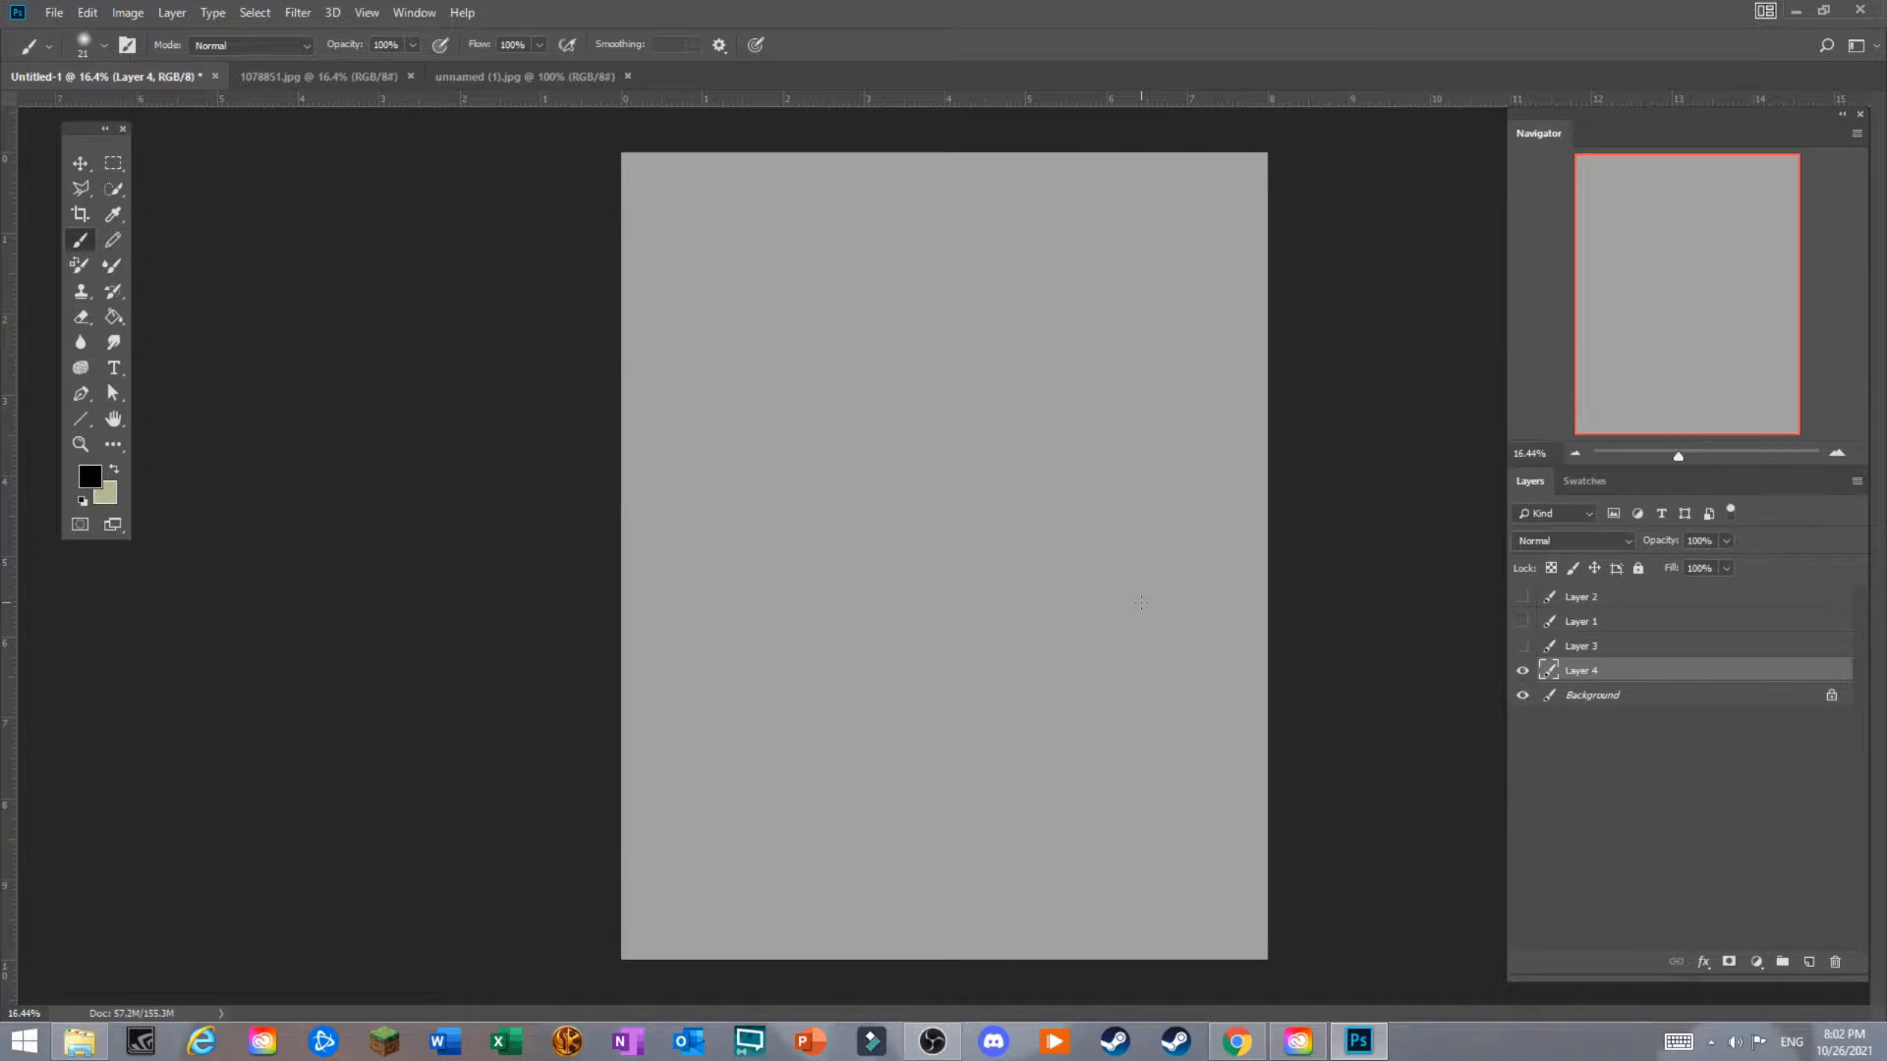
# Choose the Hard Round brush and set its size to 80 px.
pyautogui.rightClick(931, 192)
pyautogui.click(1056, 795)
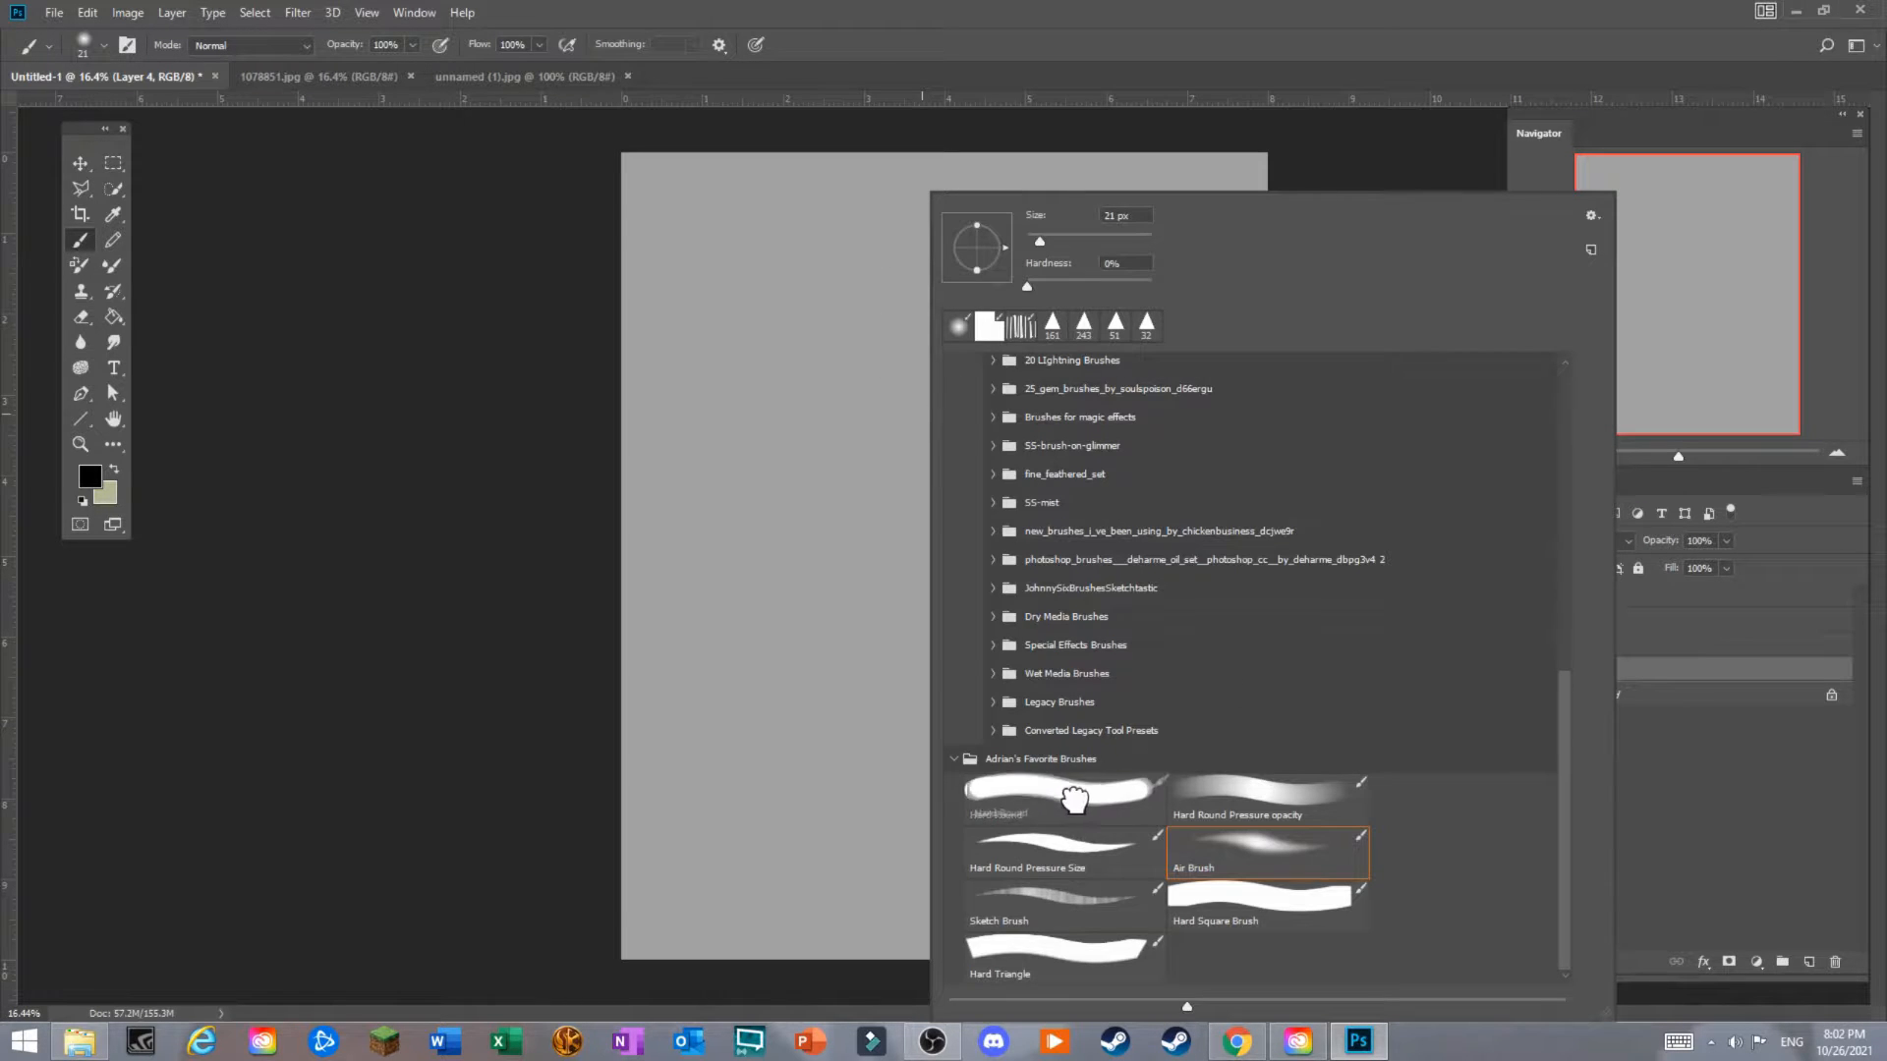
pyautogui.click(1078, 240)
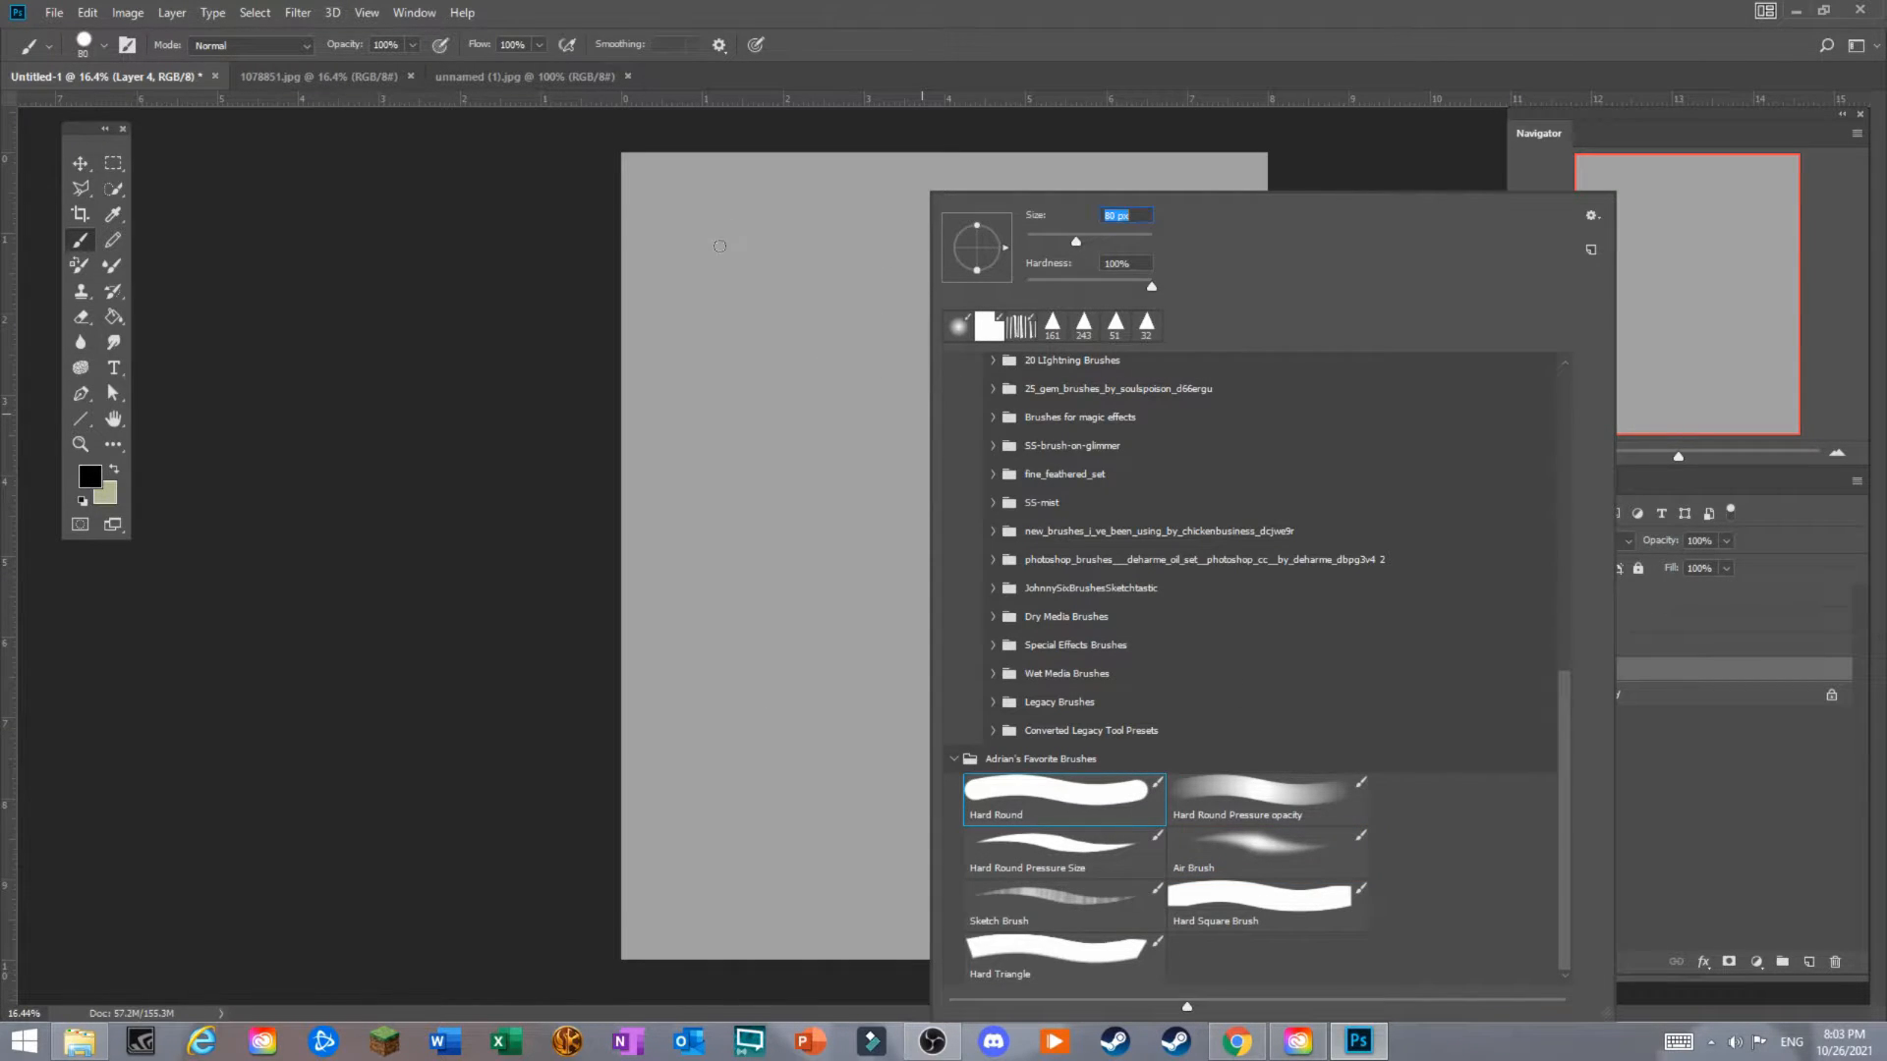
# Paint a small filled blob and three slanted strokes near the upper edge of the canvas on Layer 4.
pyautogui.moveTo(719, 239)
pyautogui.mouseDown()
pyautogui.moveTo(719, 198)
pyautogui.moveTo(755, 224)
pyautogui.mouseUp()
pyautogui.moveTo(795, 218); pyautogui.dragTo(859, 195)
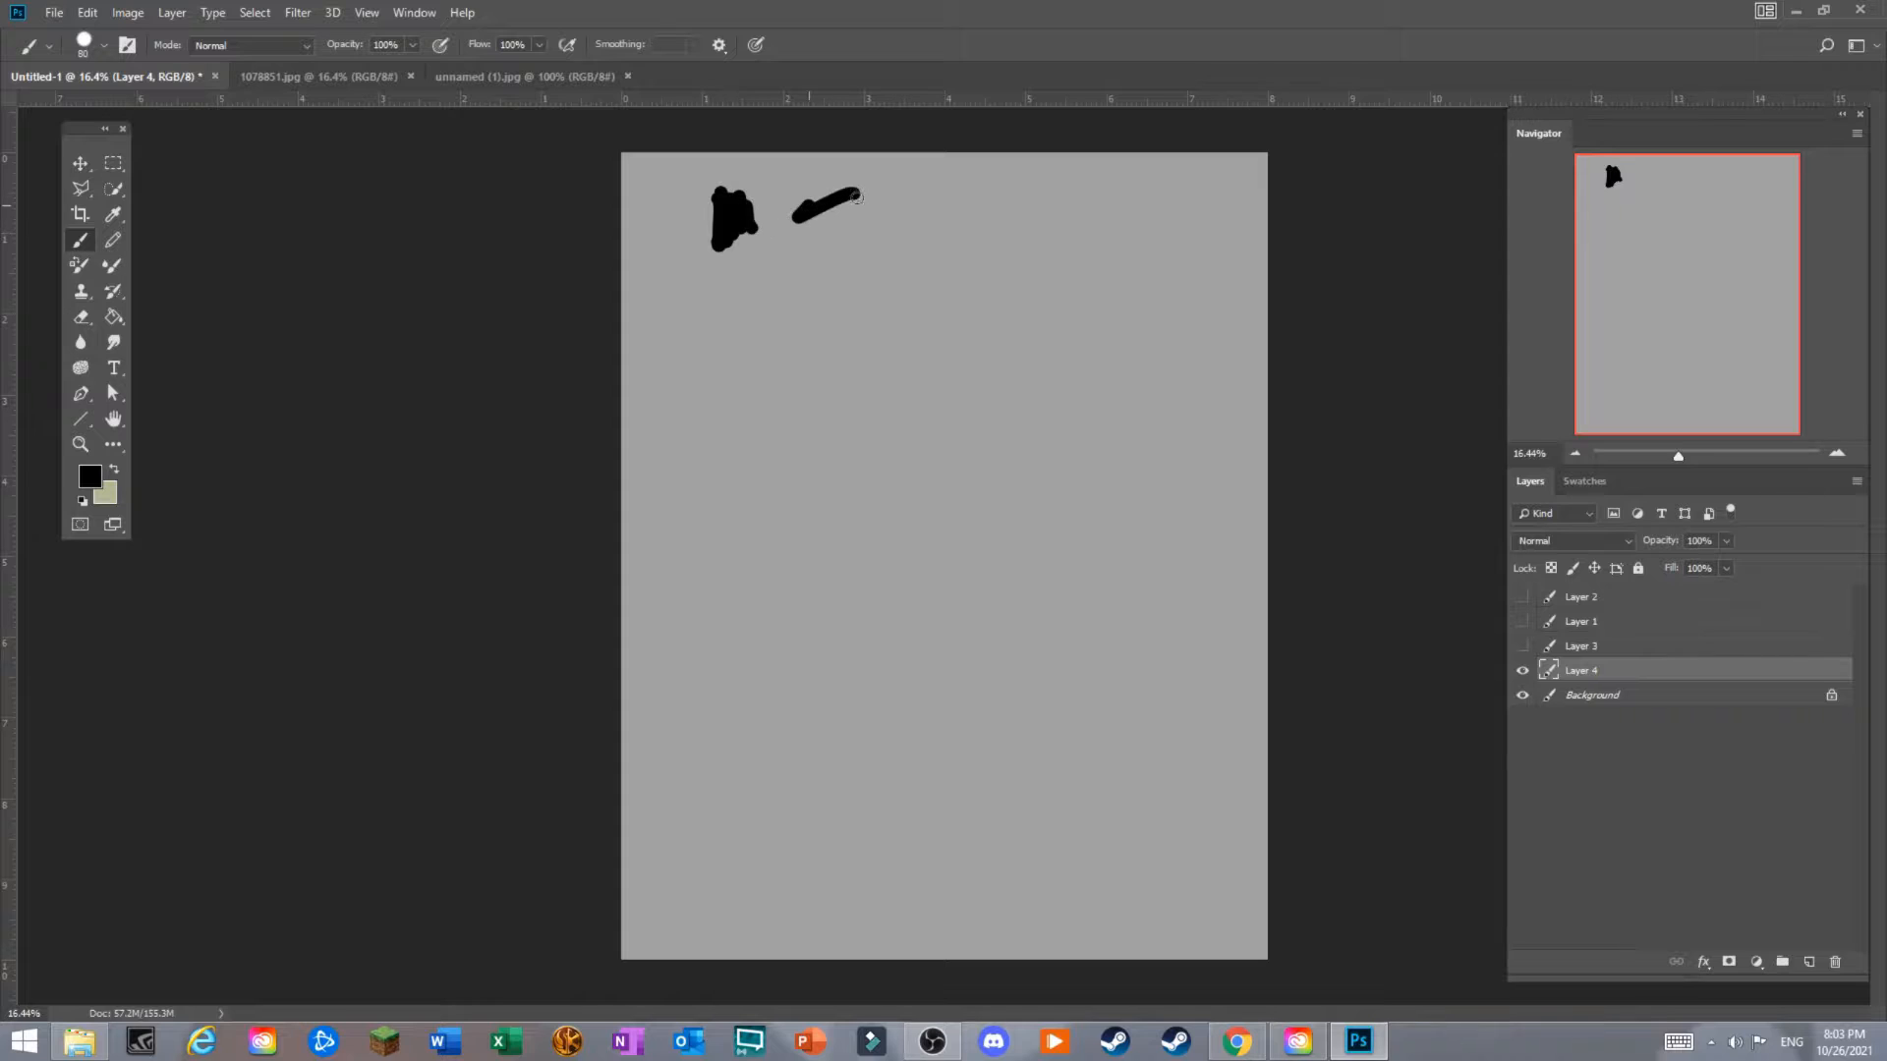
pyautogui.moveTo(794, 263); pyautogui.dragTo(911, 207)
pyautogui.moveTo(820, 294); pyautogui.dragTo(984, 214)
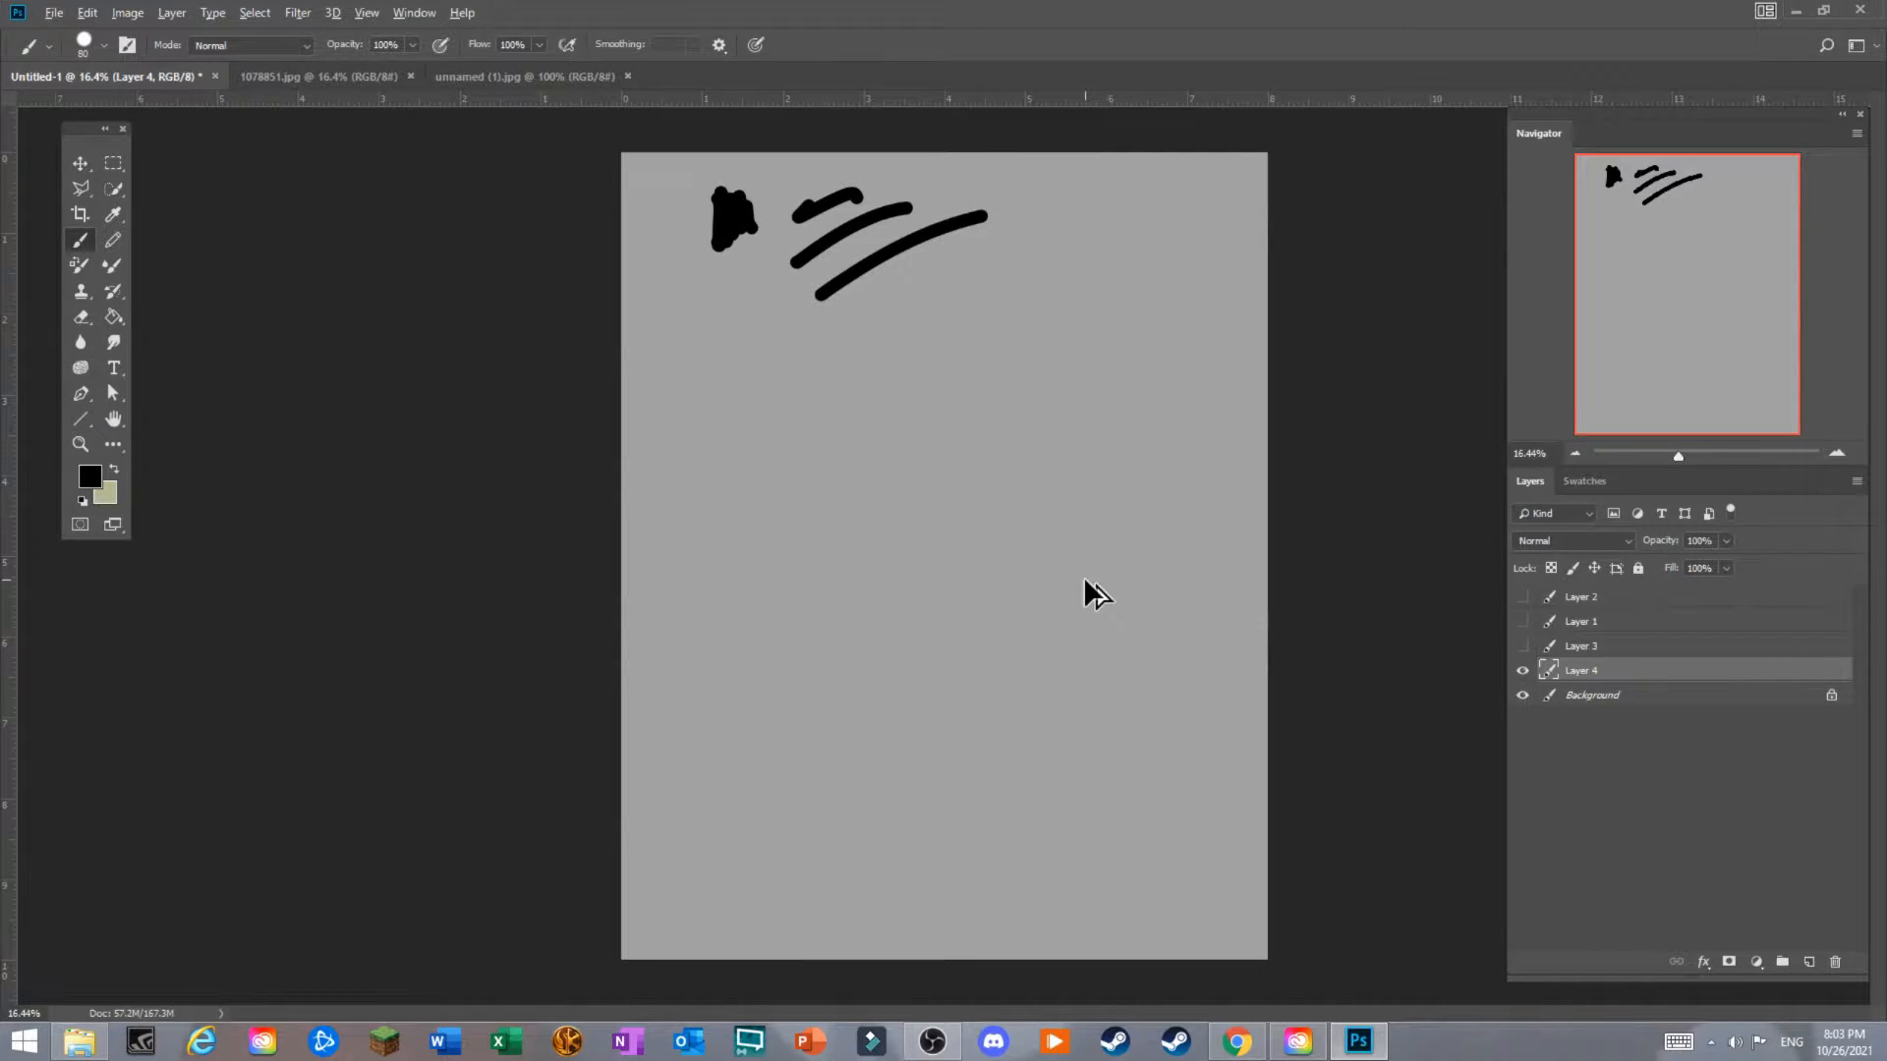
# Undo all the test strokes to clear Layer 4.
pyautogui.hotkey('ctrl', 'alt', 'z')
pyautogui.hotkey('ctrl', 'alt', 'z')
pyautogui.hotkey('ctrl', 'alt', 'z')
pyautogui.hotkey('ctrl', 'alt', 'z')
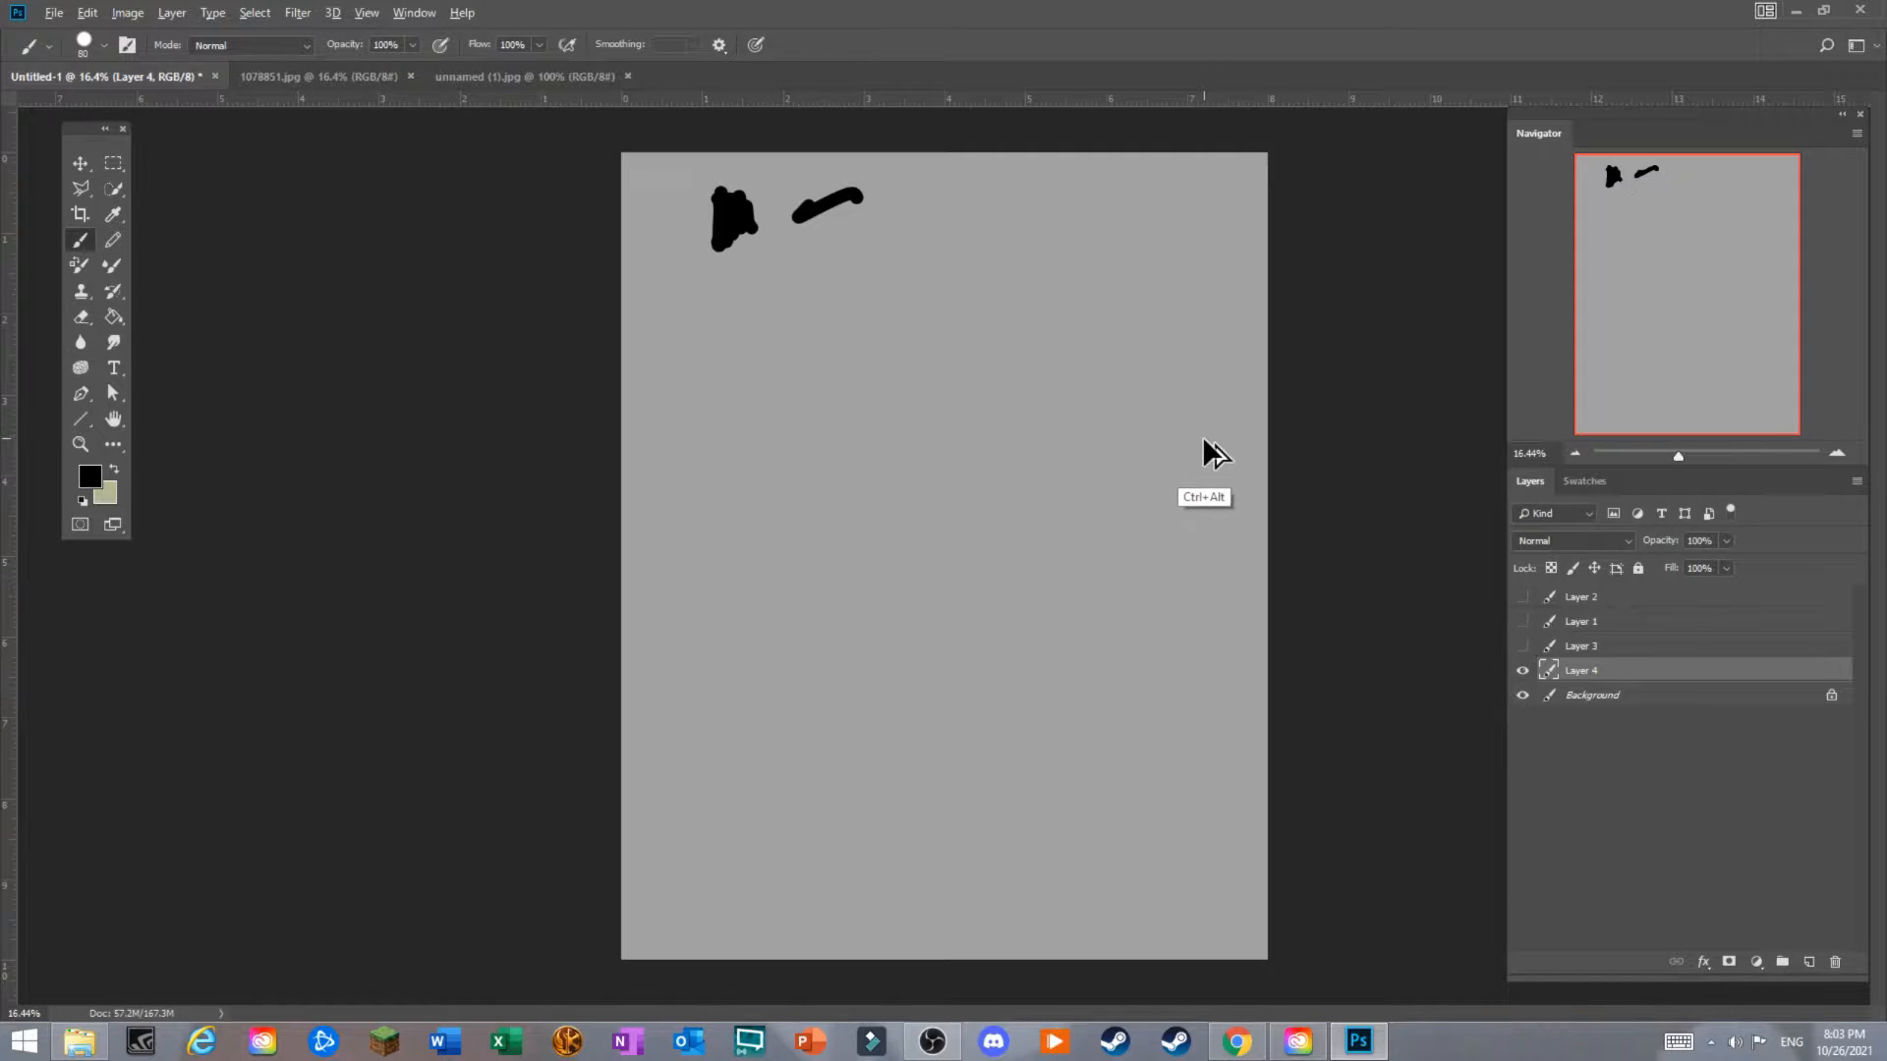
pyautogui.hotkey('ctrl', 'alt', 'z')
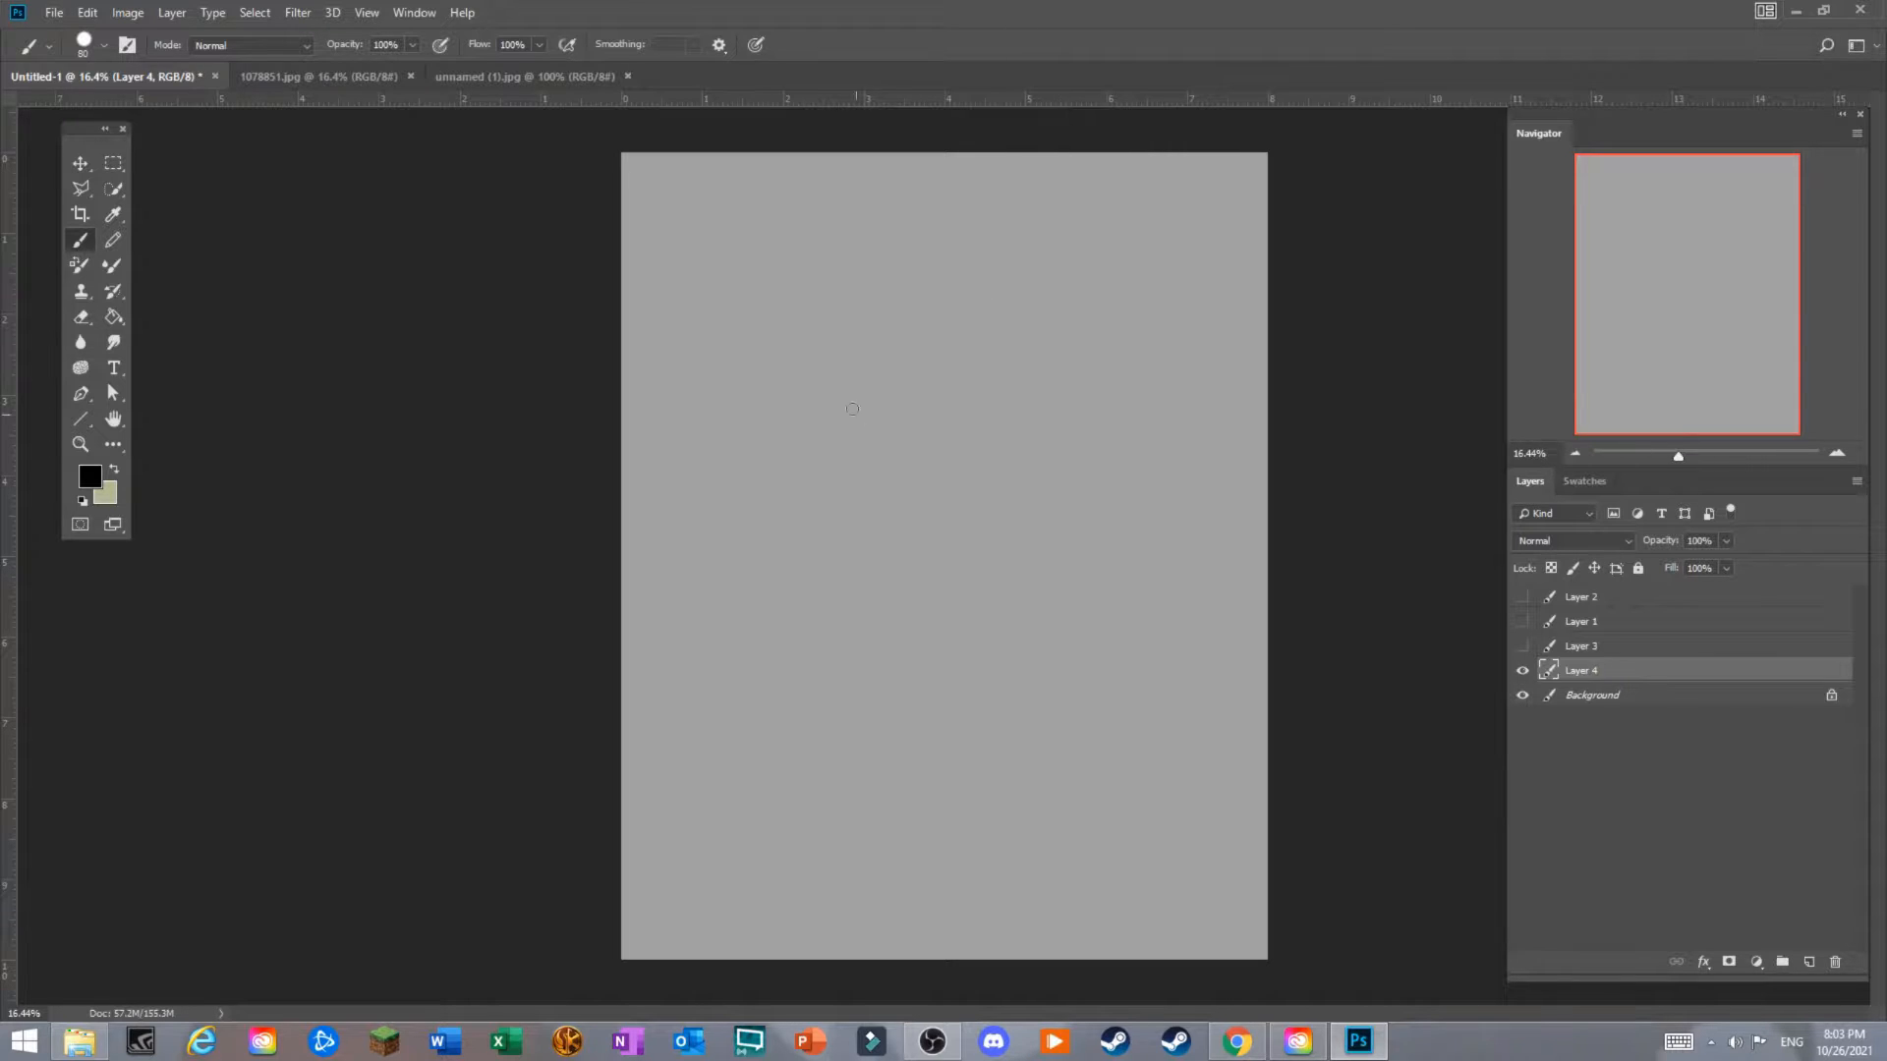
# Collapse the Rossdraws' Essential Brush Pack folder in the brush presets.
pyautogui.rightClick(935, 322)
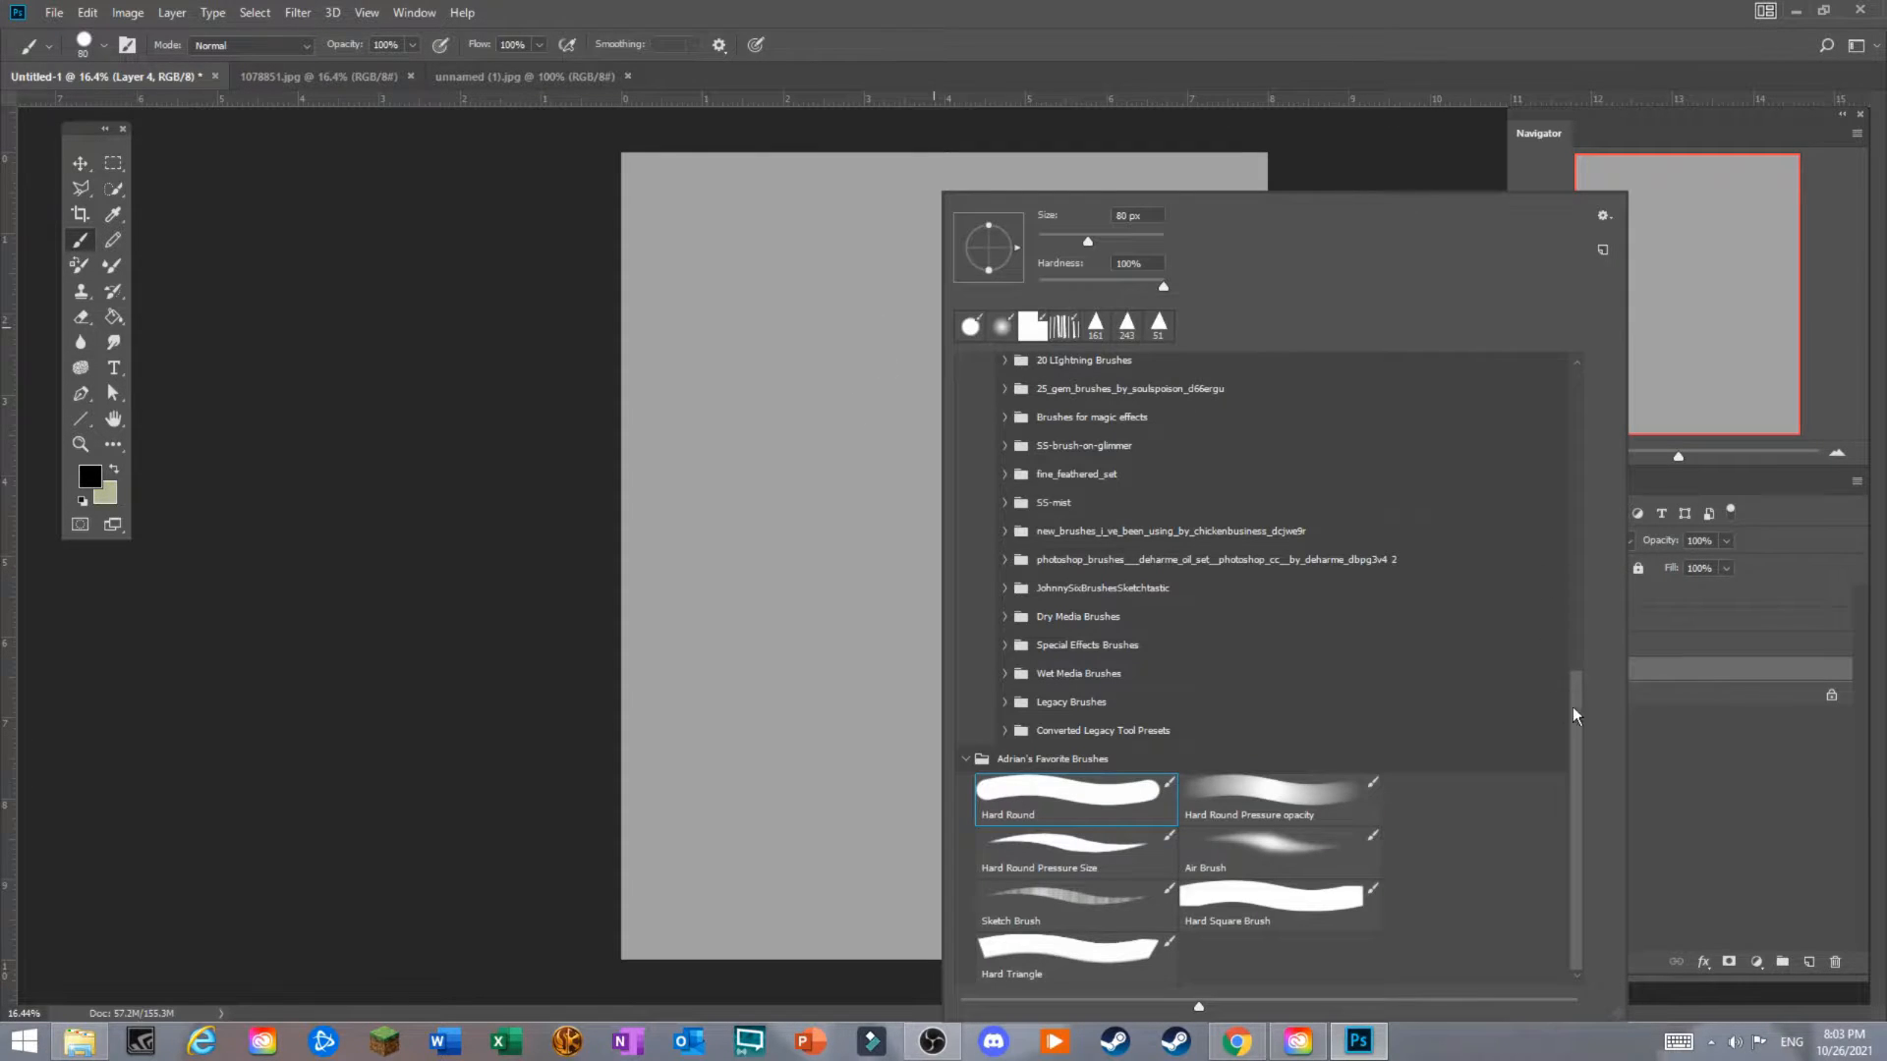
pyautogui.moveTo(1576, 752); pyautogui.dragTo(1536, 473)
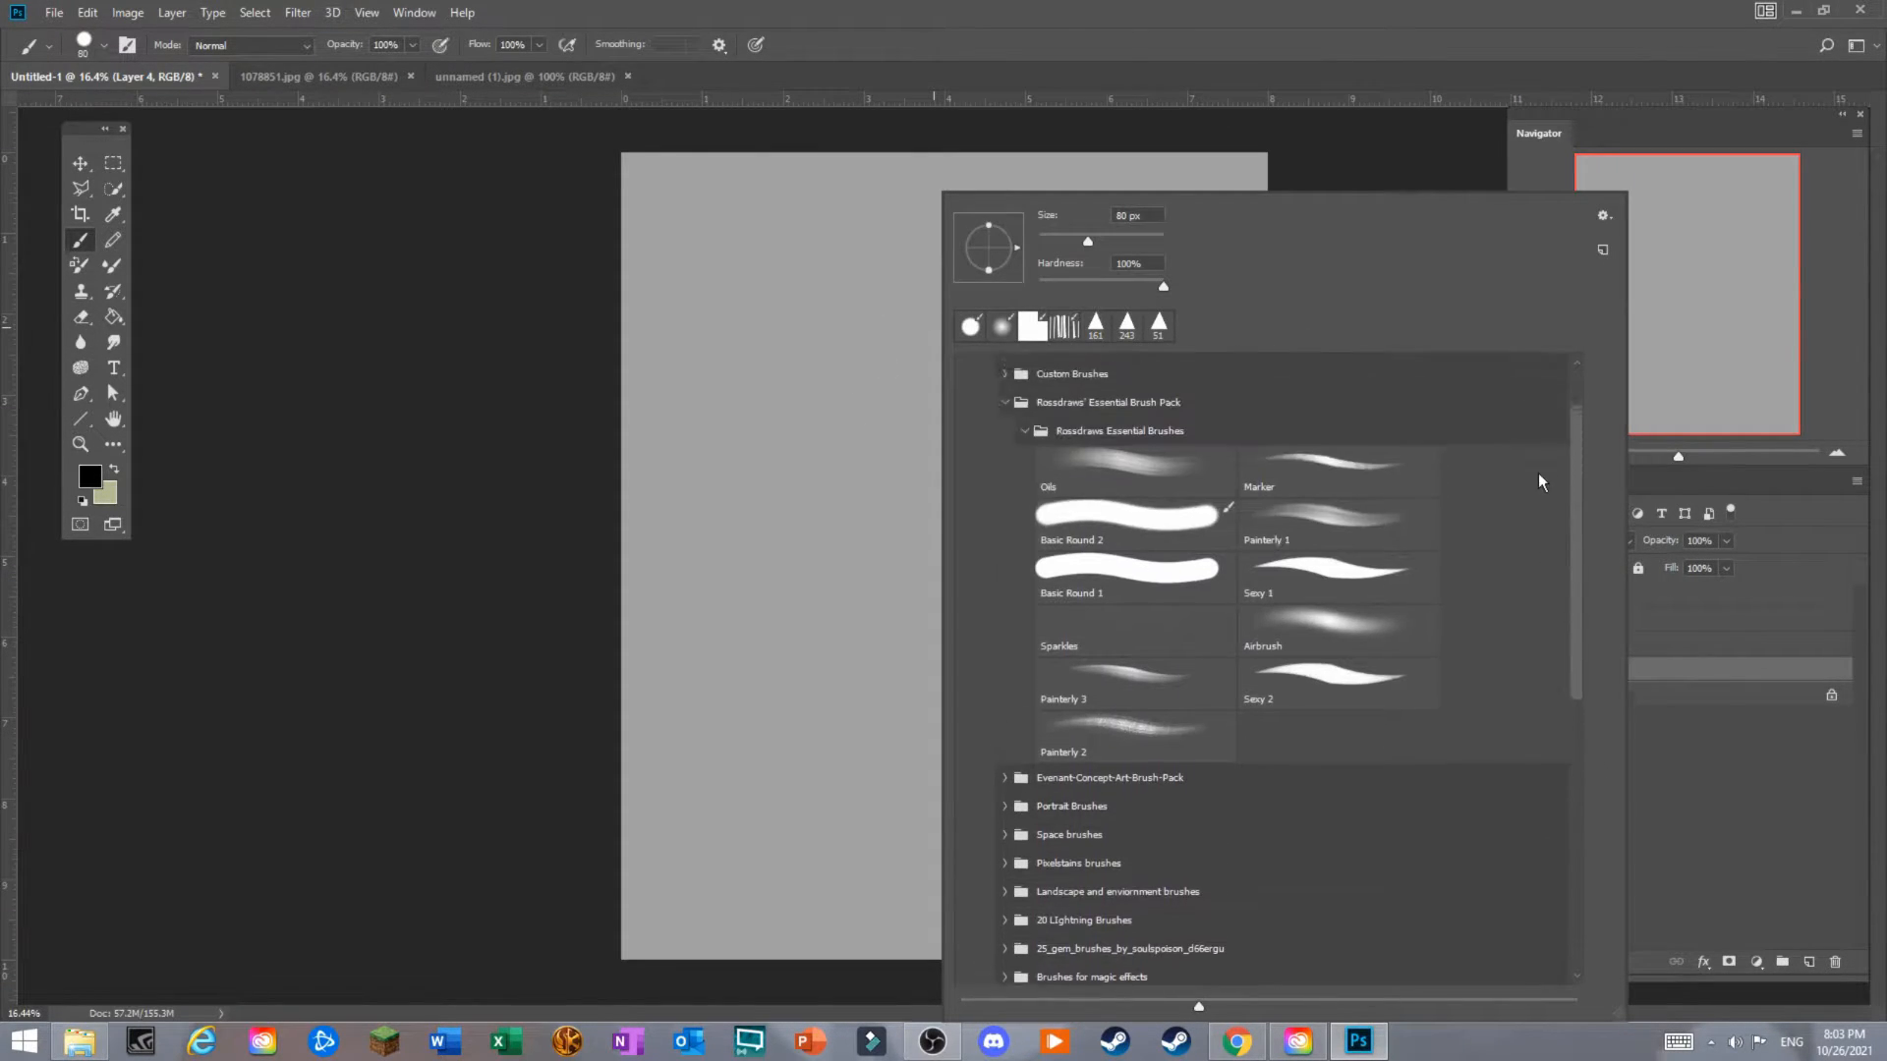
pyautogui.click(1024, 509)
pyautogui.click(1004, 481)
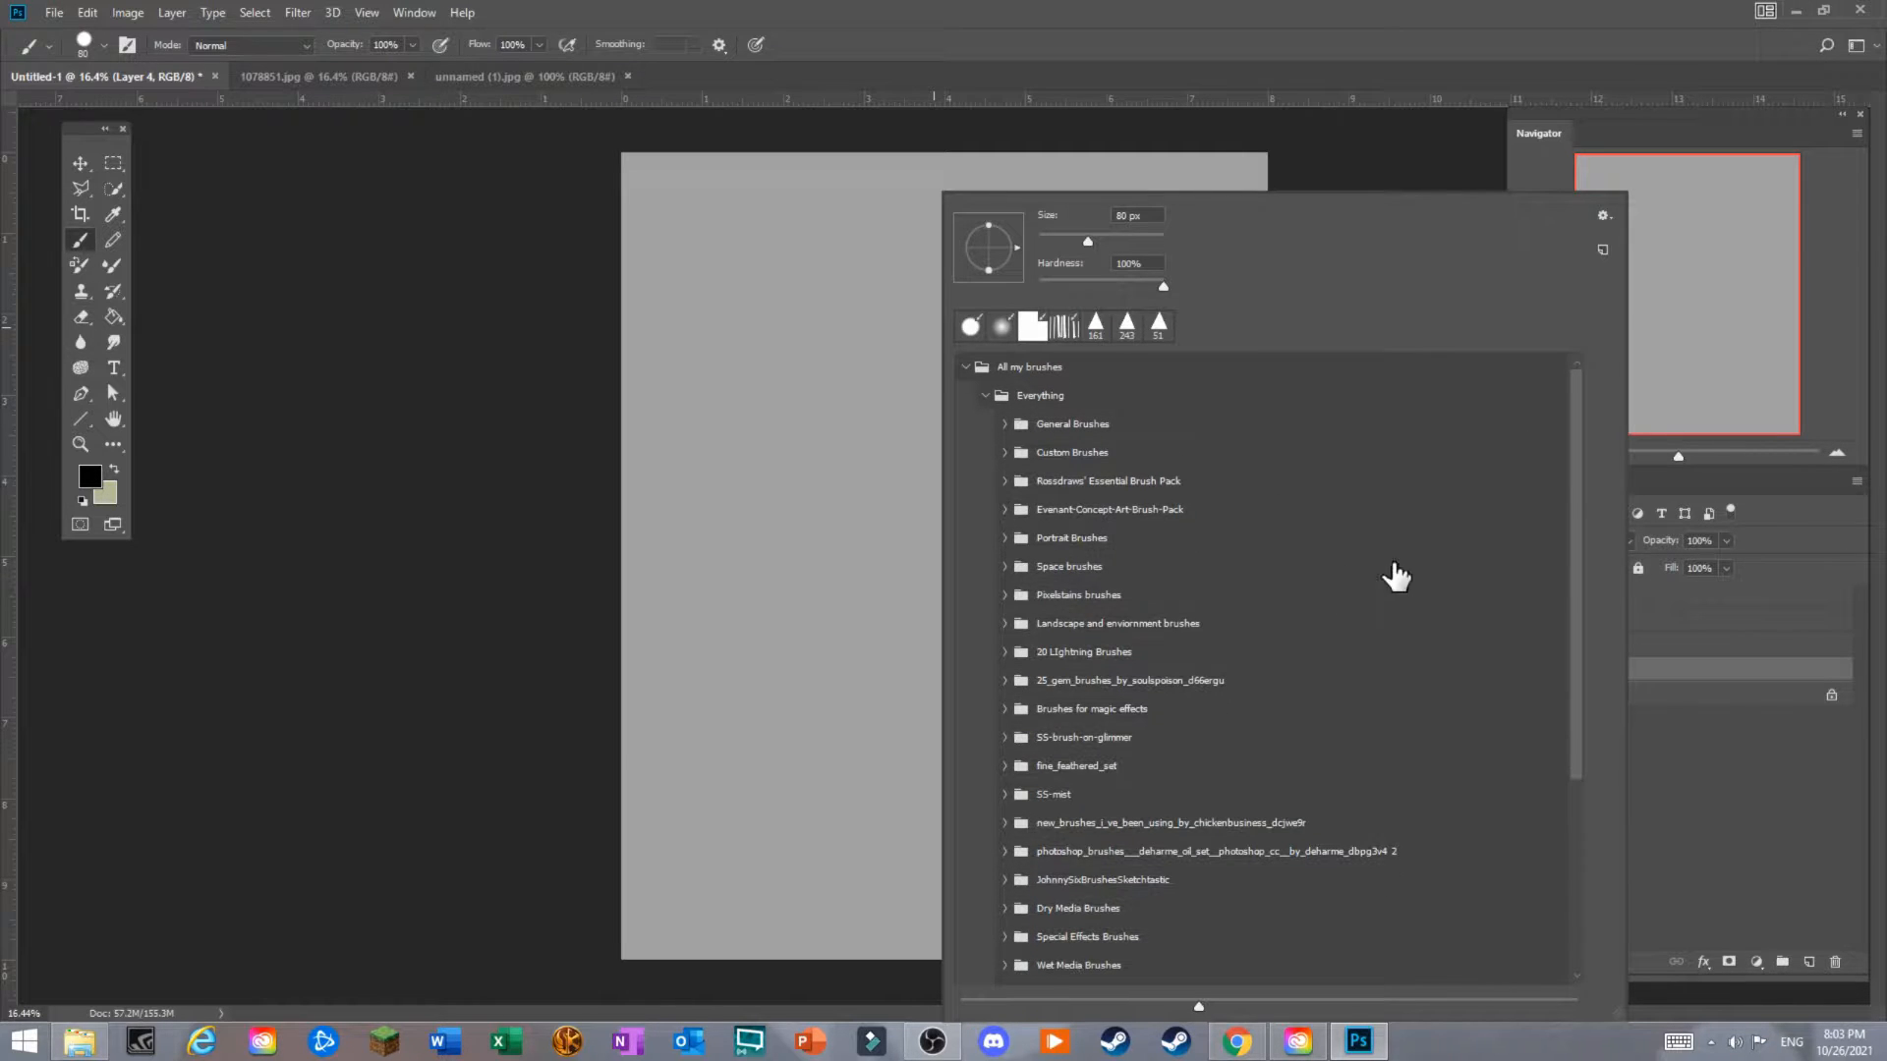
# Look through the Landscape and enviornment brushes folder and collapse the whole Everything folder.
pyautogui.scroll(-2, 1576, 541)
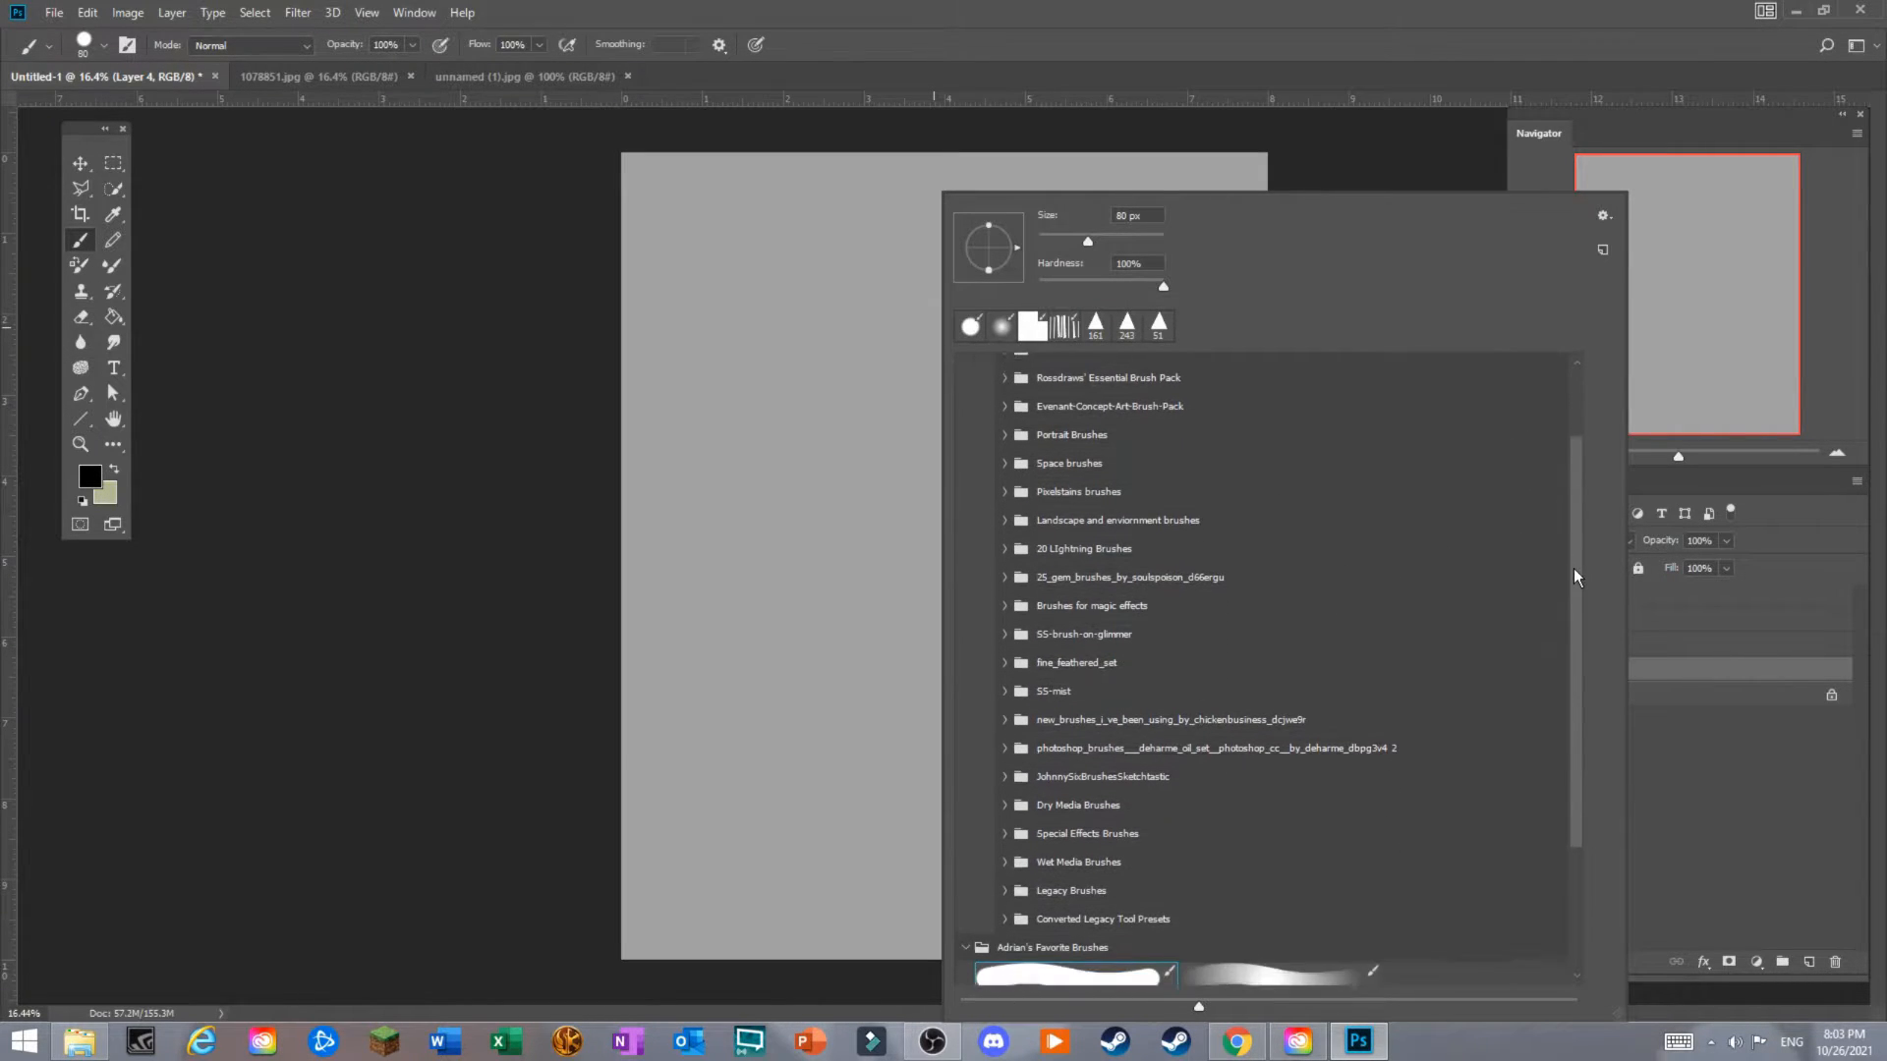
pyautogui.scroll(1, 1578, 561)
pyautogui.click(1005, 552)
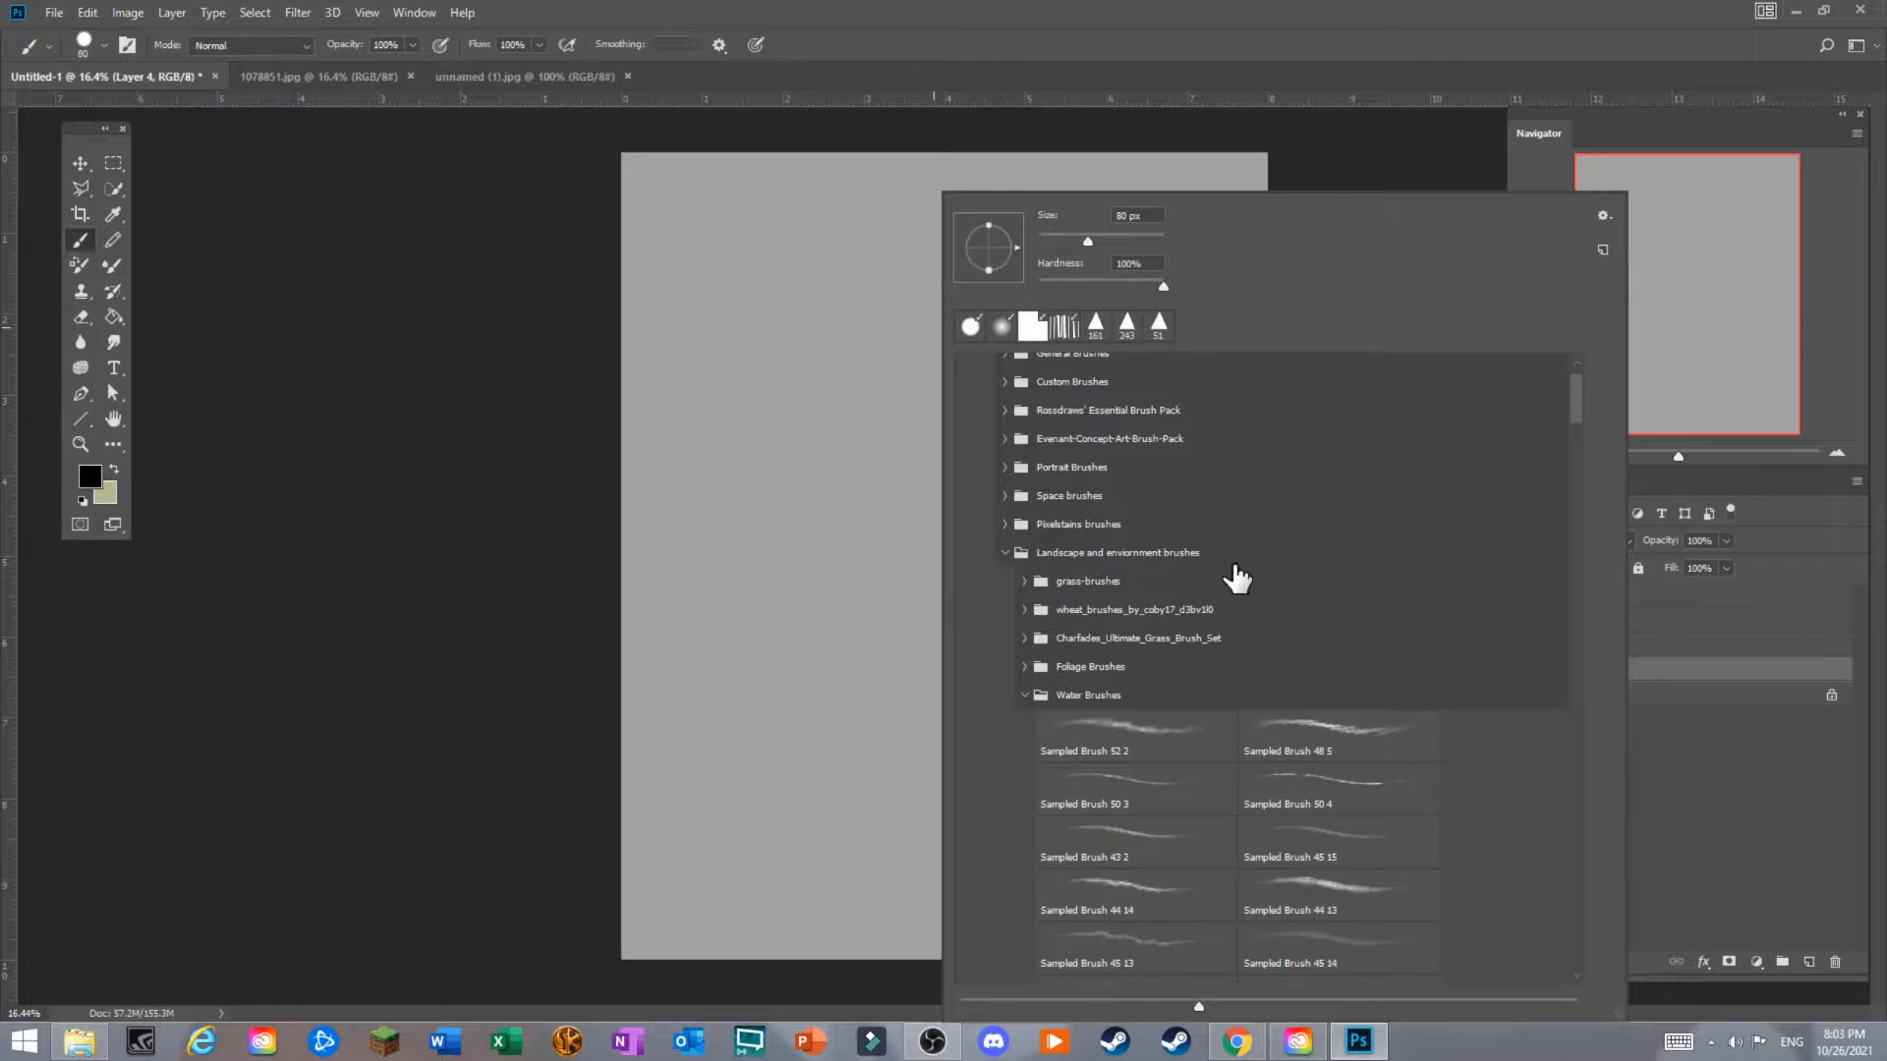
pyautogui.click(1004, 552)
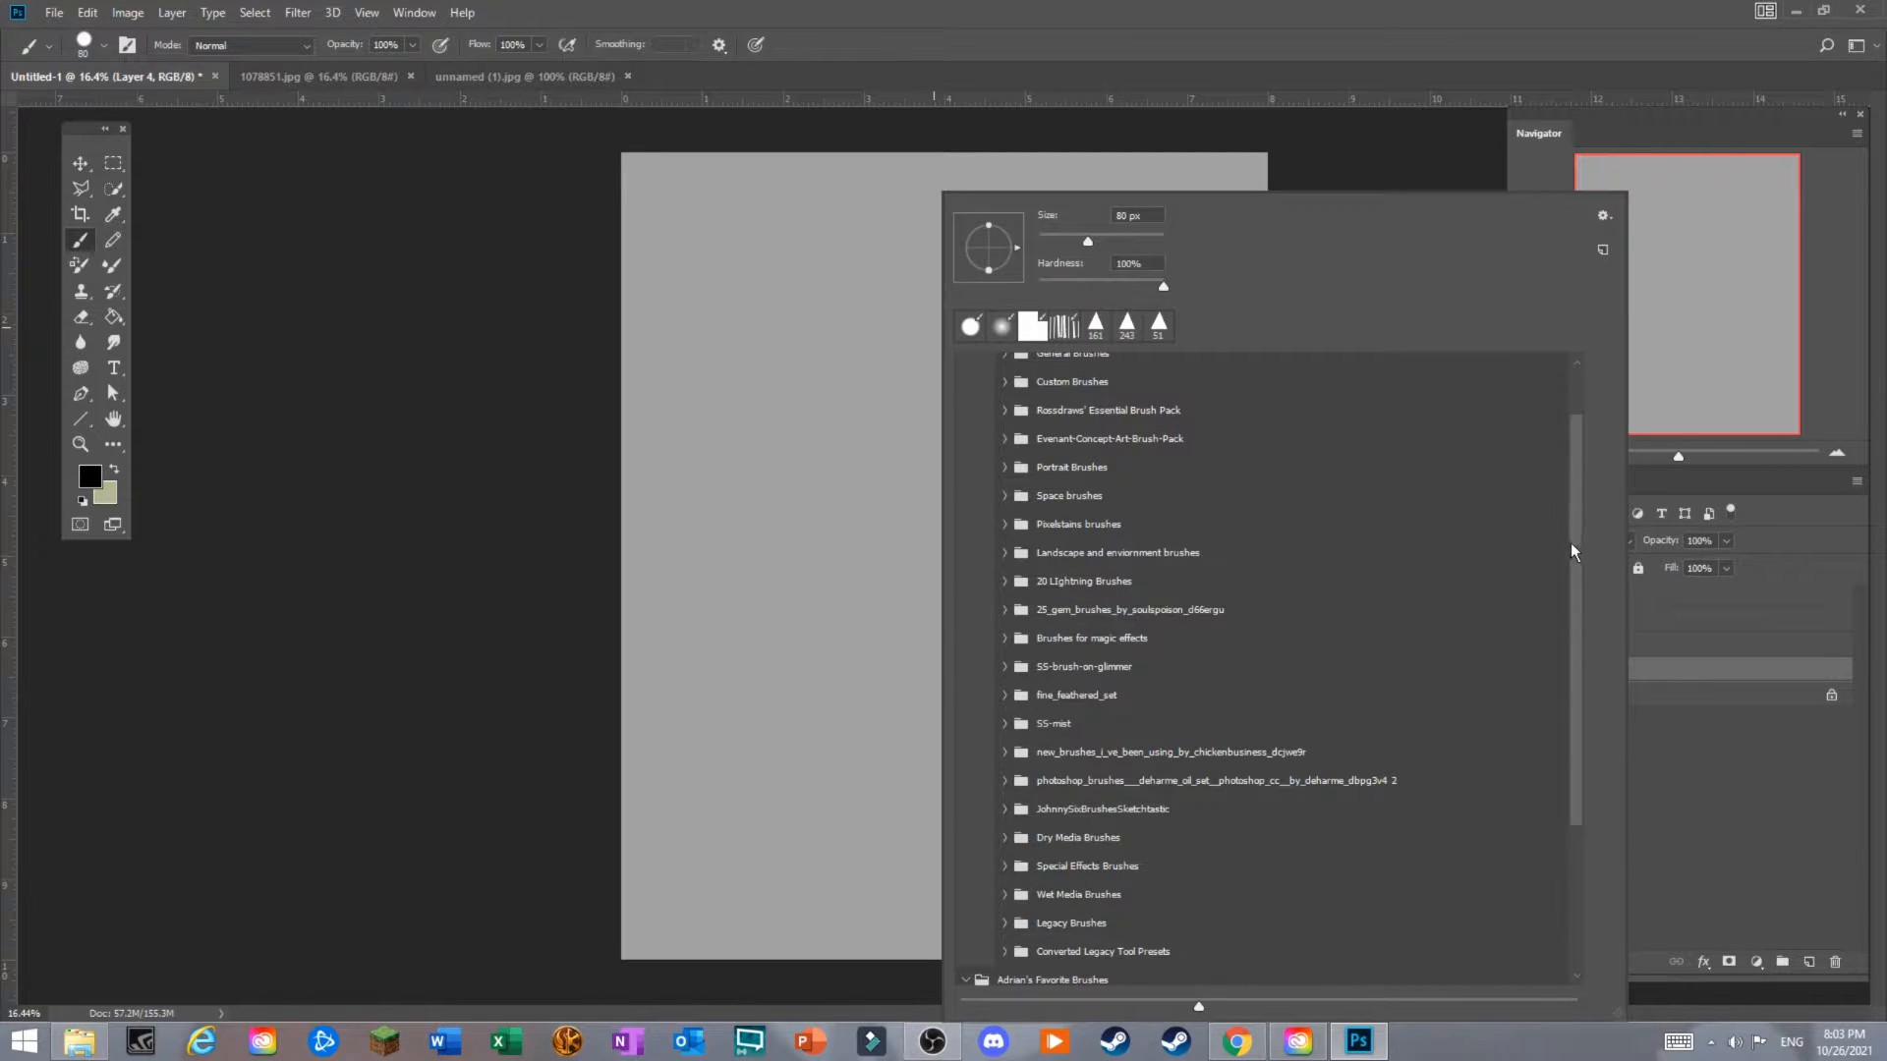
pyautogui.moveTo(1573, 510)
pyautogui.mouseDown()
pyautogui.moveTo(1565, 604)
pyautogui.moveTo(1573, 483)
pyautogui.moveTo(1632, 333)
pyautogui.mouseUp()
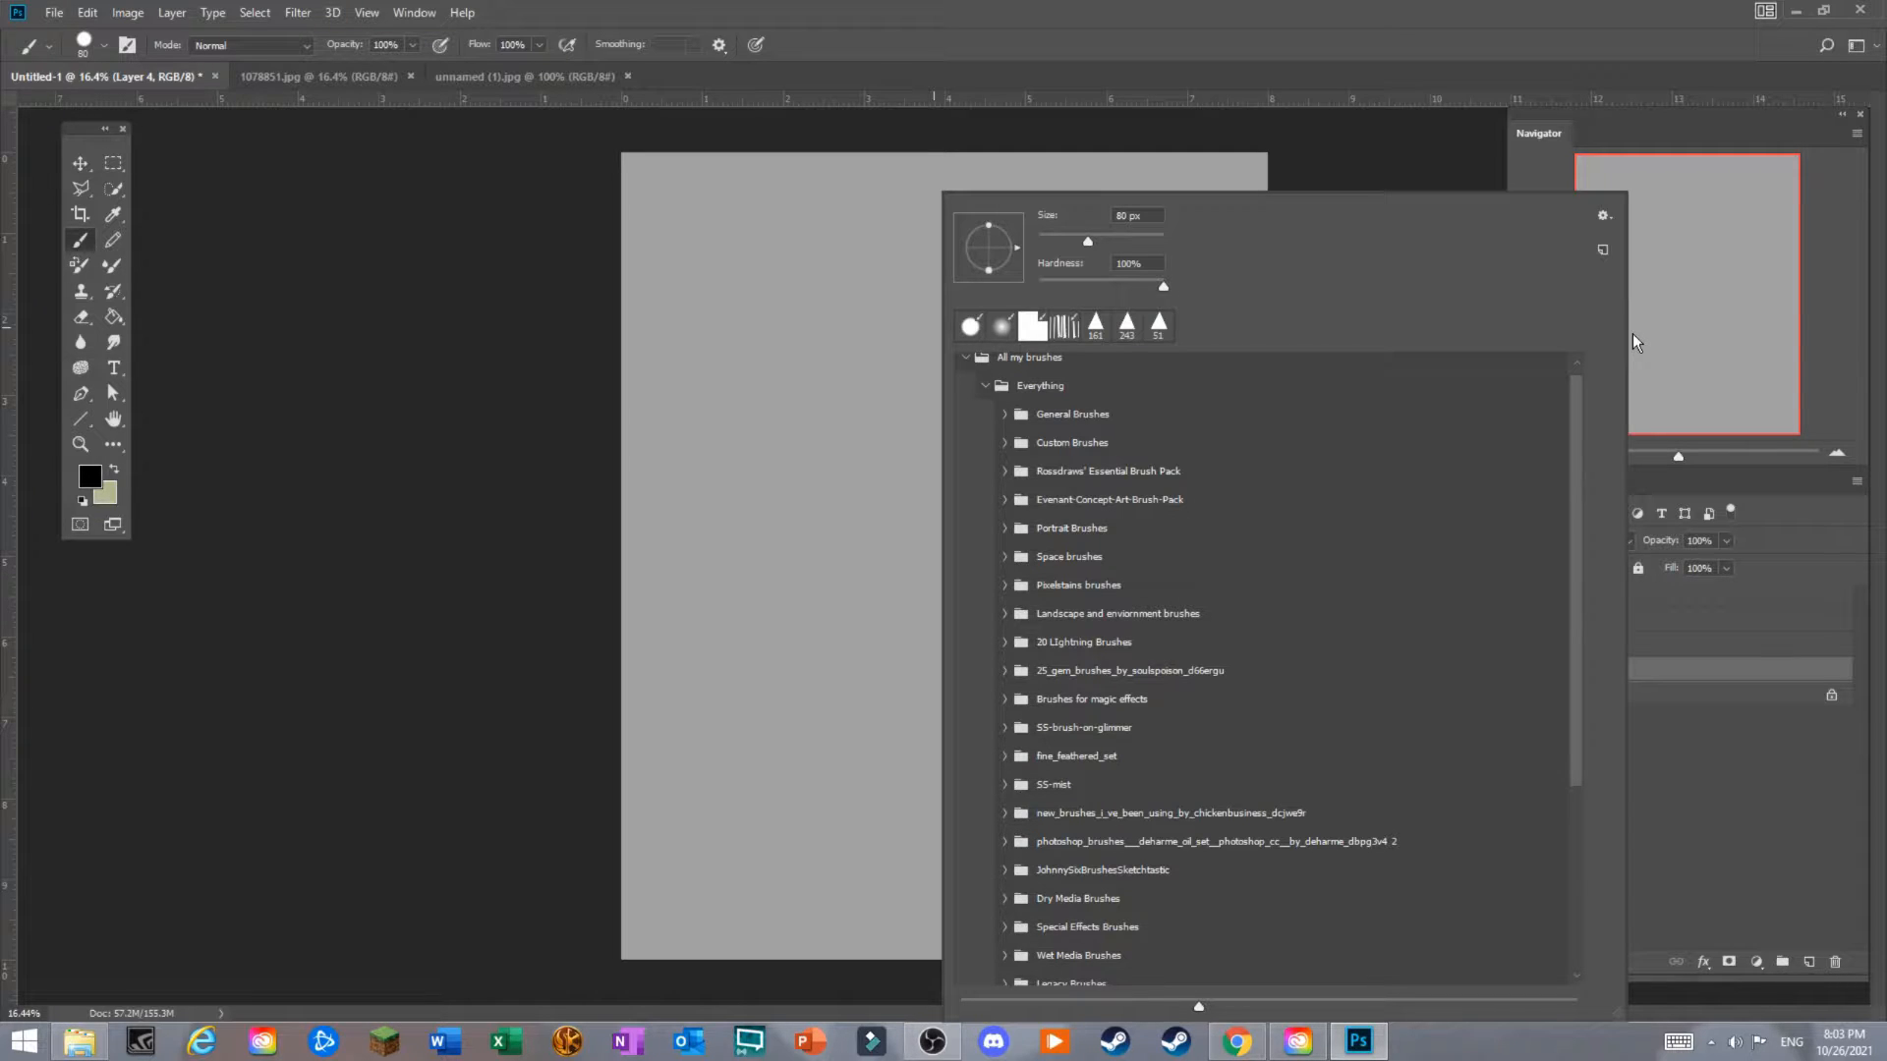
pyautogui.click(995, 387)
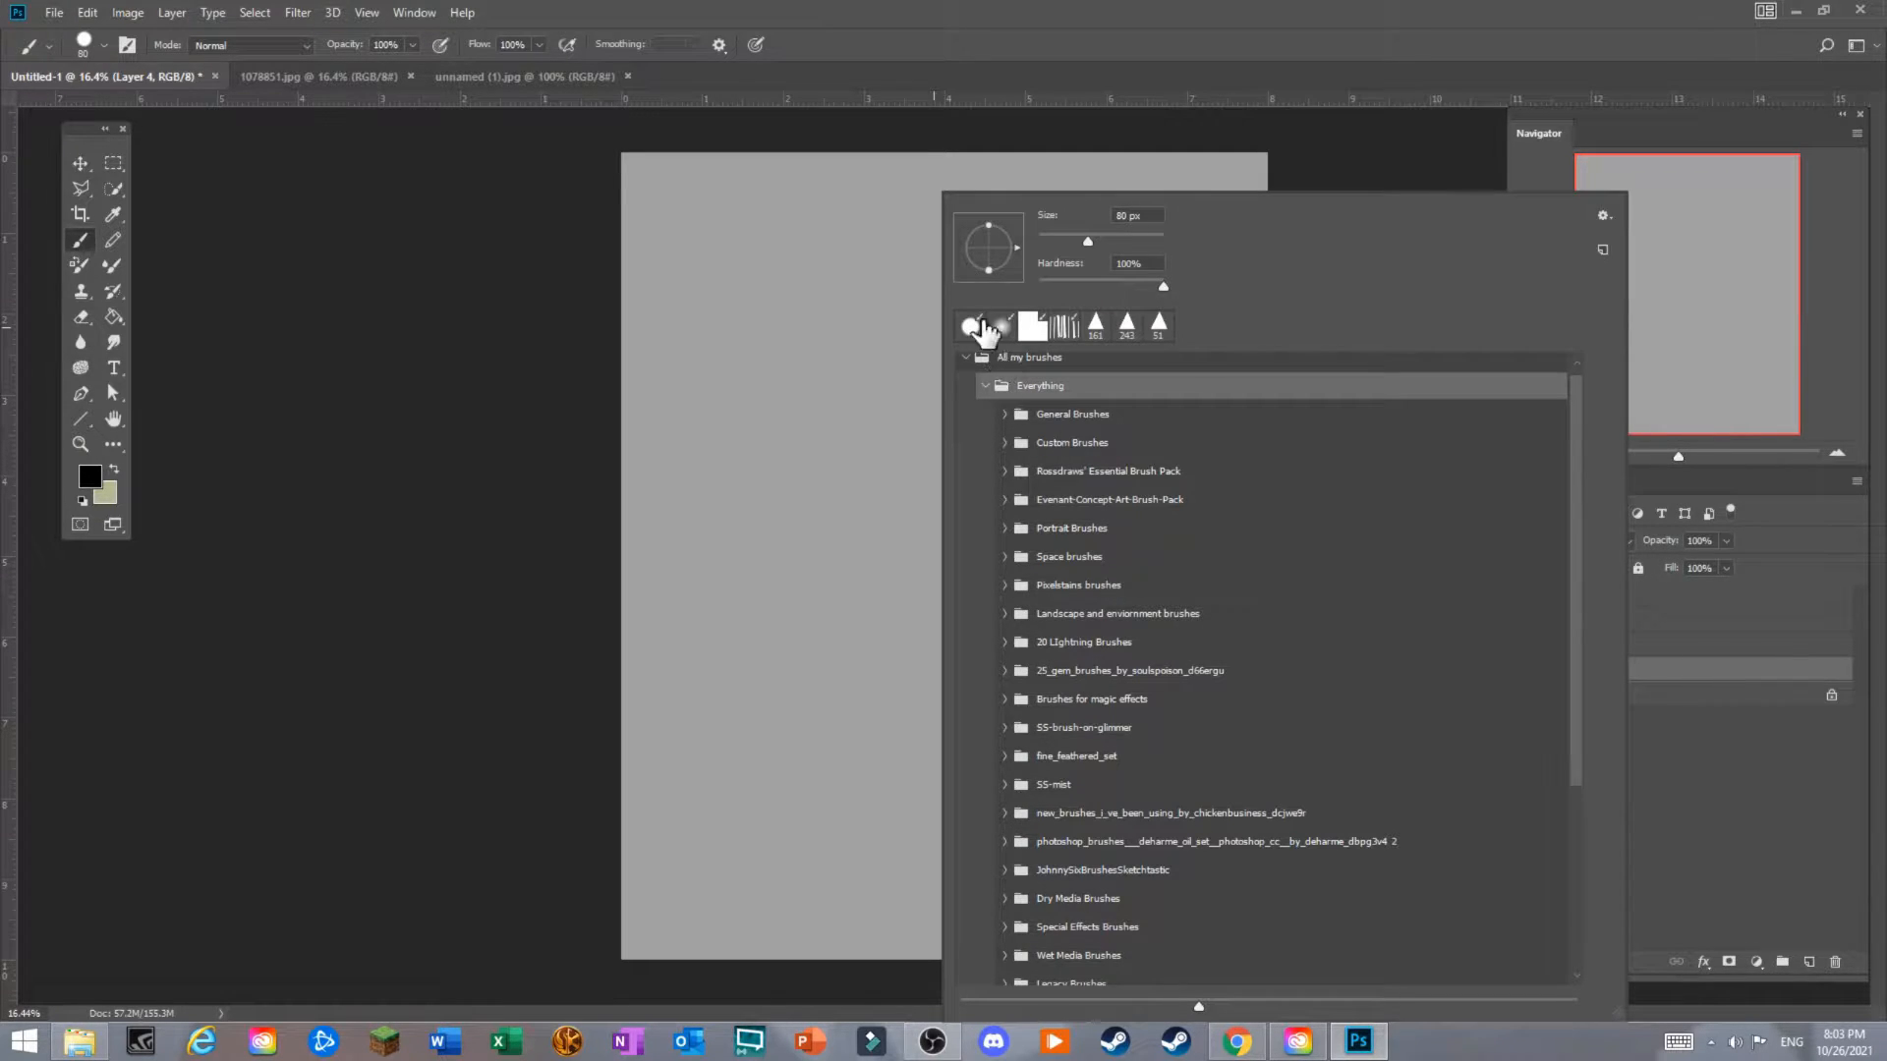
pyautogui.click(985, 385)
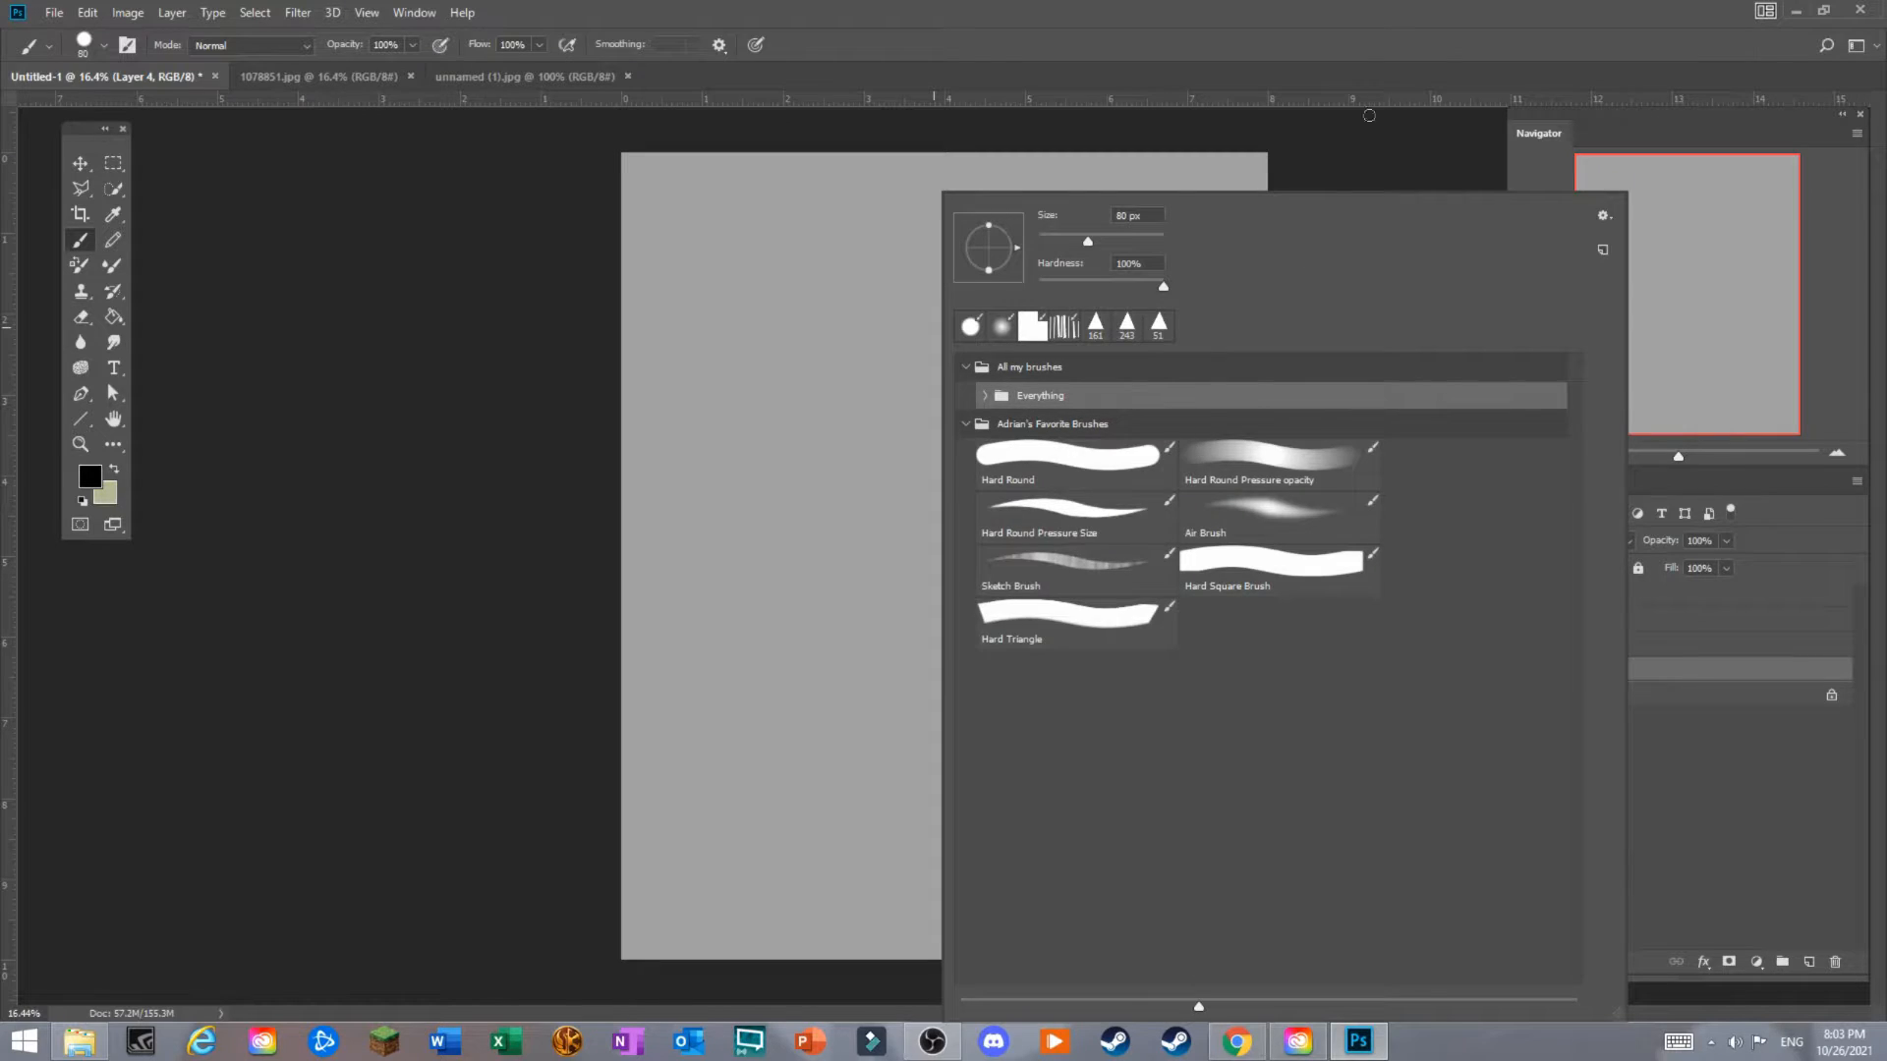
# Paint a hash-shaped mark with the Hard Round brush in the upper-left part of the canvas.
pyautogui.click(1100, 469)
pyautogui.moveTo(708, 205)
pyautogui.mouseDown()
pyautogui.moveTo(711, 247)
pyautogui.moveTo(735, 251)
pyautogui.mouseUp()
pyautogui.moveTo(694, 220); pyautogui.dragTo(779, 215)
# Paint a soft-edged round spot beside the hash mark with the Air Brush.
pyautogui.rightClick(907, 279)
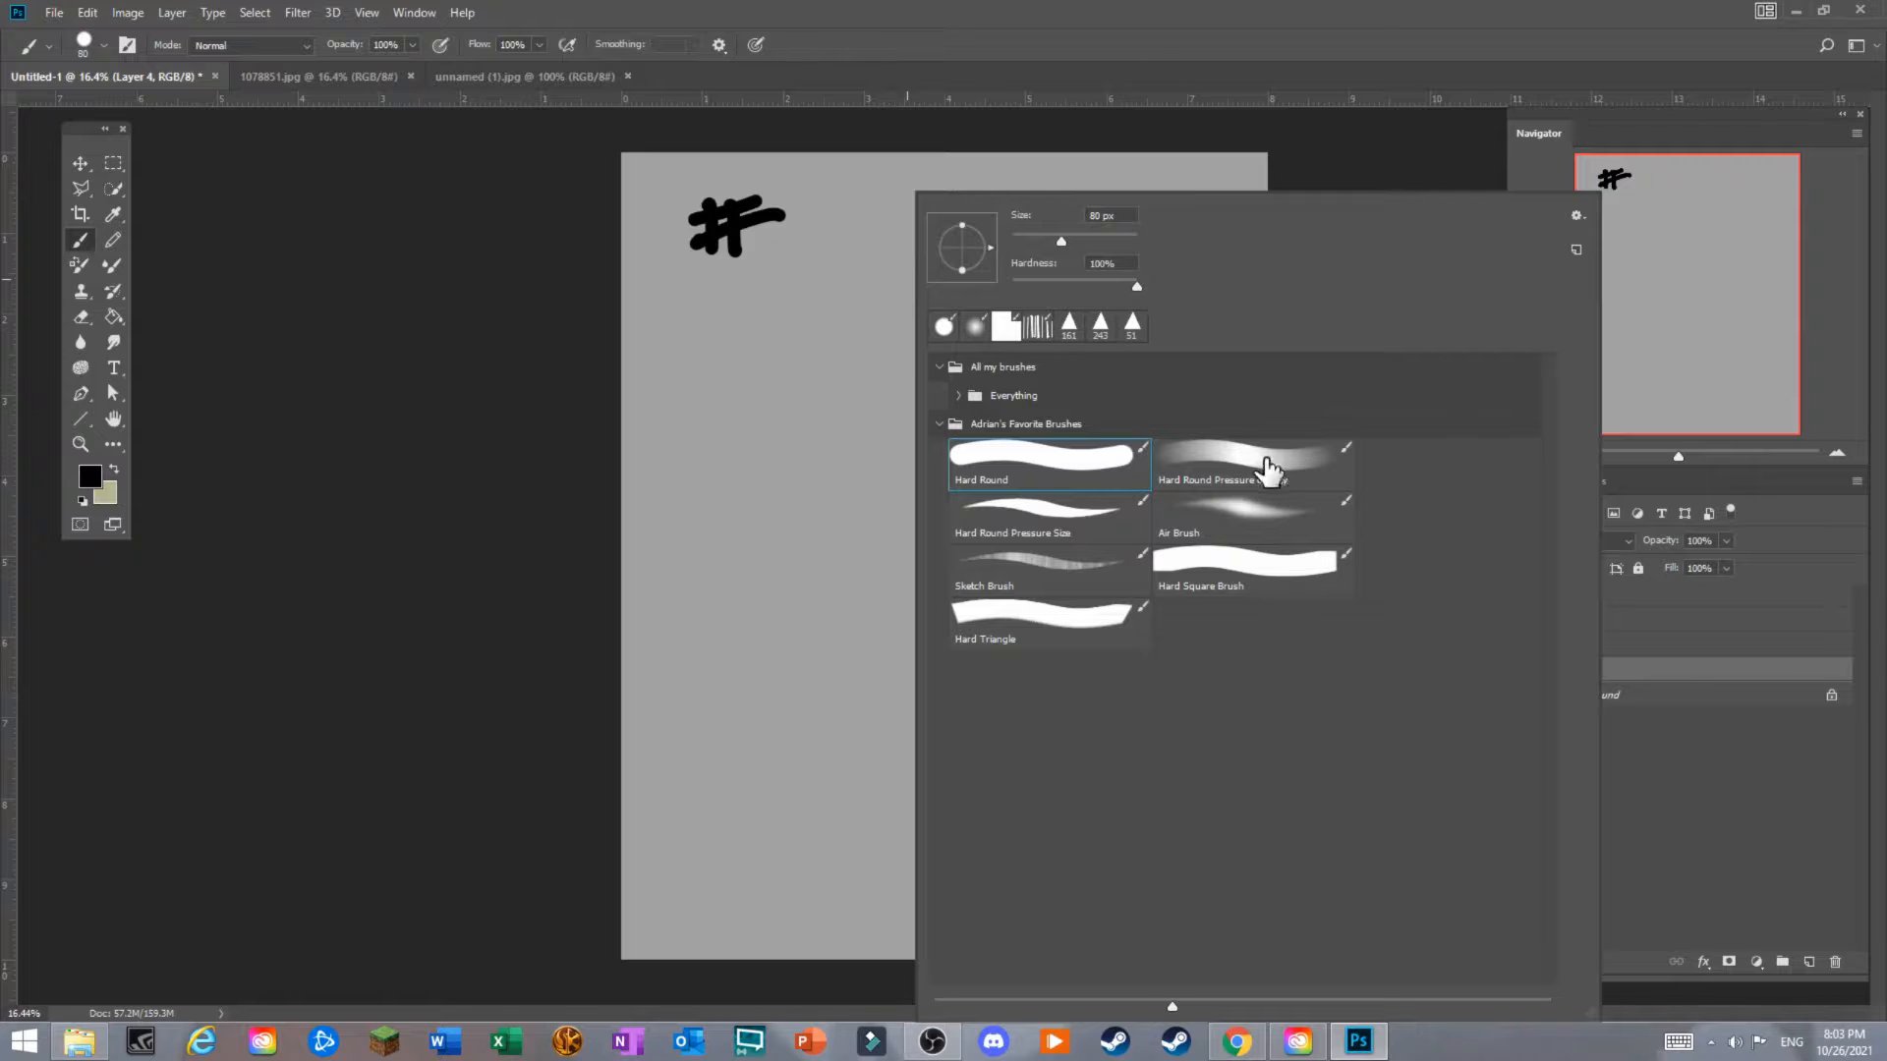
pyautogui.click(1251, 514)
pyautogui.click(851, 206)
pyautogui.moveTo(851, 207); pyautogui.dragTo(860, 241)
# Paint a thick curved stroke beside the soft spot with the Hard Round Pressure Size brush.
pyautogui.rightClick(1073, 193)
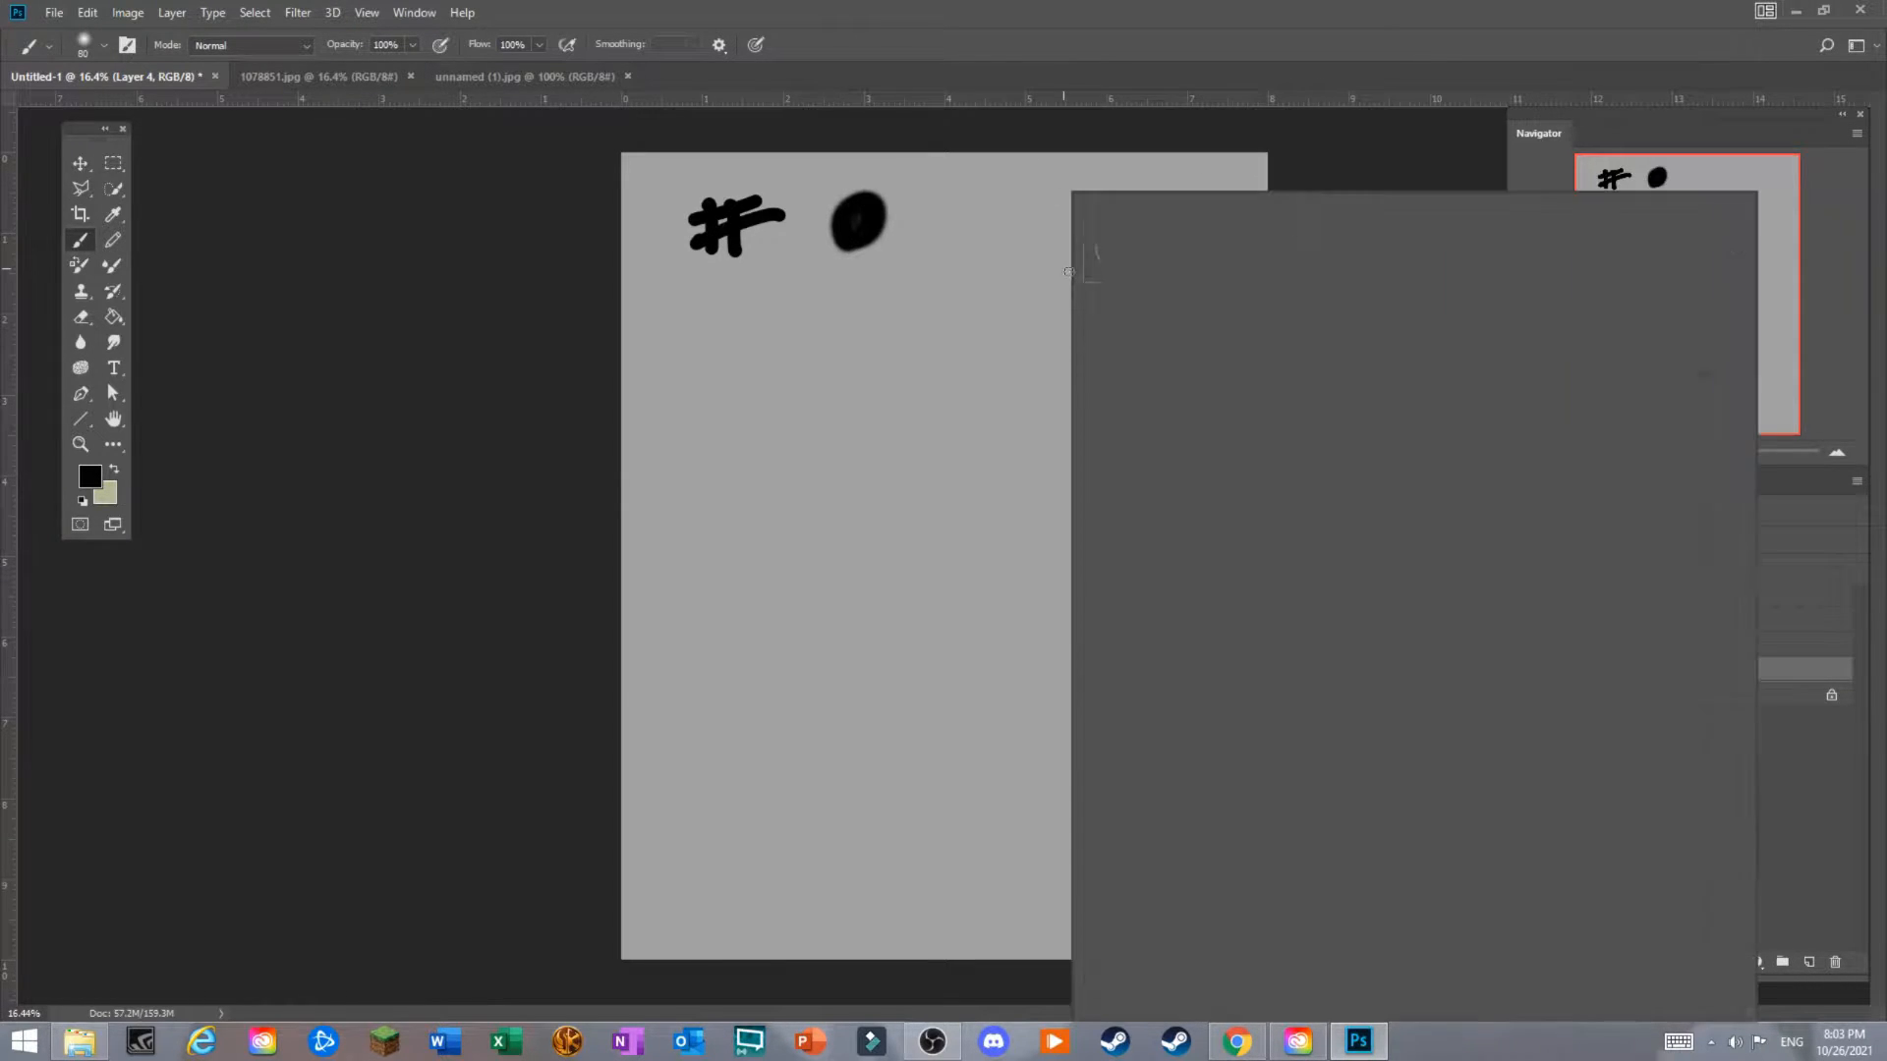
pyautogui.click(1244, 531)
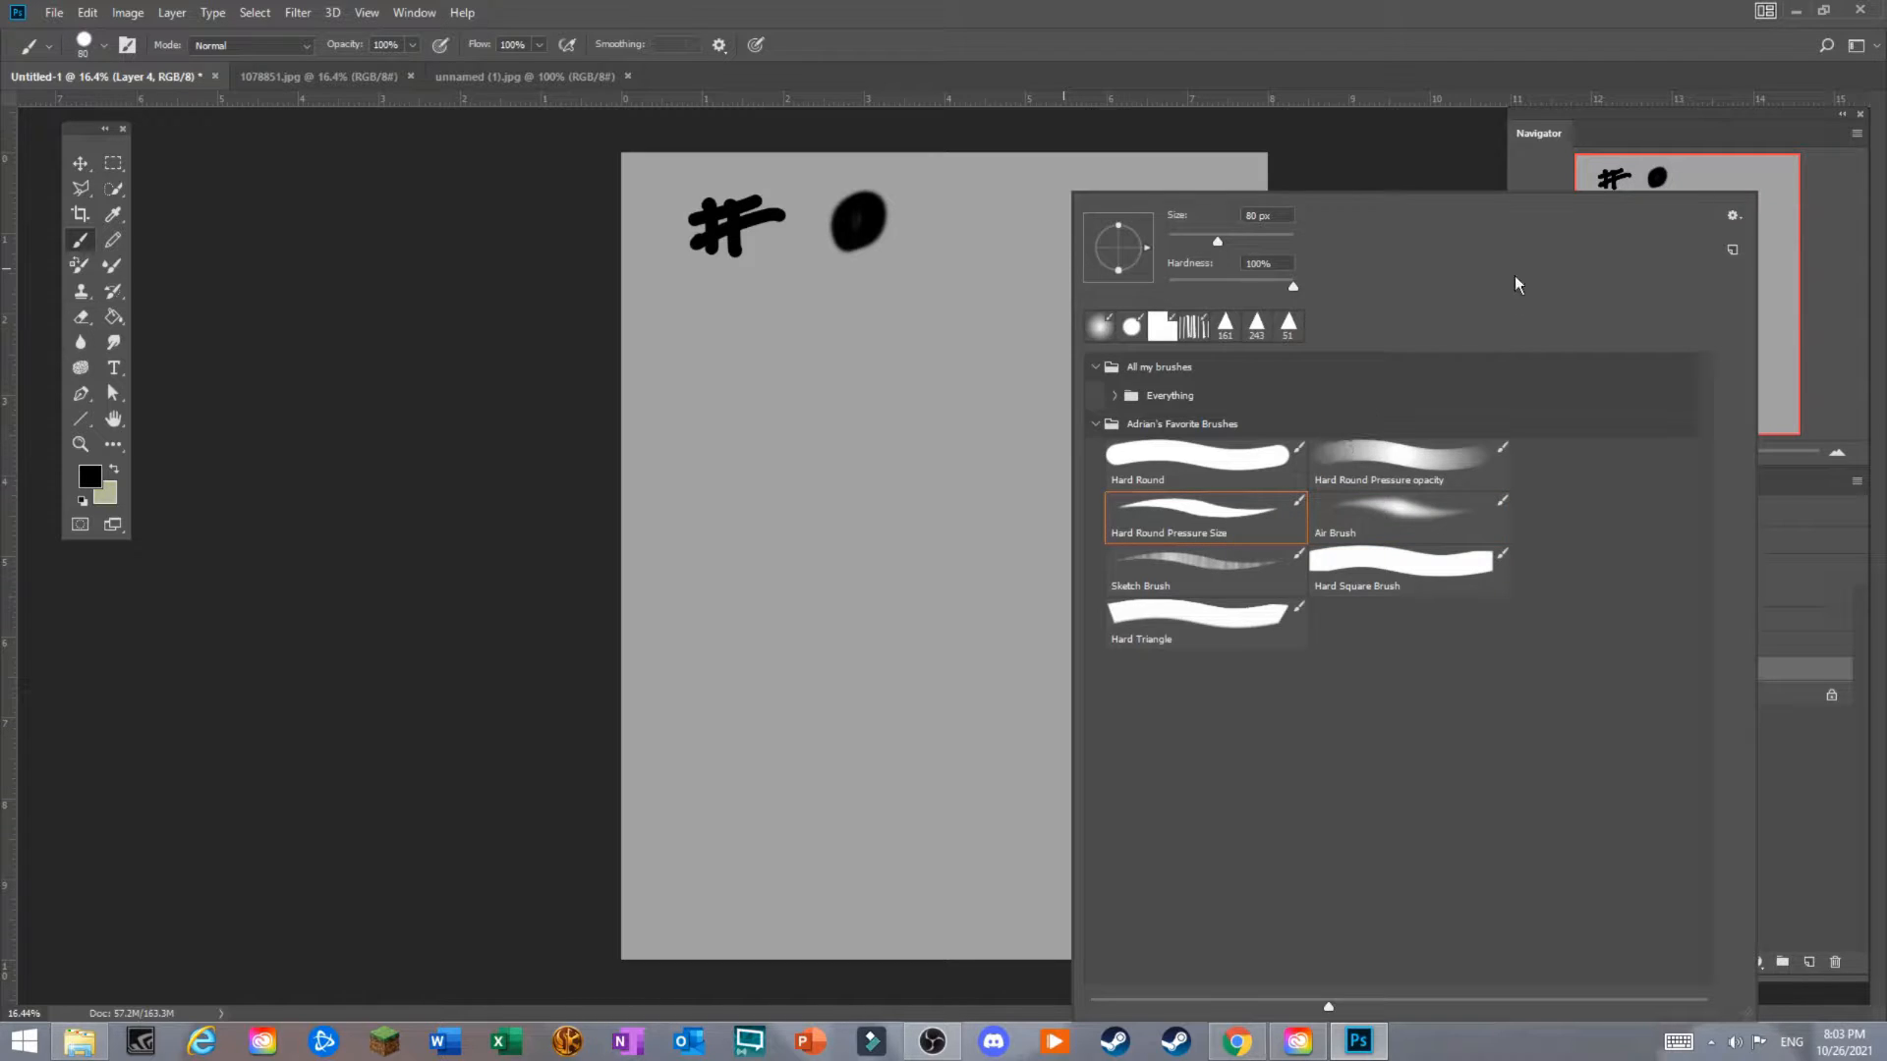
pyautogui.click(963, 228)
pyautogui.moveTo(941, 258)
pyautogui.mouseDown()
pyautogui.moveTo(976, 210)
pyautogui.moveTo(1047, 195)
pyautogui.mouseUp()
# Reduce the brush size to 42 px and paint several thinner curved strokes below the thick one.
pyautogui.rightClick(1038, 218)
pyautogui.click(1163, 236)
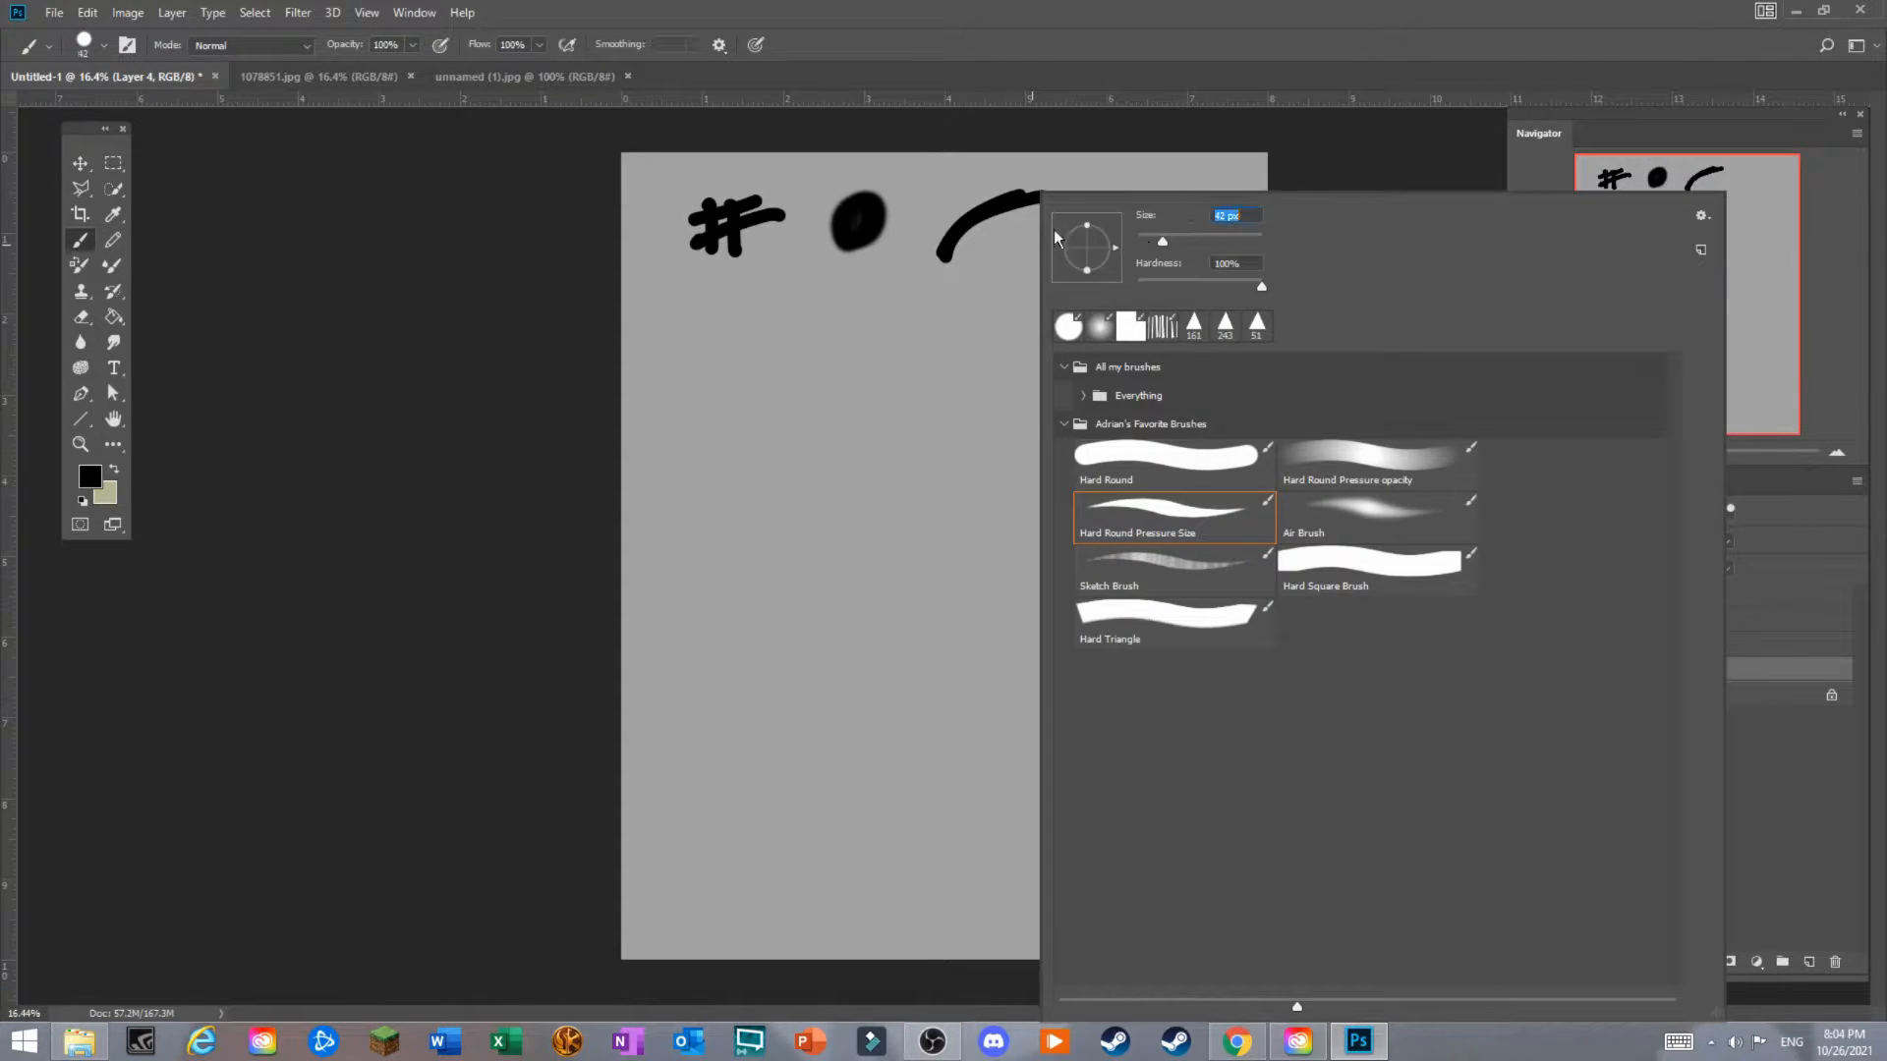
pyautogui.click(971, 277)
pyautogui.moveTo(968, 284)
pyautogui.mouseDown()
pyautogui.moveTo(1032, 233)
pyautogui.moveTo(1130, 236)
pyautogui.mouseUp()
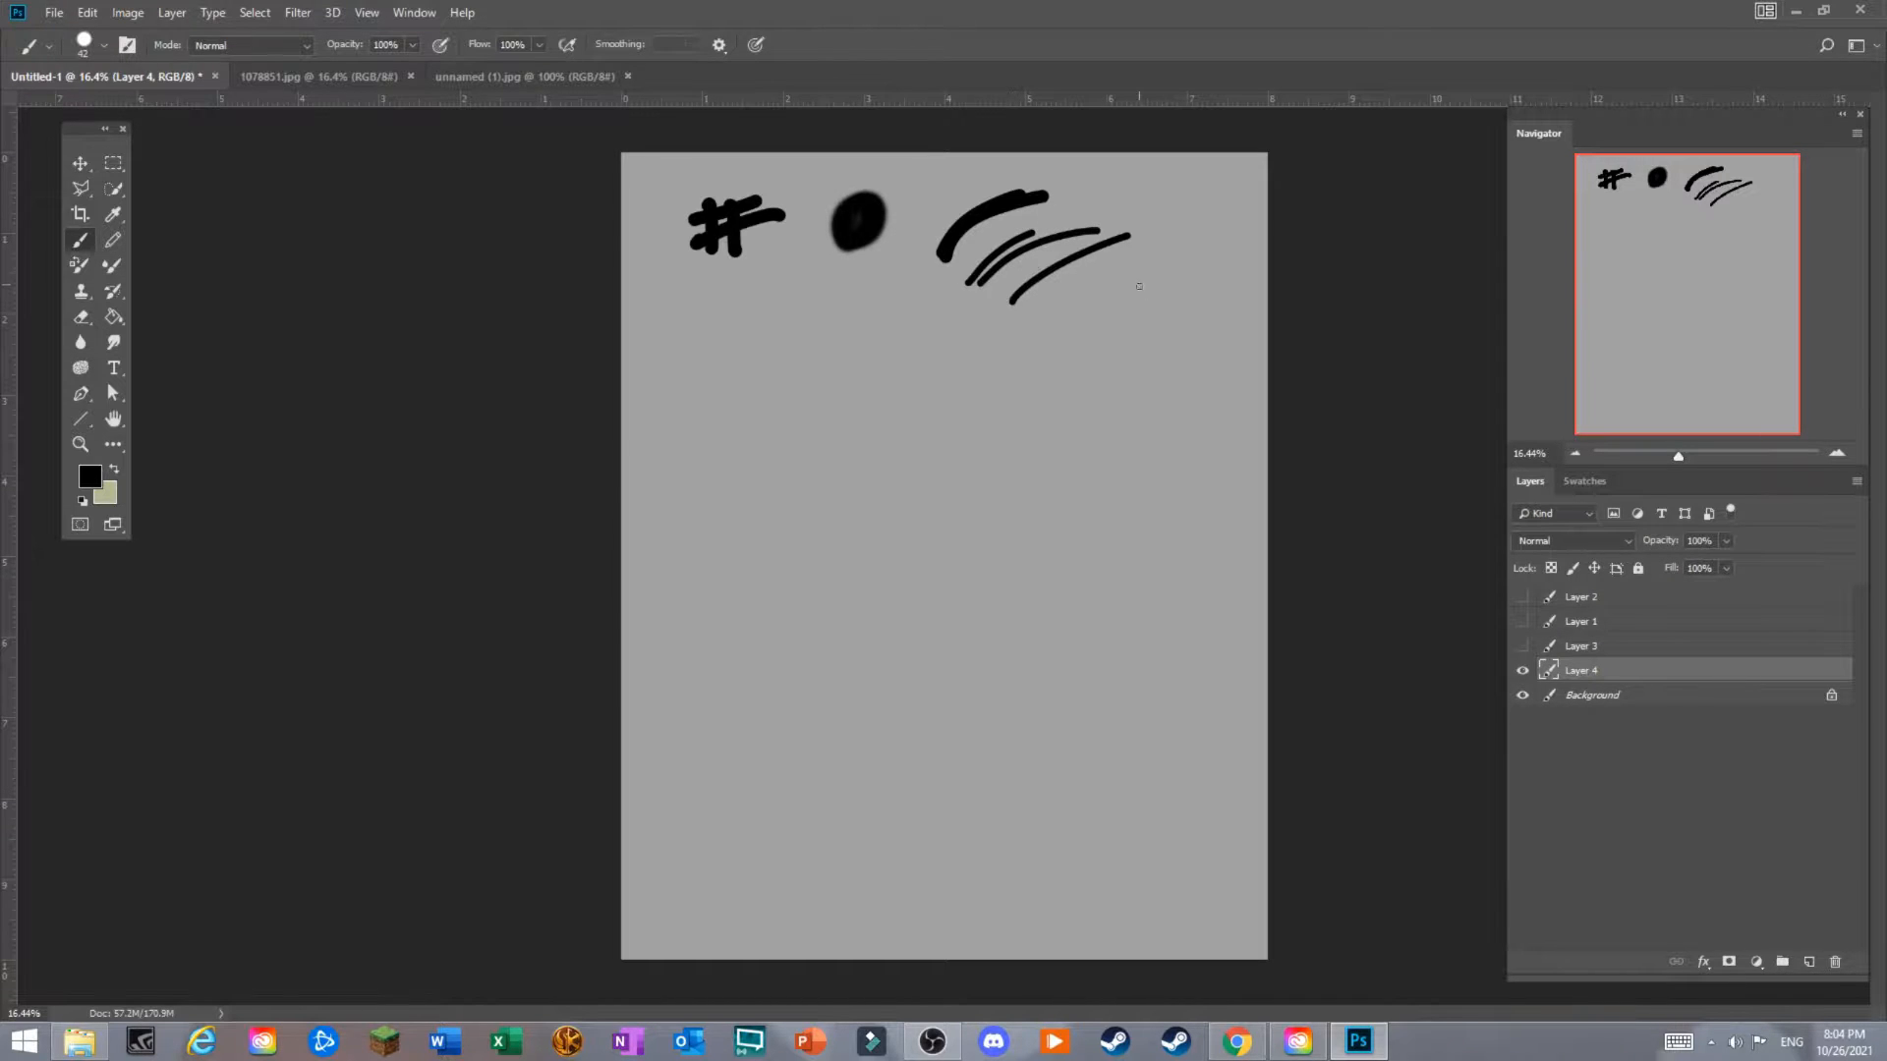
# Paint three slanted fading strokes below the first row of marks with the Hard Round Pressure opacity brush.
pyautogui.rightClick(1145, 192)
pyautogui.click(1511, 464)
pyautogui.moveTo(828, 384); pyautogui.dragTo(891, 335)
pyautogui.moveTo(844, 401); pyautogui.dragTo(951, 319)
pyautogui.moveTo(866, 413); pyautogui.dragTo(995, 316)
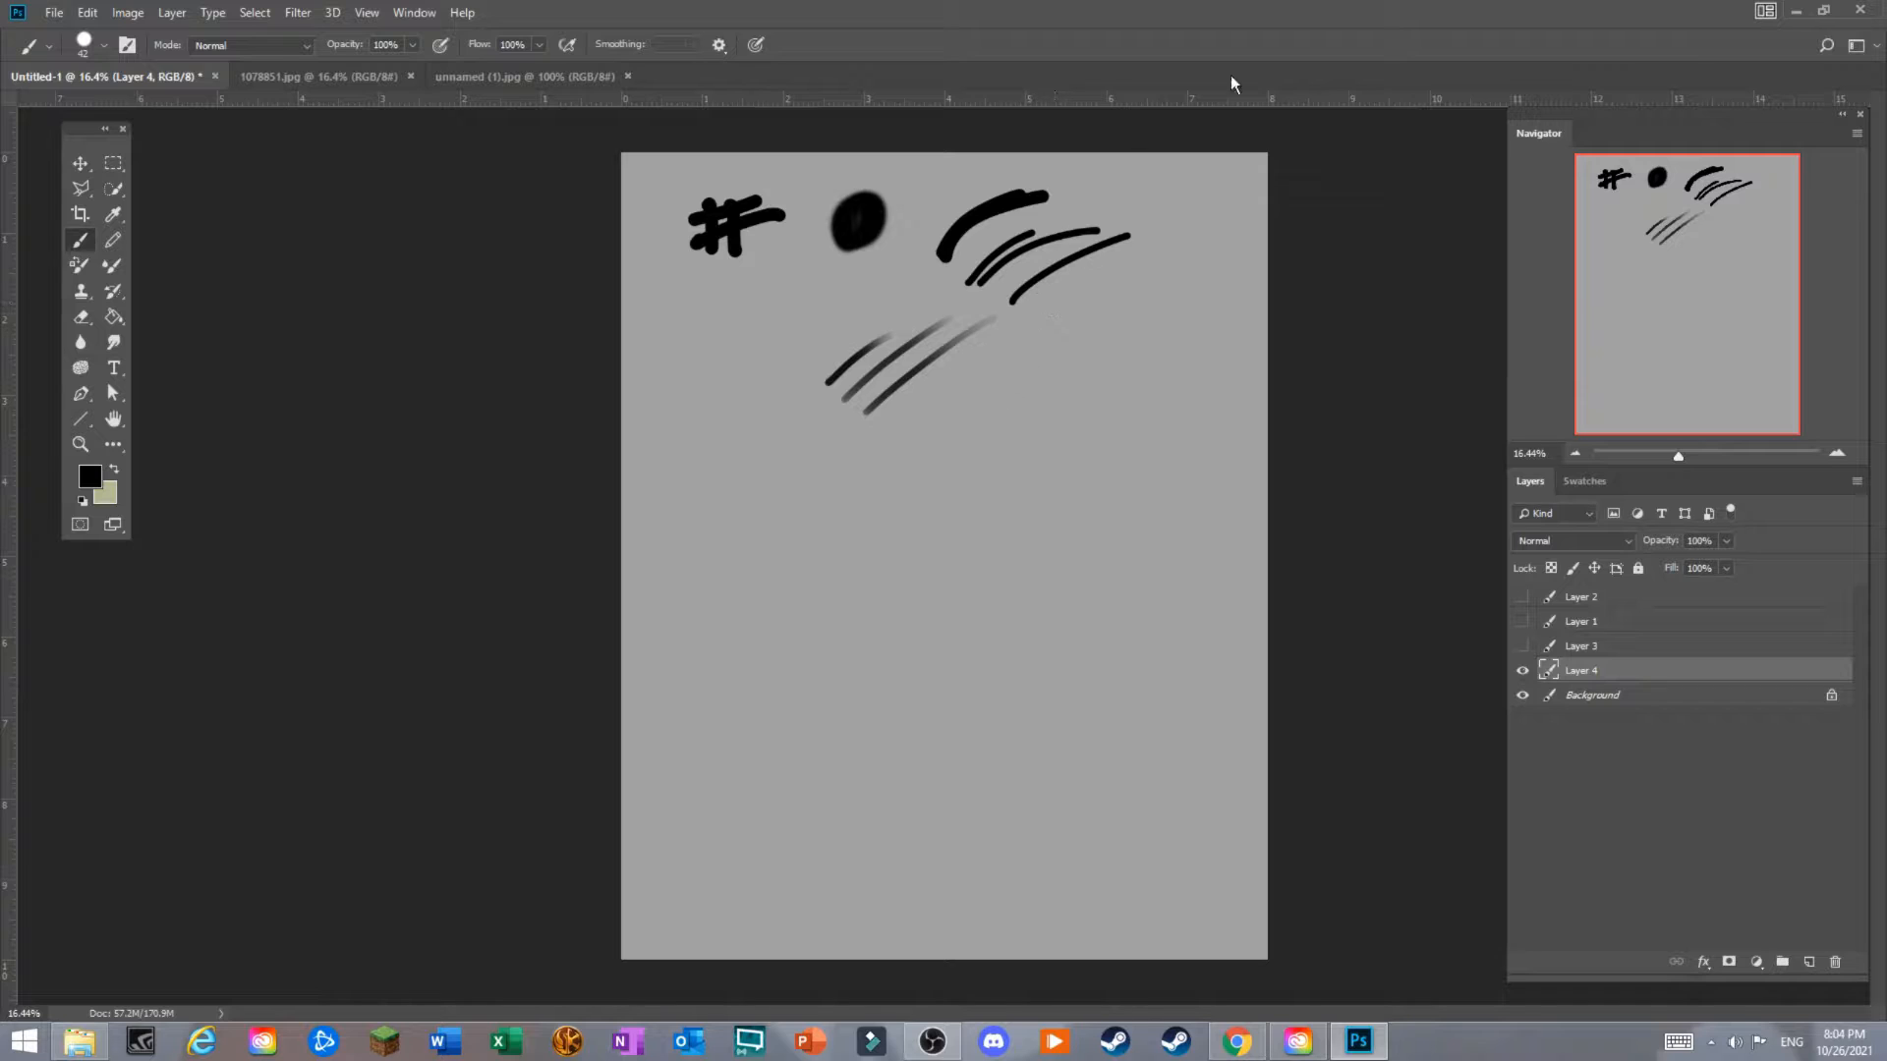
# Switch between the Hard Round and Hard Round Pressure opacity presets to compare them, and select the Air Brush.
pyautogui.rightClick(890, 411)
pyautogui.click(1071, 471)
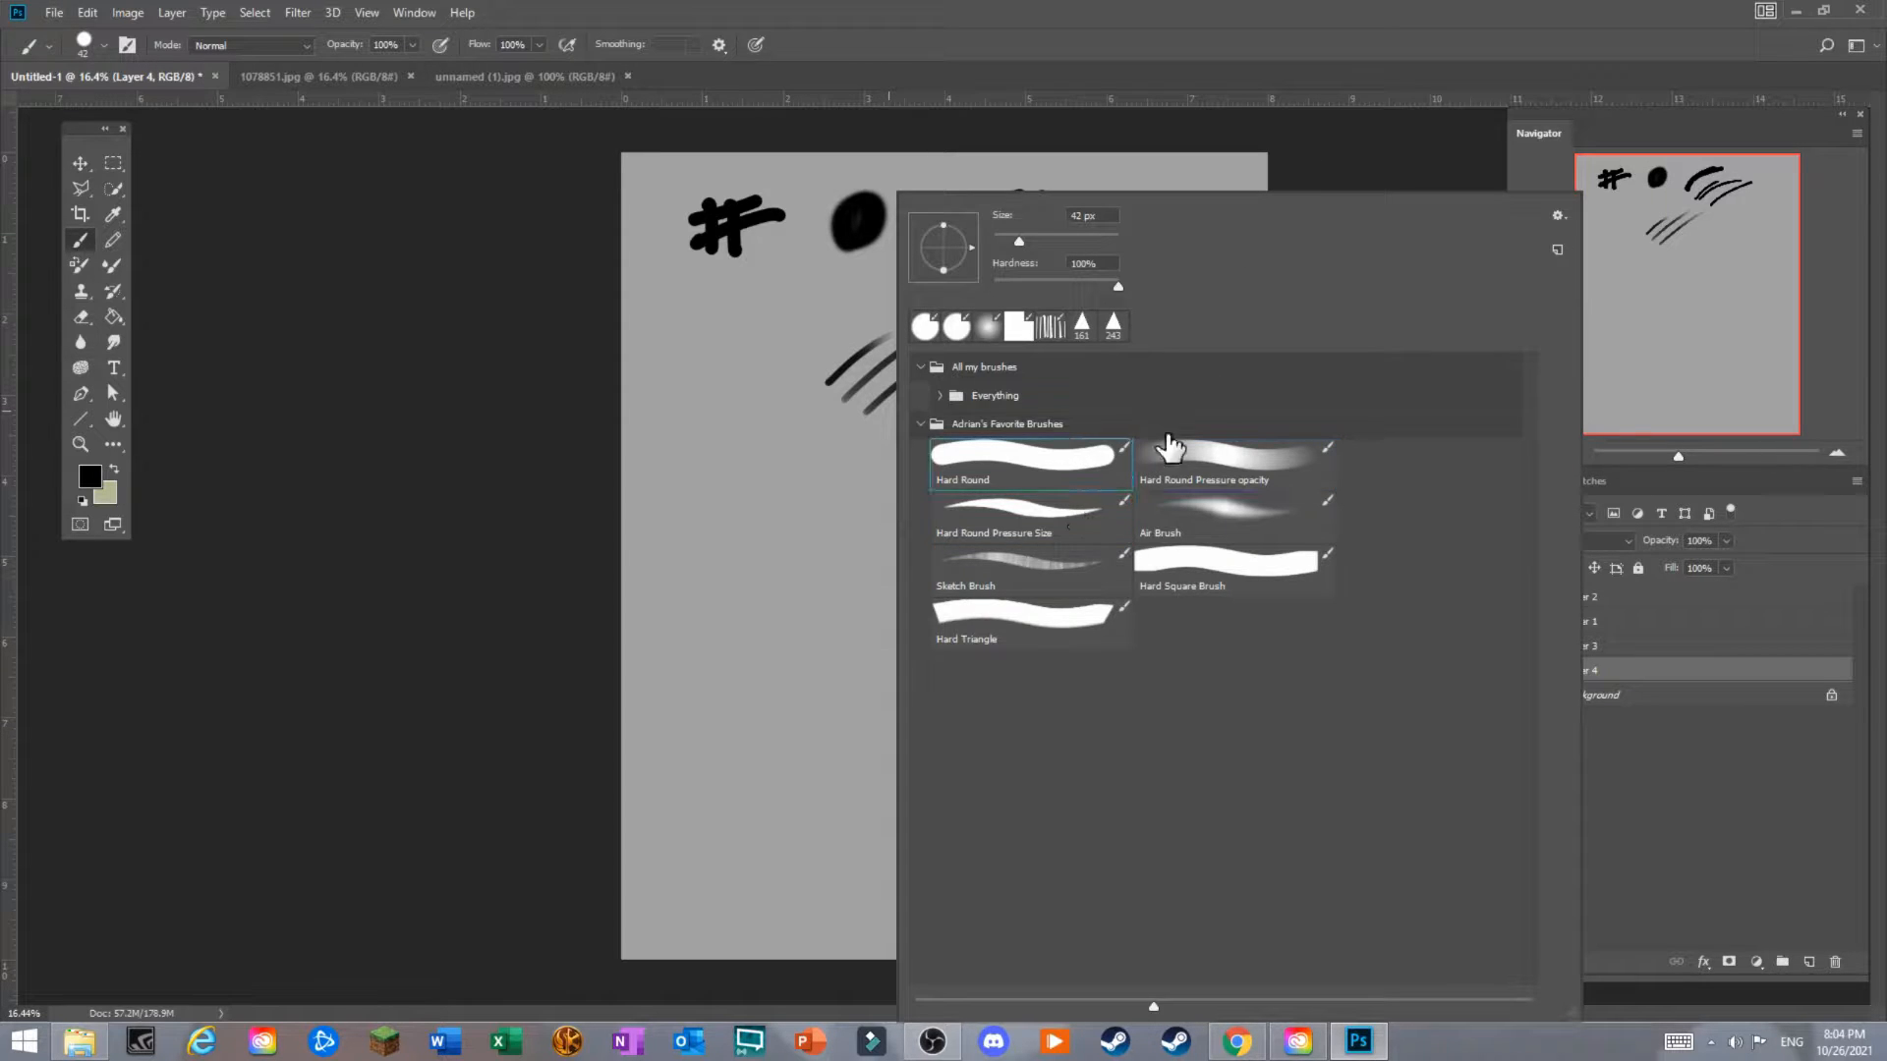
pyautogui.click(1251, 475)
pyautogui.click(1085, 466)
pyautogui.click(1255, 471)
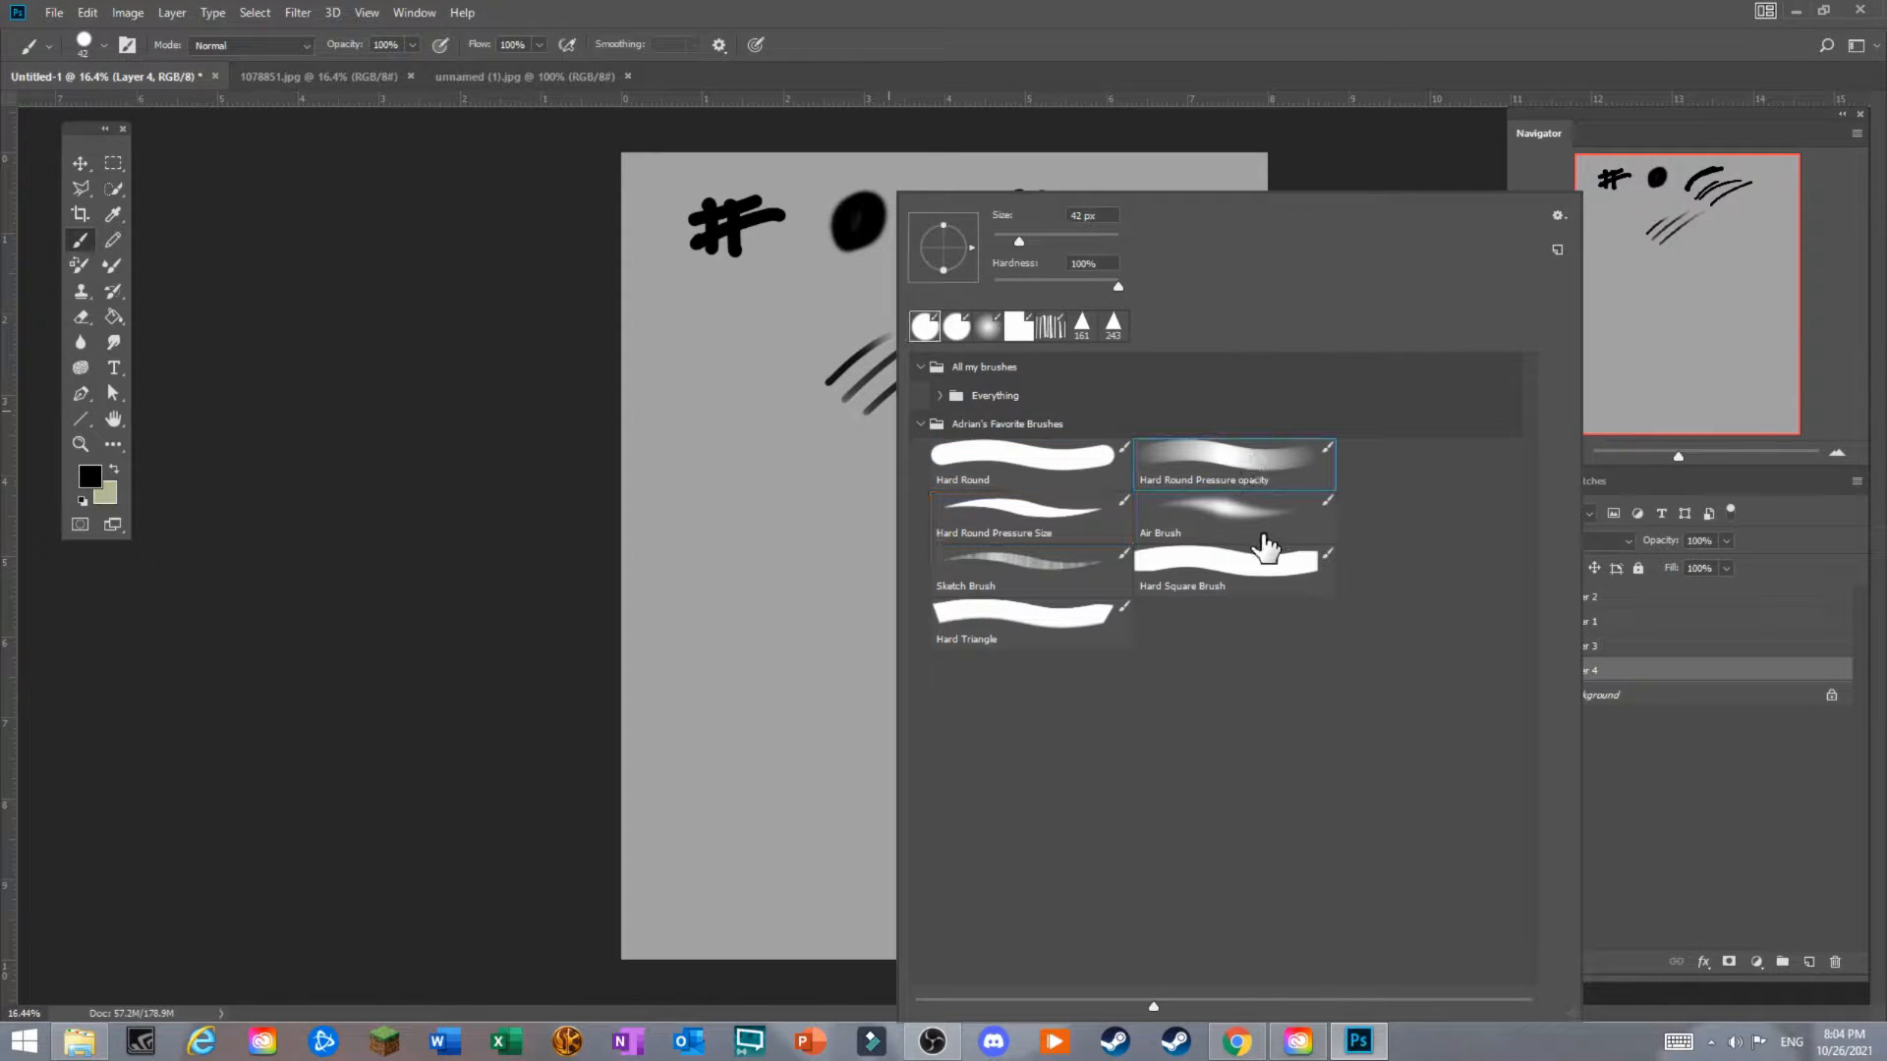
pyautogui.click(1223, 516)
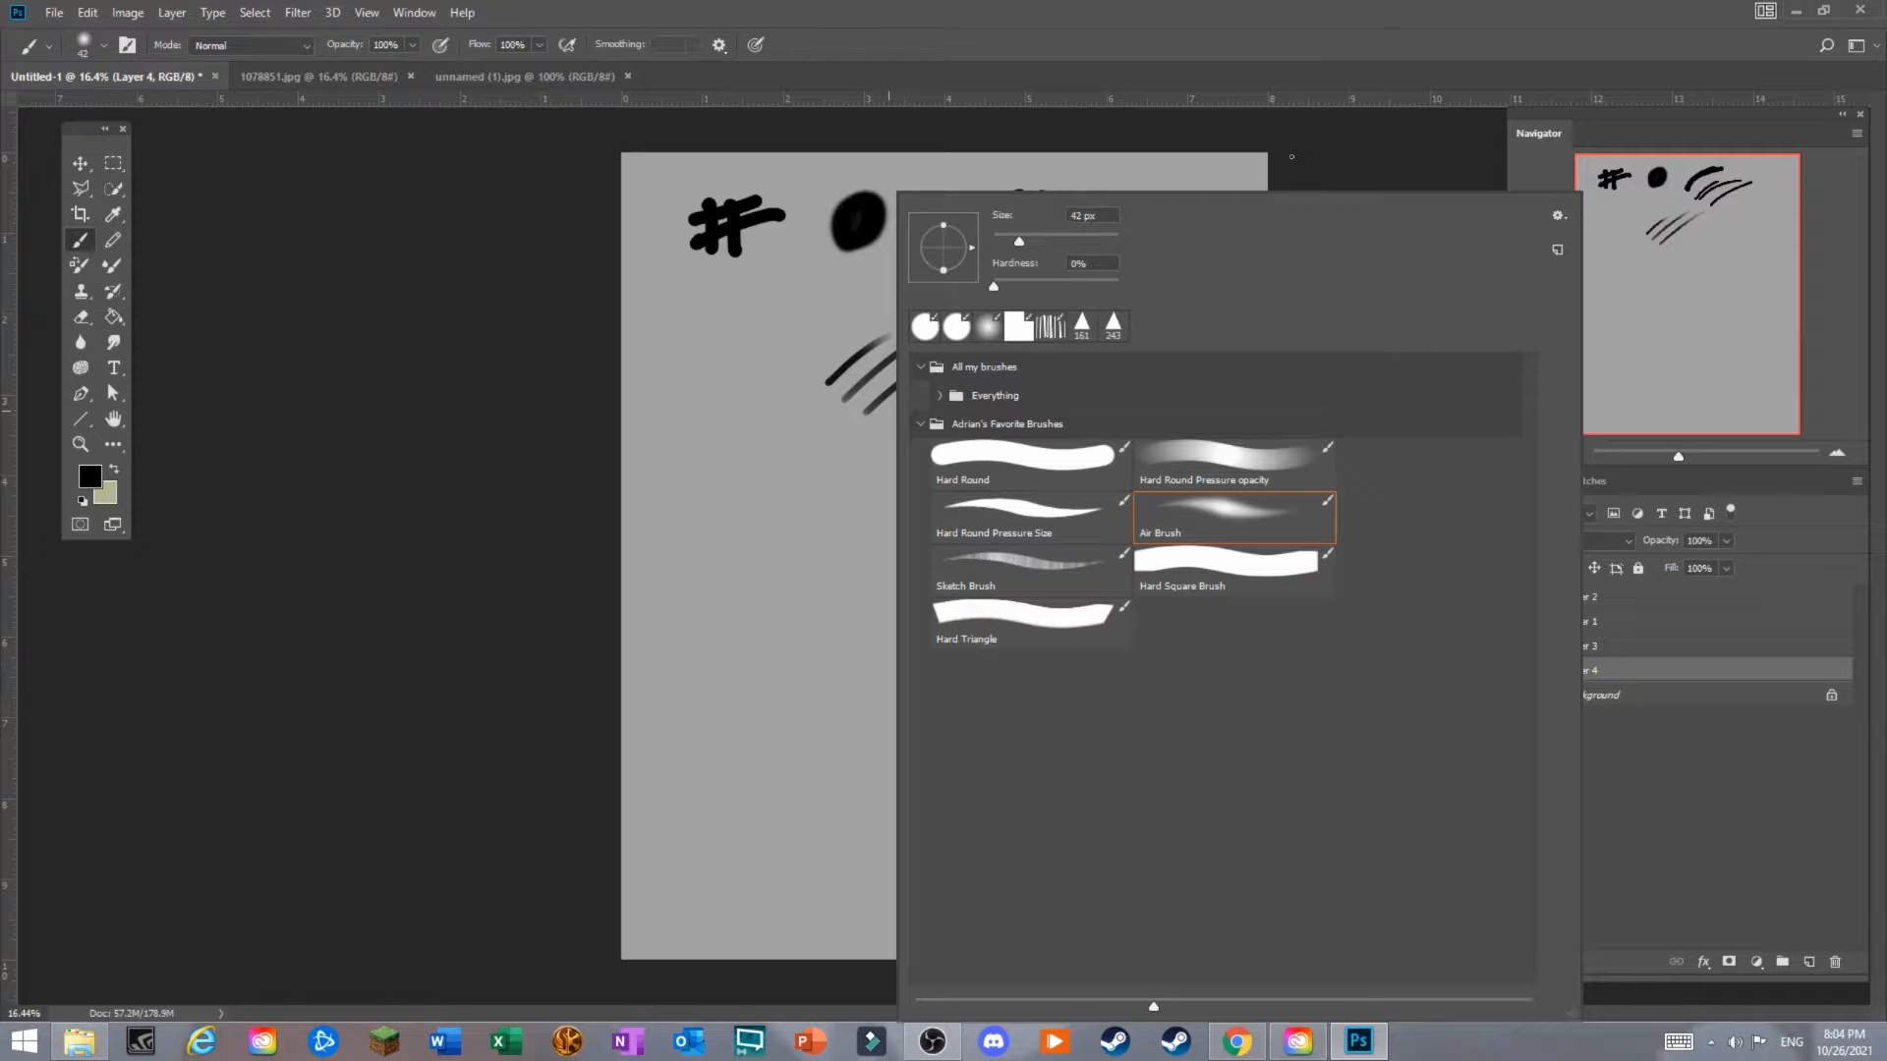
# Choose the Sketch Brush and set its size to 37 px.
pyautogui.click(1066, 575)
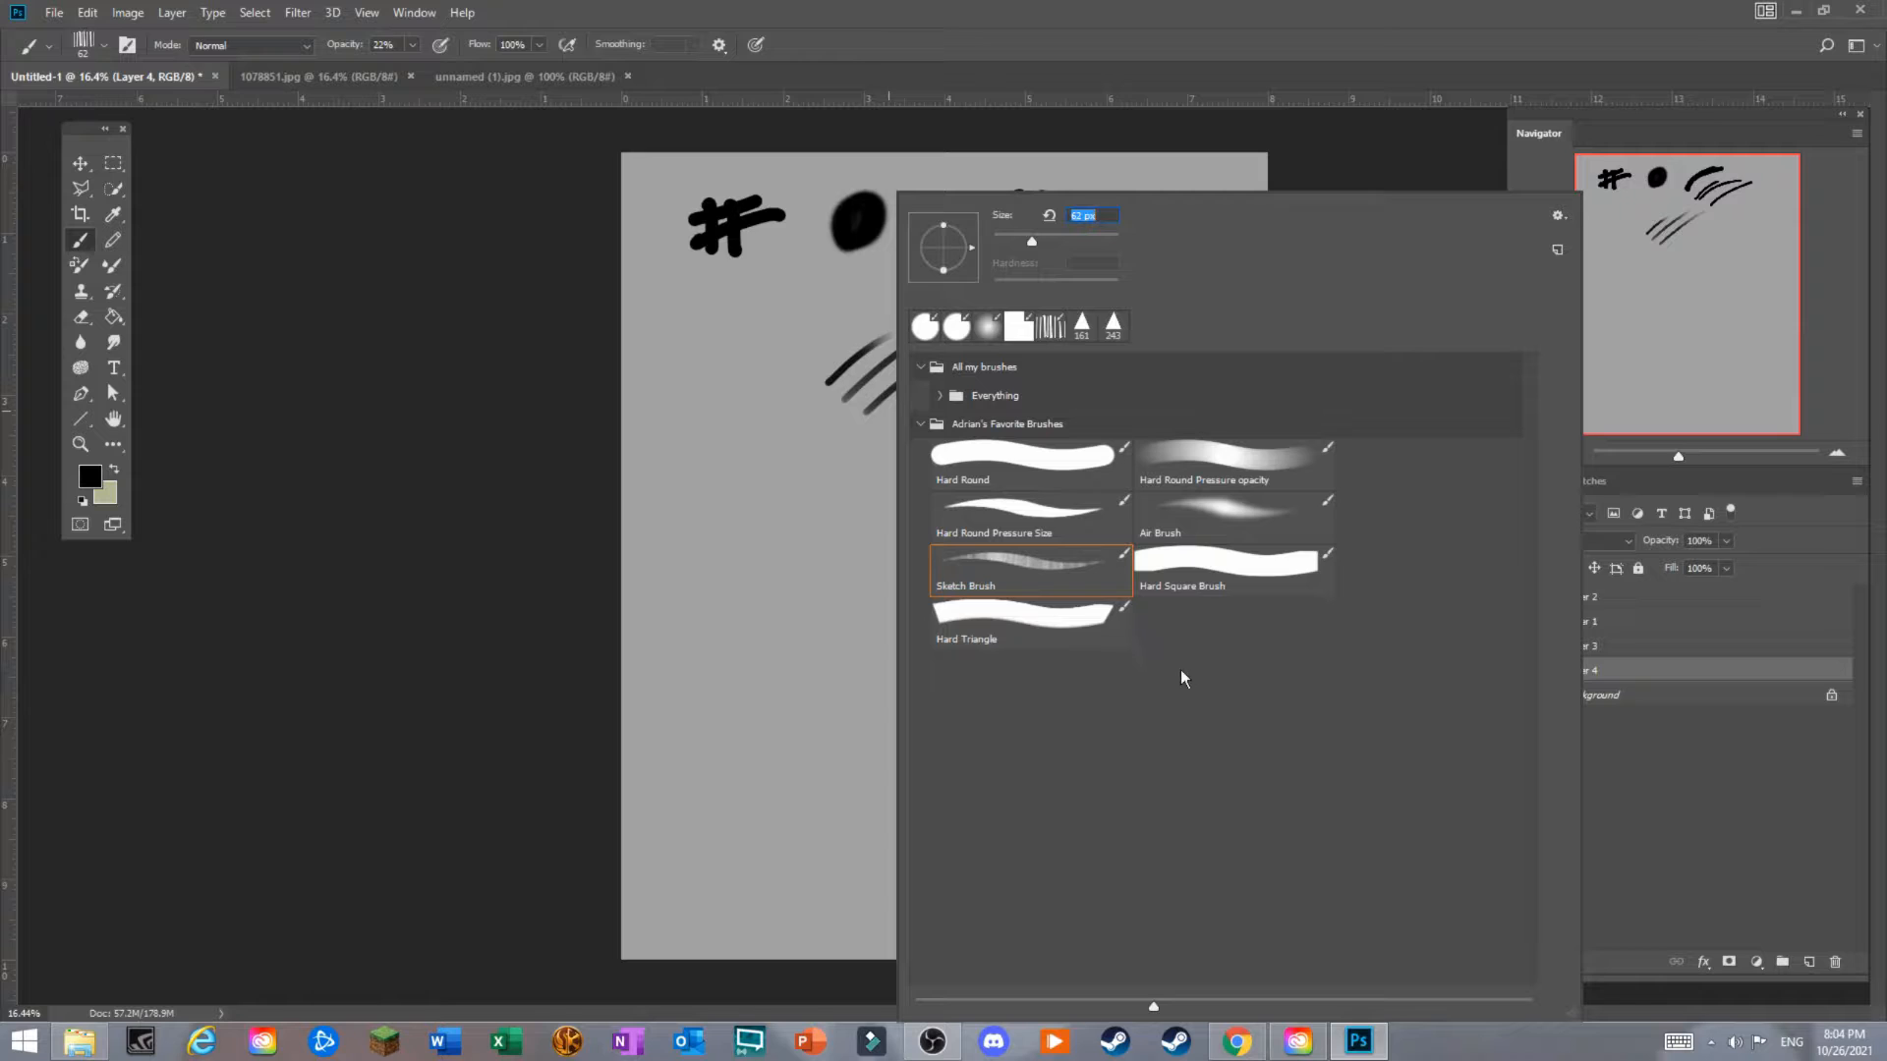
pyautogui.moveTo(1022, 246); pyautogui.dragTo(1008, 245)
pyautogui.click(502, 453)
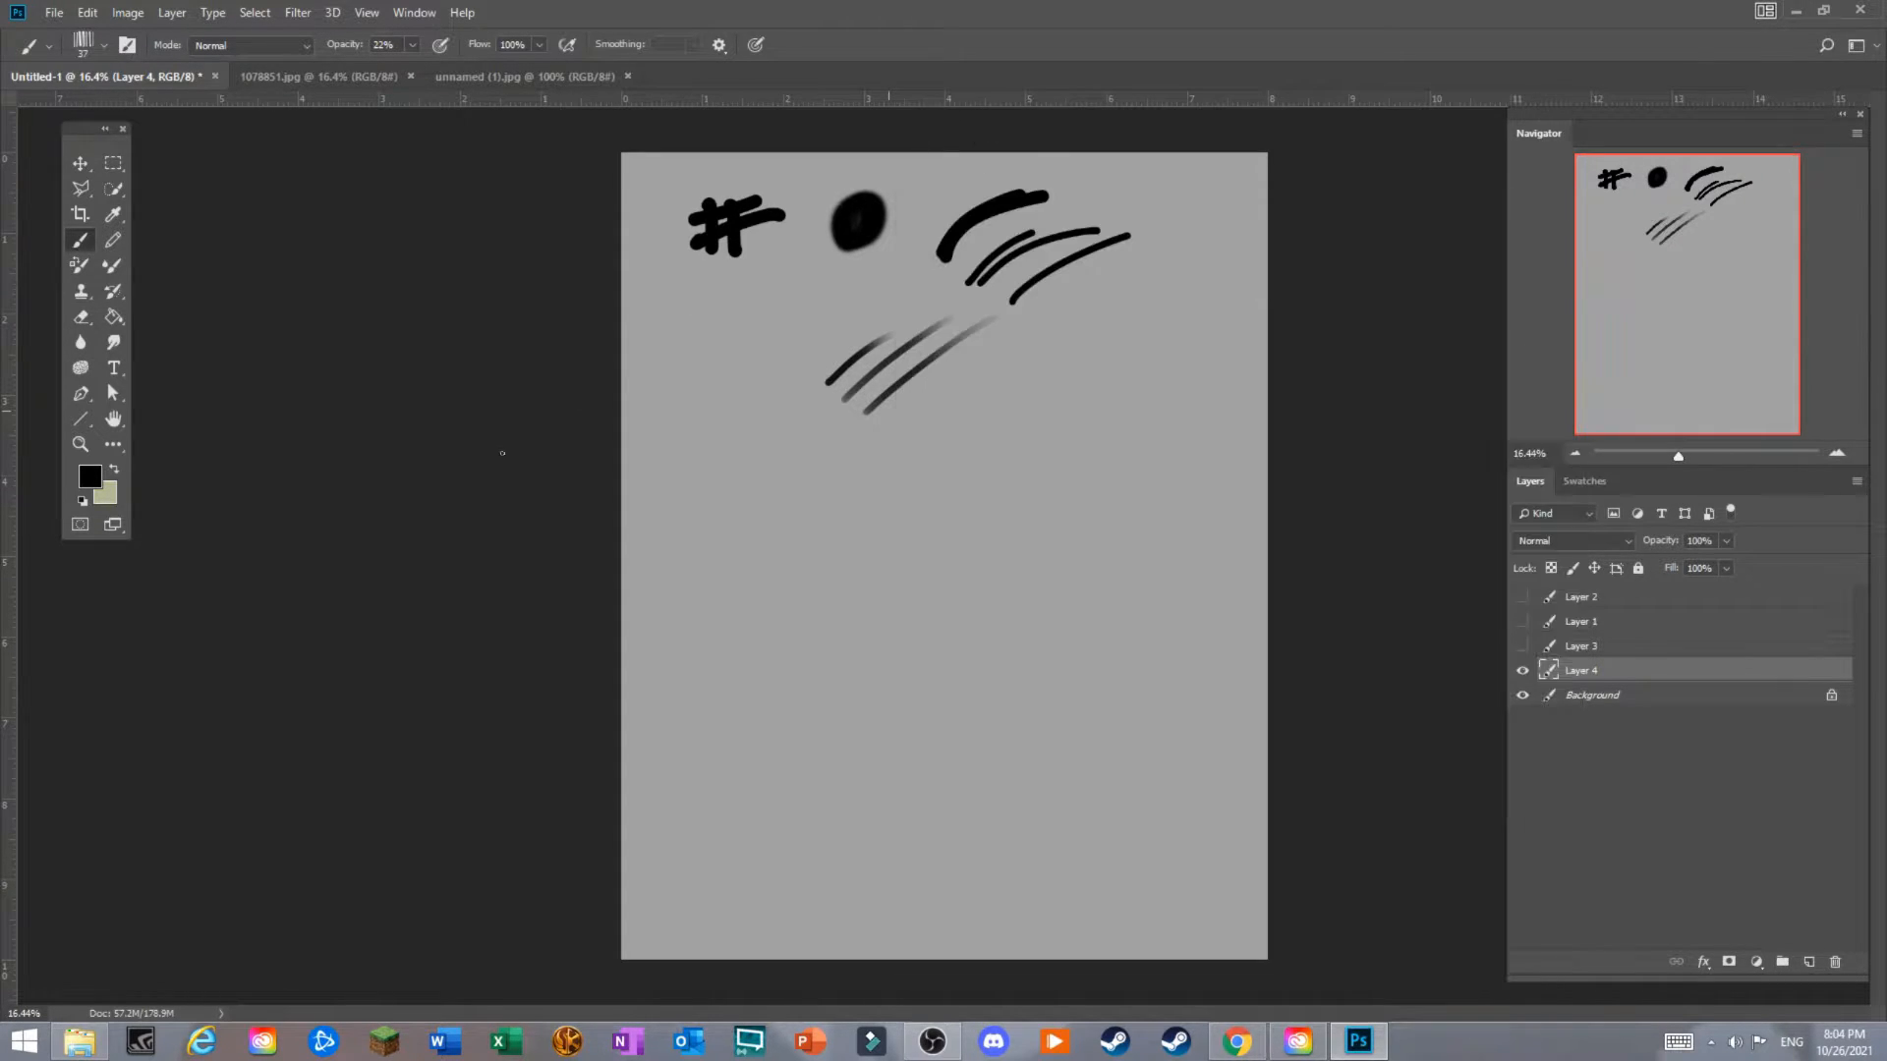
# Enlarge the Sketch Brush and shade a textured dark patch in the middle of the canvas.
pyautogui.click(81, 444)
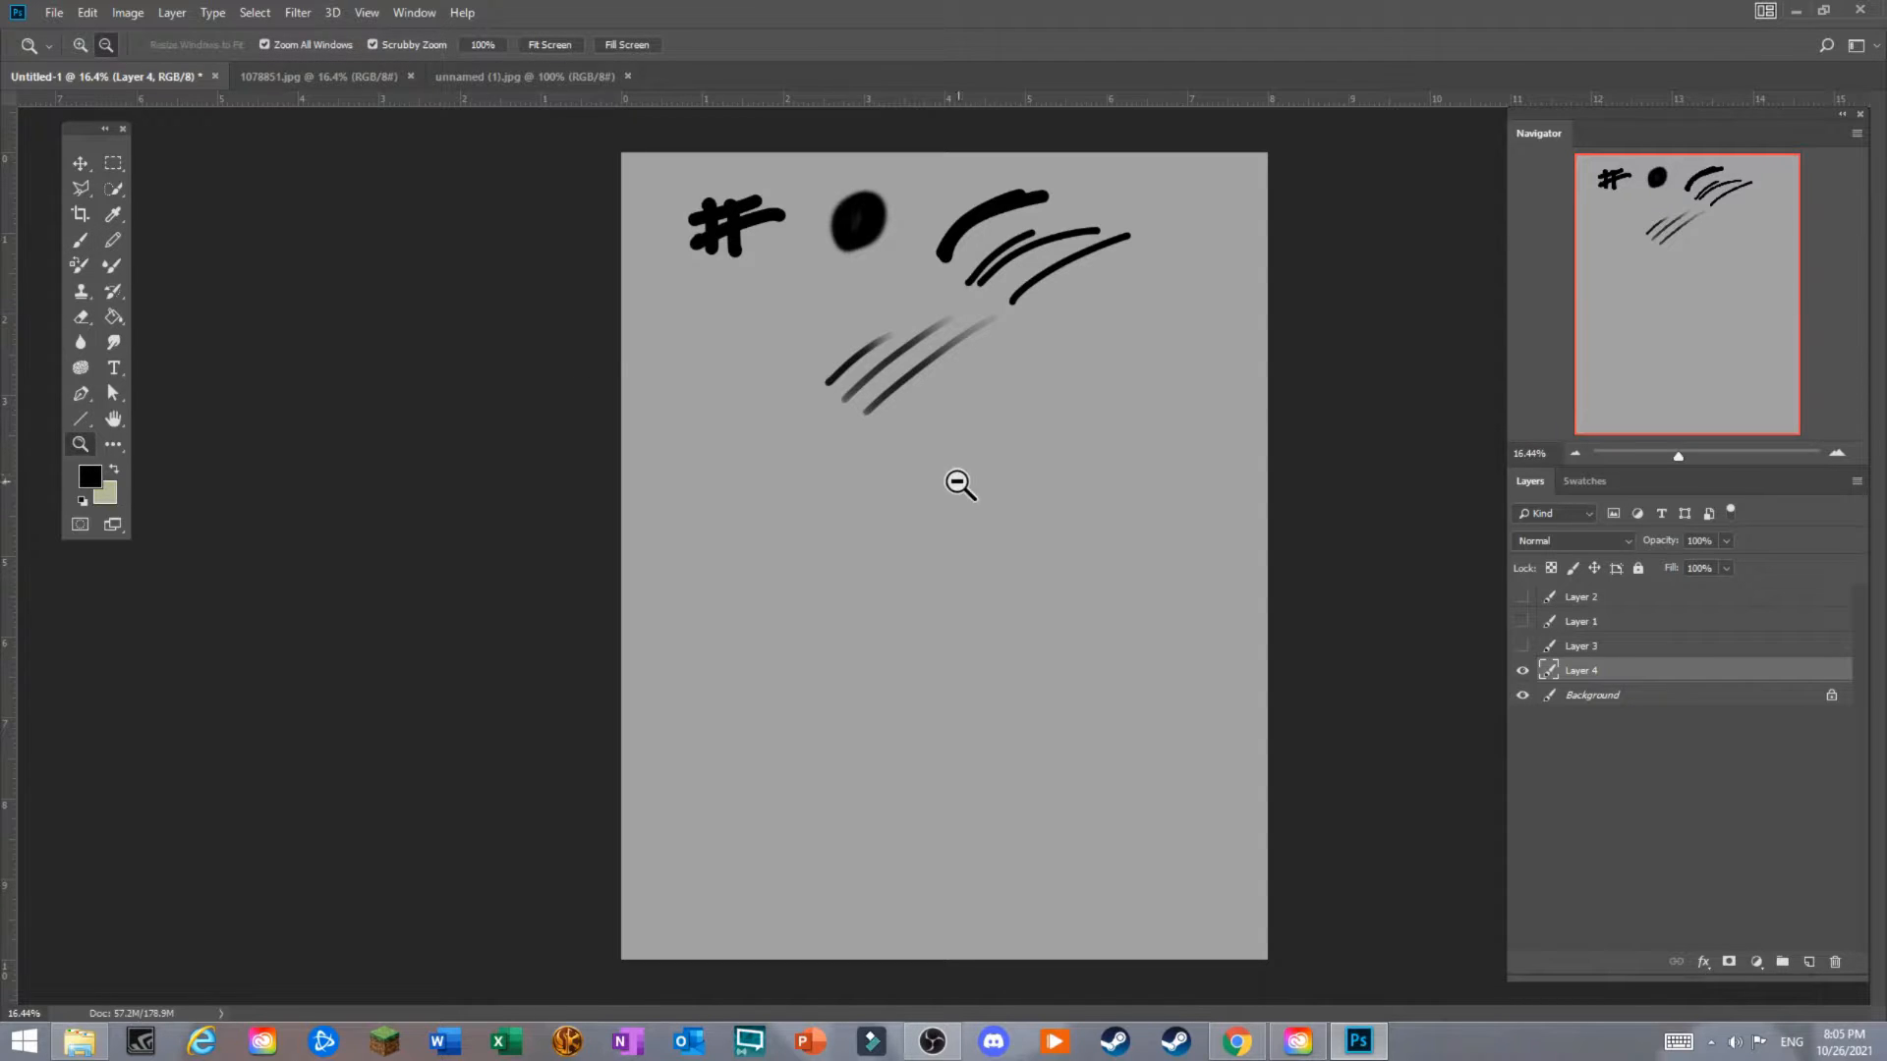
pyautogui.click(81, 239)
pyautogui.rightClick(1050, 260)
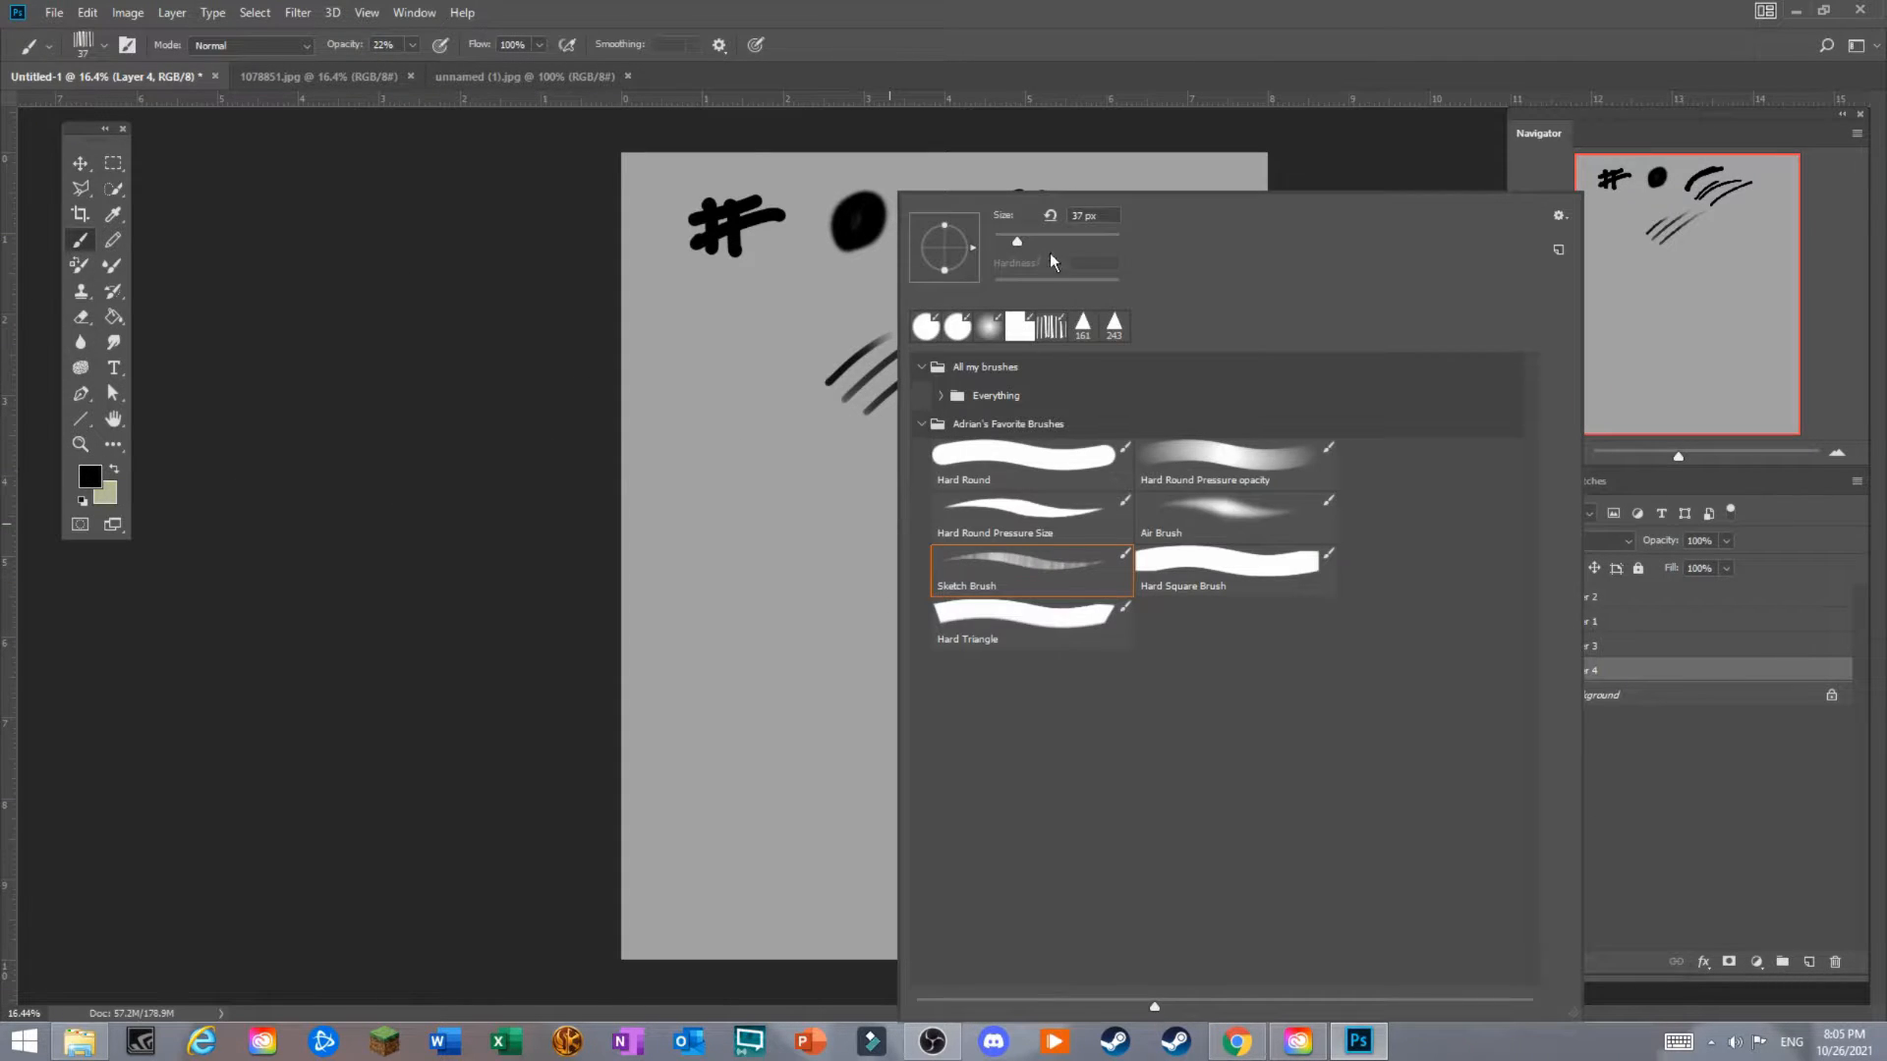
pyautogui.click(1075, 239)
pyautogui.click(792, 497)
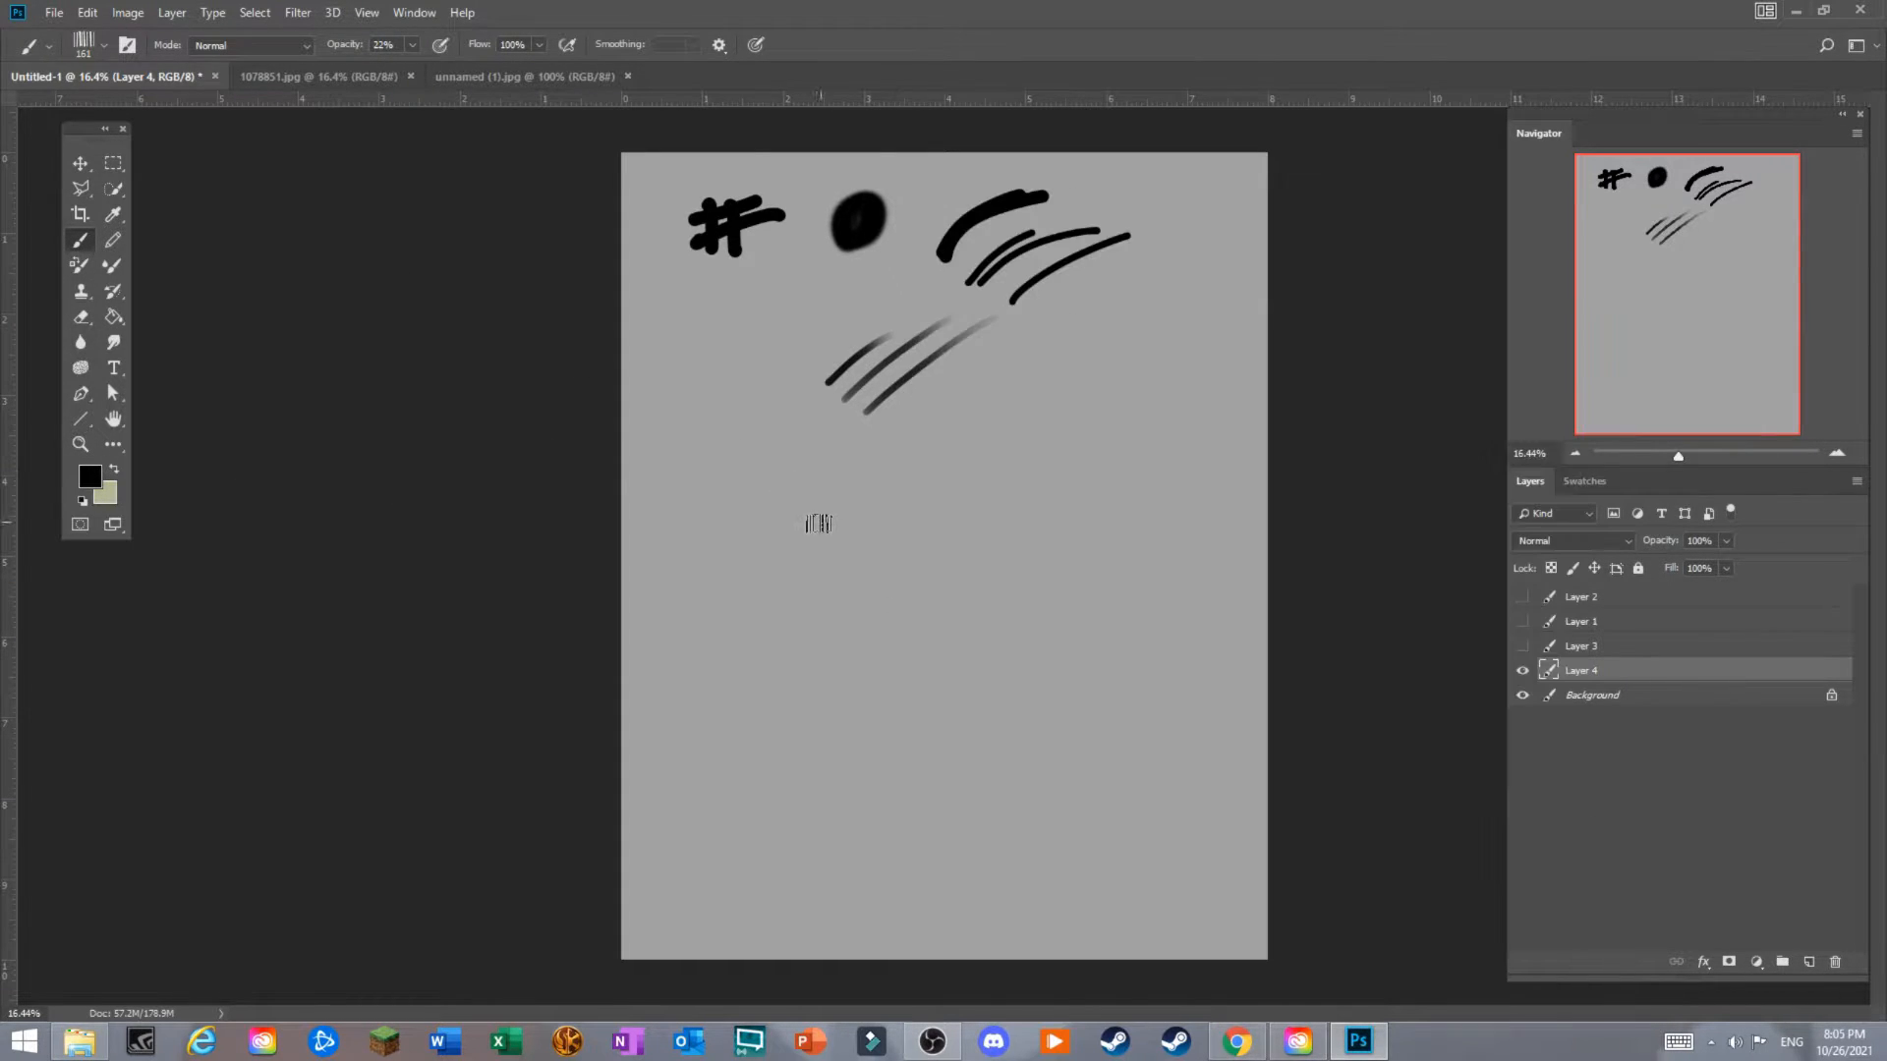
pyautogui.moveTo(820, 524)
pyautogui.mouseDown()
pyautogui.moveTo(880, 535)
pyautogui.moveTo(893, 489)
pyautogui.moveTo(920, 510)
pyautogui.moveTo(933, 486)
pyautogui.moveTo(917, 539)
pyautogui.moveTo(942, 565)
pyautogui.moveTo(911, 575)
pyautogui.moveTo(949, 567)
pyautogui.moveTo(967, 518)
pyautogui.moveTo(974, 573)
pyautogui.moveTo(1033, 557)
pyautogui.moveTo(988, 508)
pyautogui.moveTo(990, 537)
pyautogui.moveTo(1039, 537)
pyautogui.moveTo(1028, 557)
pyautogui.moveTo(1003, 505)
pyautogui.moveTo(1049, 585)
pyautogui.mouseUp()
pyautogui.moveTo(1003, 519)
pyautogui.mouseDown()
pyautogui.moveTo(1071, 476)
pyautogui.moveTo(1001, 490)
pyautogui.moveTo(1038, 491)
pyautogui.moveTo(1074, 582)
pyautogui.moveTo(1055, 491)
pyautogui.moveTo(1002, 528)
pyautogui.moveTo(1056, 511)
pyautogui.moveTo(1015, 575)
pyautogui.moveTo(1090, 568)
pyautogui.moveTo(995, 587)
pyautogui.moveTo(1066, 583)
pyautogui.moveTo(1064, 482)
pyautogui.moveTo(1083, 583)
pyautogui.moveTo(1094, 460)
pyautogui.moveTo(967, 501)
pyautogui.mouseUp()
pyautogui.moveTo(1060, 451); pyautogui.dragTo(1115, 445)
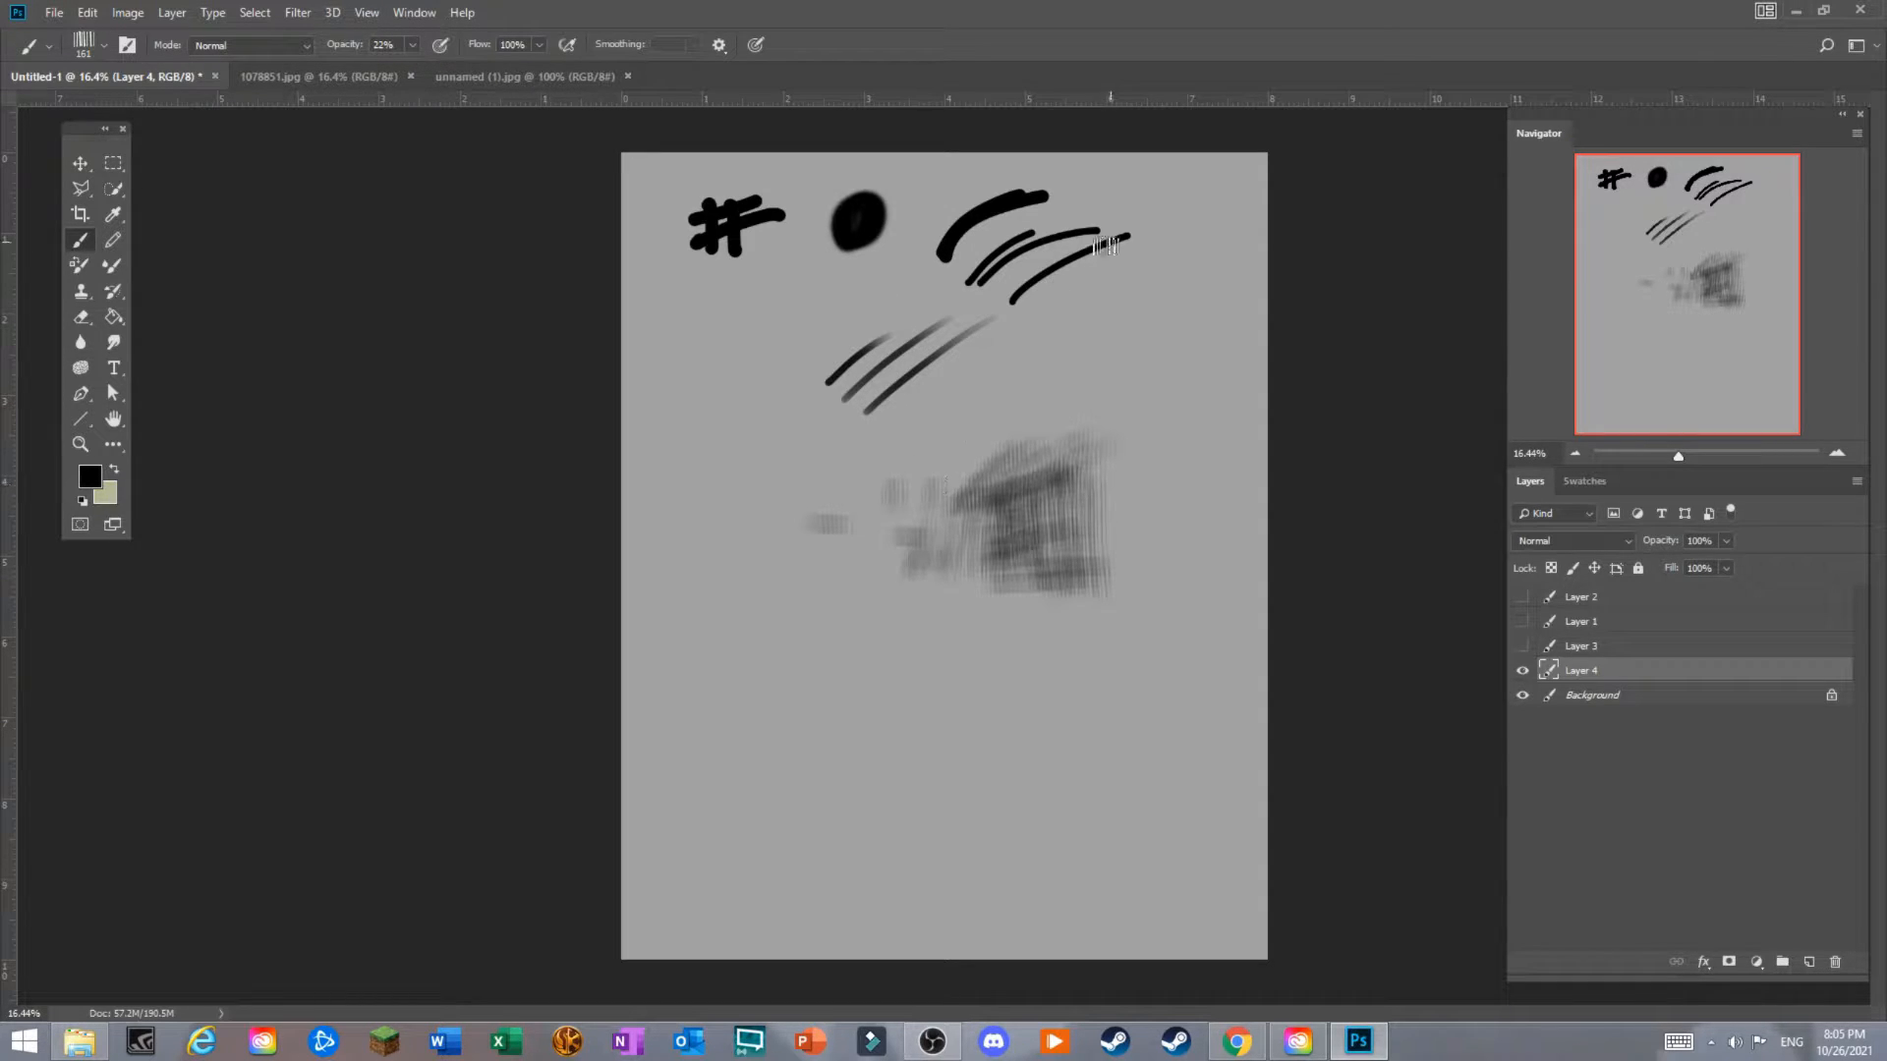
# Reduce the Sketch Brush size to 32 px and sketch a small eye below and left of the shaded patch.
pyautogui.rightClick(888, 457)
pyautogui.click(1013, 239)
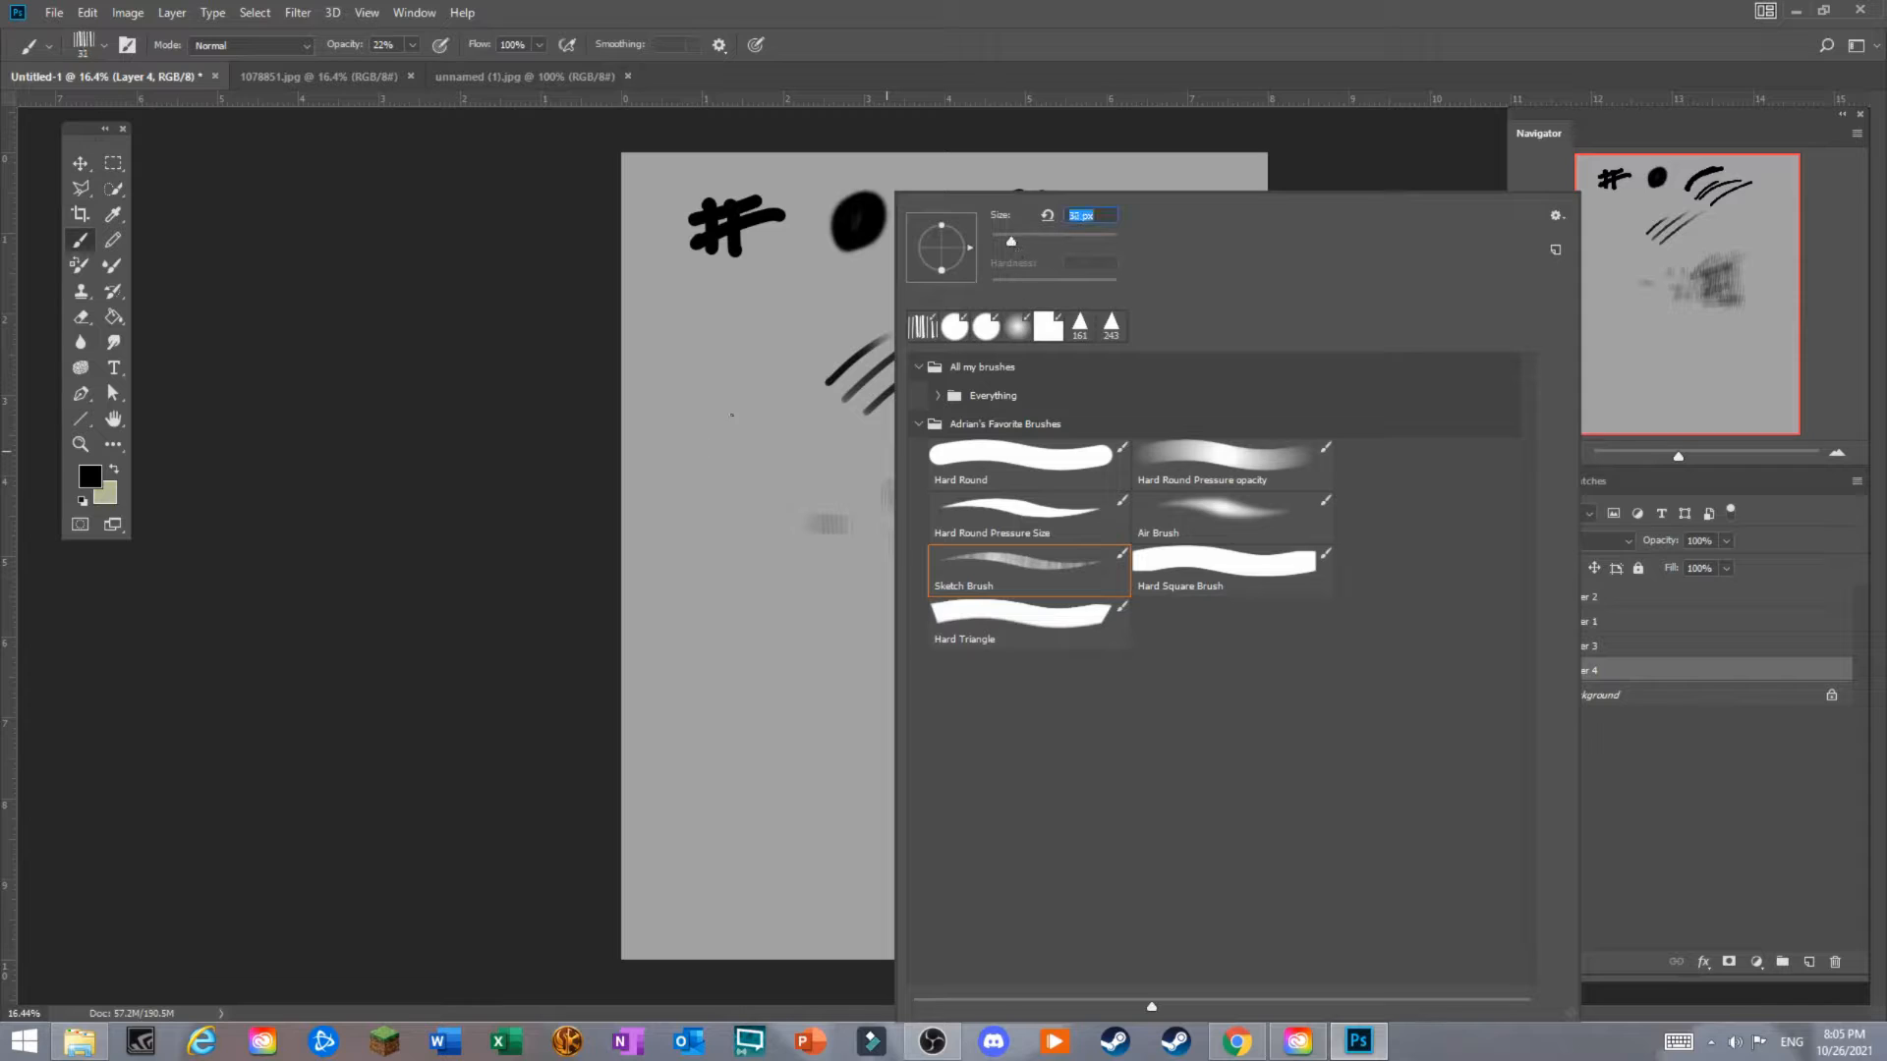
pyautogui.click(729, 448)
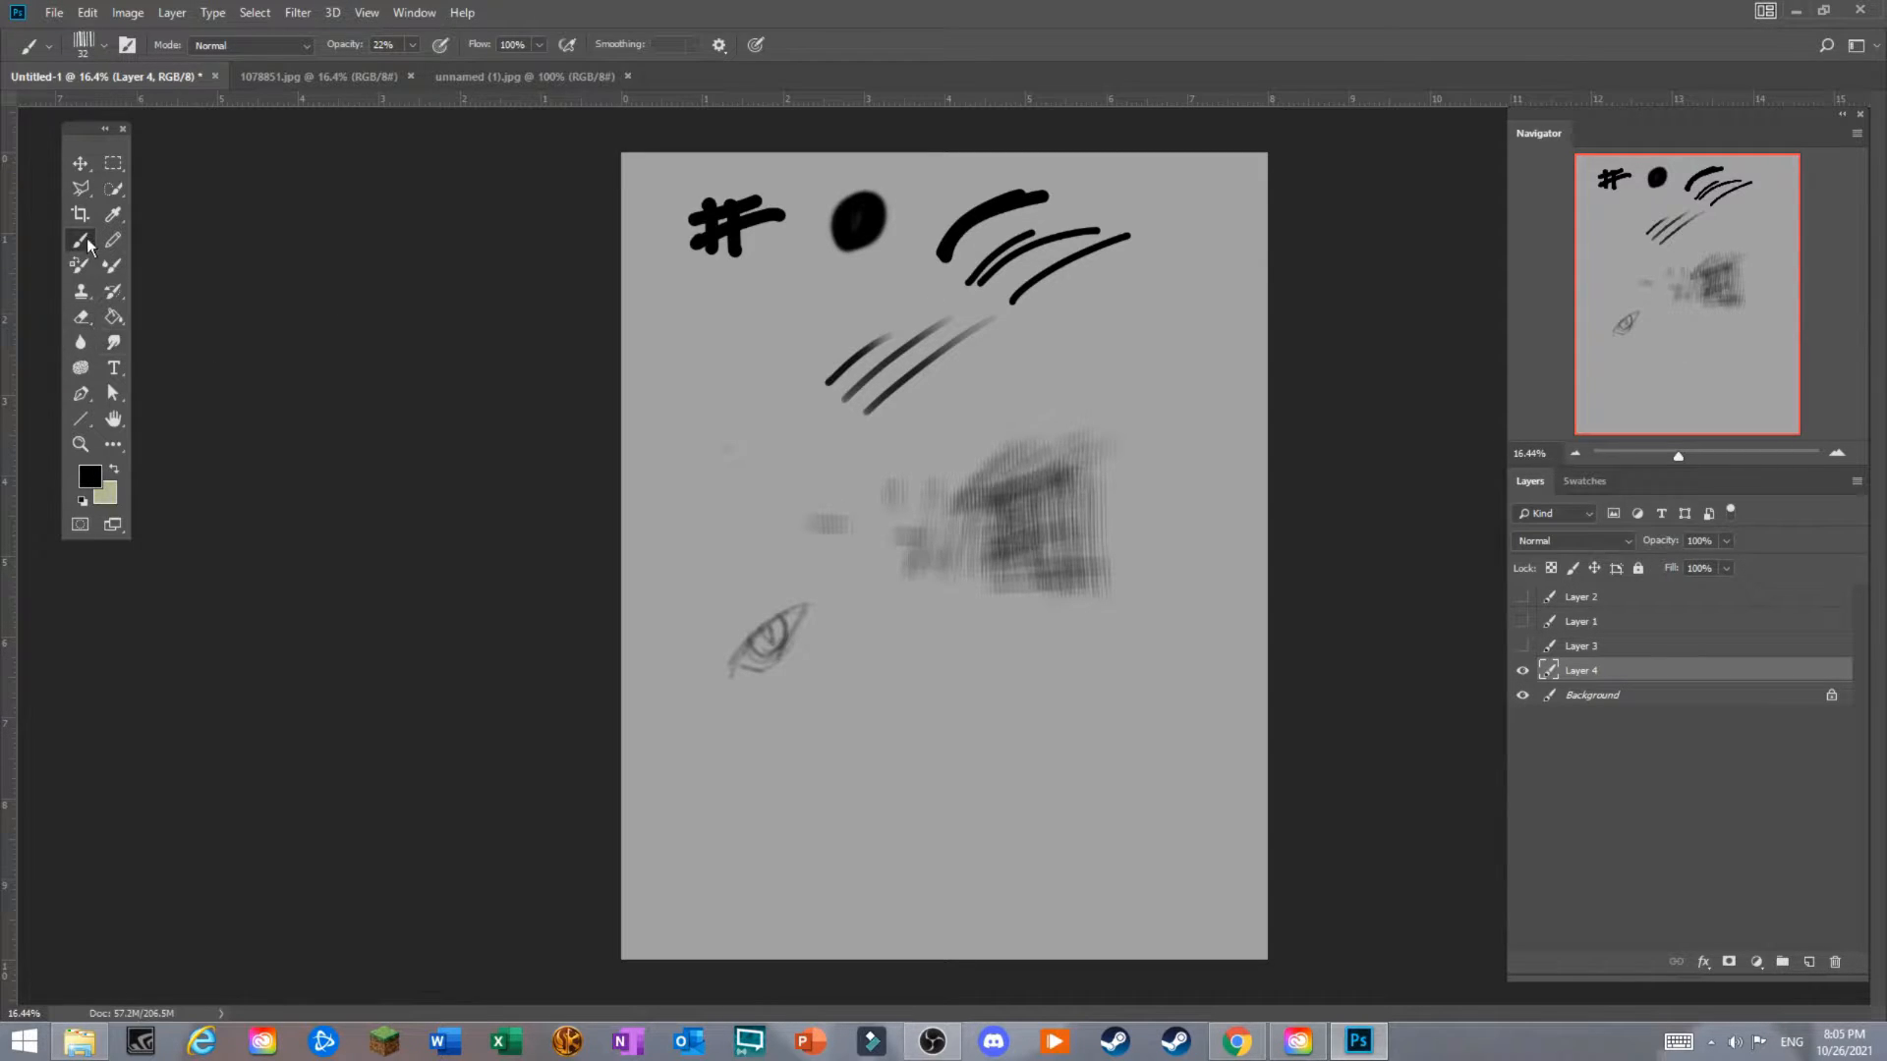
# Set the brush size to 84 px and try the Hard Square Brush and Hard Triangle presets.
pyautogui.rightClick(1437, 330)
pyautogui.moveTo(1069, 241); pyautogui.dragTo(1102, 237)
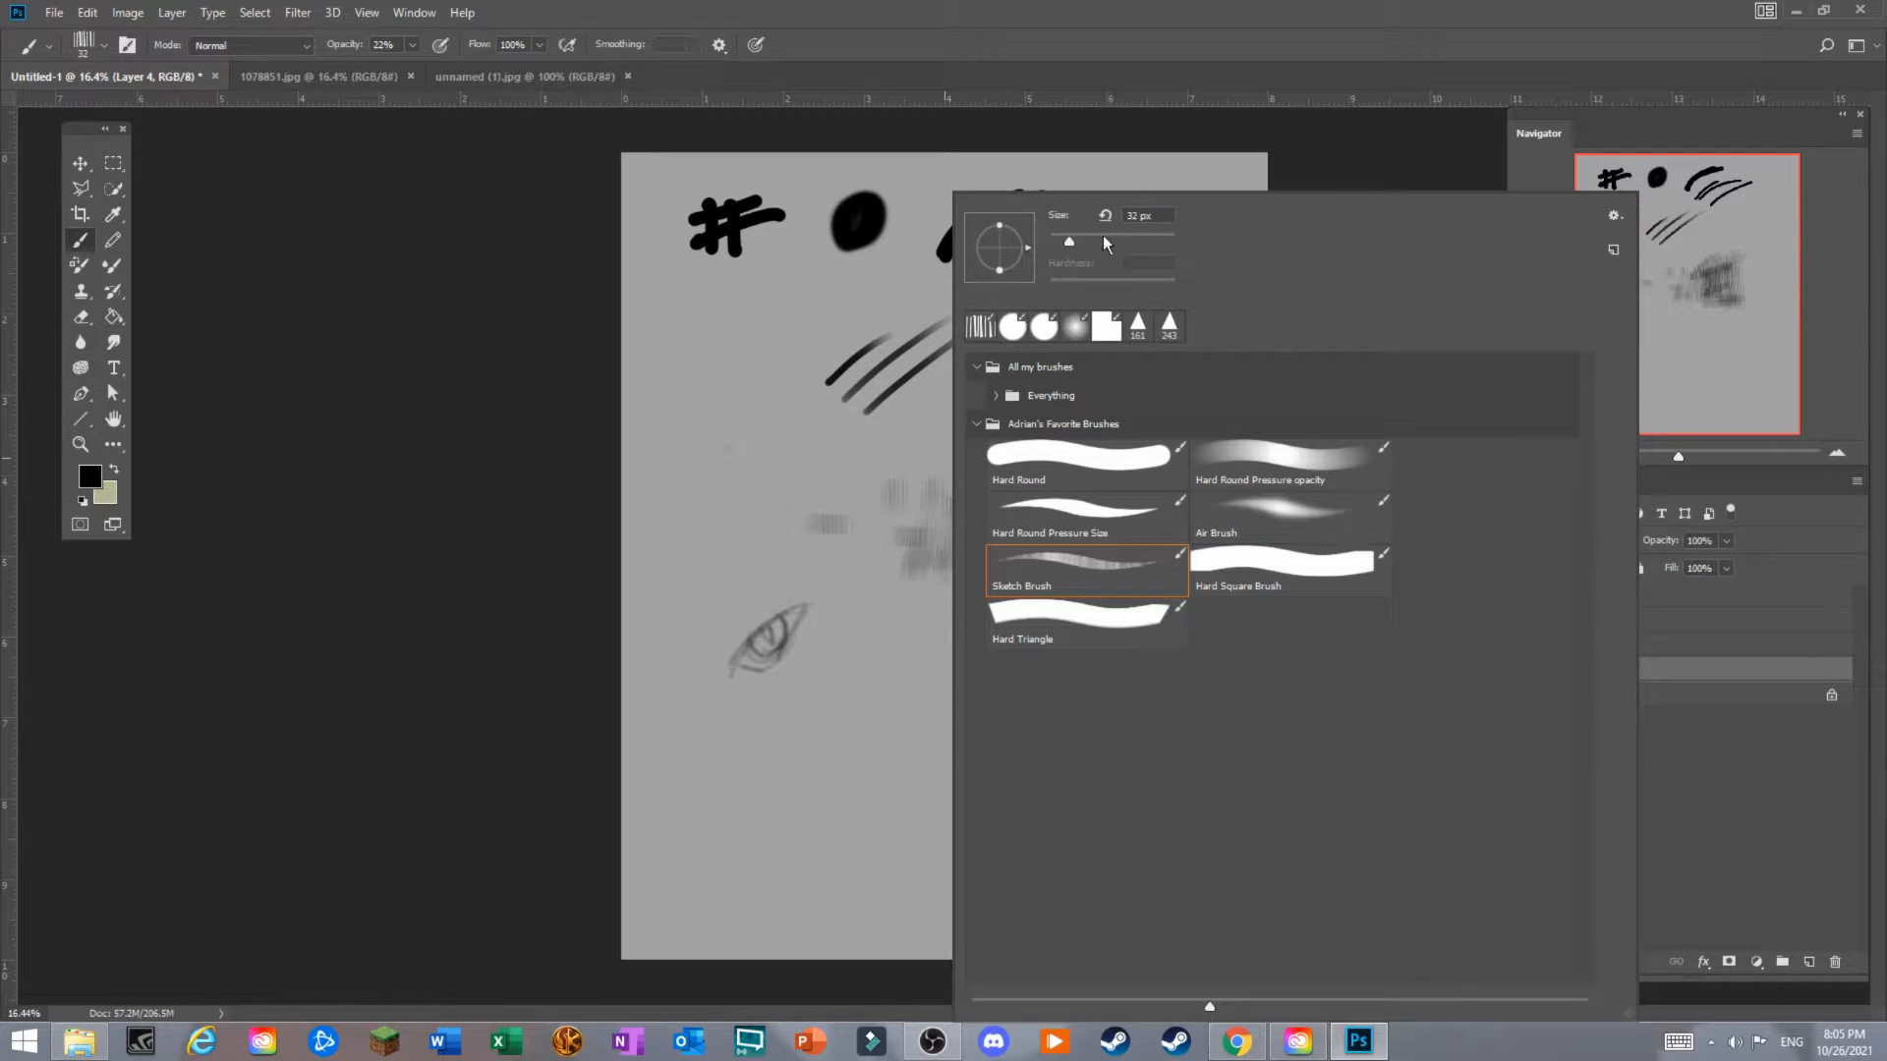
pyautogui.click(1267, 578)
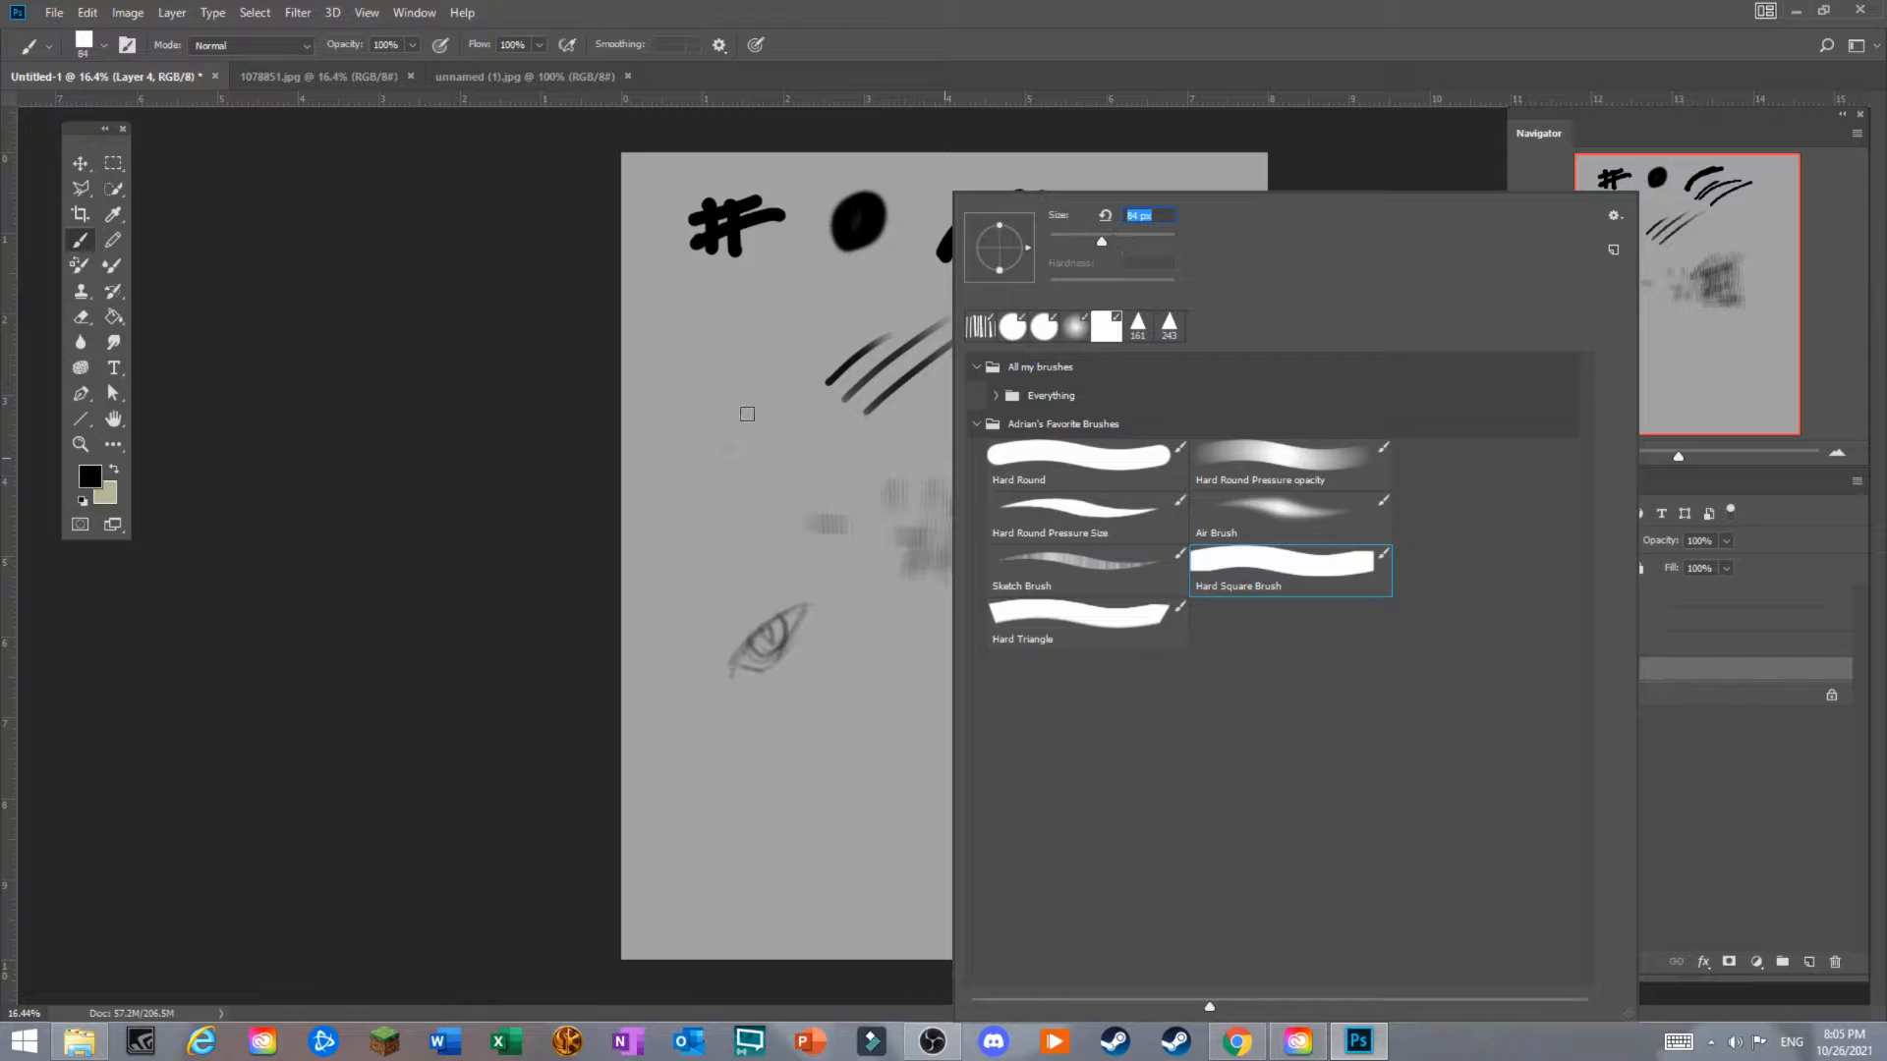
pyautogui.click(1089, 621)
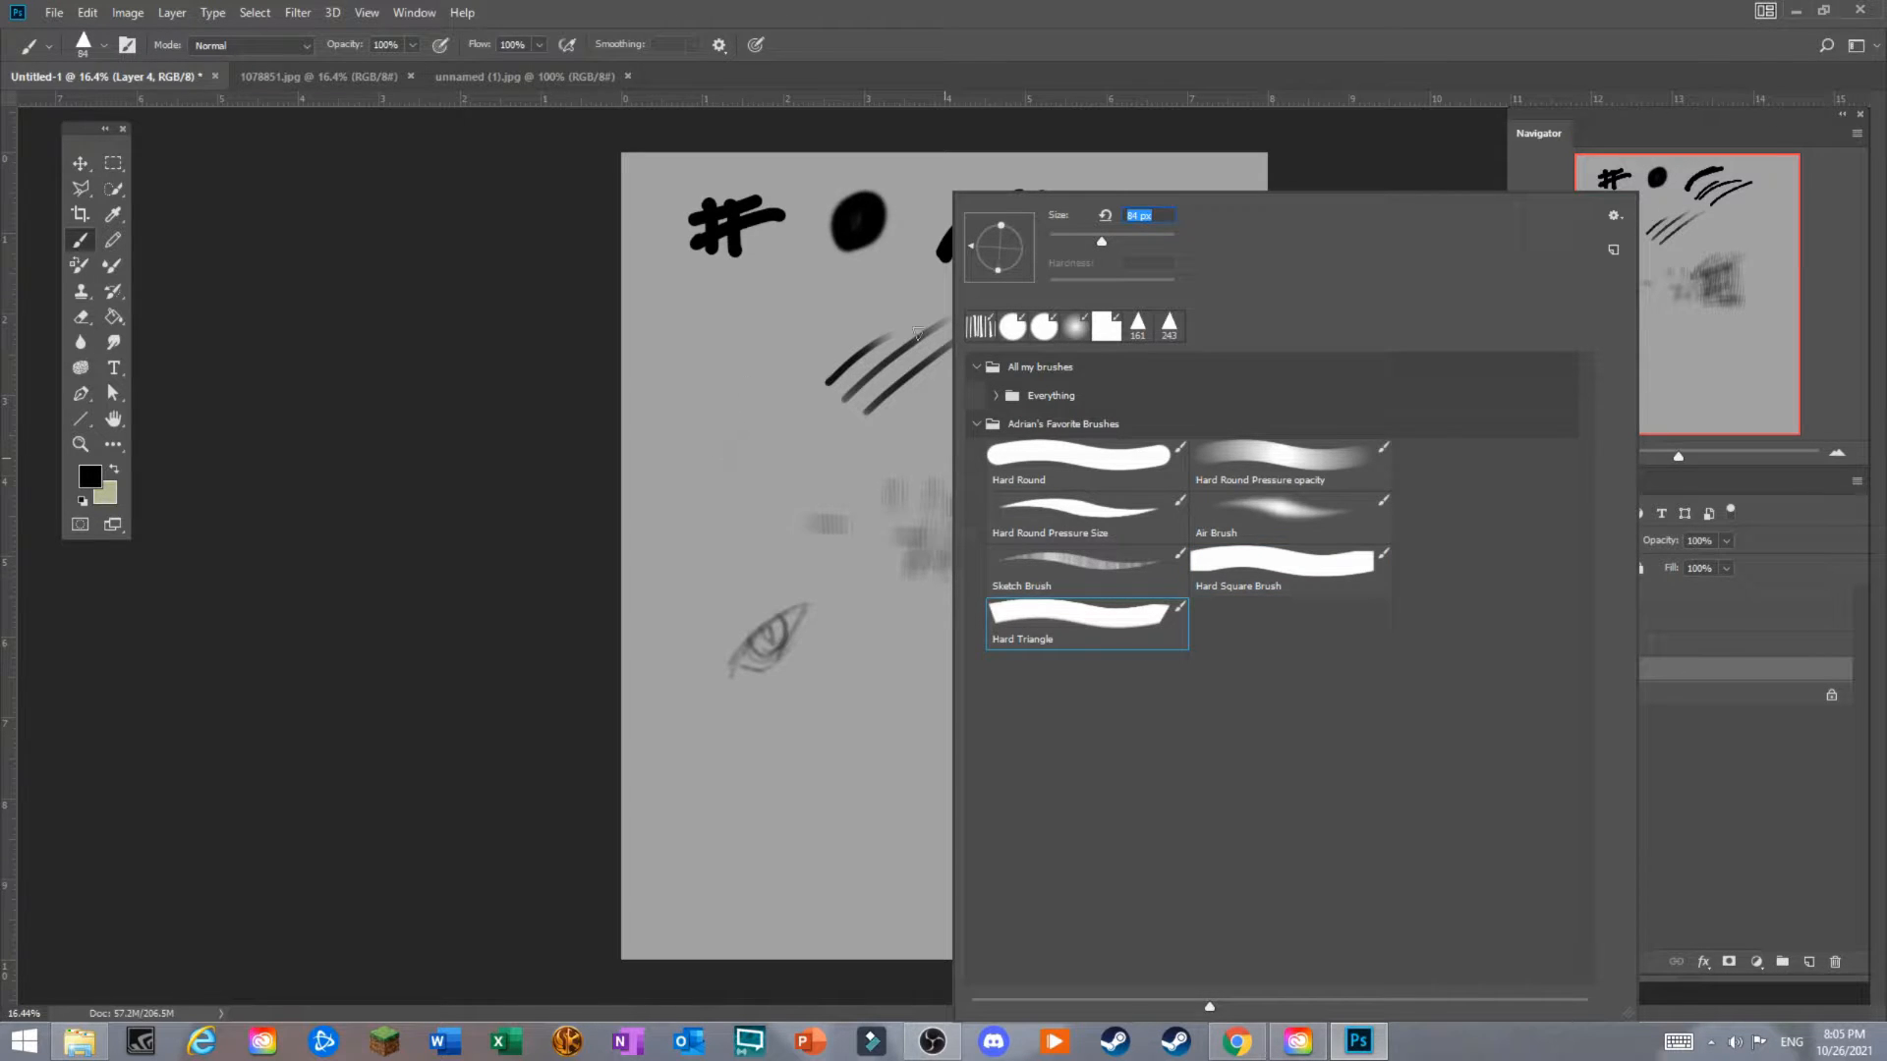
# Paint a dark patch near the canvas's left edge with Hard Triangle, and stamp single Hard Triangle and Hard Square Brush marks near the middle.
pyautogui.click(722, 402)
pyautogui.moveTo(735, 384)
pyautogui.mouseDown()
pyautogui.moveTo(733, 436)
pyautogui.moveTo(771, 387)
pyautogui.moveTo(715, 441)
pyautogui.moveTo(781, 390)
pyautogui.moveTo(727, 453)
pyautogui.moveTo(804, 391)
pyautogui.mouseUp()
pyautogui.rightClick(1113, 570)
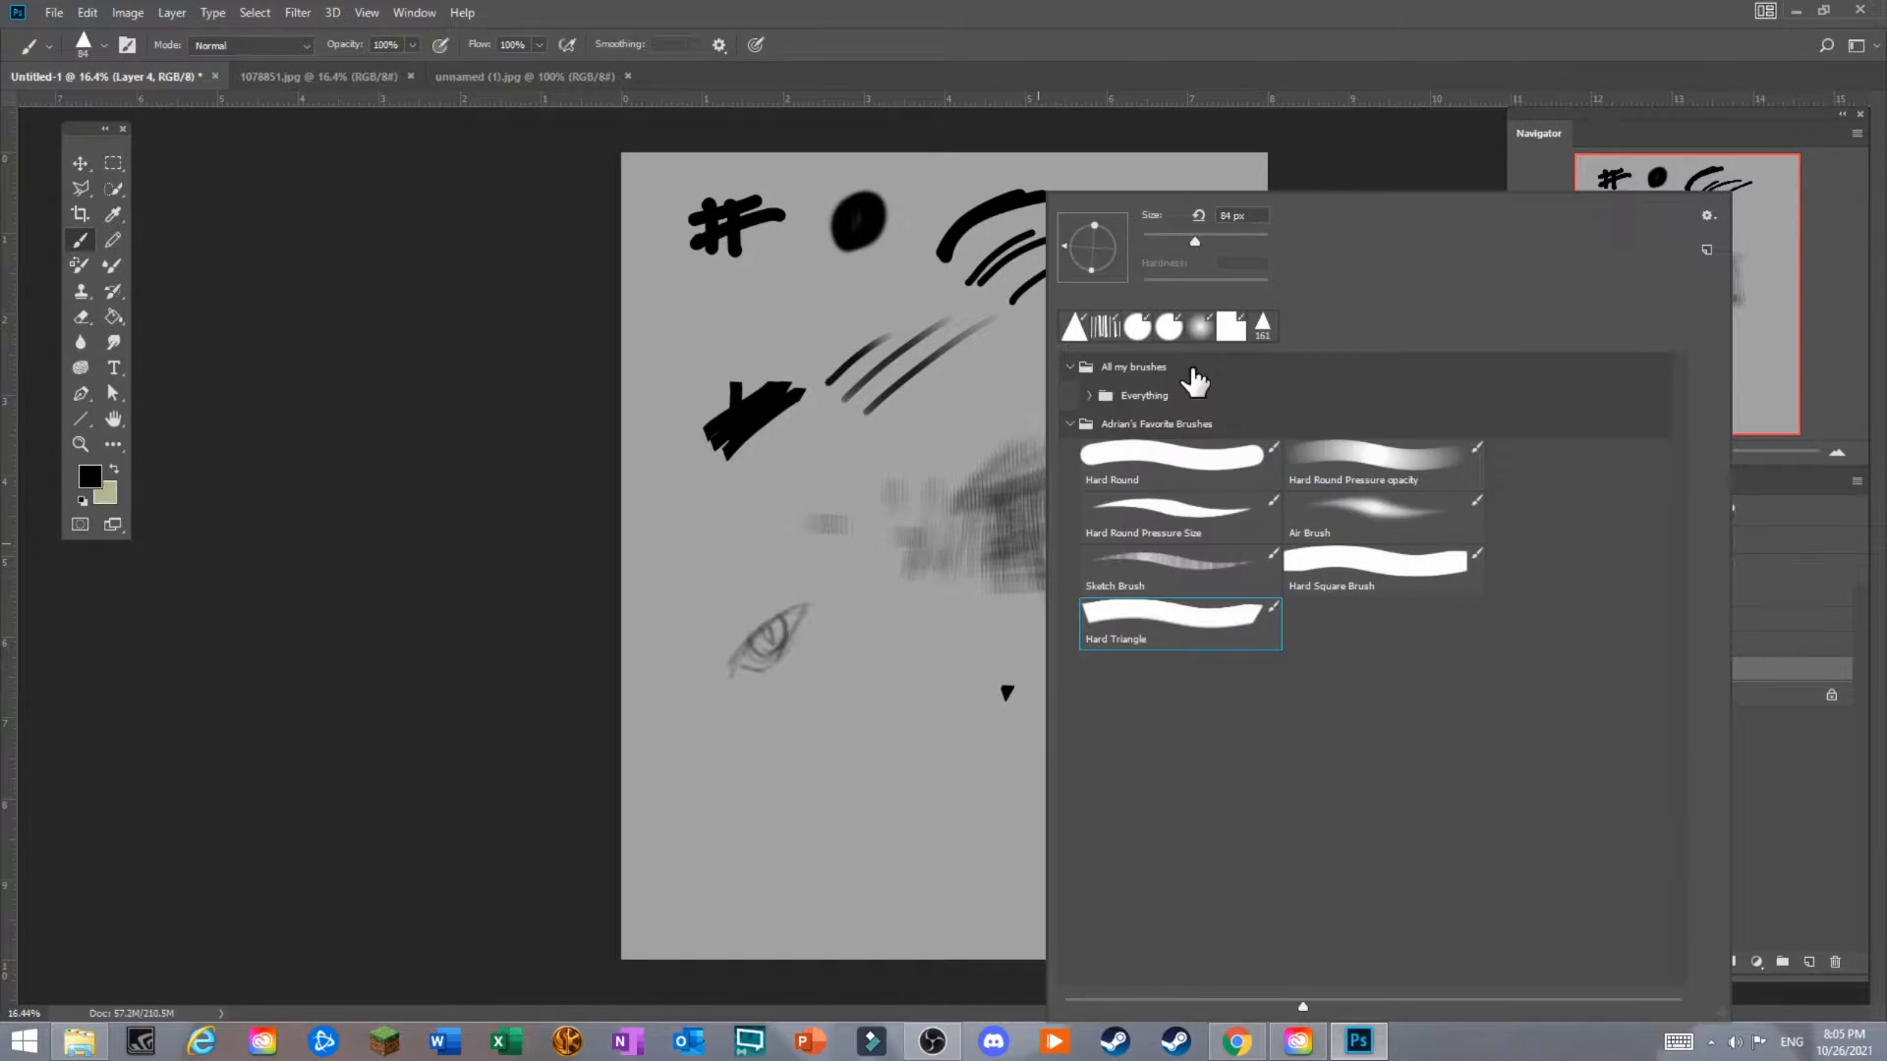
pyautogui.click(1359, 580)
pyautogui.click(906, 720)
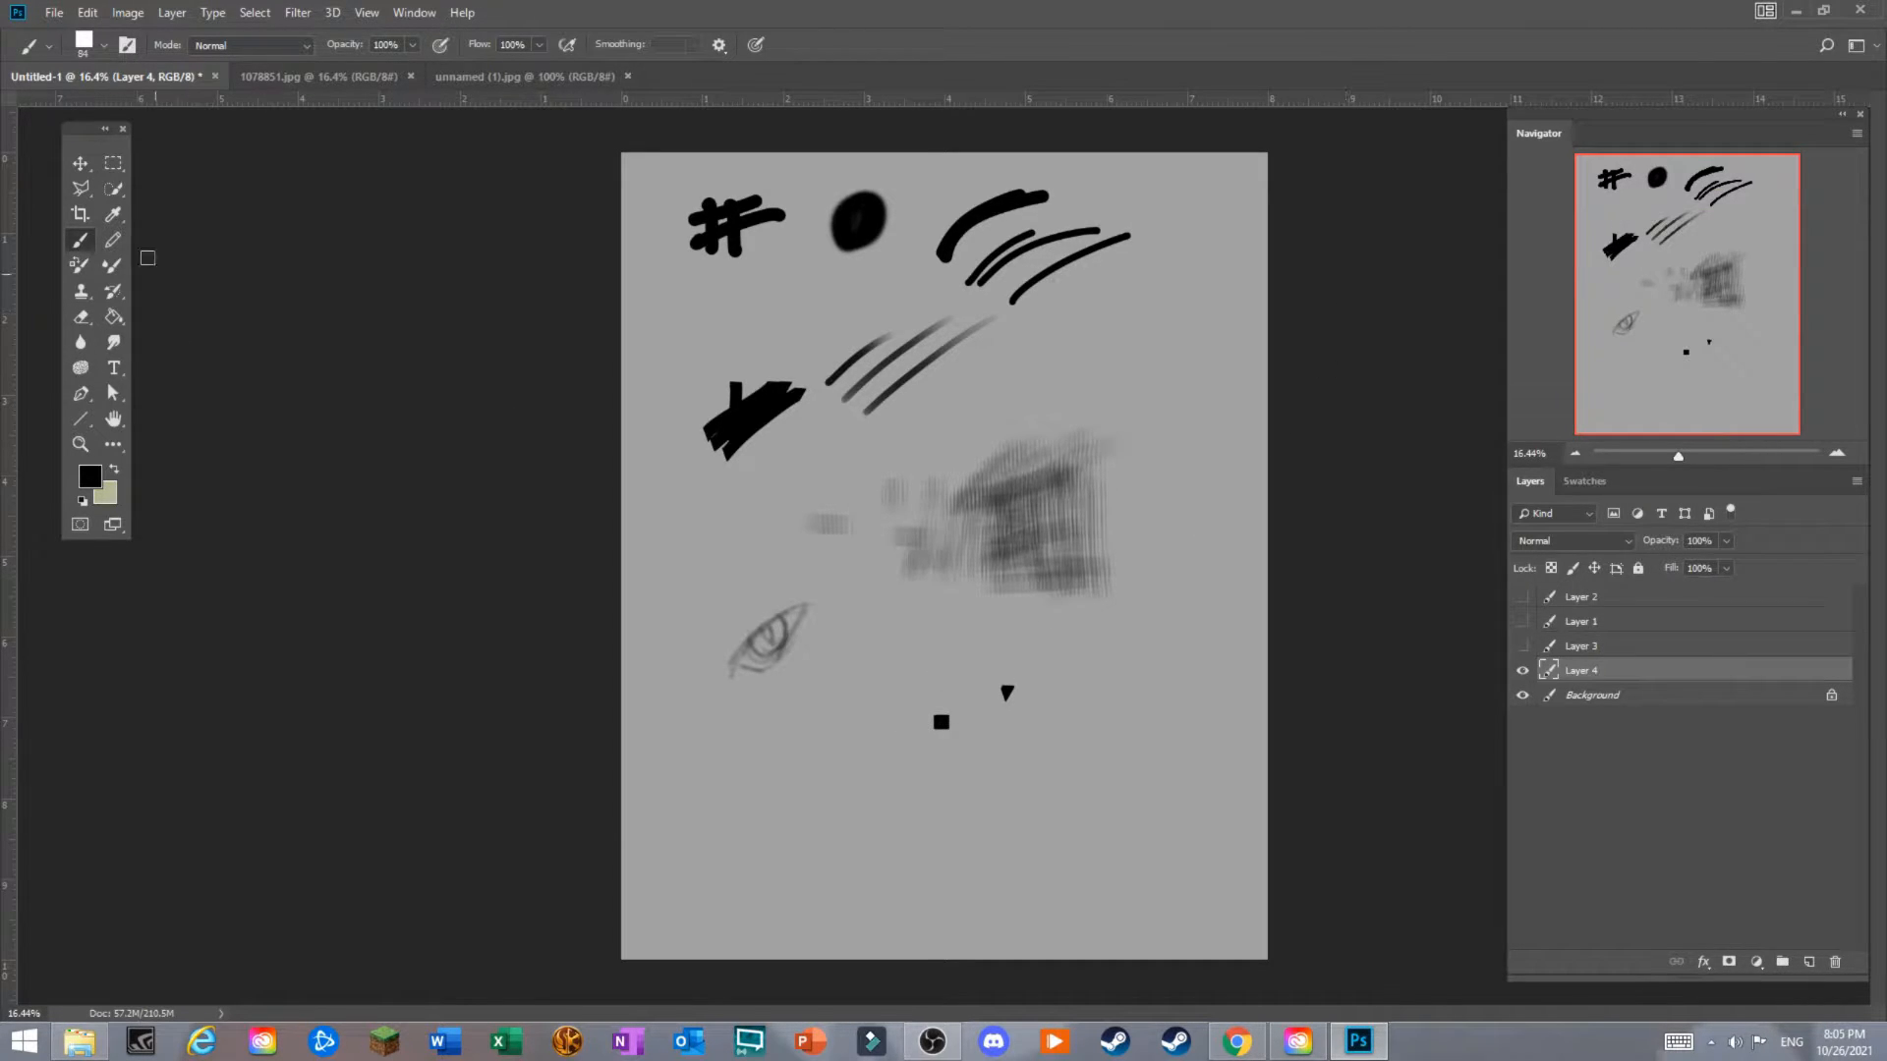
# Erase all the sample marks on Layer 4 and return to the Brush tool.
pyautogui.click(81, 316)
pyautogui.moveTo(700, 224)
pyautogui.mouseDown()
pyautogui.moveTo(665, 273)
pyautogui.moveTo(703, 261)
pyautogui.moveTo(756, 282)
pyautogui.moveTo(756, 353)
pyautogui.moveTo(713, 441)
pyautogui.moveTo(709, 508)
pyautogui.moveTo(742, 535)
pyautogui.moveTo(745, 621)
pyautogui.moveTo(697, 727)
pyautogui.moveTo(763, 720)
pyautogui.moveTo(837, 674)
pyautogui.moveTo(847, 736)
pyautogui.moveTo(935, 758)
pyautogui.mouseUp()
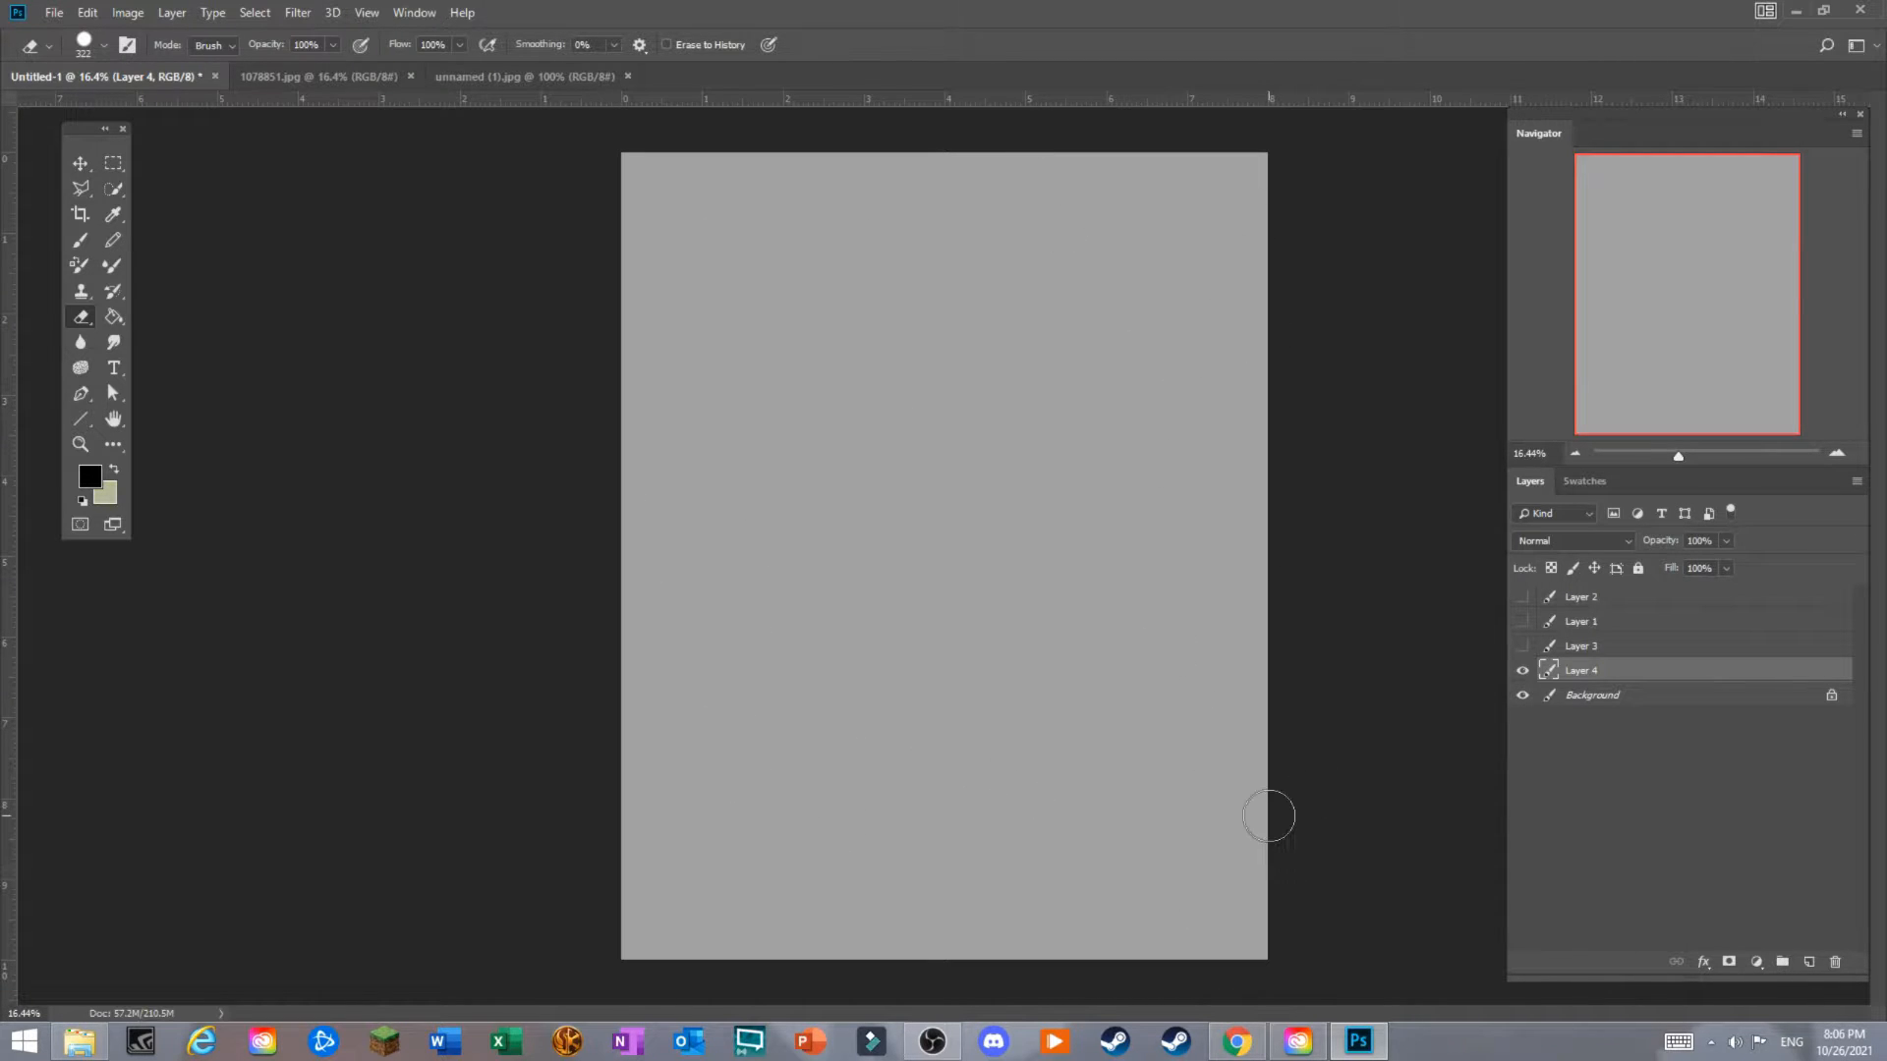
pyautogui.click(80, 240)
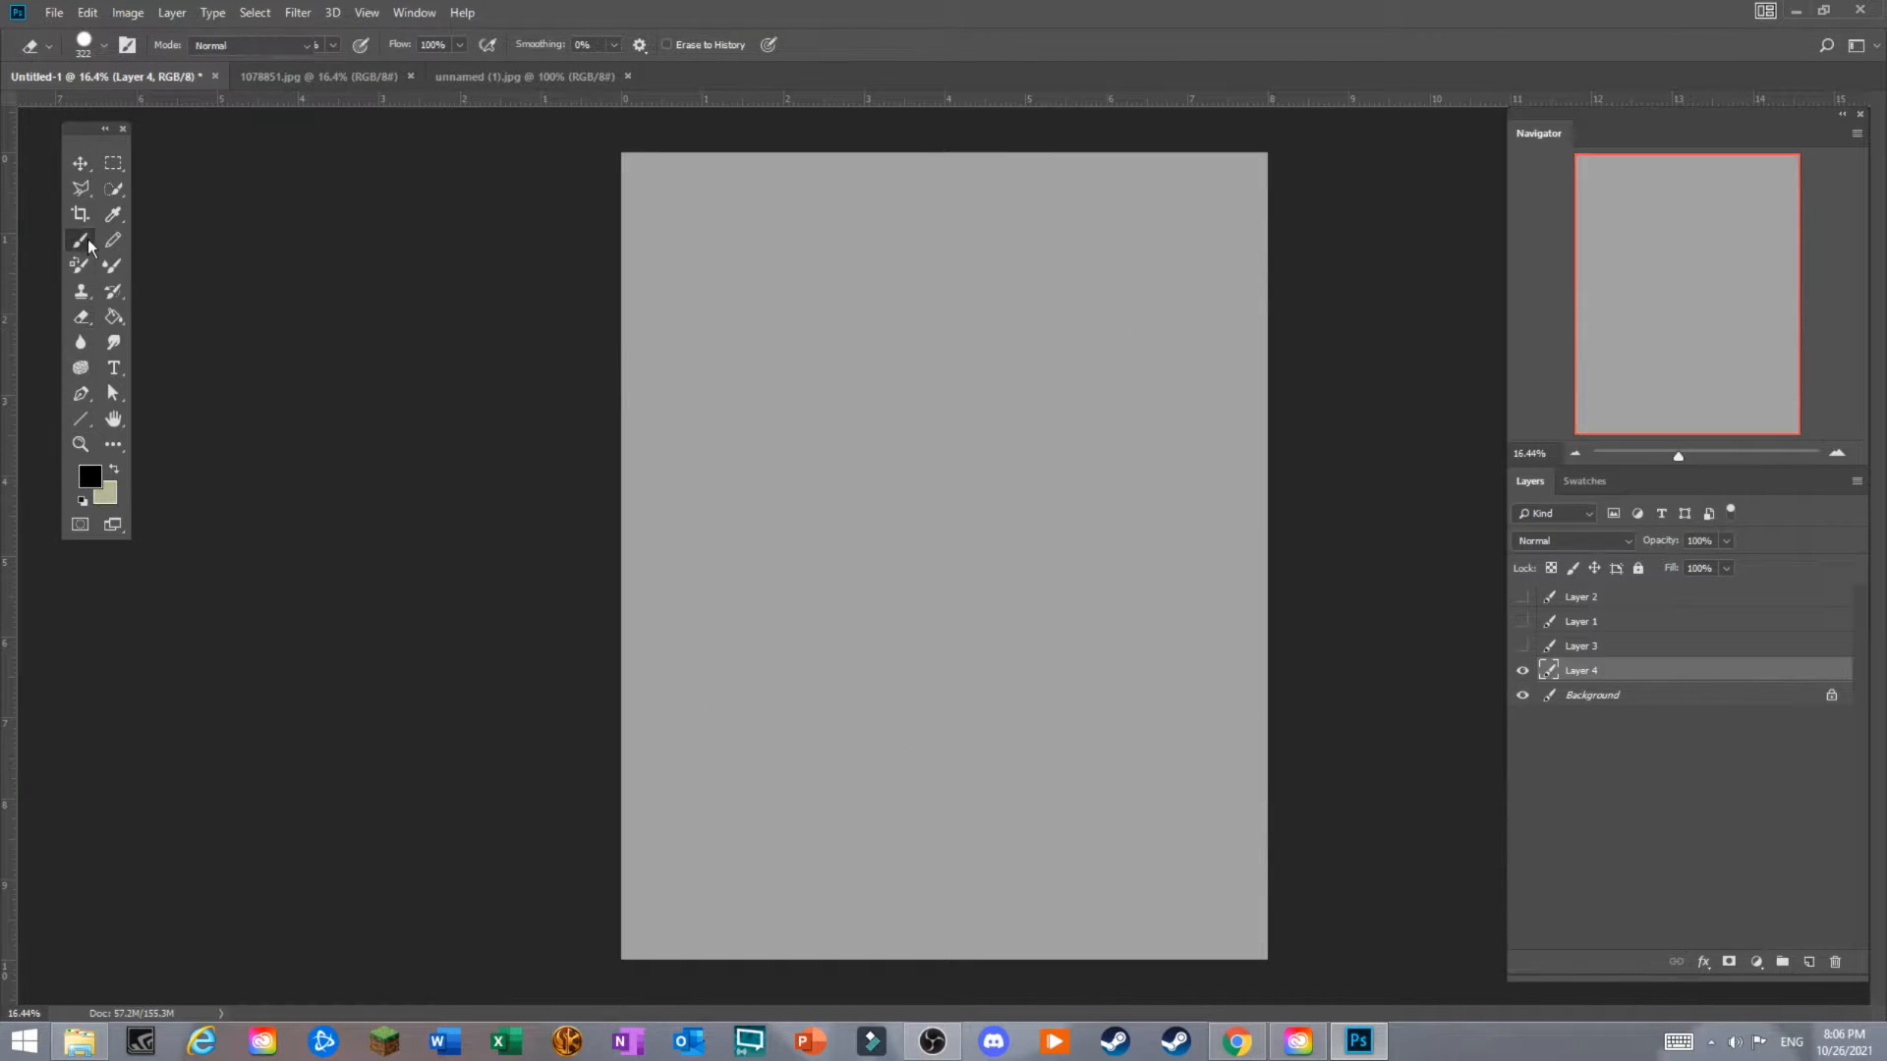
# Go through the Hard Round, Hard Round Pressure Size and Air Brush presets, settling on Hard Round Pressure opacity.
pyautogui.rightClick(894, 282)
pyautogui.click(1082, 462)
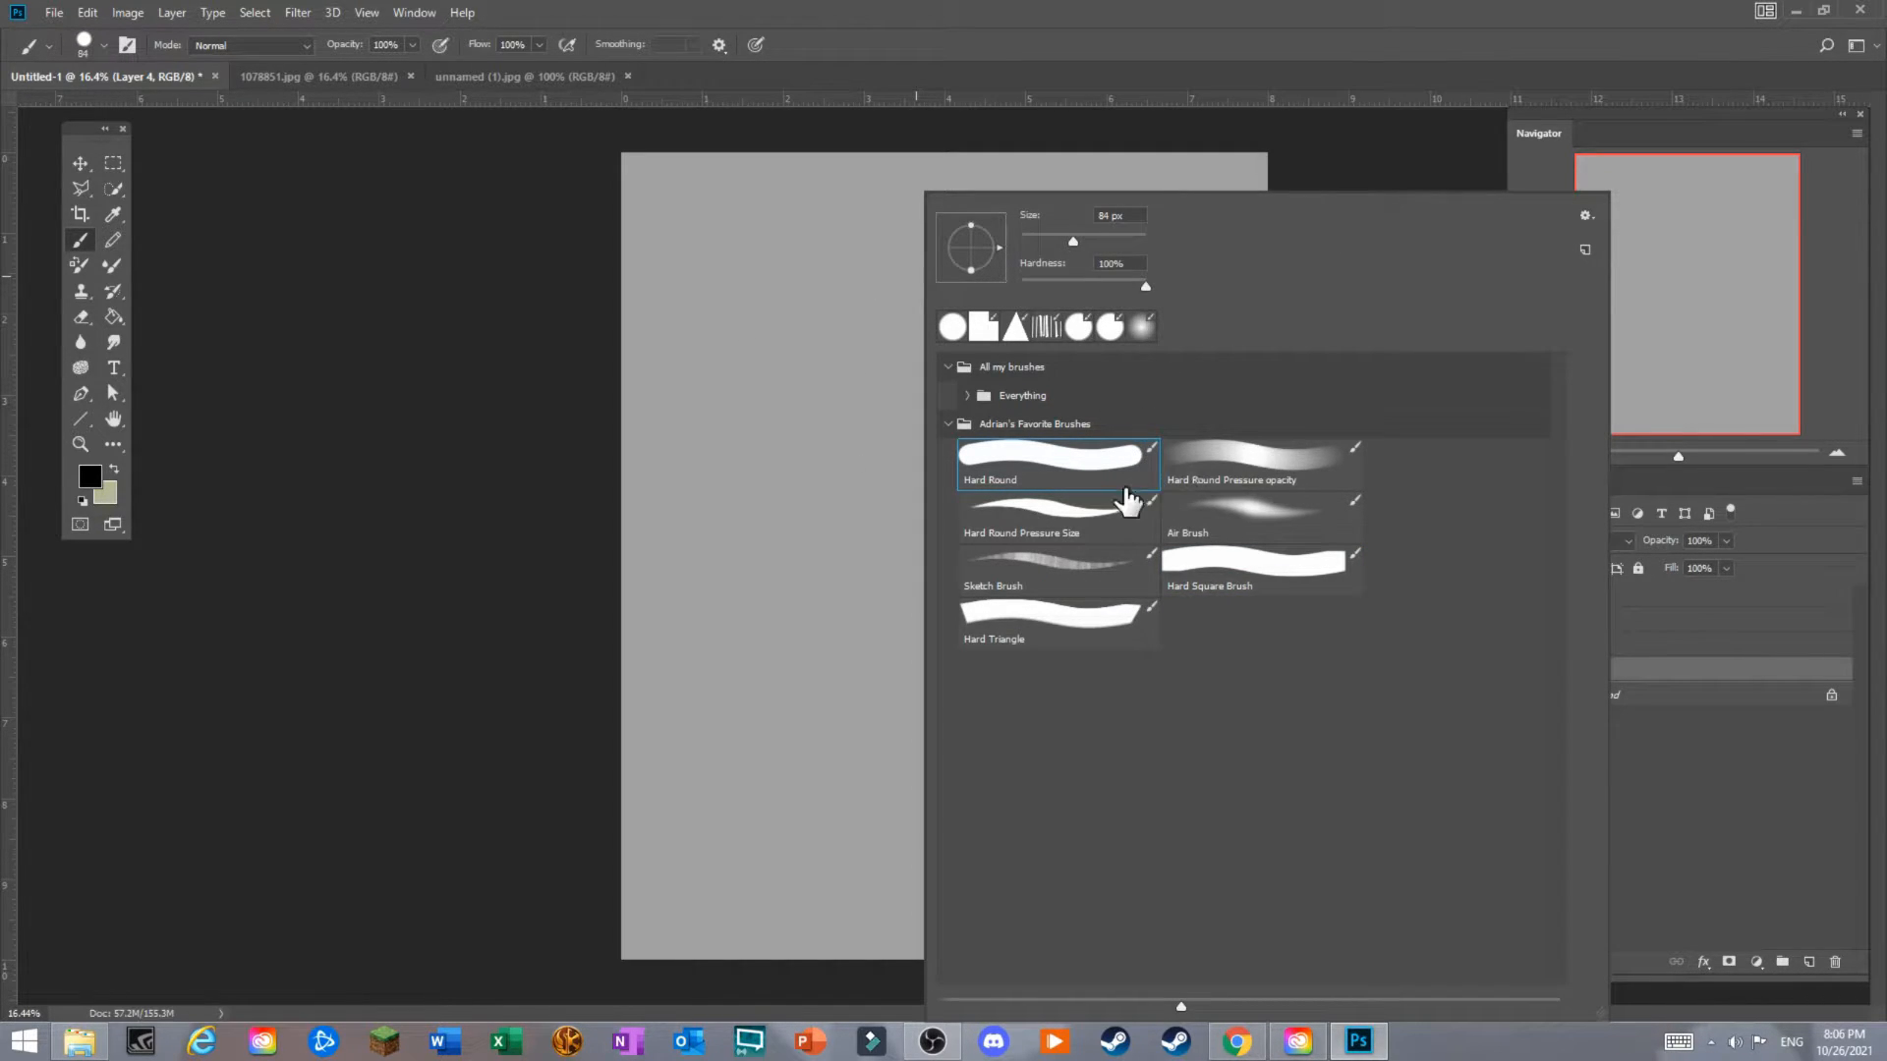
pyautogui.click(1086, 519)
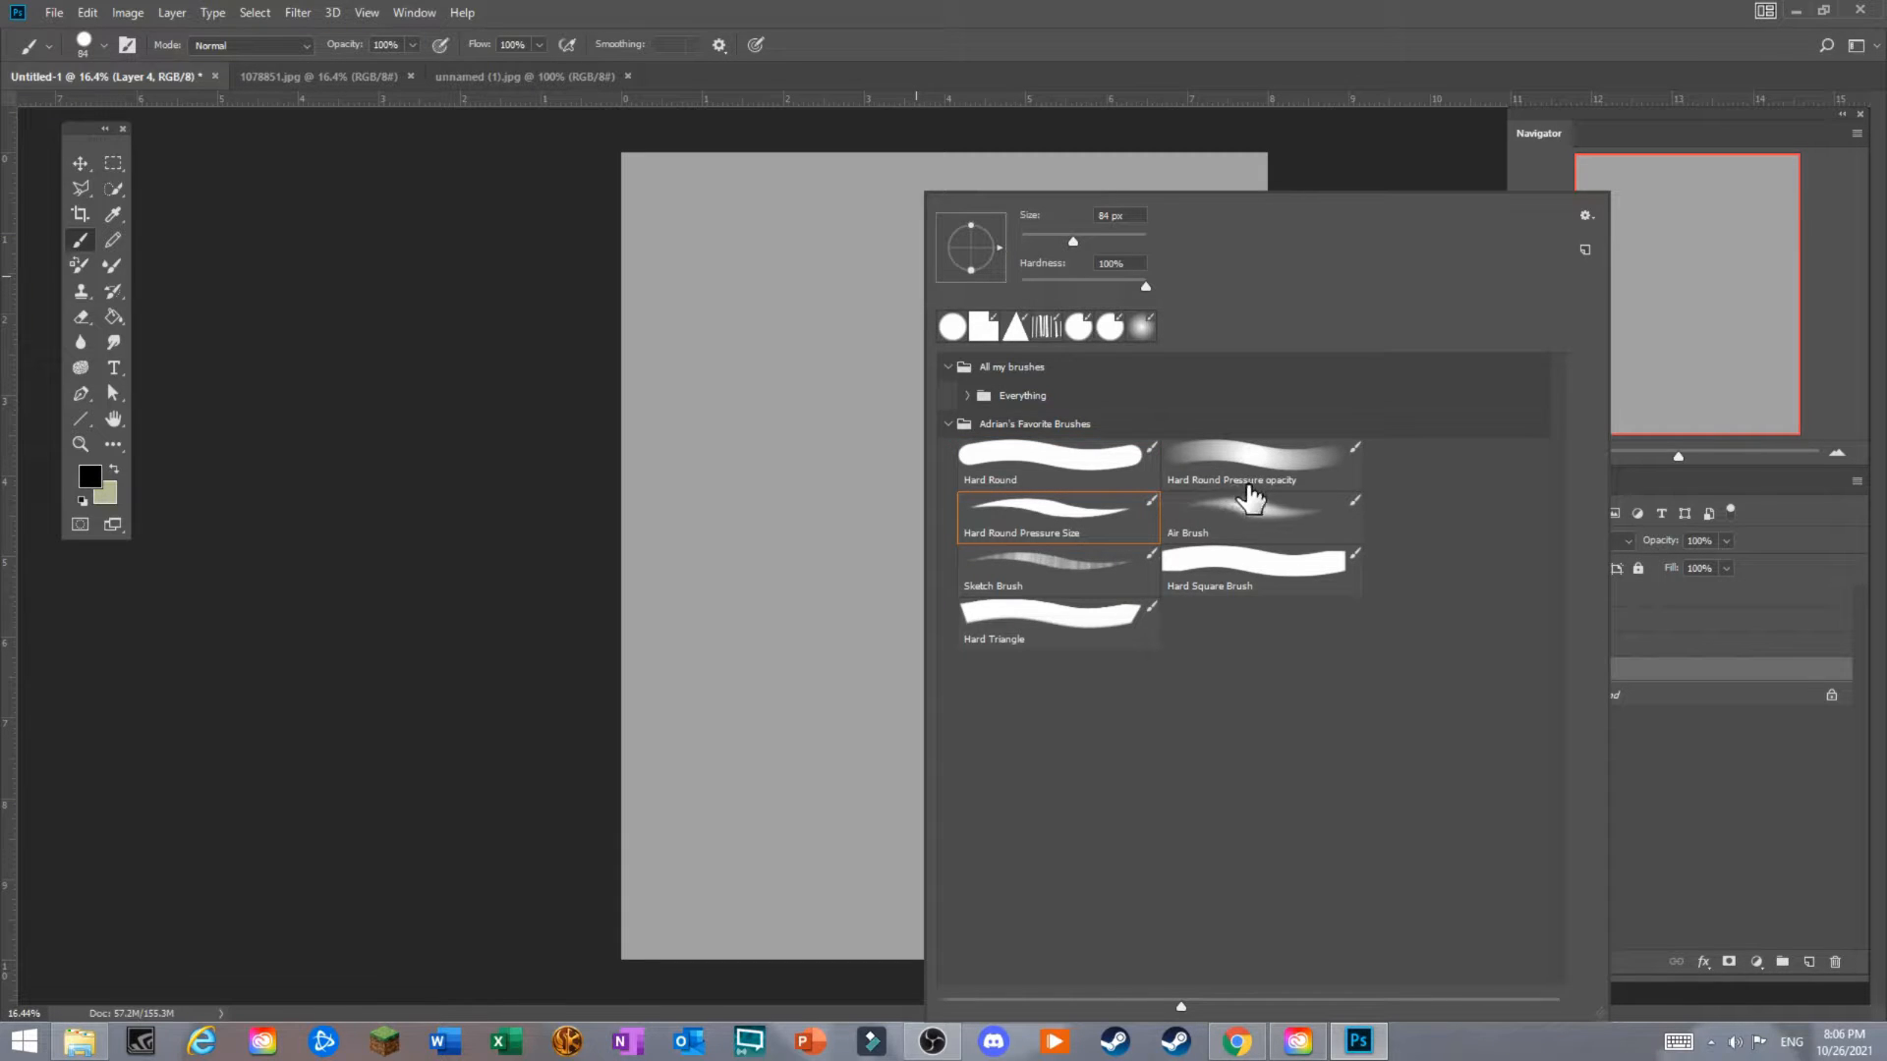
pyautogui.click(1222, 514)
pyautogui.click(1095, 482)
pyautogui.click(1283, 455)
pyautogui.click(569, 483)
pyautogui.rightClick(967, 271)
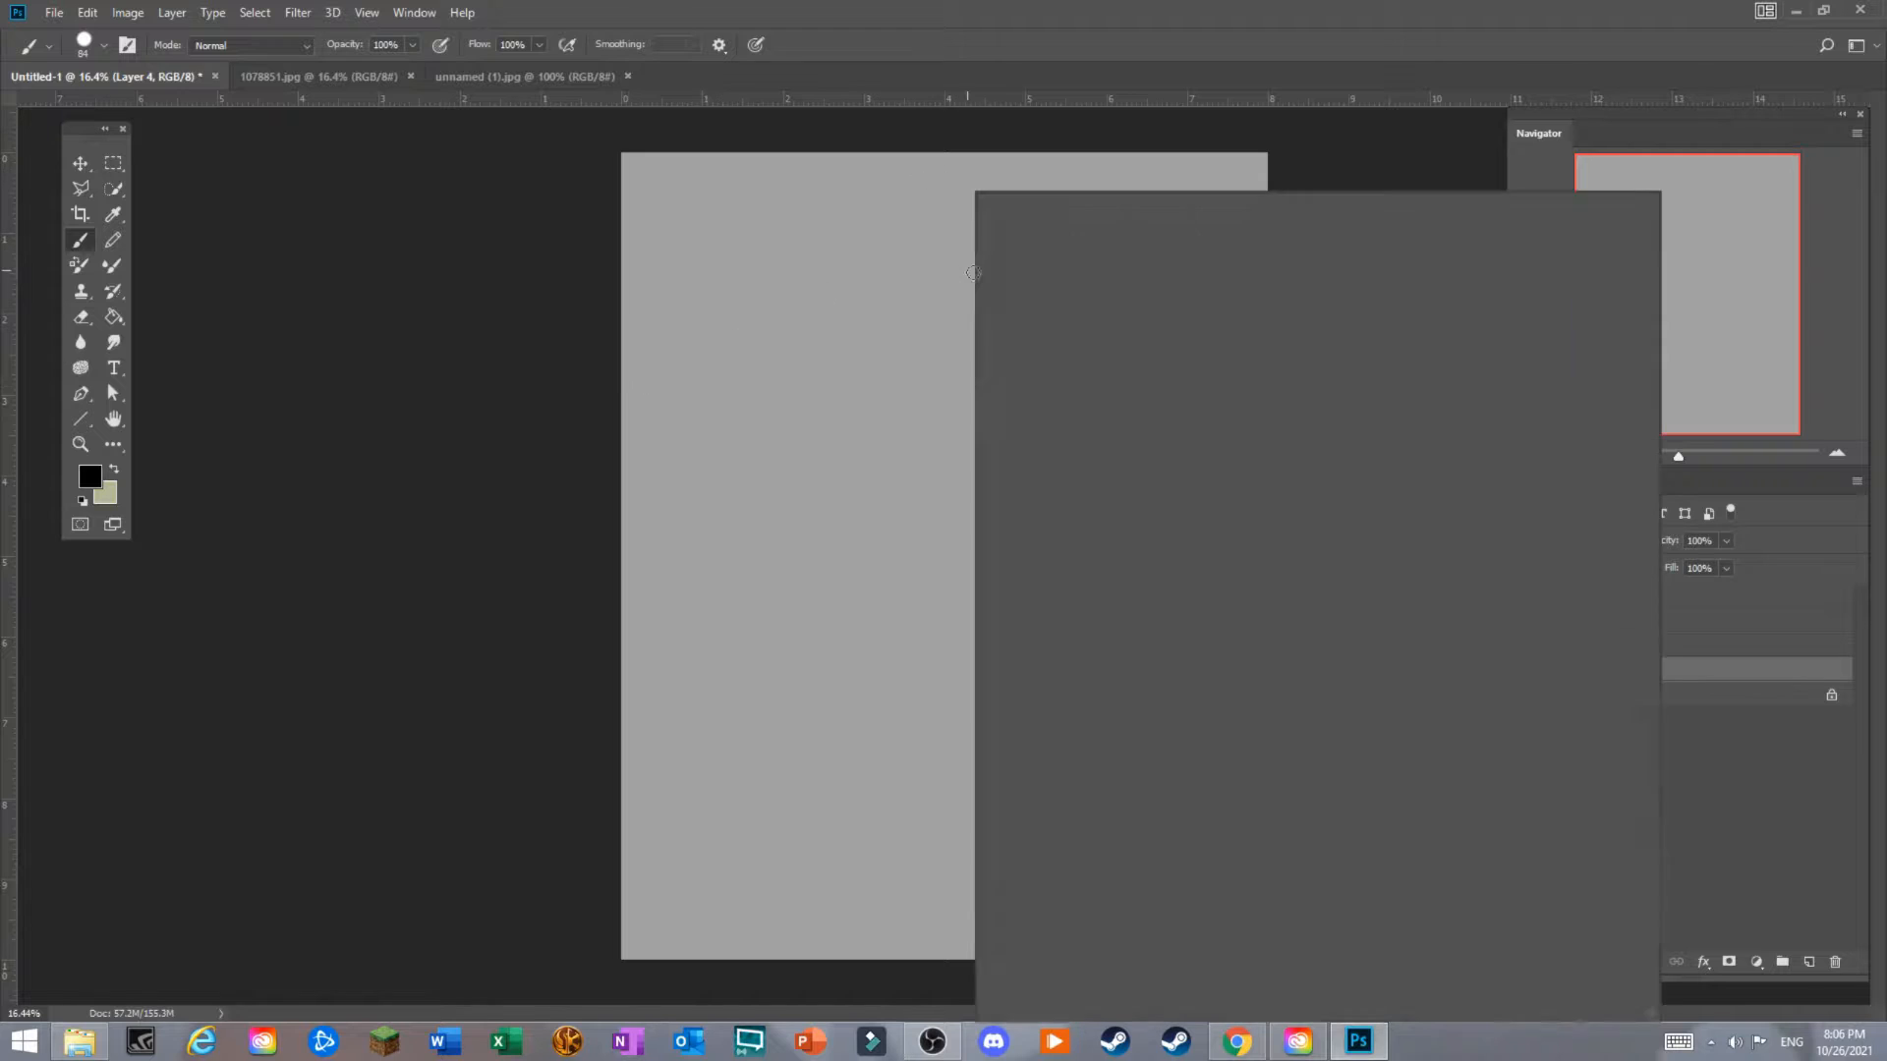
pyautogui.click(1331, 525)
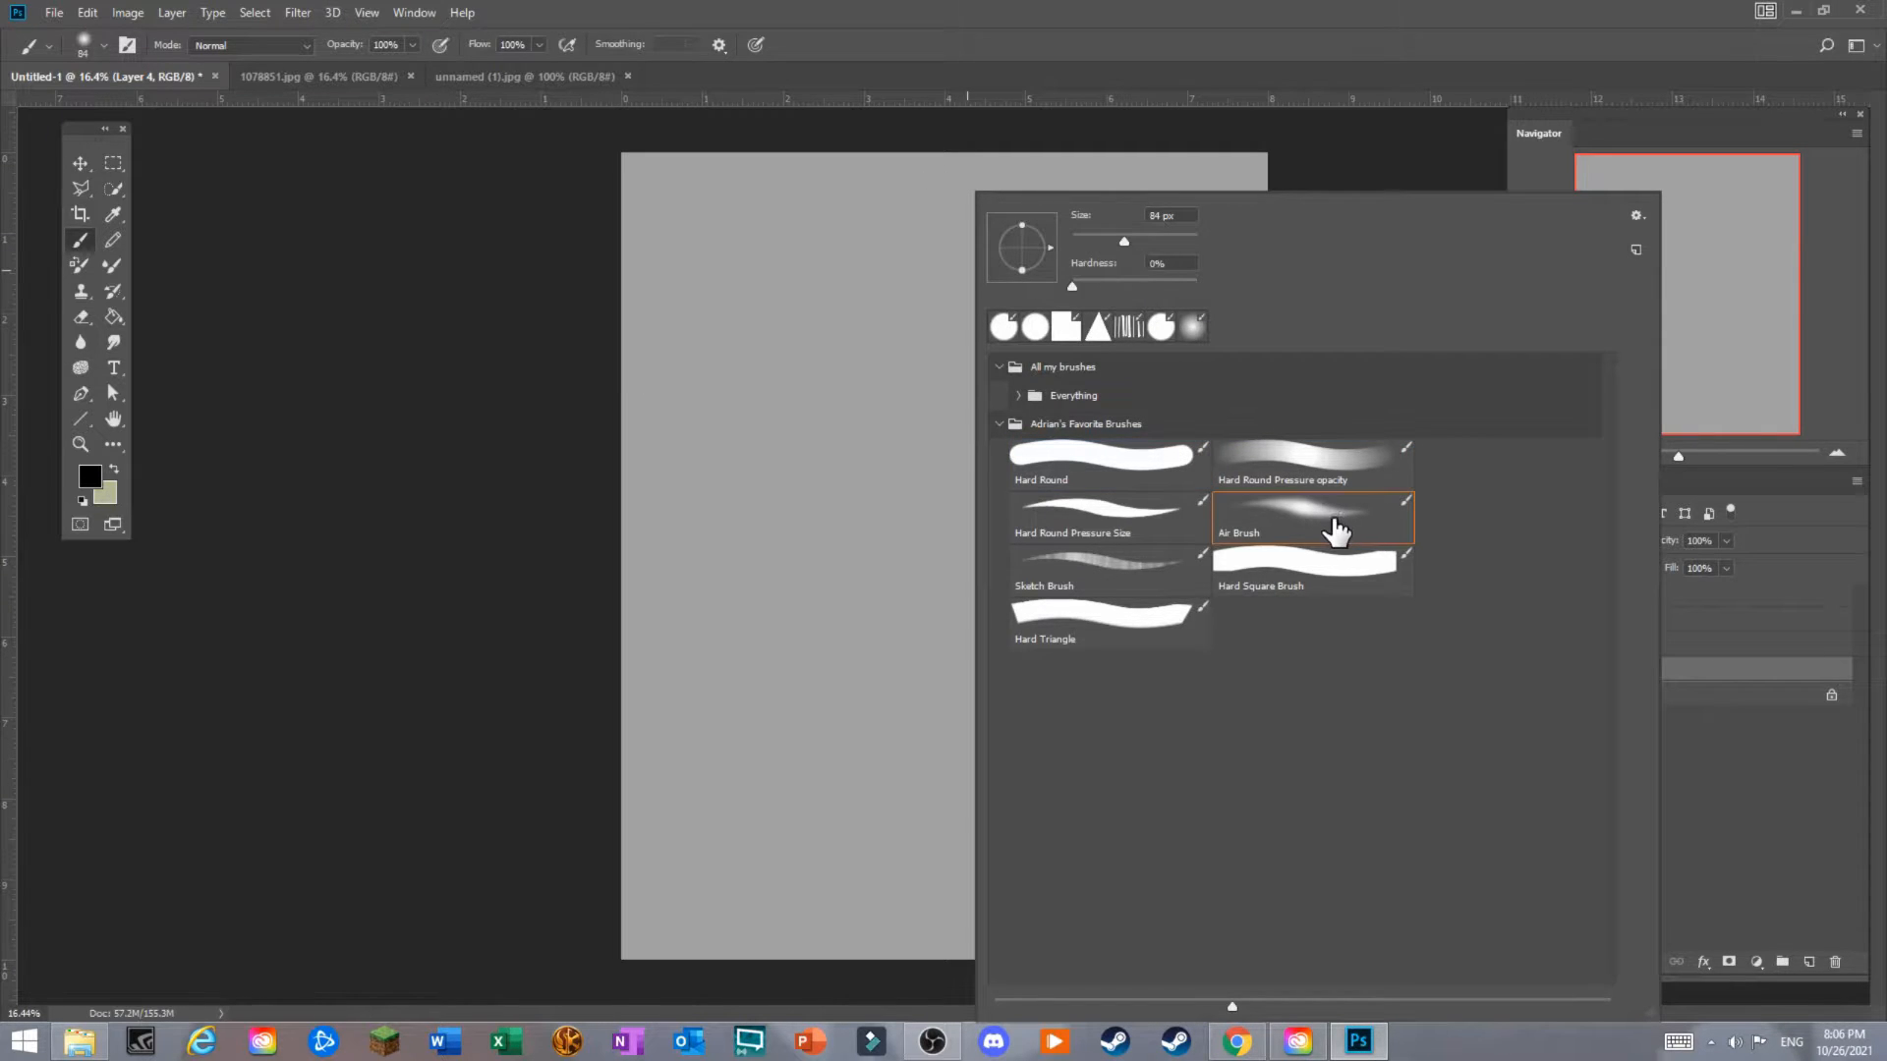
pyautogui.click(1331, 479)
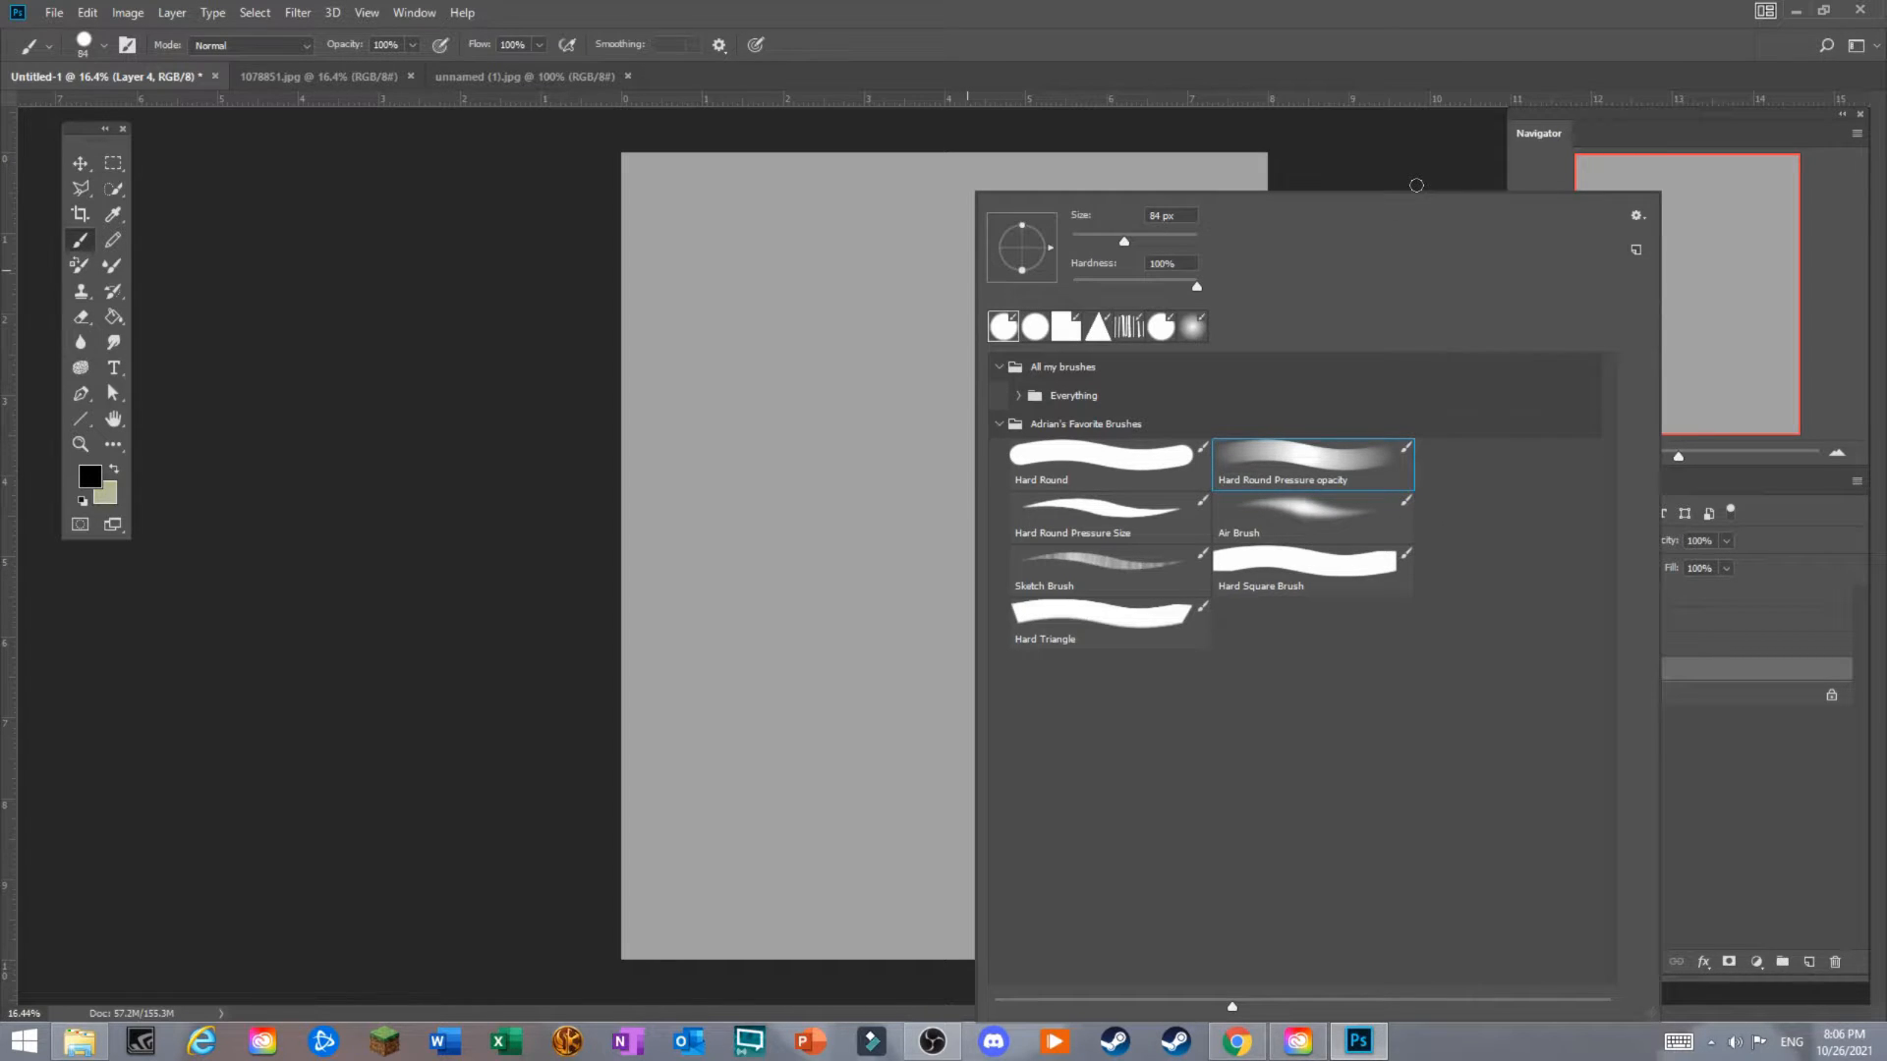
pyautogui.click(506, 414)
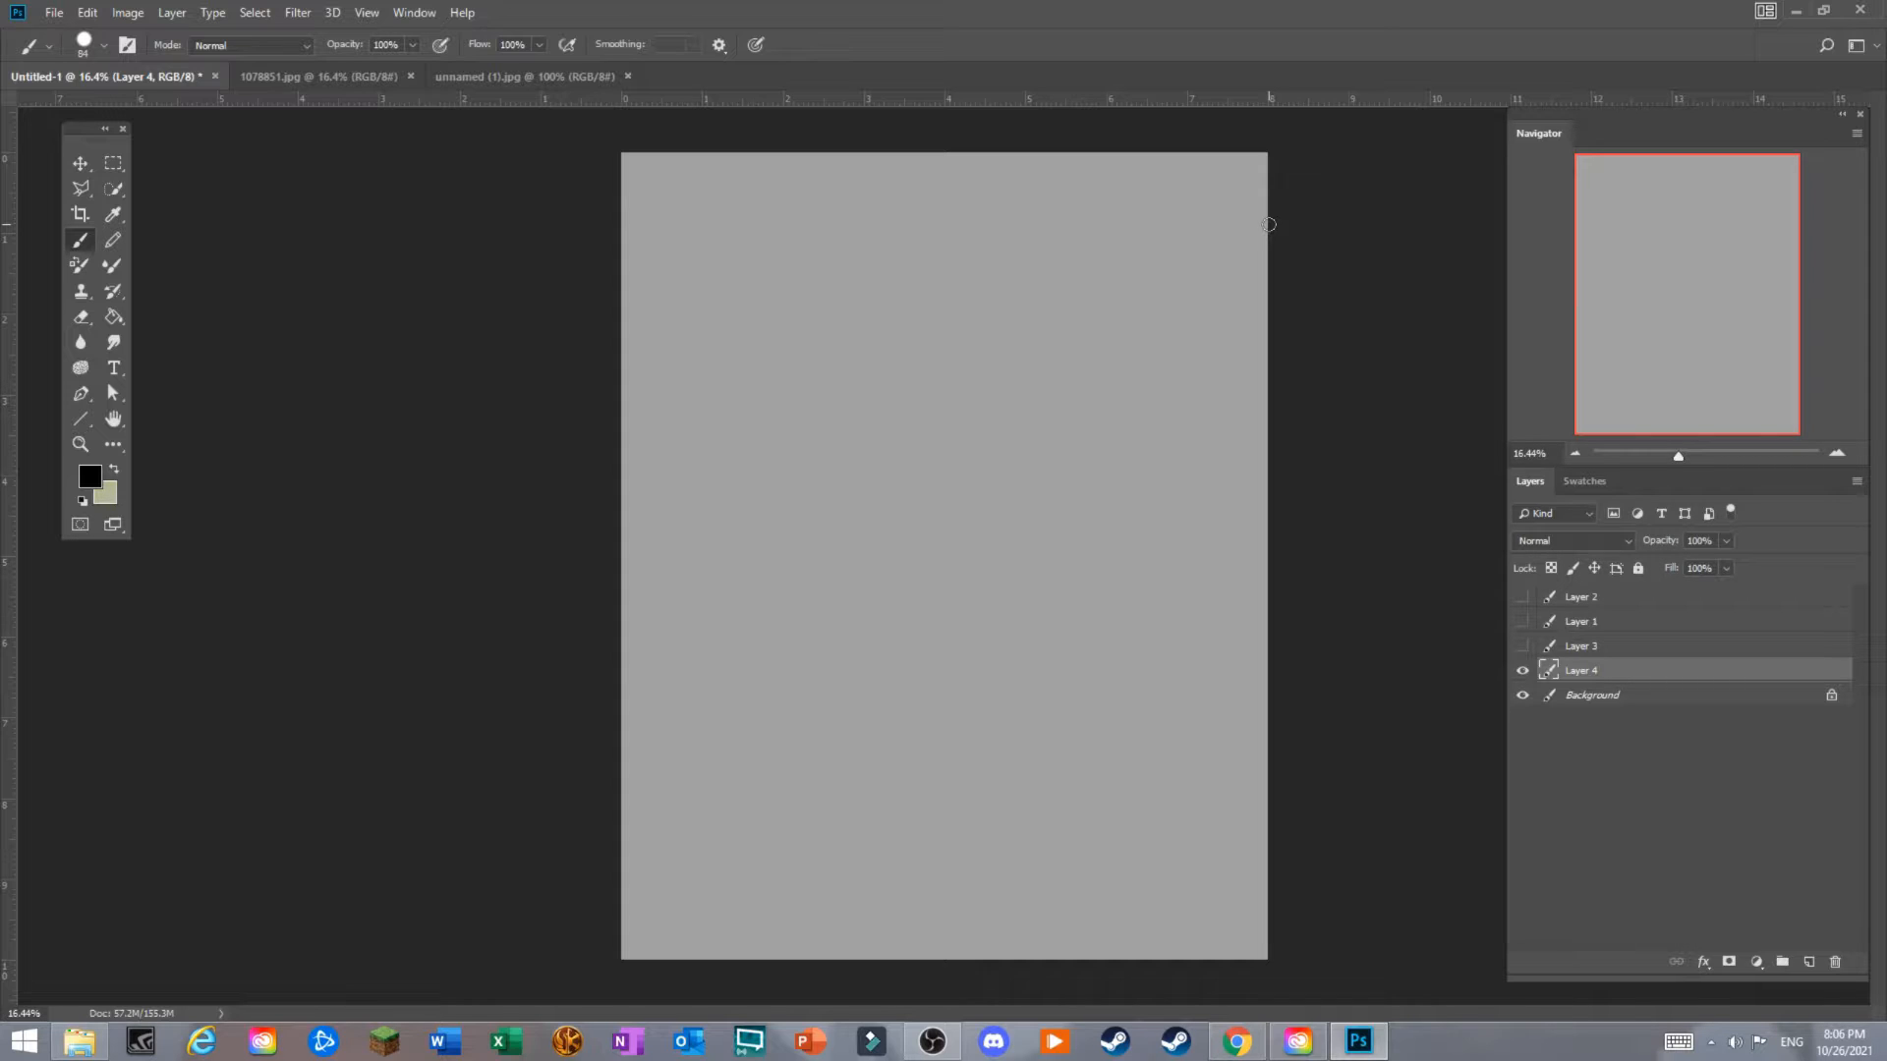
# Select Layer 2 and toggle the visibility of Layers 2, 1, 3 and 4 to view the portrait reference photos.
pyautogui.click(1630, 623)
pyautogui.click(1583, 598)
pyautogui.click(1522, 597)
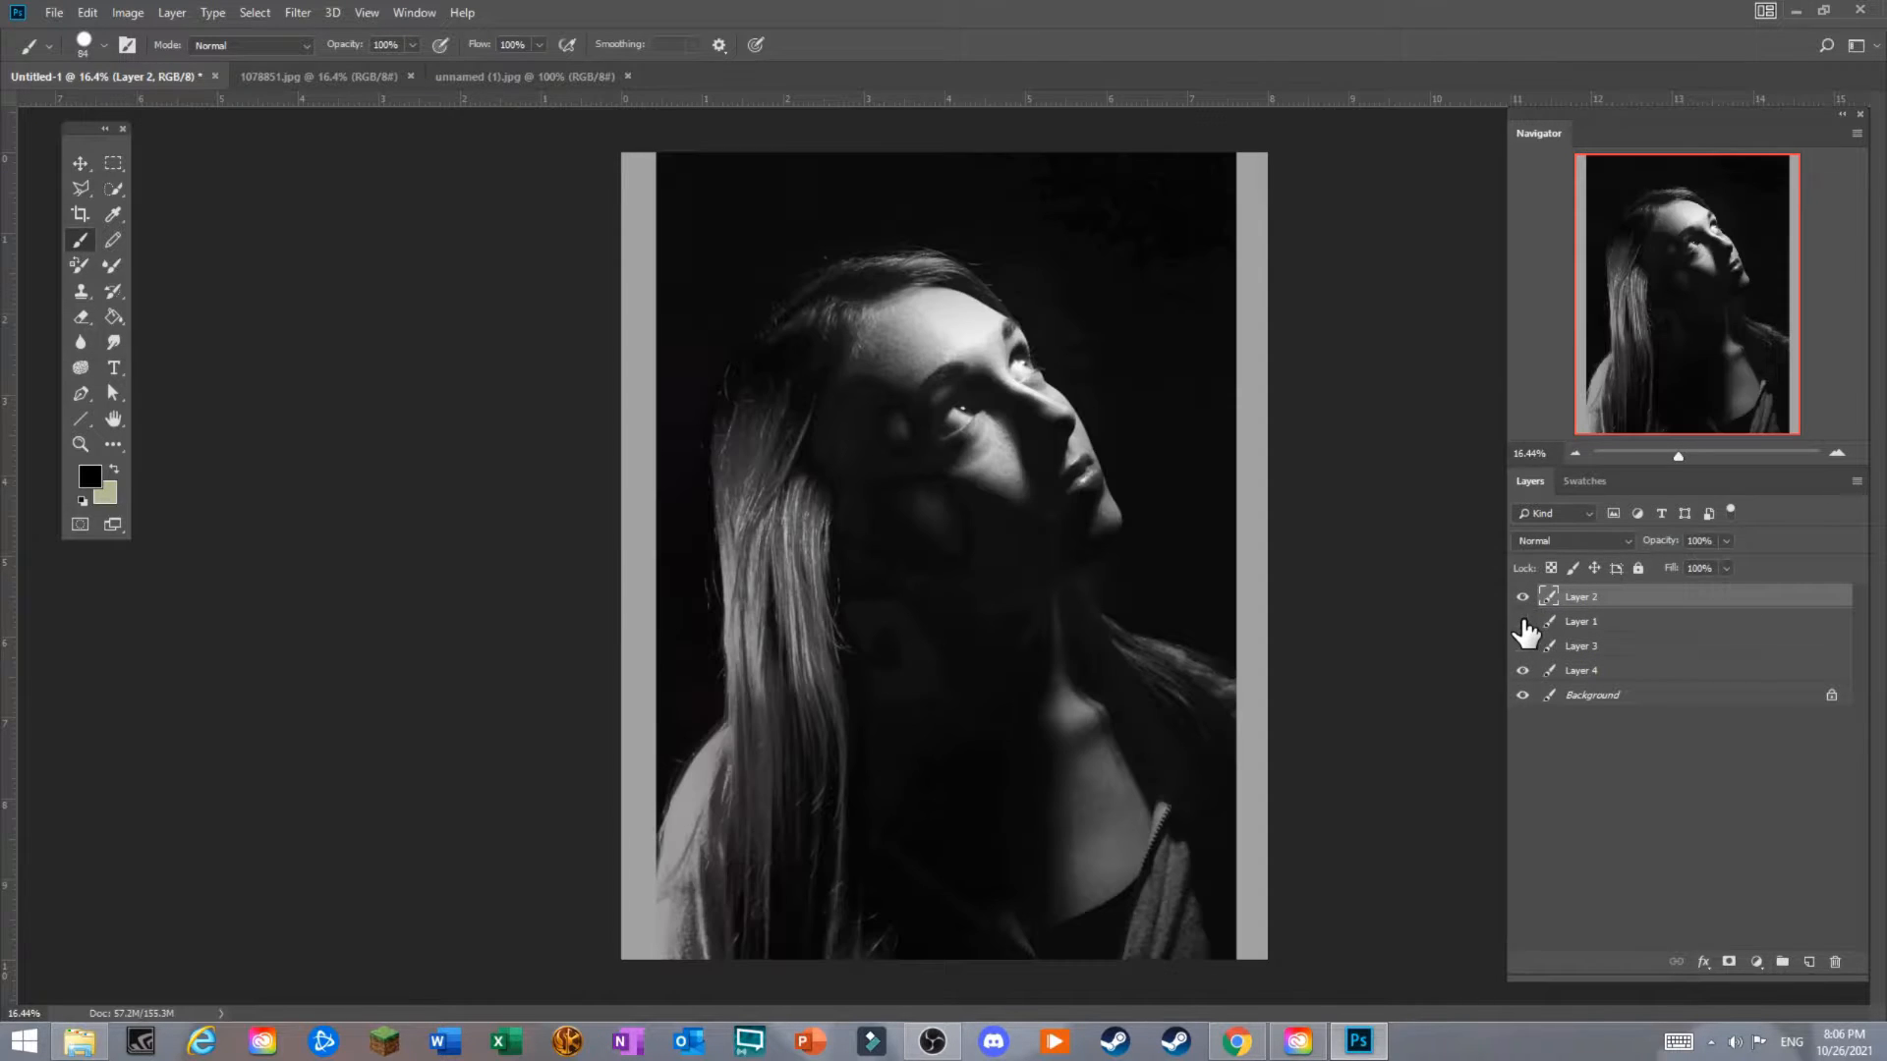
pyautogui.click(1522, 622)
pyautogui.click(1522, 646)
pyautogui.click(1522, 622)
pyautogui.click(1522, 597)
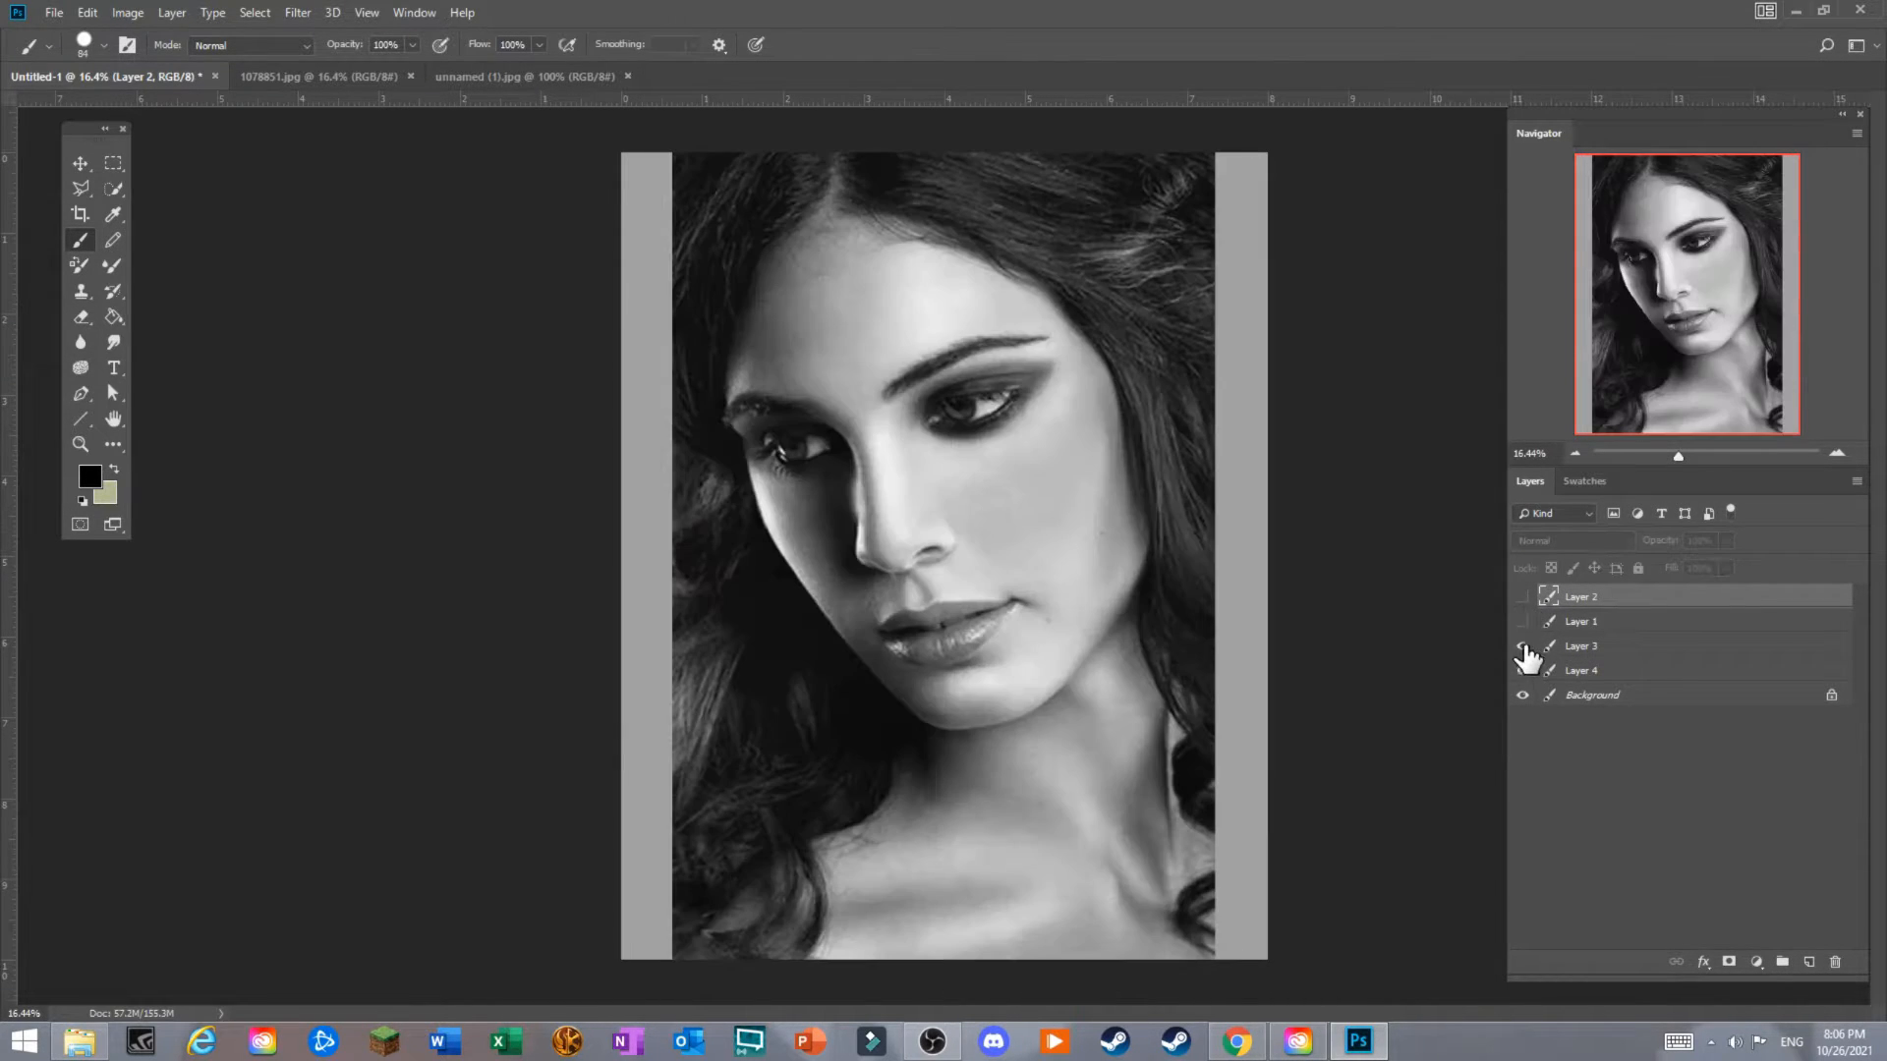
pyautogui.click(1522, 670)
pyautogui.click(1522, 646)
pyautogui.click(1522, 670)
pyautogui.click(1522, 670)
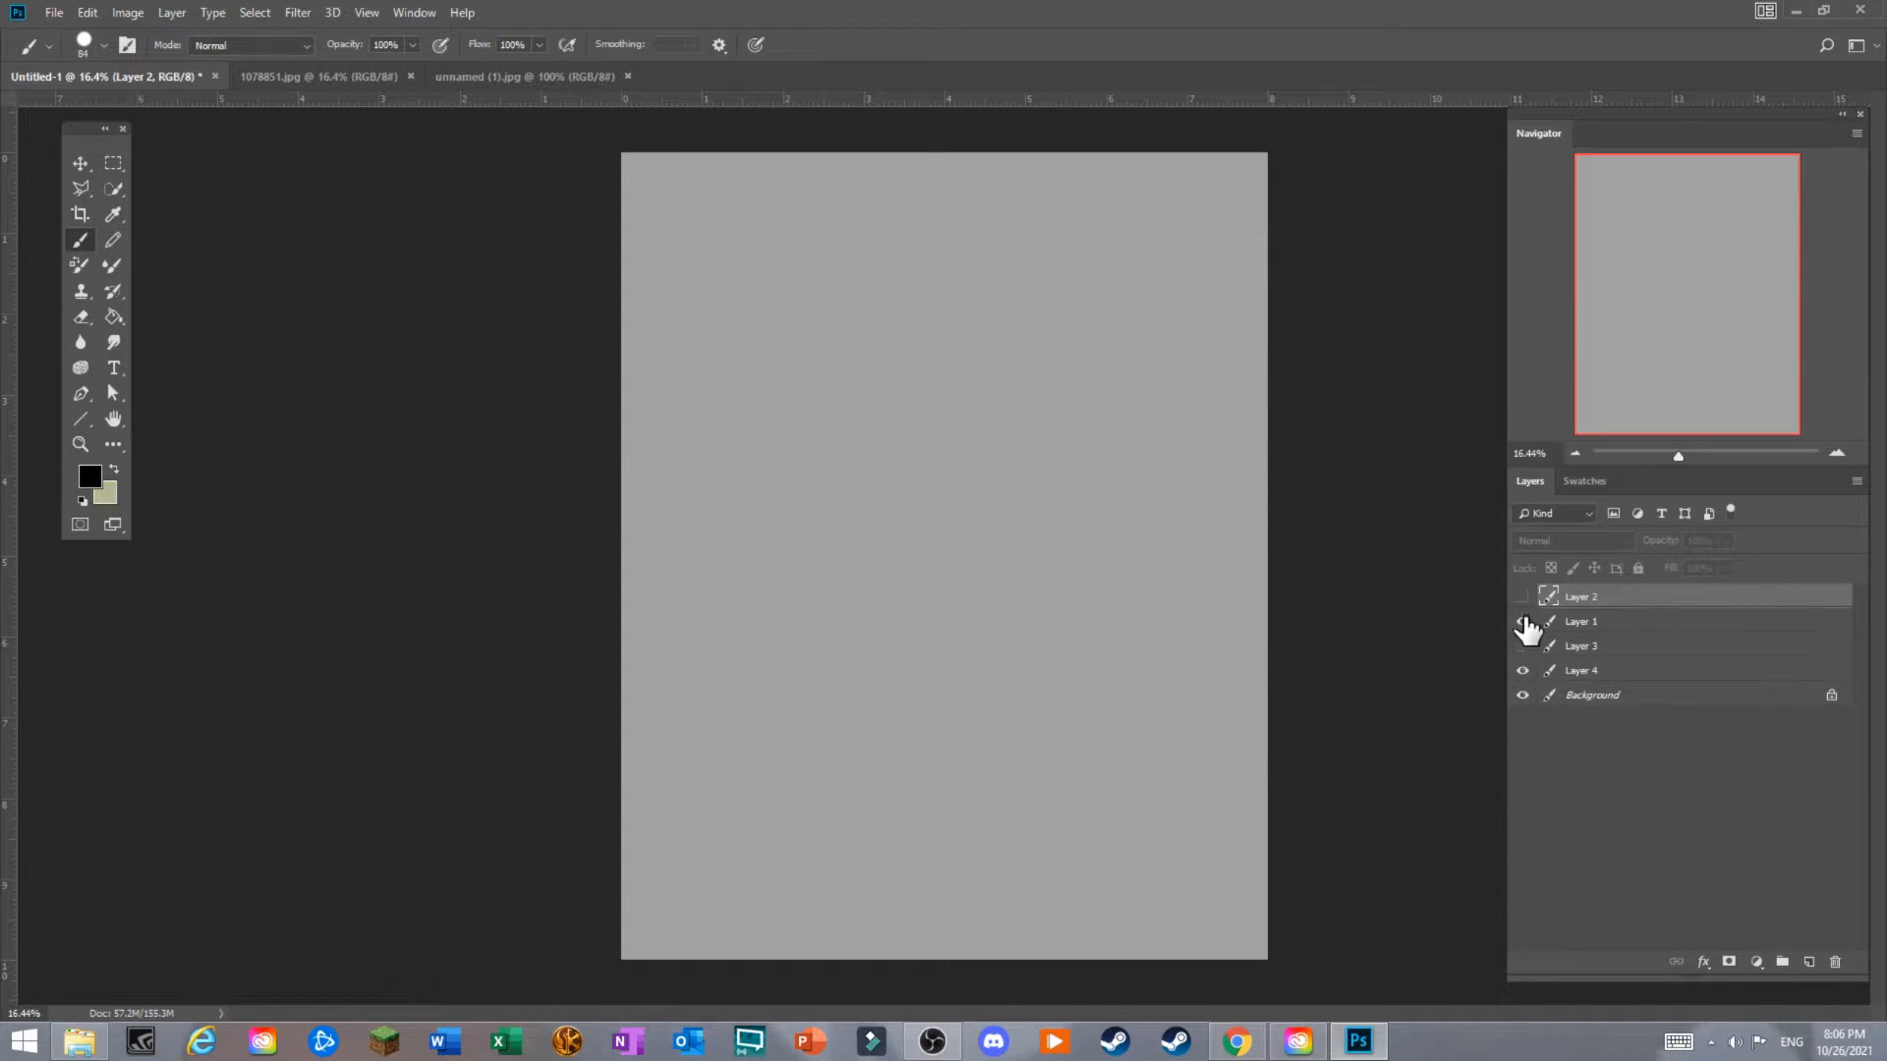
# Show and hide the portraits on Layer 1 and Layer 2 in turn to examine their lighting.
pyautogui.click(1522, 621)
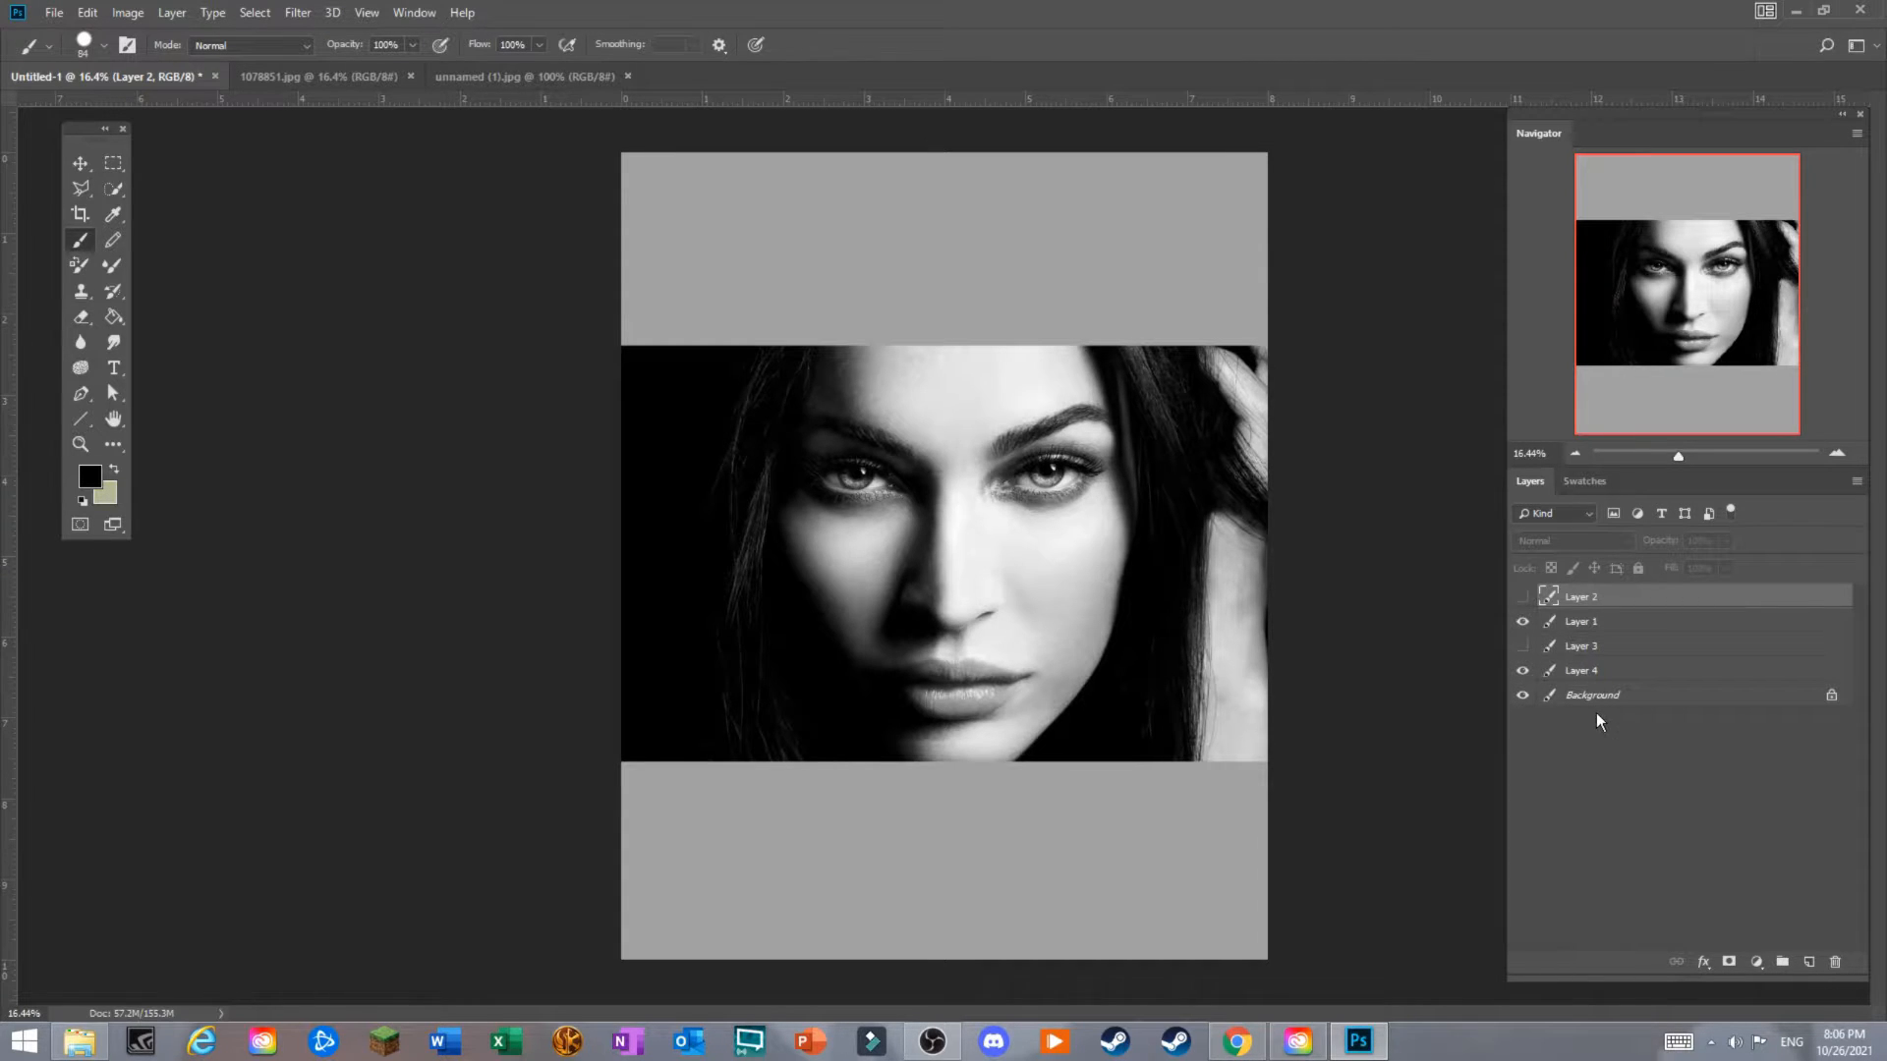
pyautogui.click(1522, 621)
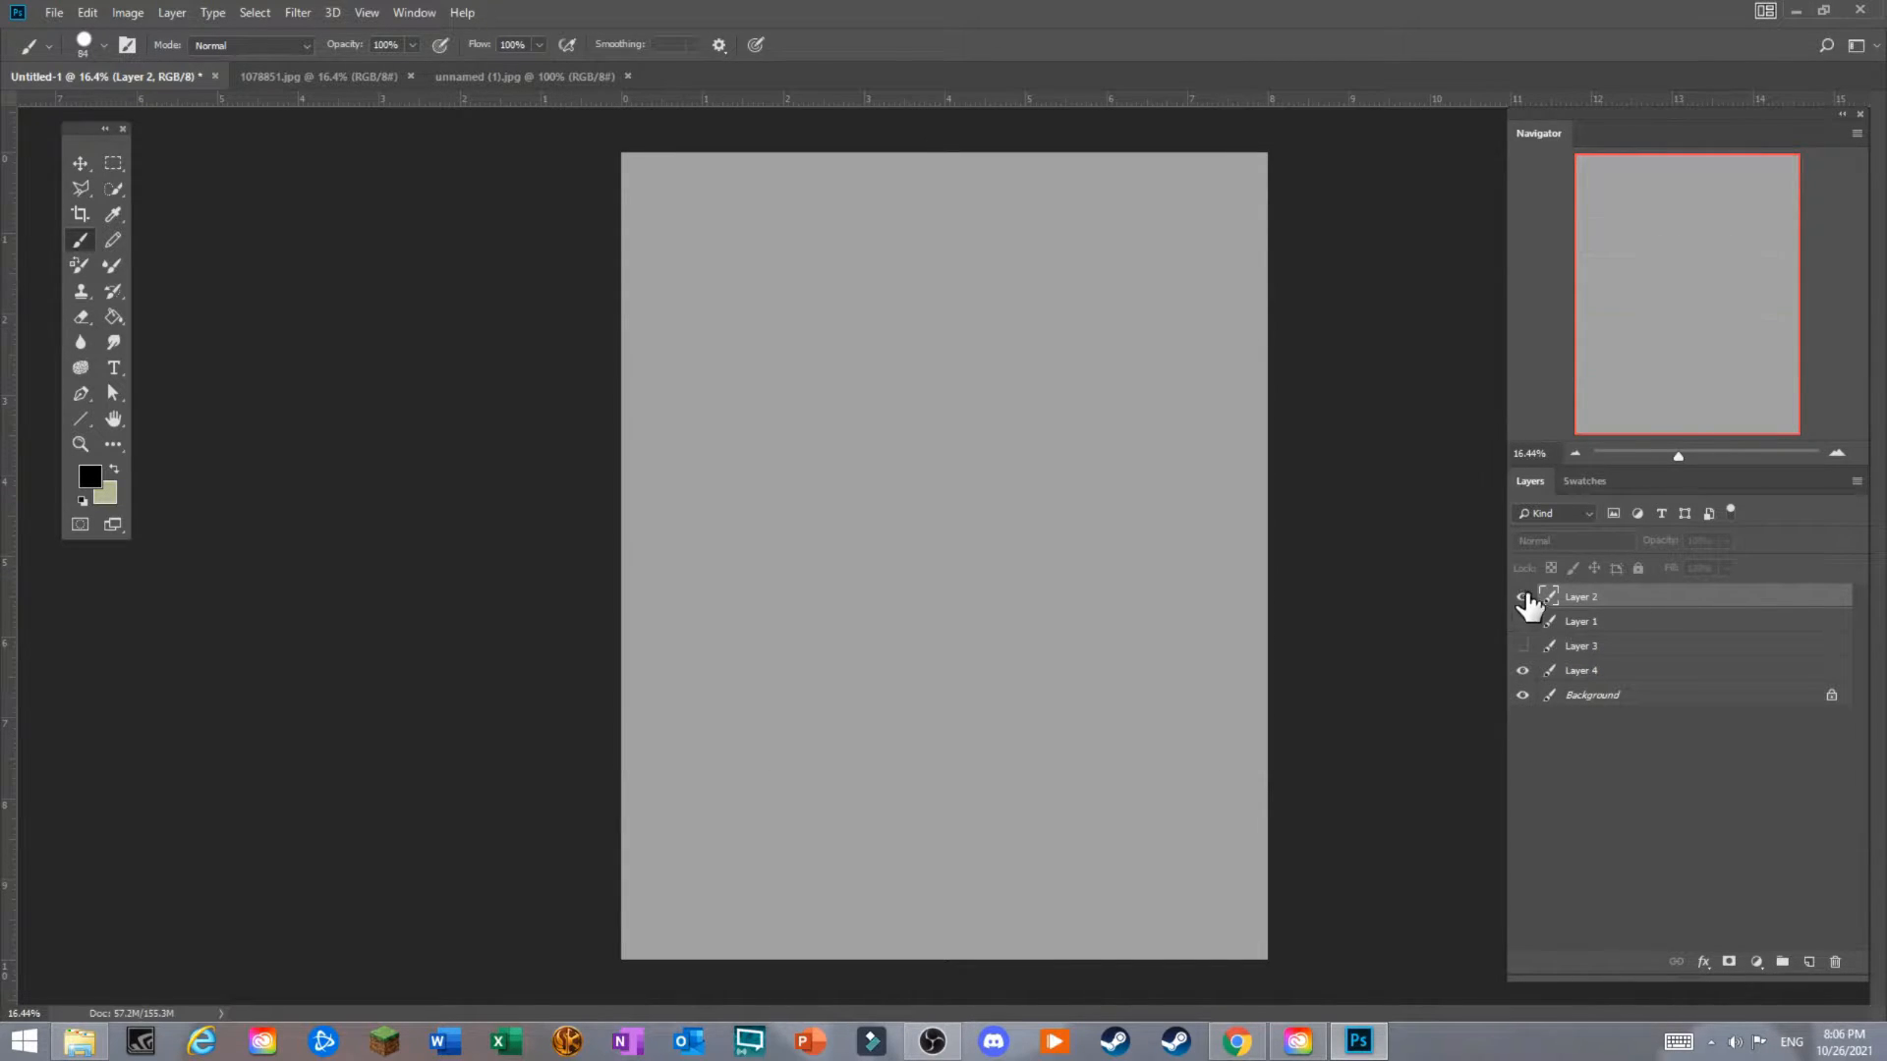
pyautogui.click(1522, 597)
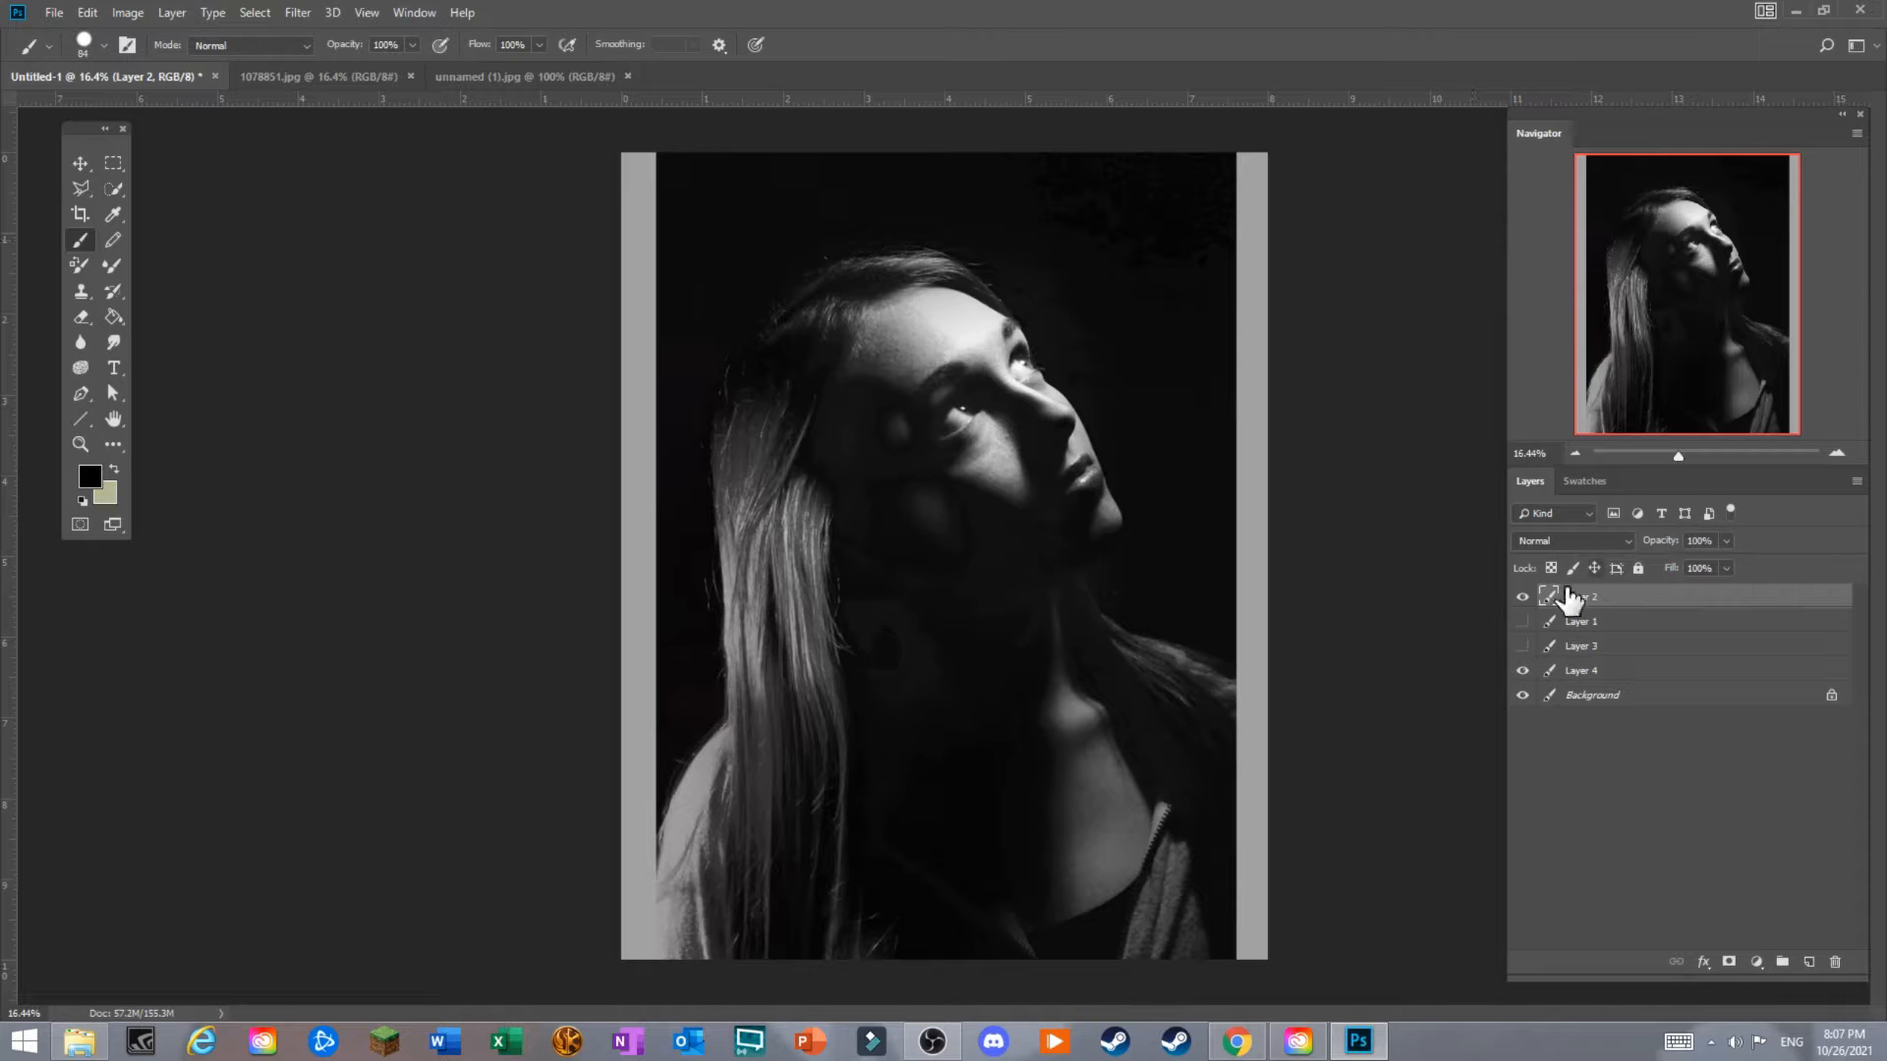
pyautogui.click(1523, 597)
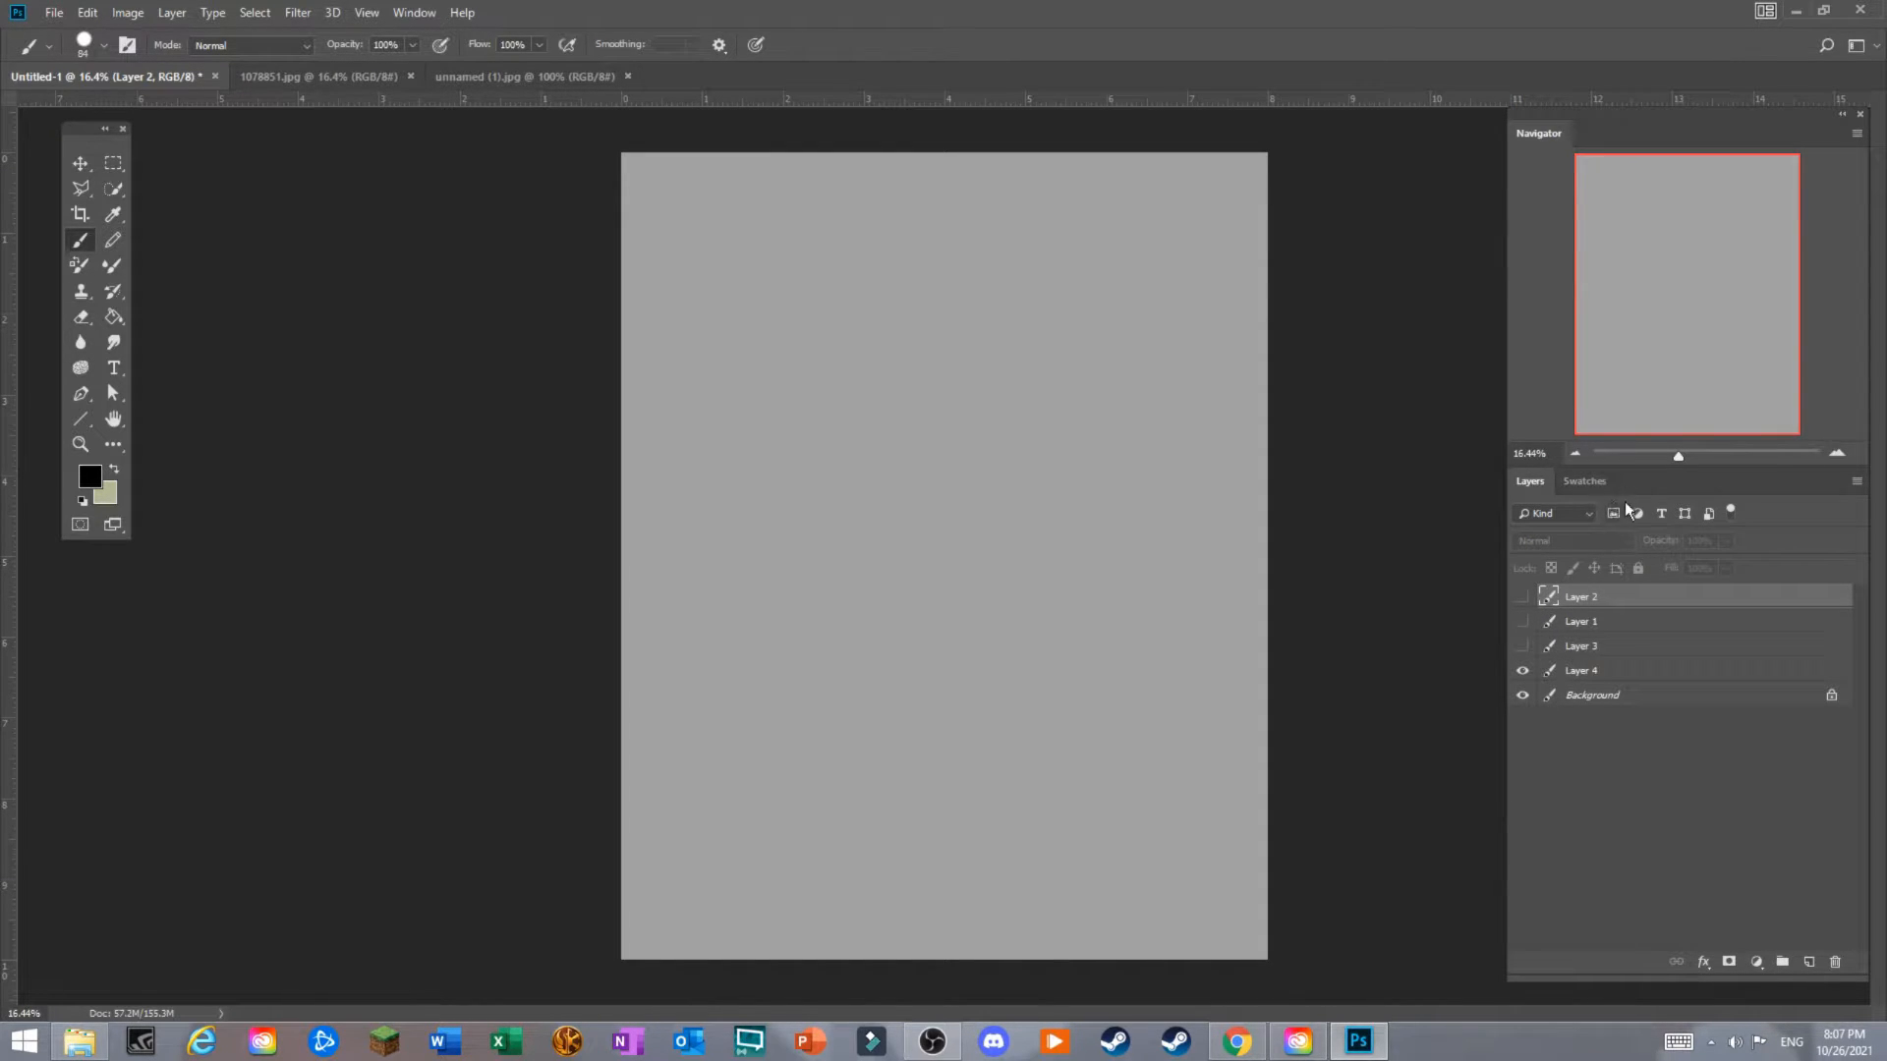
# Switch the marquee to the Elliptical Marquee Tool.
pyautogui.click(125, 165)
pyautogui.rightClick(126, 165)
pyautogui.click(212, 185)
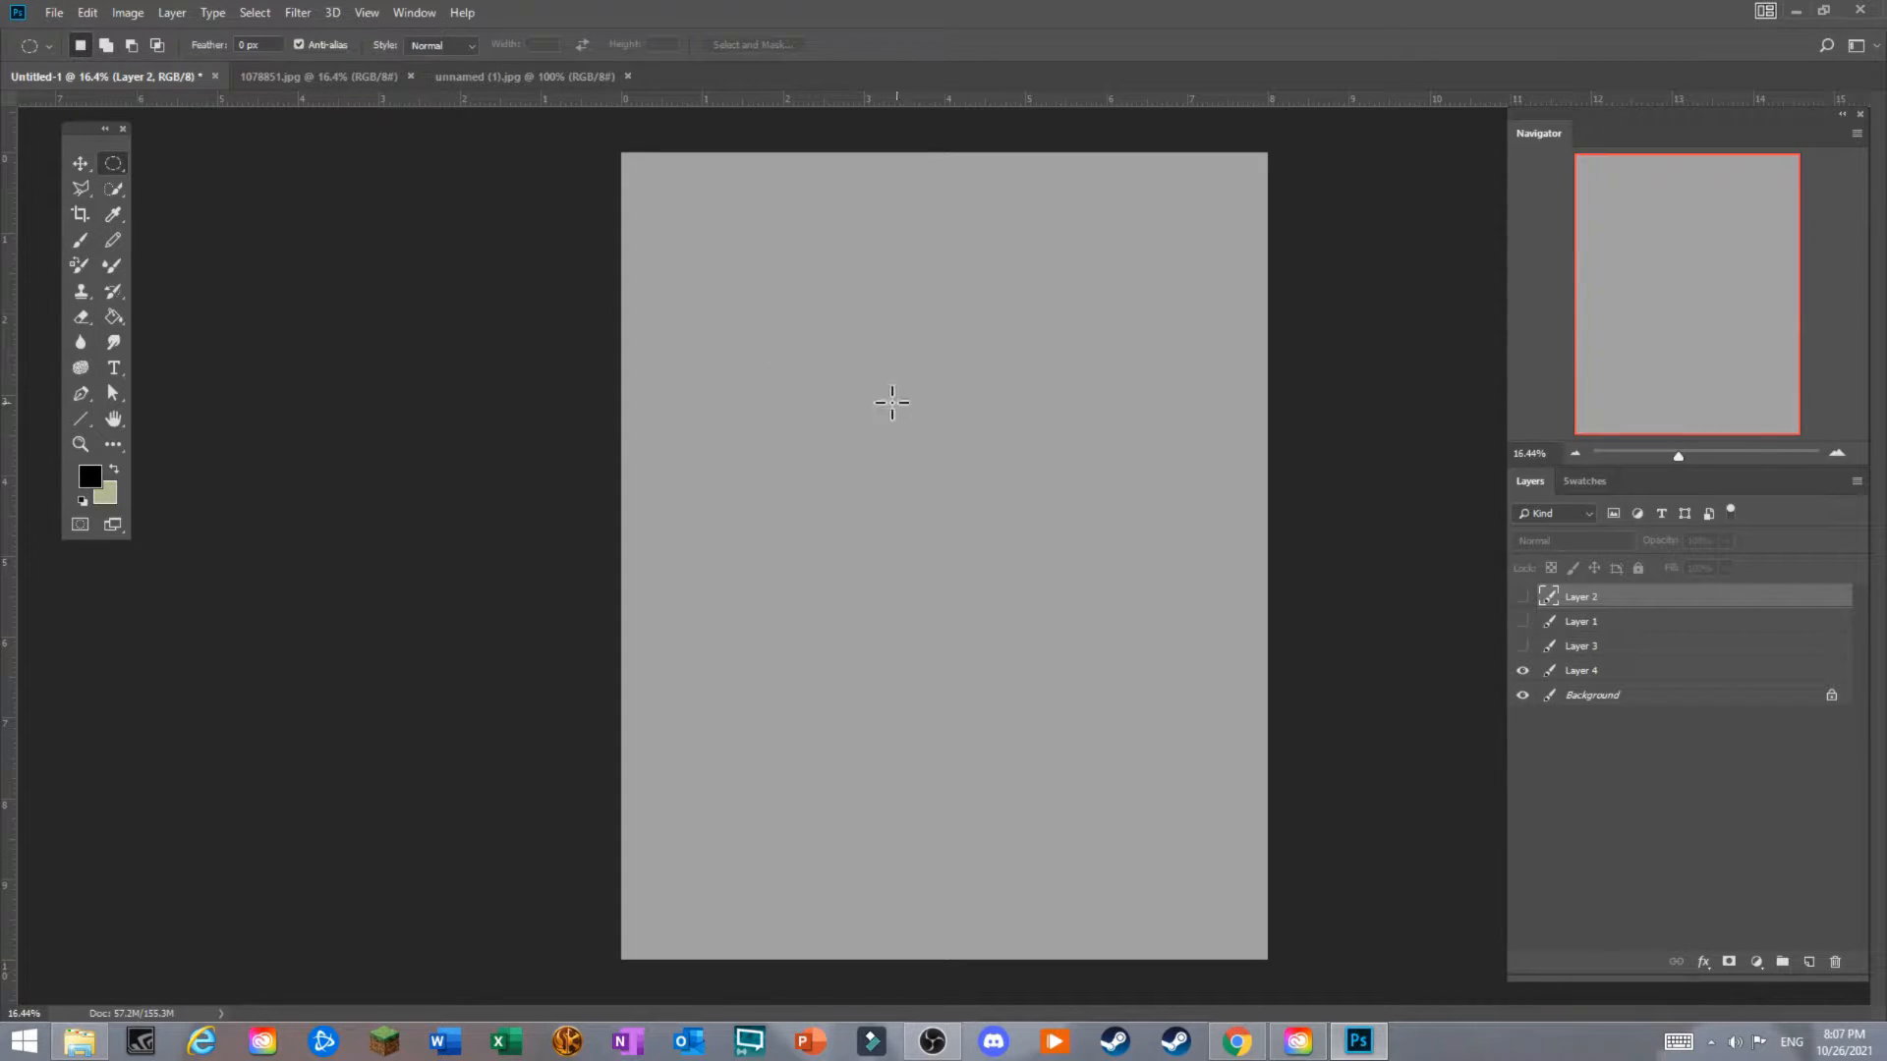
pyautogui.moveTo(682, 316); pyautogui.dragTo(898, 529)
pyautogui.click(261, 13)
pyautogui.click(276, 51)
# Add a new layer above Layer 4 and paint two hard-edged diagonal brush strokes on the left half of the canvas.
pyautogui.click(80, 239)
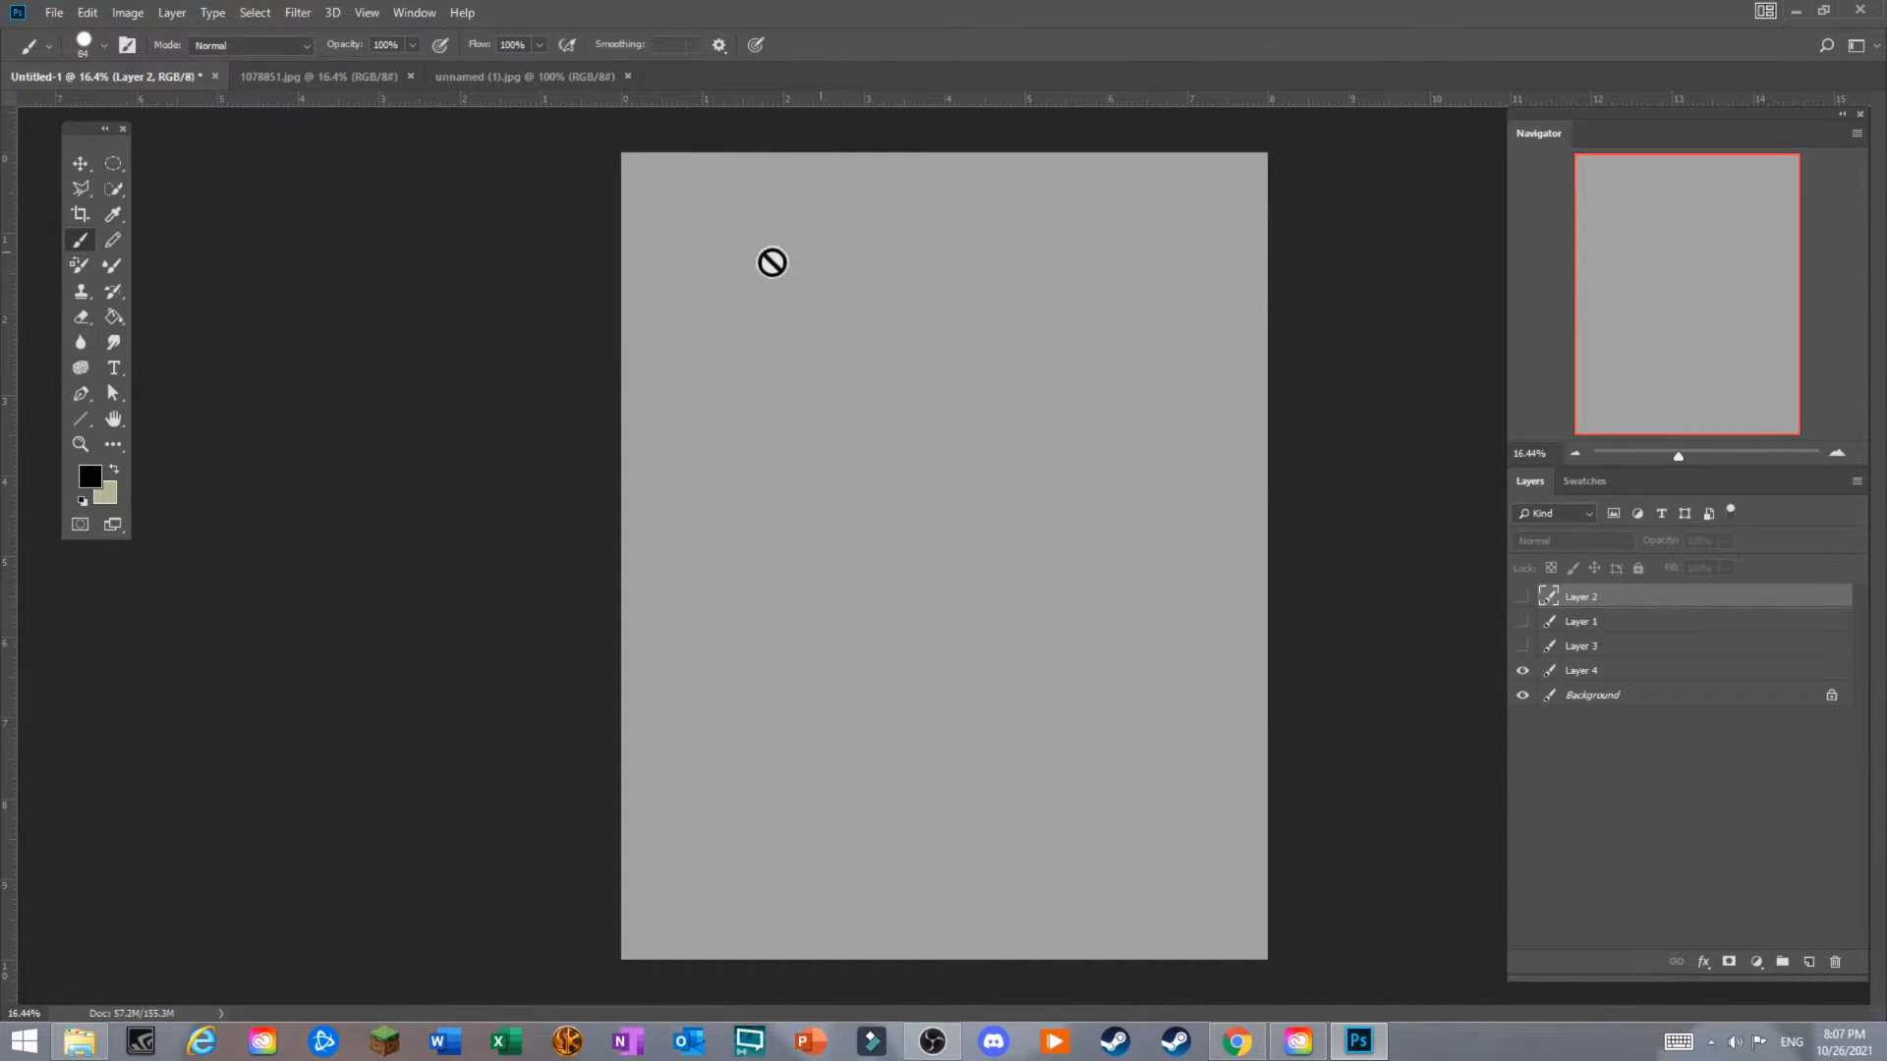
pyautogui.click(1597, 672)
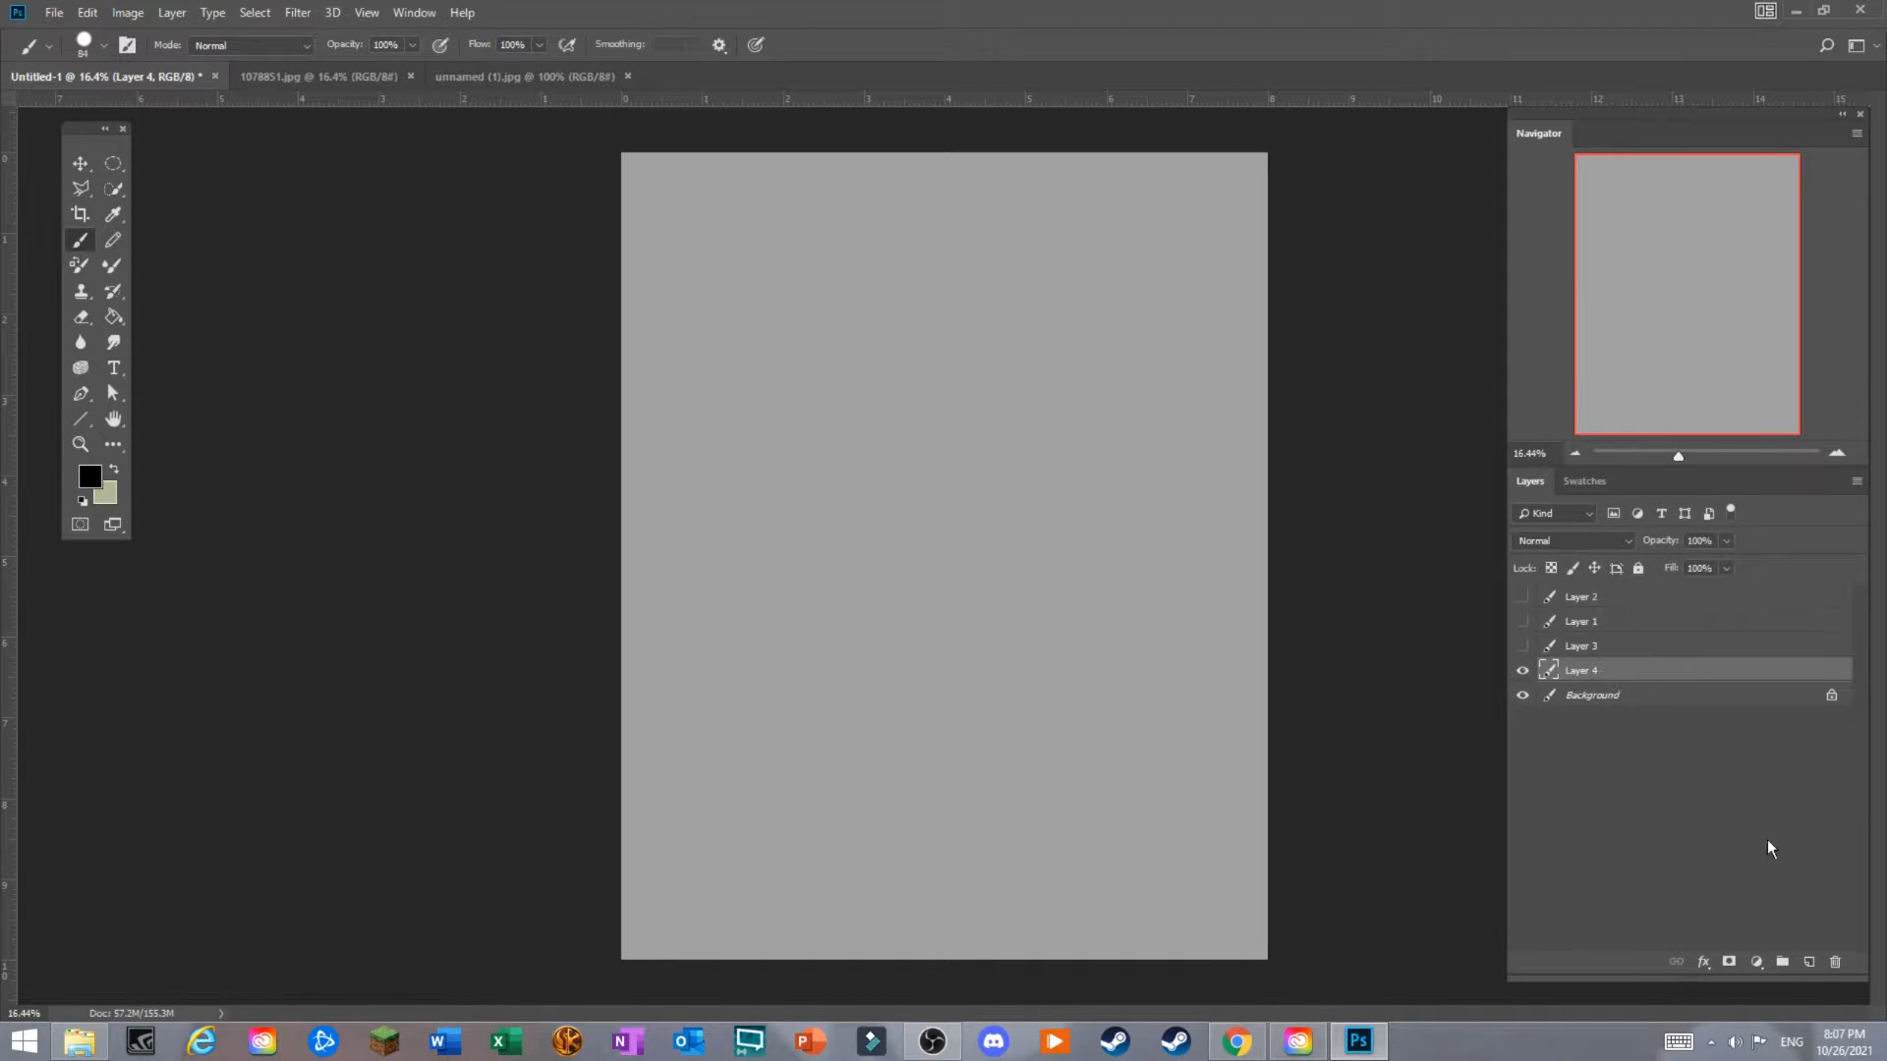
pyautogui.click(1808, 963)
pyautogui.moveTo(746, 426); pyautogui.dragTo(805, 375)
pyautogui.moveTo(735, 529); pyautogui.dragTo(892, 397)
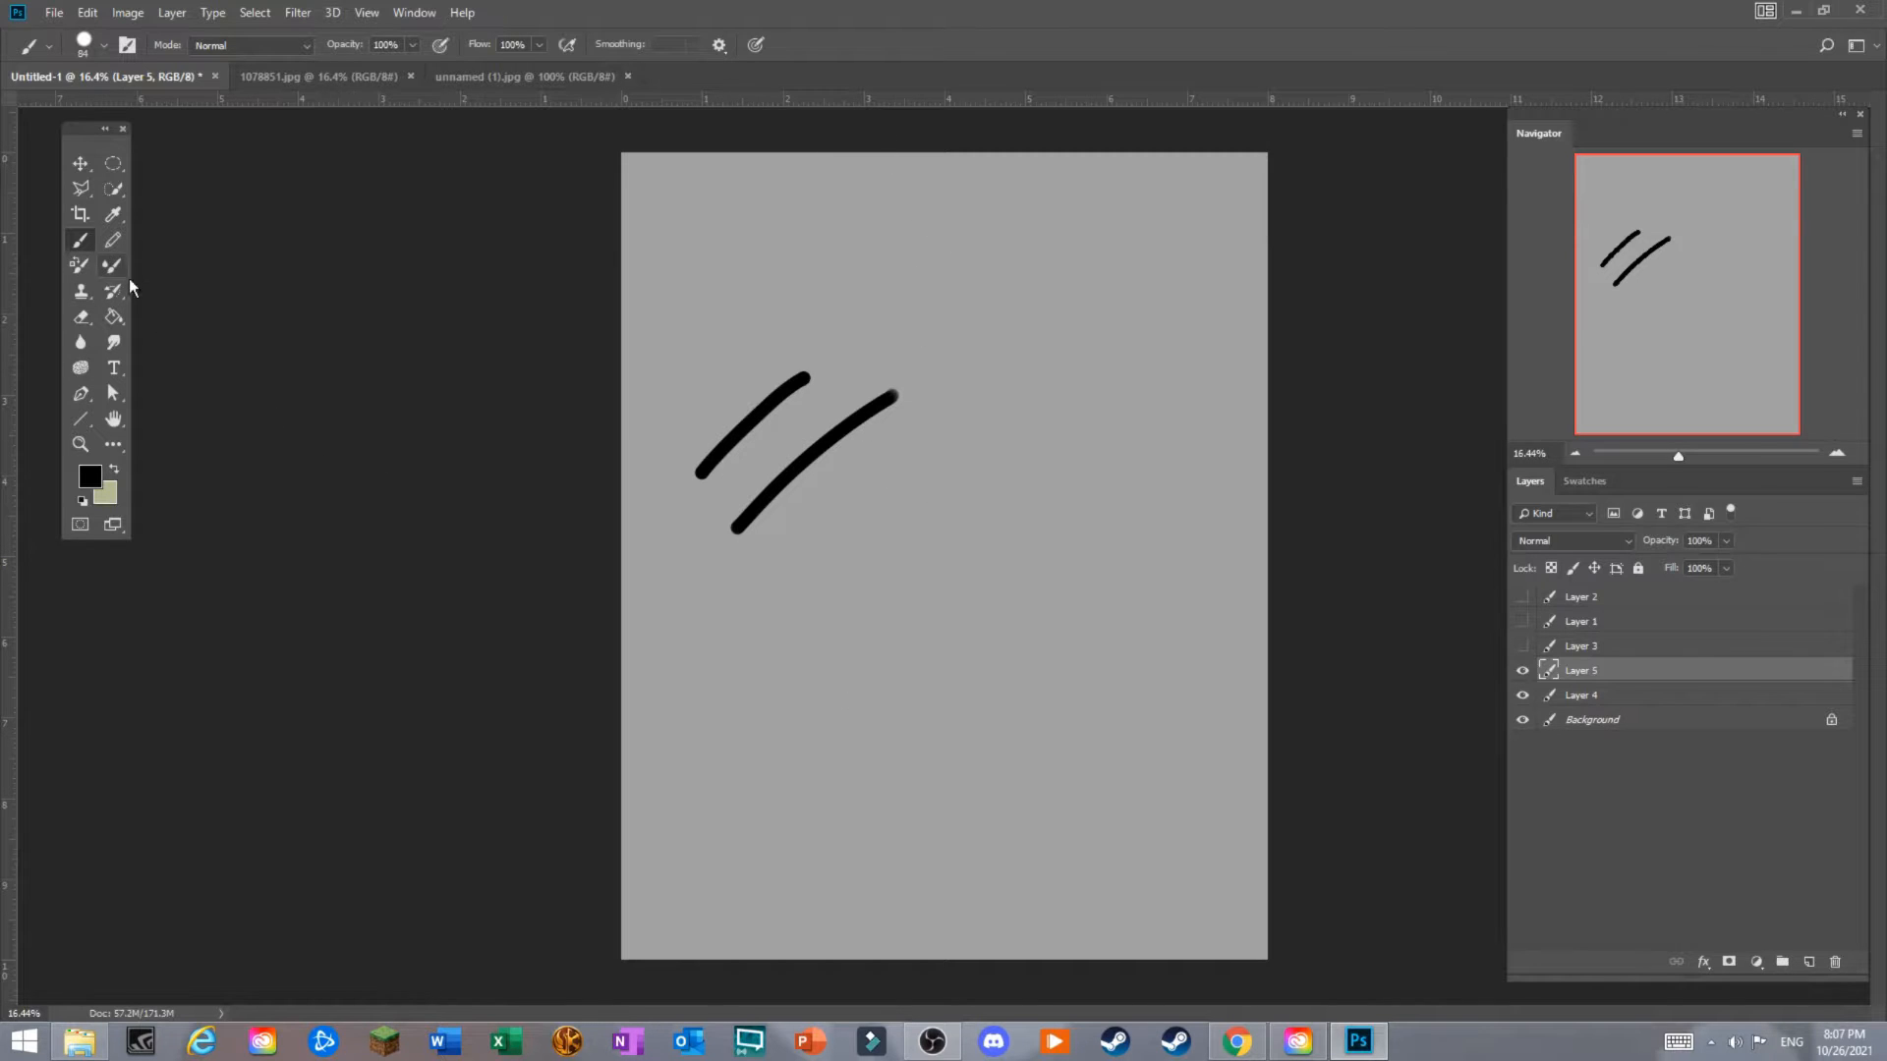
# Choose the Air Brush preset with a size of 174 px.
pyautogui.rightClick(938, 320)
pyautogui.click(1311, 528)
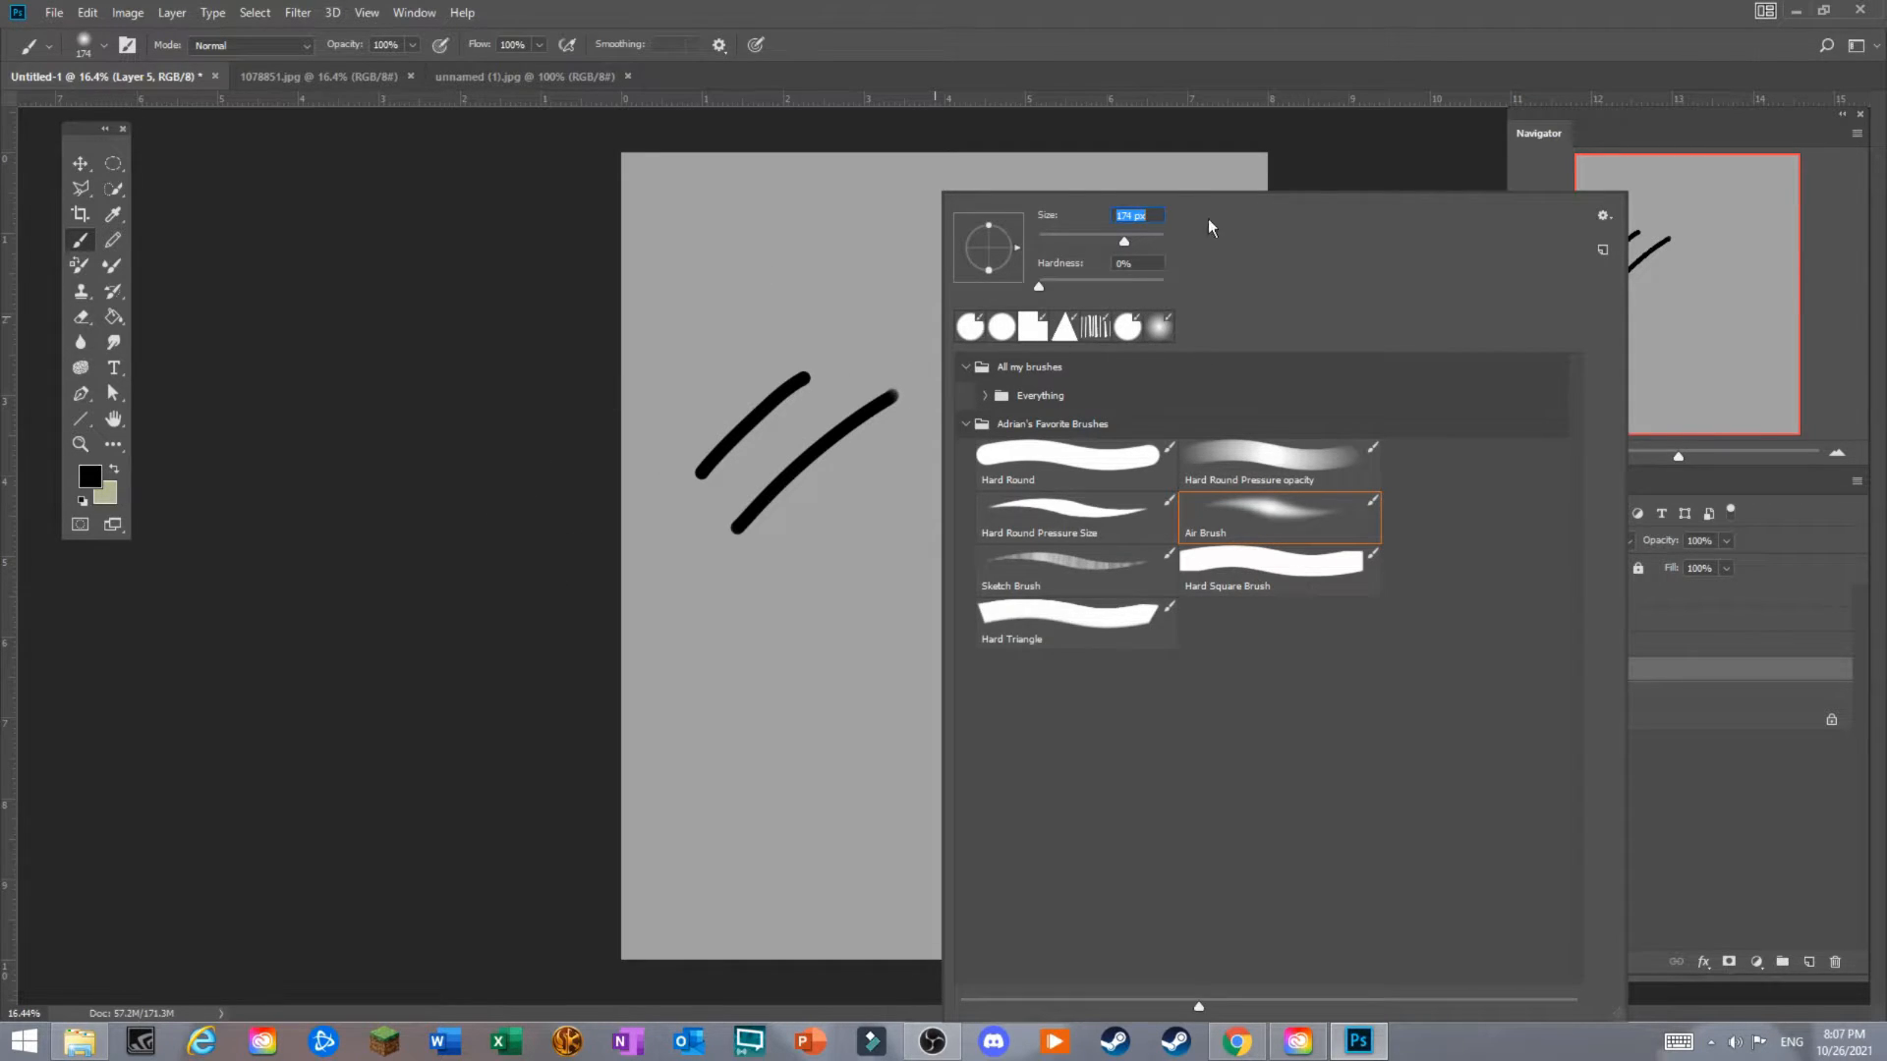
pyautogui.click(493, 561)
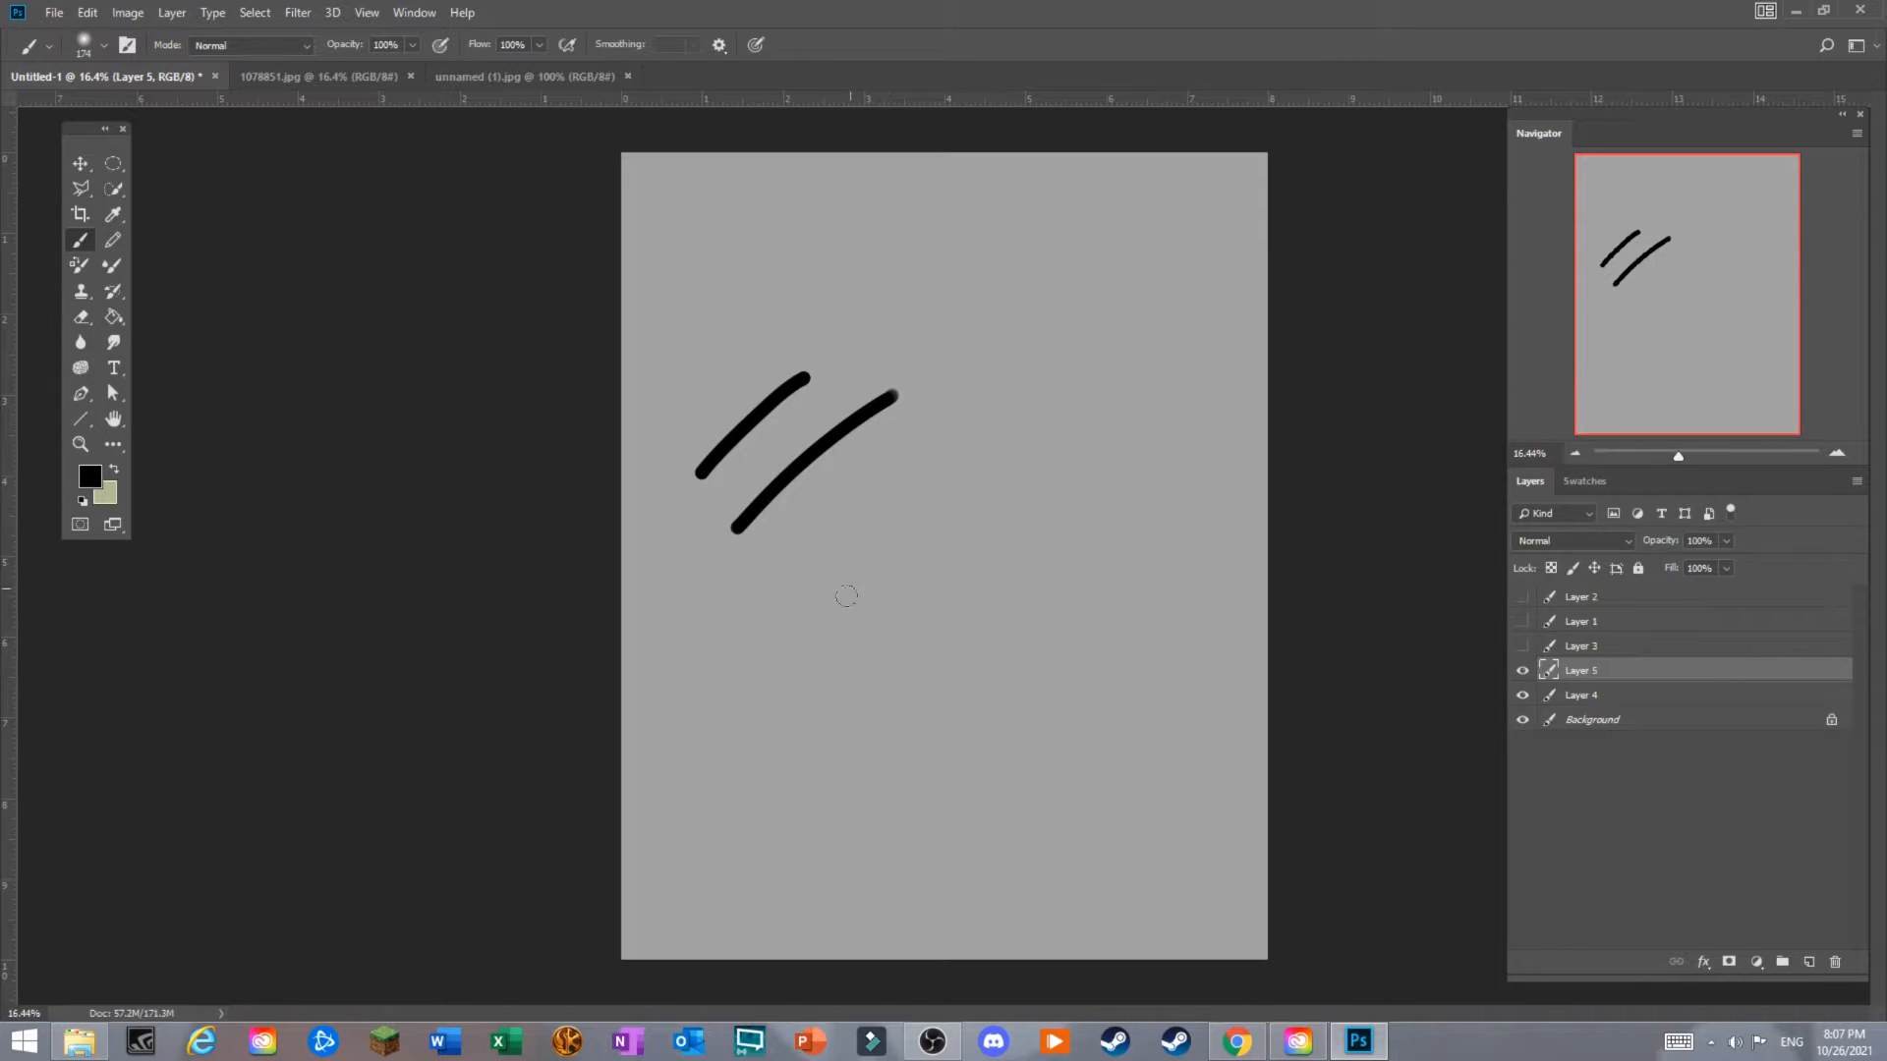
# Paint several soft diagonal Air Brush strokes beside the two hard-edged ones, overlapping some into a dark band.
pyautogui.moveTo(846, 595); pyautogui.dragTo(1012, 479)
pyautogui.moveTo(885, 625); pyautogui.dragTo(1082, 482)
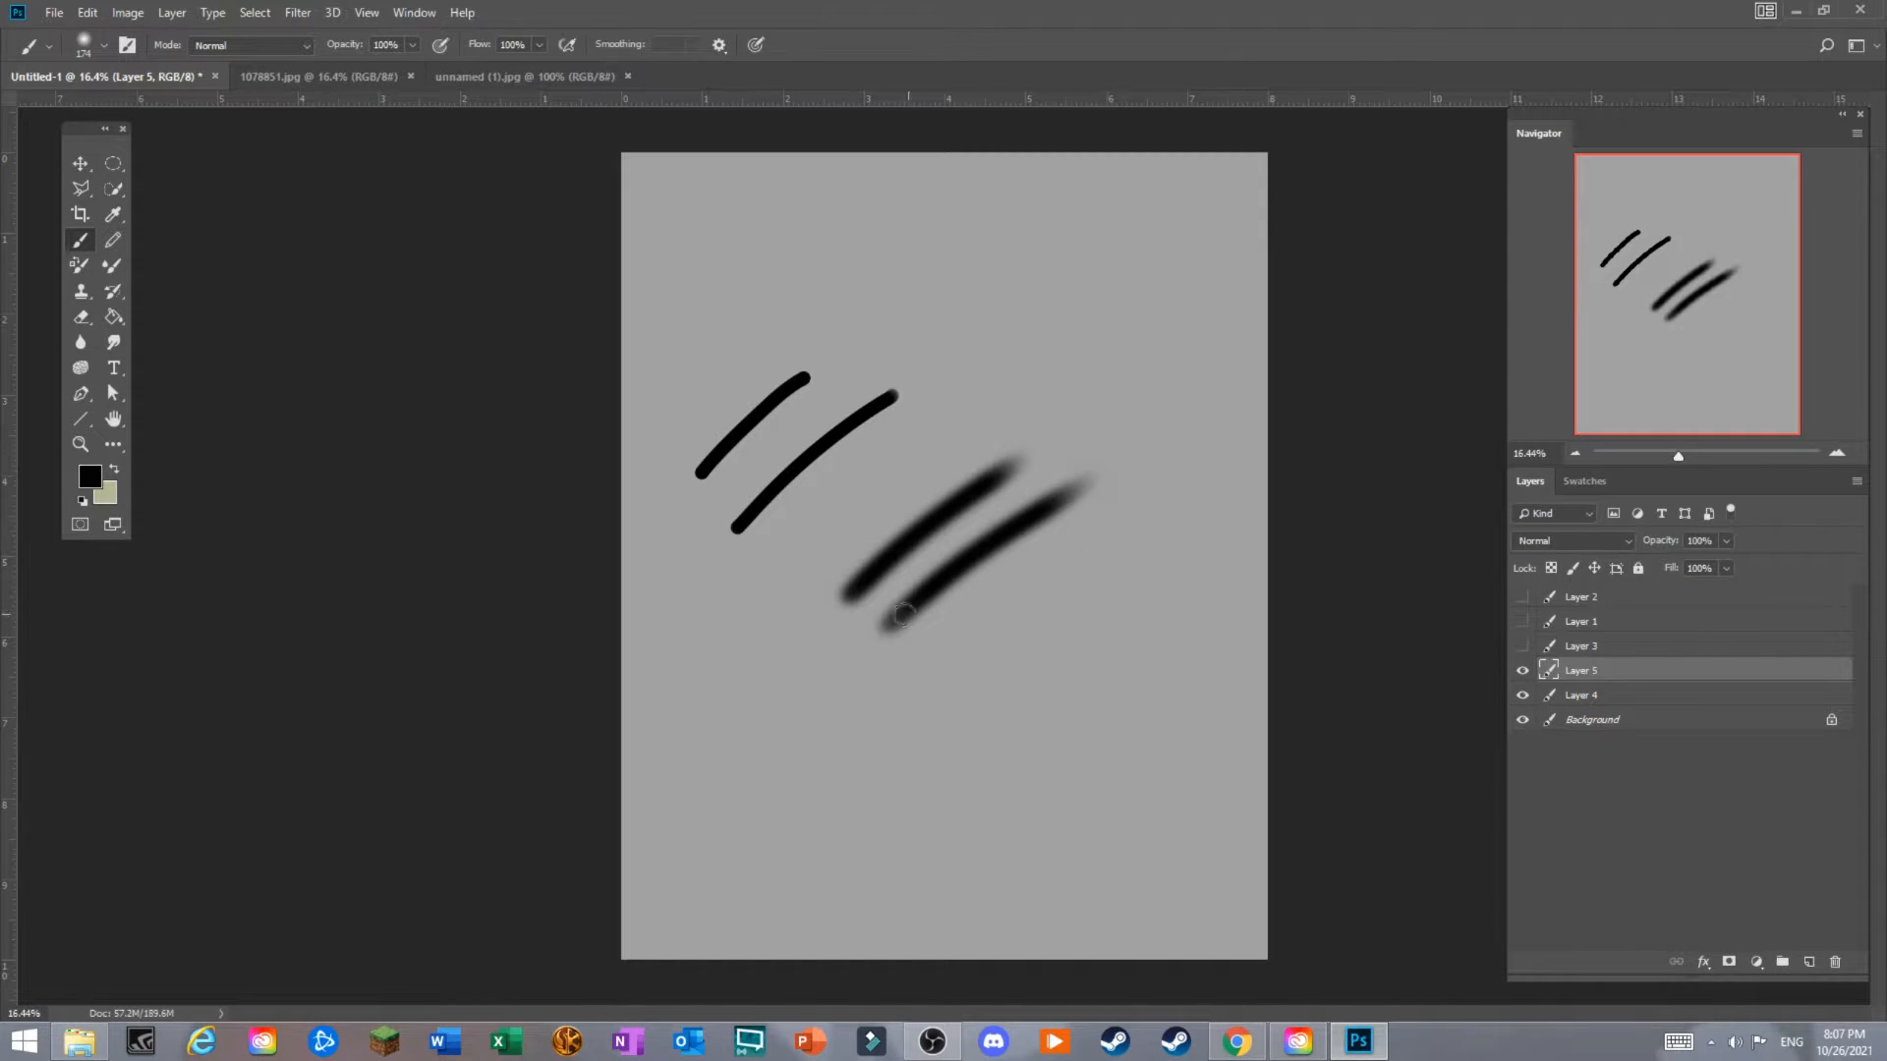
pyautogui.moveTo(860, 625); pyautogui.dragTo(1083, 450)
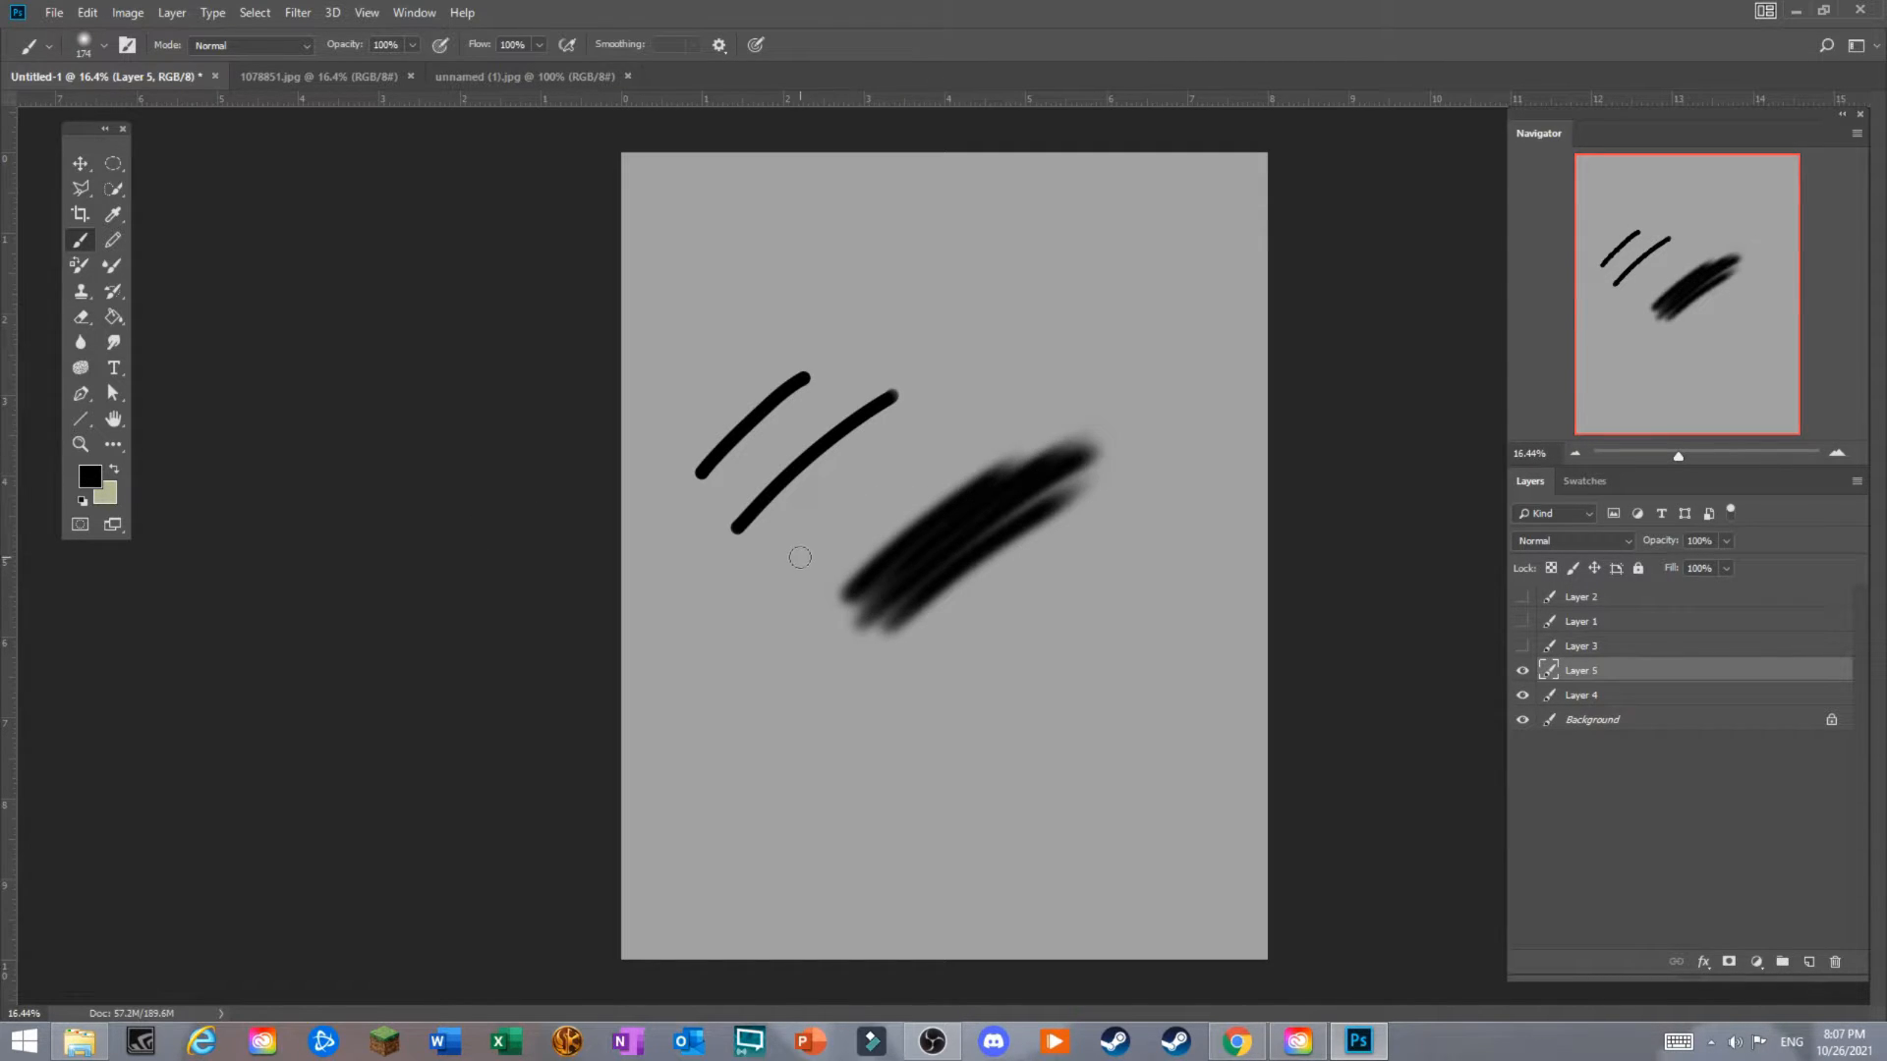
pyautogui.moveTo(800, 558); pyautogui.dragTo(1057, 362)
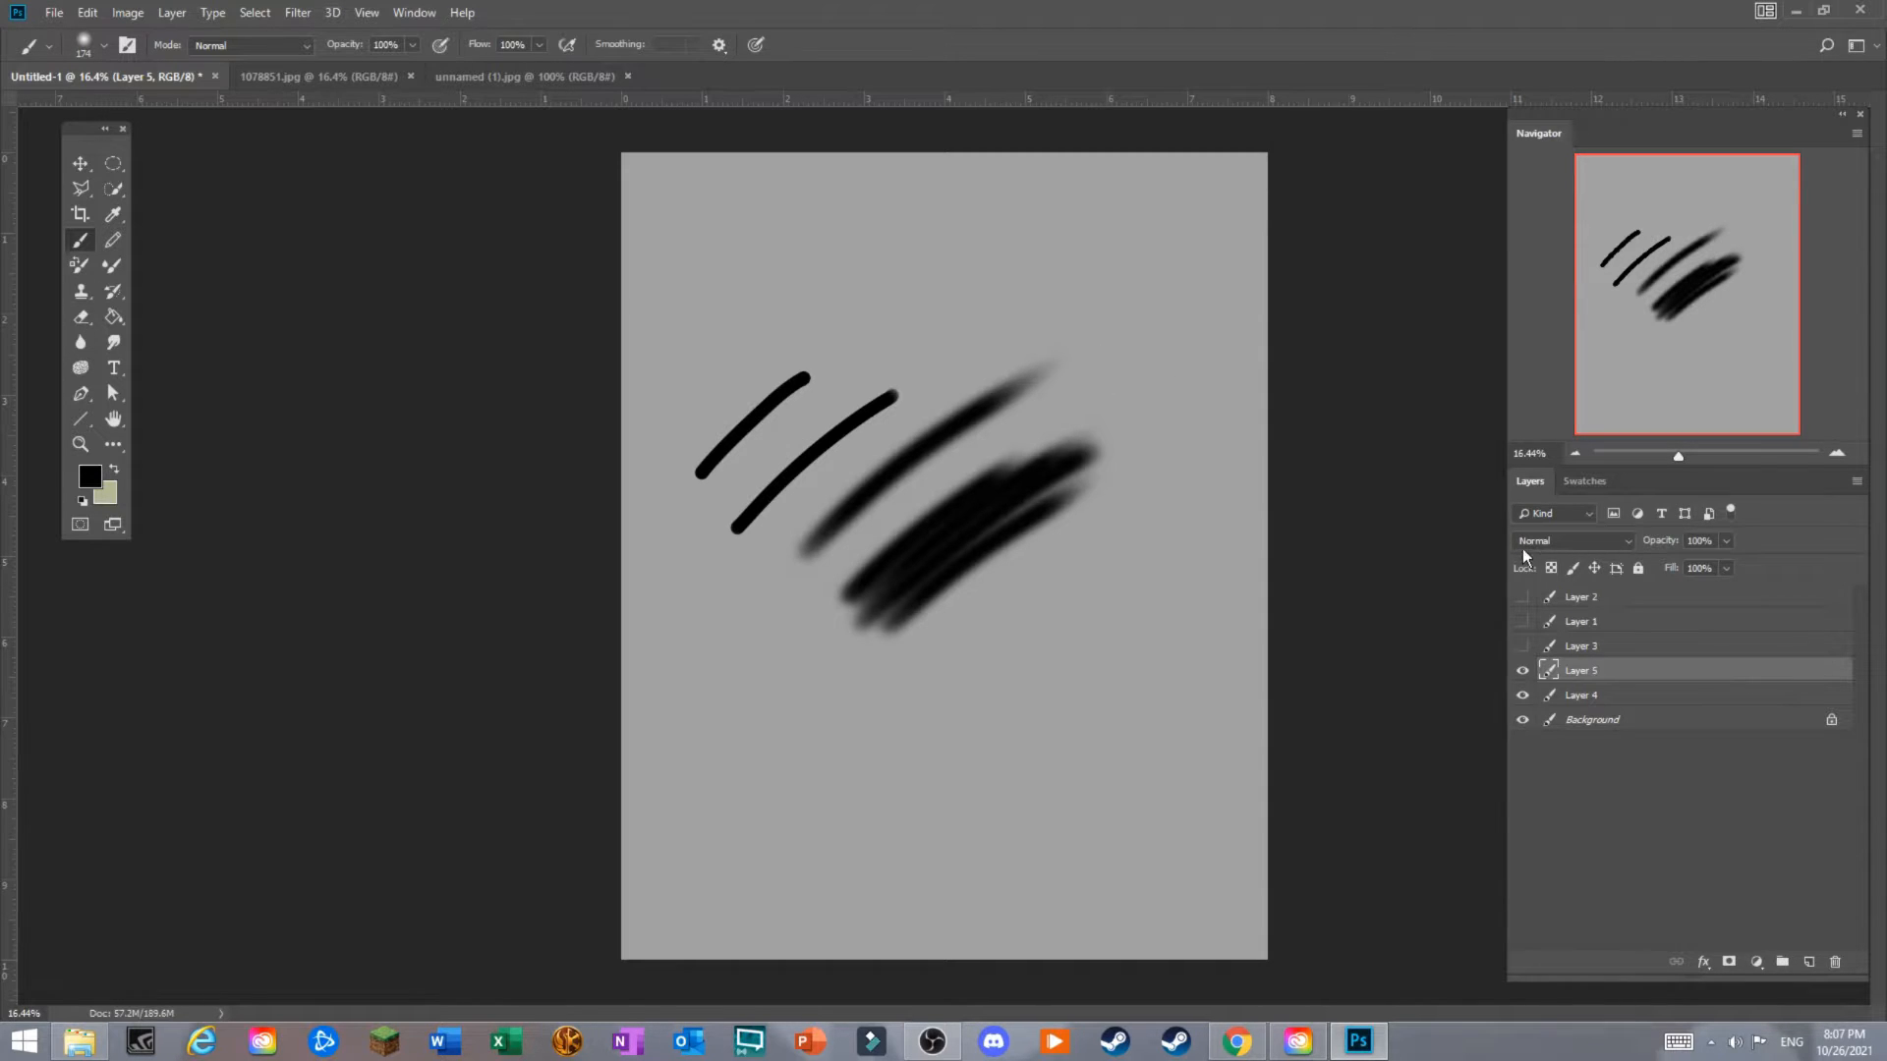
# Shade a soft patch of curved vertical Air Brush strokes in the canvas's upper-right area.
pyautogui.moveTo(1130, 241)
pyautogui.mouseDown()
pyautogui.moveTo(1117, 368)
pyautogui.moveTo(1113, 236)
pyautogui.moveTo(1088, 244)
pyautogui.moveTo(1116, 325)
pyautogui.moveTo(1116, 240)
pyautogui.moveTo(1151, 367)
pyautogui.moveTo(1147, 240)
pyautogui.moveTo(1164, 376)
pyautogui.mouseUp()
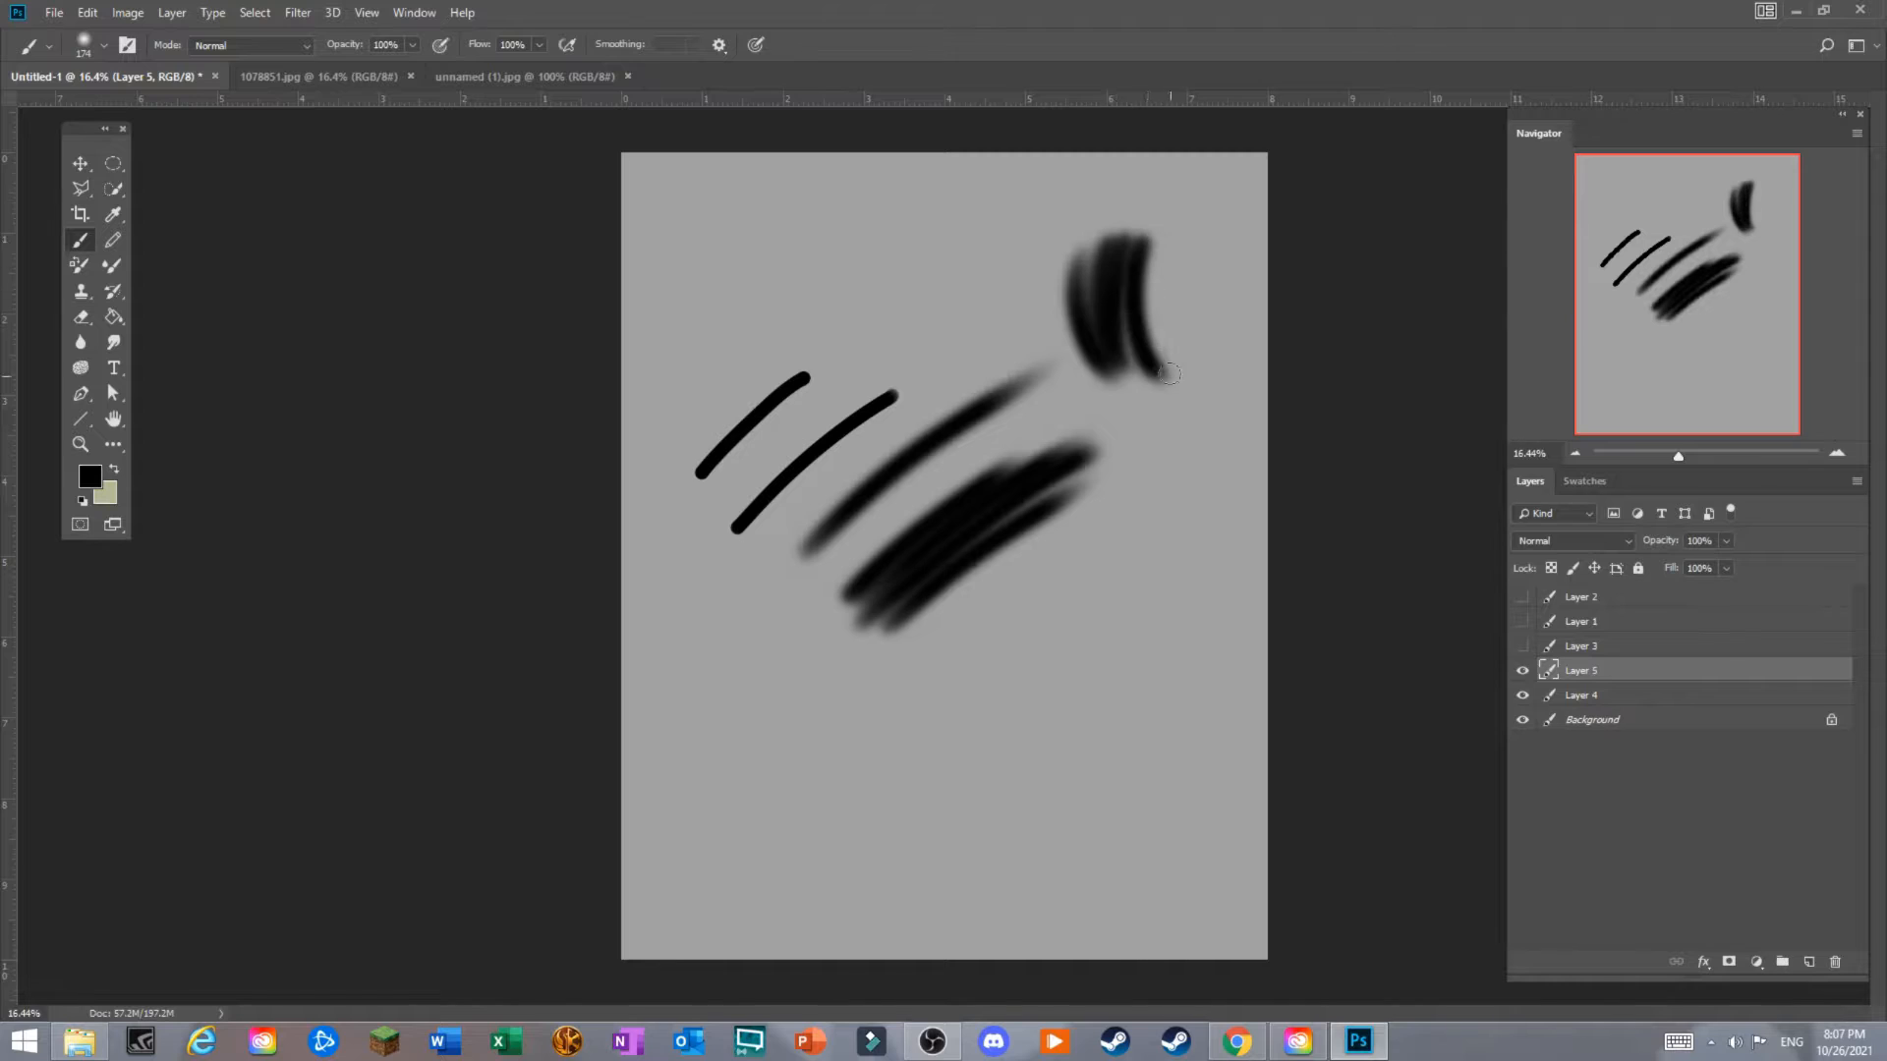
pyautogui.moveTo(1108, 252)
pyautogui.mouseDown()
pyautogui.moveTo(1109, 364)
pyautogui.moveTo(1081, 401)
pyautogui.mouseUp()
pyautogui.moveTo(1045, 261)
pyautogui.mouseDown()
pyautogui.moveTo(1097, 416)
pyautogui.moveTo(1056, 288)
pyautogui.moveTo(1017, 286)
pyautogui.moveTo(1086, 409)
pyautogui.moveTo(1050, 280)
pyautogui.moveTo(1031, 359)
pyautogui.mouseUp()
pyautogui.moveTo(1003, 295); pyautogui.dragTo(1056, 447)
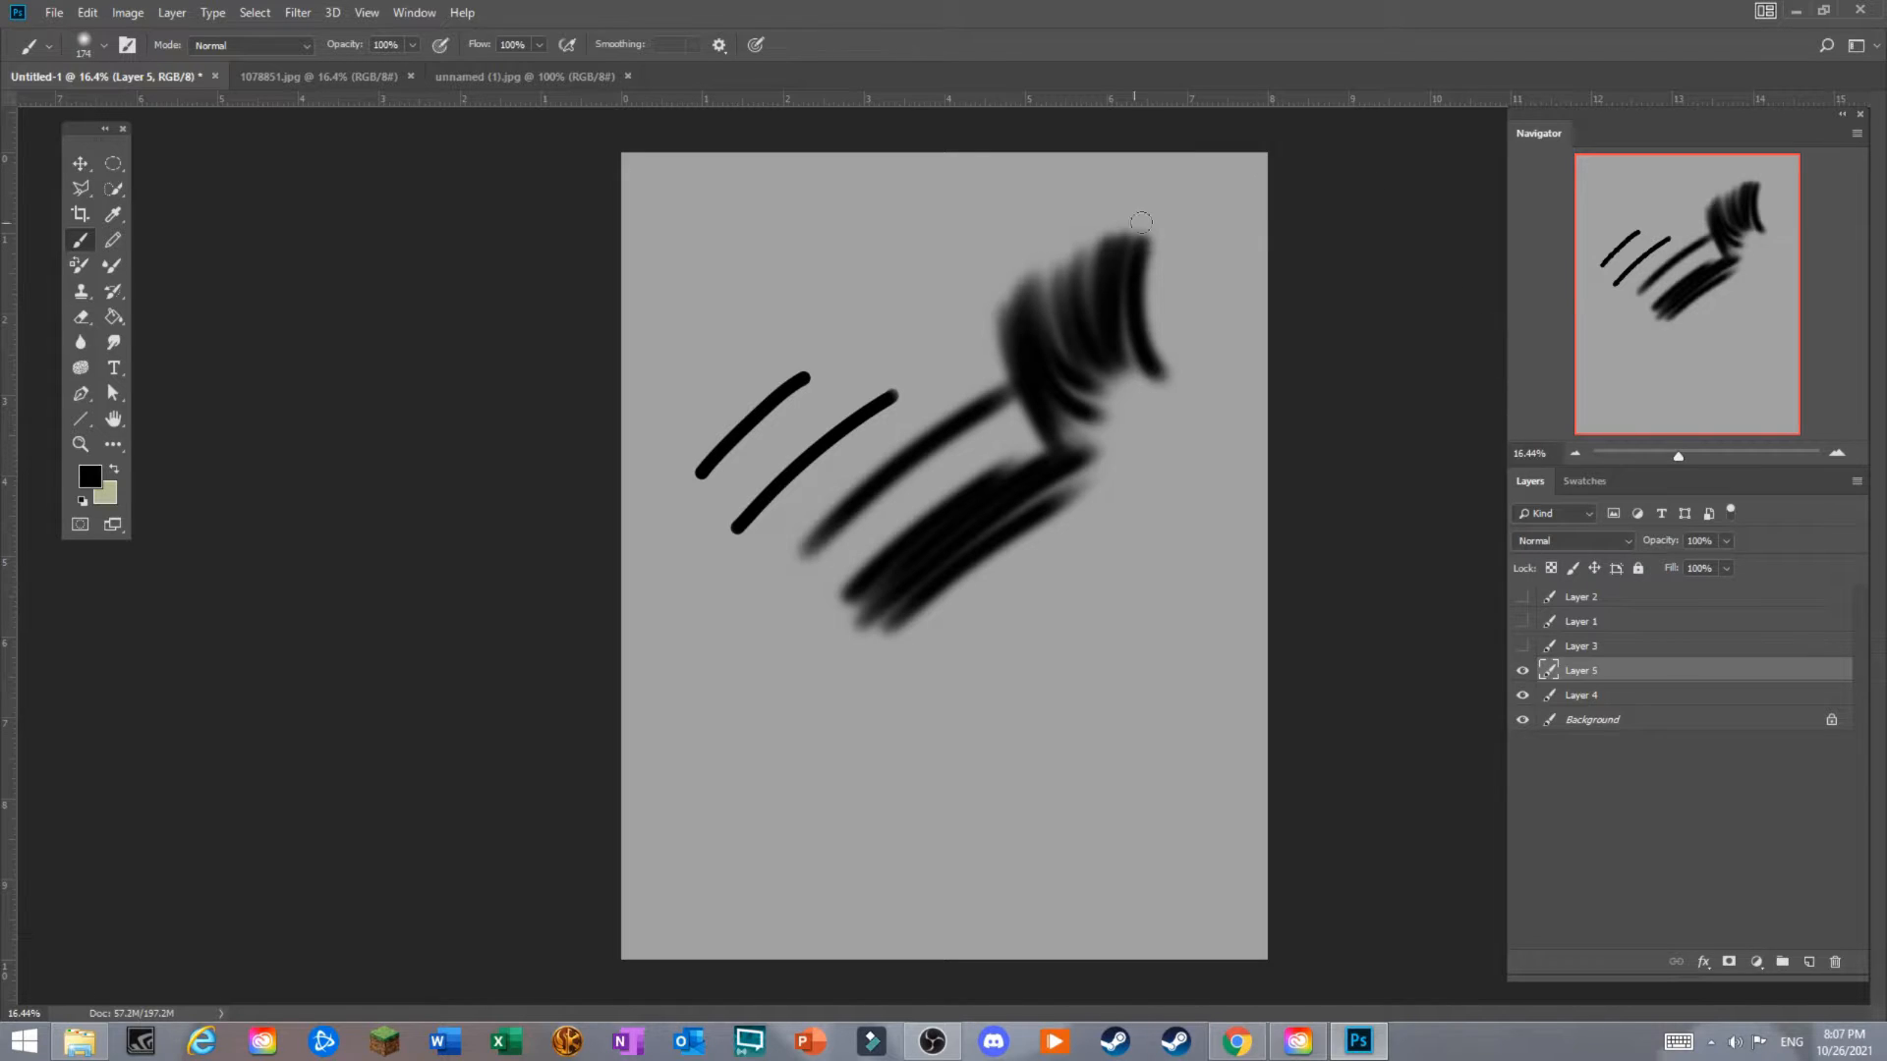
# Outline the upper-right shaded patch with soft Air Brush strokes along its edges to form a rough block.
pyautogui.moveTo(992, 310); pyautogui.dragTo(1140, 231)
pyautogui.moveTo(1017, 432); pyautogui.dragTo(1204, 371)
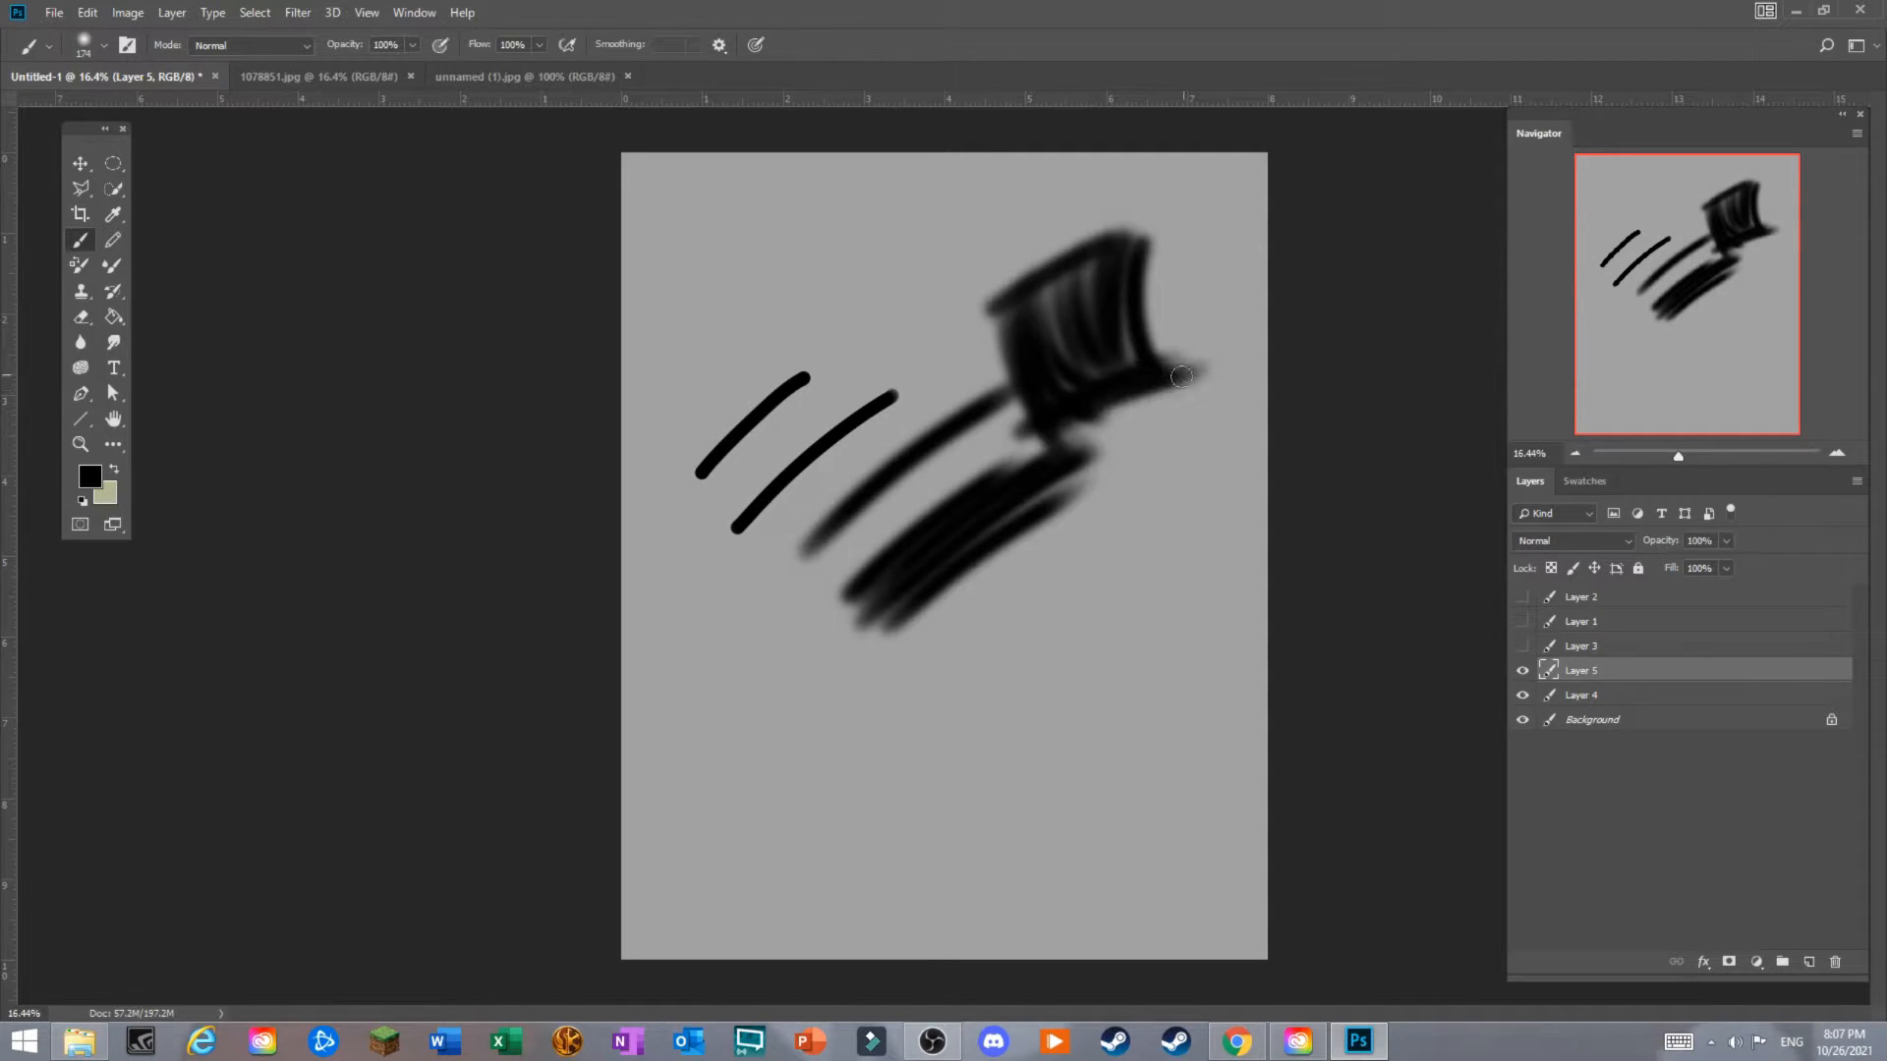
pyautogui.moveTo(998, 334); pyautogui.dragTo(1042, 460)
pyautogui.moveTo(1145, 241); pyautogui.dragTo(1194, 437)
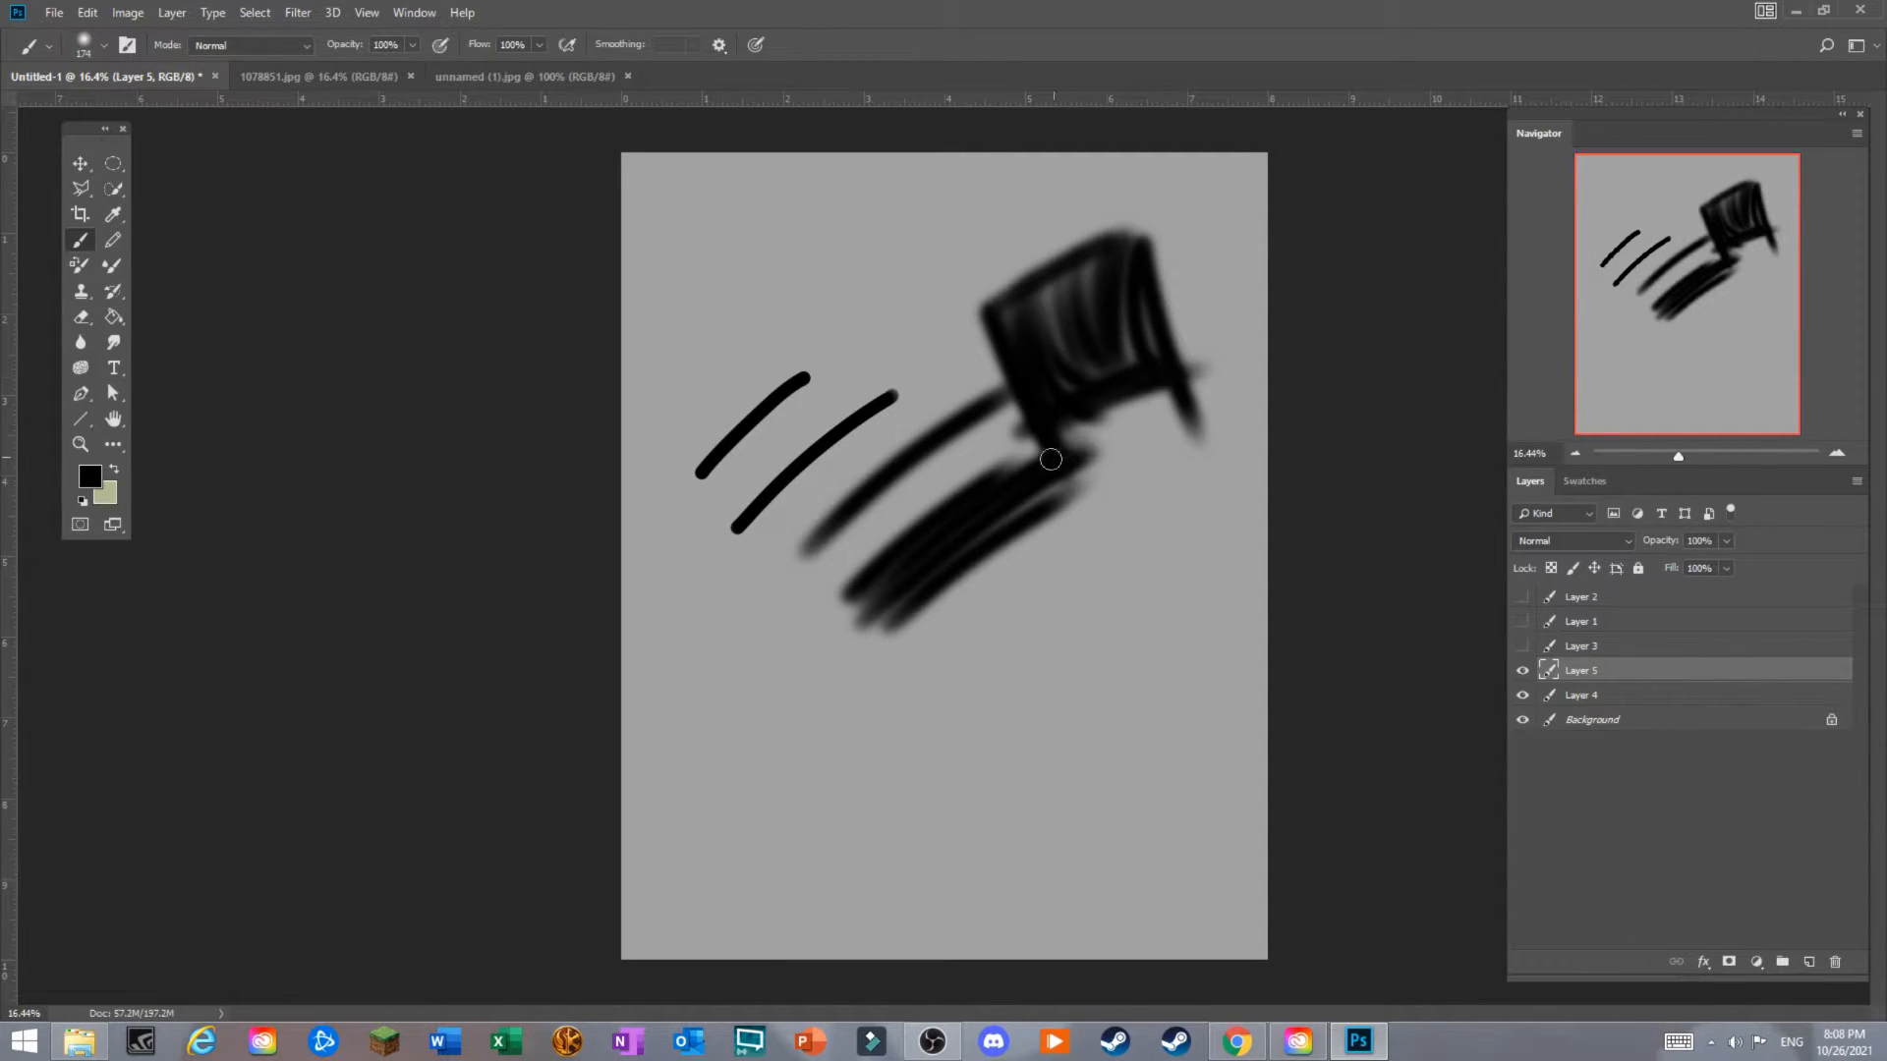
pyautogui.moveTo(1050, 459); pyautogui.dragTo(1224, 397)
pyautogui.moveTo(1140, 226); pyautogui.dragTo(1208, 385)
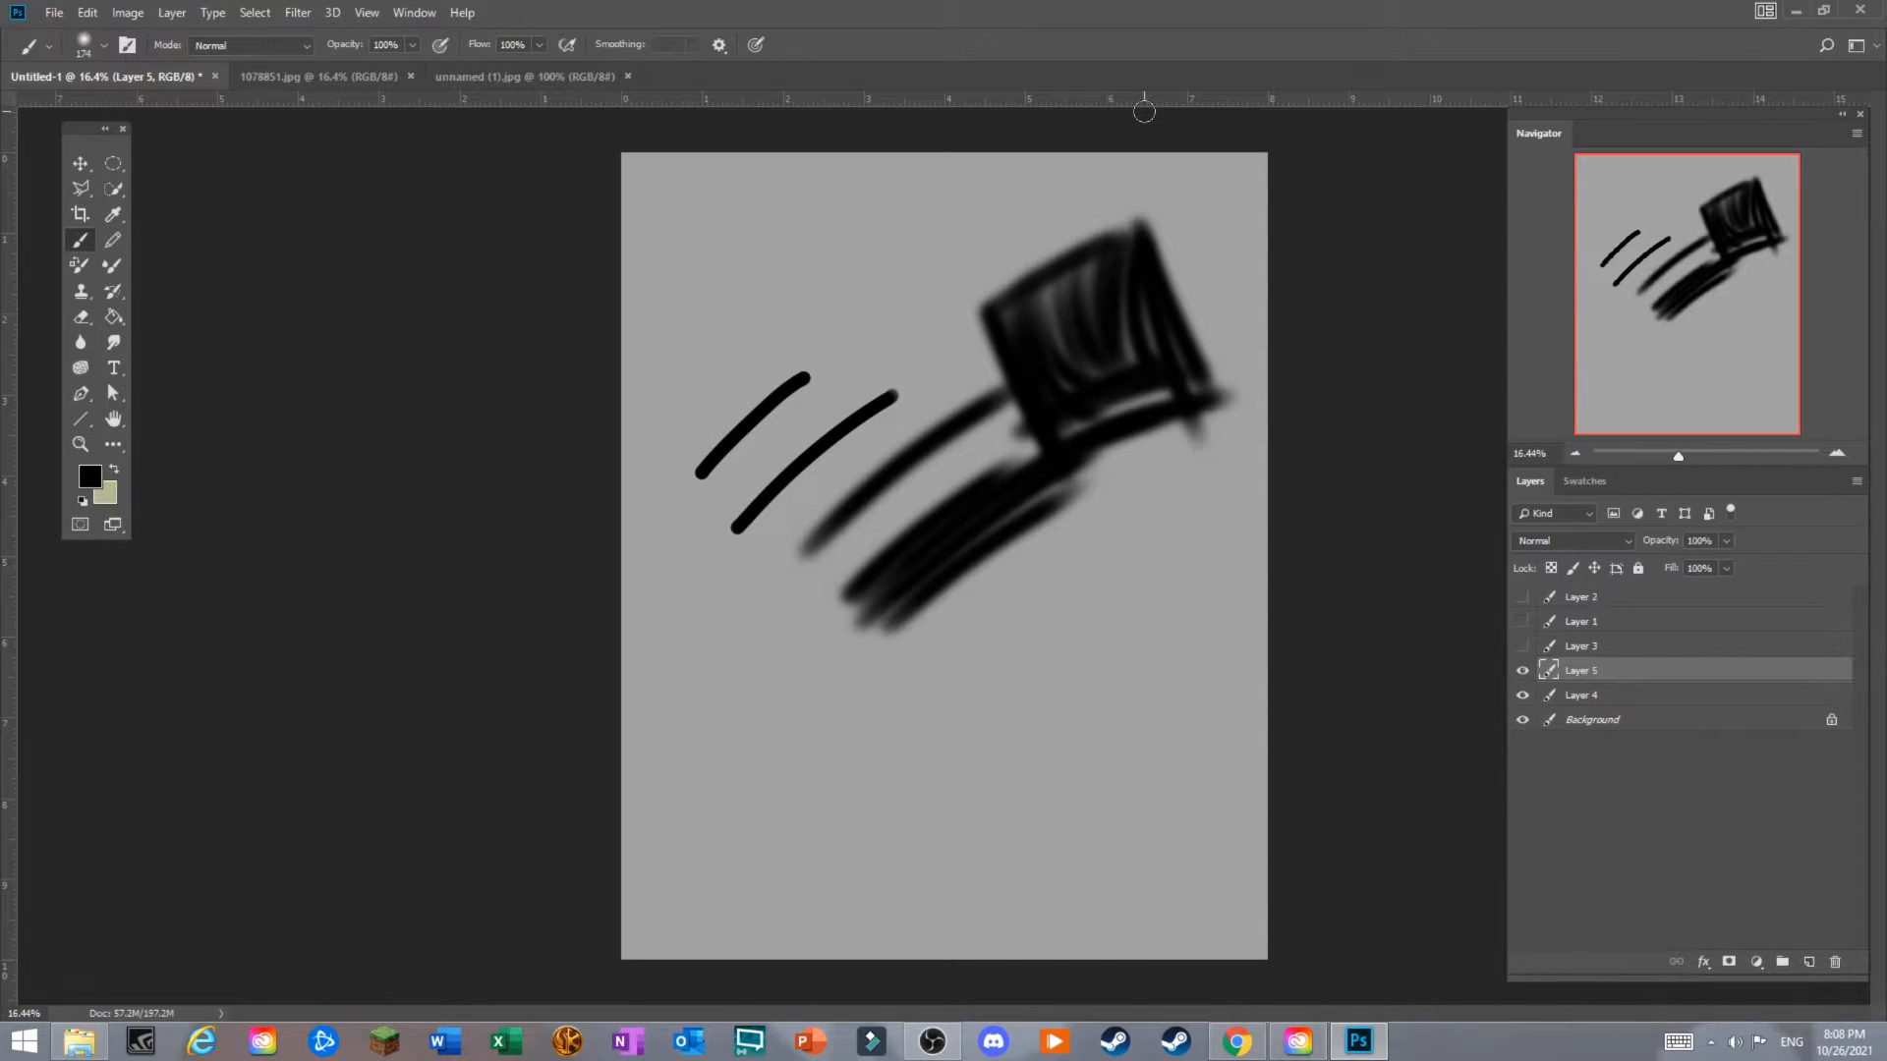
# Delete the layer holding the sample strokes and toggle Layer 4's visibility off and on to check it.
pyautogui.click(1830, 965)
pyautogui.click(851, 388)
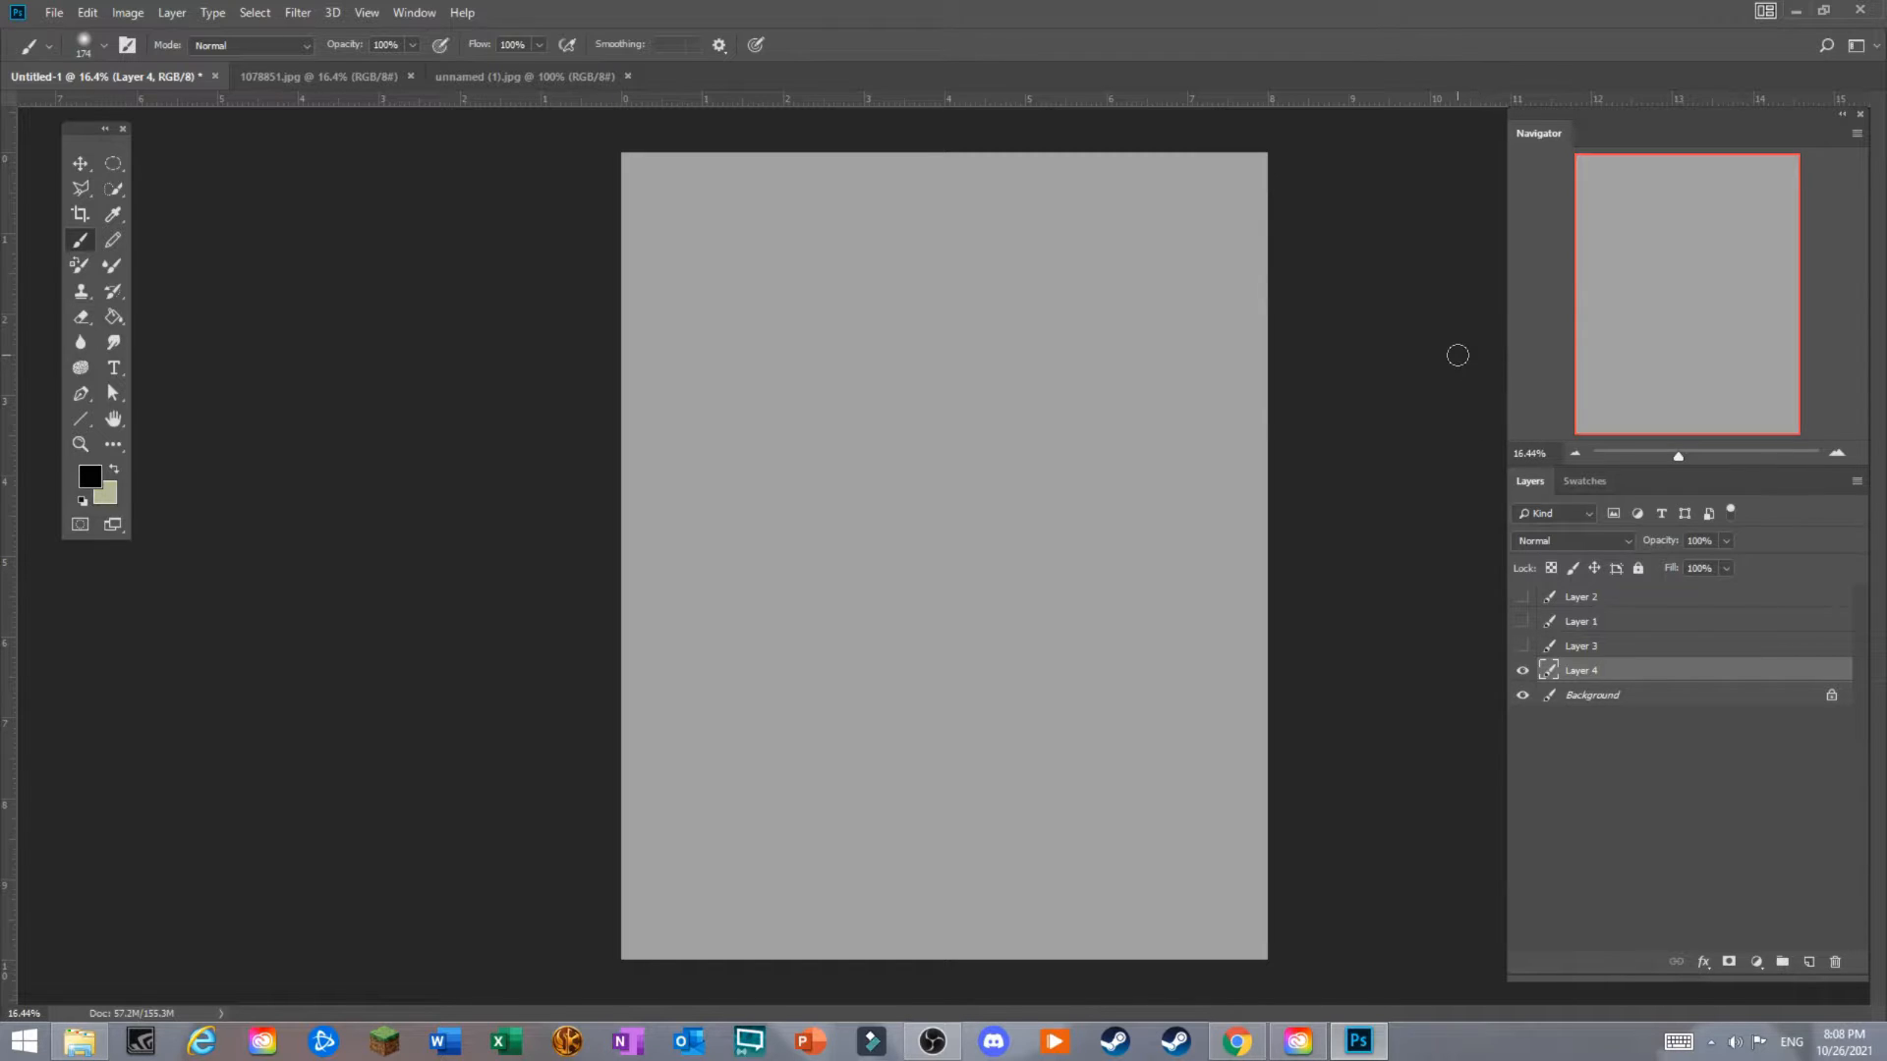
pyautogui.click(1522, 671)
pyautogui.click(1522, 671)
# Add a new layer above Layer 4 and draw a circular marquee selection in the canvas's upper-left area.
pyautogui.click(1808, 962)
pyautogui.click(113, 163)
pyautogui.moveTo(707, 307); pyautogui.dragTo(883, 483)
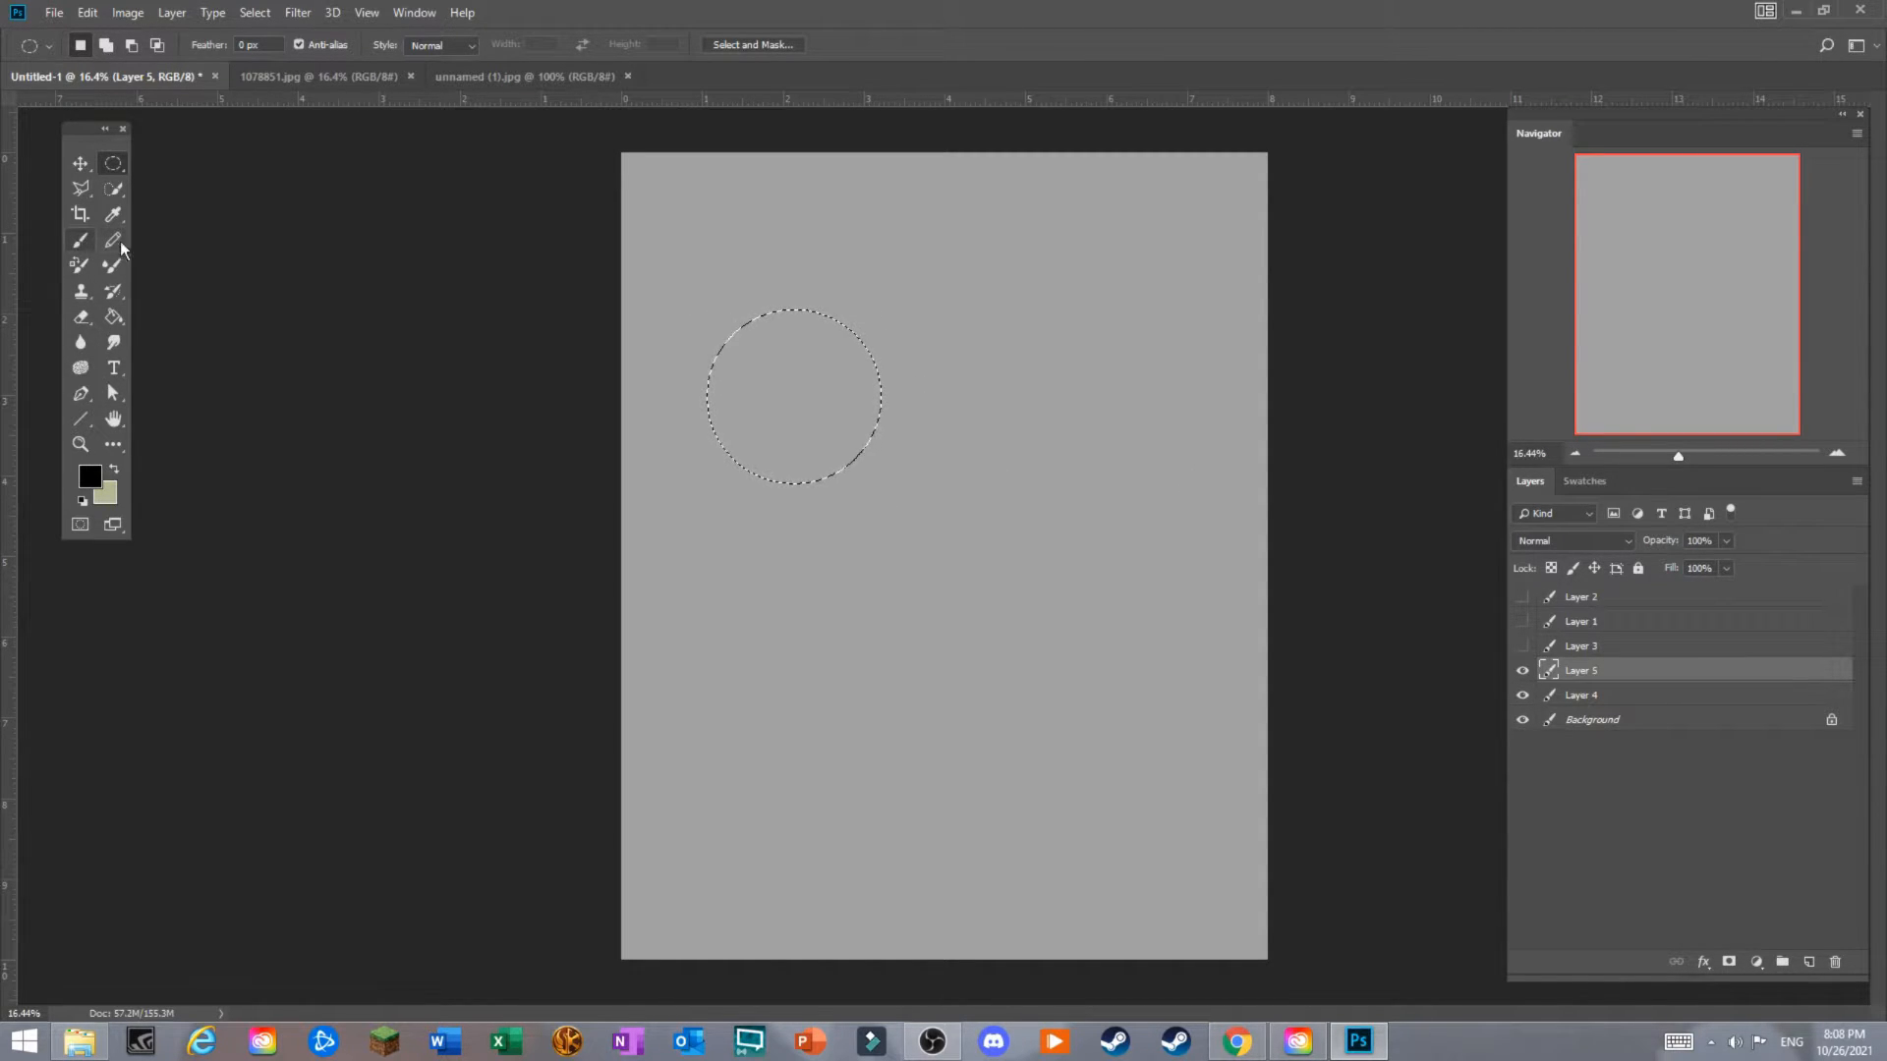
# Set the Air Brush size to 432 px and shade the lower-left part of the circular selection in black.
pyautogui.click(83, 240)
pyautogui.rightClick(881, 194)
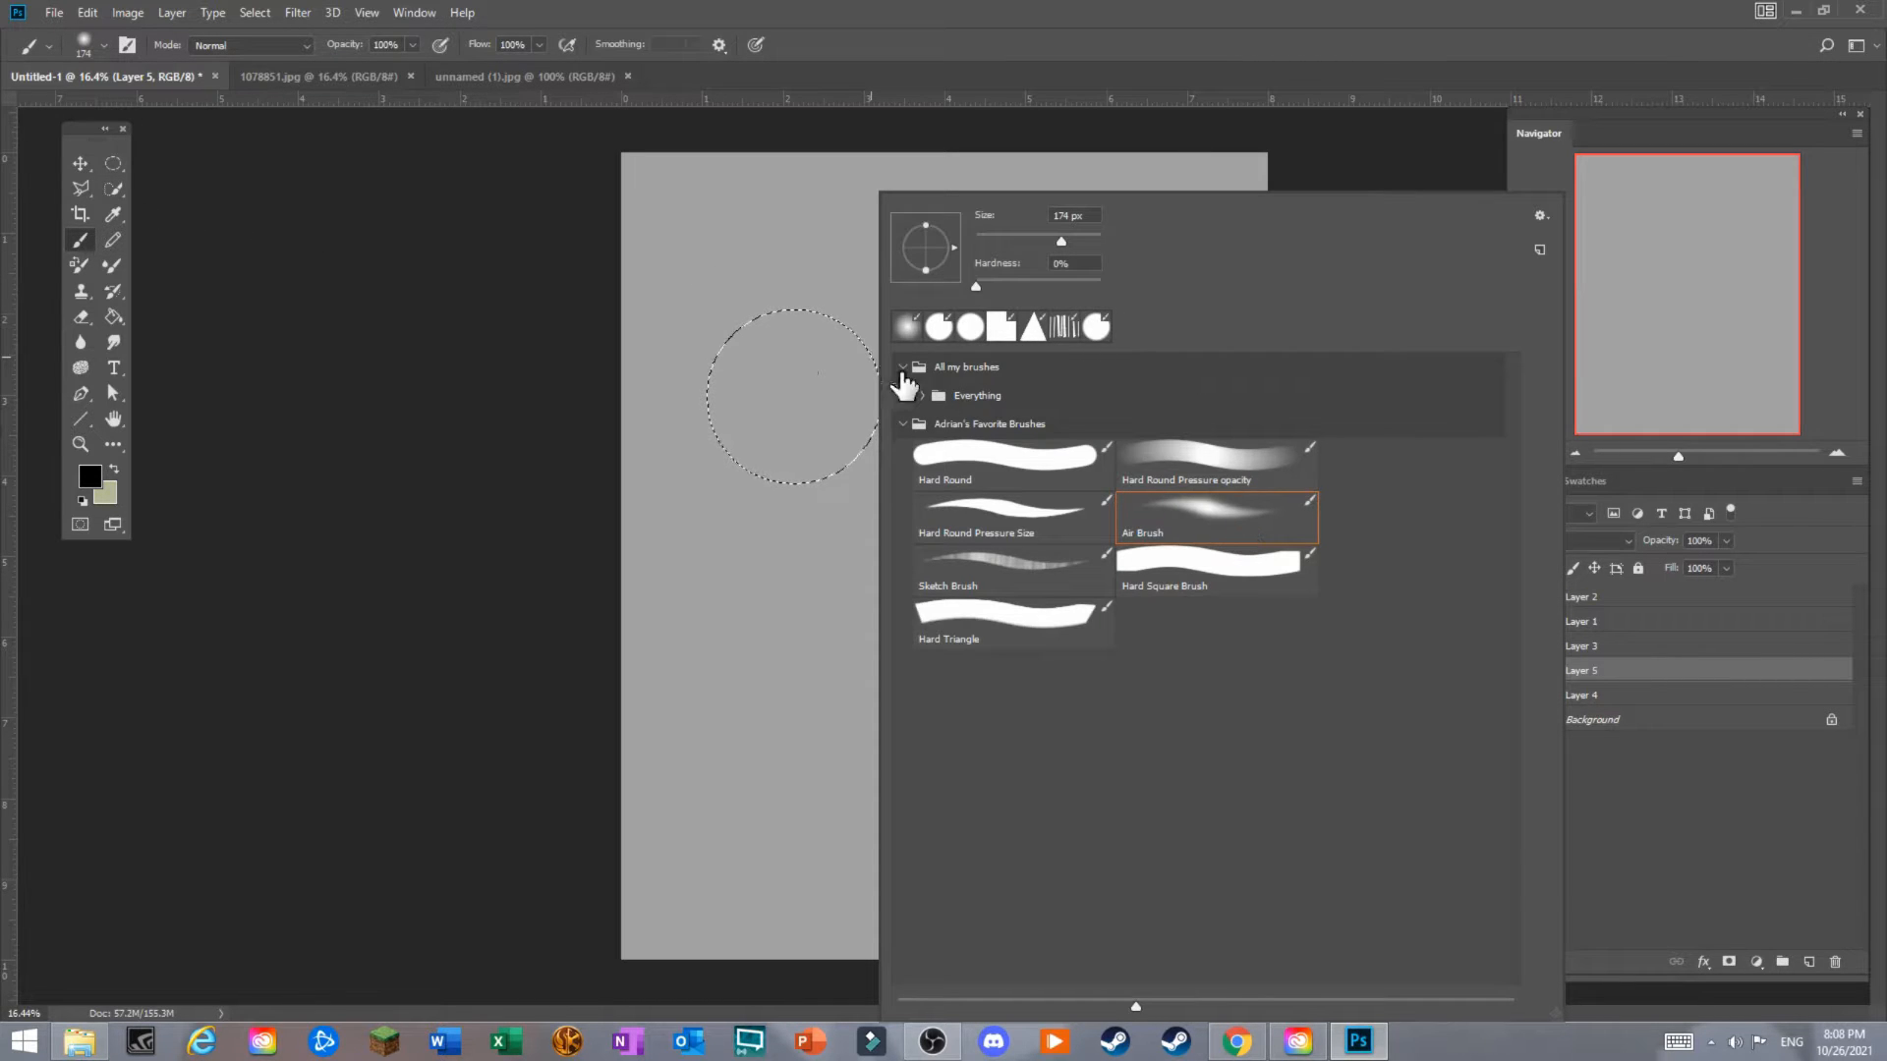
pyautogui.moveTo(1061, 241); pyautogui.dragTo(1082, 240)
pyautogui.moveTo(710, 354)
pyautogui.mouseDown()
pyautogui.moveTo(825, 497)
pyautogui.moveTo(864, 481)
pyautogui.mouseUp()
pyautogui.moveTo(764, 389); pyautogui.dragTo(647, 341)
pyautogui.moveTo(631, 314); pyautogui.dragTo(641, 335)
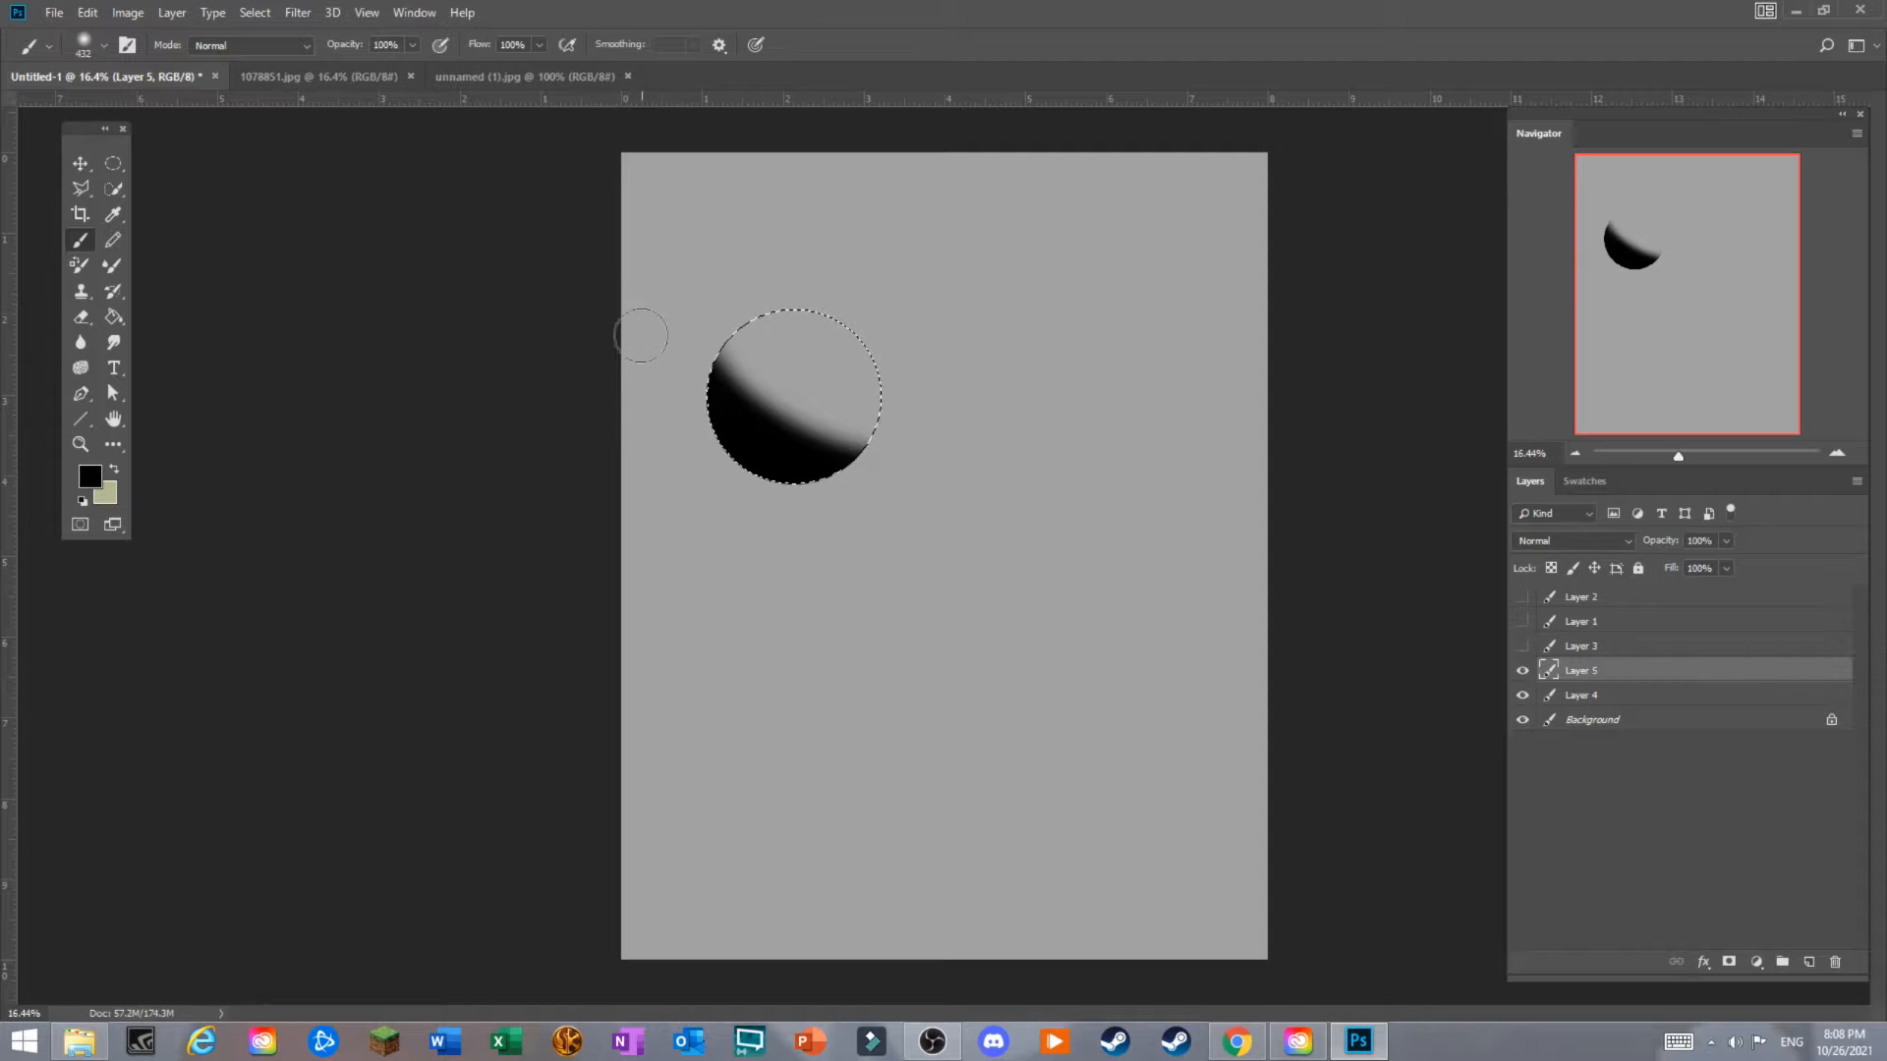
# Set the Air Brush opacity to 51%, sample gray from the shadow's edge and shade the unpainted part of the circle.
pyautogui.click(414, 45)
pyautogui.click(356, 71)
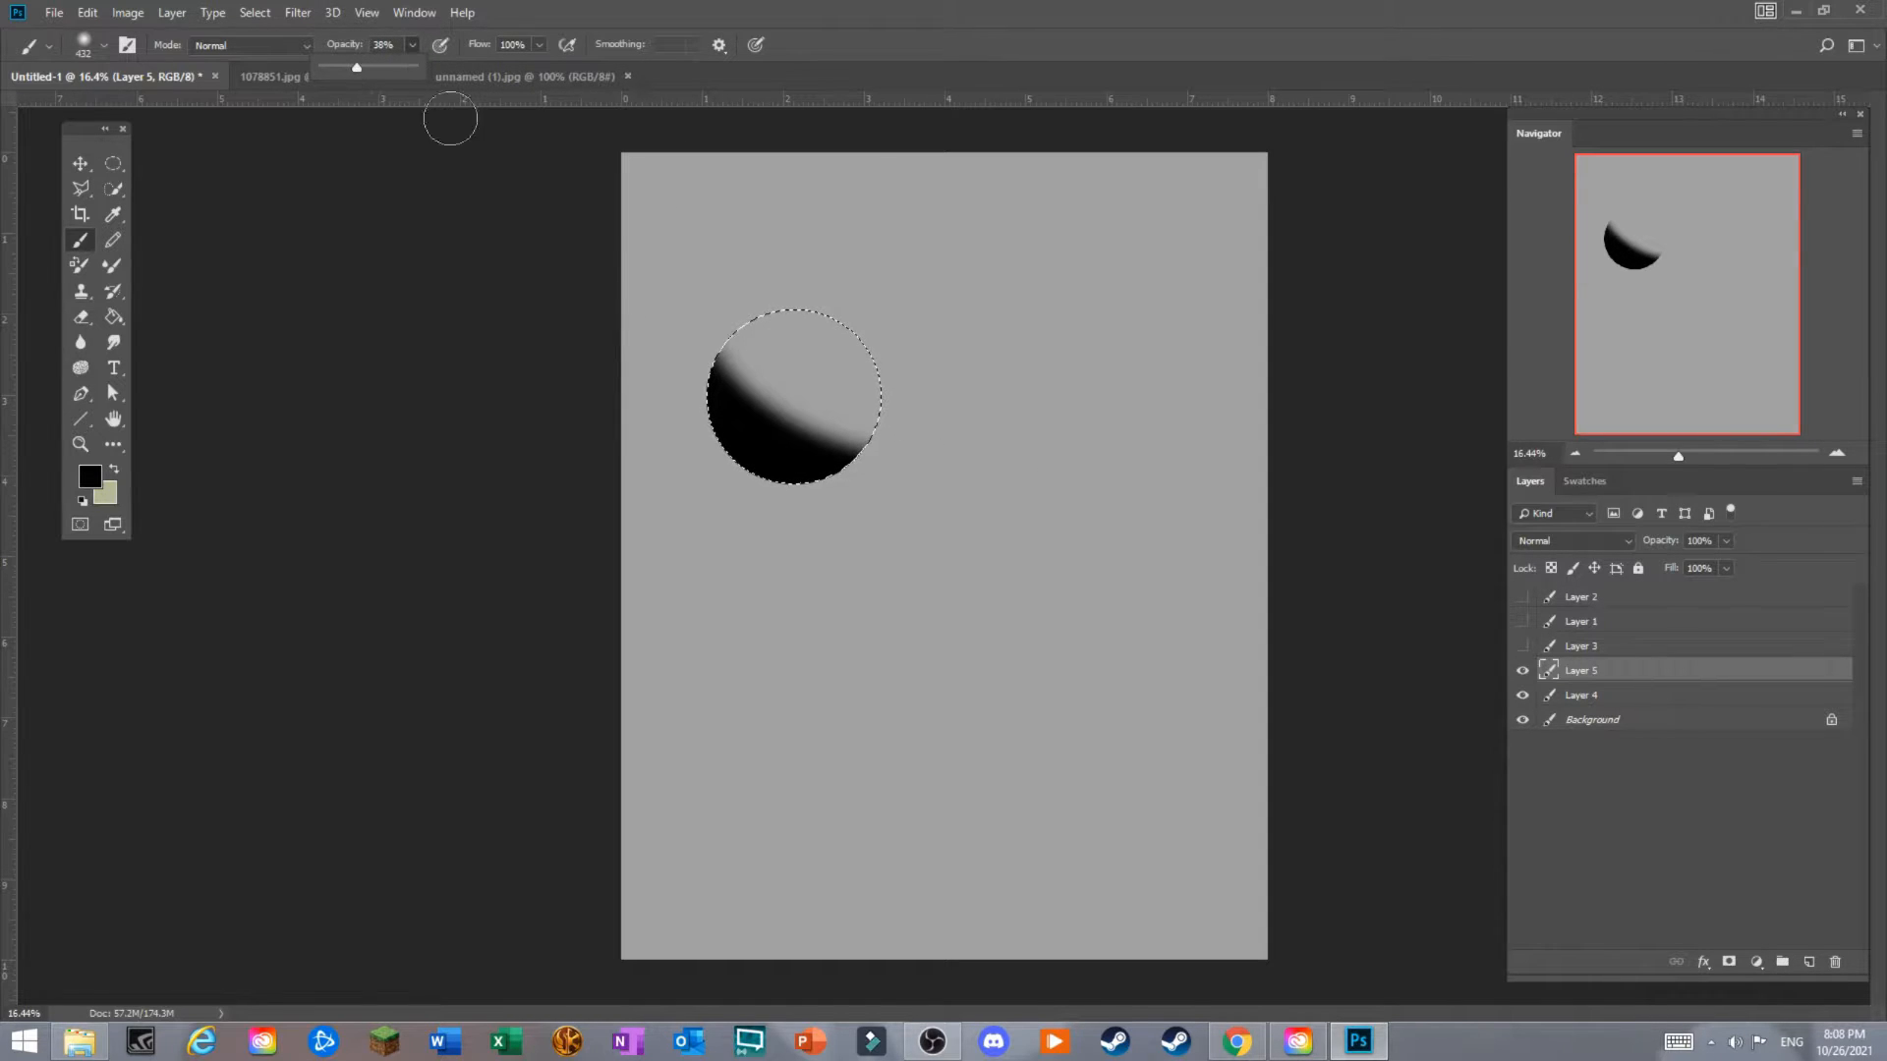
pyautogui.click(368, 70)
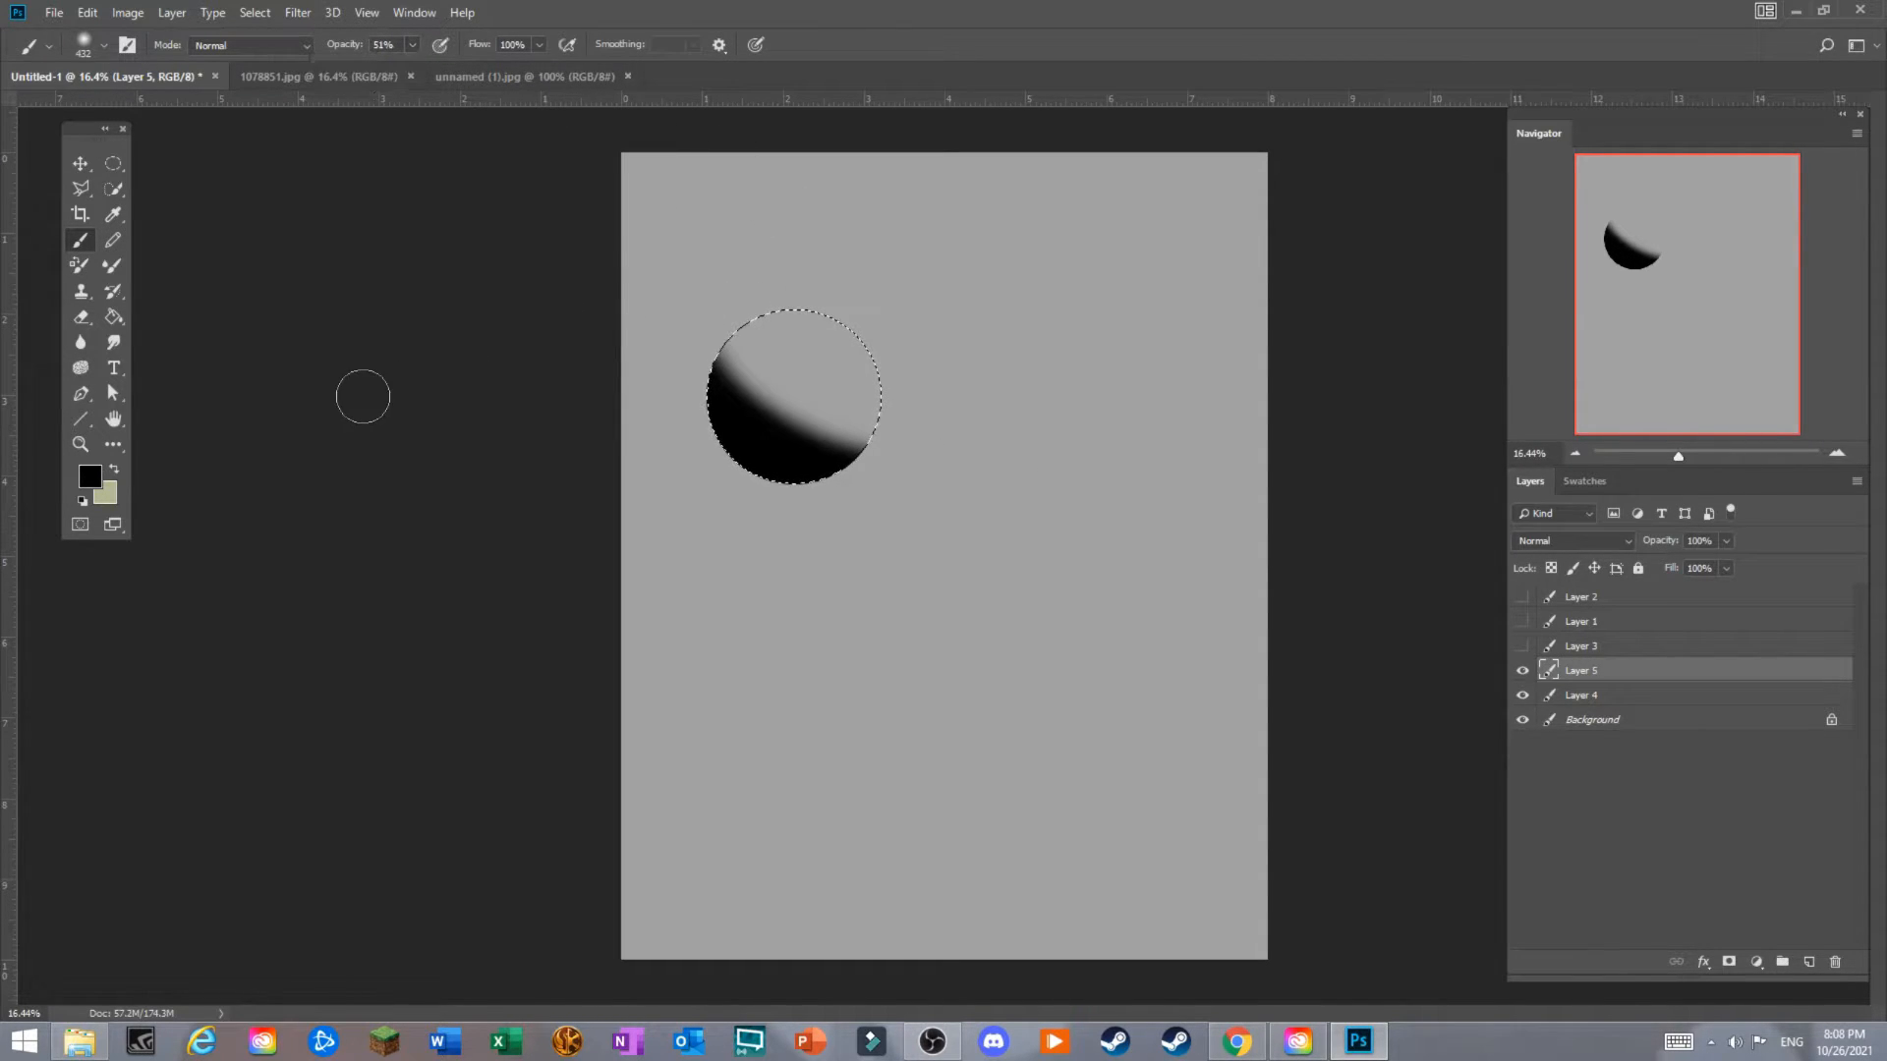
pyautogui.click(113, 214)
pyautogui.click(766, 374)
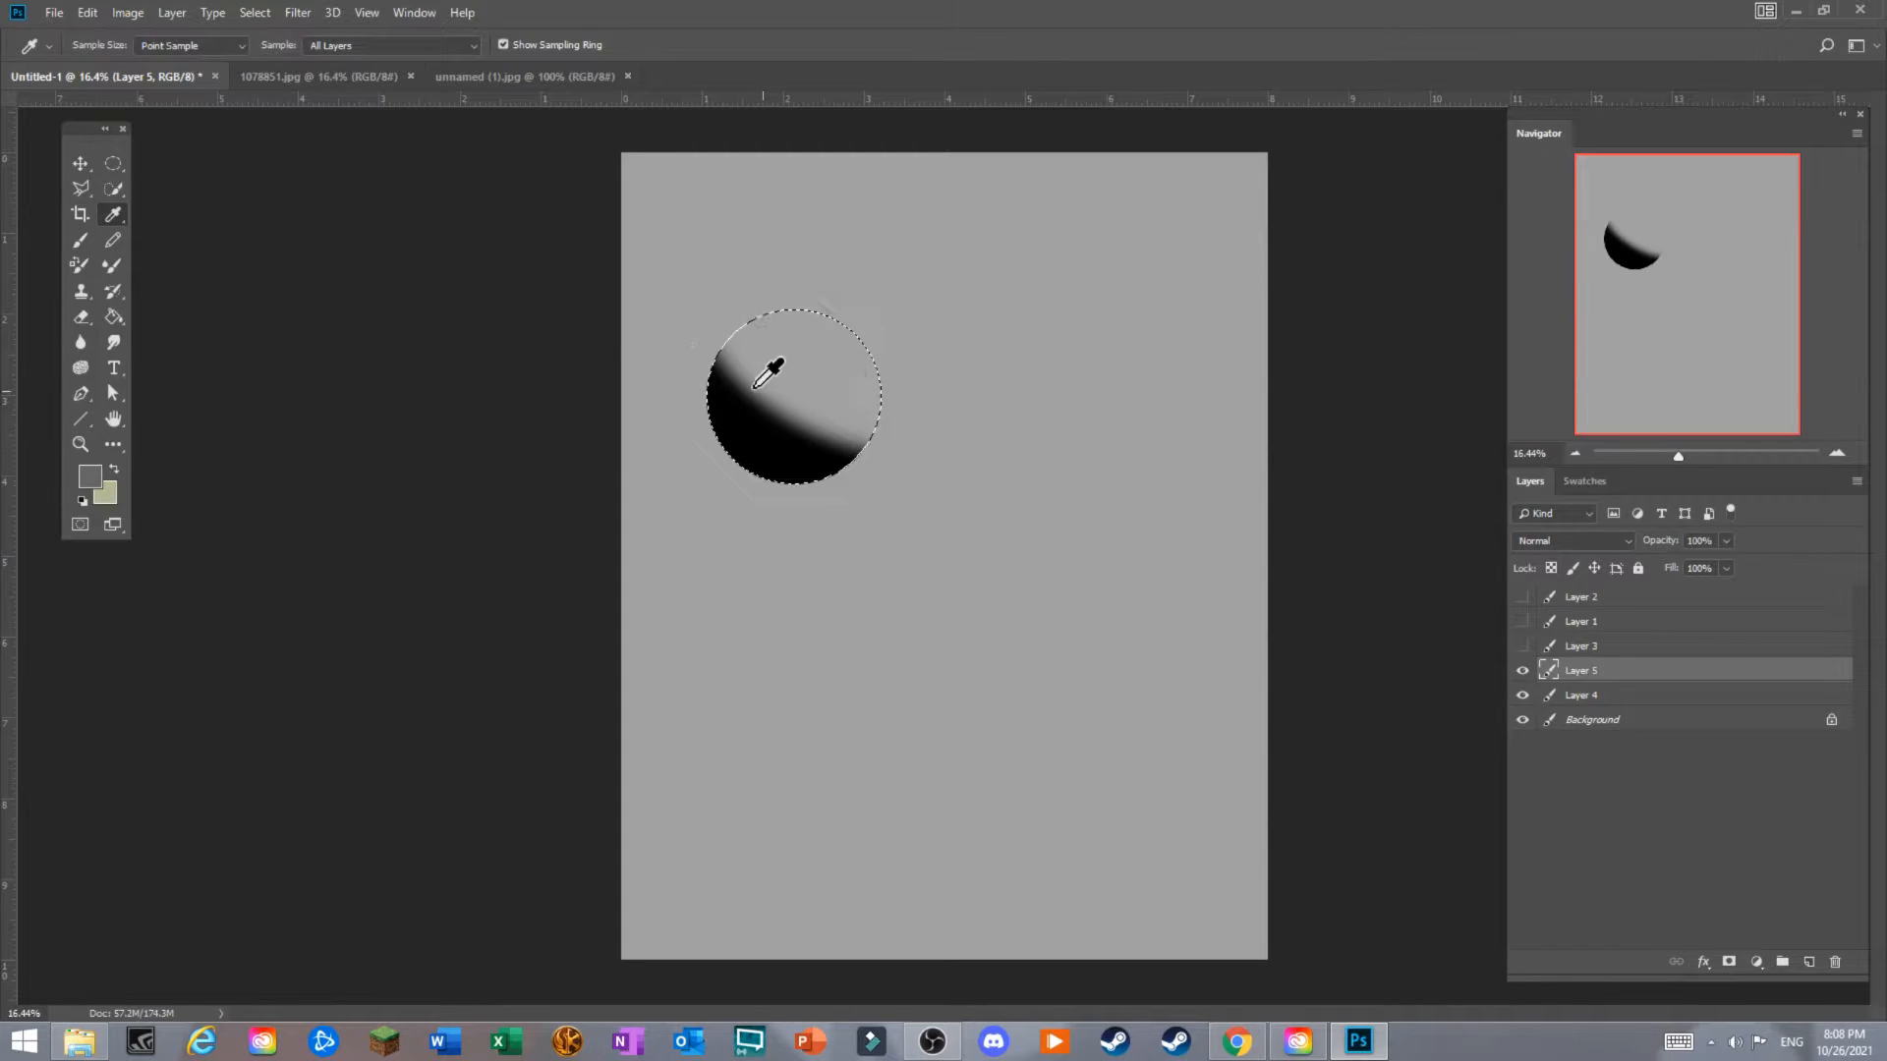
pyautogui.click(86, 238)
pyautogui.moveTo(745, 325); pyautogui.dragTo(889, 417)
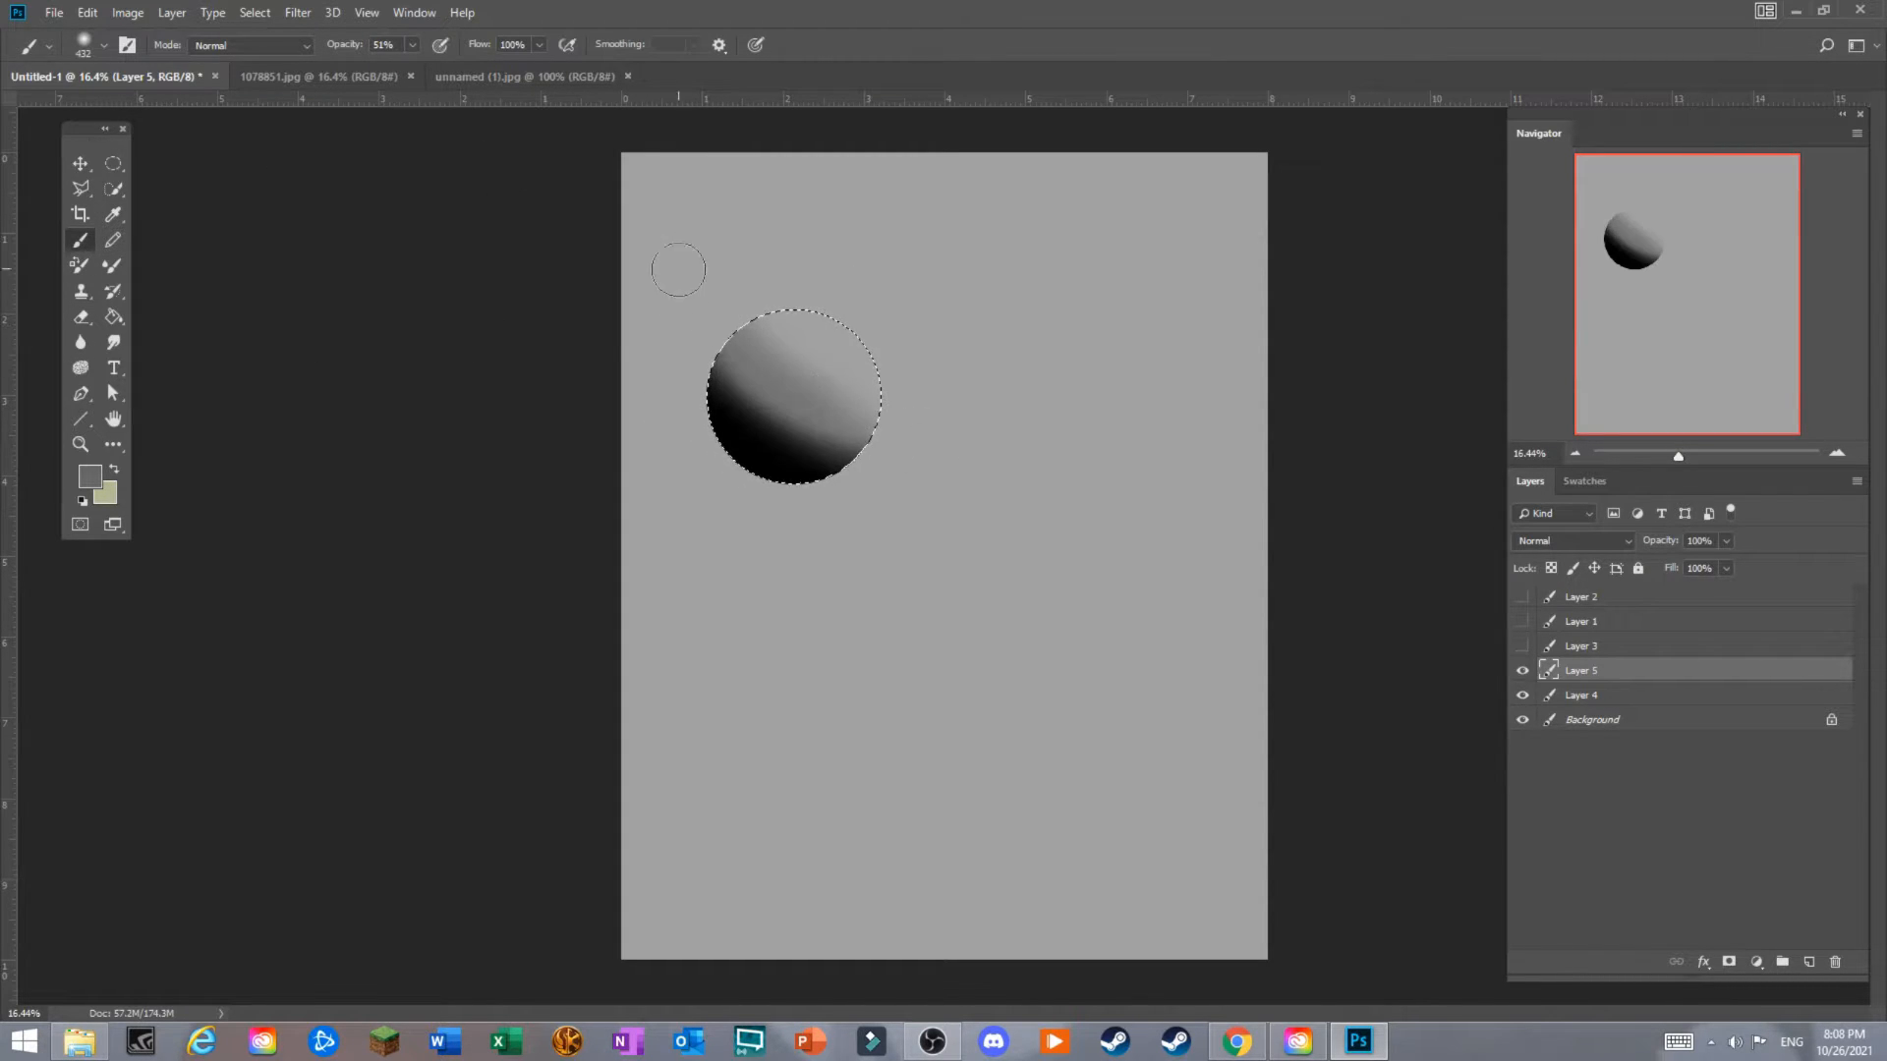
pyautogui.moveTo(704, 252)
pyautogui.mouseDown()
pyautogui.moveTo(929, 448)
pyautogui.moveTo(735, 244)
pyautogui.mouseUp()
pyautogui.moveTo(894, 482); pyautogui.dragTo(713, 398)
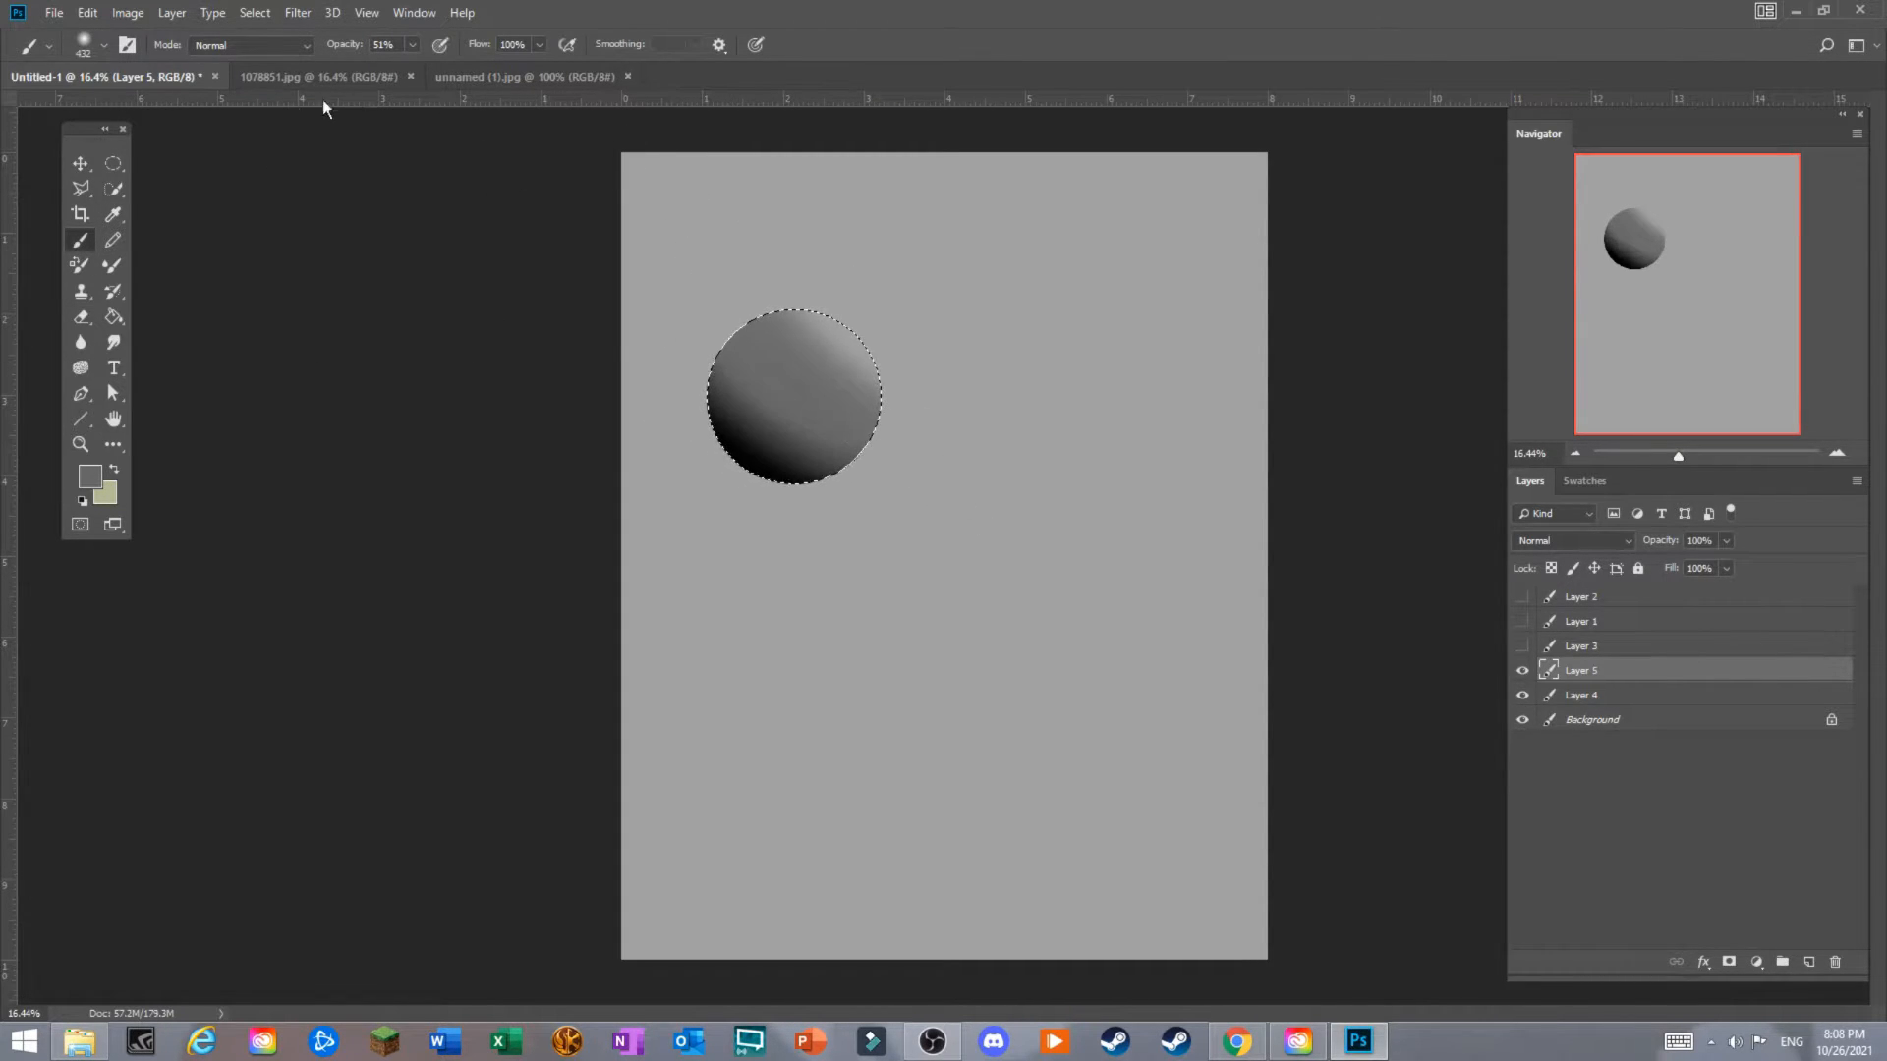
# Sample a darker gray from the sphere's lower right and blend it over the transition into the shadow.
pyautogui.click(115, 214)
pyautogui.click(821, 434)
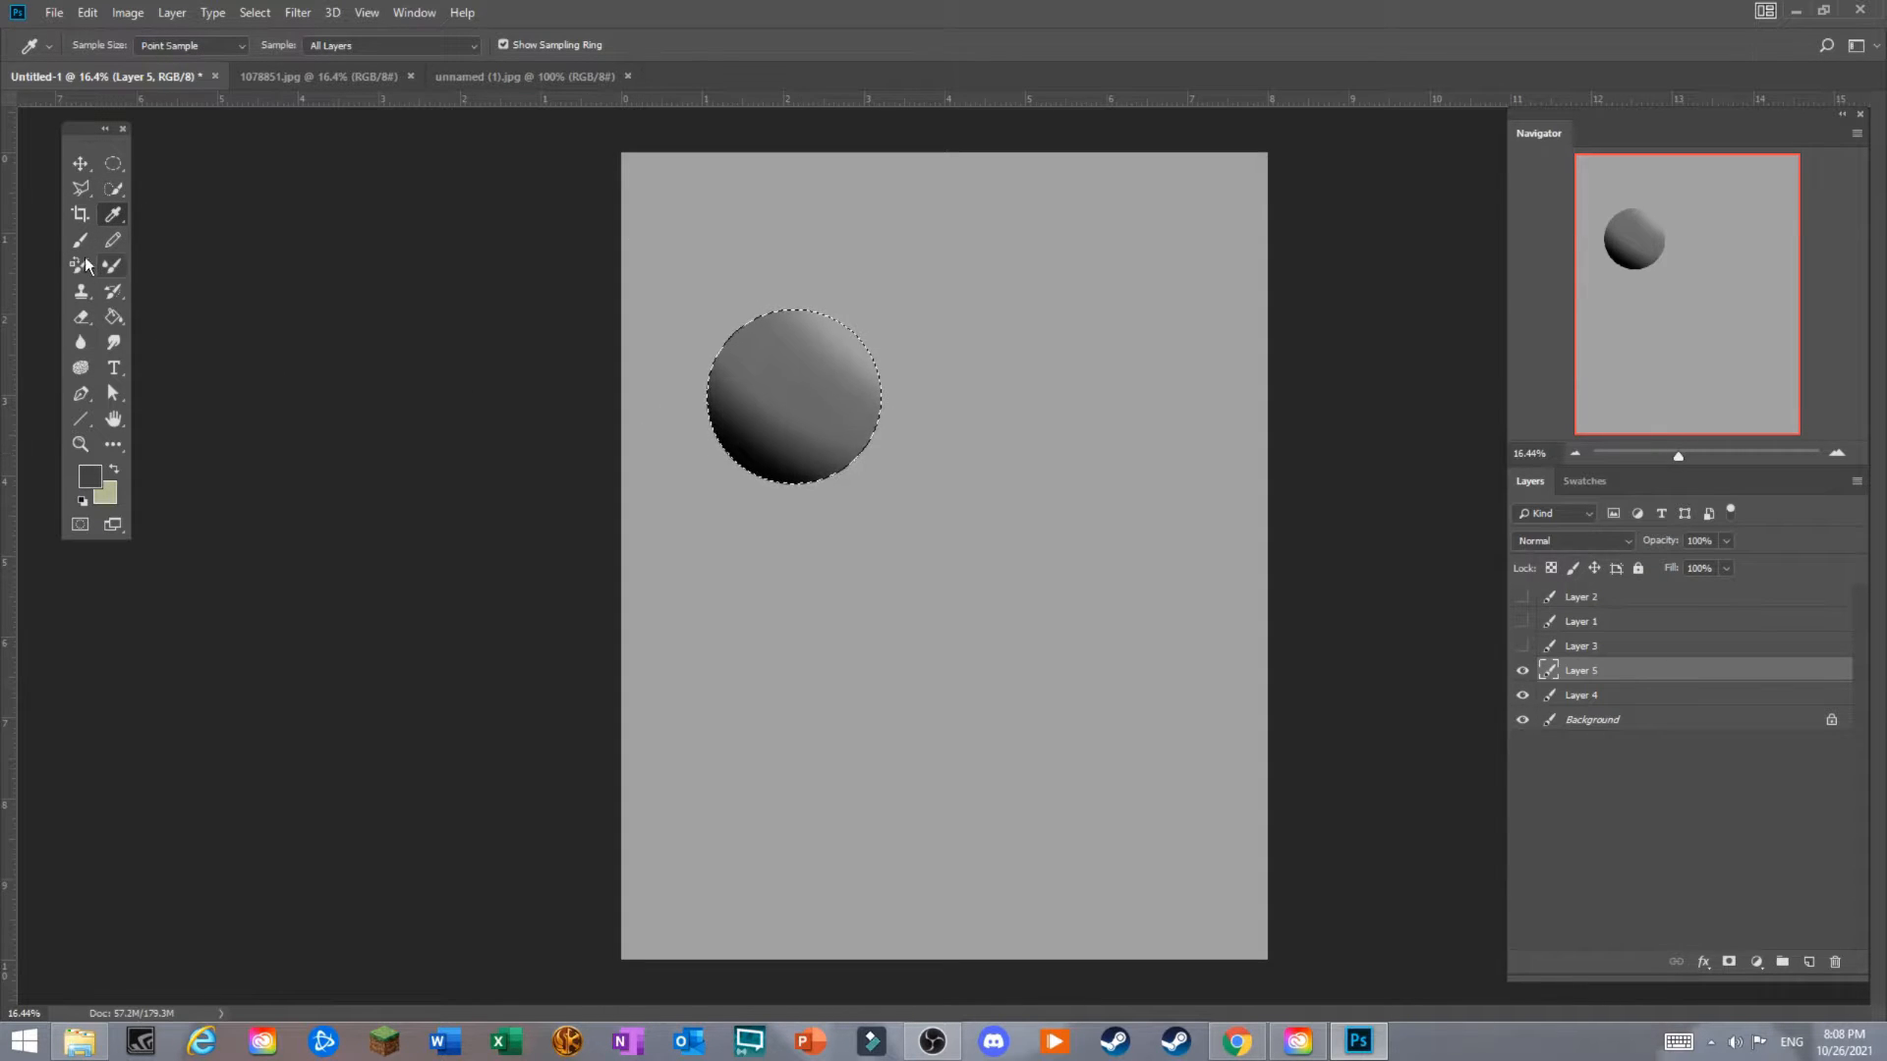
pyautogui.press('b')
pyautogui.moveTo(793, 392); pyautogui.dragTo(732, 386)
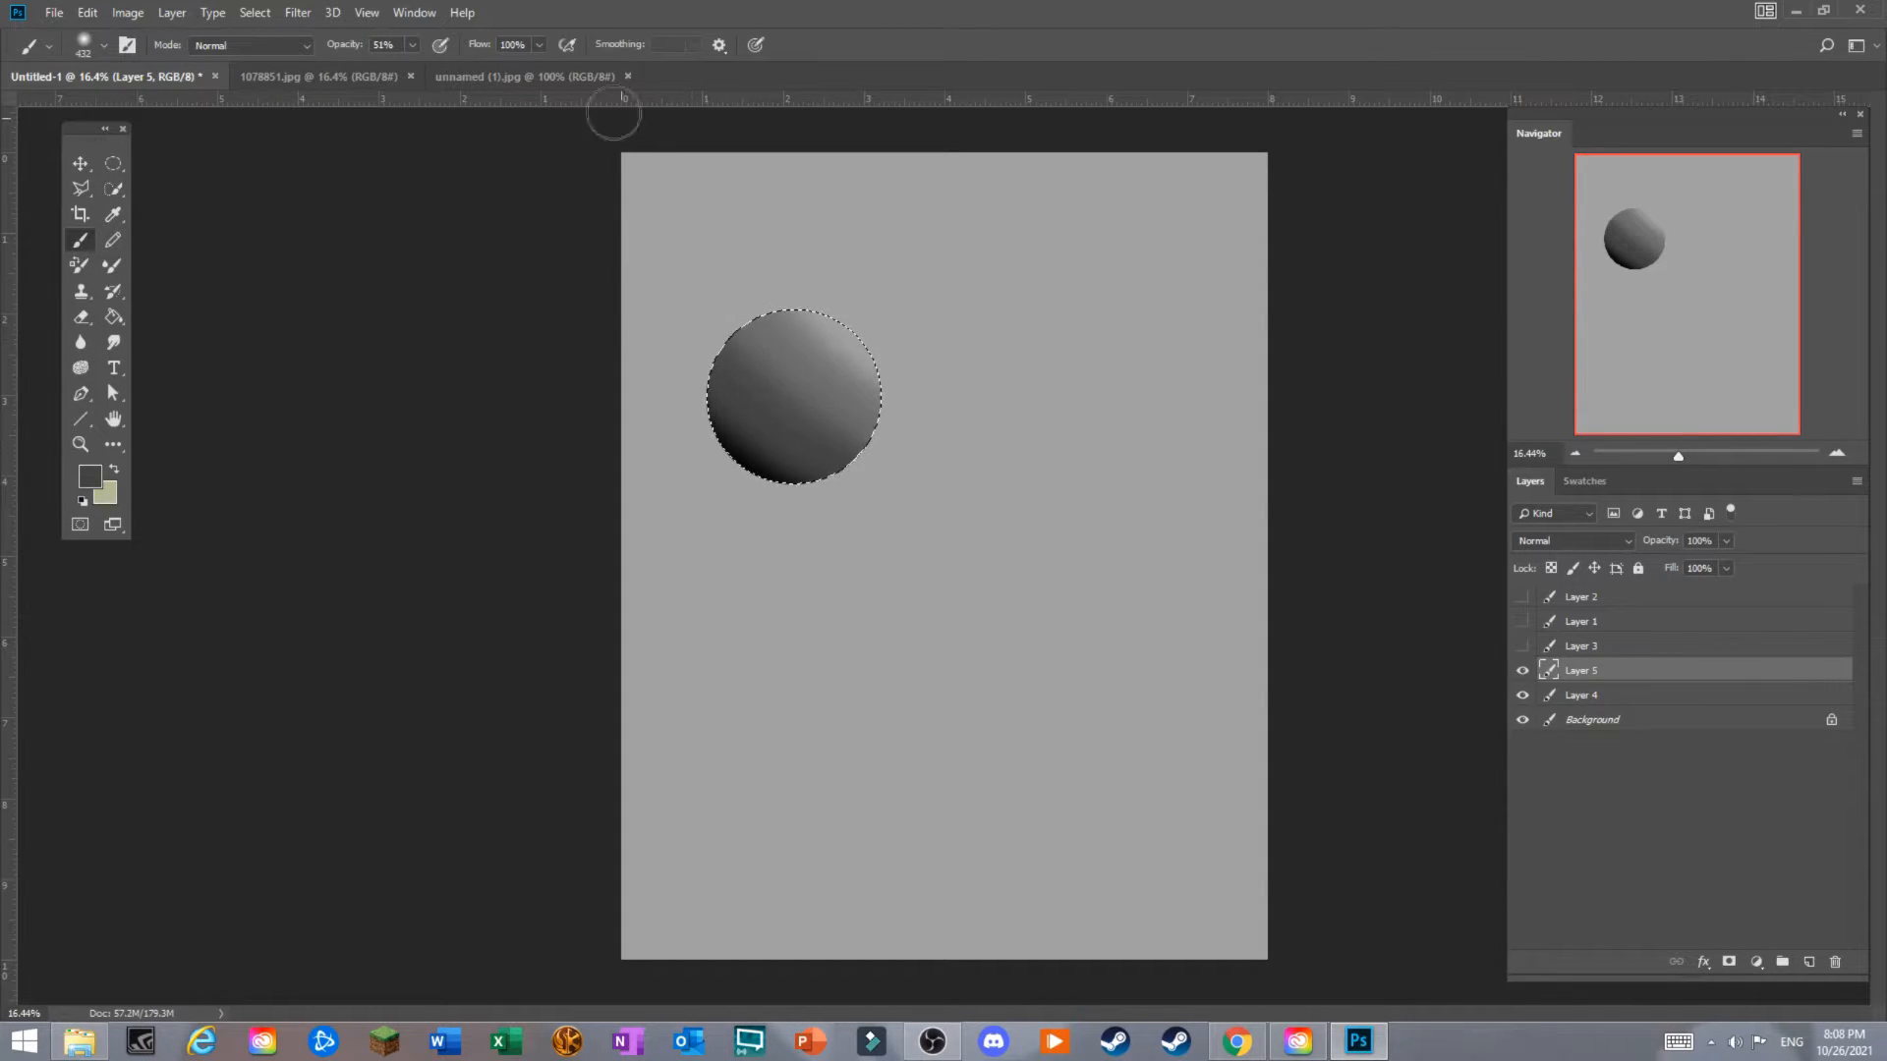
# Sample near-black from the sphere's shadow and widen the soft dark area across its lower-left half.
pyautogui.press('i')
pyautogui.click(762, 461)
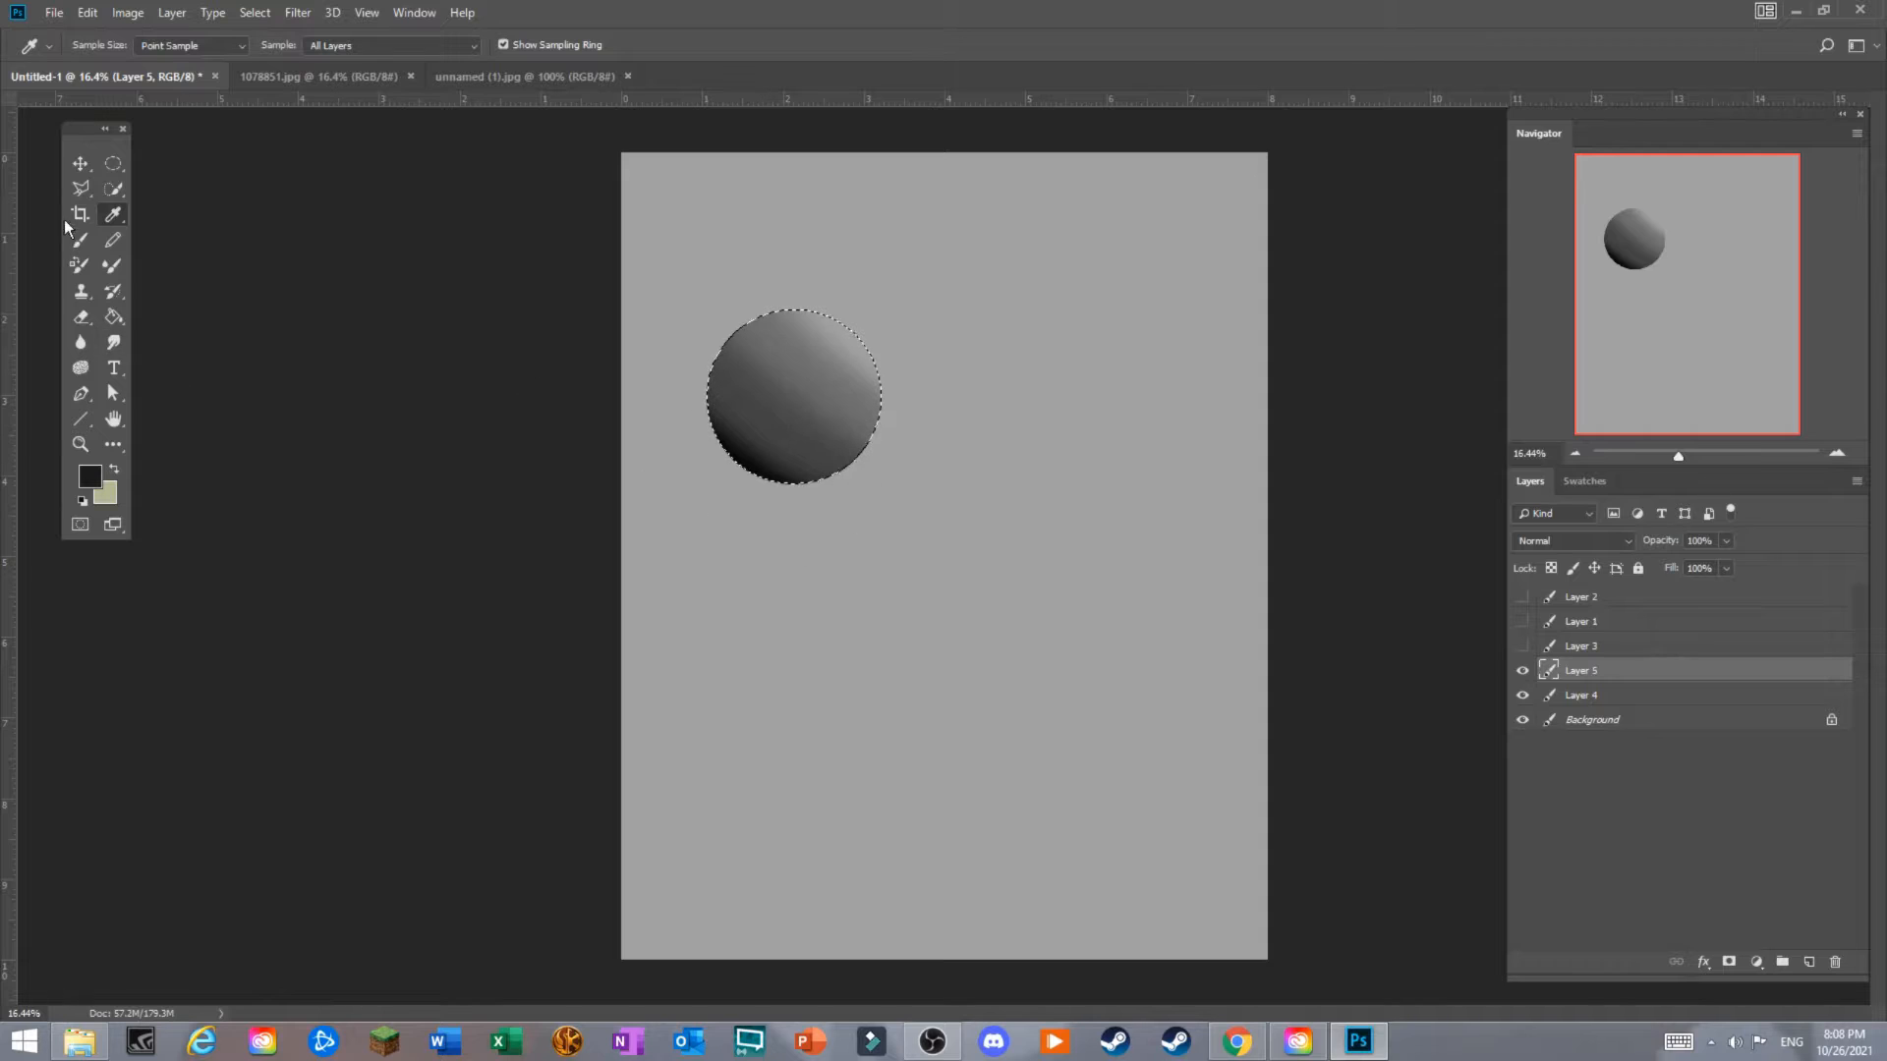
pyautogui.press('b')
pyautogui.moveTo(759, 489); pyautogui.dragTo(799, 415)
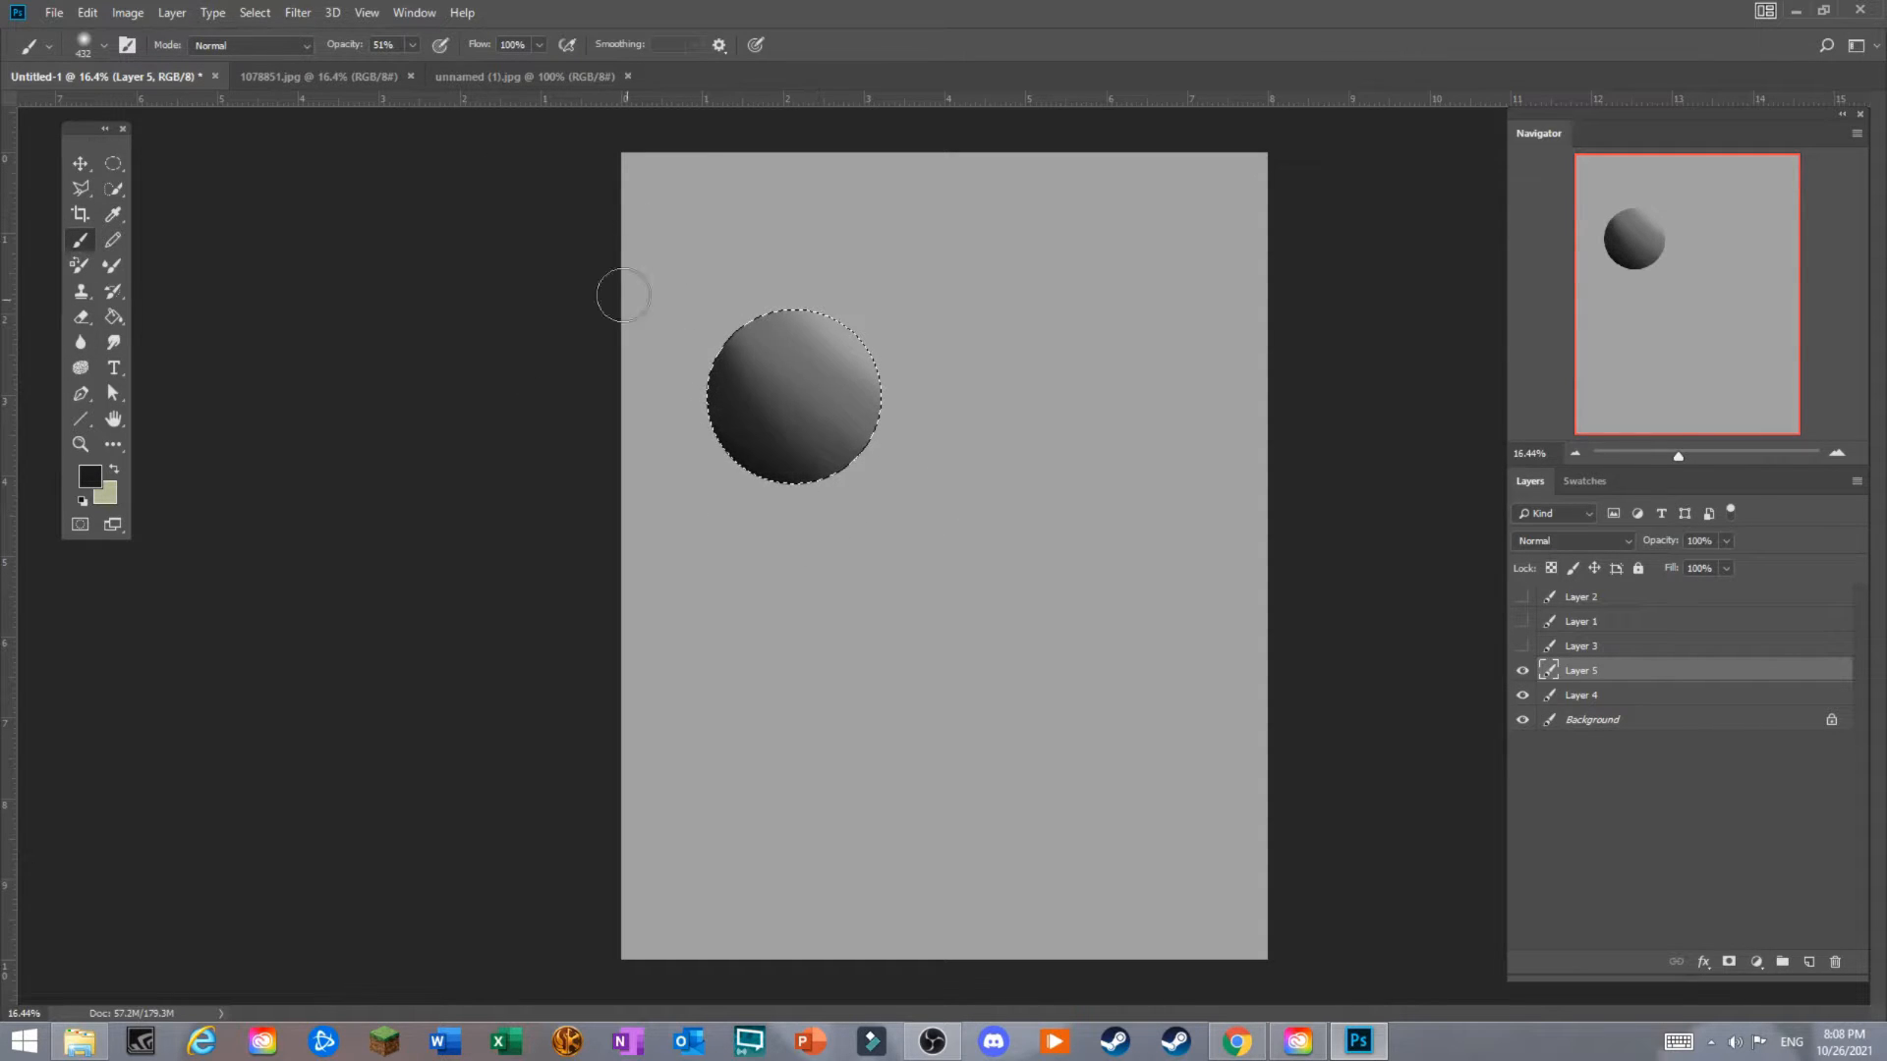
pyautogui.moveTo(682, 285)
pyautogui.mouseDown()
pyautogui.moveTo(956, 543)
pyautogui.moveTo(1040, 522)
pyautogui.mouseUp()
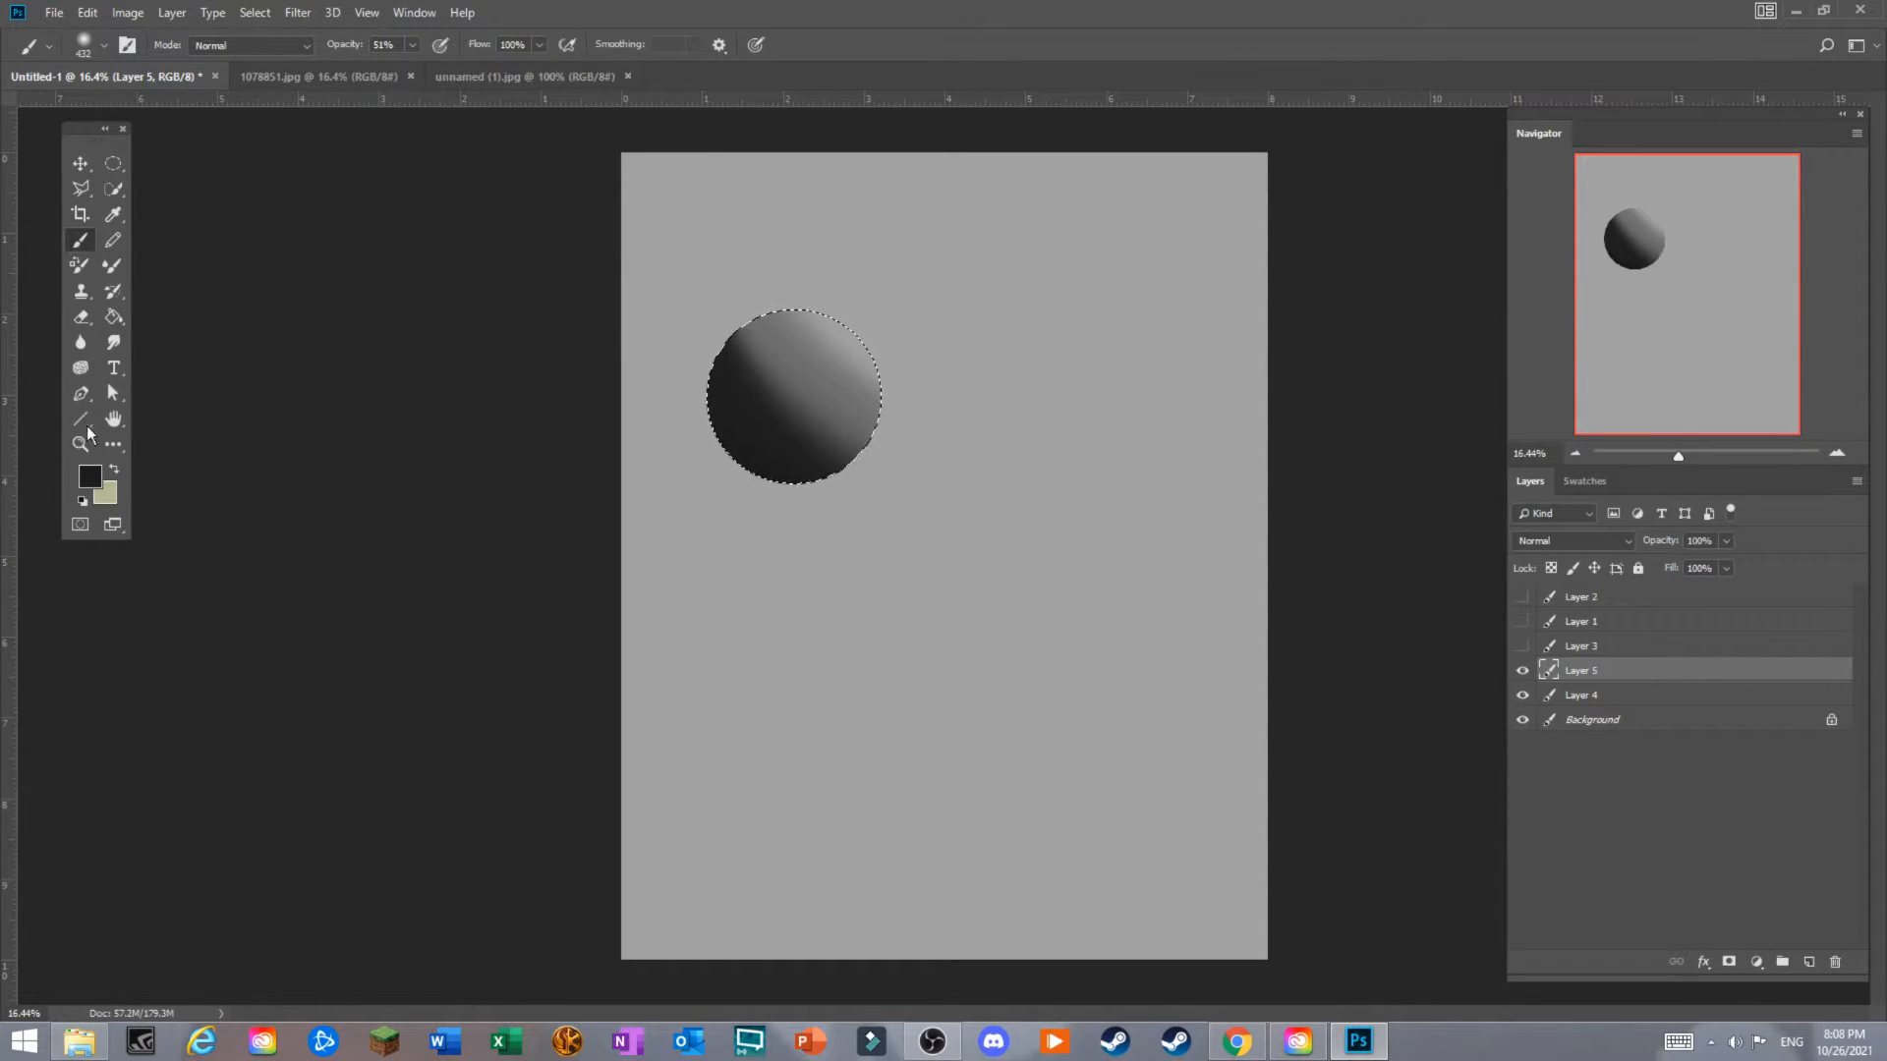
# Set the foreground color to black and deepen the shadow on the sphere's lower left.
pyautogui.click(89, 478)
pyautogui.click(808, 360)
pyautogui.moveTo(771, 416); pyautogui.dragTo(712, 373)
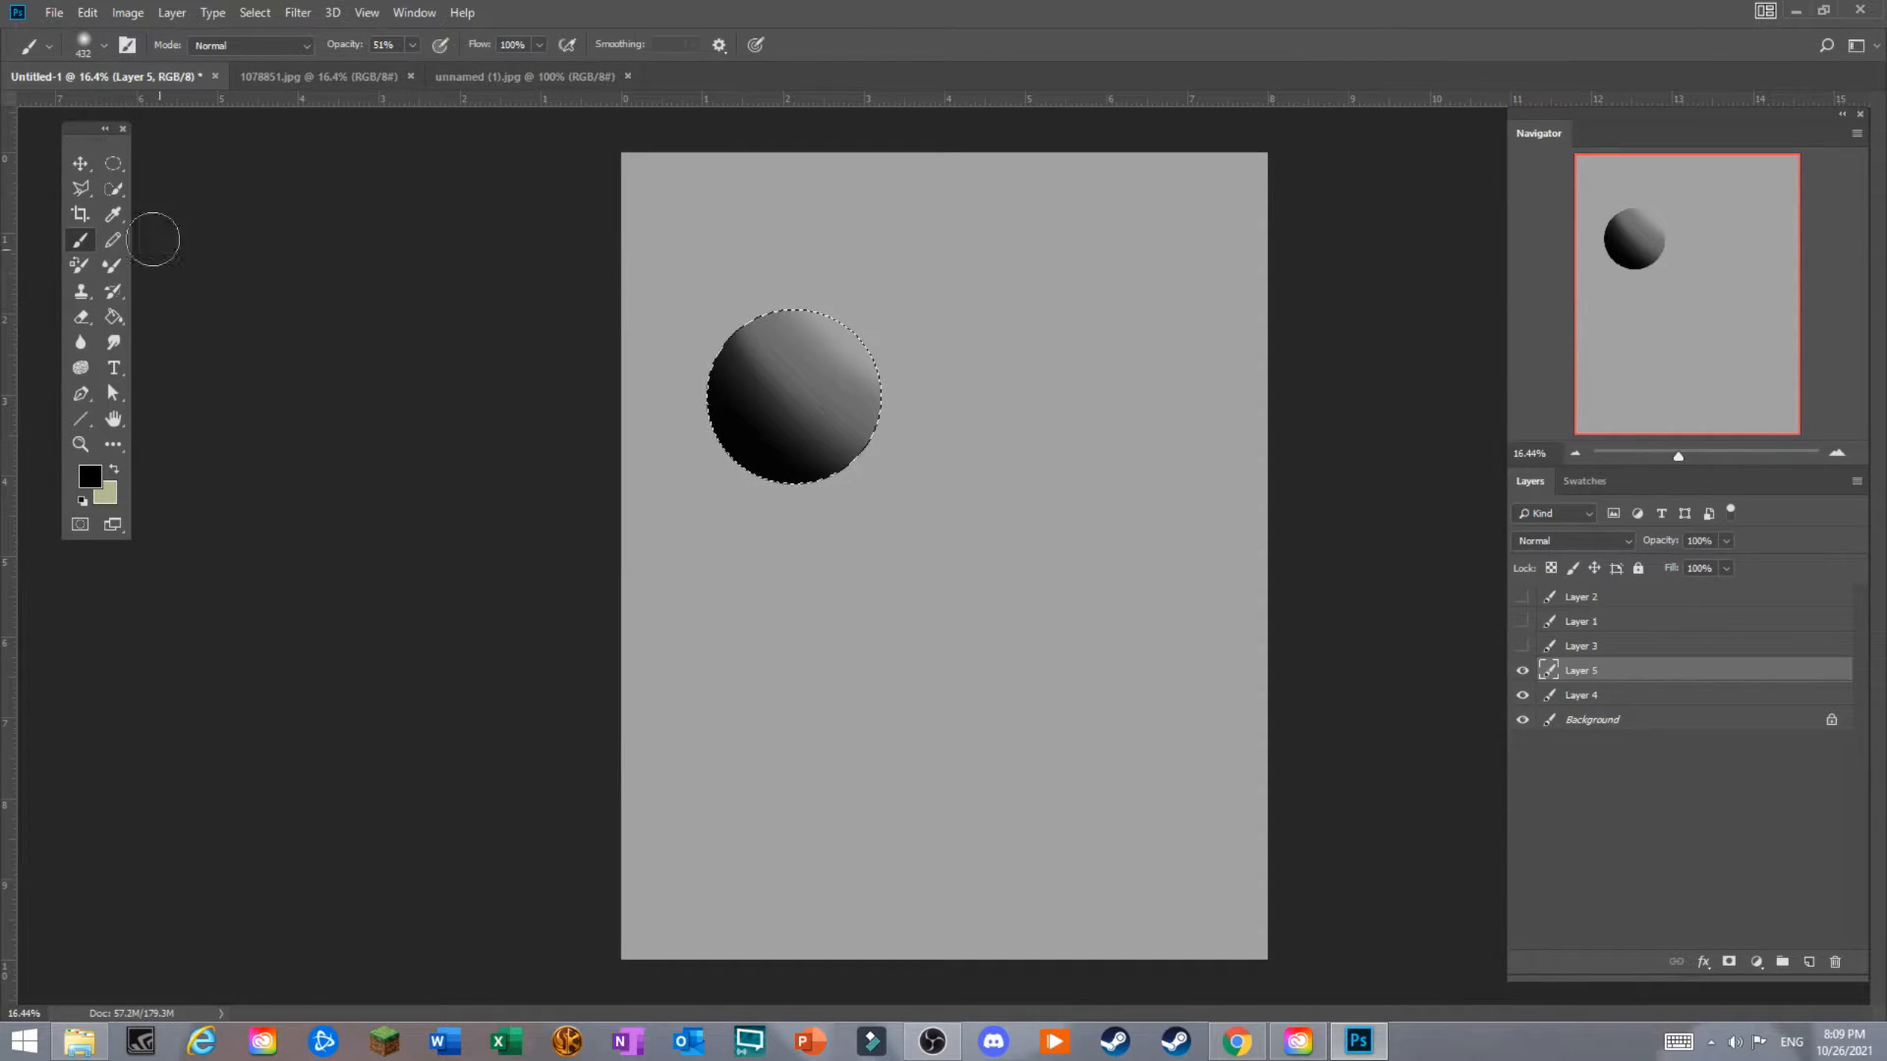
# Sample dark gray from the sphere's center and brush a soft diagonal midtone band along the shadow's edge.
pyautogui.click(113, 214)
pyautogui.click(812, 396)
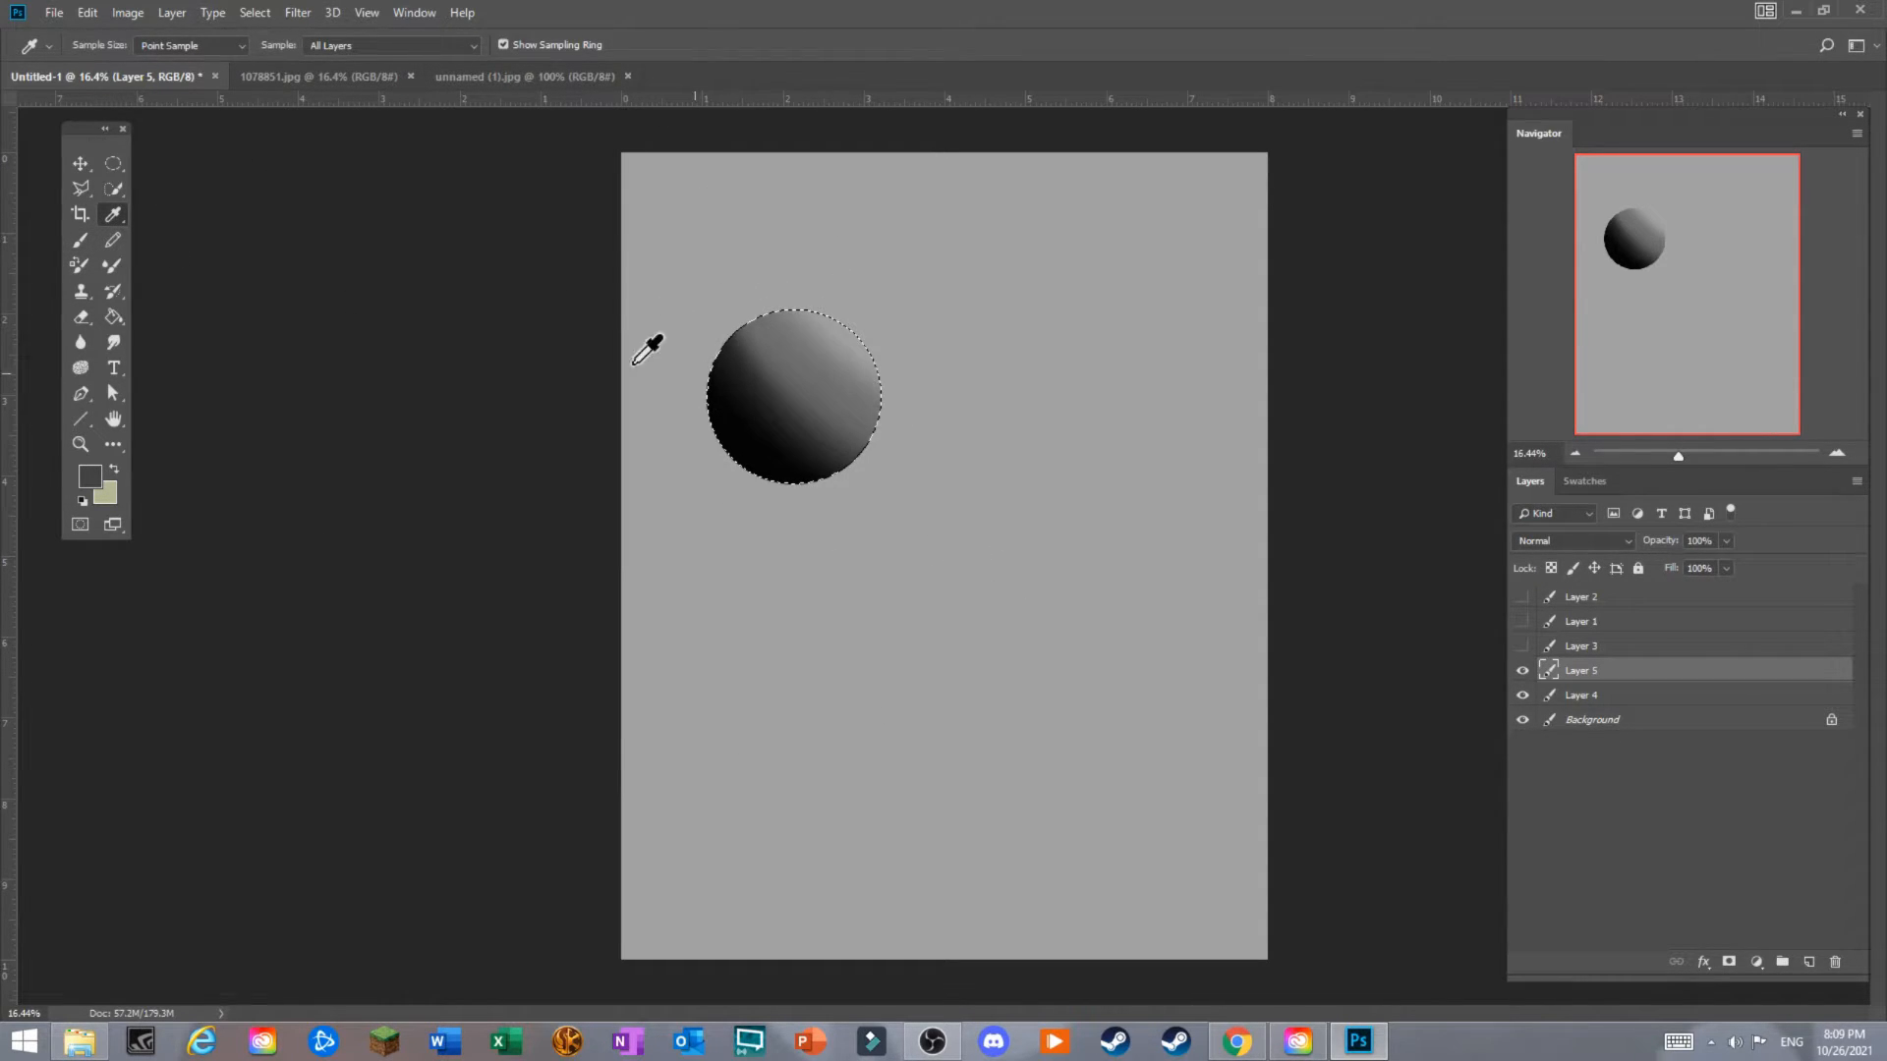
pyautogui.click(81, 240)
pyautogui.moveTo(742, 342)
pyautogui.mouseDown()
pyautogui.moveTo(876, 454)
pyautogui.moveTo(921, 450)
pyautogui.mouseUp()
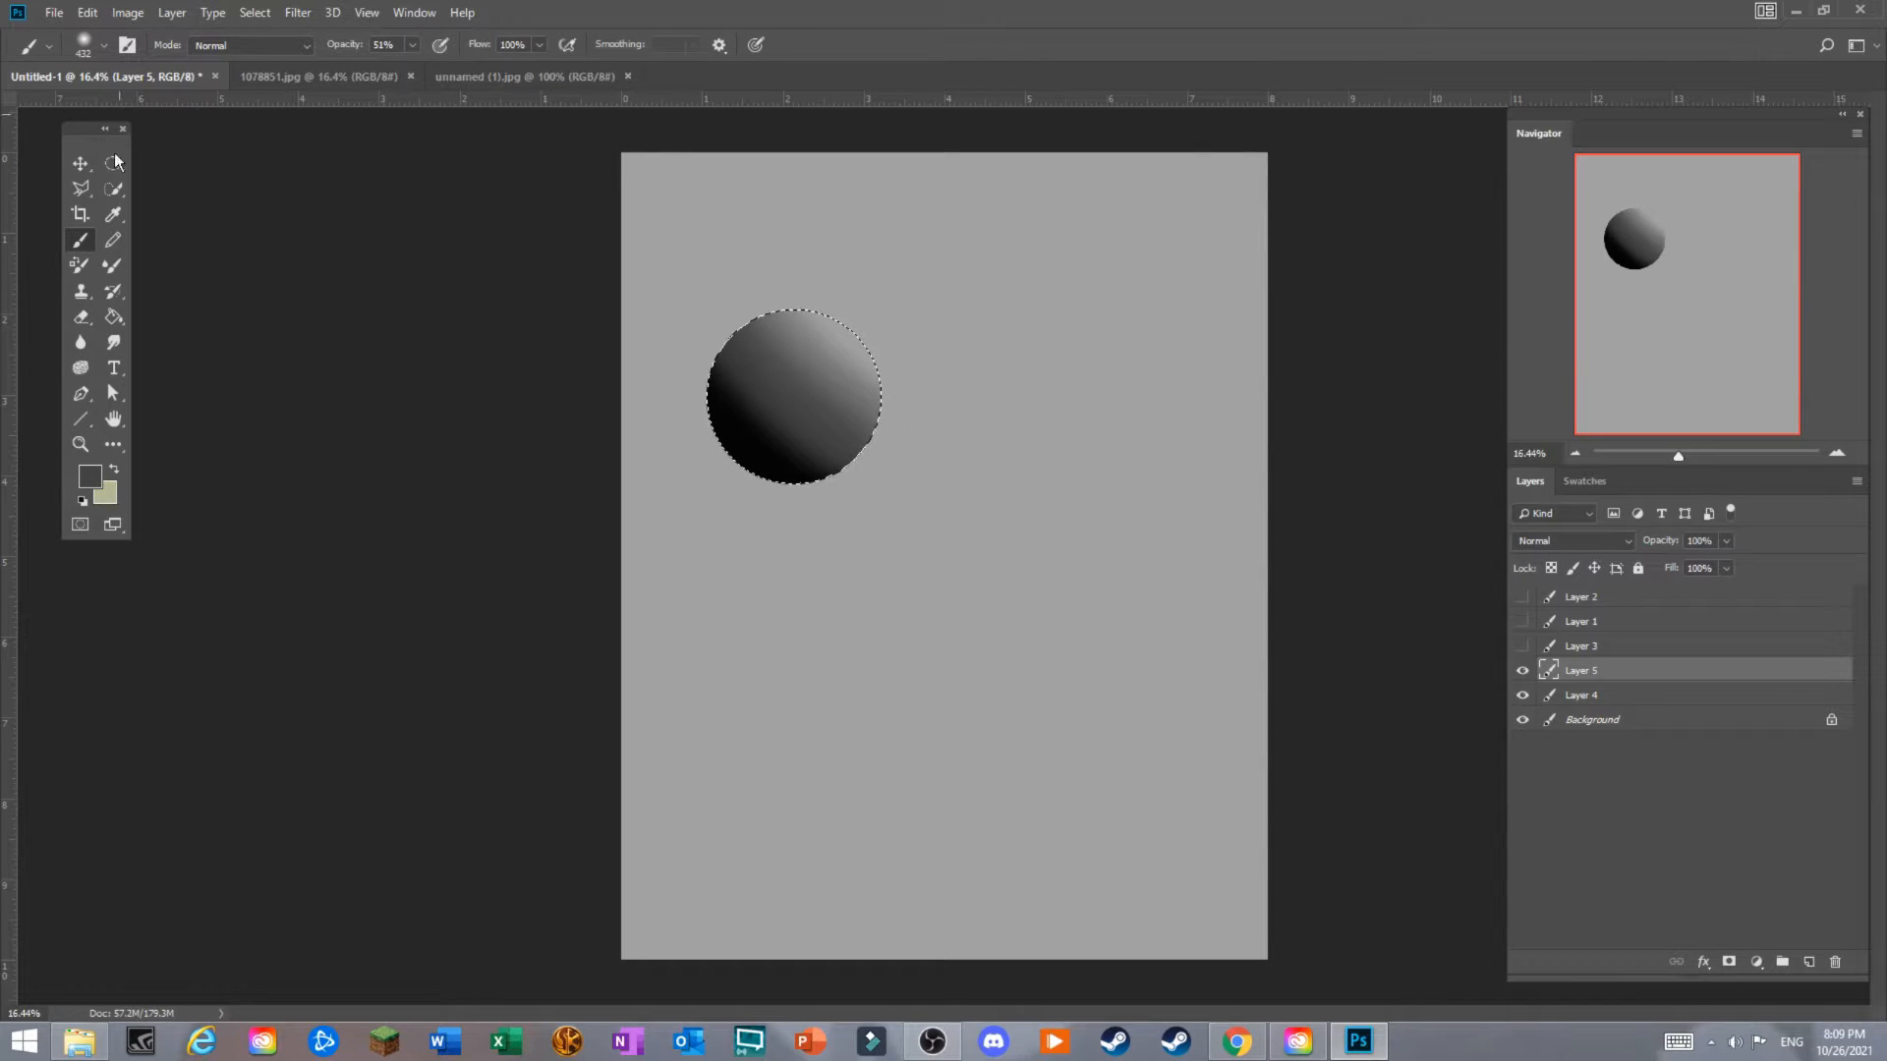
# Sample a lighter gray from the sphere's upper right and shade the remaining upper-right edge with it.
pyautogui.click(113, 214)
pyautogui.click(856, 366)
pyautogui.click(81, 239)
pyautogui.moveTo(759, 278); pyautogui.dragTo(892, 396)
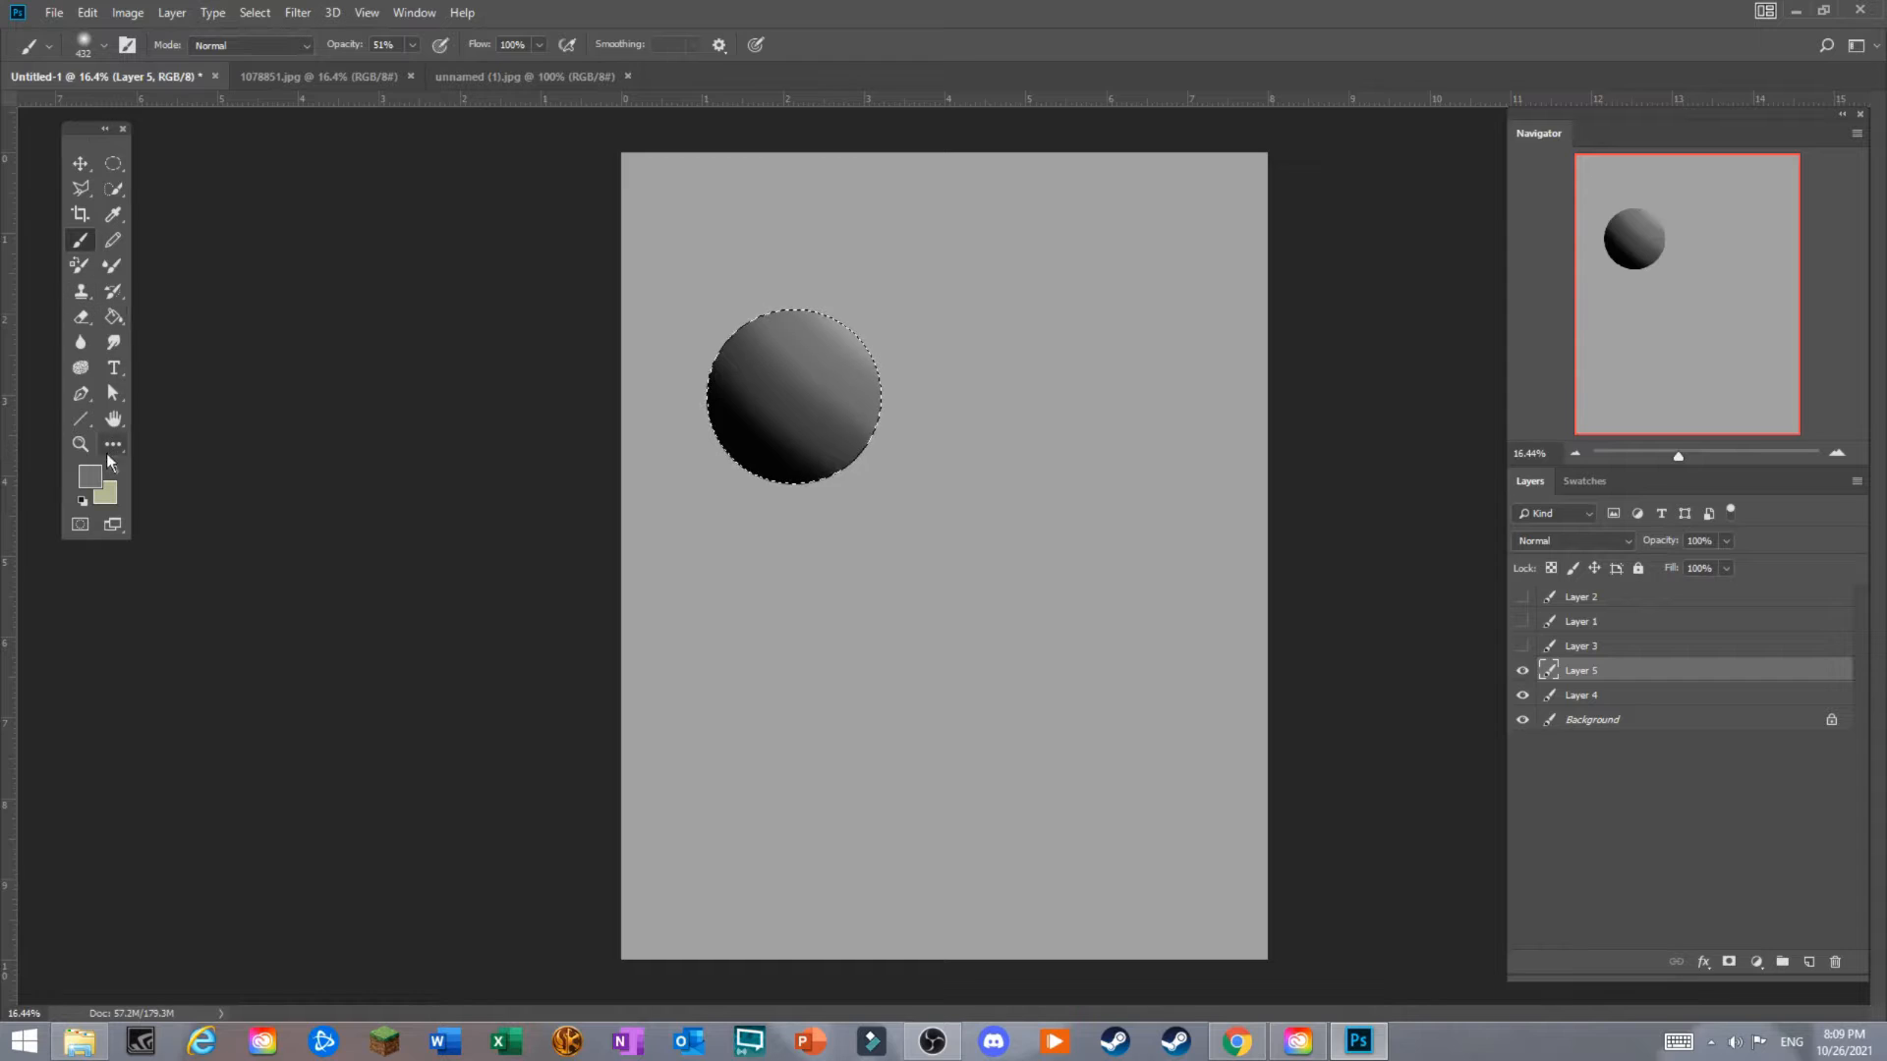
# Set the foreground color to white and brush a soft highlight on the sphere's upper right.
pyautogui.click(89, 476)
pyautogui.click(363, 373)
pyautogui.click(826, 359)
pyautogui.moveTo(771, 261); pyautogui.dragTo(993, 418)
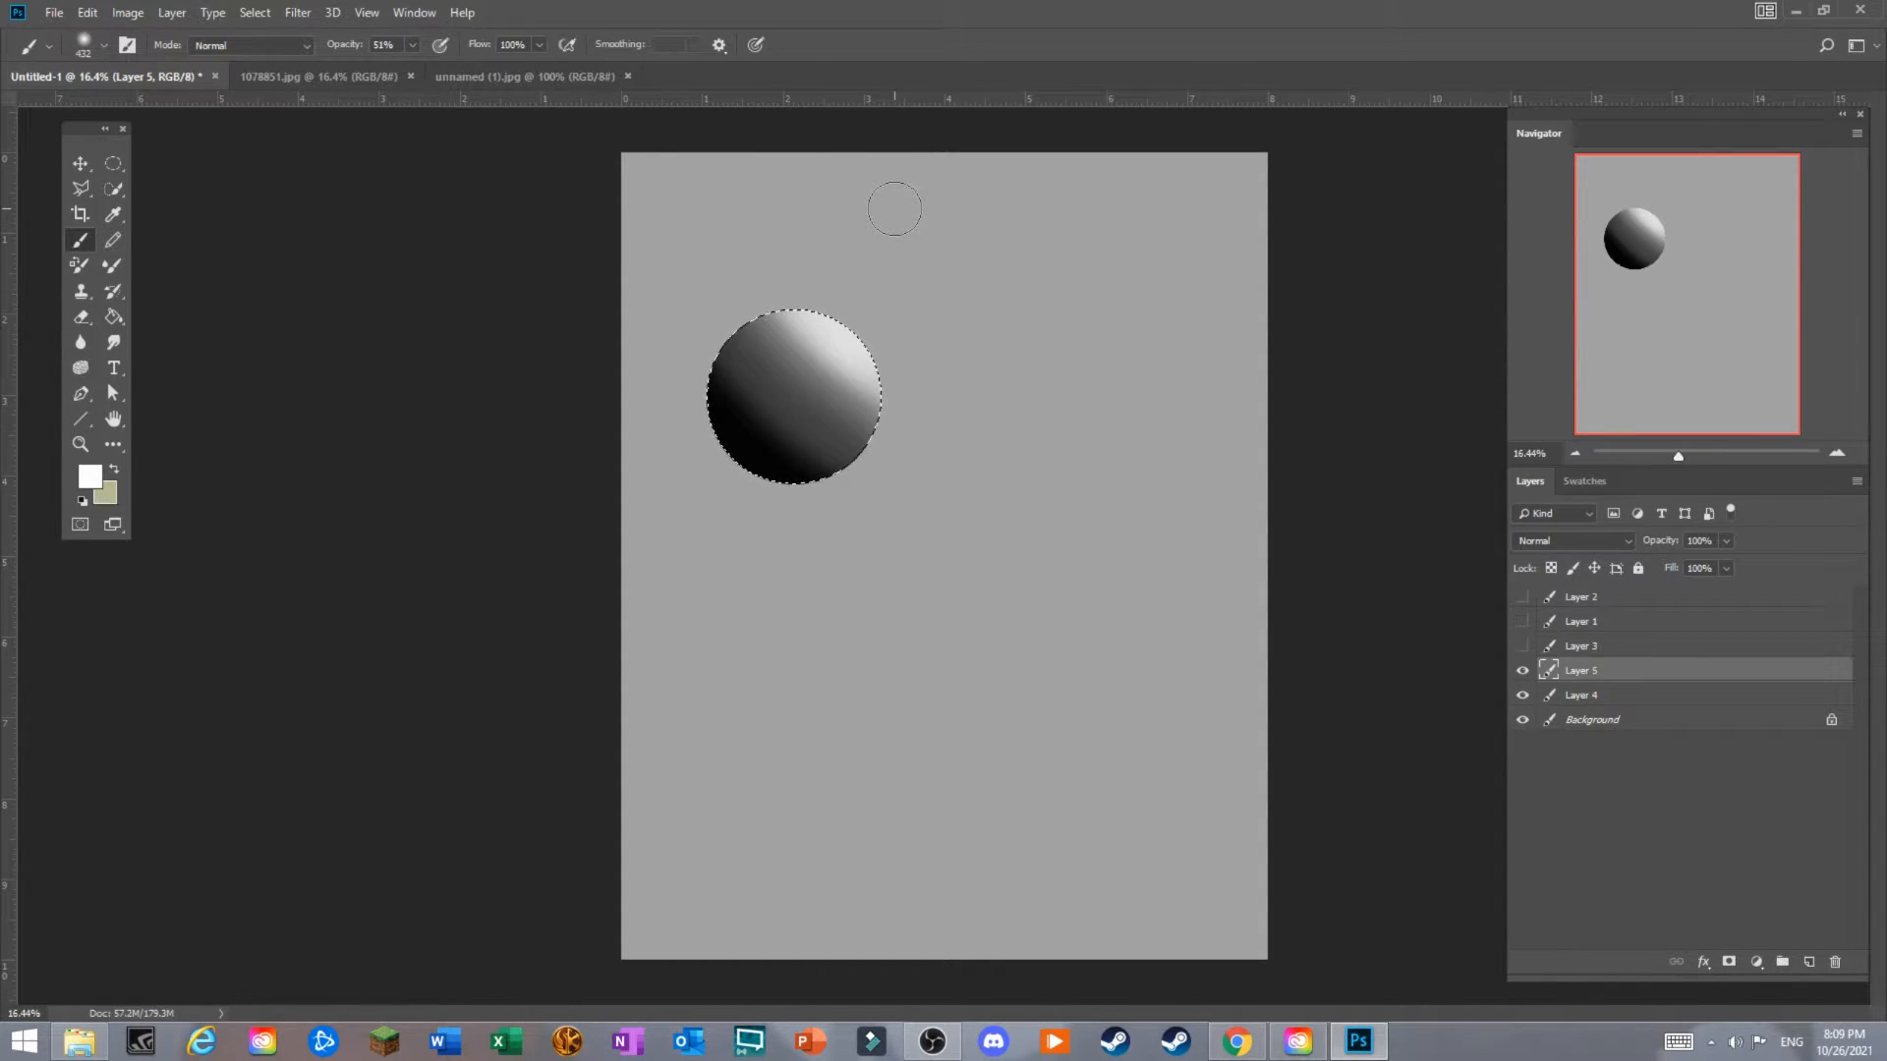
# Deselect the sphere and draw a second circular marquee selection below it.
pyautogui.click(255, 12)
pyautogui.click(270, 50)
pyautogui.click(114, 163)
pyautogui.moveTo(762, 584); pyautogui.dragTo(925, 748)
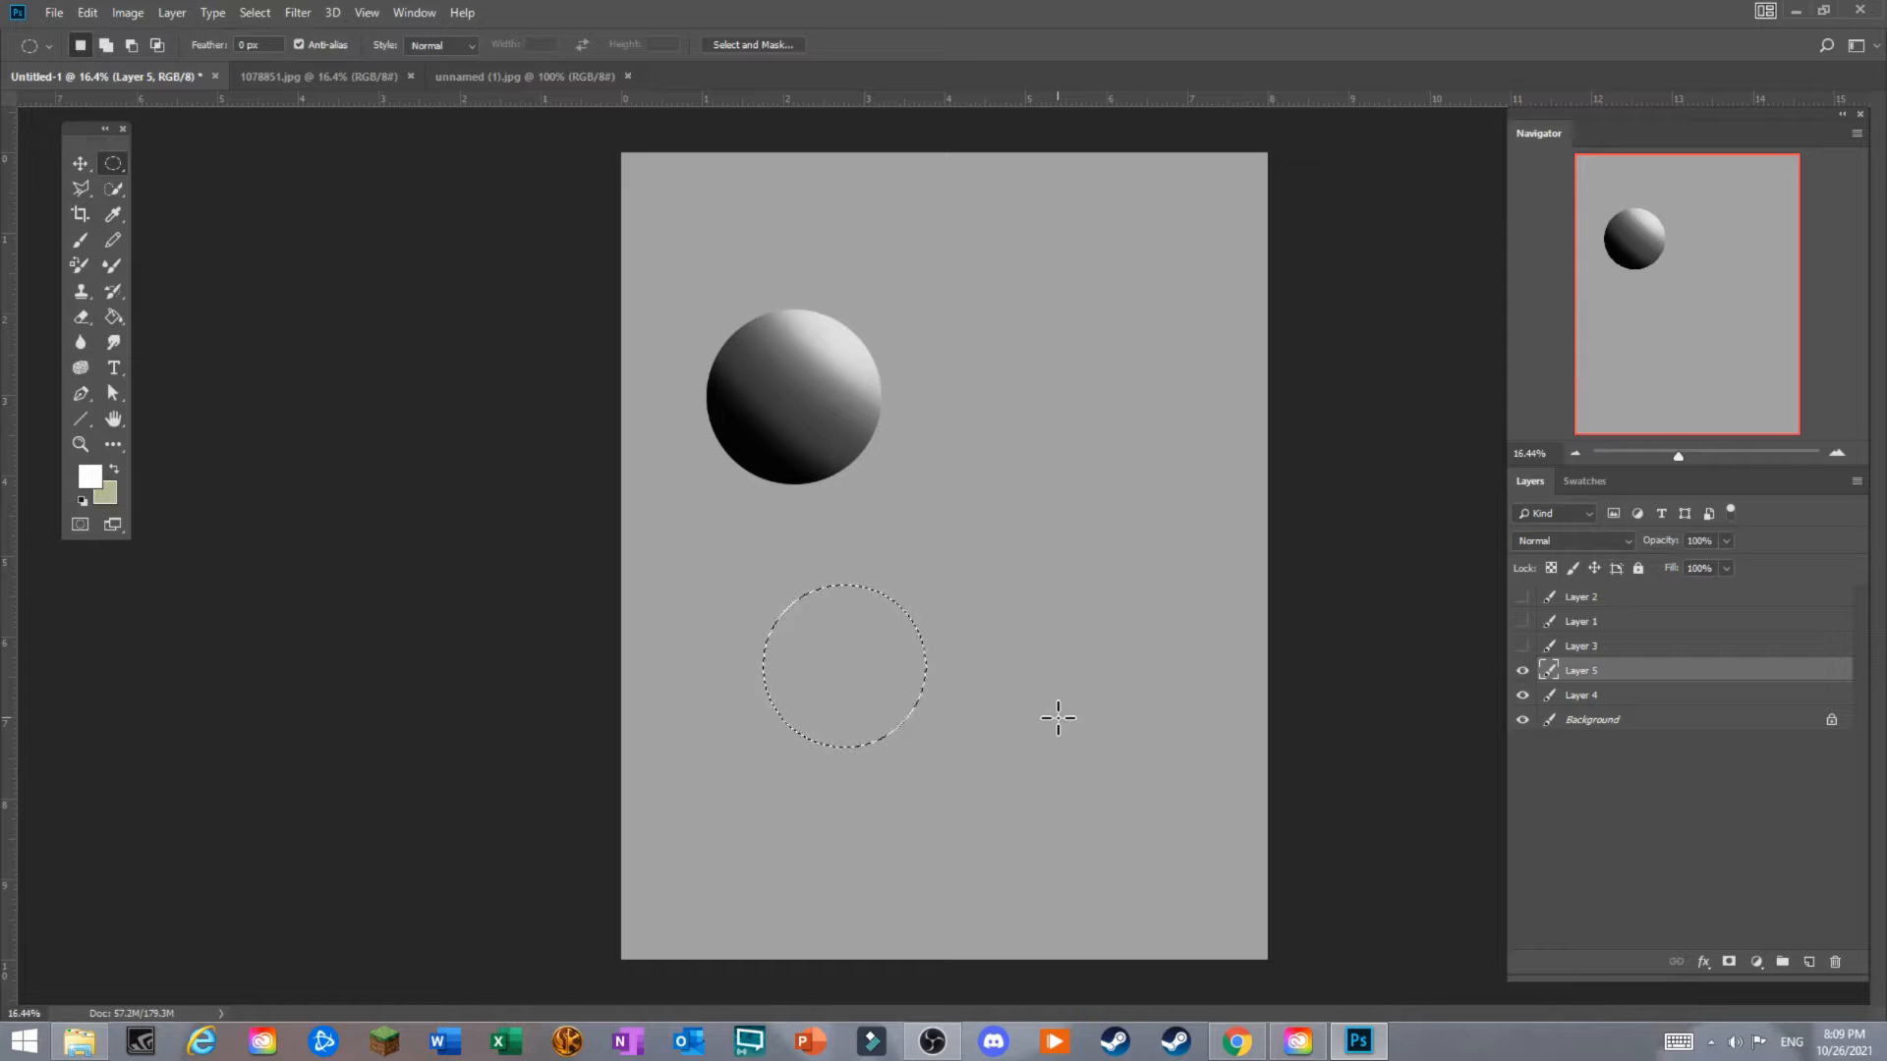
# Switch to the Hard Round brush and set its size to 81 px.
pyautogui.click(81, 240)
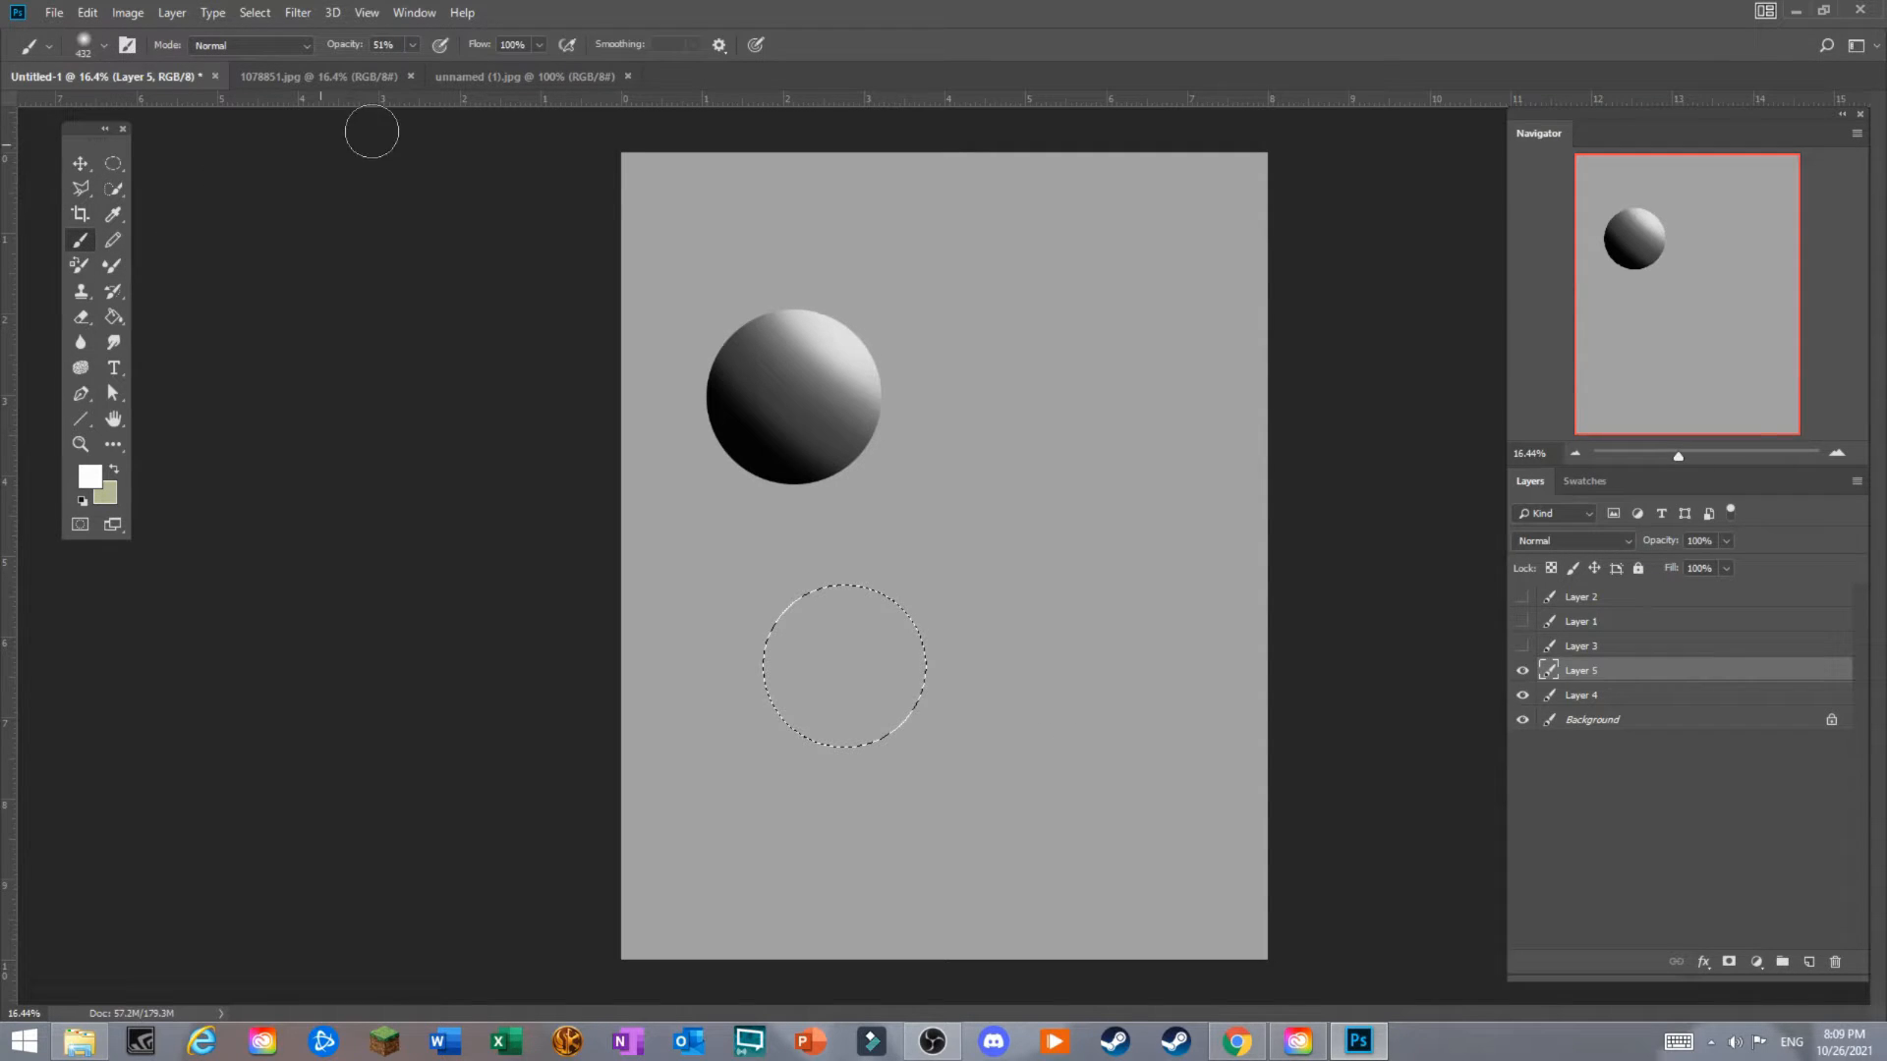
pyautogui.rightClick(938, 486)
pyautogui.click(1105, 468)
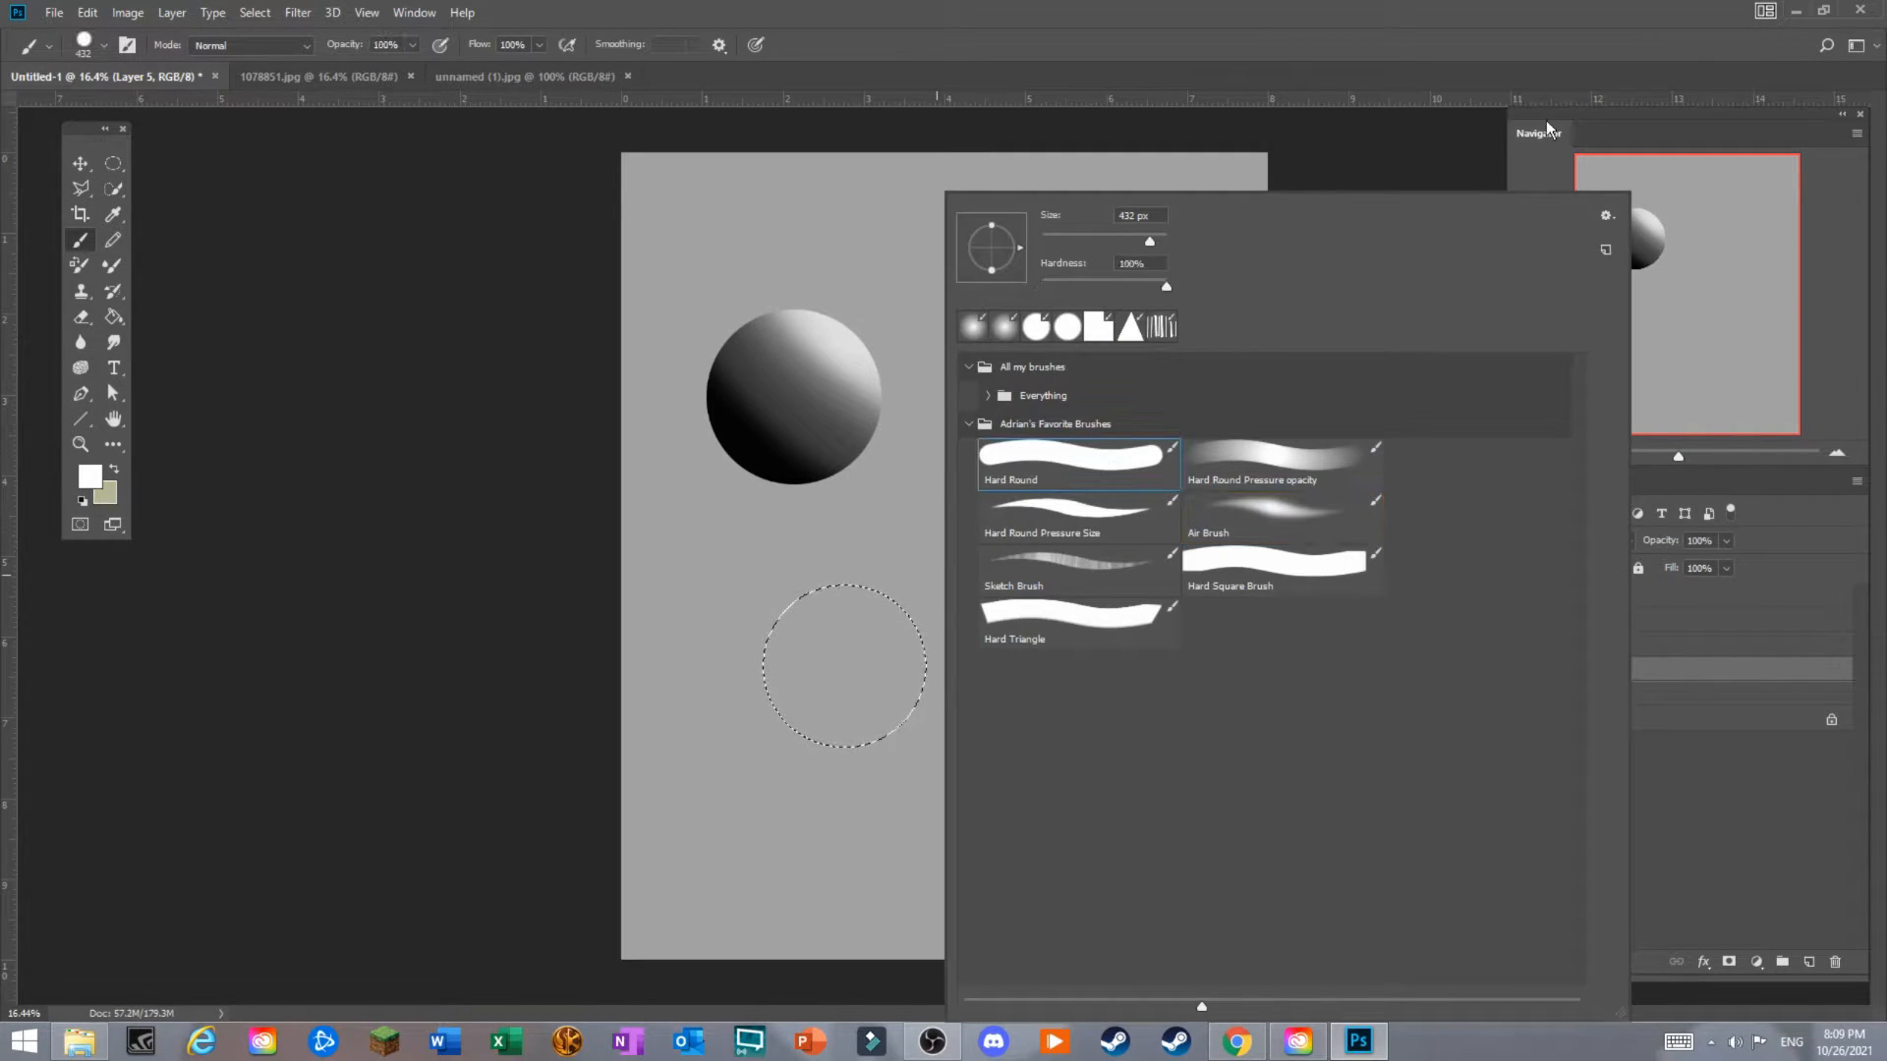
pyautogui.click(1141, 239)
pyautogui.click(1092, 241)
pyautogui.click(447, 570)
# Set the foreground color to black (000000) and paint a hard-edged shadow in the second circle's lower left at 243 px.
pyautogui.click(93, 482)
pyautogui.click(612, 614)
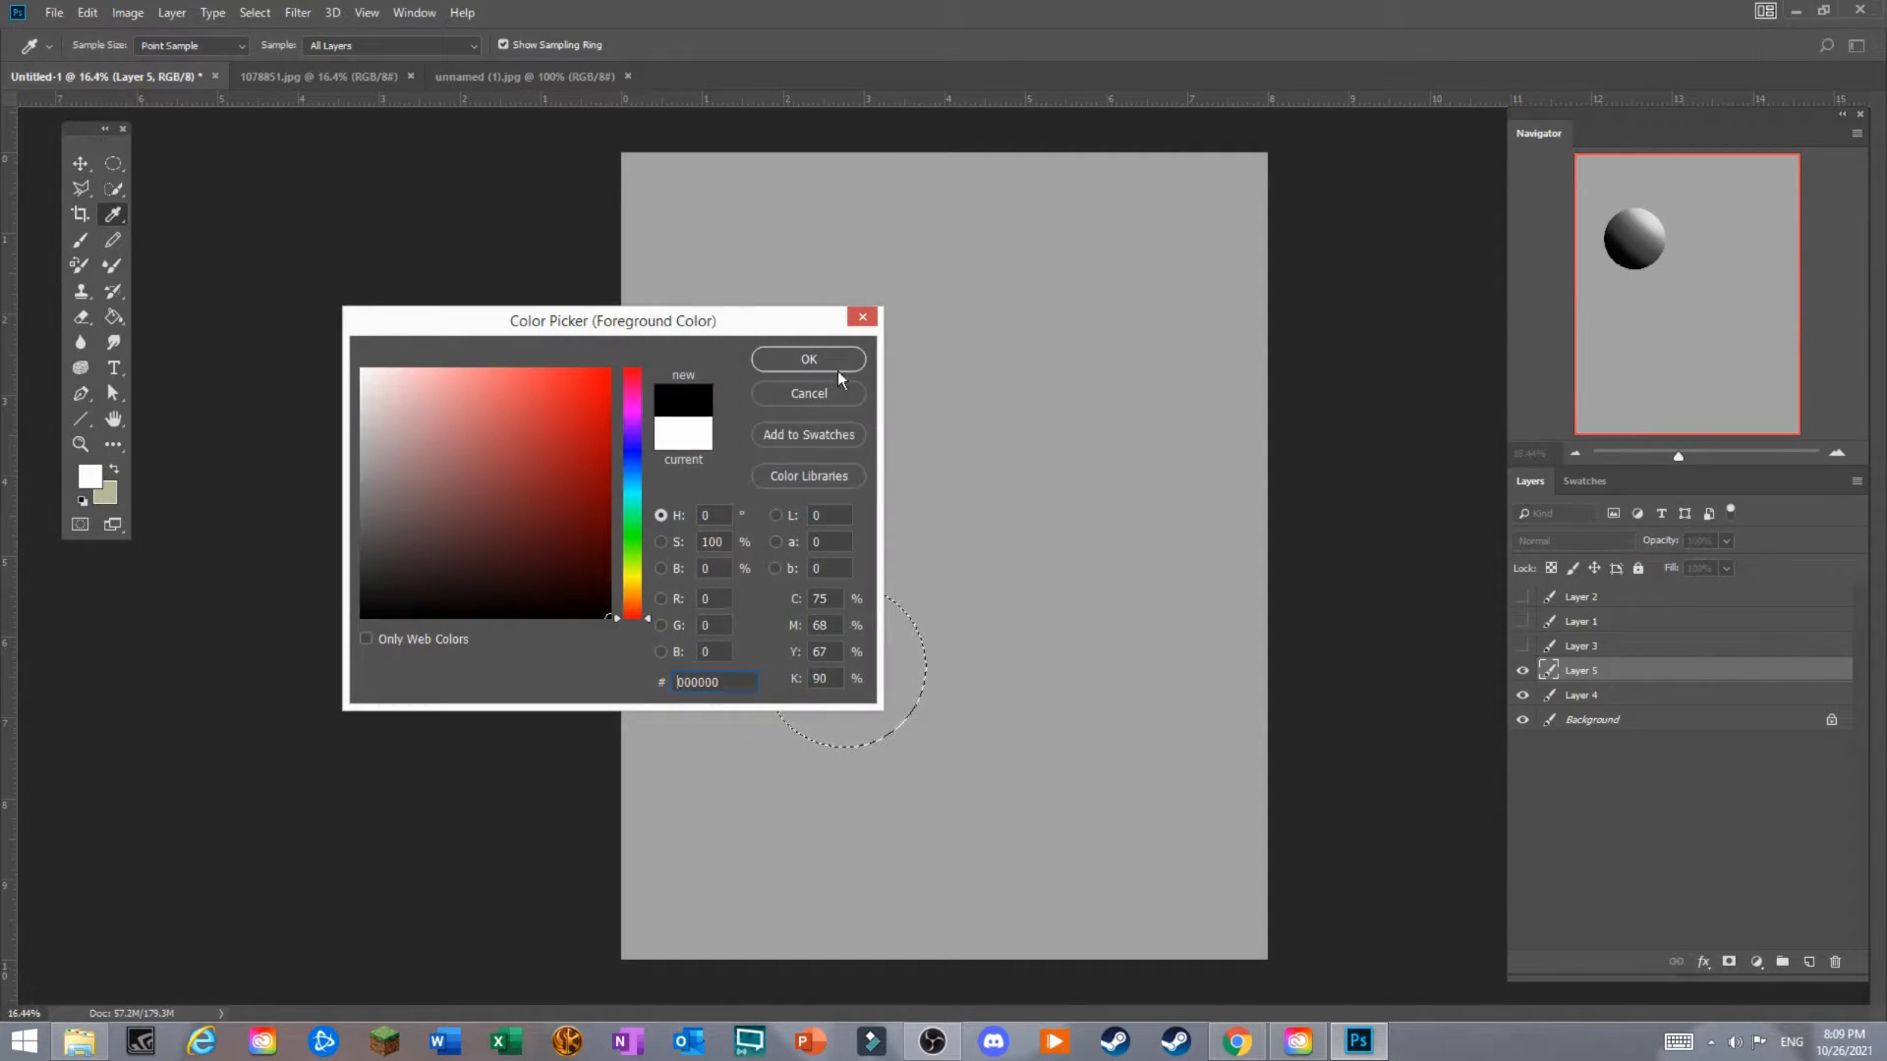
pyautogui.click(831, 366)
pyautogui.rightClick(883, 688)
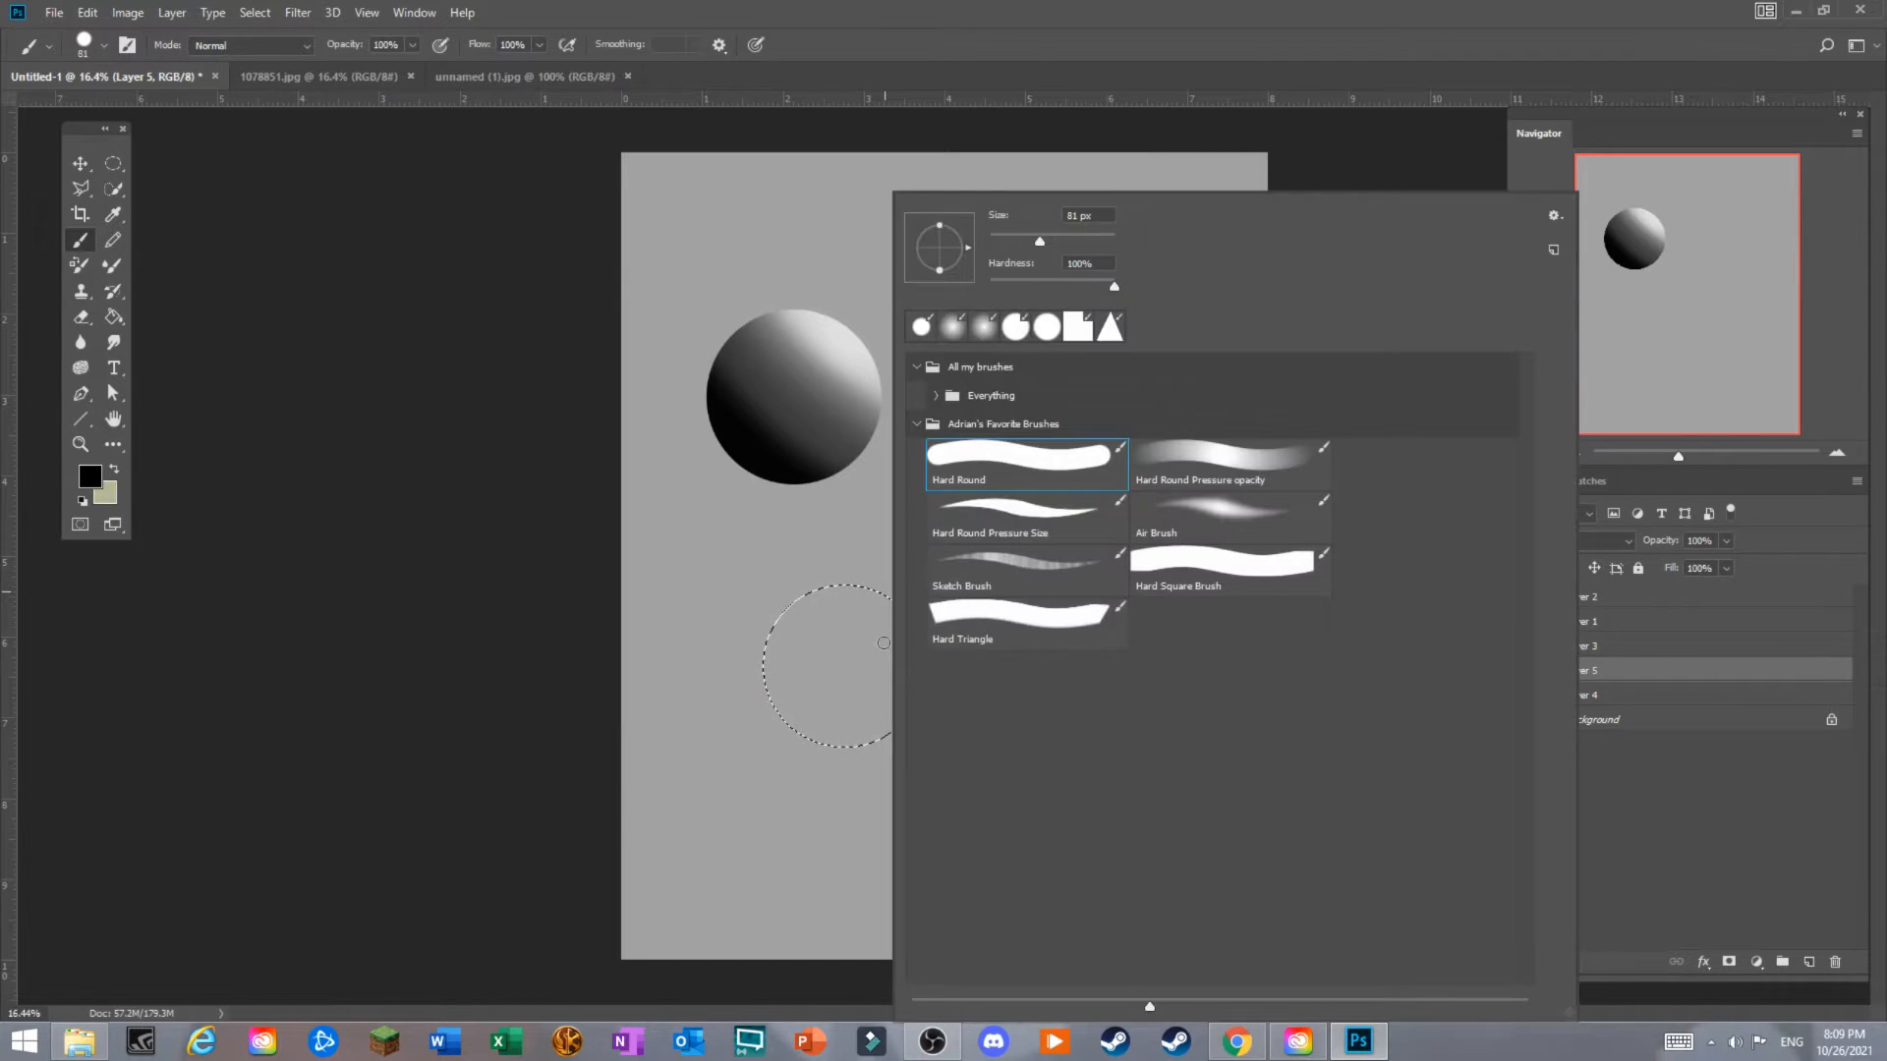
pyautogui.click(1084, 242)
pyautogui.click(740, 658)
pyautogui.moveTo(740, 659); pyautogui.dragTo(884, 732)
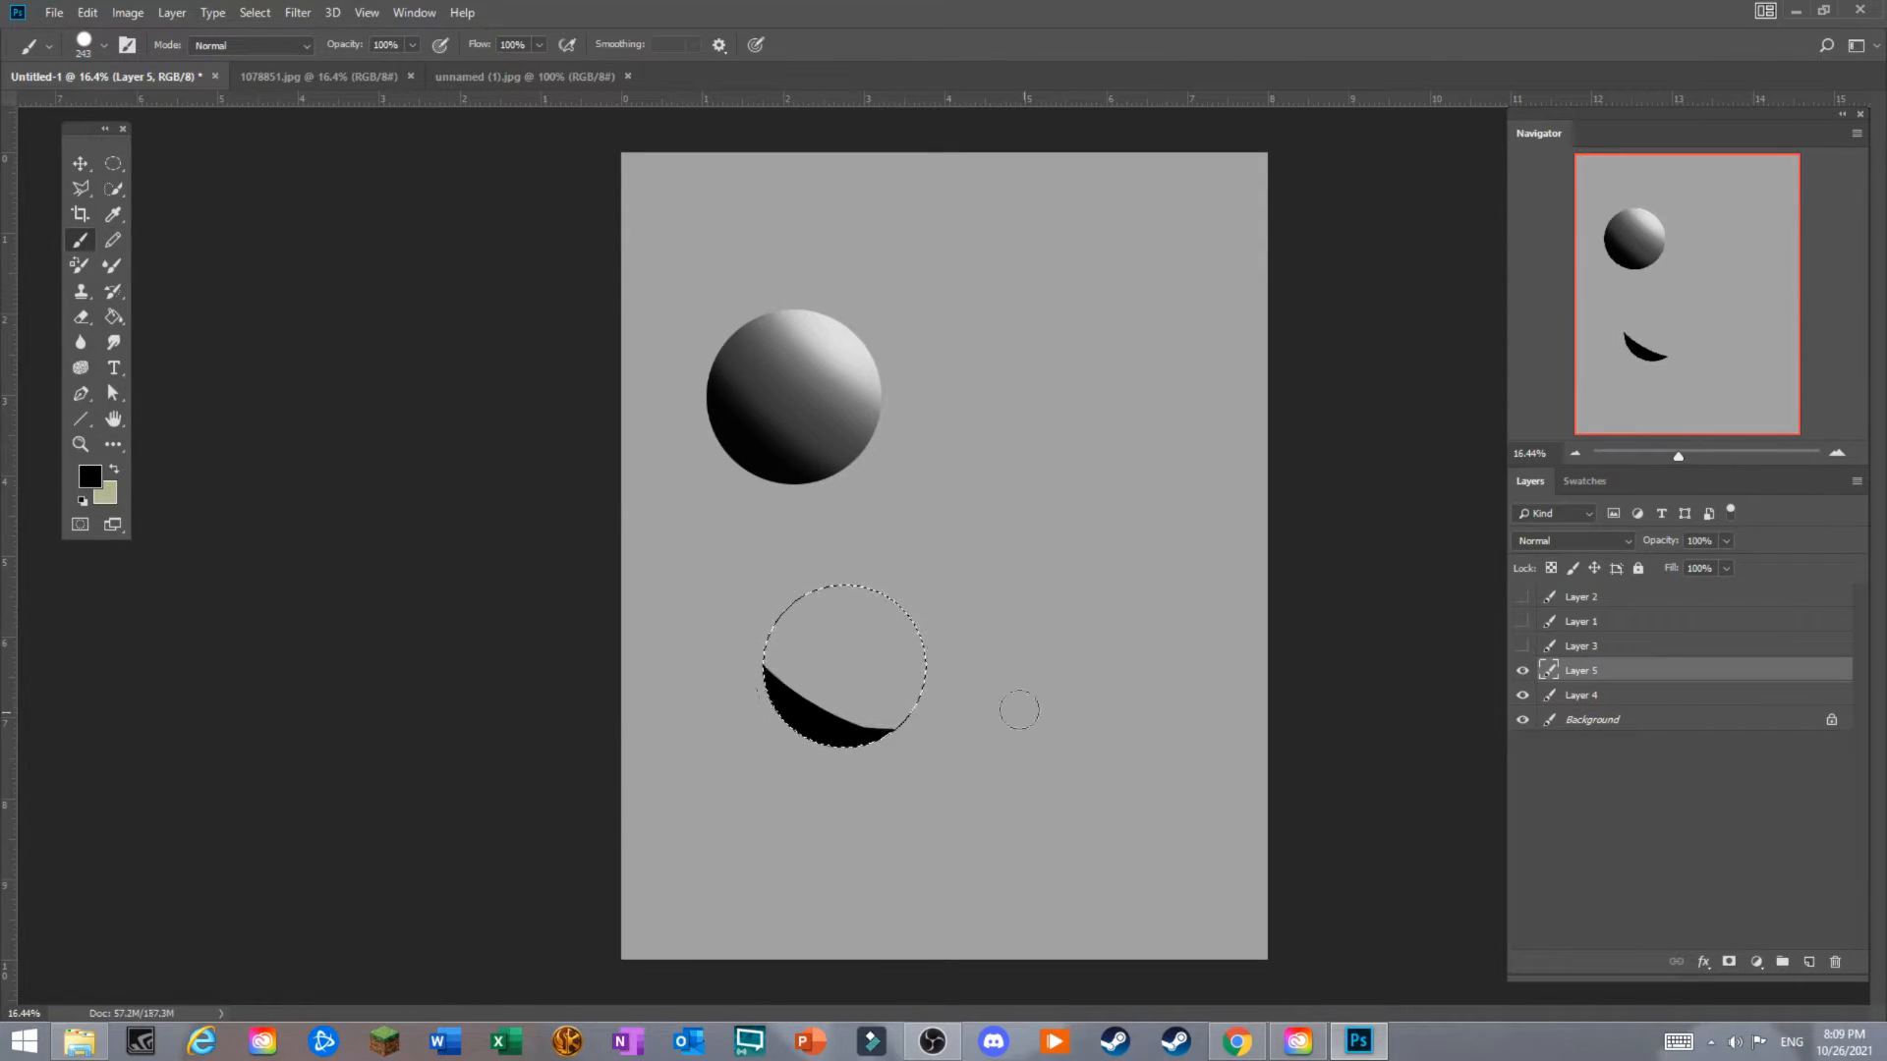
# Sample light gray from the upper sphere's highlight and paint a hard-edged patch in the second circle's upper right.
pyautogui.click(113, 214)
pyautogui.click(848, 339)
pyautogui.click(81, 238)
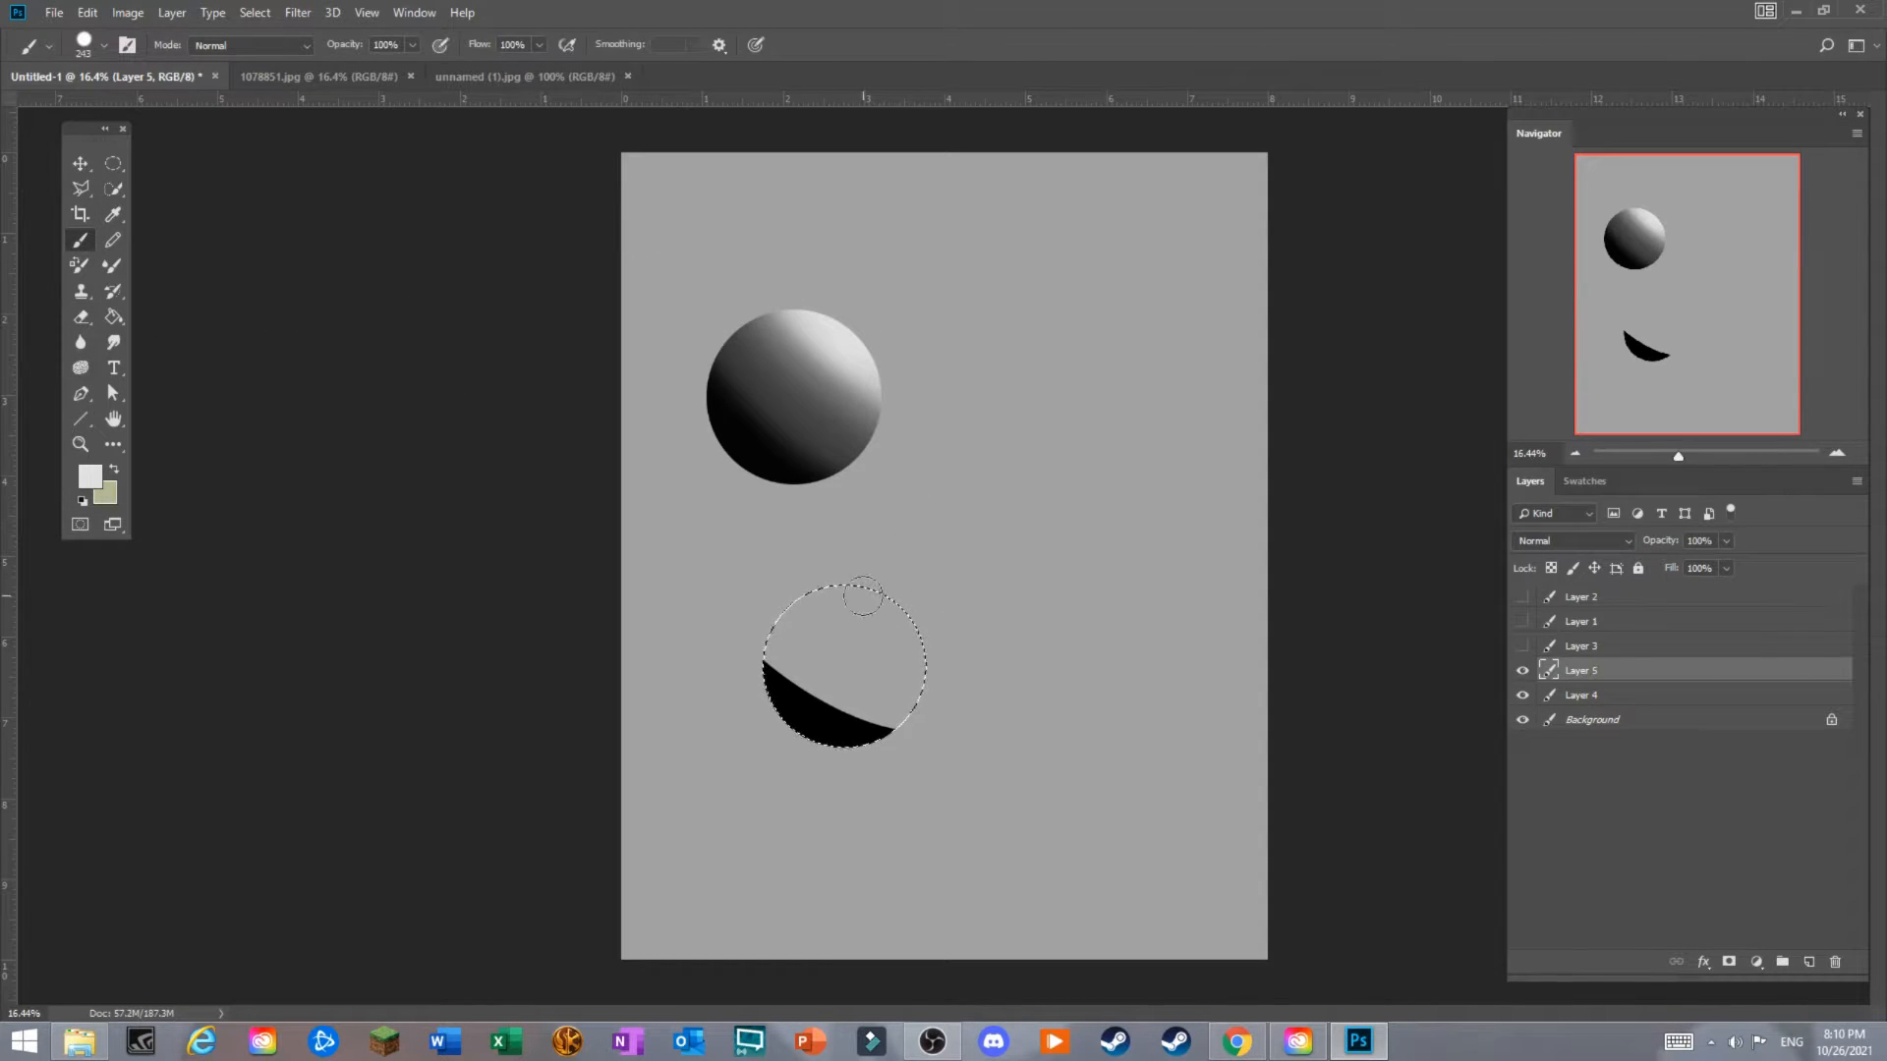
pyautogui.moveTo(830, 593)
pyautogui.mouseDown()
pyautogui.moveTo(941, 634)
pyautogui.moveTo(806, 555)
pyautogui.moveTo(948, 652)
pyautogui.mouseUp()
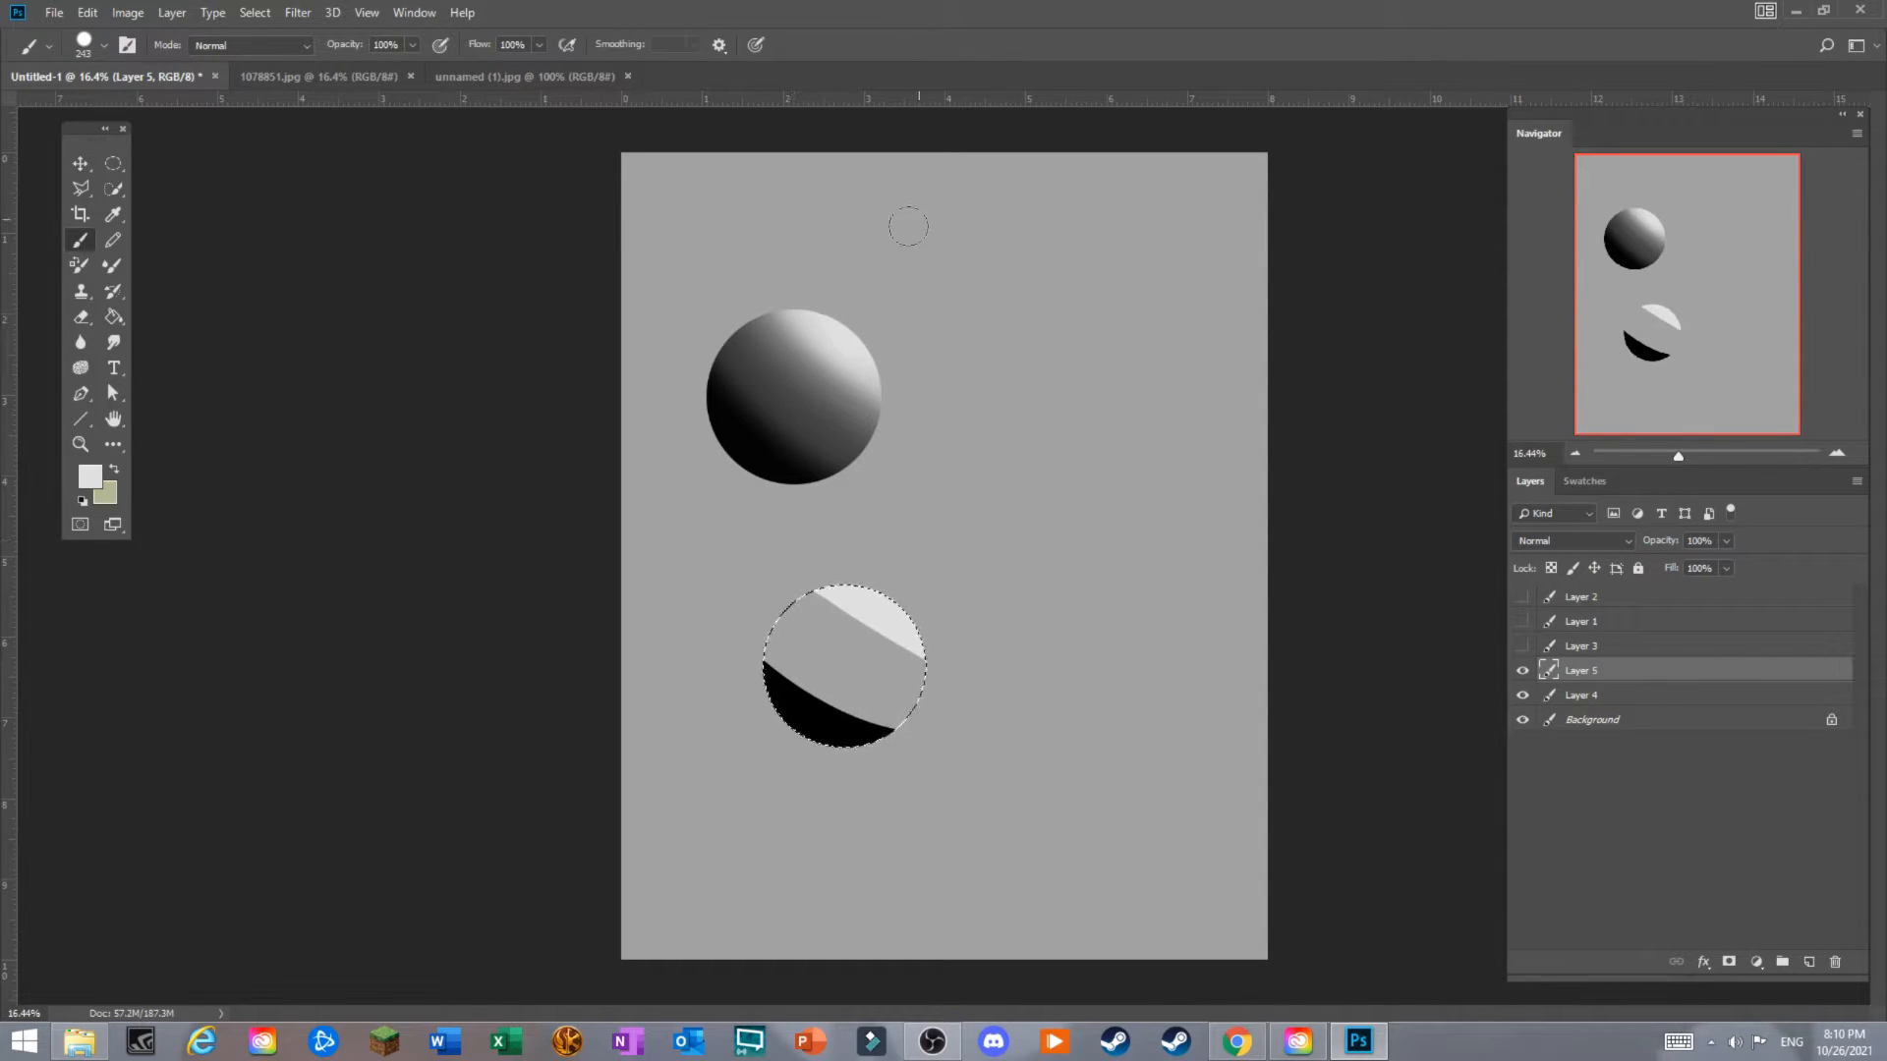
# Set the foreground color to white (ffffff) and paint a hard highlight along the second circle's upper-right edge.
pyautogui.click(89, 476)
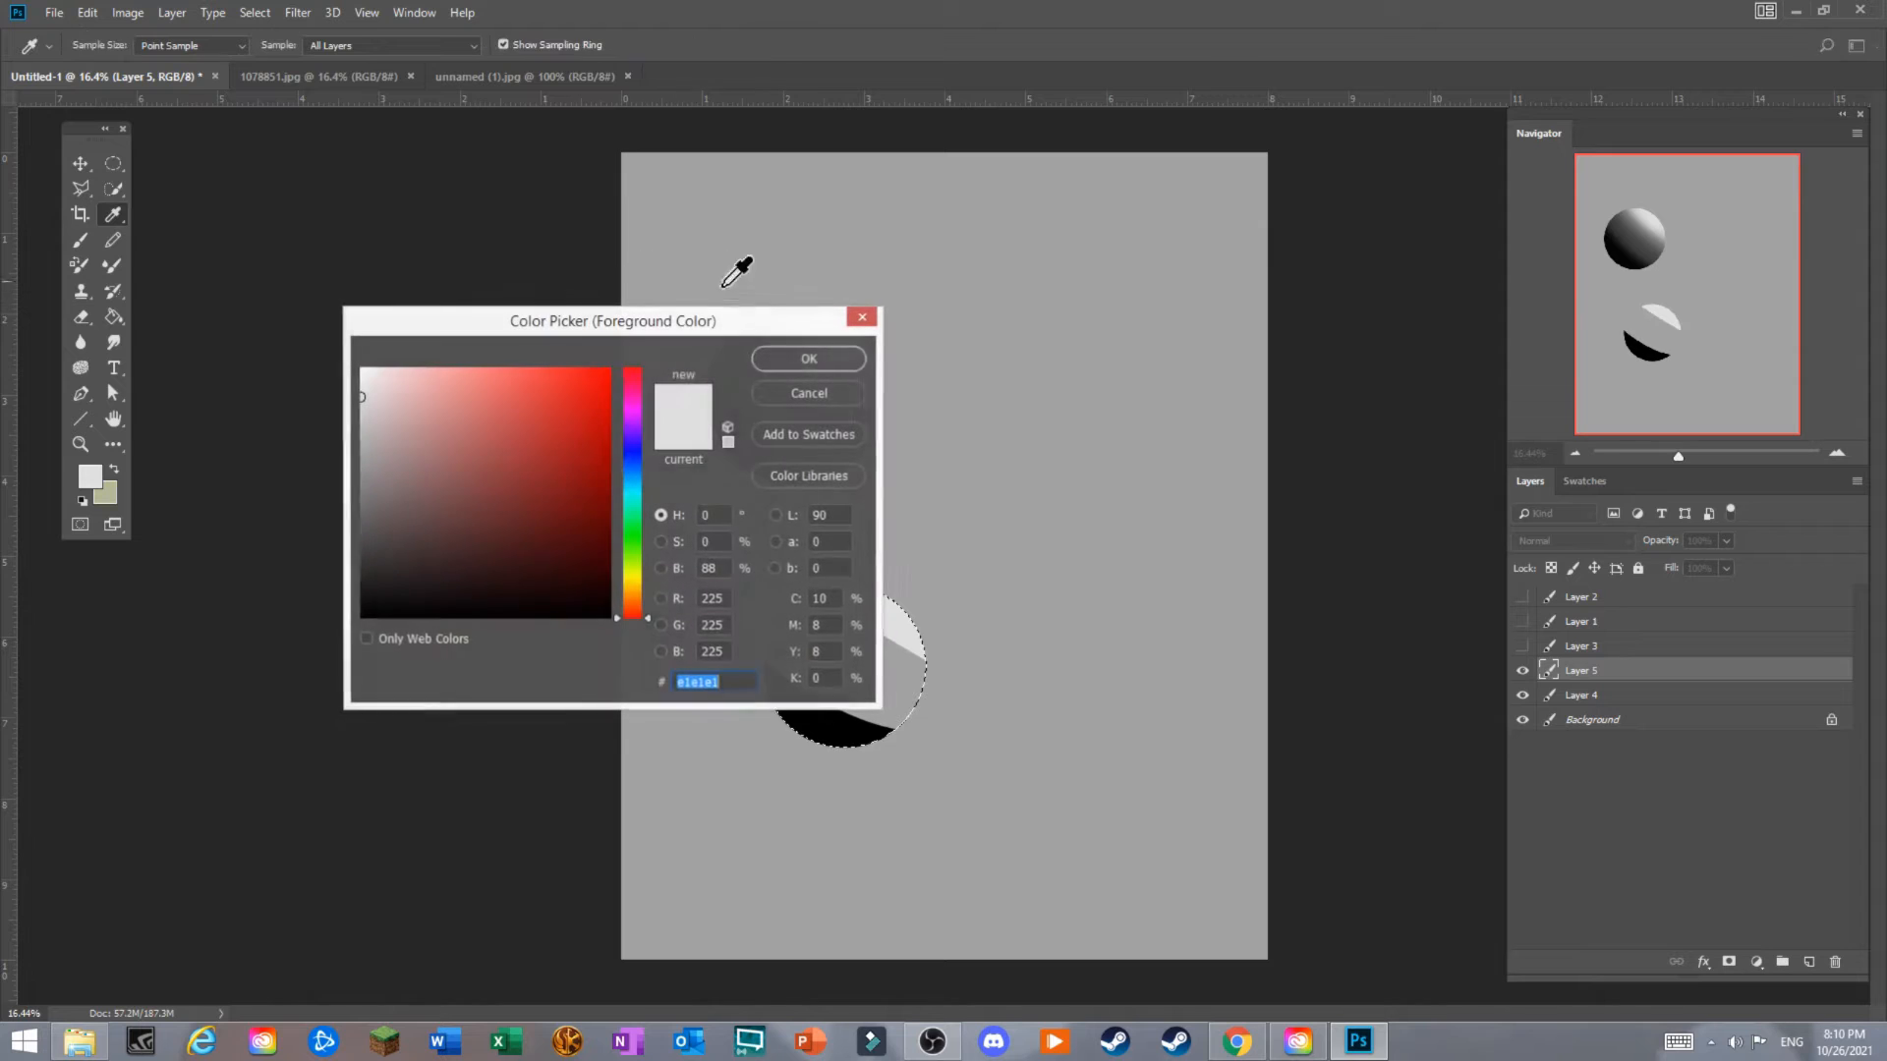
pyautogui.write('ffffff')
pyautogui.click(807, 359)
pyautogui.moveTo(826, 590); pyautogui.dragTo(913, 611)
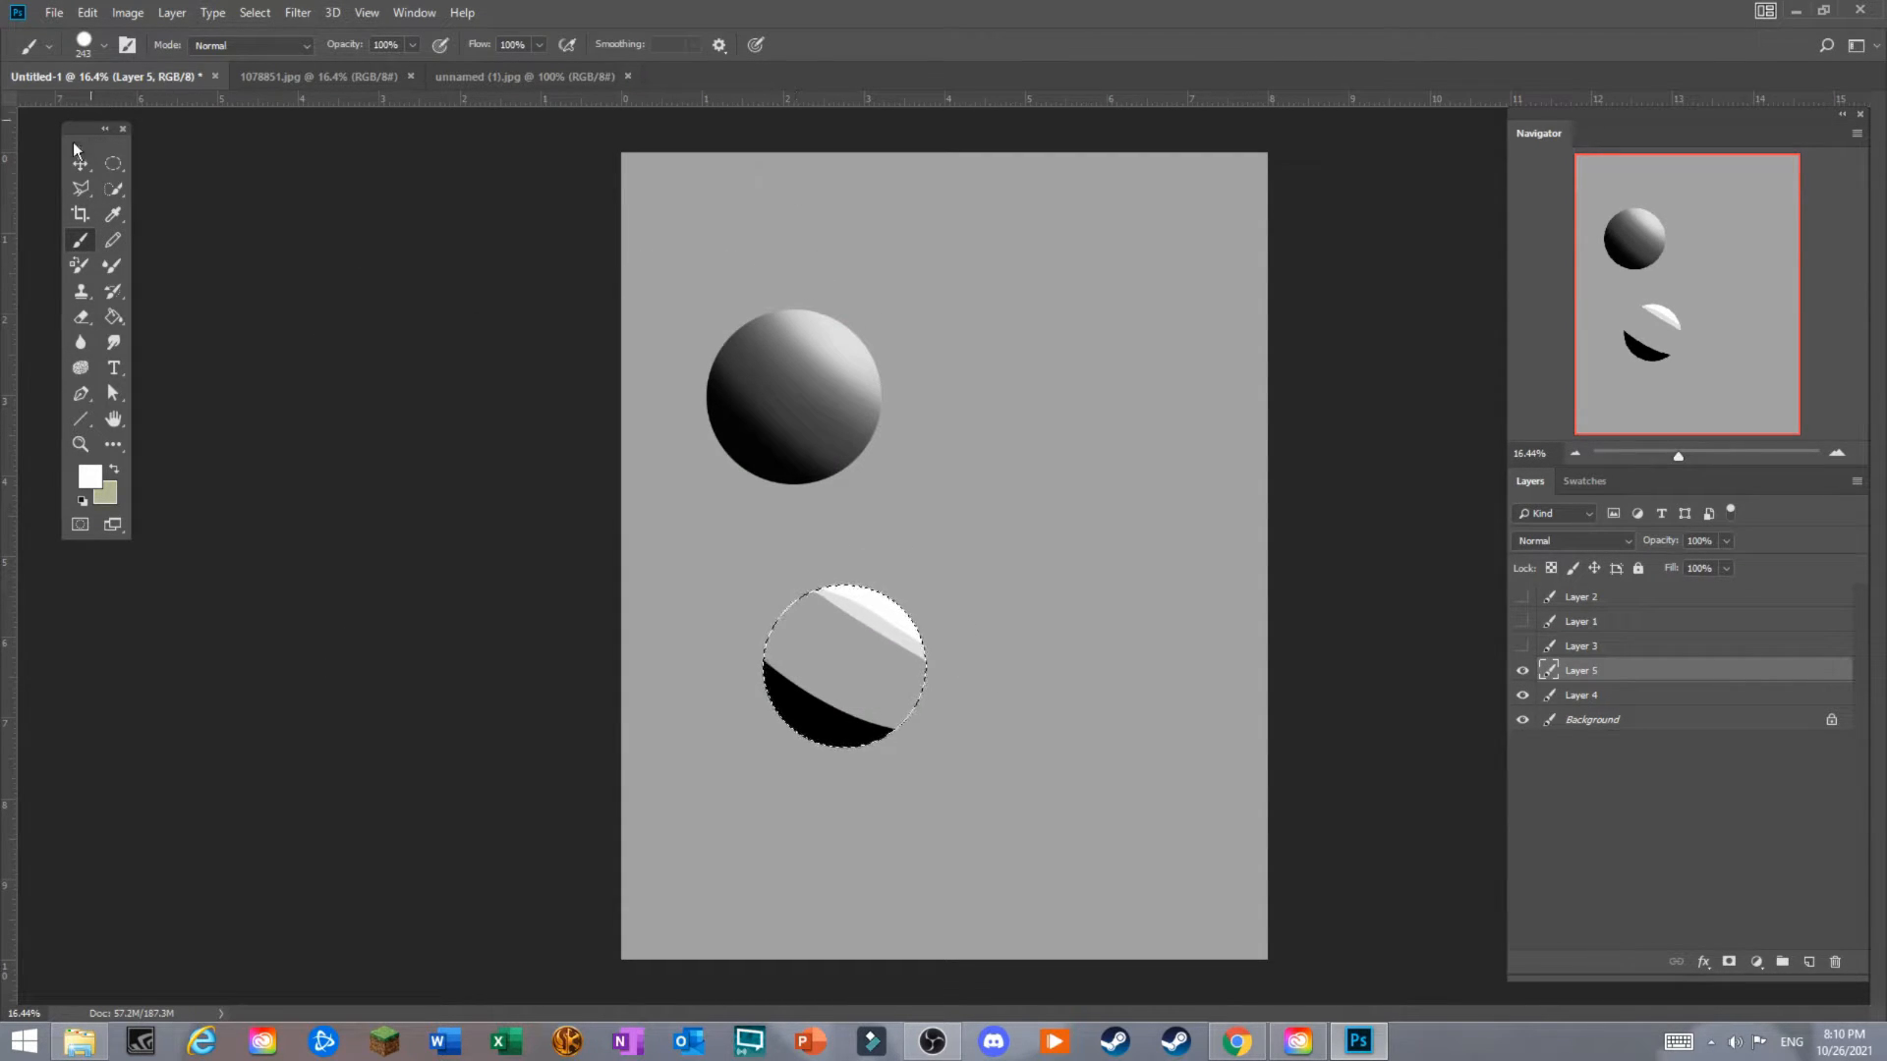
# Sample the light gray beside the highlight and layer diagonal strokes at 29% opacity across the second circle's middle.
pyautogui.click(114, 213)
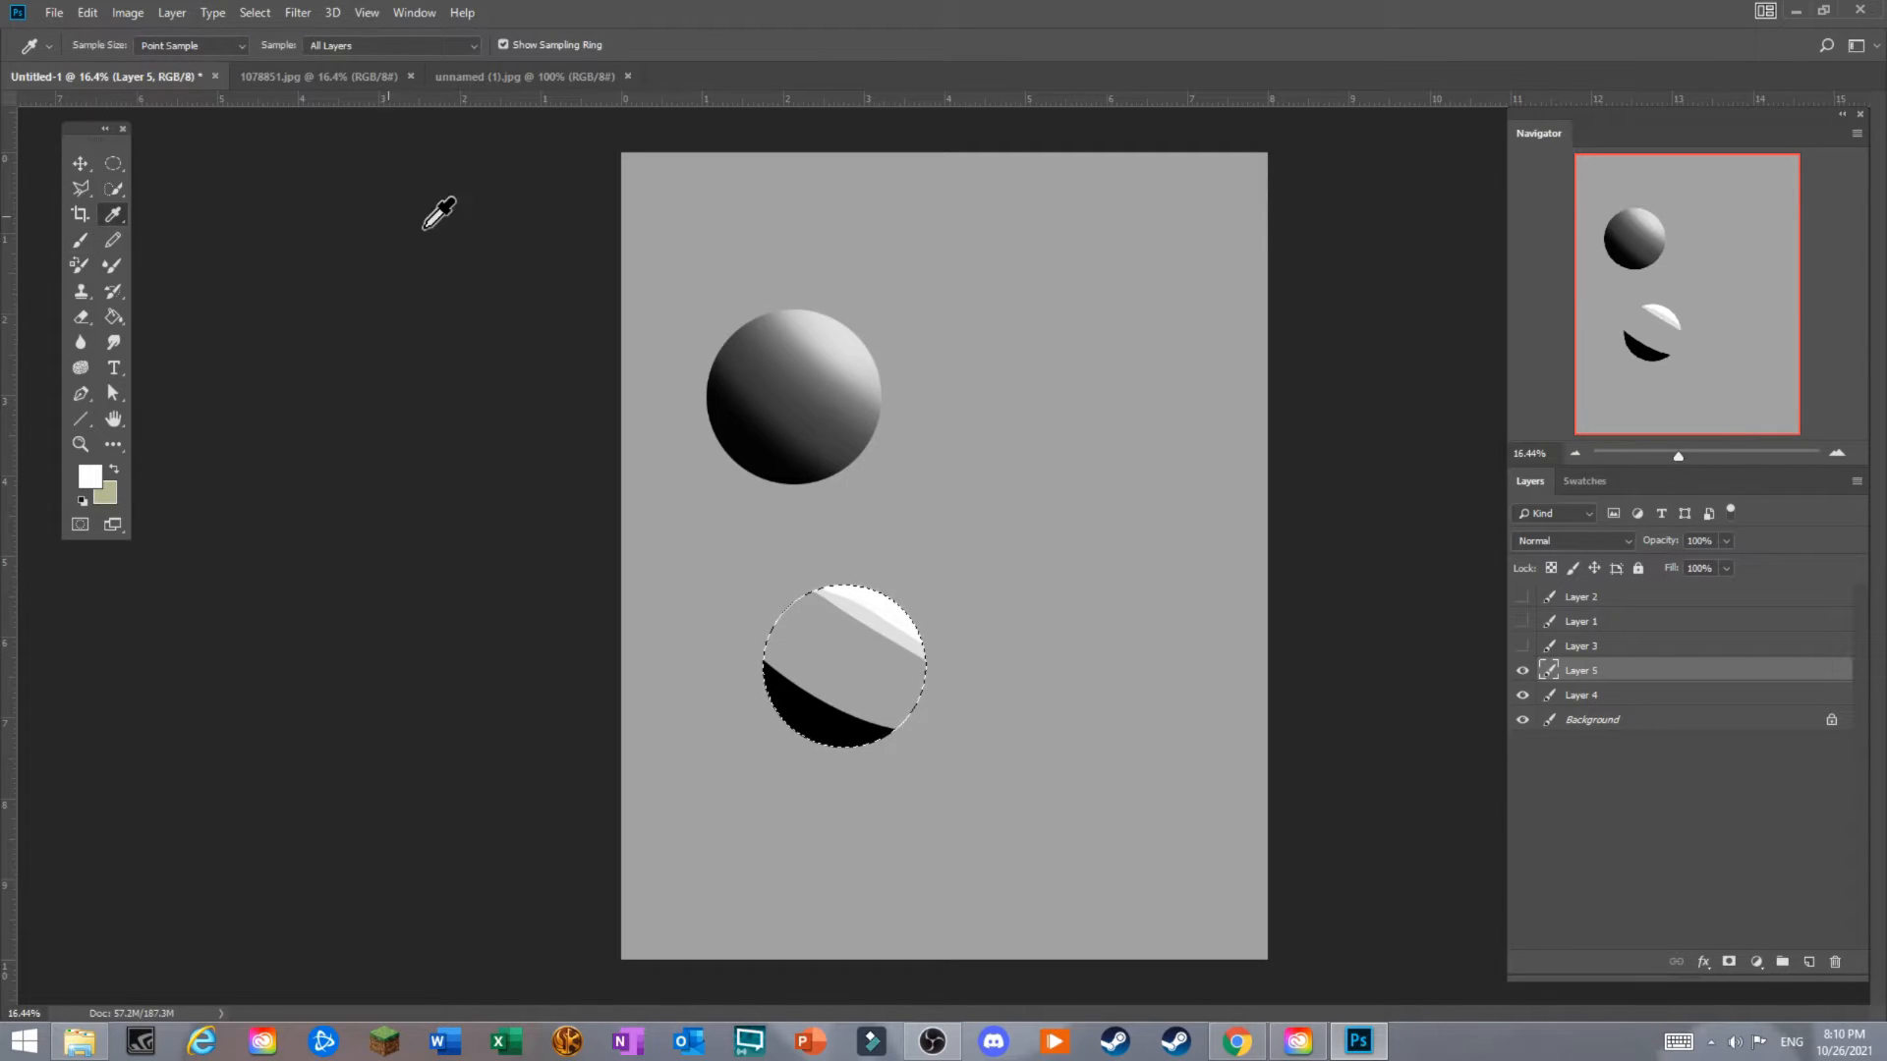
pyautogui.click(905, 610)
pyautogui.click(82, 242)
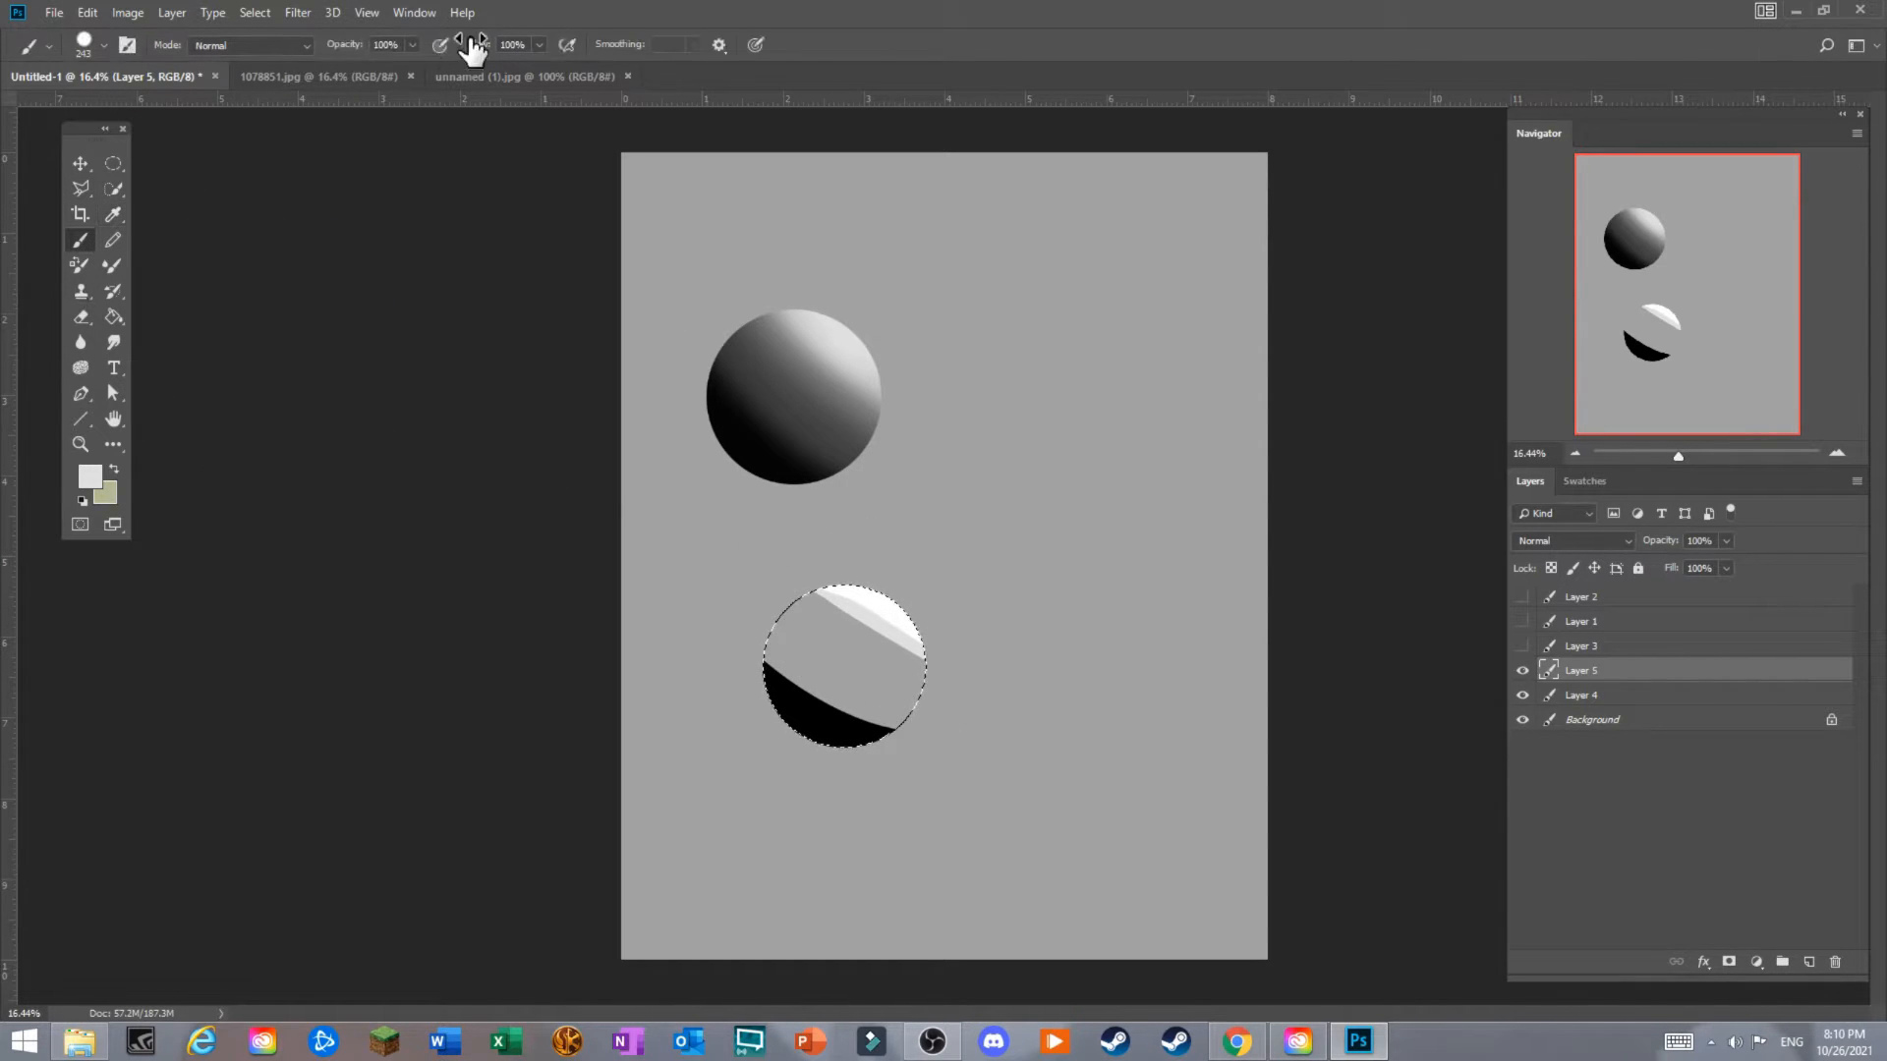
pyautogui.click(412, 45)
pyautogui.click(349, 67)
pyautogui.click(806, 676)
pyautogui.moveTo(739, 616)
pyautogui.mouseDown()
pyautogui.moveTo(872, 689)
pyautogui.moveTo(896, 727)
pyautogui.mouseUp()
pyautogui.moveTo(735, 630); pyautogui.dragTo(824, 700)
pyautogui.moveTo(711, 606)
pyautogui.mouseDown()
pyautogui.moveTo(919, 734)
pyautogui.moveTo(760, 648)
pyautogui.moveTo(741, 612)
pyautogui.moveTo(817, 610)
pyautogui.moveTo(787, 604)
pyautogui.moveTo(944, 674)
pyautogui.mouseUp()
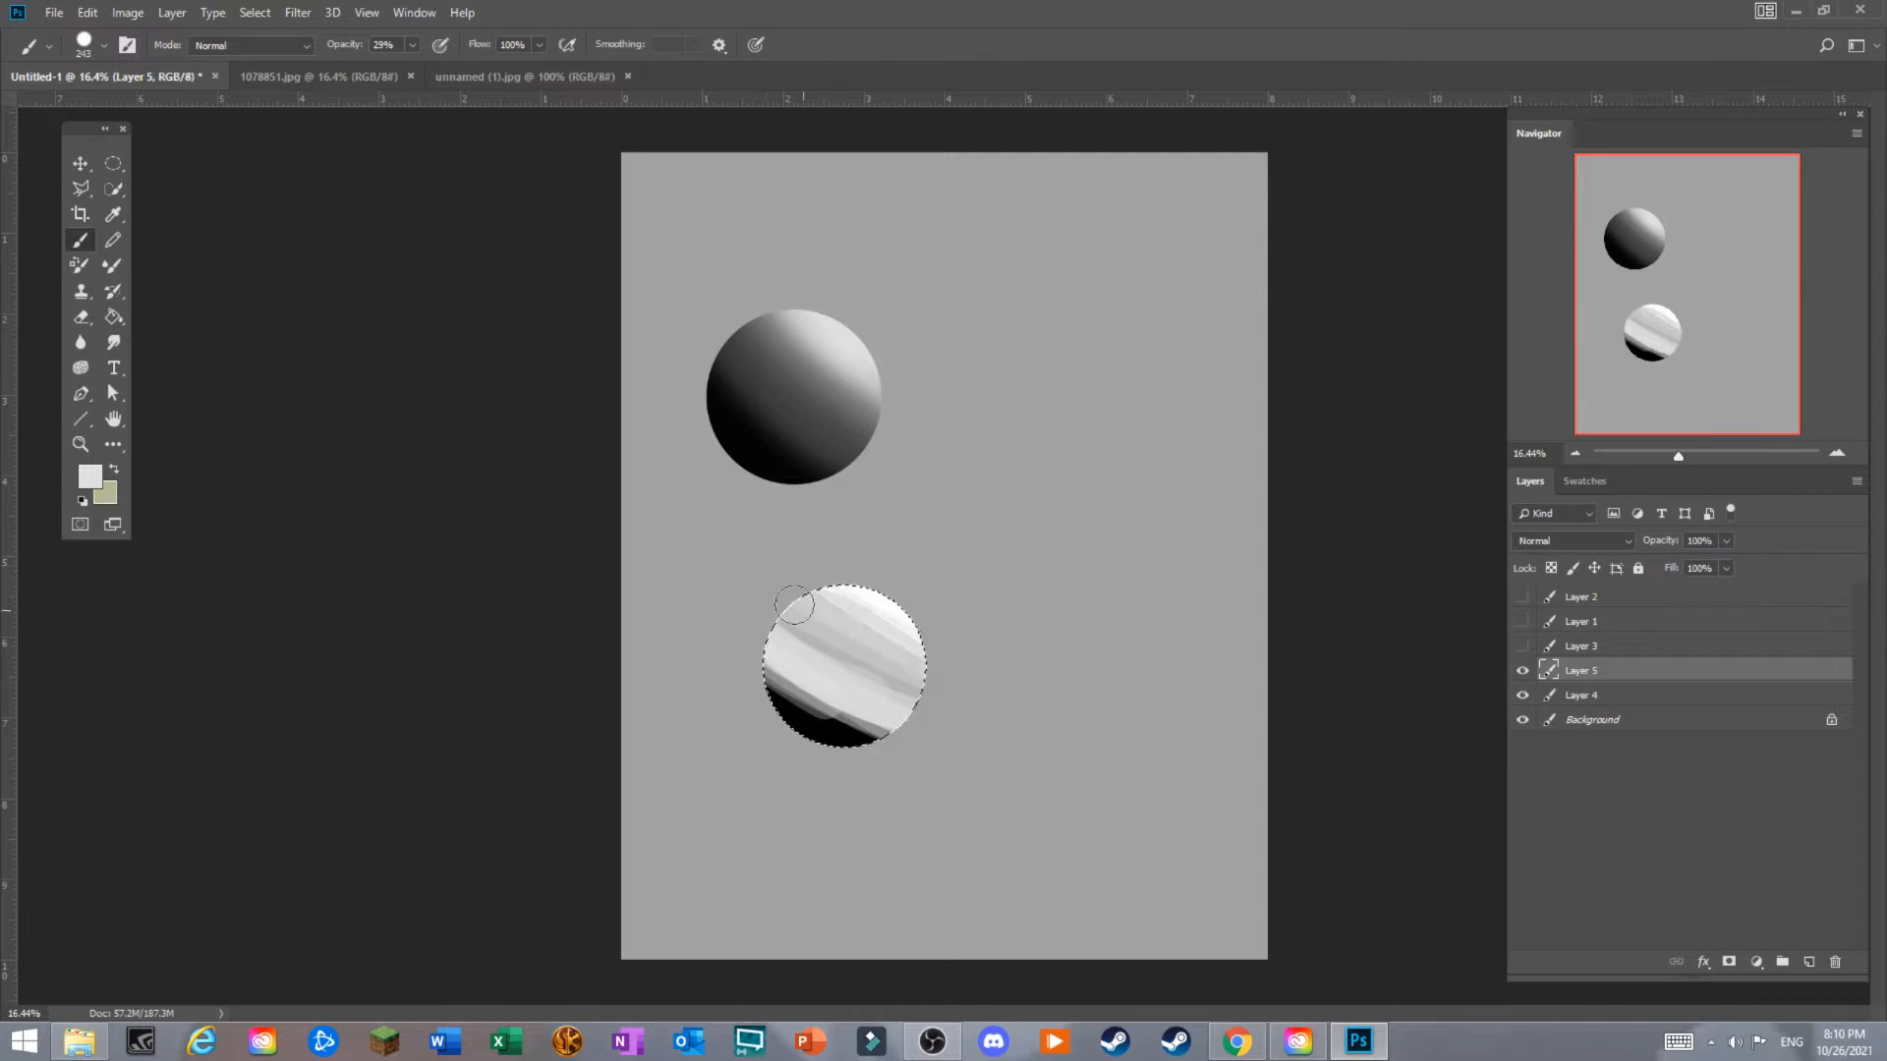
pyautogui.moveTo(794, 604); pyautogui.dragTo(907, 672)
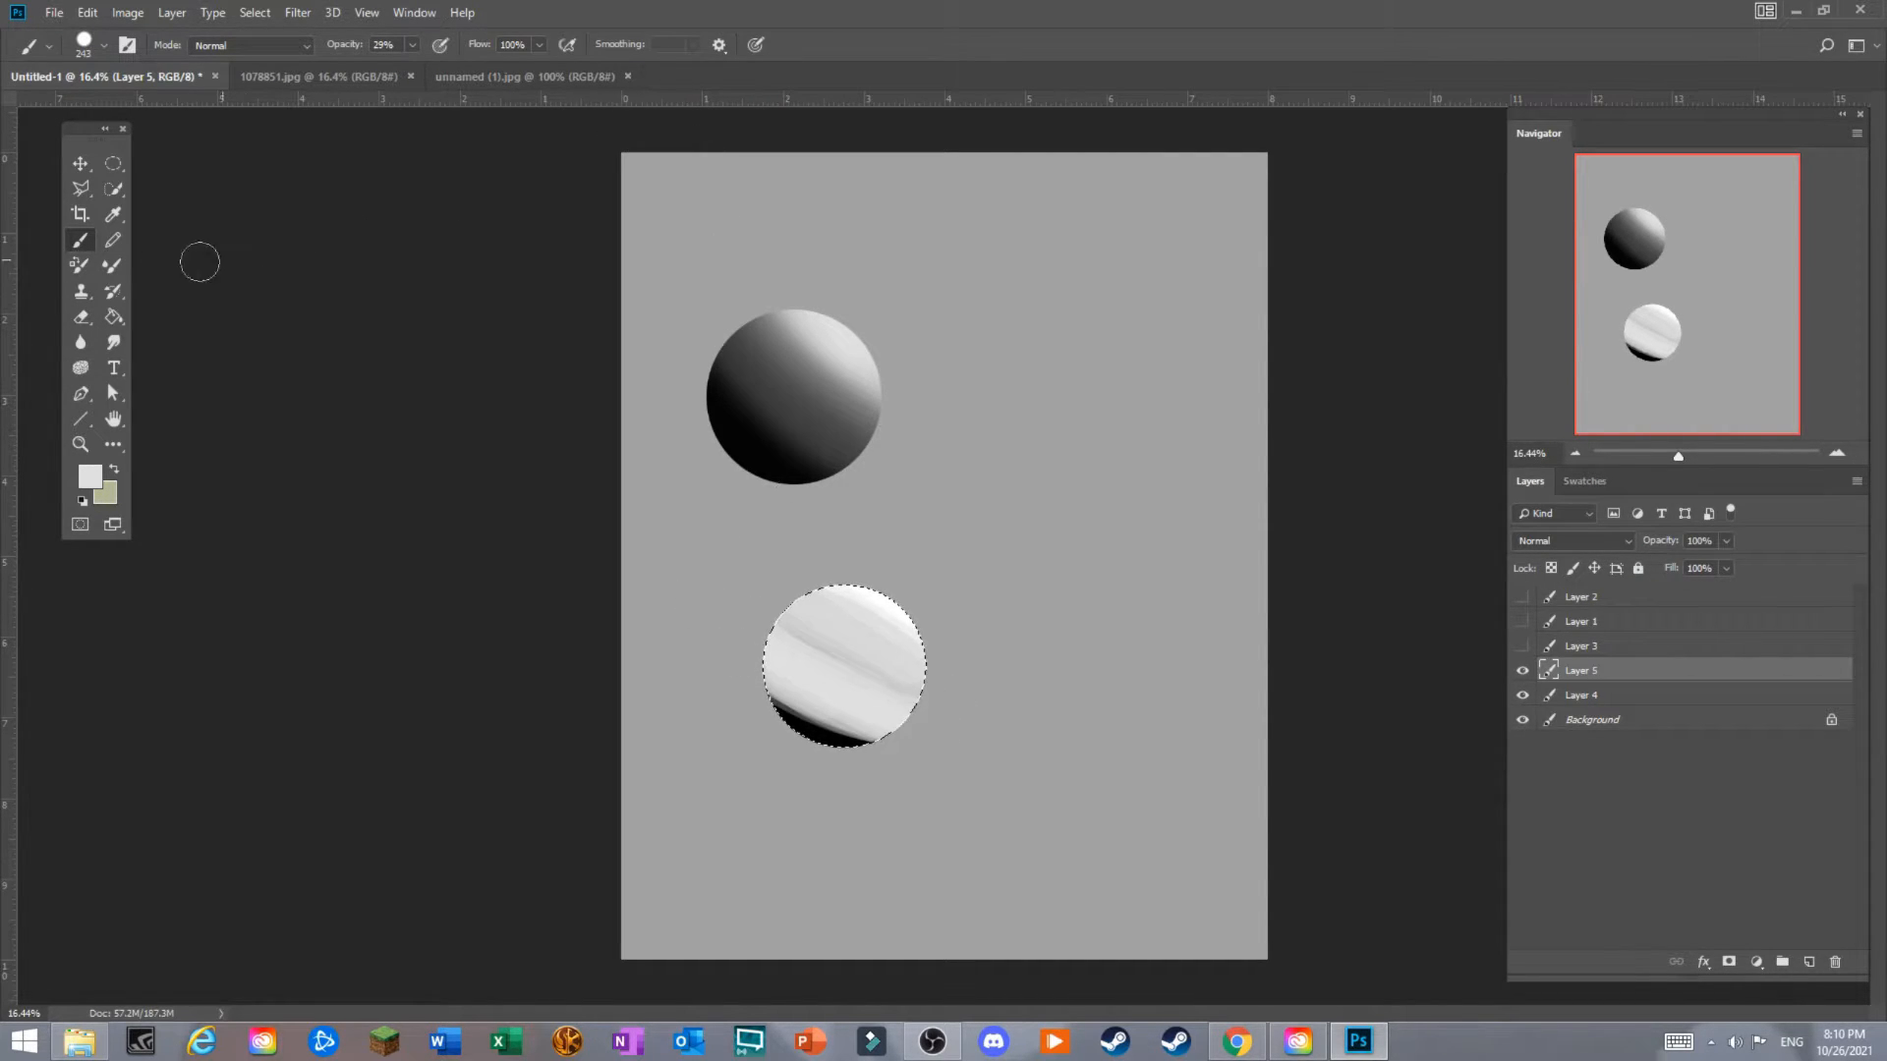
# Sample dark gray from the second circle's shadow edge and layer diagonal strokes over its lower-left half.
pyautogui.click(113, 214)
pyautogui.click(819, 716)
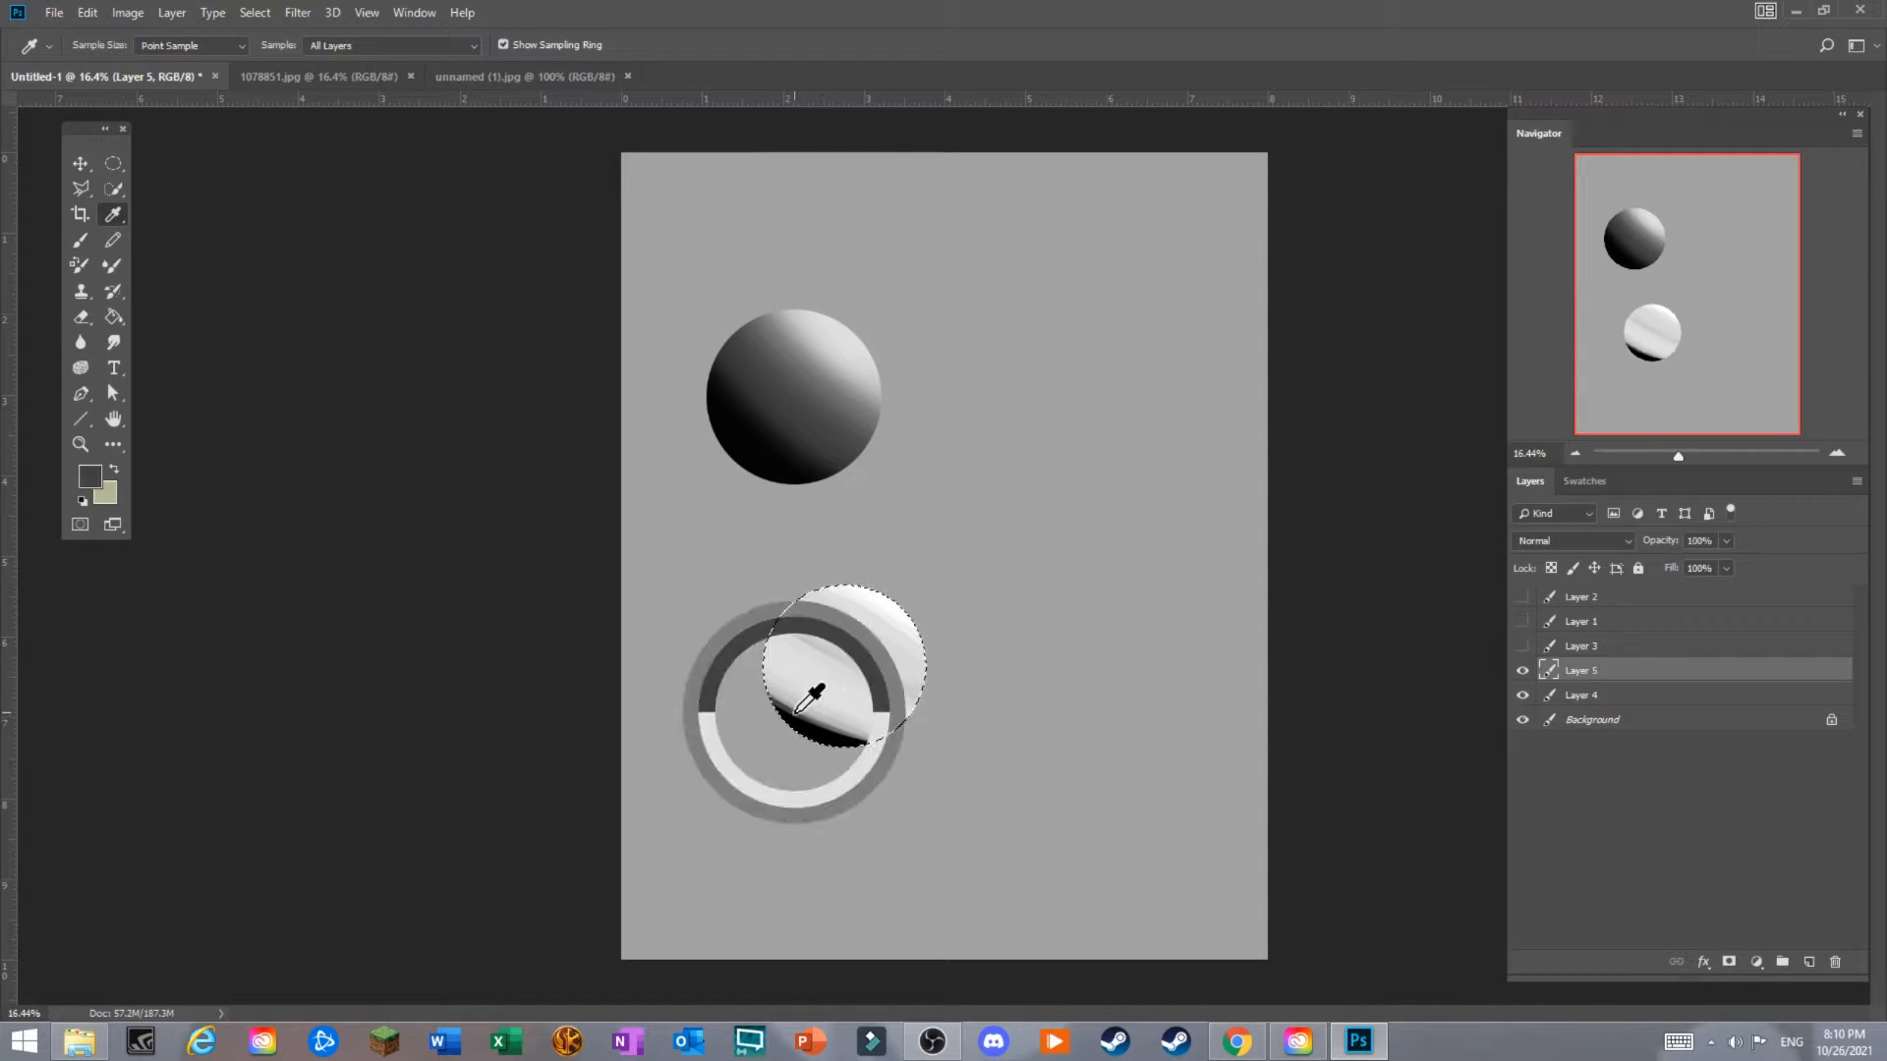
pyautogui.click(80, 239)
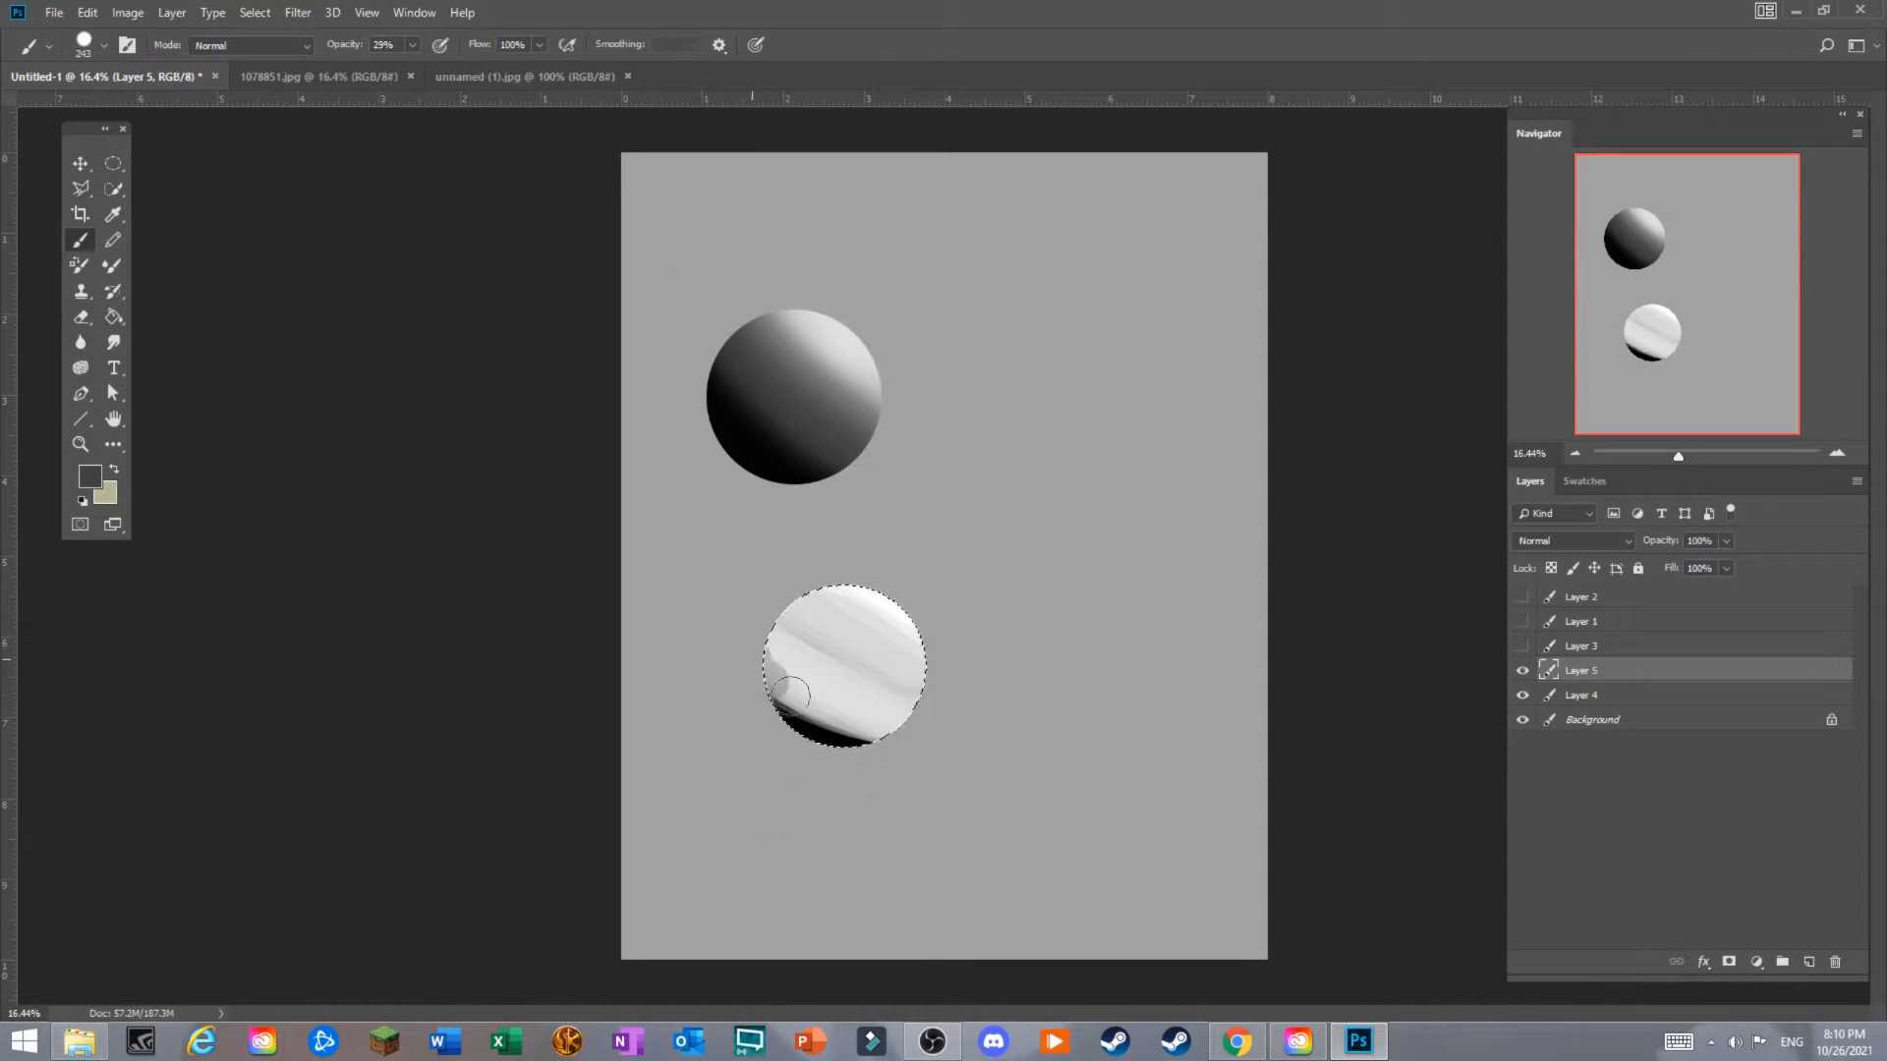
pyautogui.moveTo(790, 696)
pyautogui.mouseDown()
pyautogui.moveTo(873, 740)
pyautogui.moveTo(743, 636)
pyautogui.moveTo(960, 746)
pyautogui.mouseUp()
pyautogui.moveTo(758, 668)
pyautogui.mouseDown()
pyautogui.moveTo(987, 766)
pyautogui.moveTo(699, 578)
pyautogui.moveTo(1011, 746)
pyautogui.mouseUp()
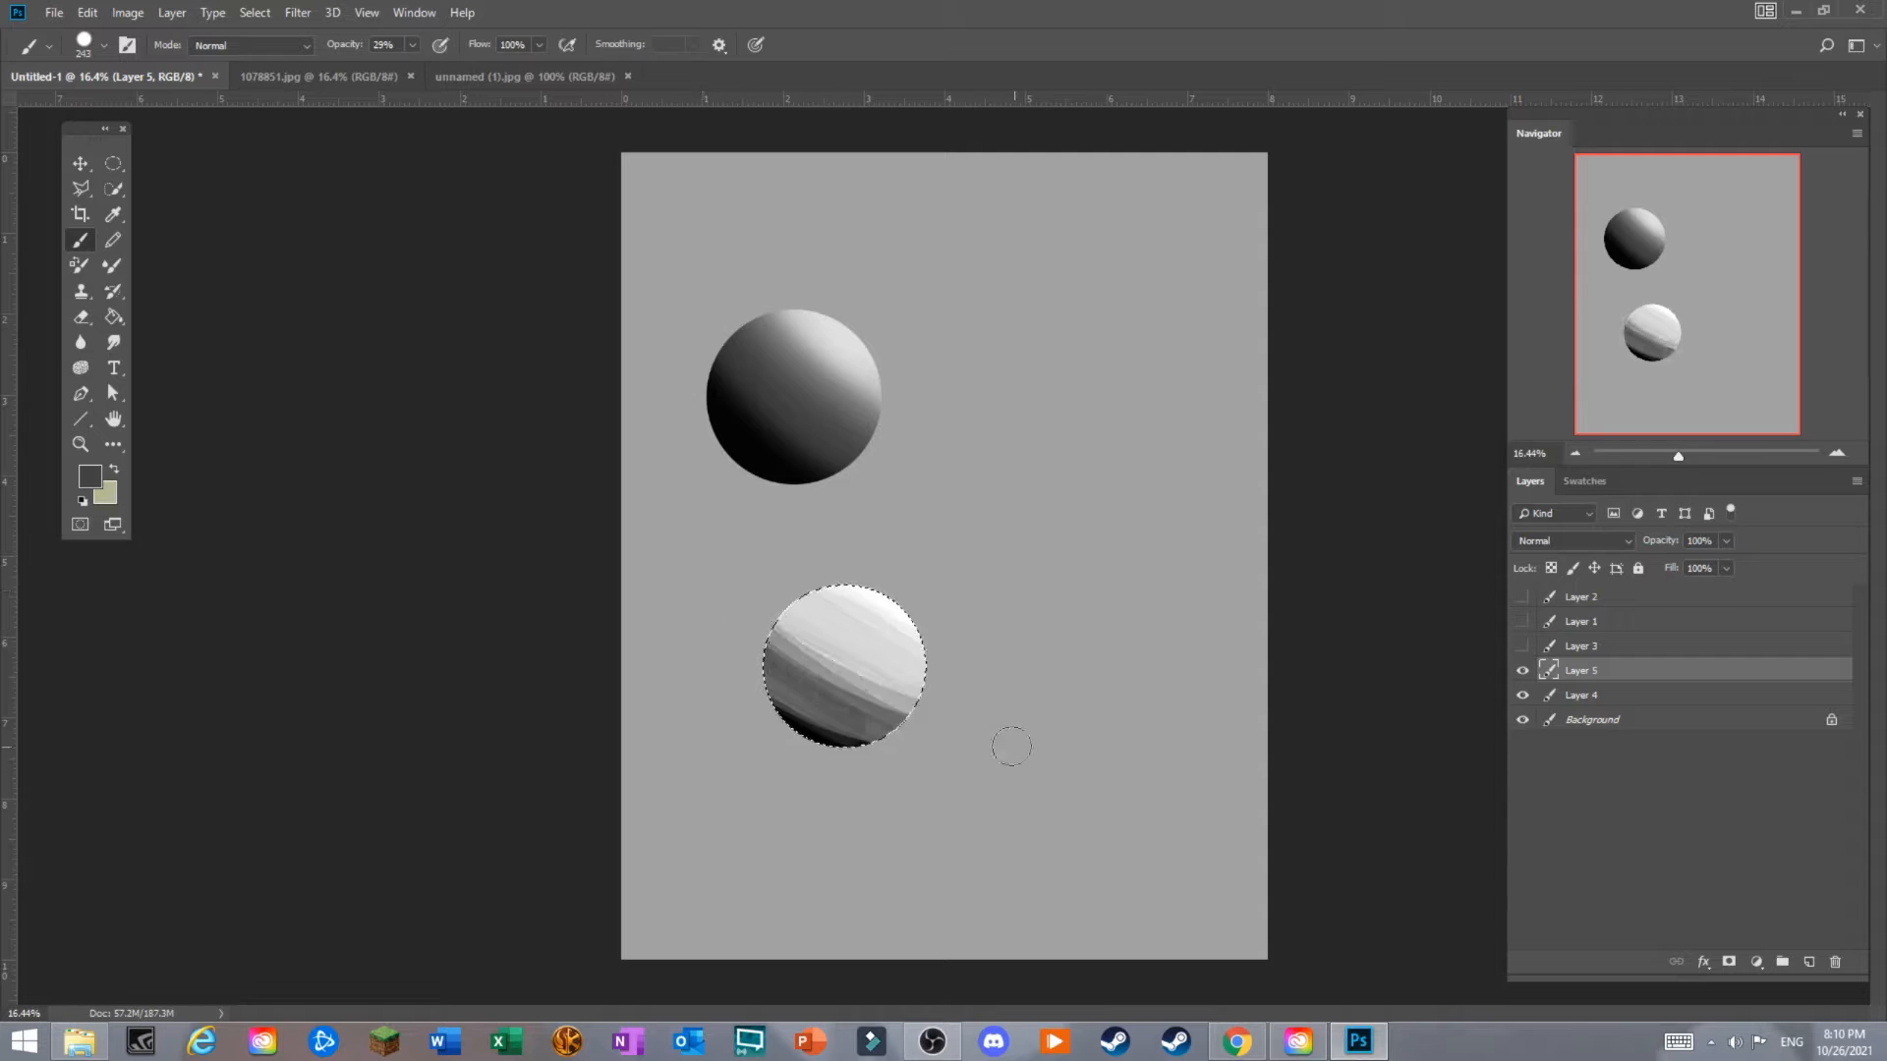
# Sample black from the upper sphere's shadow and darken the lower-left area of the second circle.
pyautogui.click(113, 214)
pyautogui.click(762, 439)
pyautogui.press('b')
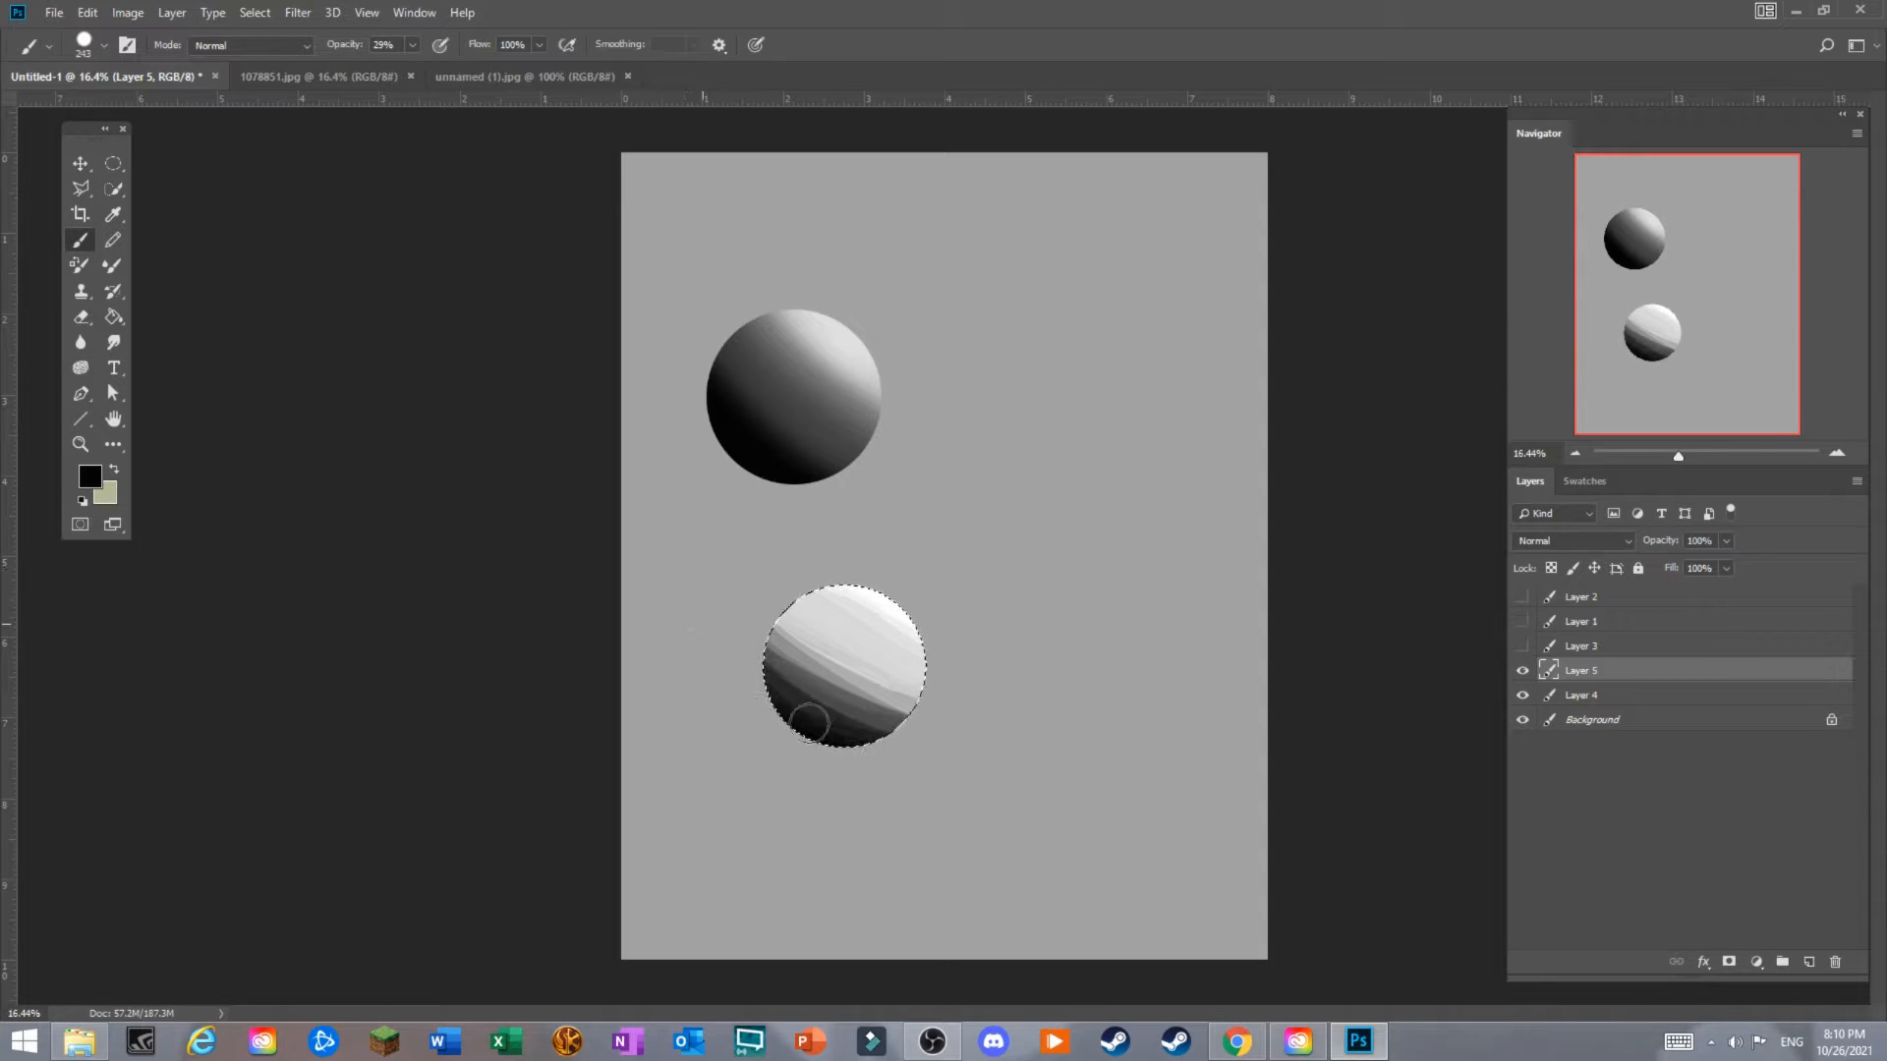
pyautogui.click(113, 214)
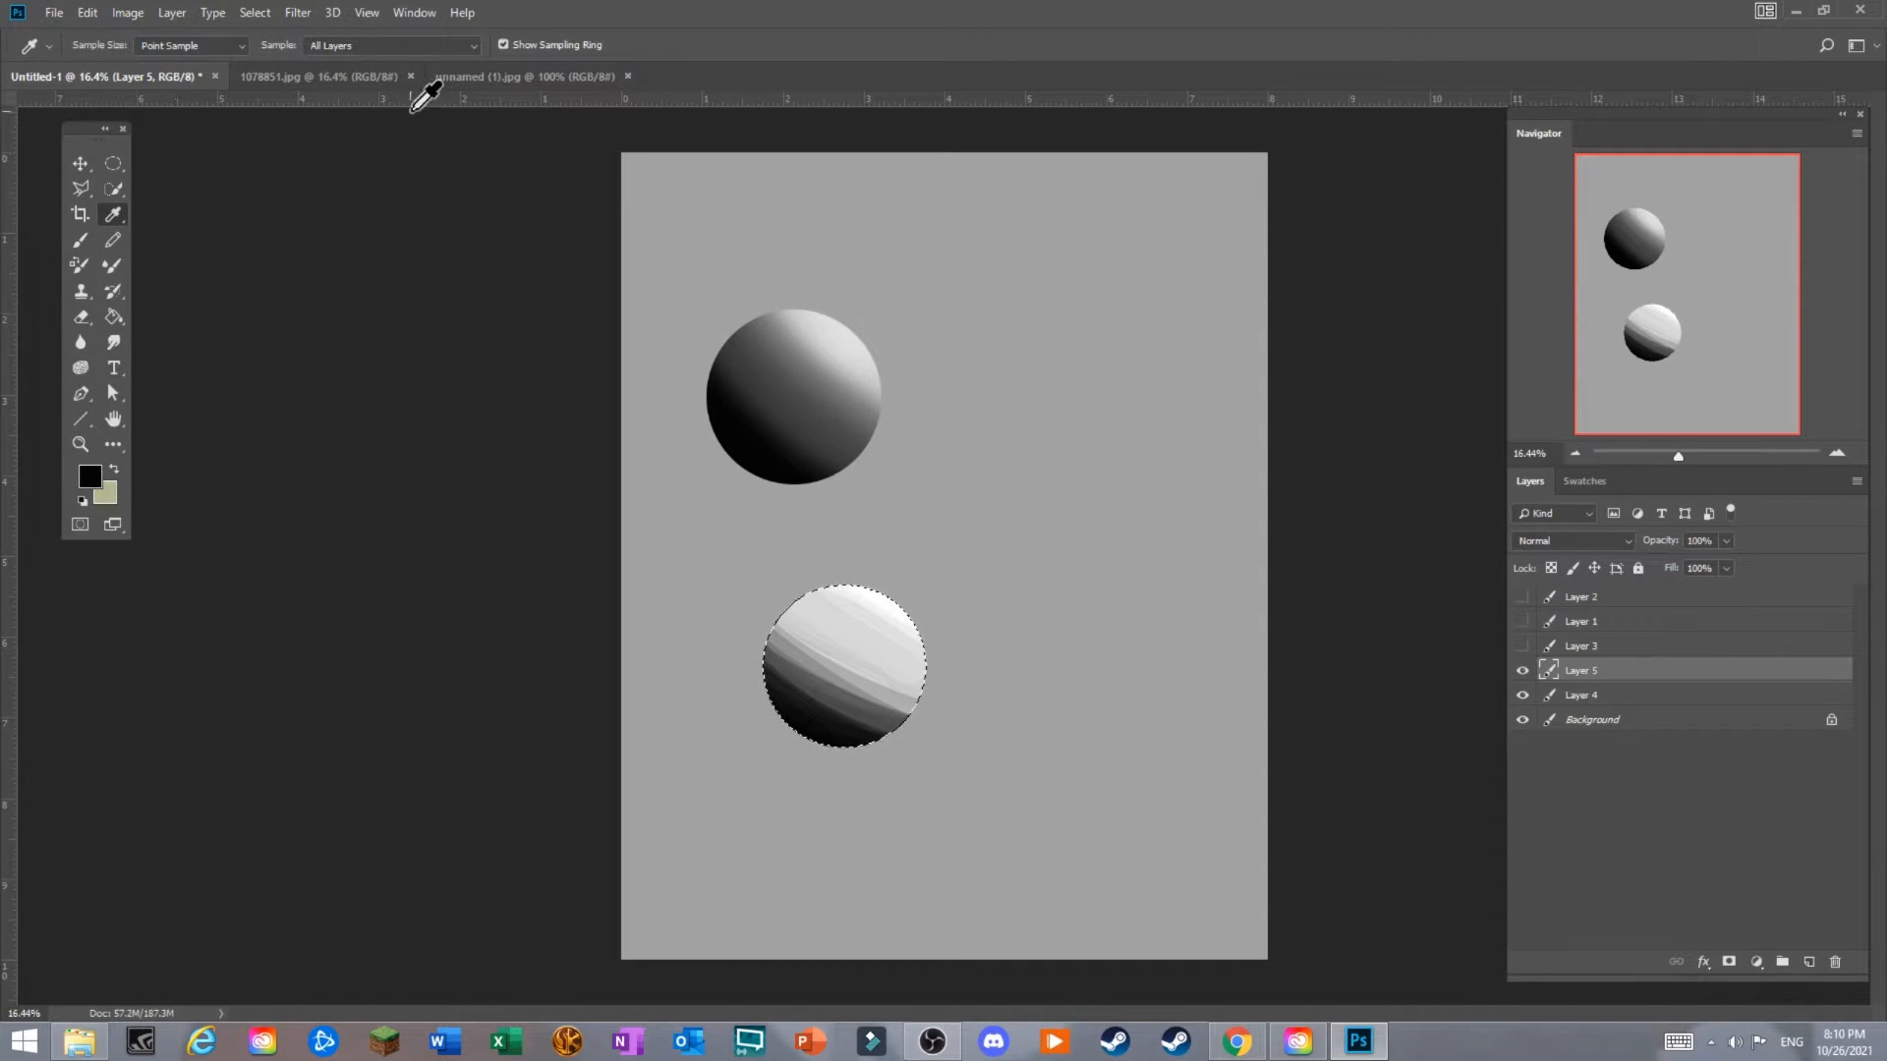
pyautogui.press('b')
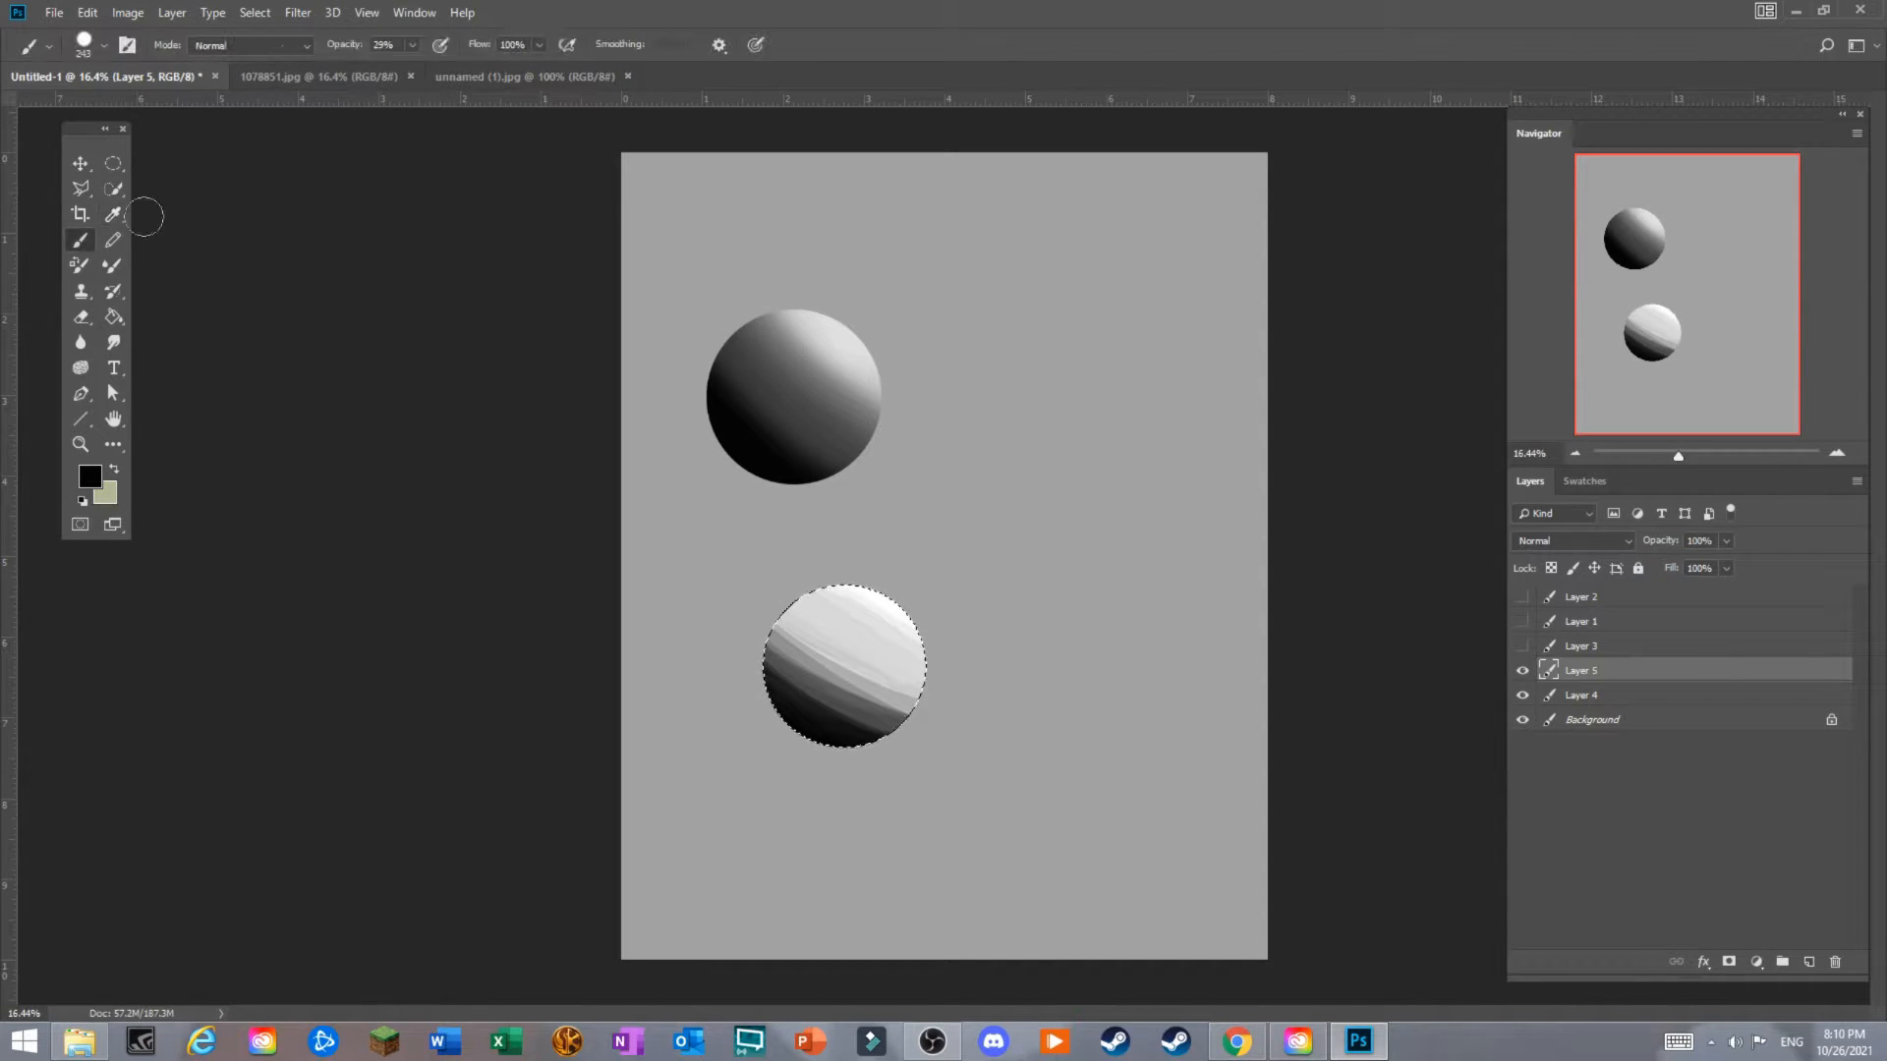
# Lower the brush opacity to 18%, sample dark gray from the lower sphere's shadow, and paint diagonal strokes along the shadow's upper boundary.
pyautogui.click(413, 46)
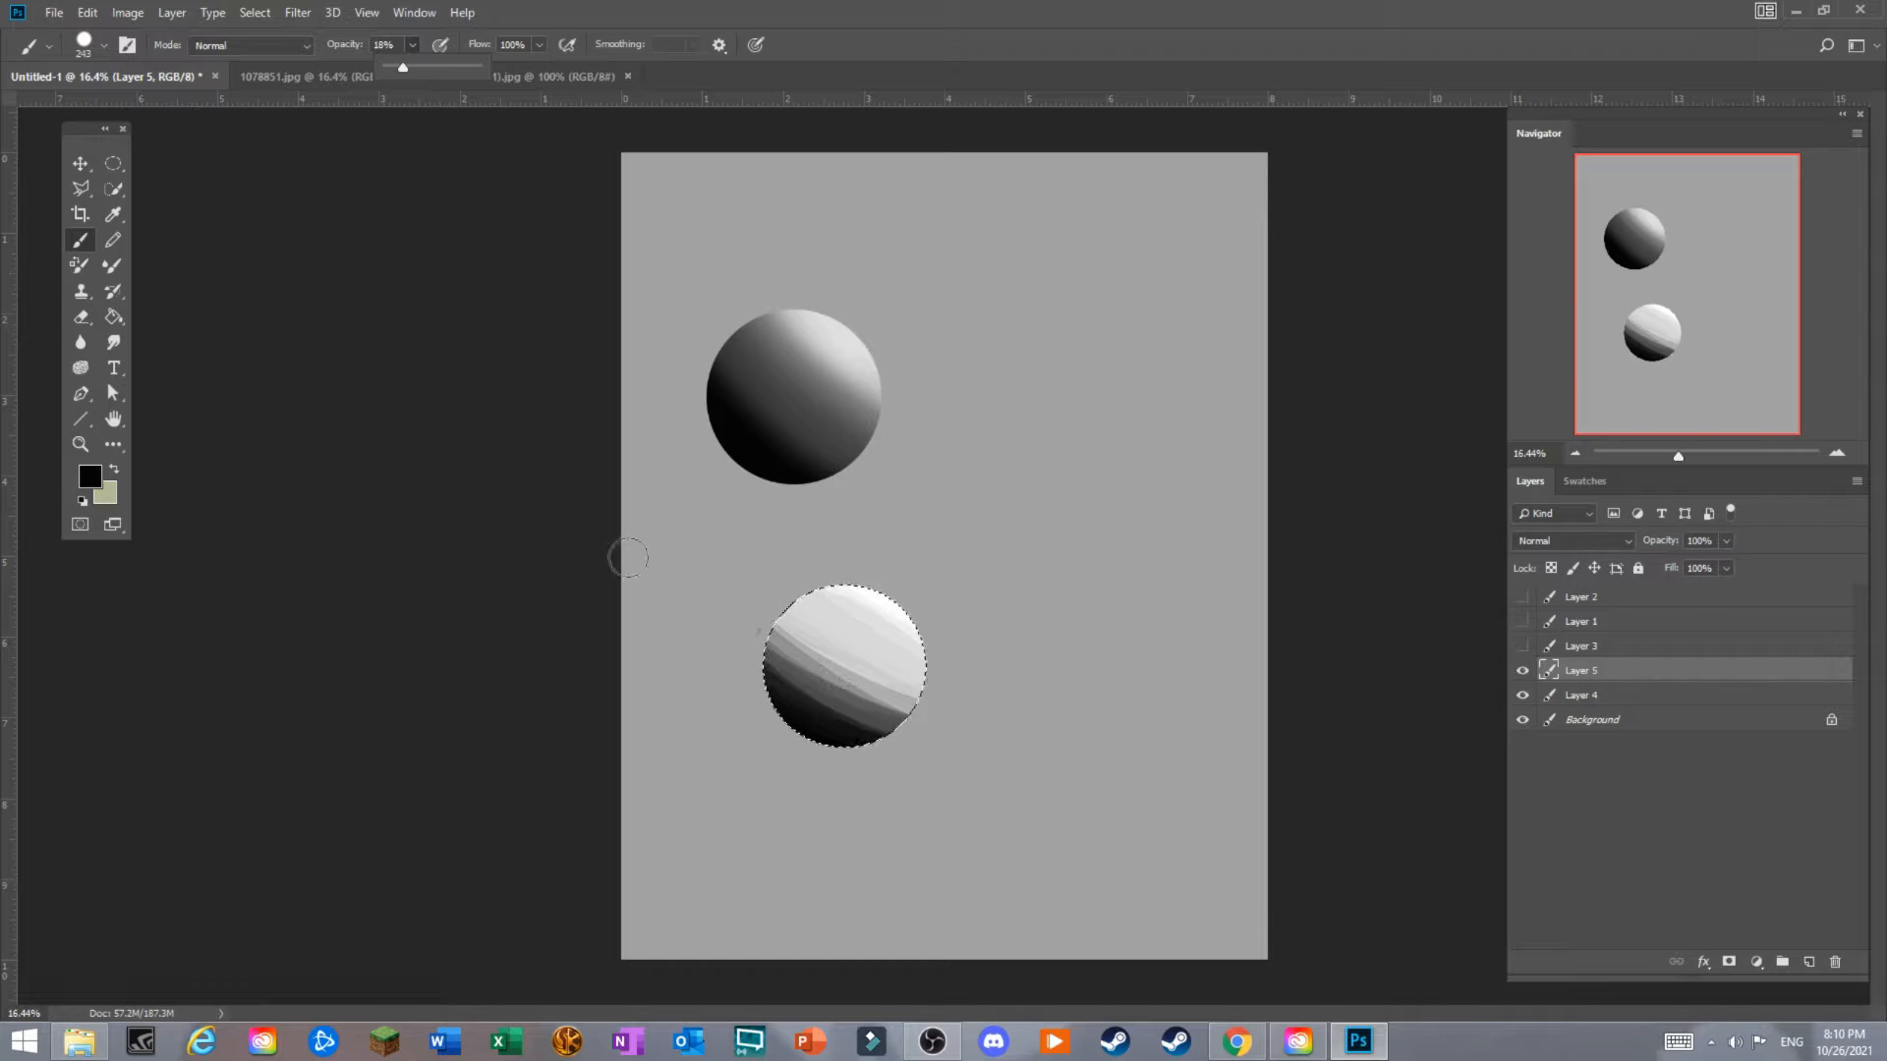
pyautogui.click(114, 216)
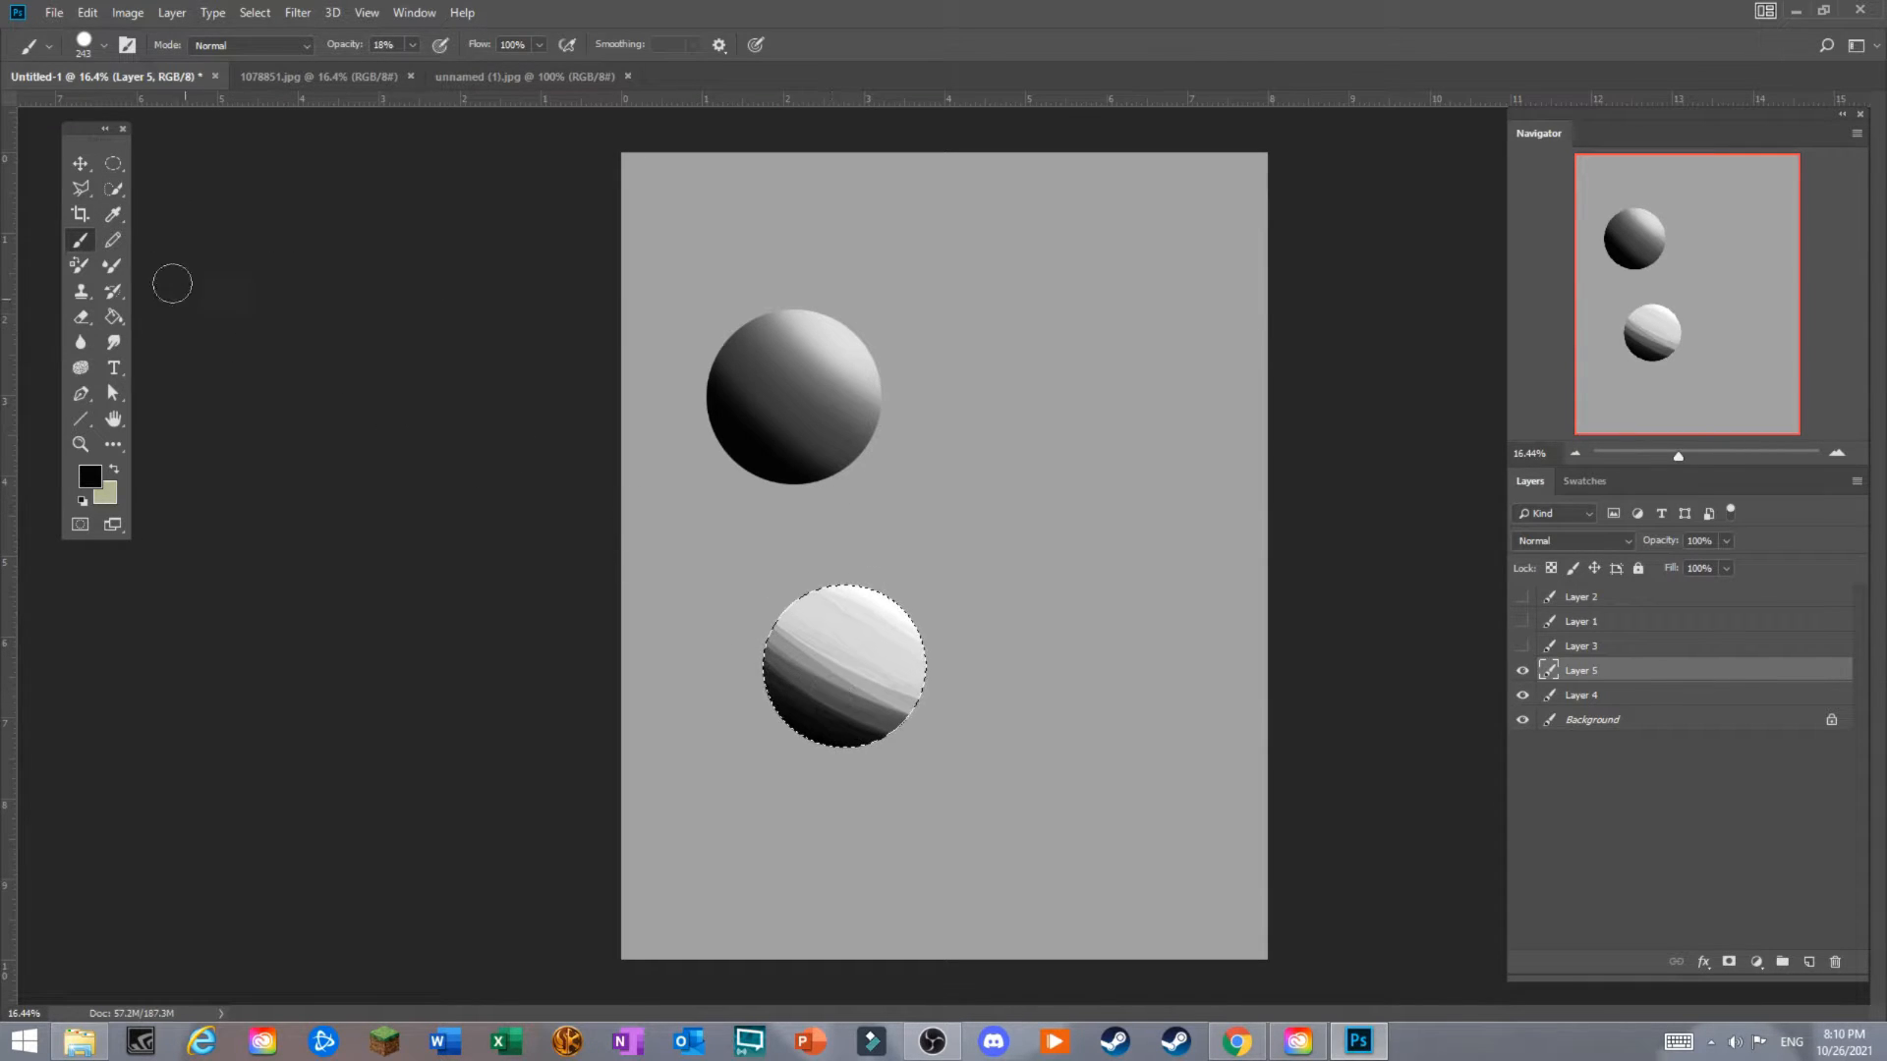
pyautogui.click(113, 215)
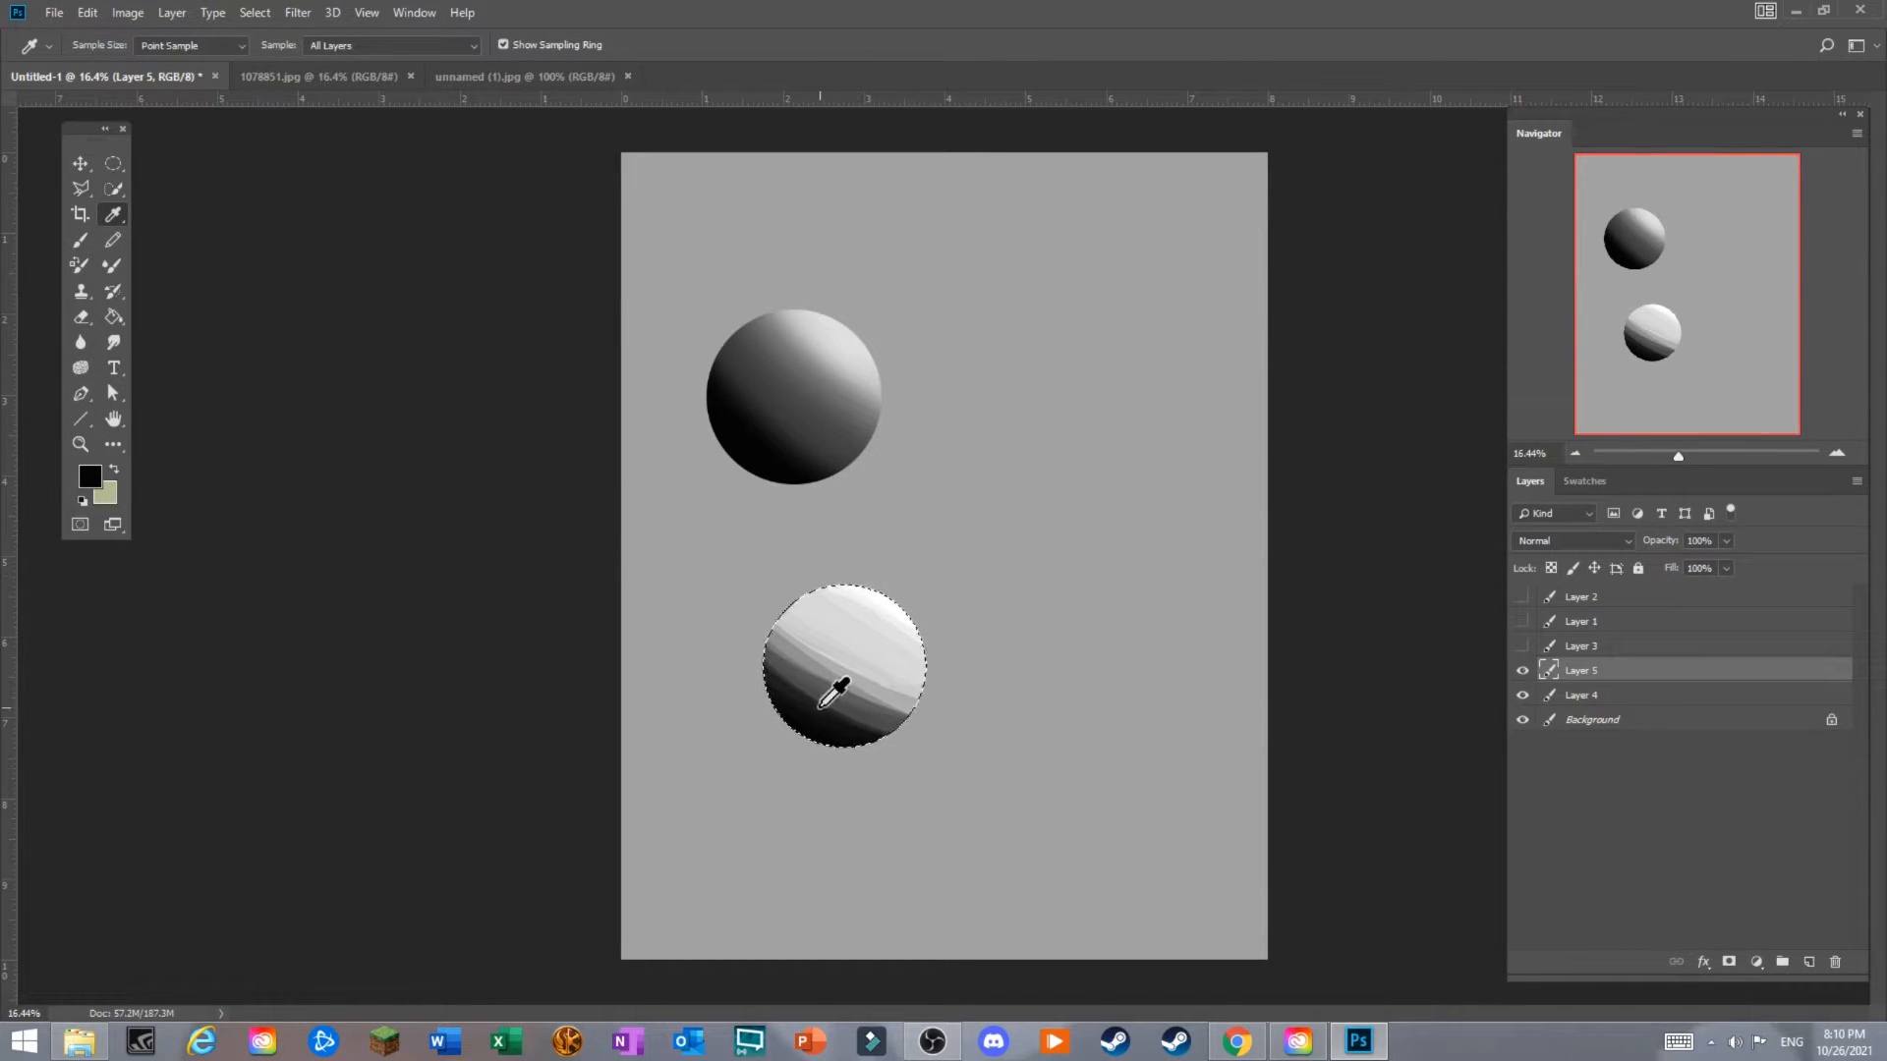
pyautogui.click(821, 704)
pyautogui.click(81, 240)
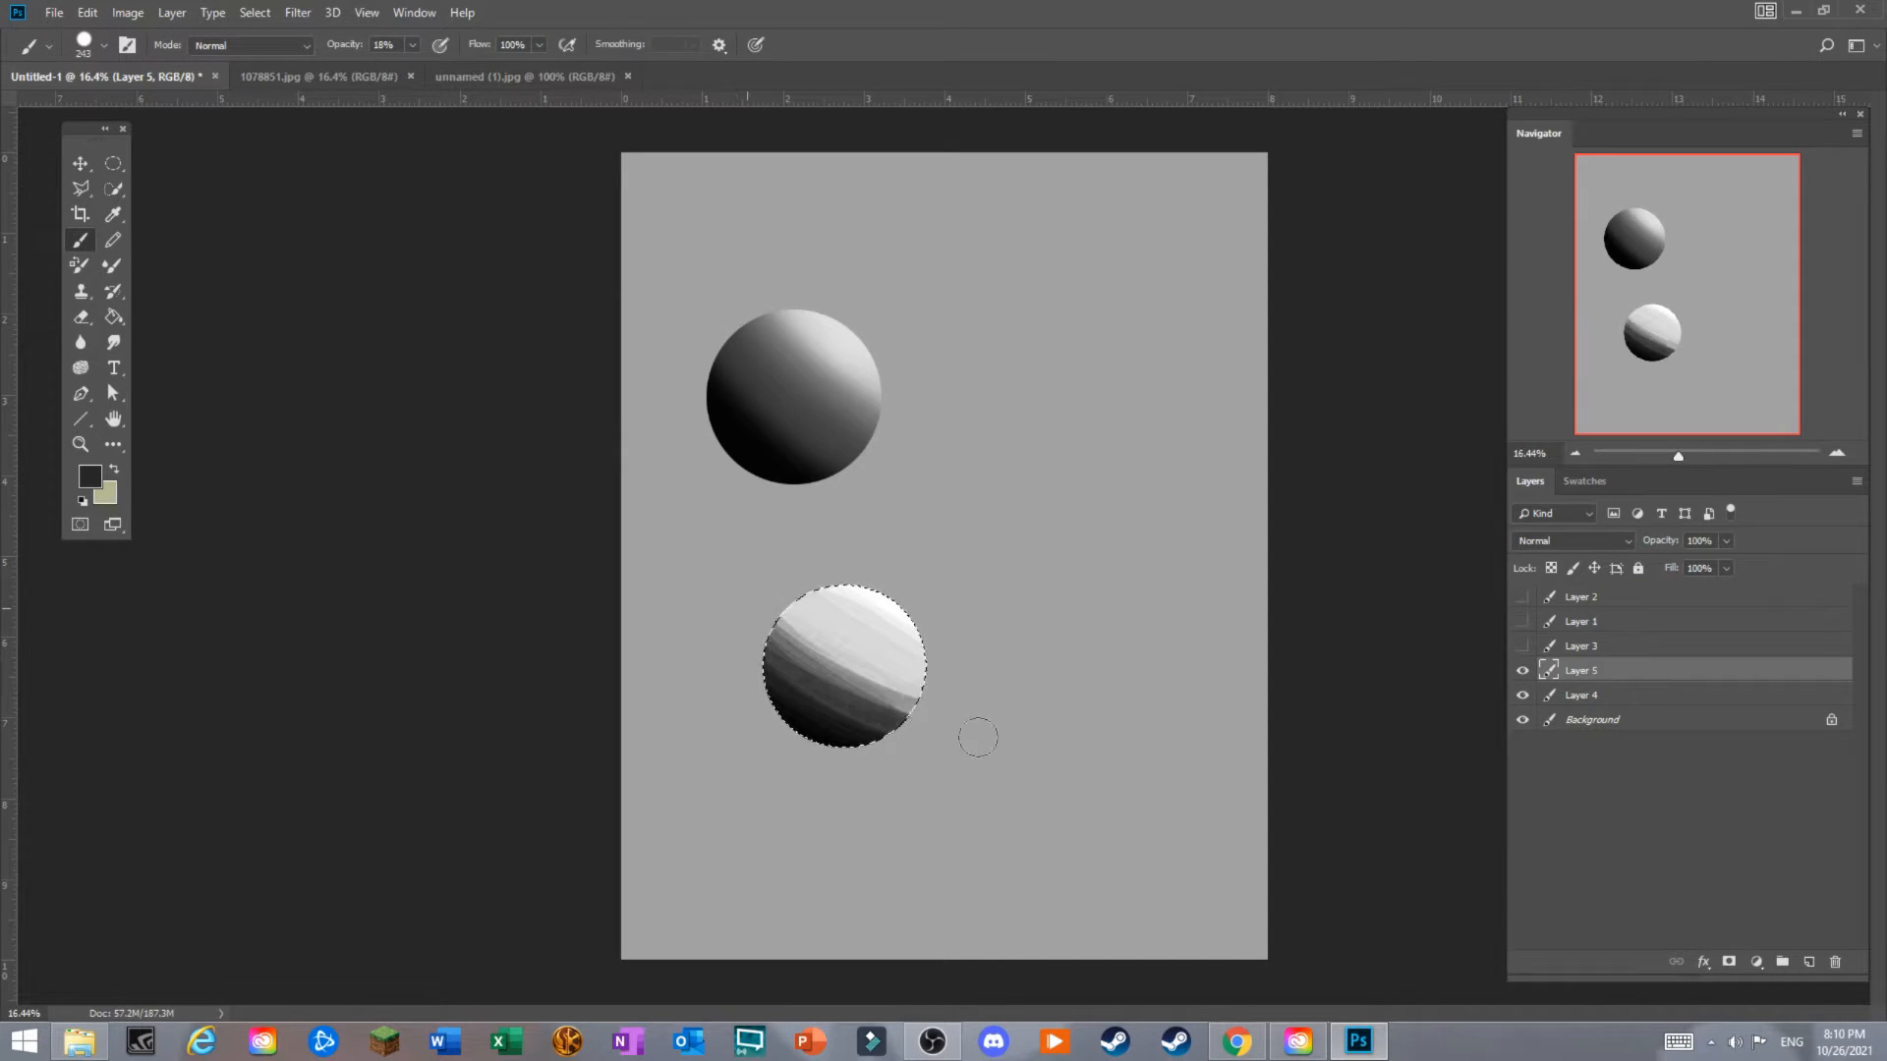
# Sample medium gray and a lighter gray from the lower sphere and blend its shadow into the midtones with diagonal strokes.
pyautogui.click(113, 216)
pyautogui.click(789, 630)
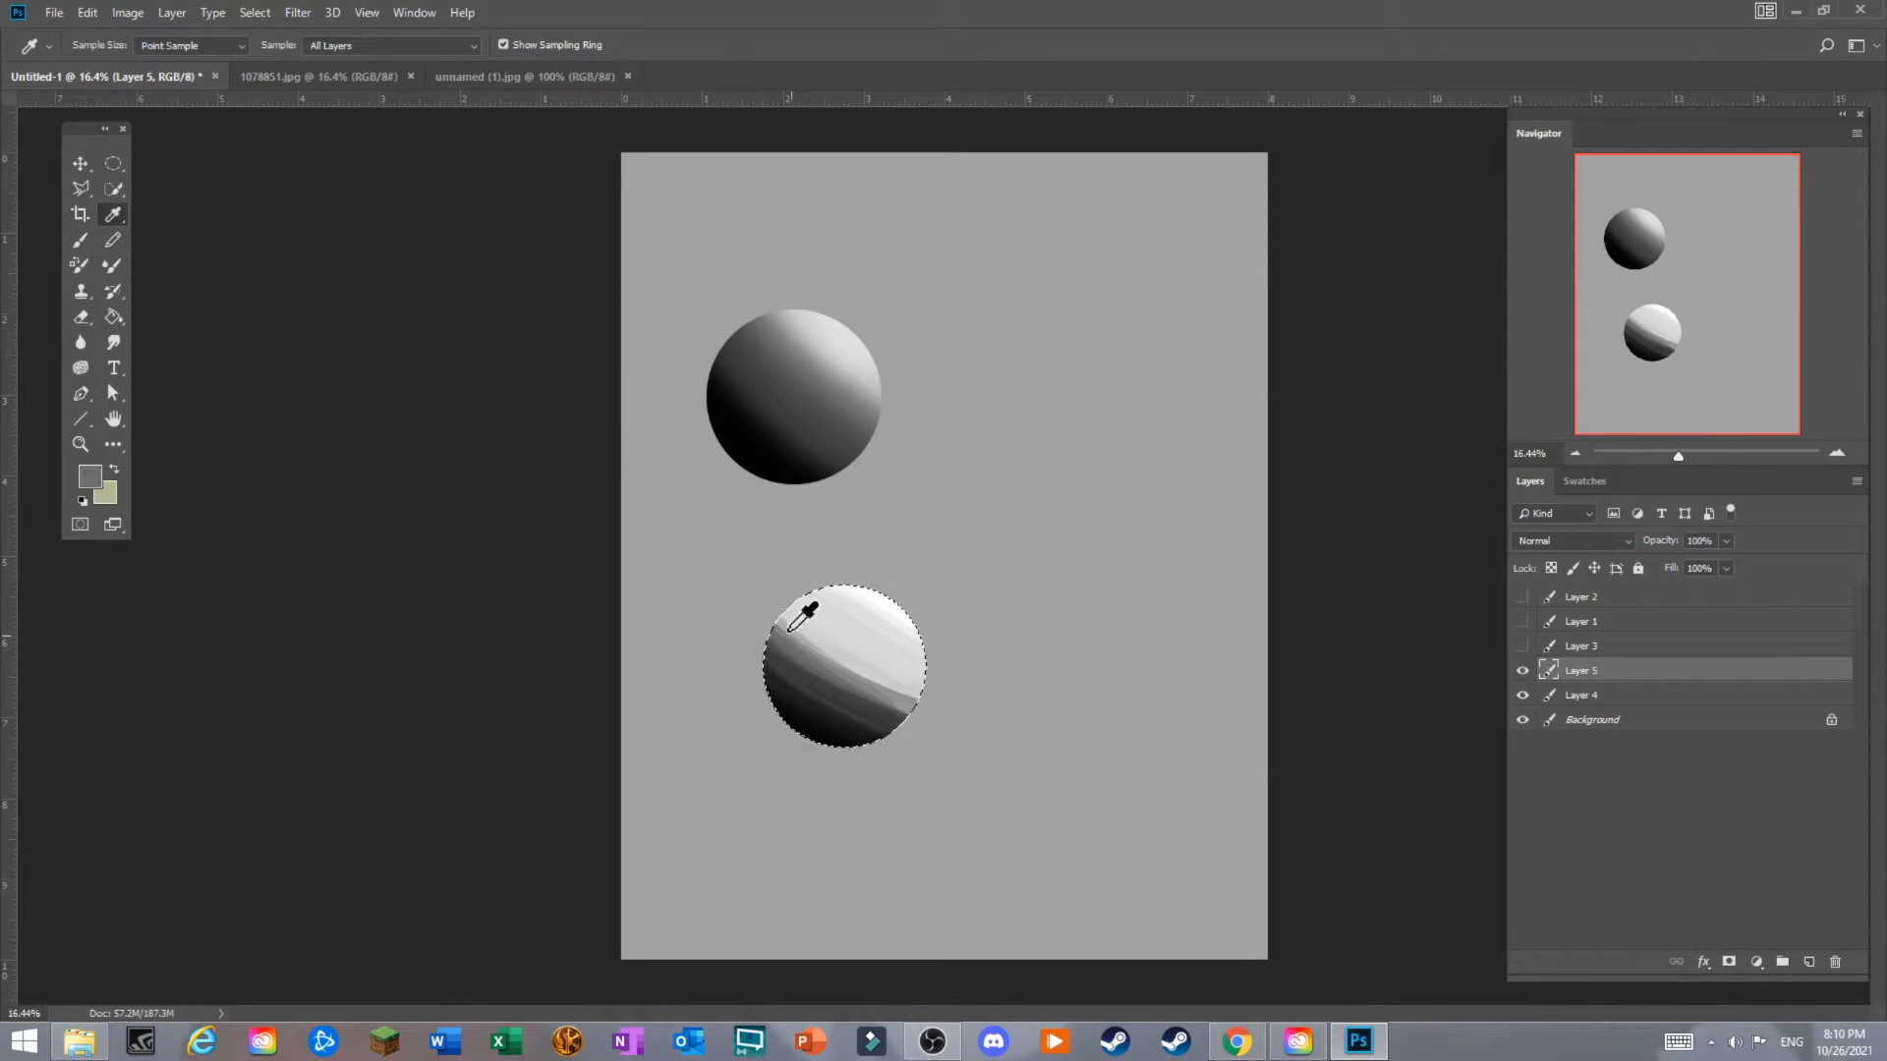
pyautogui.click(80, 240)
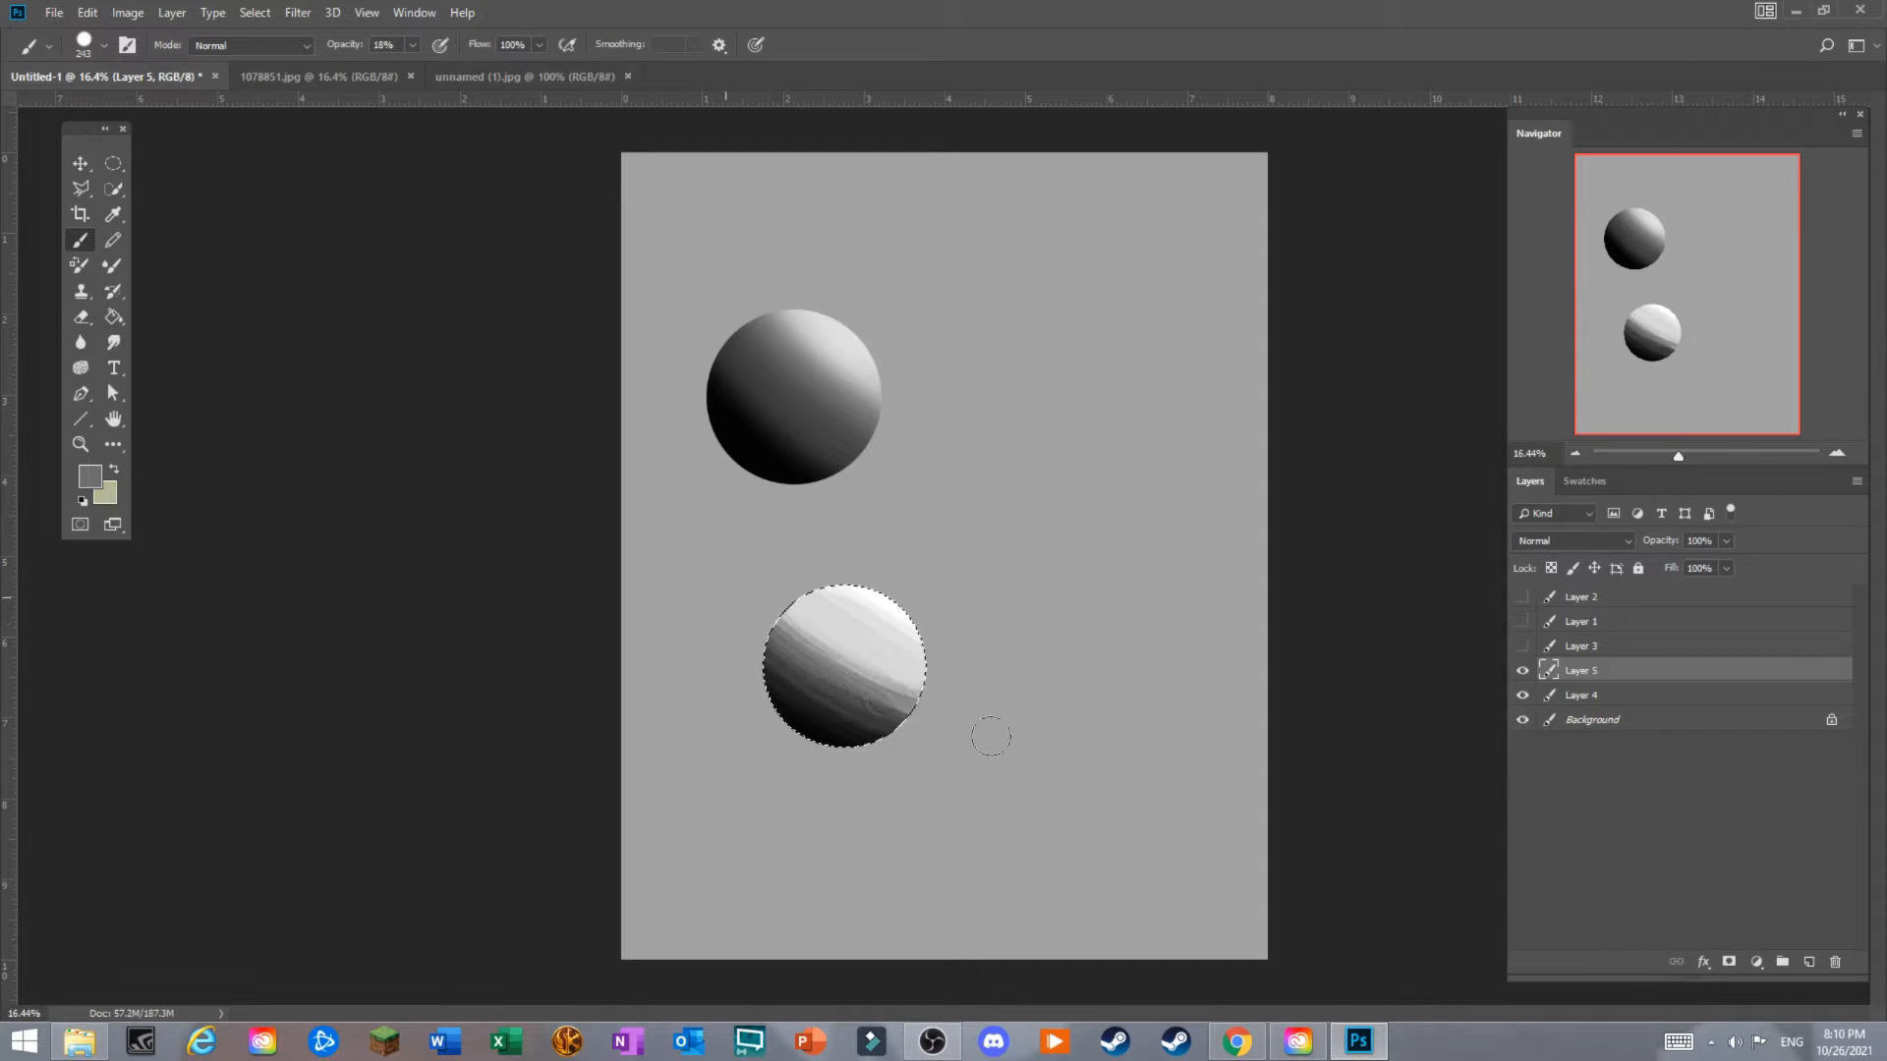
pyautogui.click(113, 215)
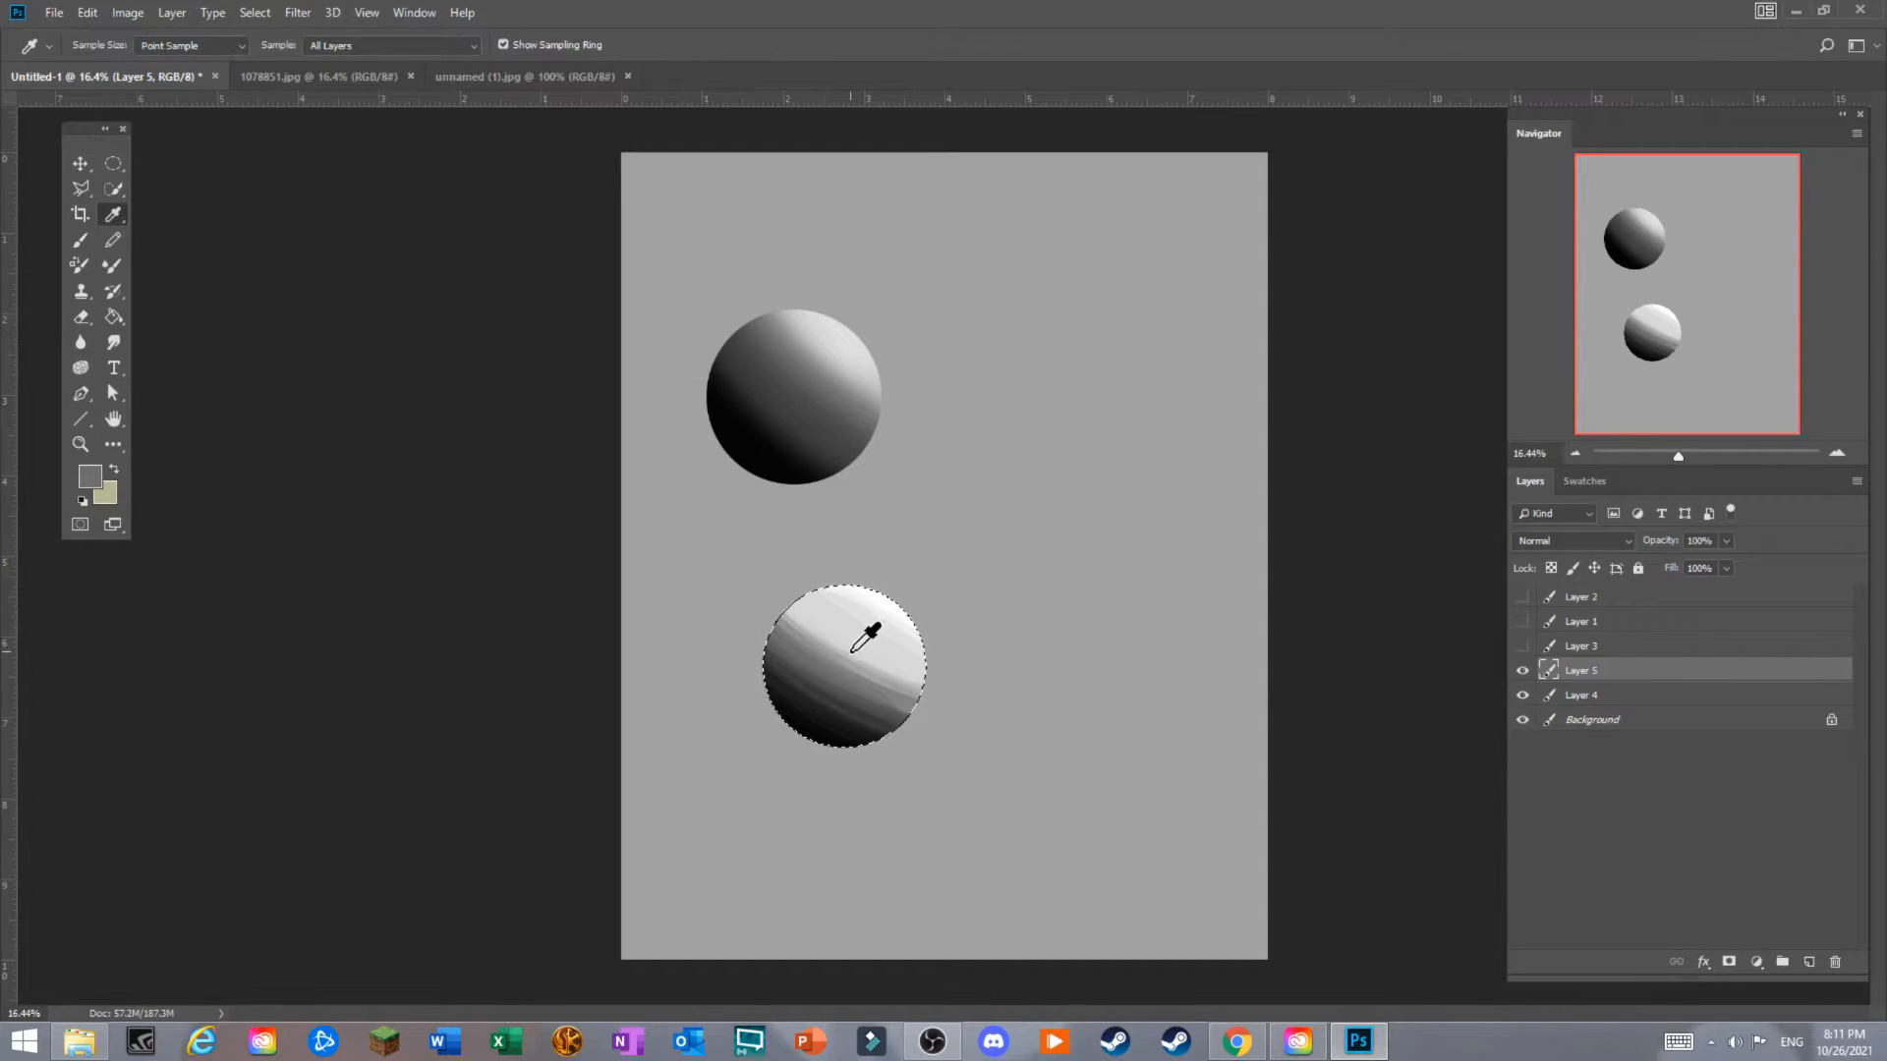
pyautogui.click(851, 661)
pyautogui.click(85, 241)
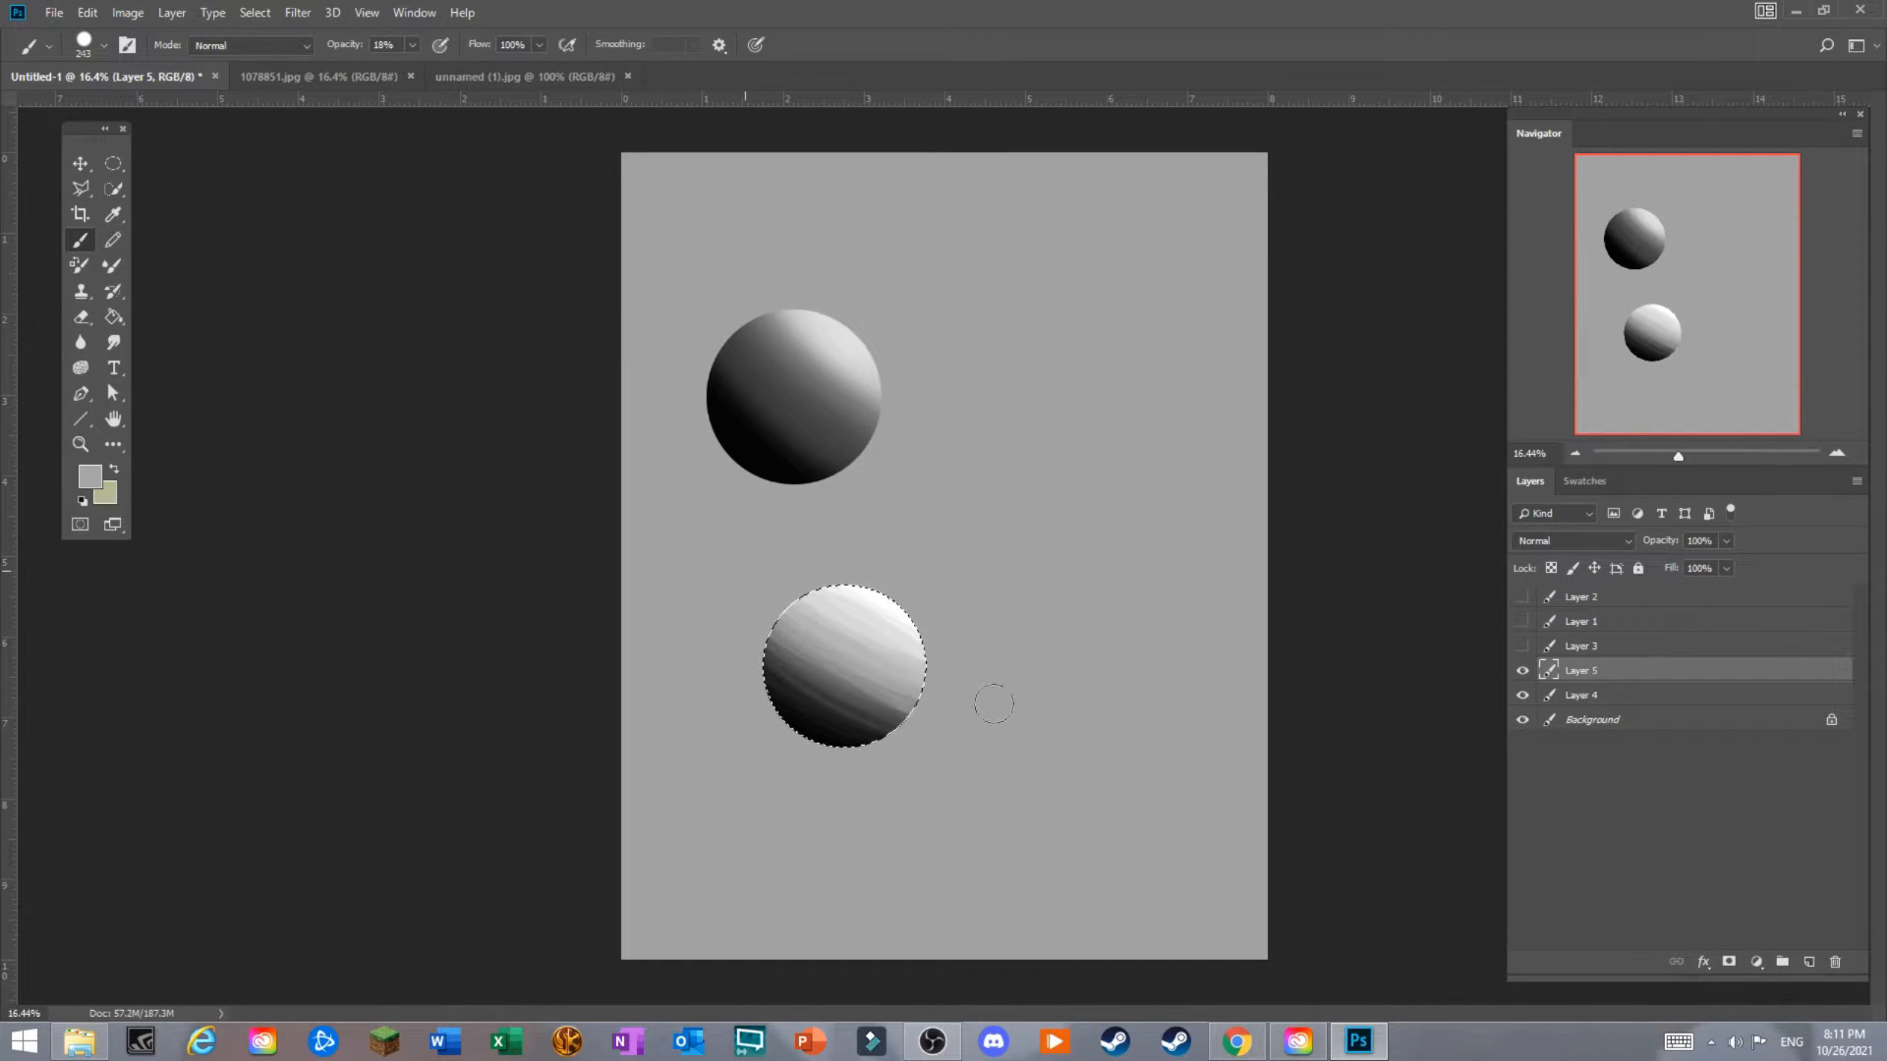
# Sample two progressively lighter grays from the lower sphere's lit side and soften the transition toward the highlight.
pyautogui.click(113, 214)
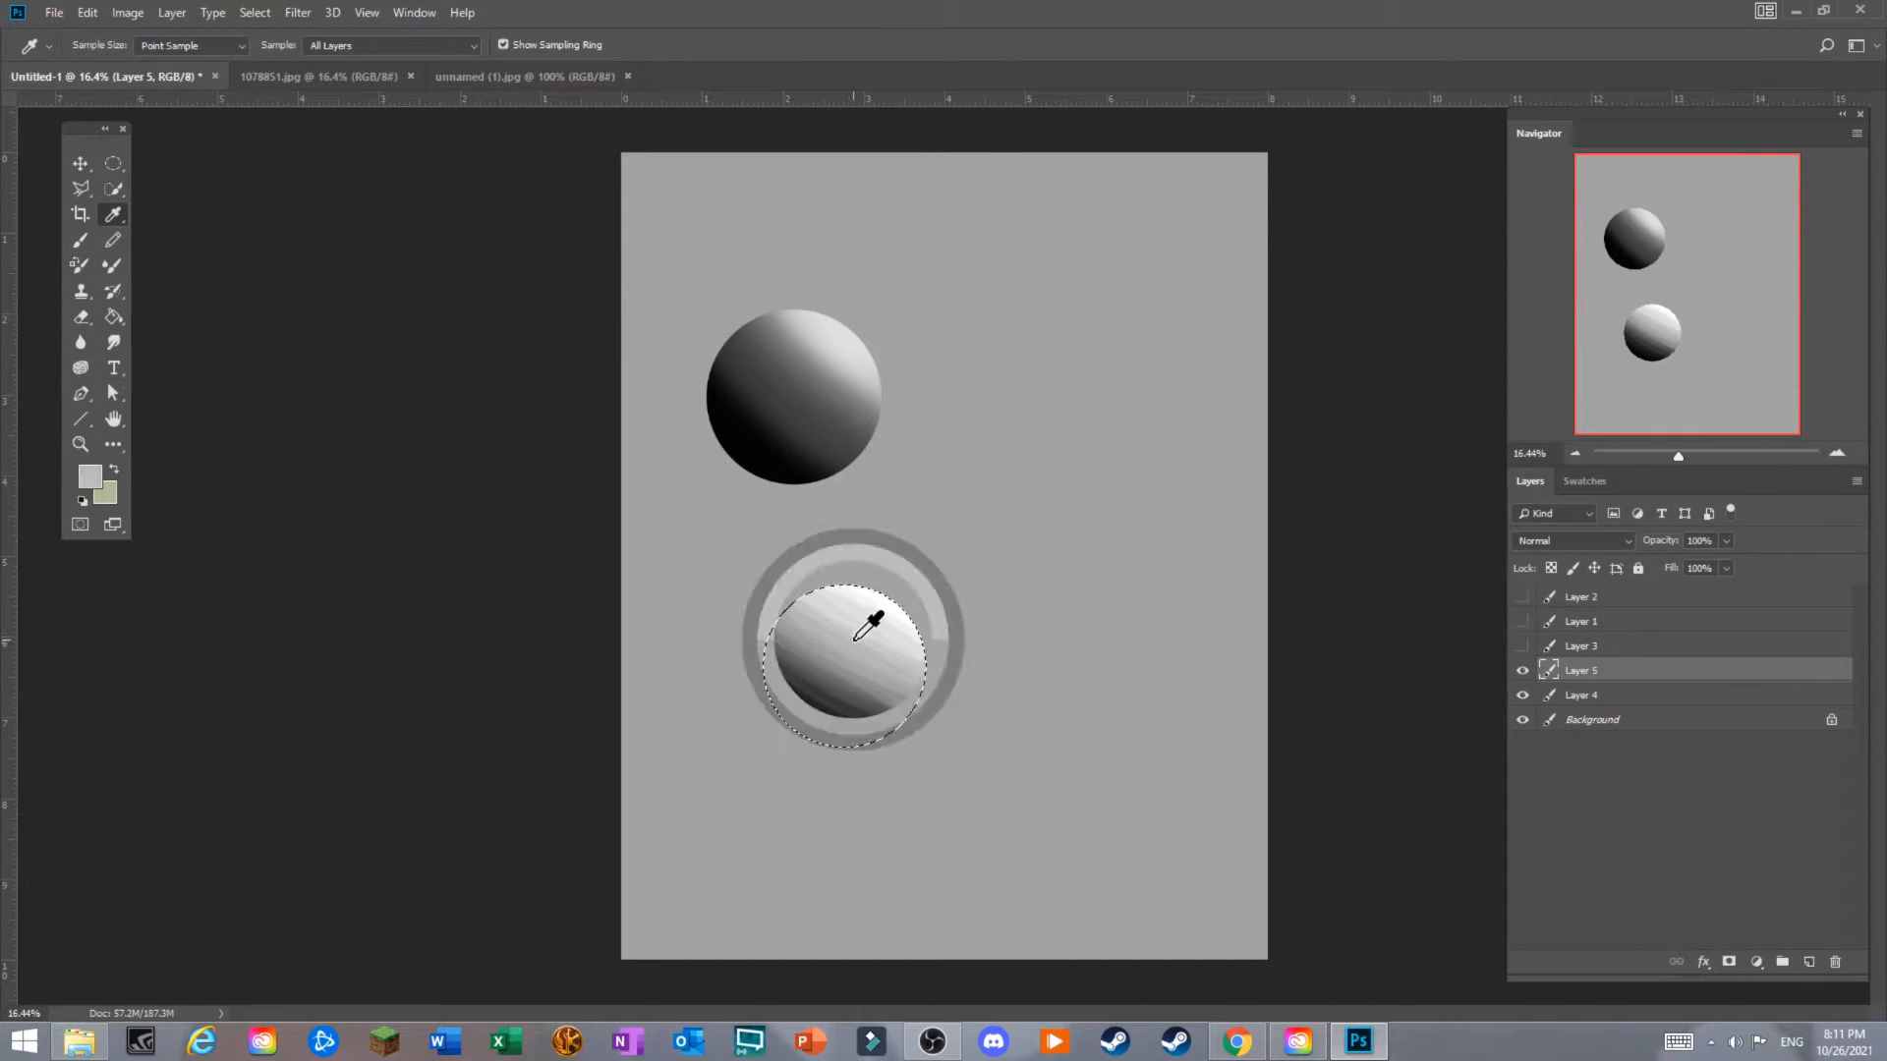
pyautogui.press('b')
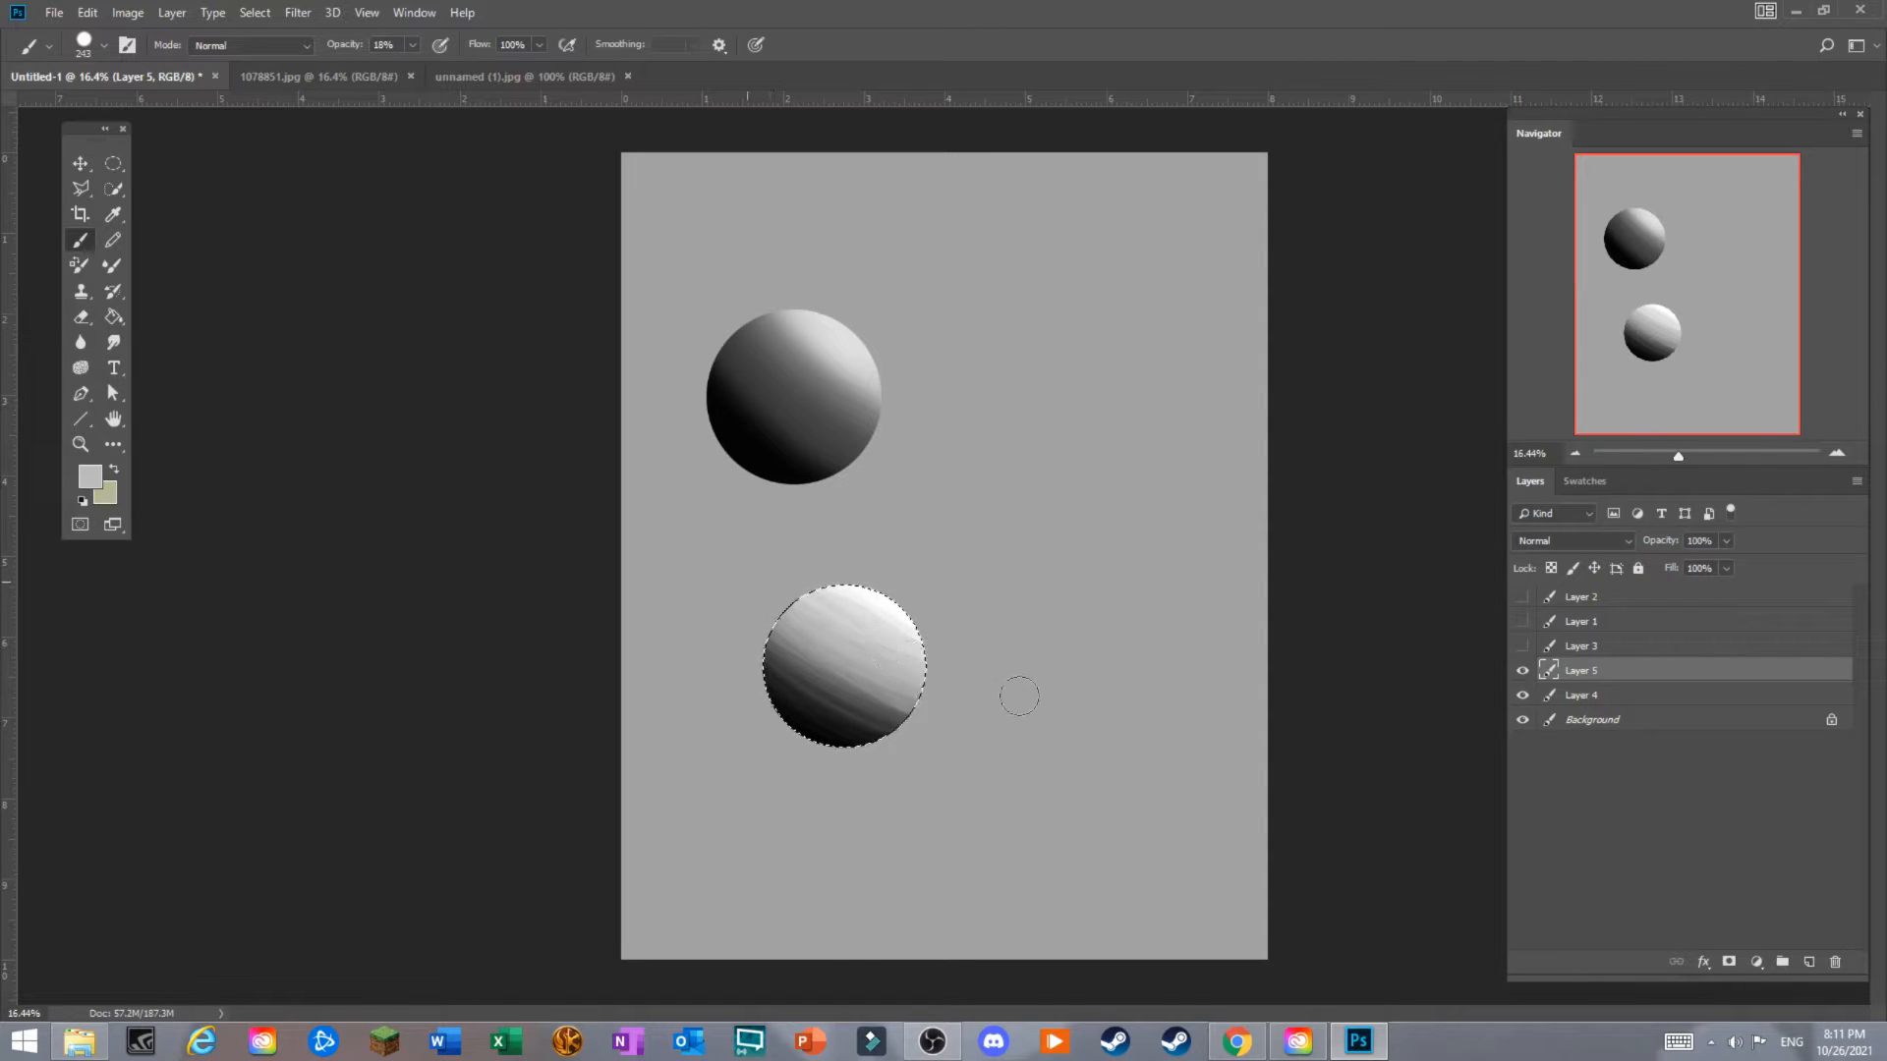
pyautogui.click(113, 214)
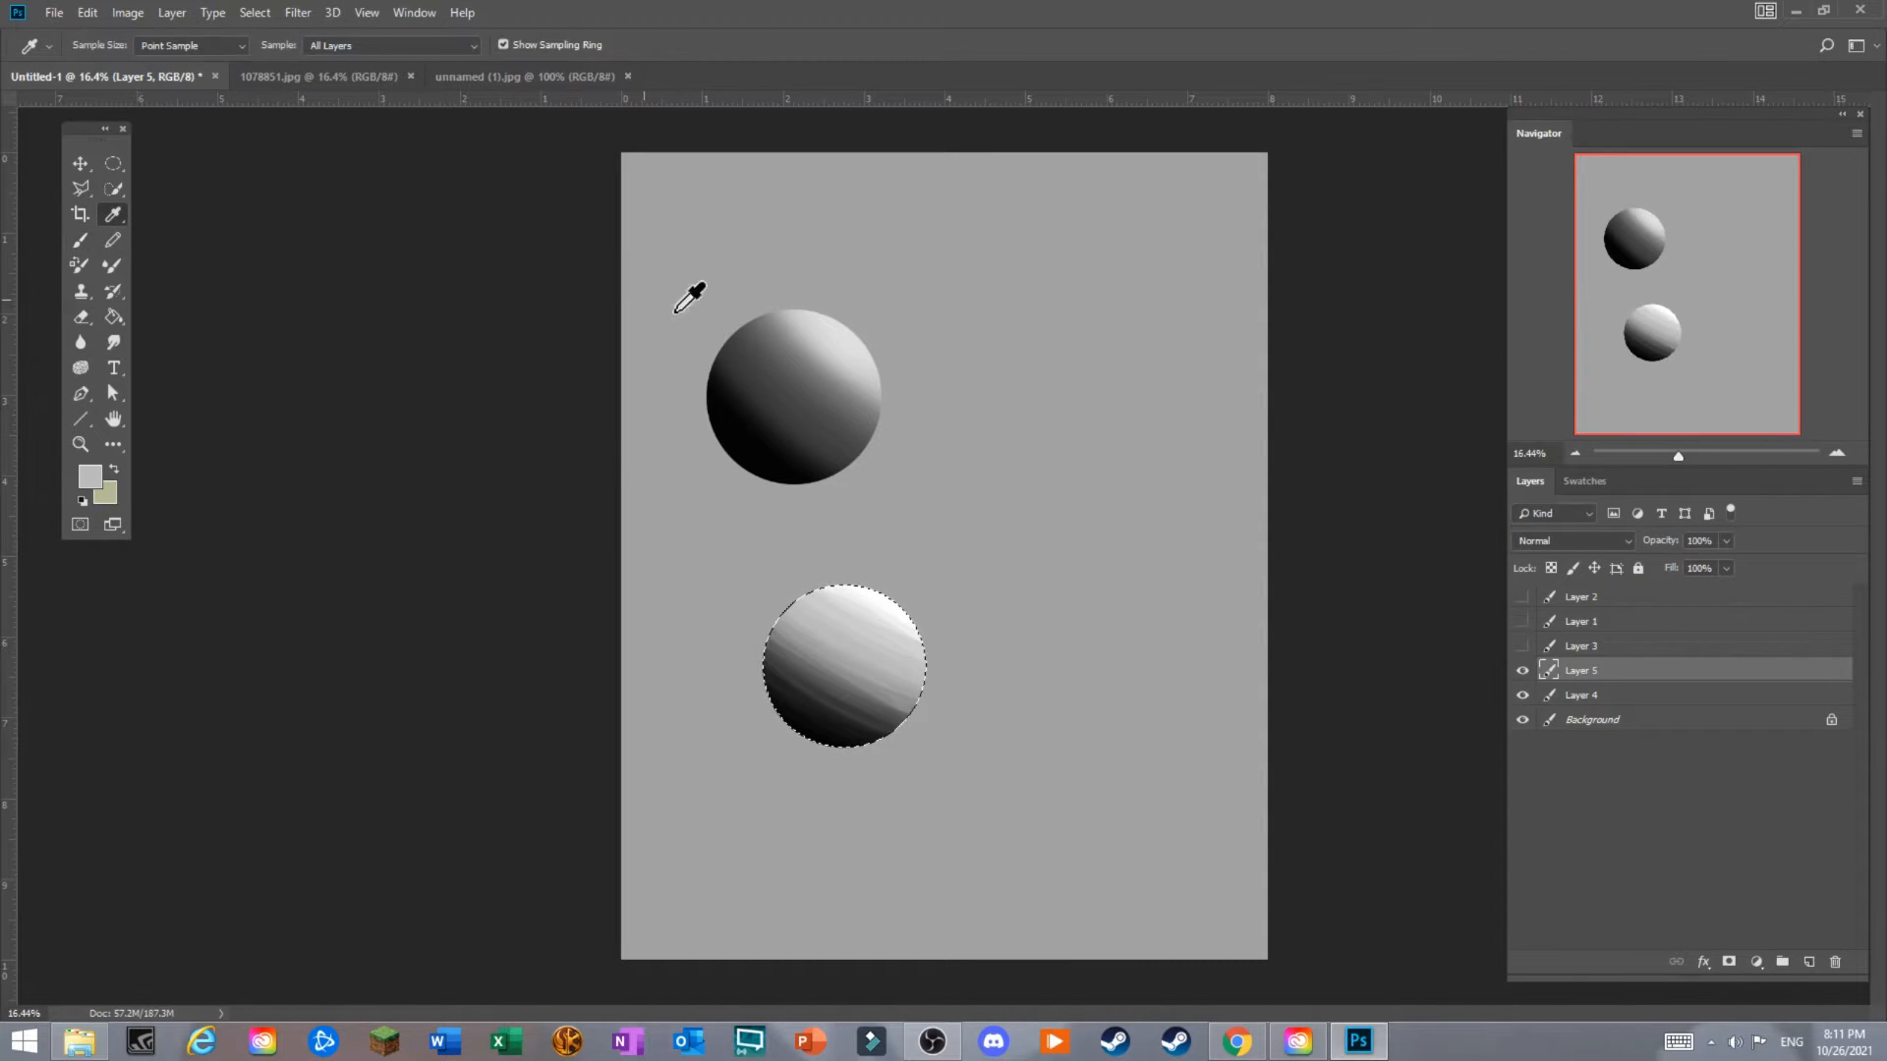
pyautogui.click(870, 614)
pyautogui.press('b')
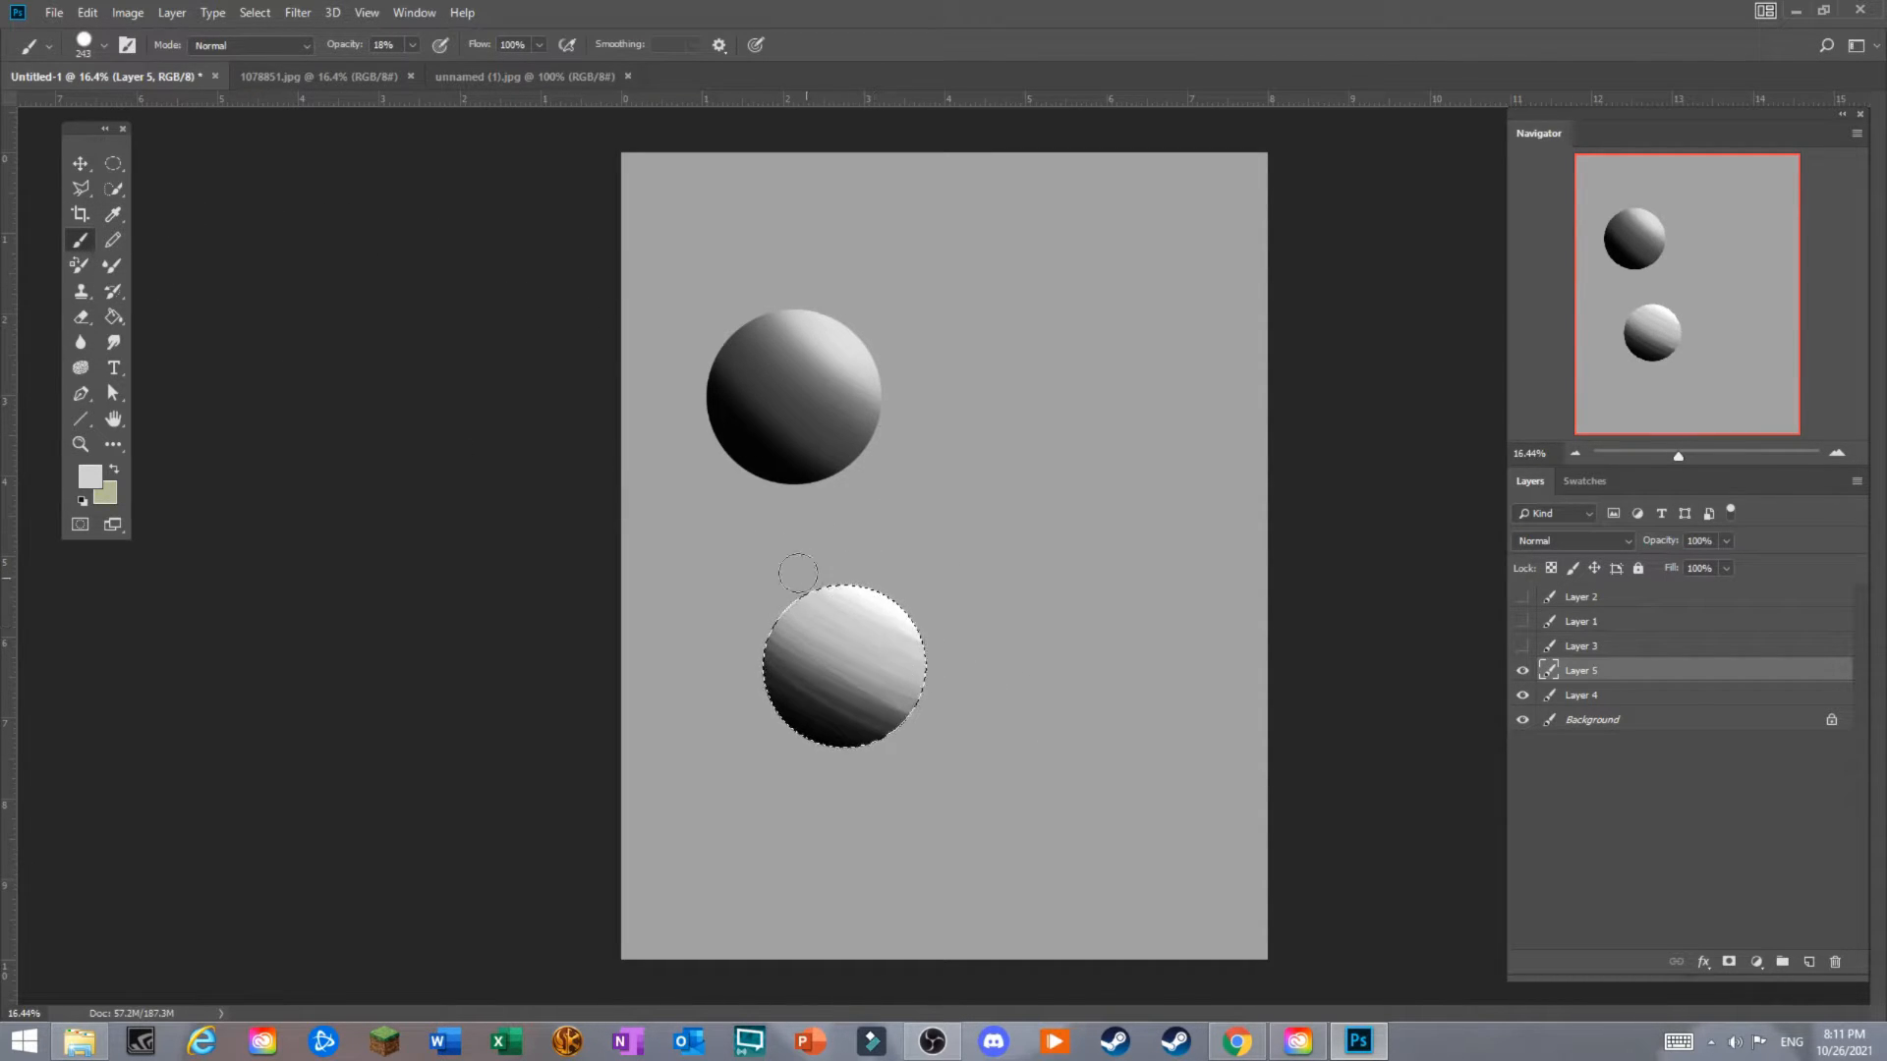
# Sample white and off-white from the lower sphere's upper-right area and brush them over the highlight and its edge.
pyautogui.click(113, 214)
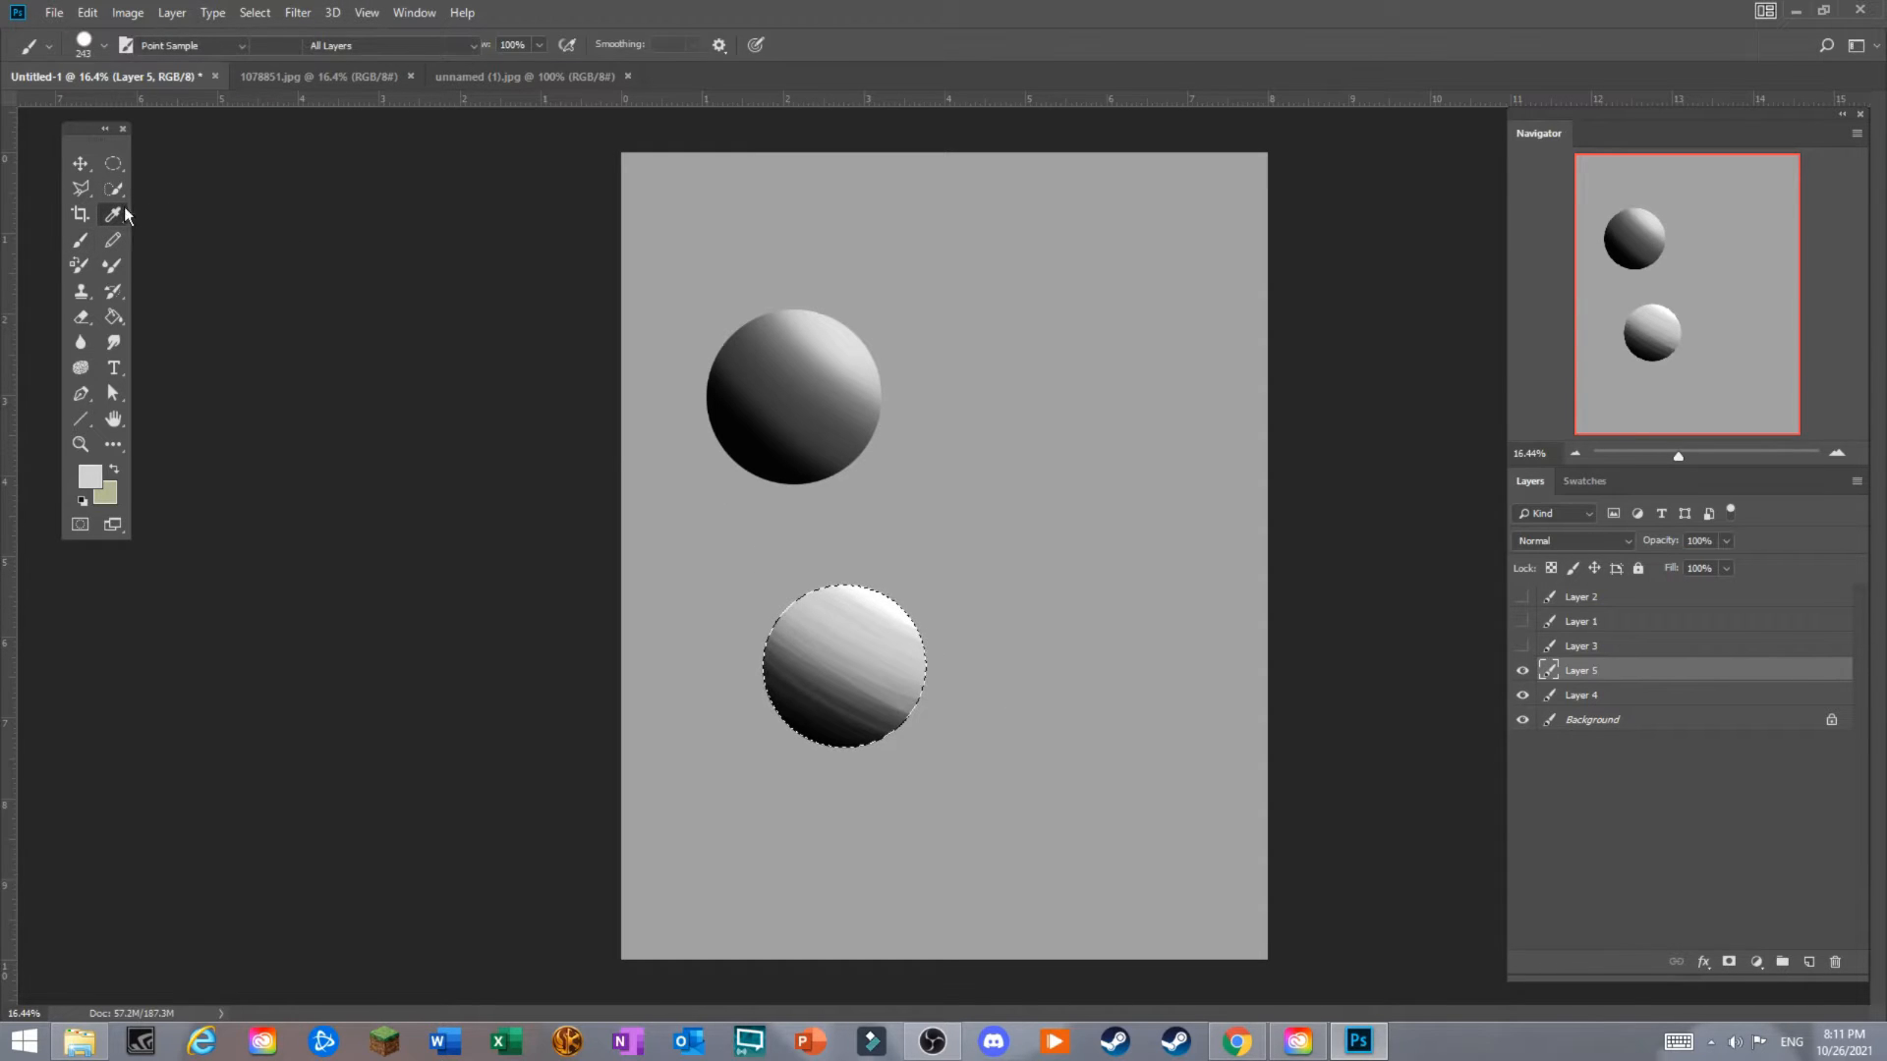
pyautogui.click(892, 587)
pyautogui.click(81, 240)
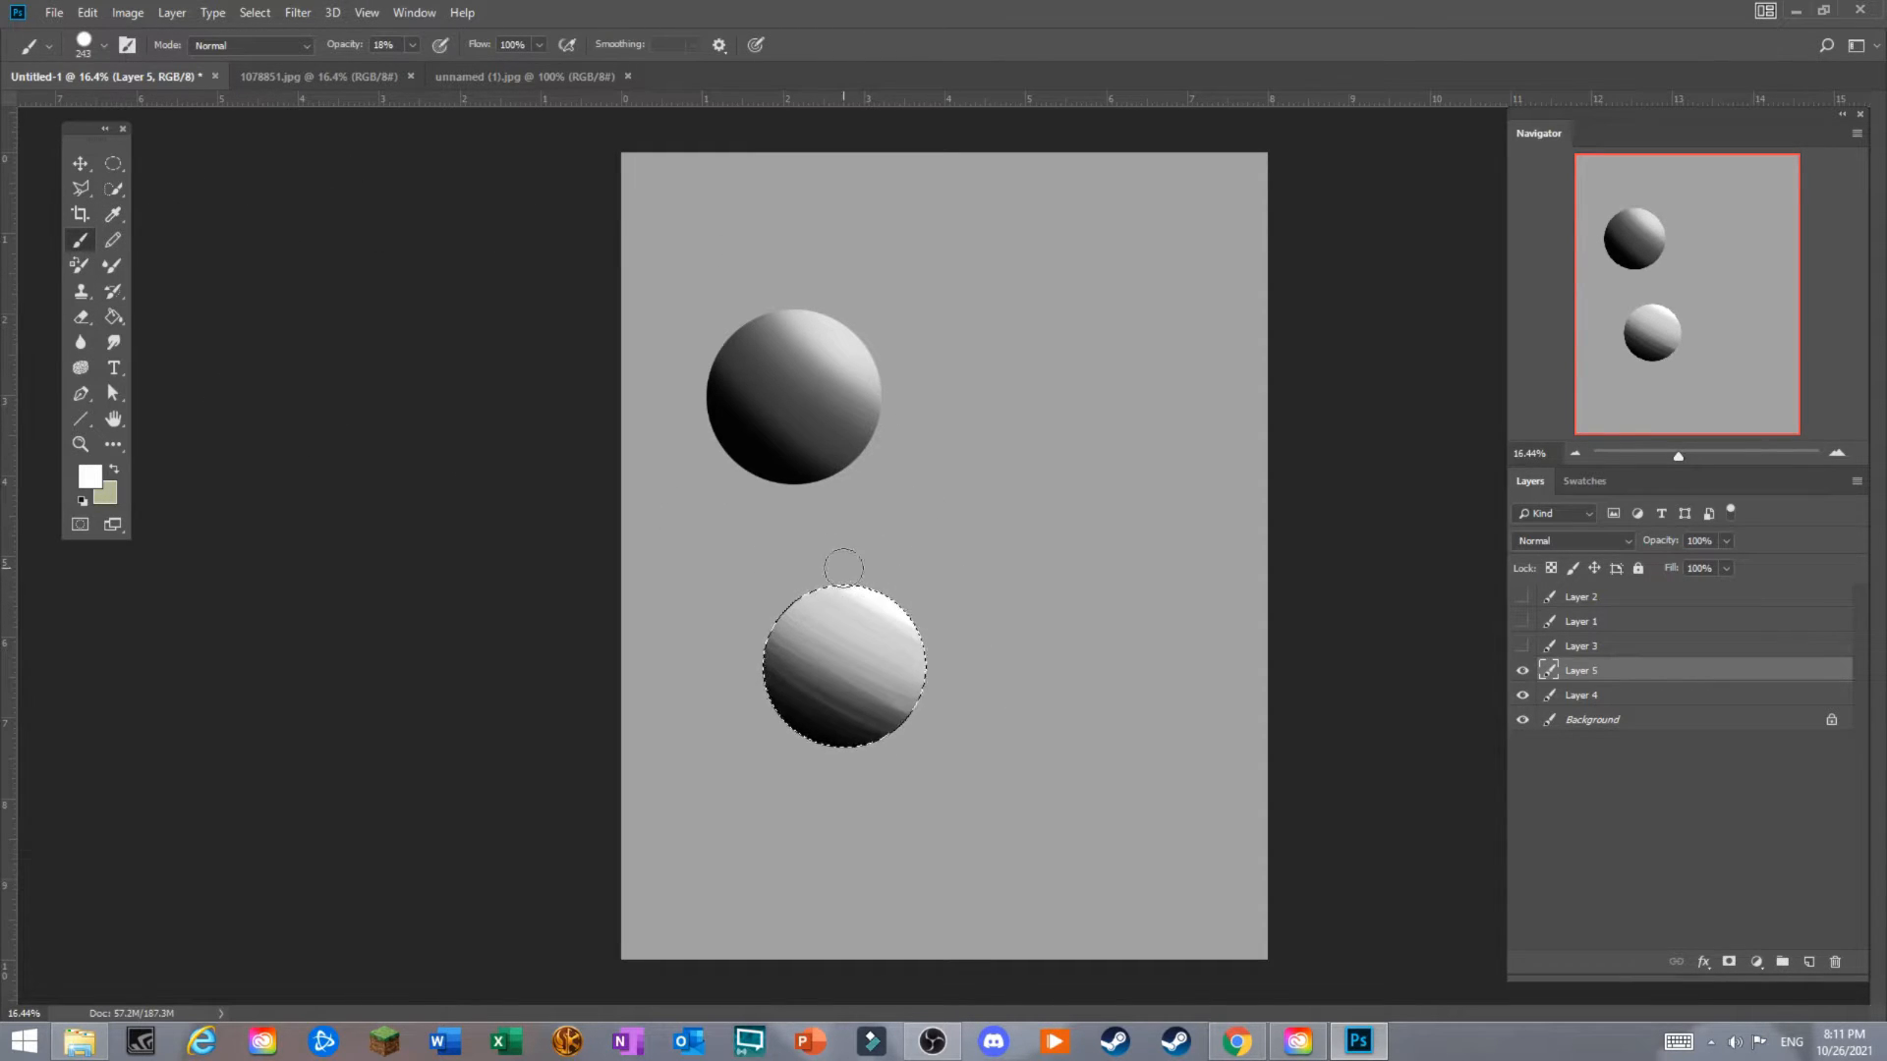
pyautogui.click(113, 215)
pyautogui.click(872, 616)
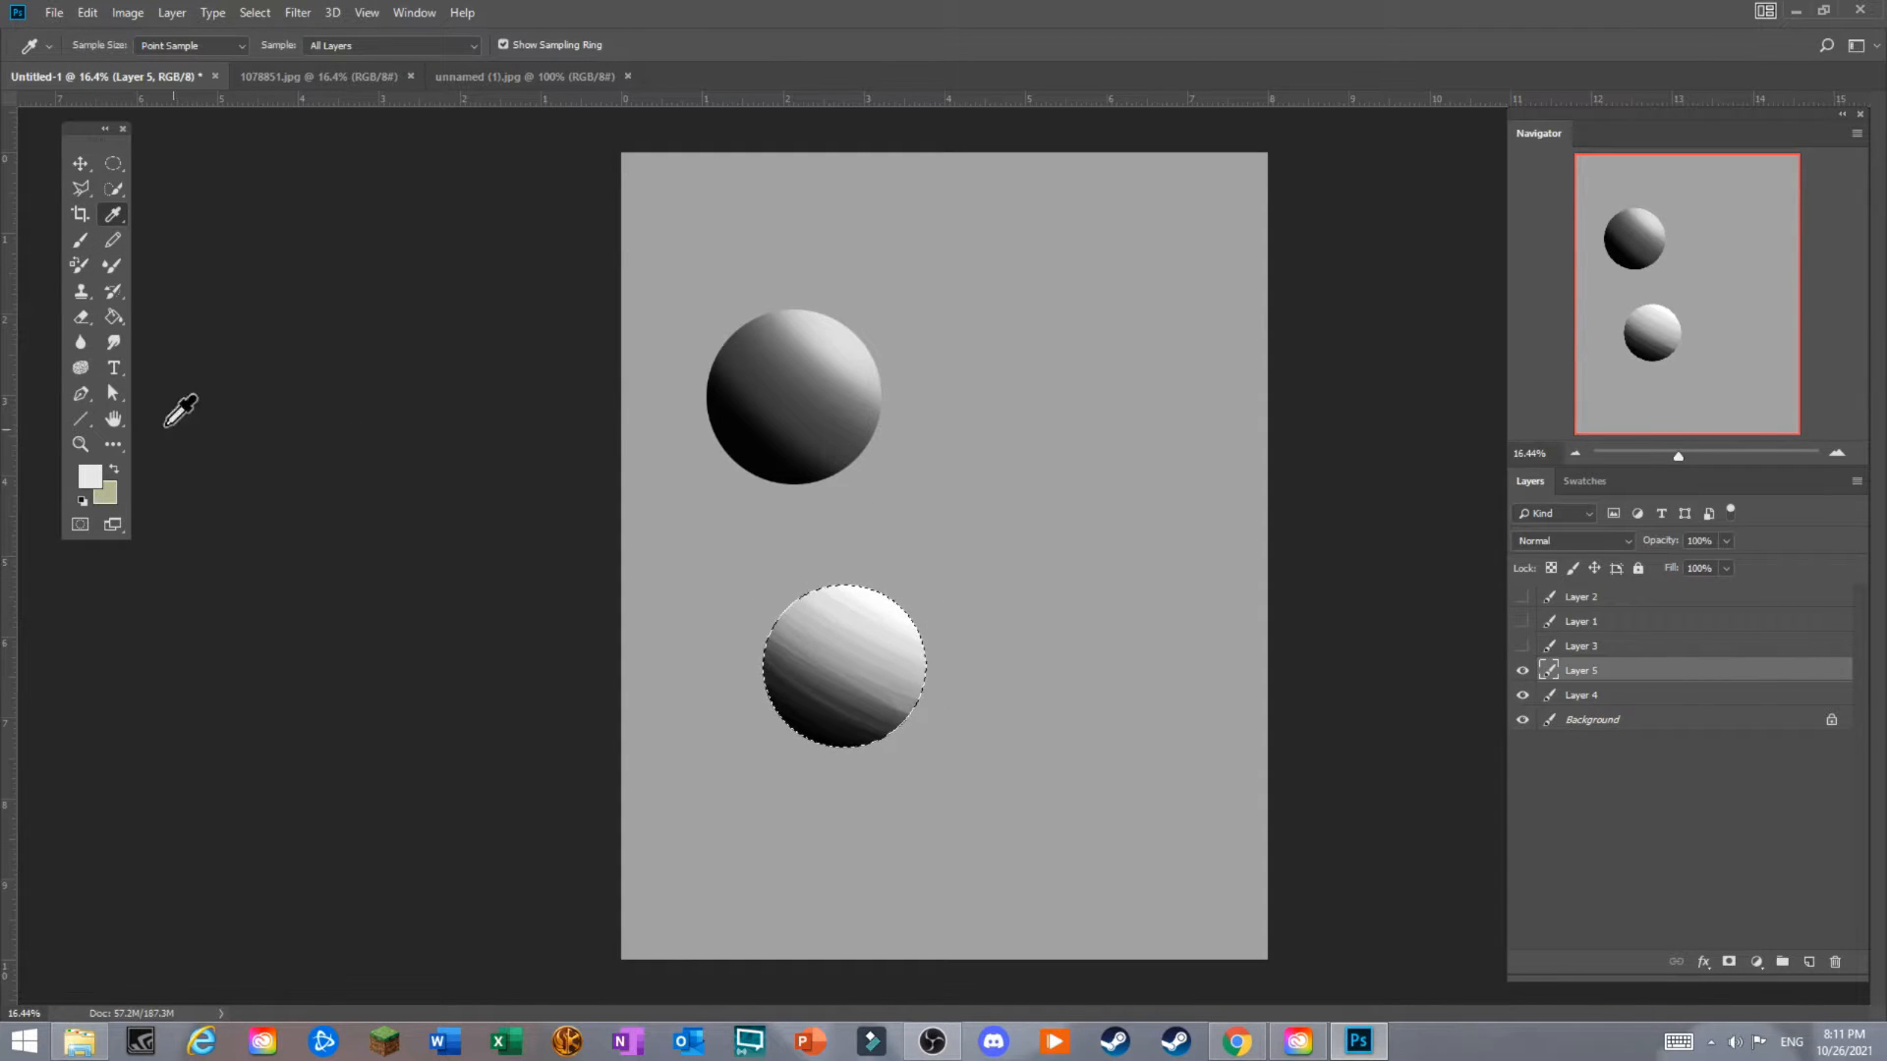
pyautogui.click(81, 239)
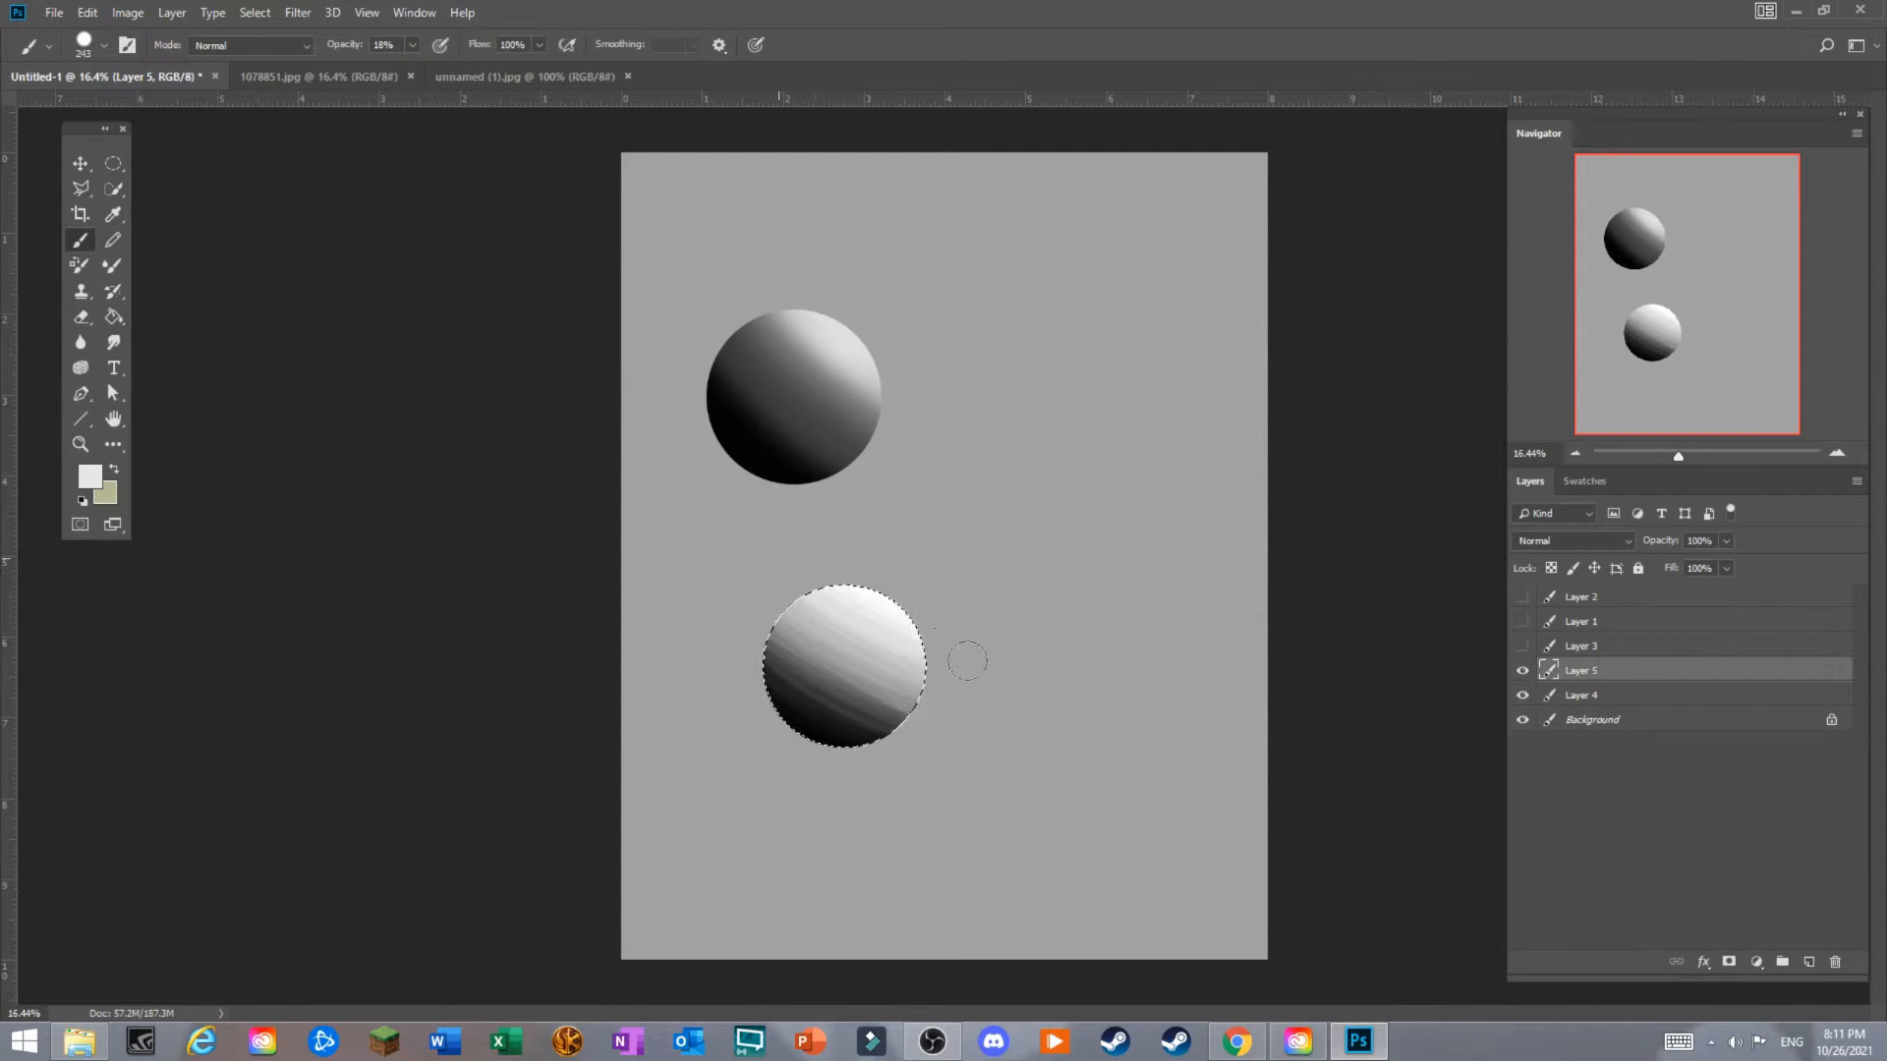
# Sample light gray below the highlight and medium gray from the lower sphere's center, and layer diagonal strokes across the midtones.
pyautogui.click(113, 214)
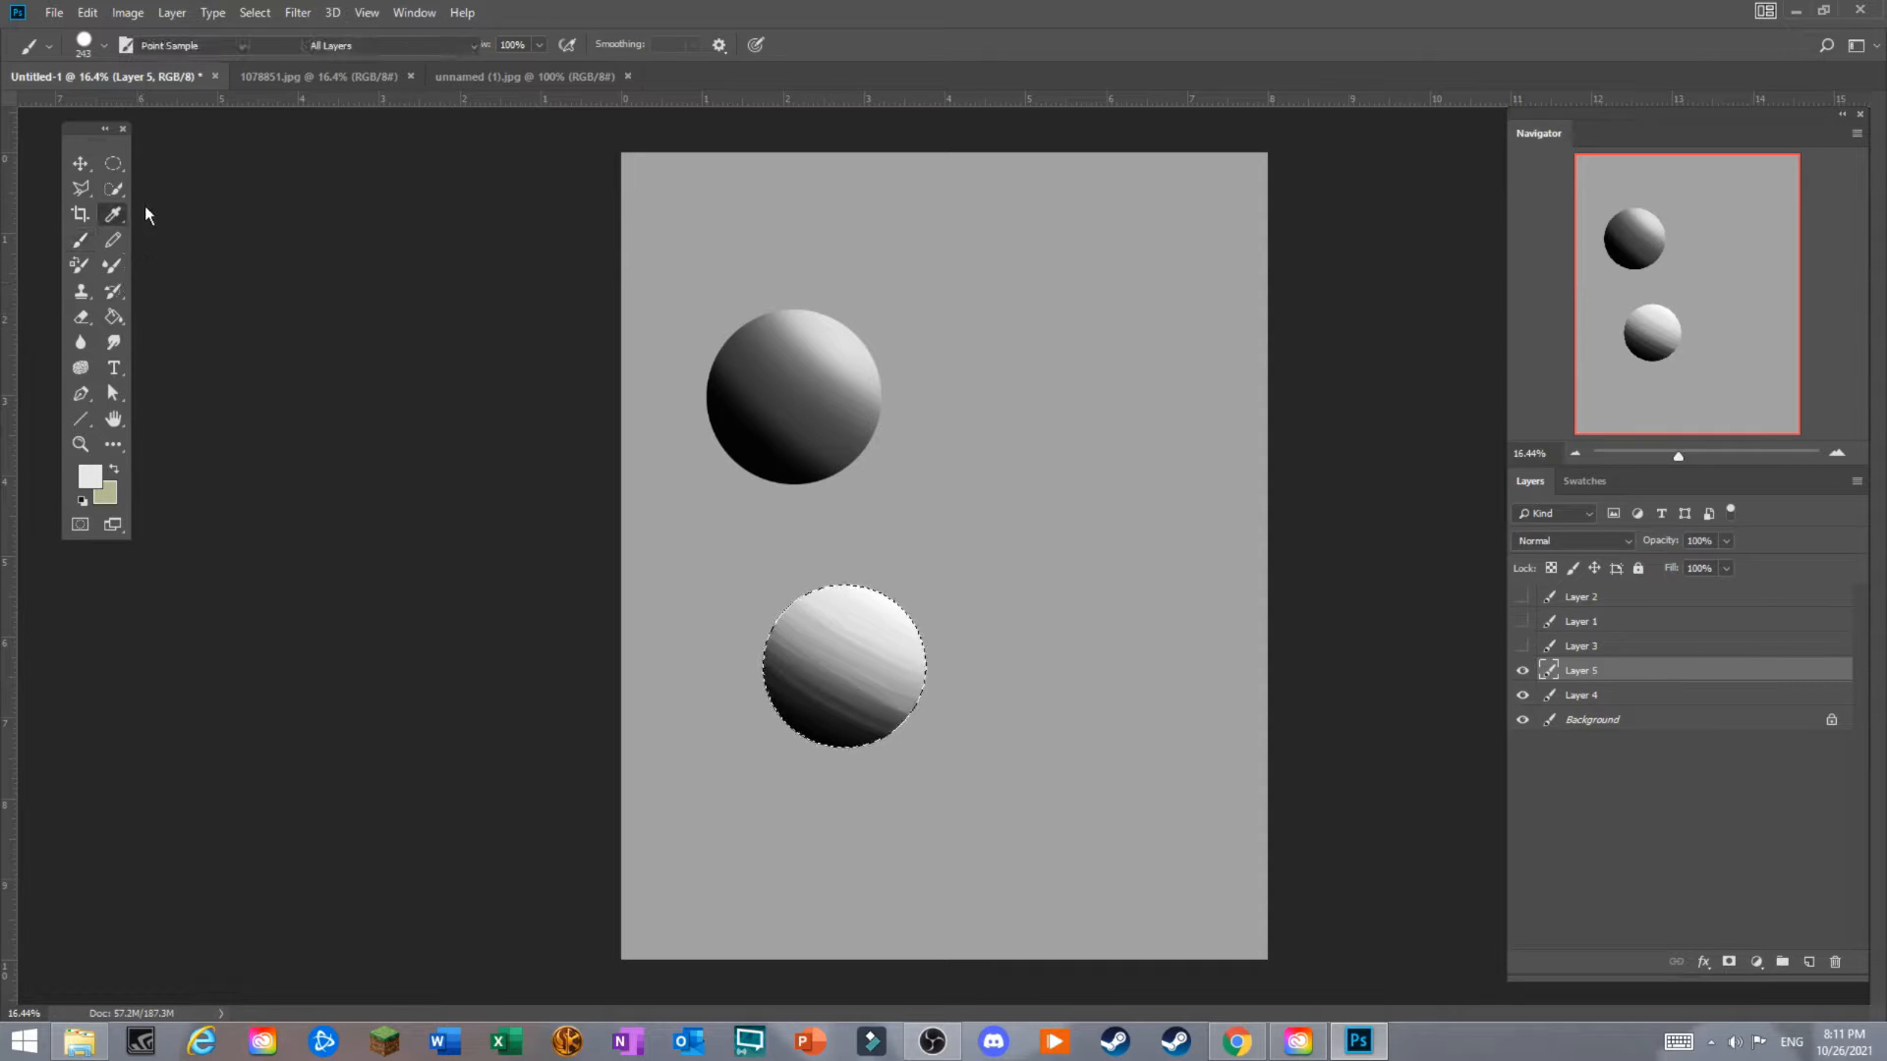
pyautogui.click(861, 632)
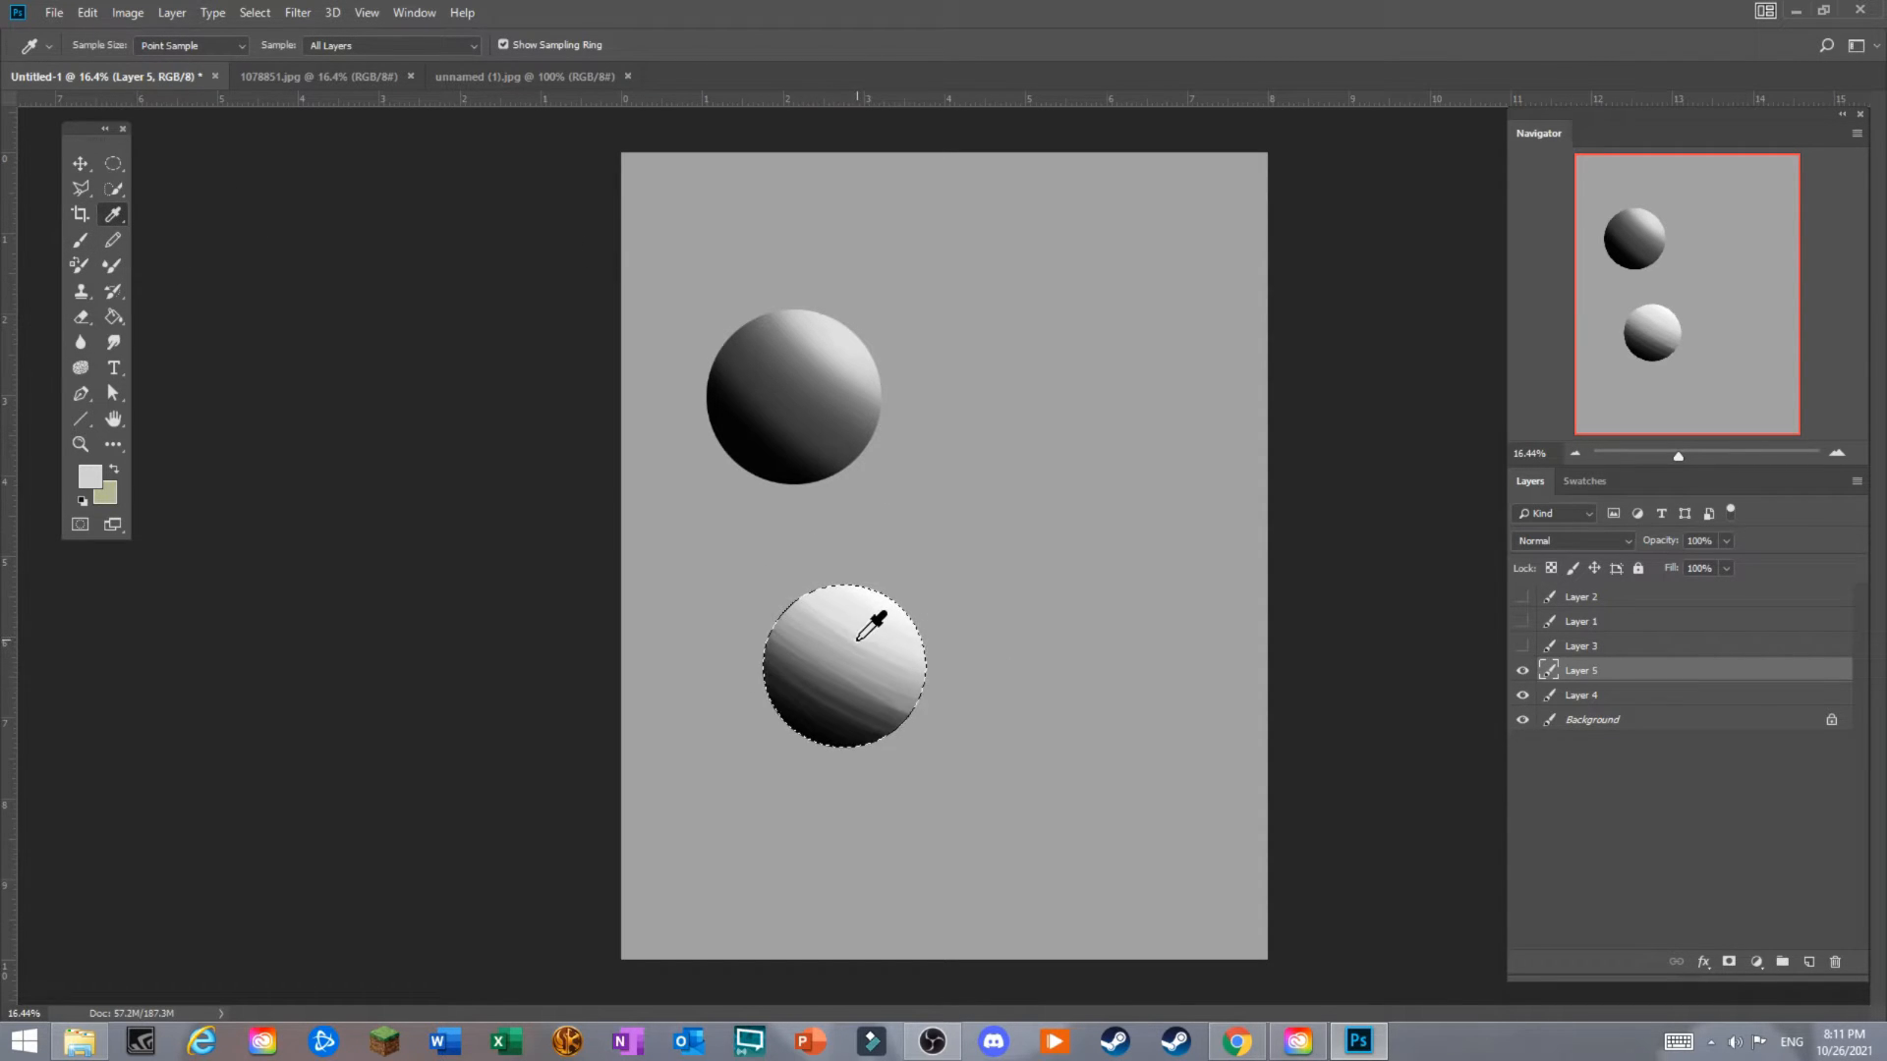
pyautogui.click(80, 240)
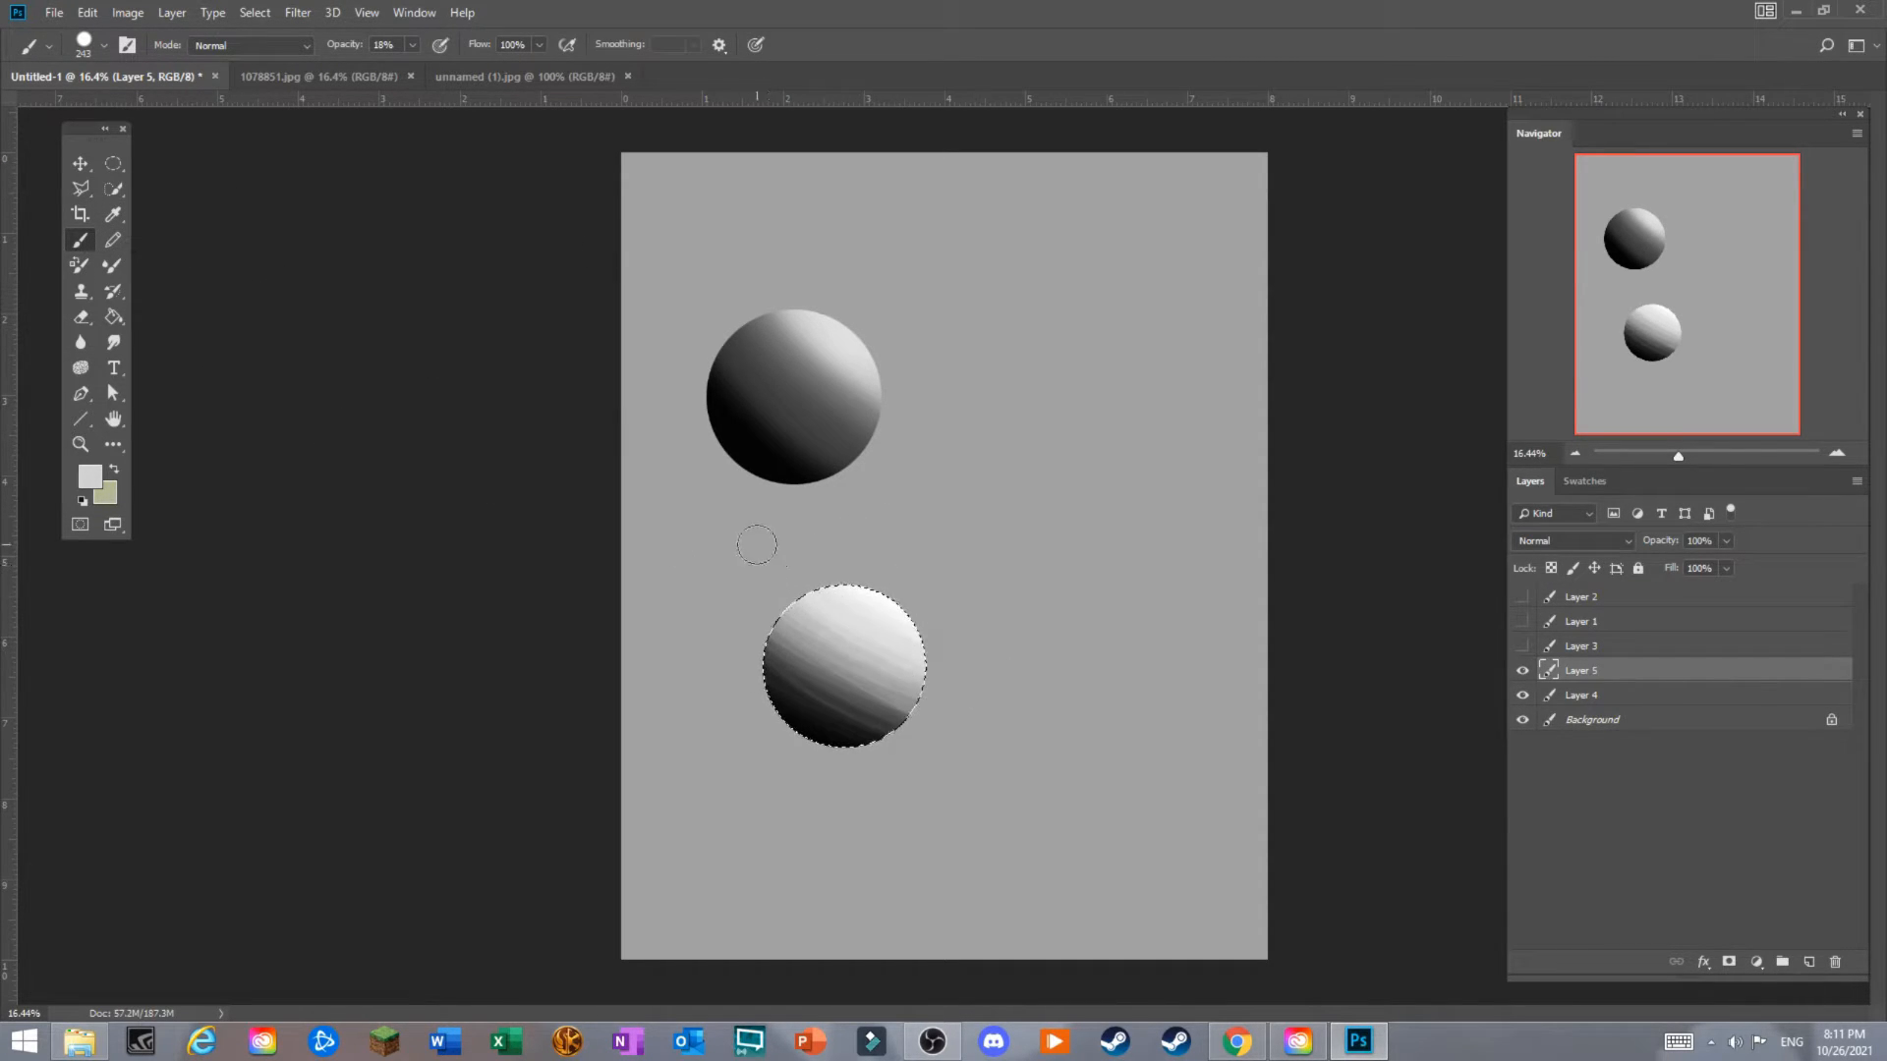
pyautogui.click(113, 215)
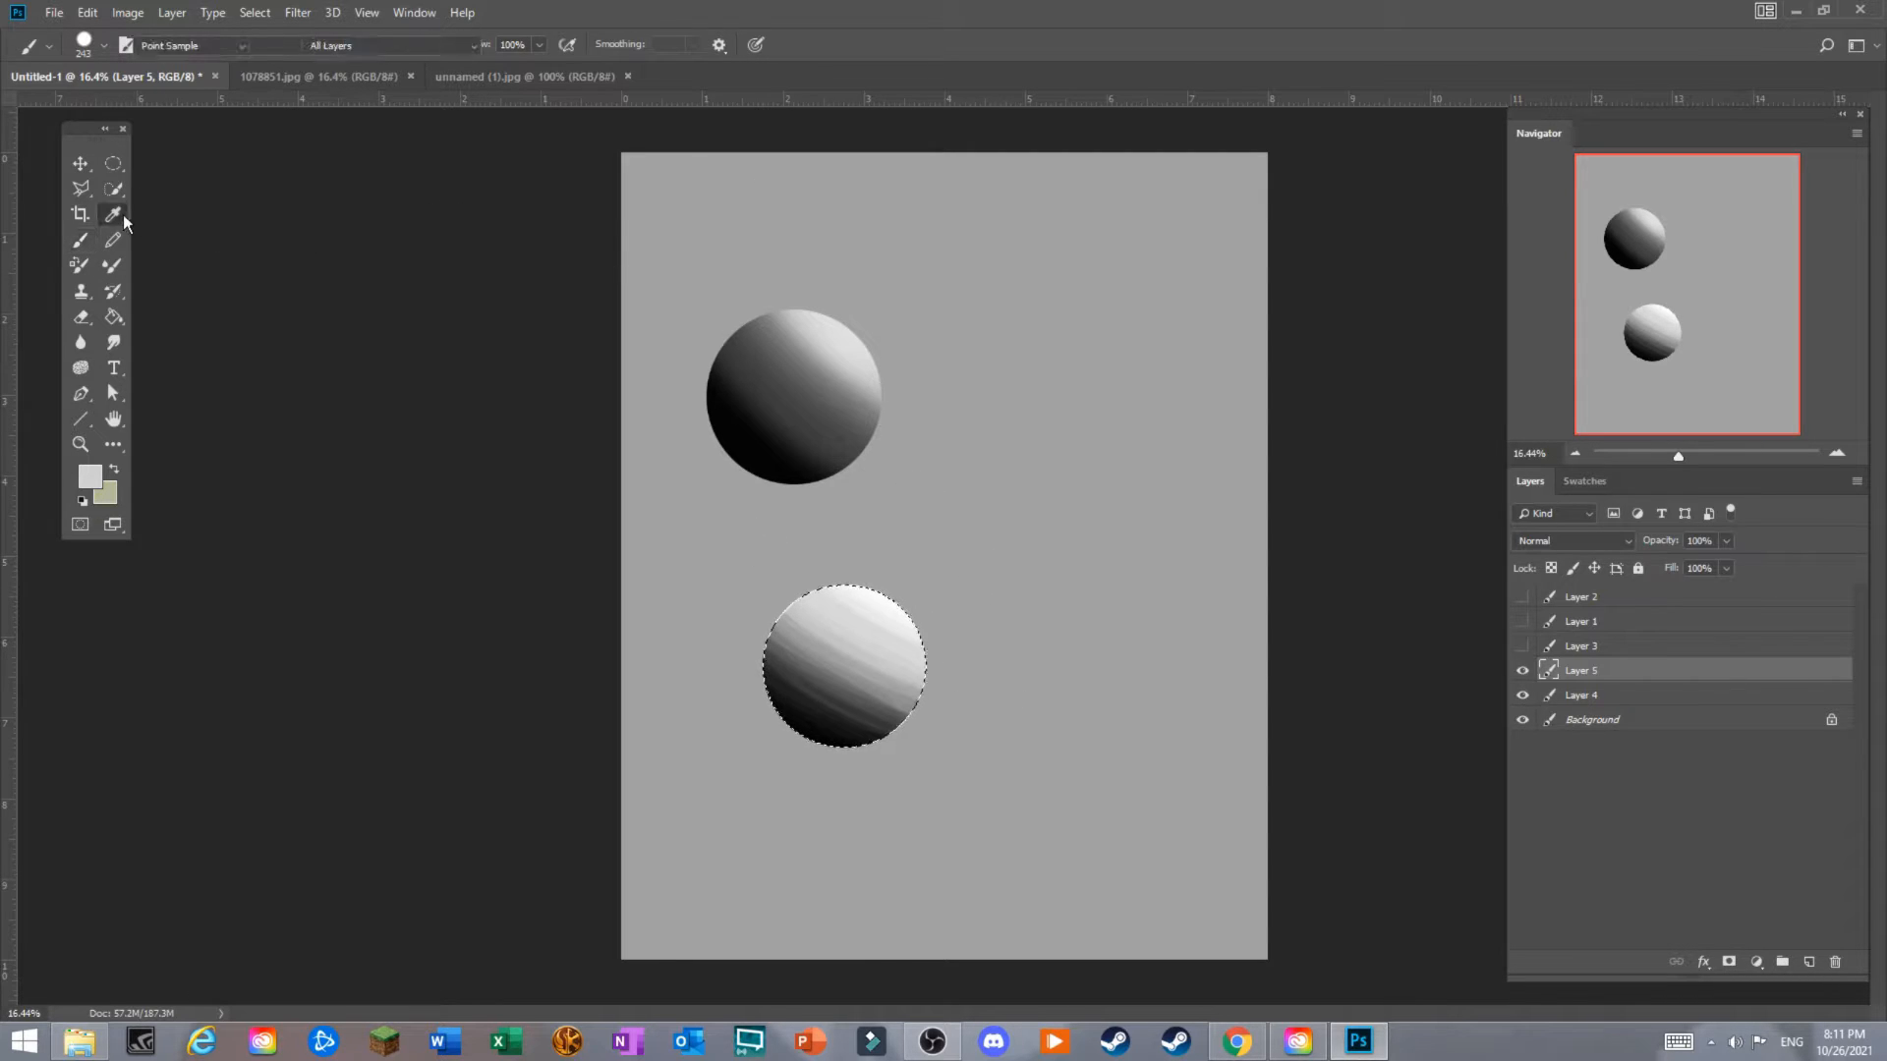
pyautogui.click(856, 658)
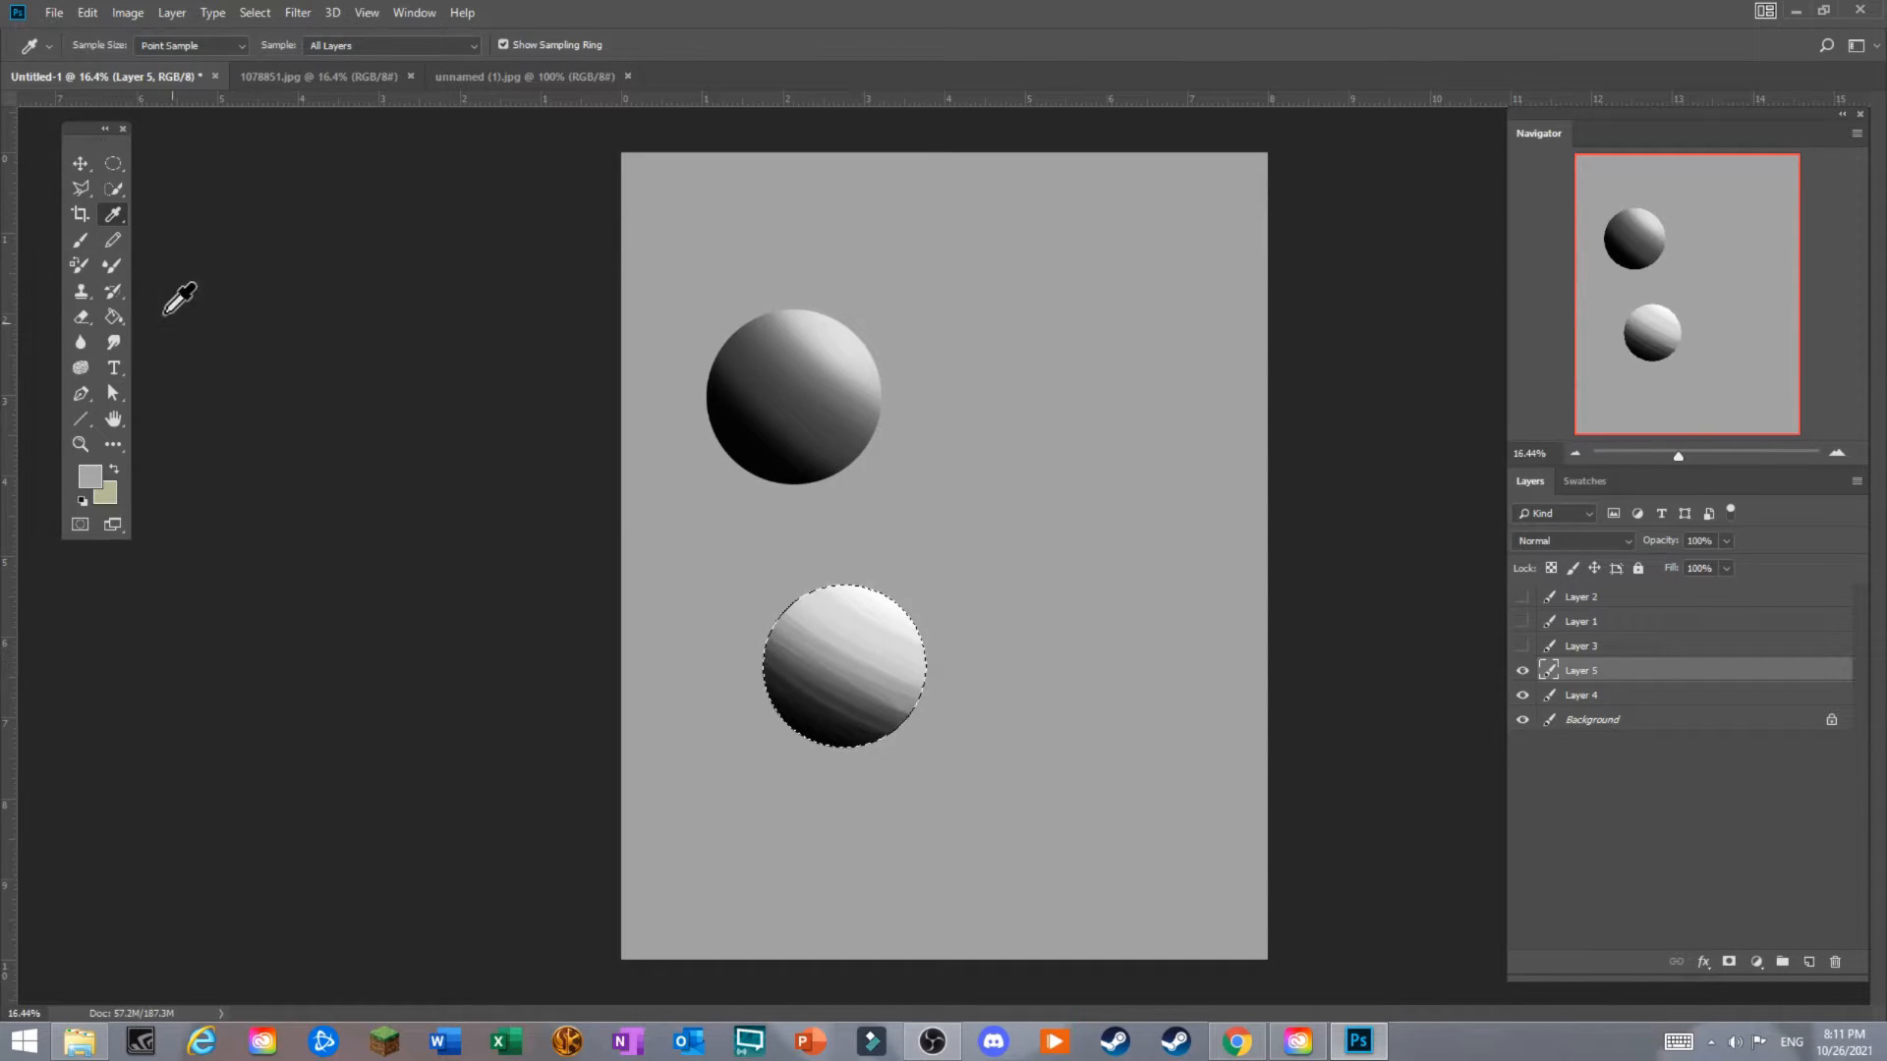
pyautogui.click(80, 239)
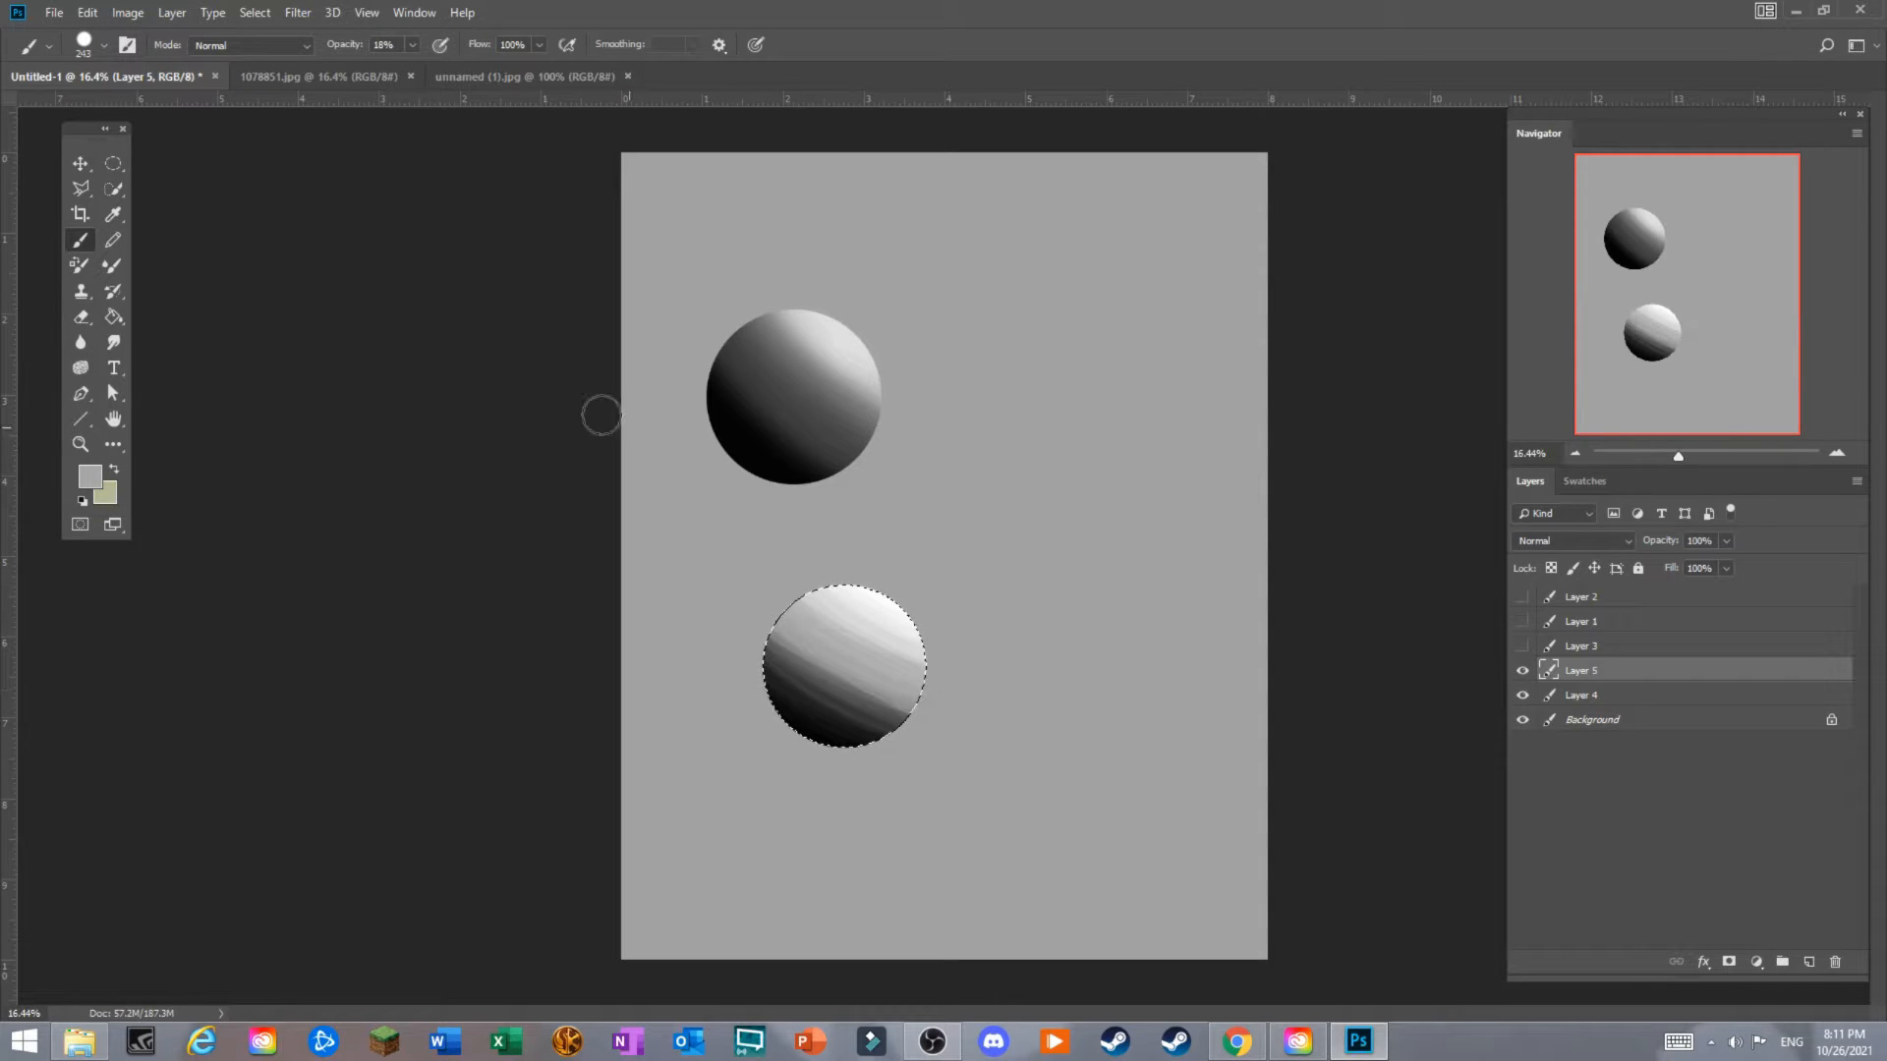
# Sample a darker gray from the lower sphere's center and paint diagonal strokes through its middle band.
pyautogui.click(113, 215)
pyautogui.click(855, 658)
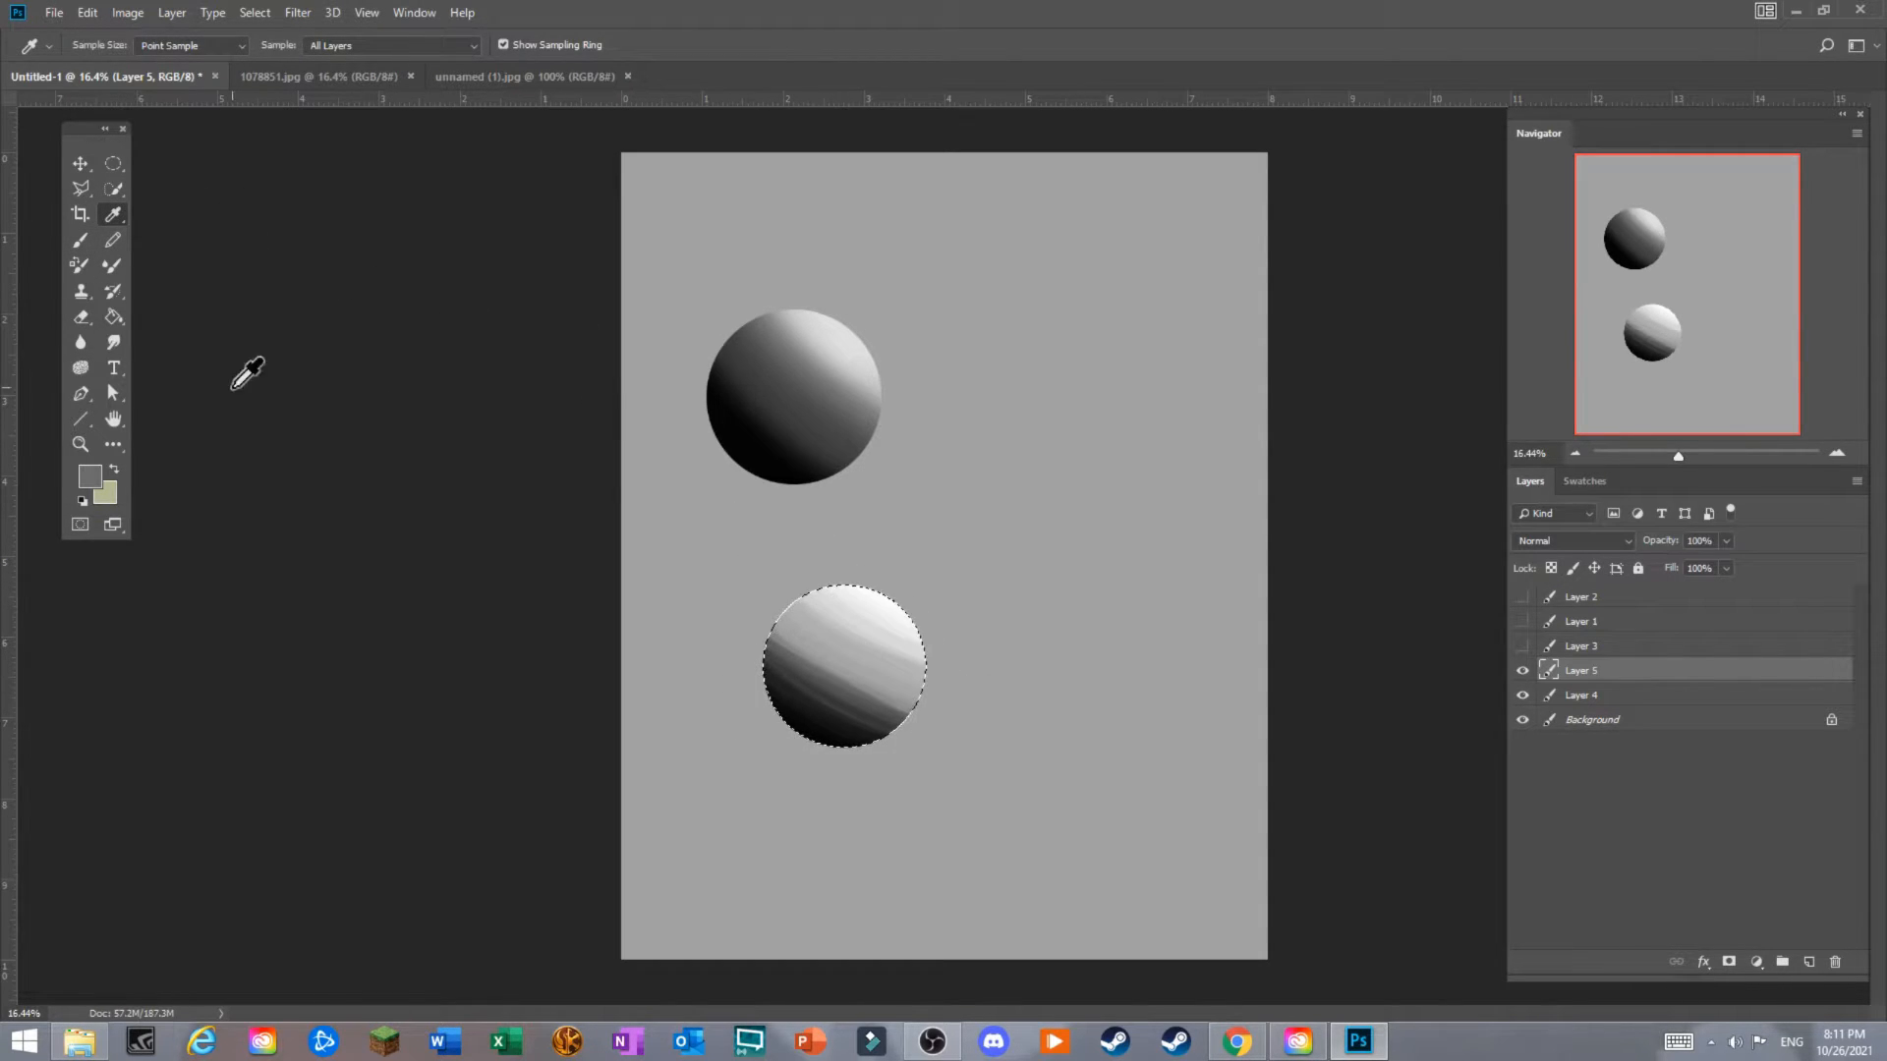
pyautogui.click(81, 240)
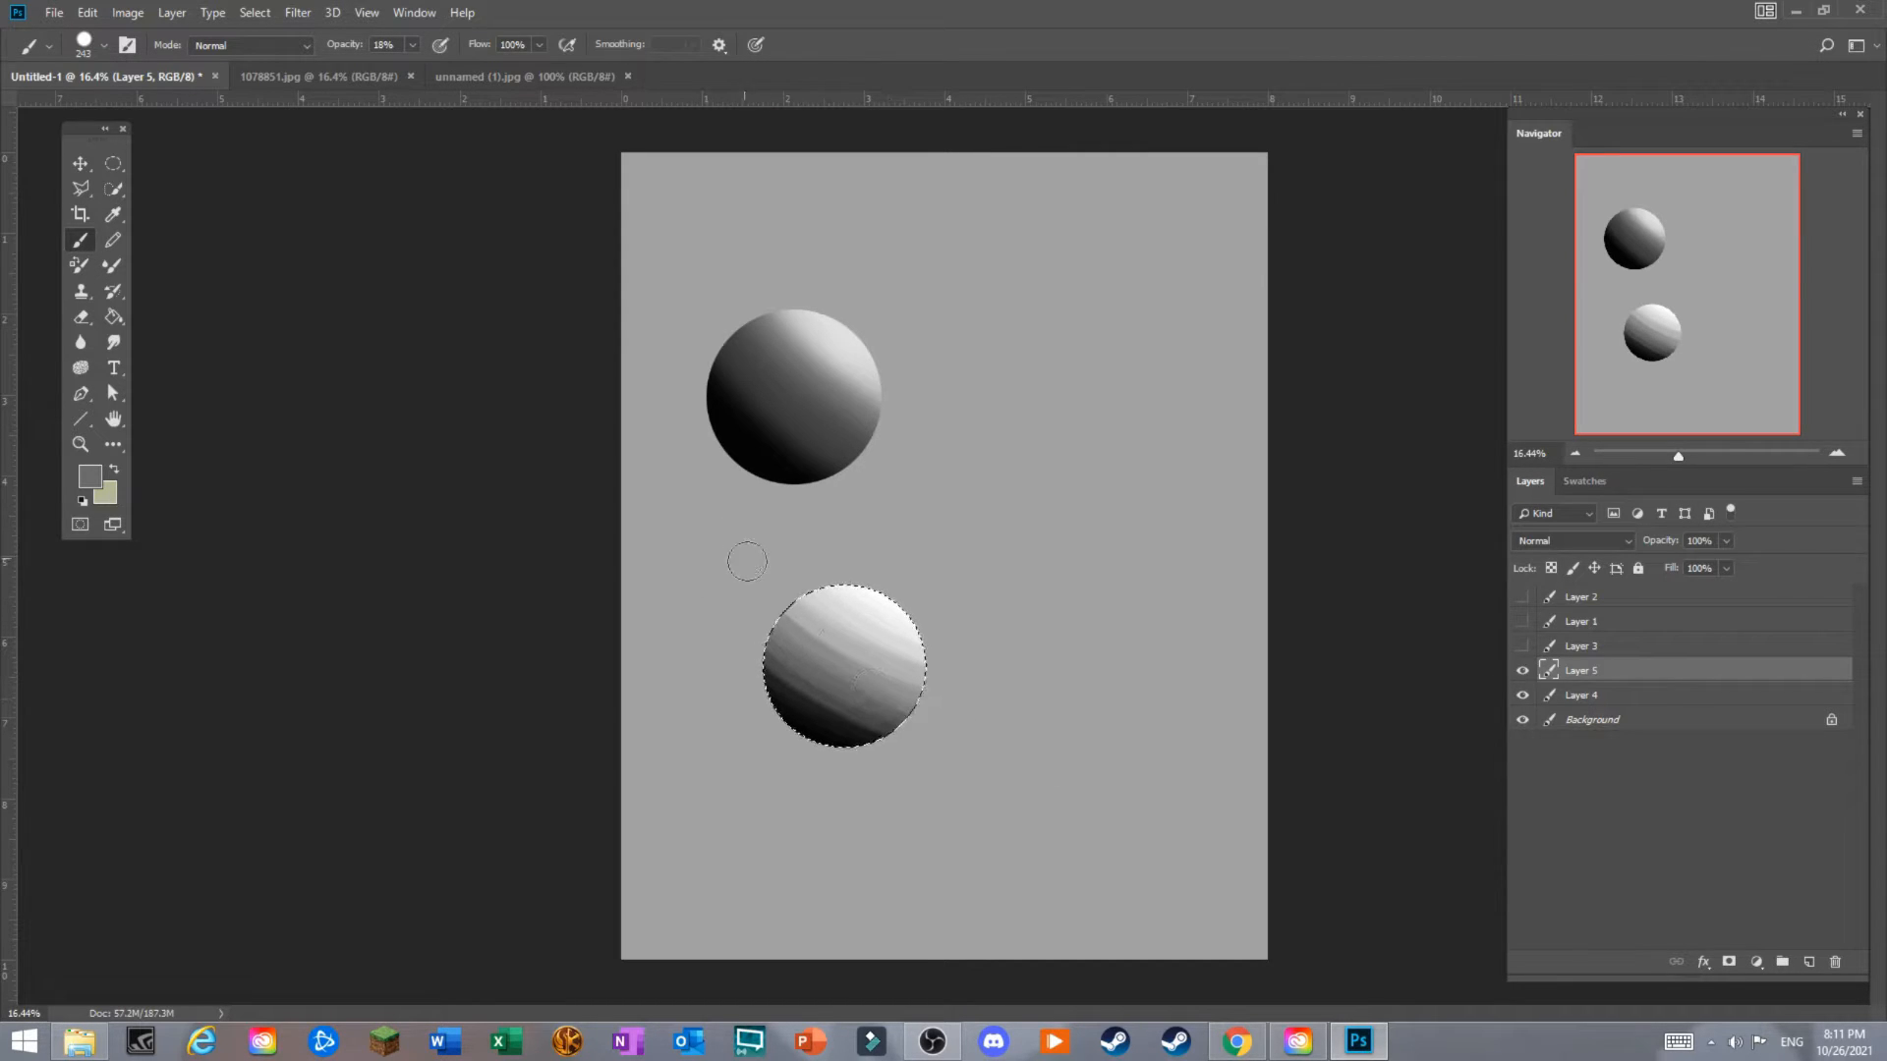
# Sample light gray below the lower sphere's highlight, set the brush opacity to 13%, and blend over the edge of the middle band.
pyautogui.click(113, 215)
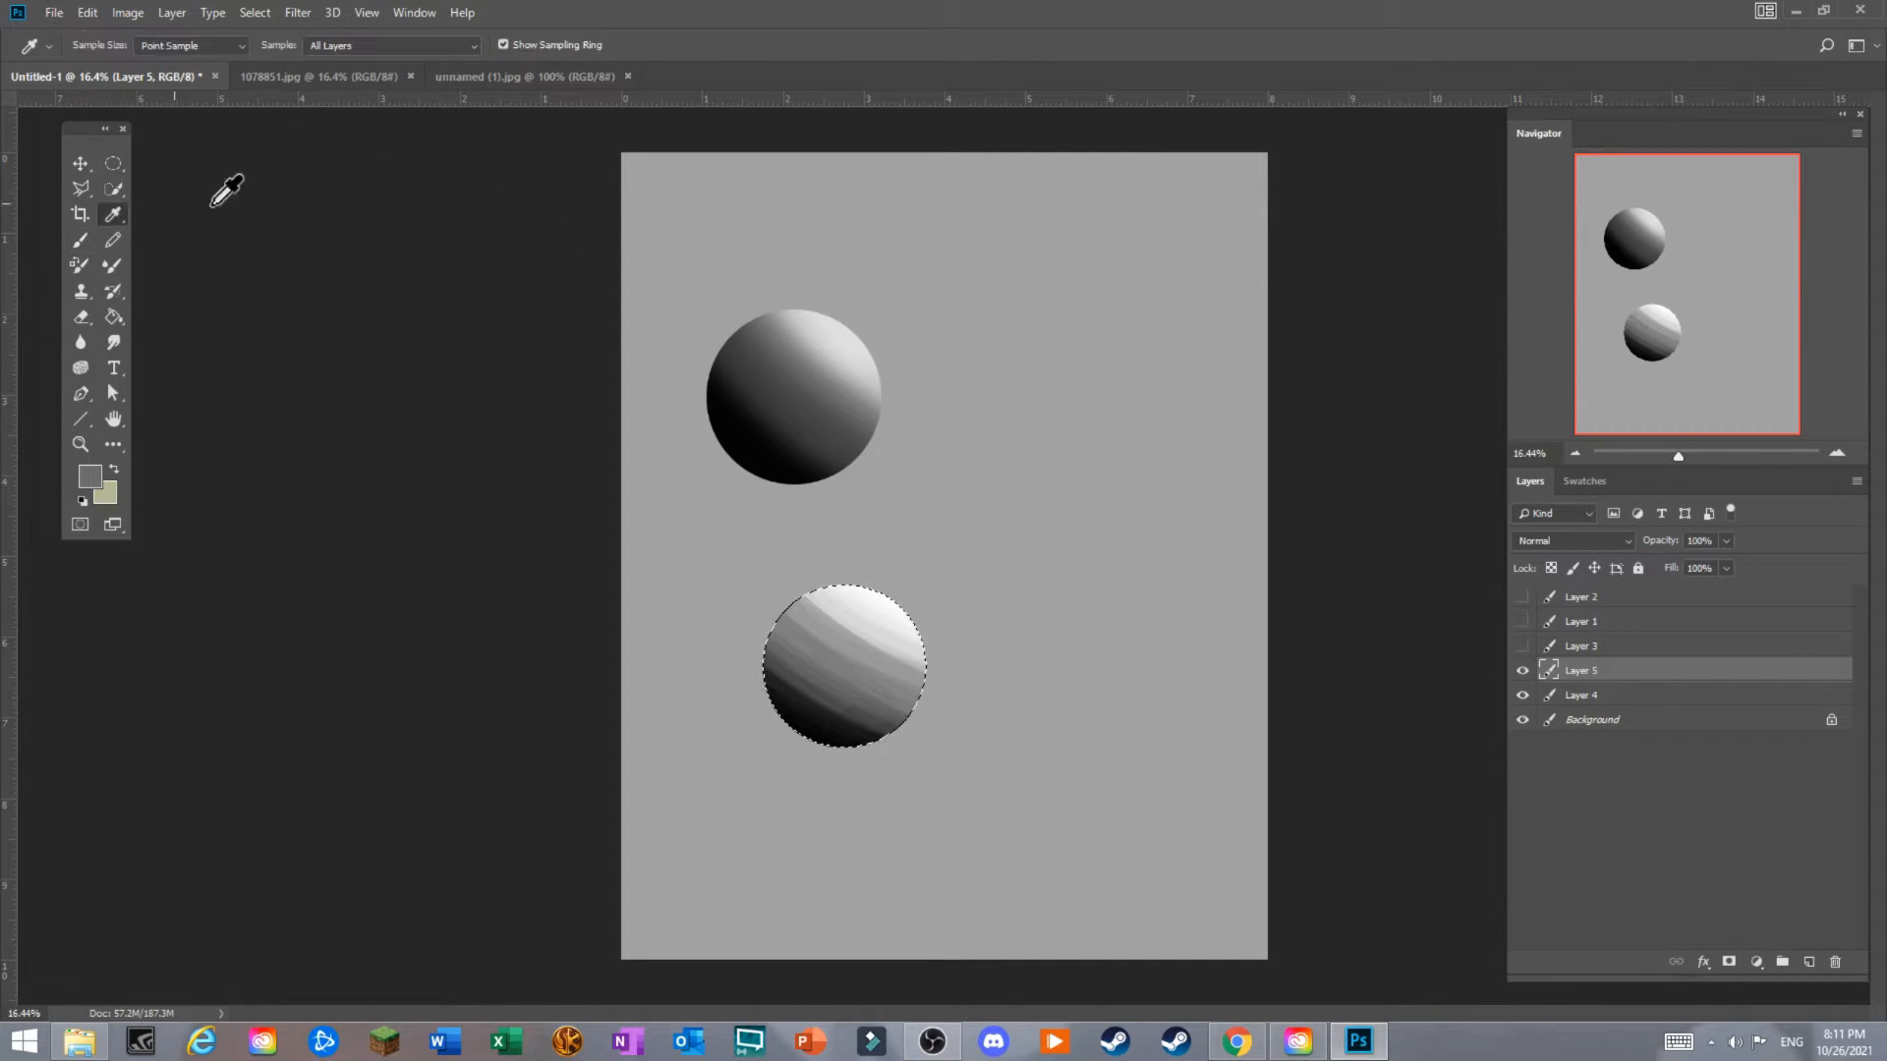
pyautogui.click(863, 634)
pyautogui.click(80, 240)
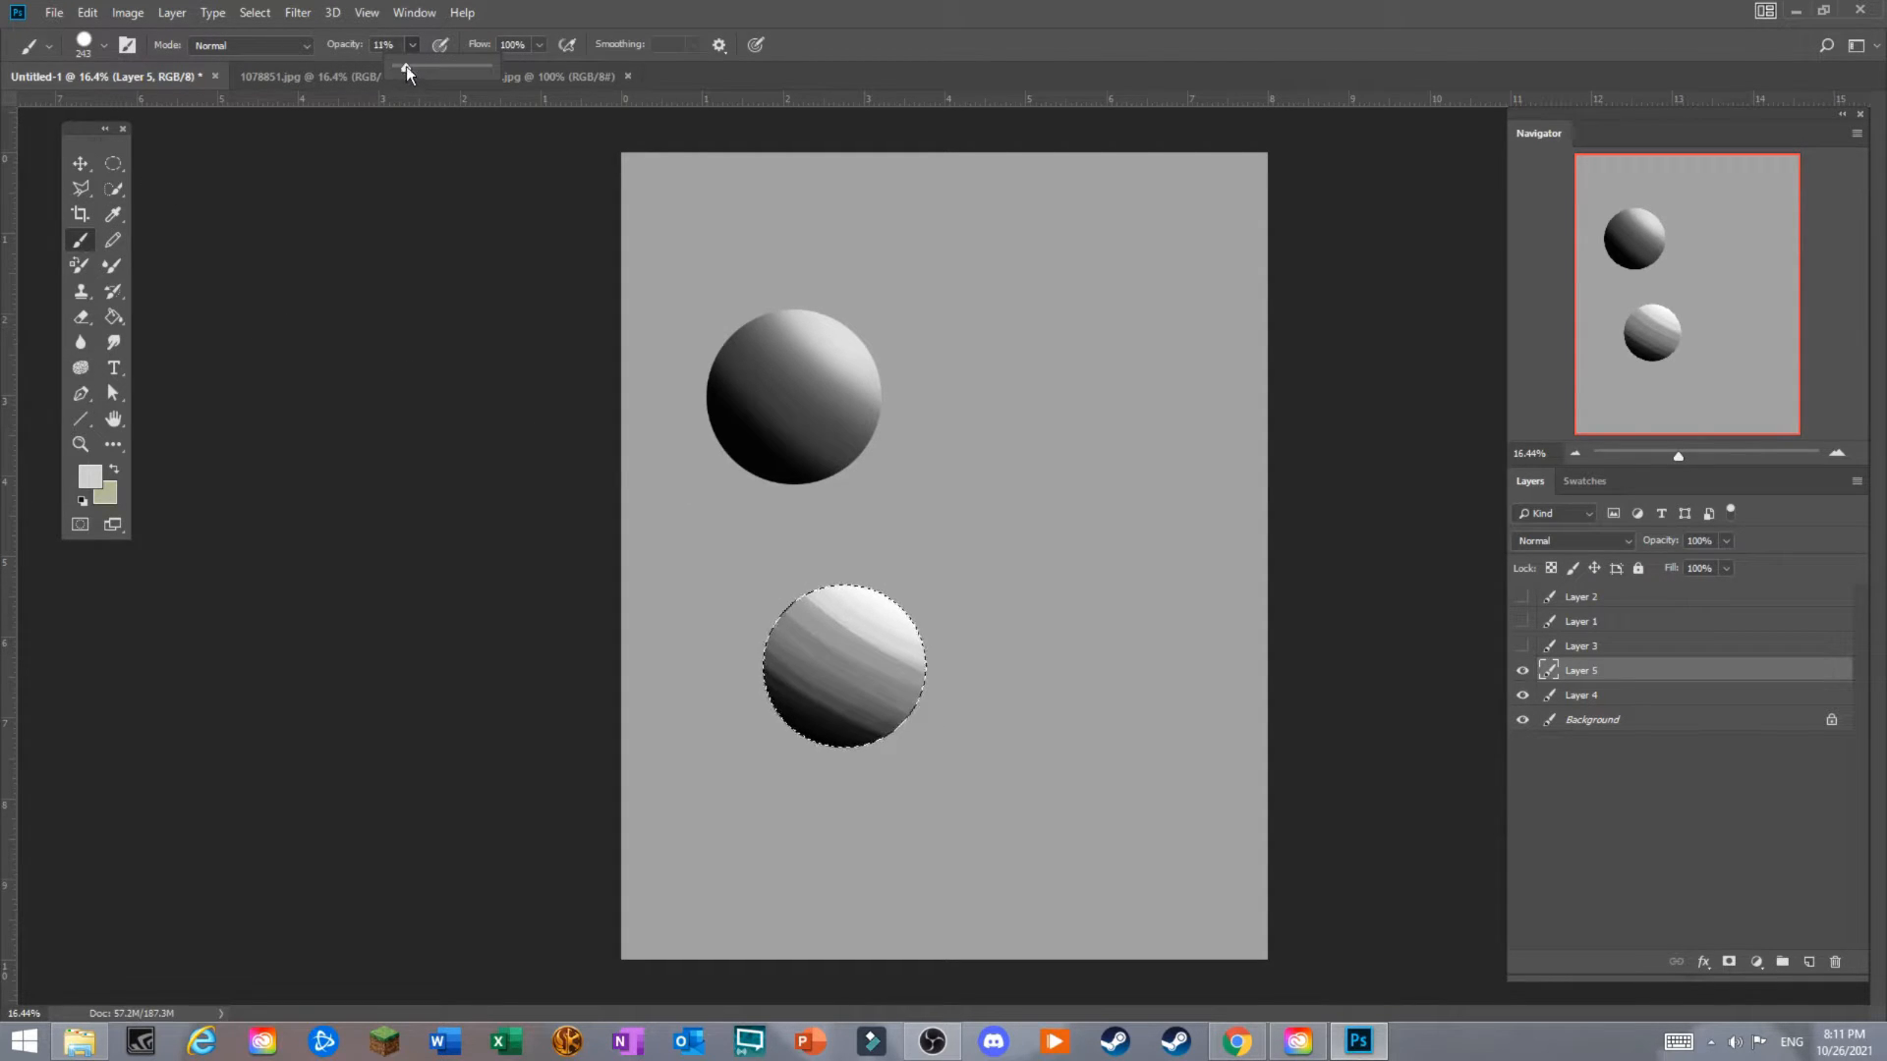
pyautogui.moveTo(409, 68); pyautogui.dragTo(410, 68)
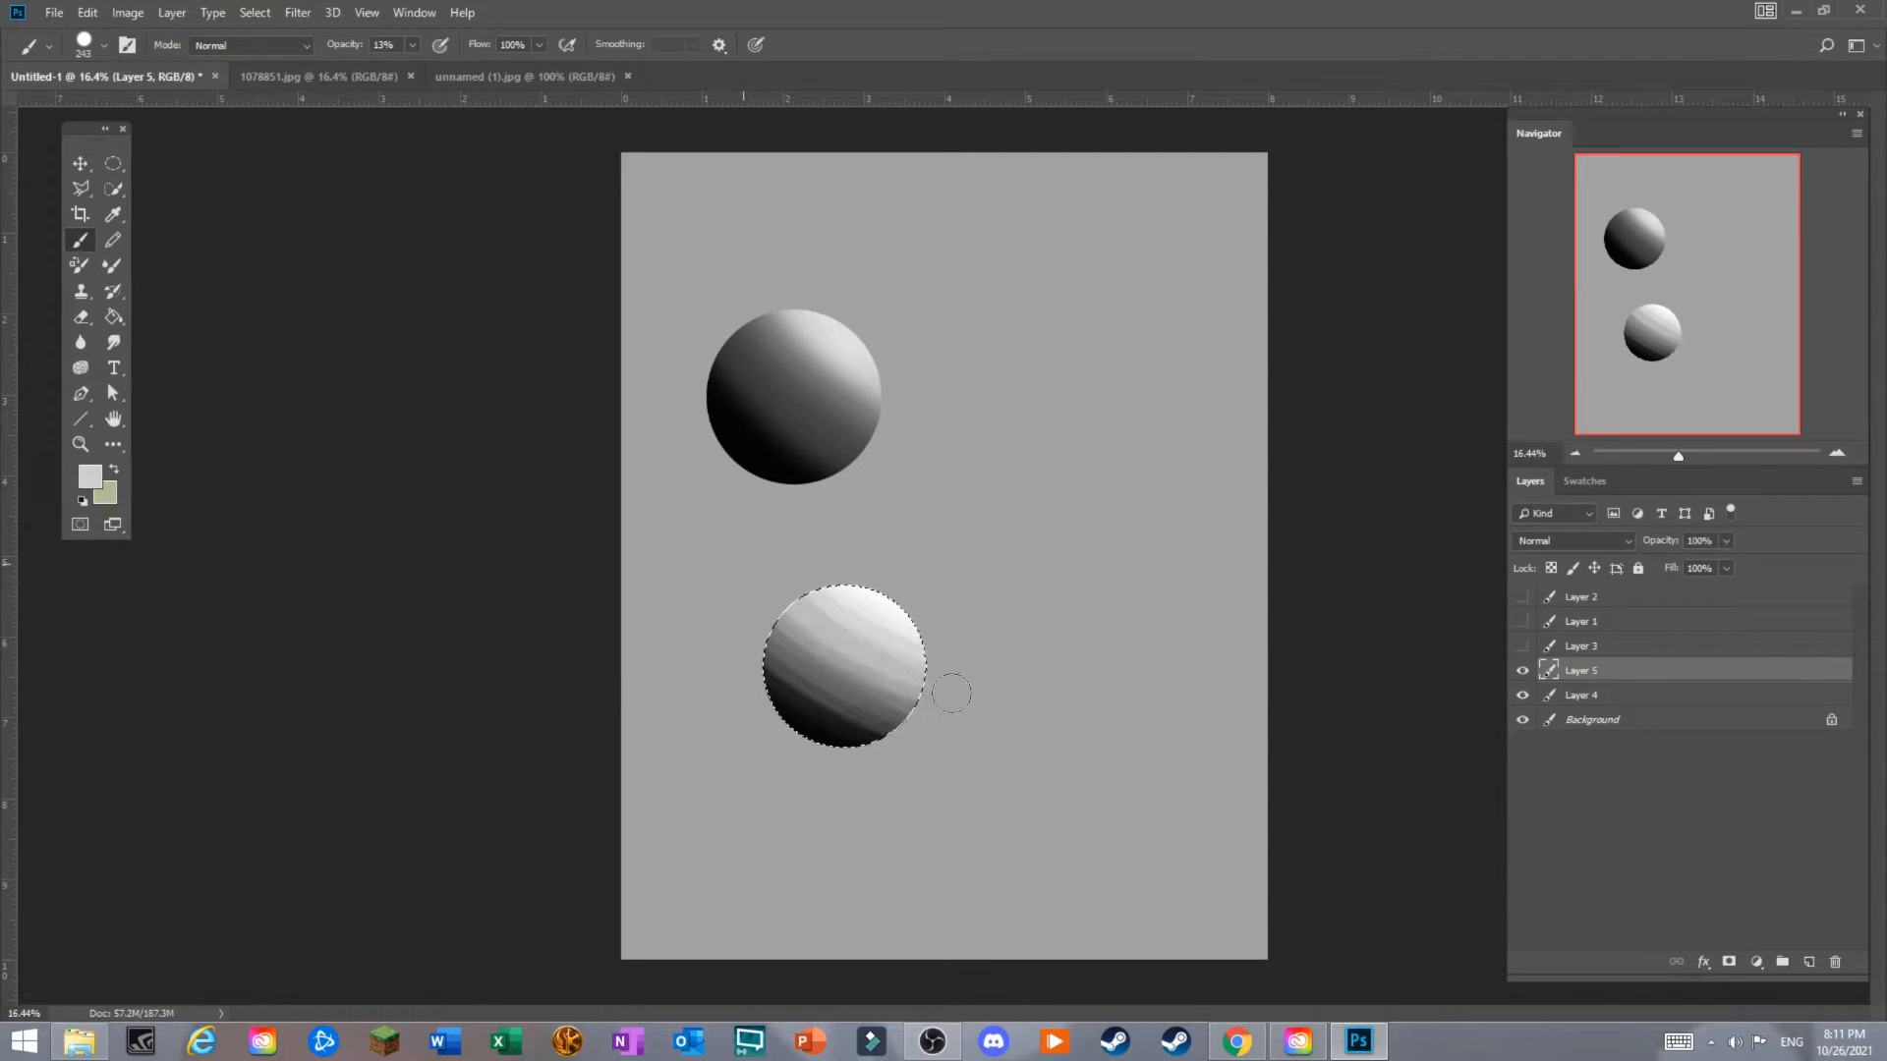
# Sample two medium grays from the lower sphere and smooth the banding across its midtones with 13% opacity strokes.
pyautogui.click(113, 215)
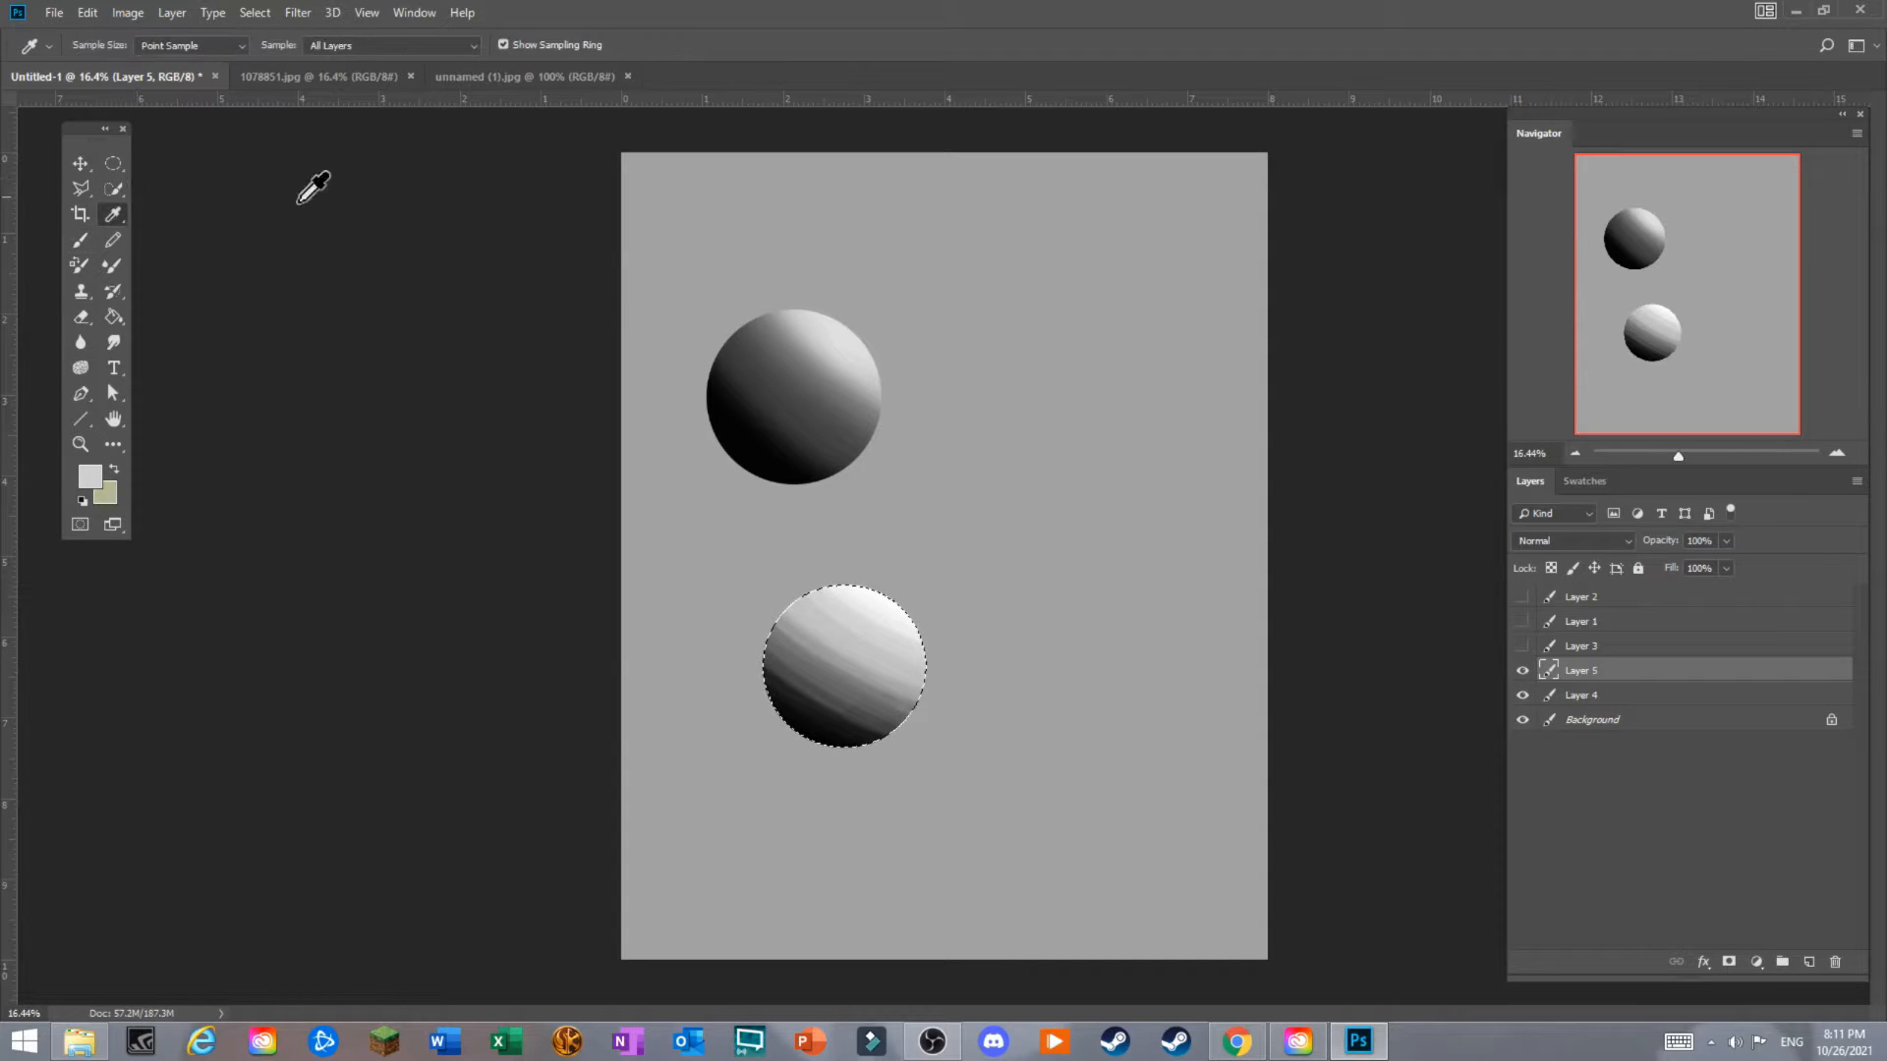
pyautogui.click(863, 650)
pyautogui.press('b')
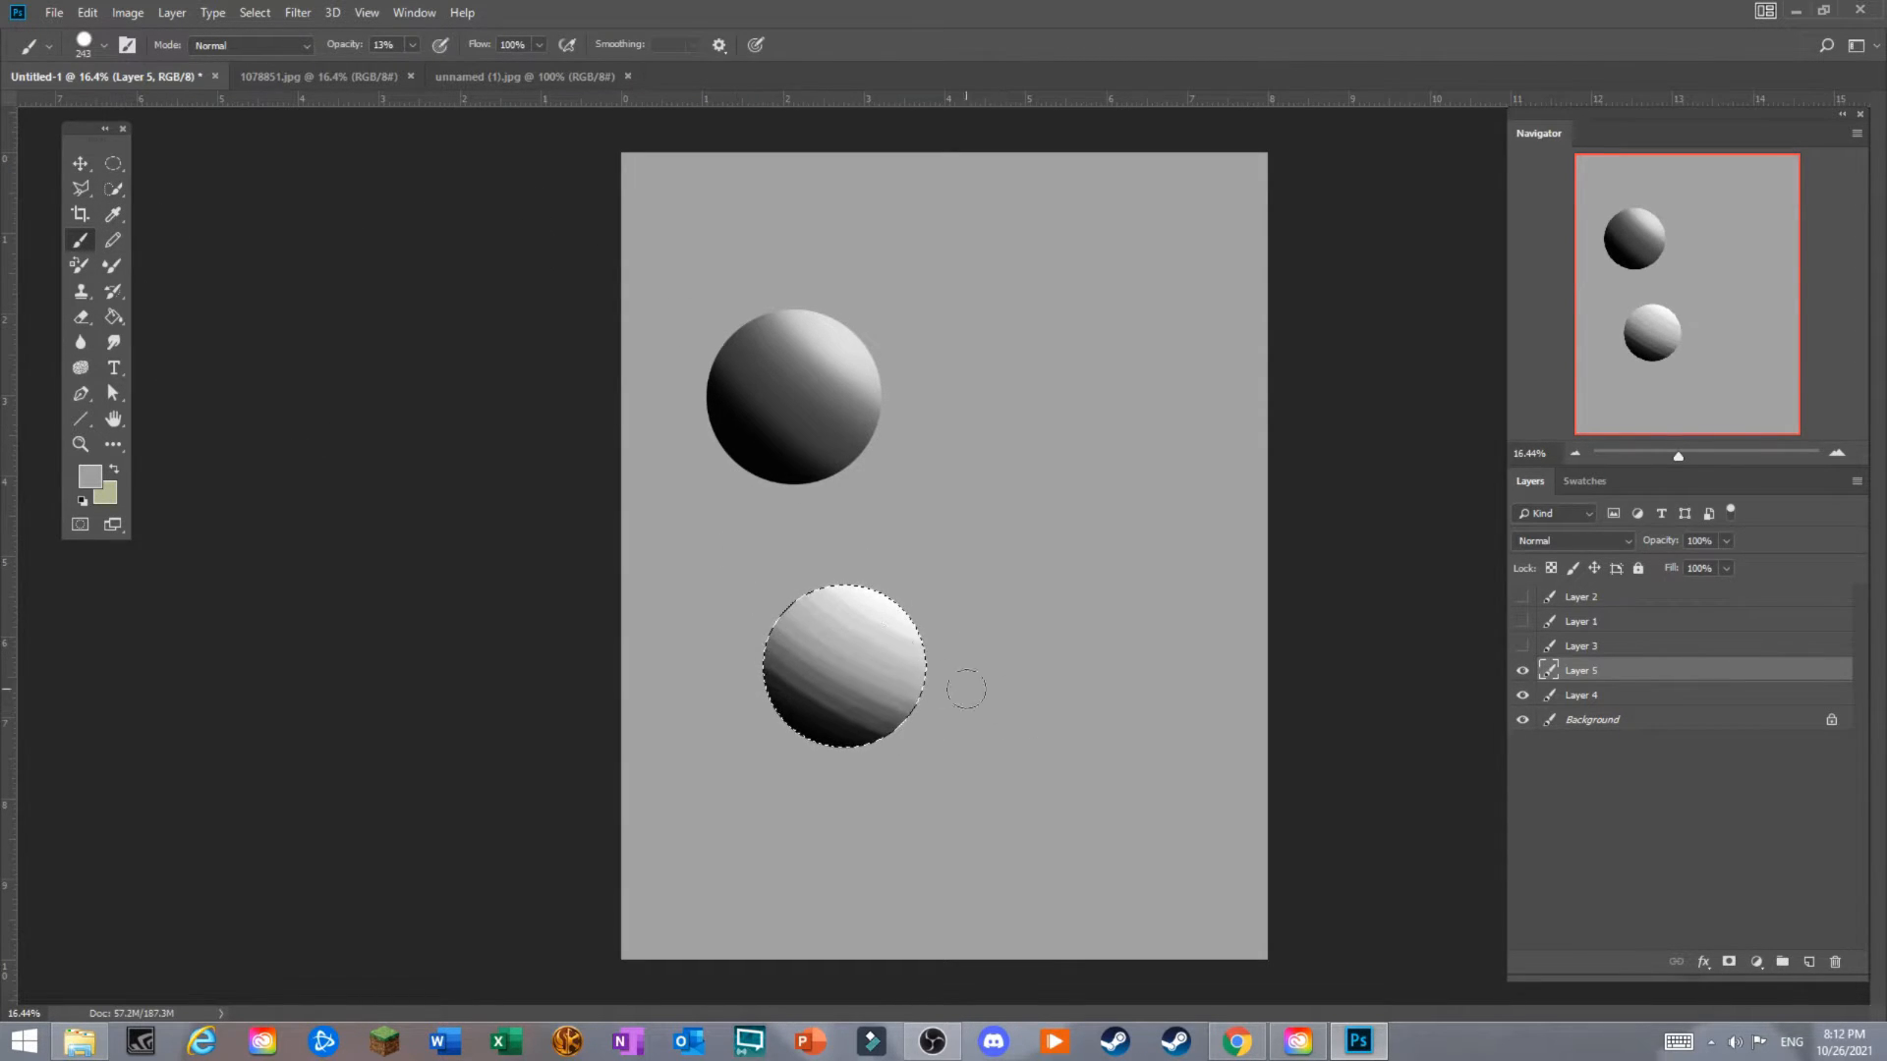
pyautogui.click(113, 215)
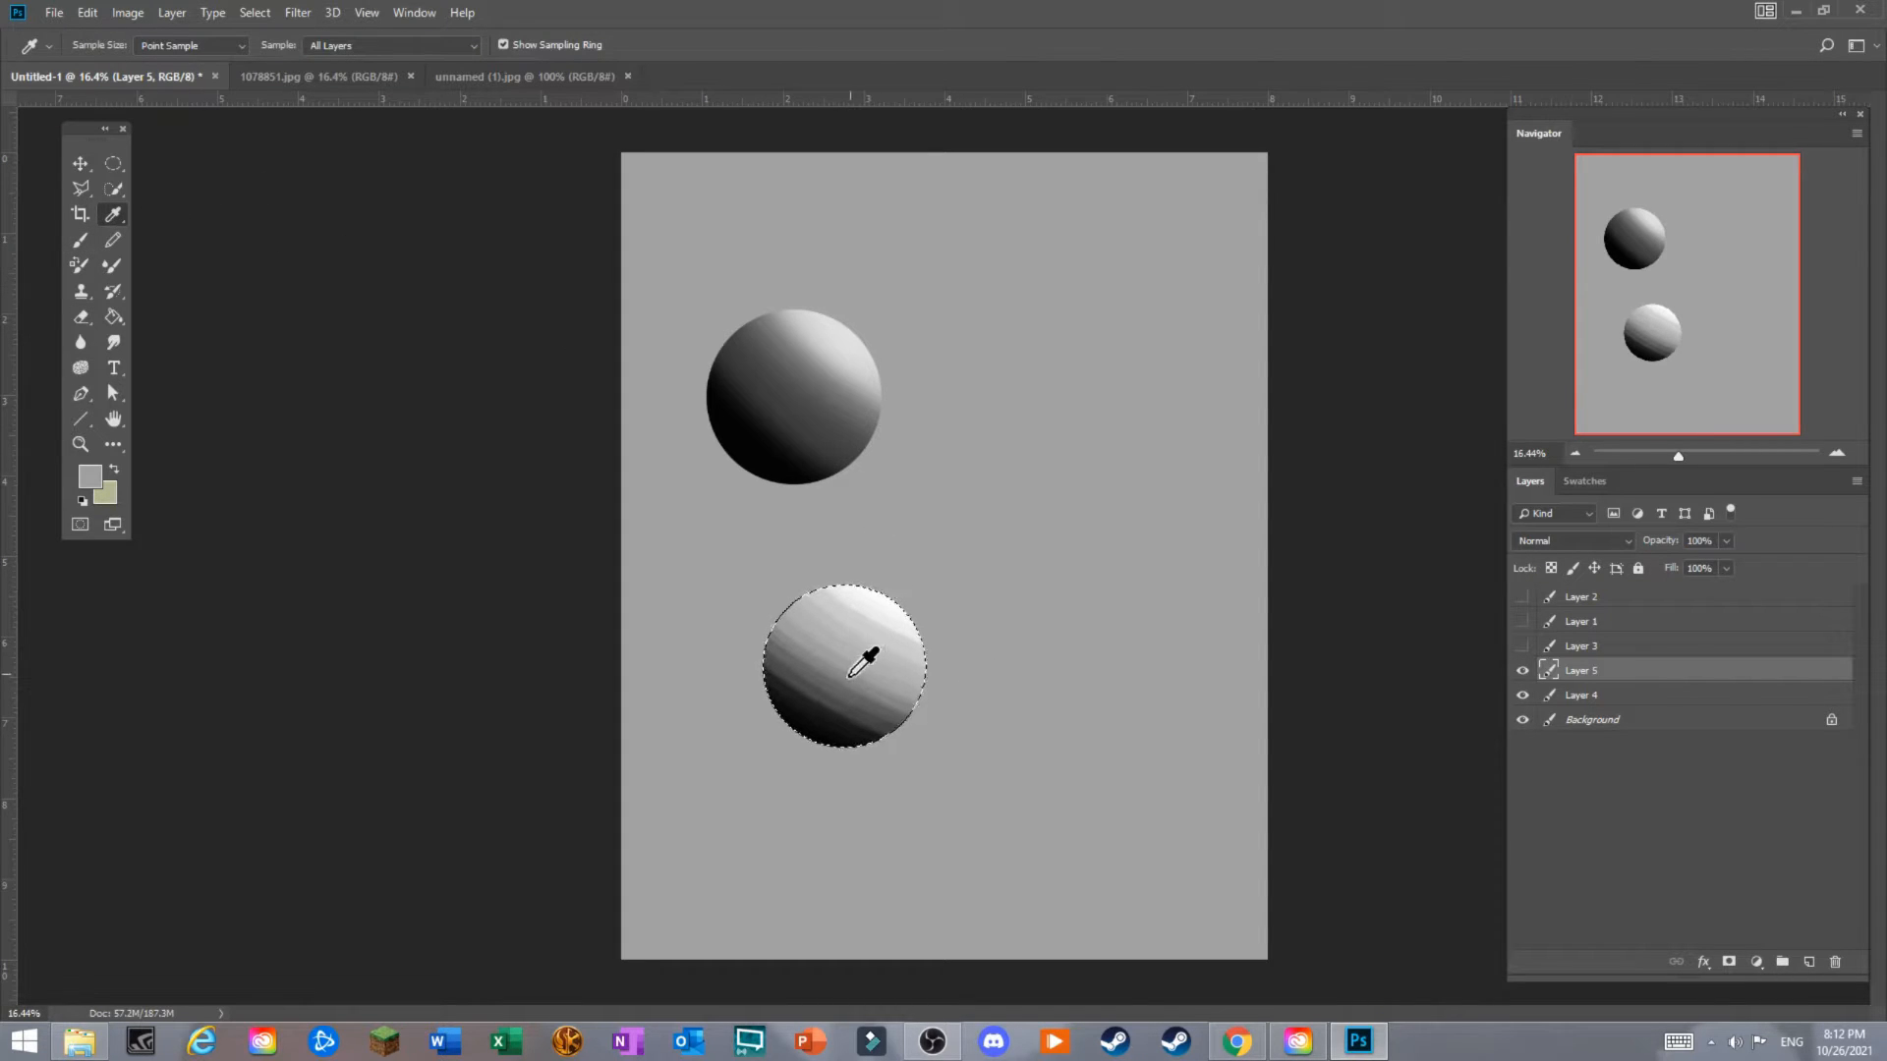
pyautogui.click(797, 584)
pyautogui.press('b')
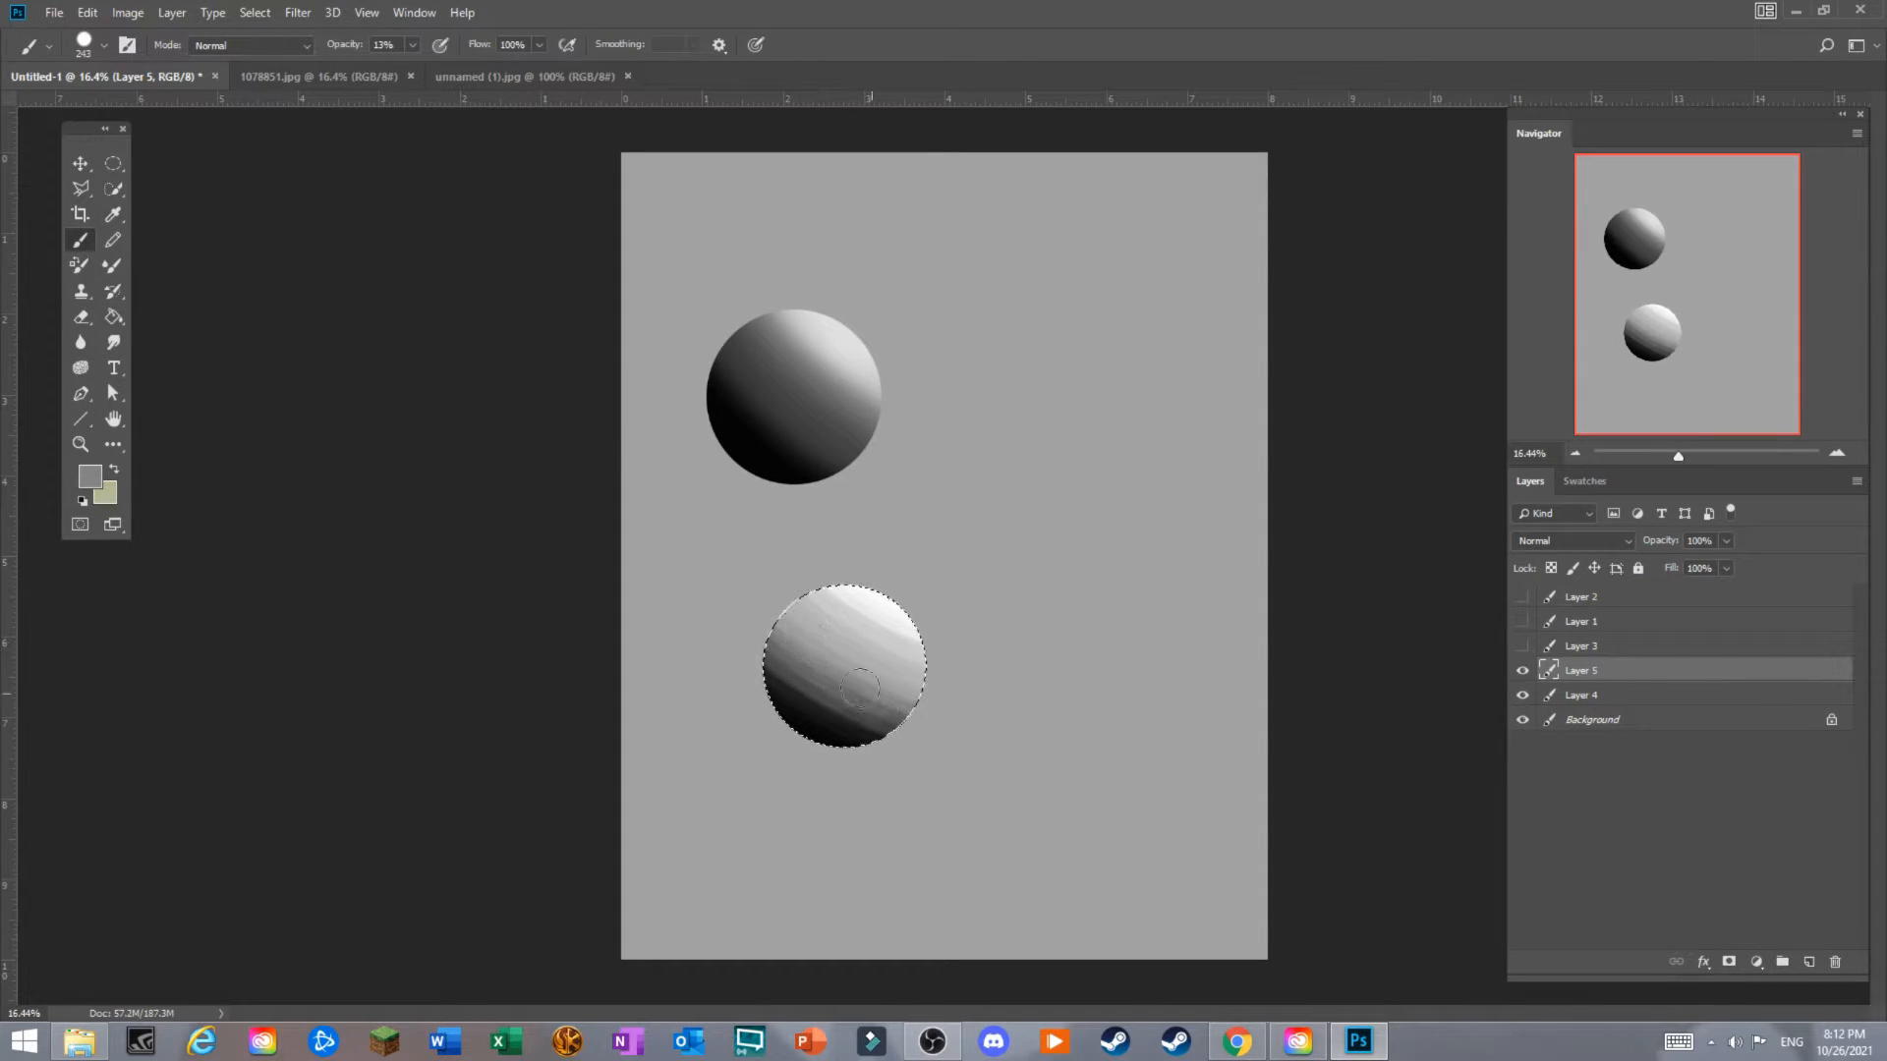
# Sample two darker grays from the lower sphere's lower midtones and blend them toward the shadow with 13% opacity strokes.
pyautogui.click(113, 214)
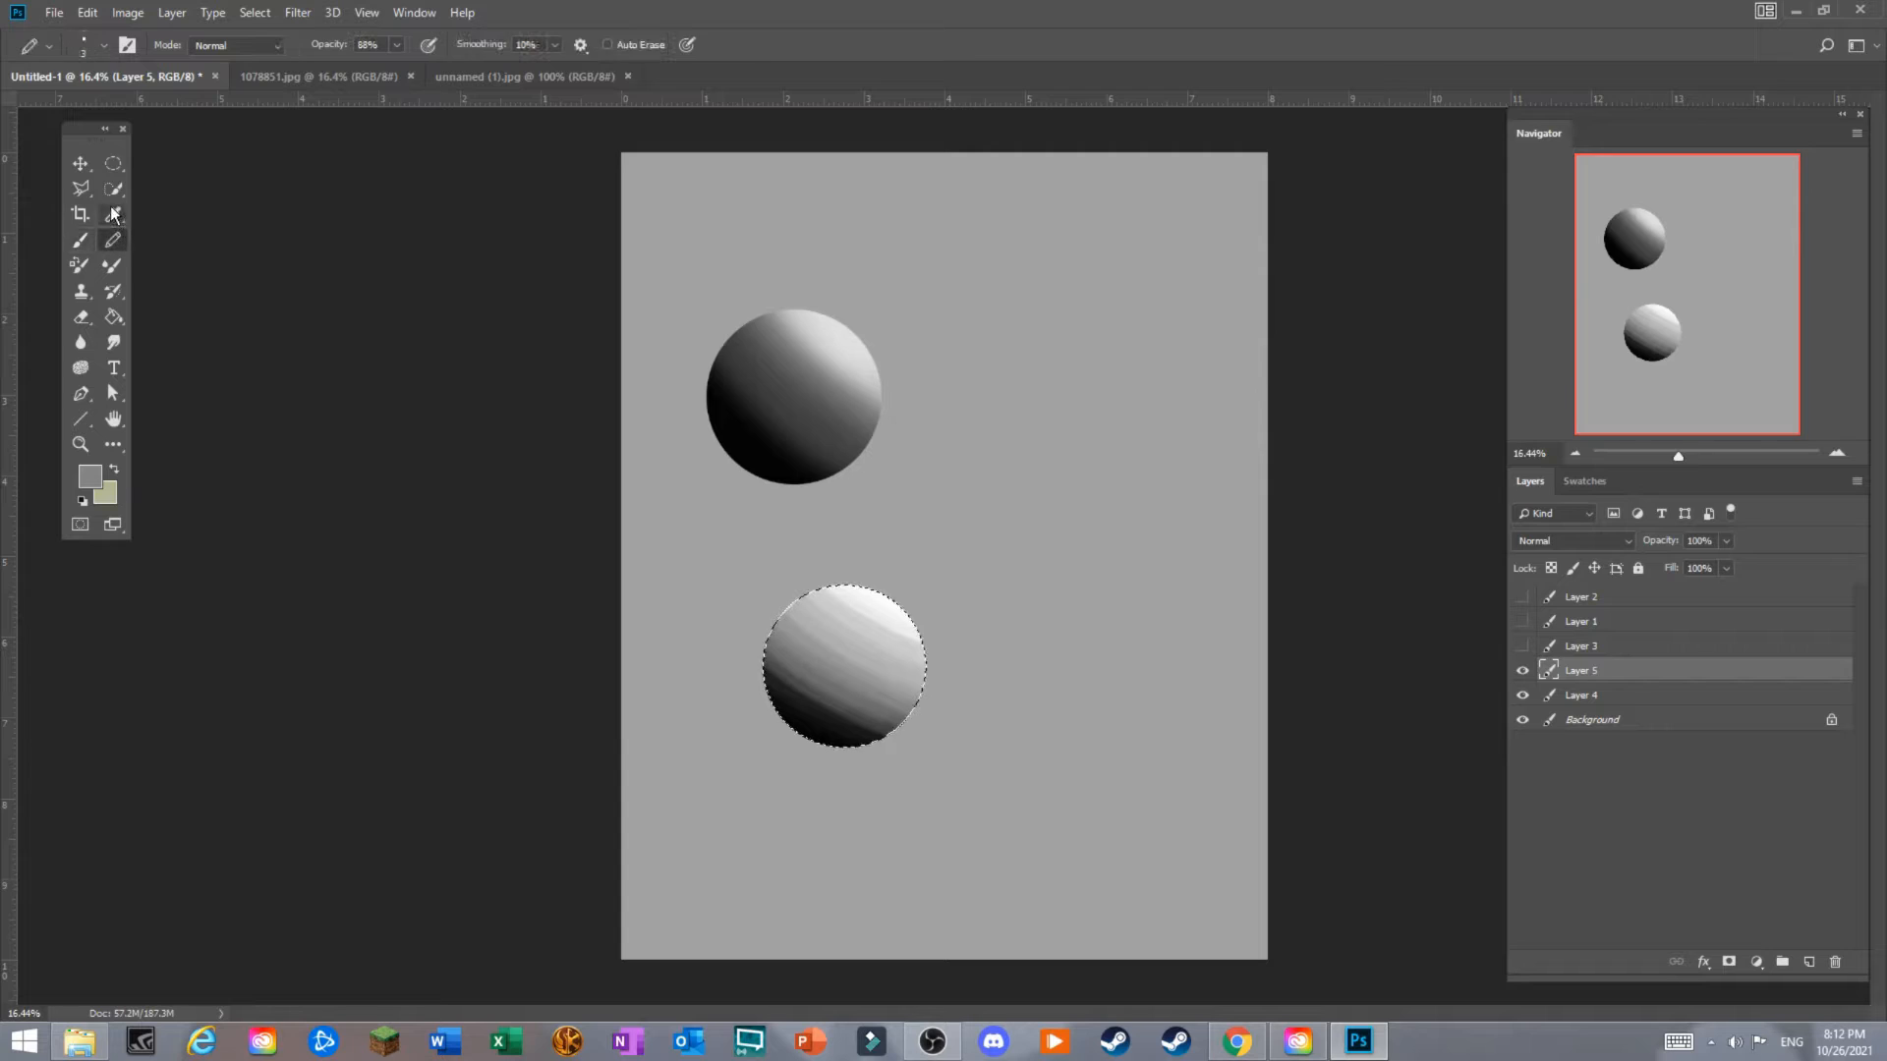
pyautogui.click(835, 695)
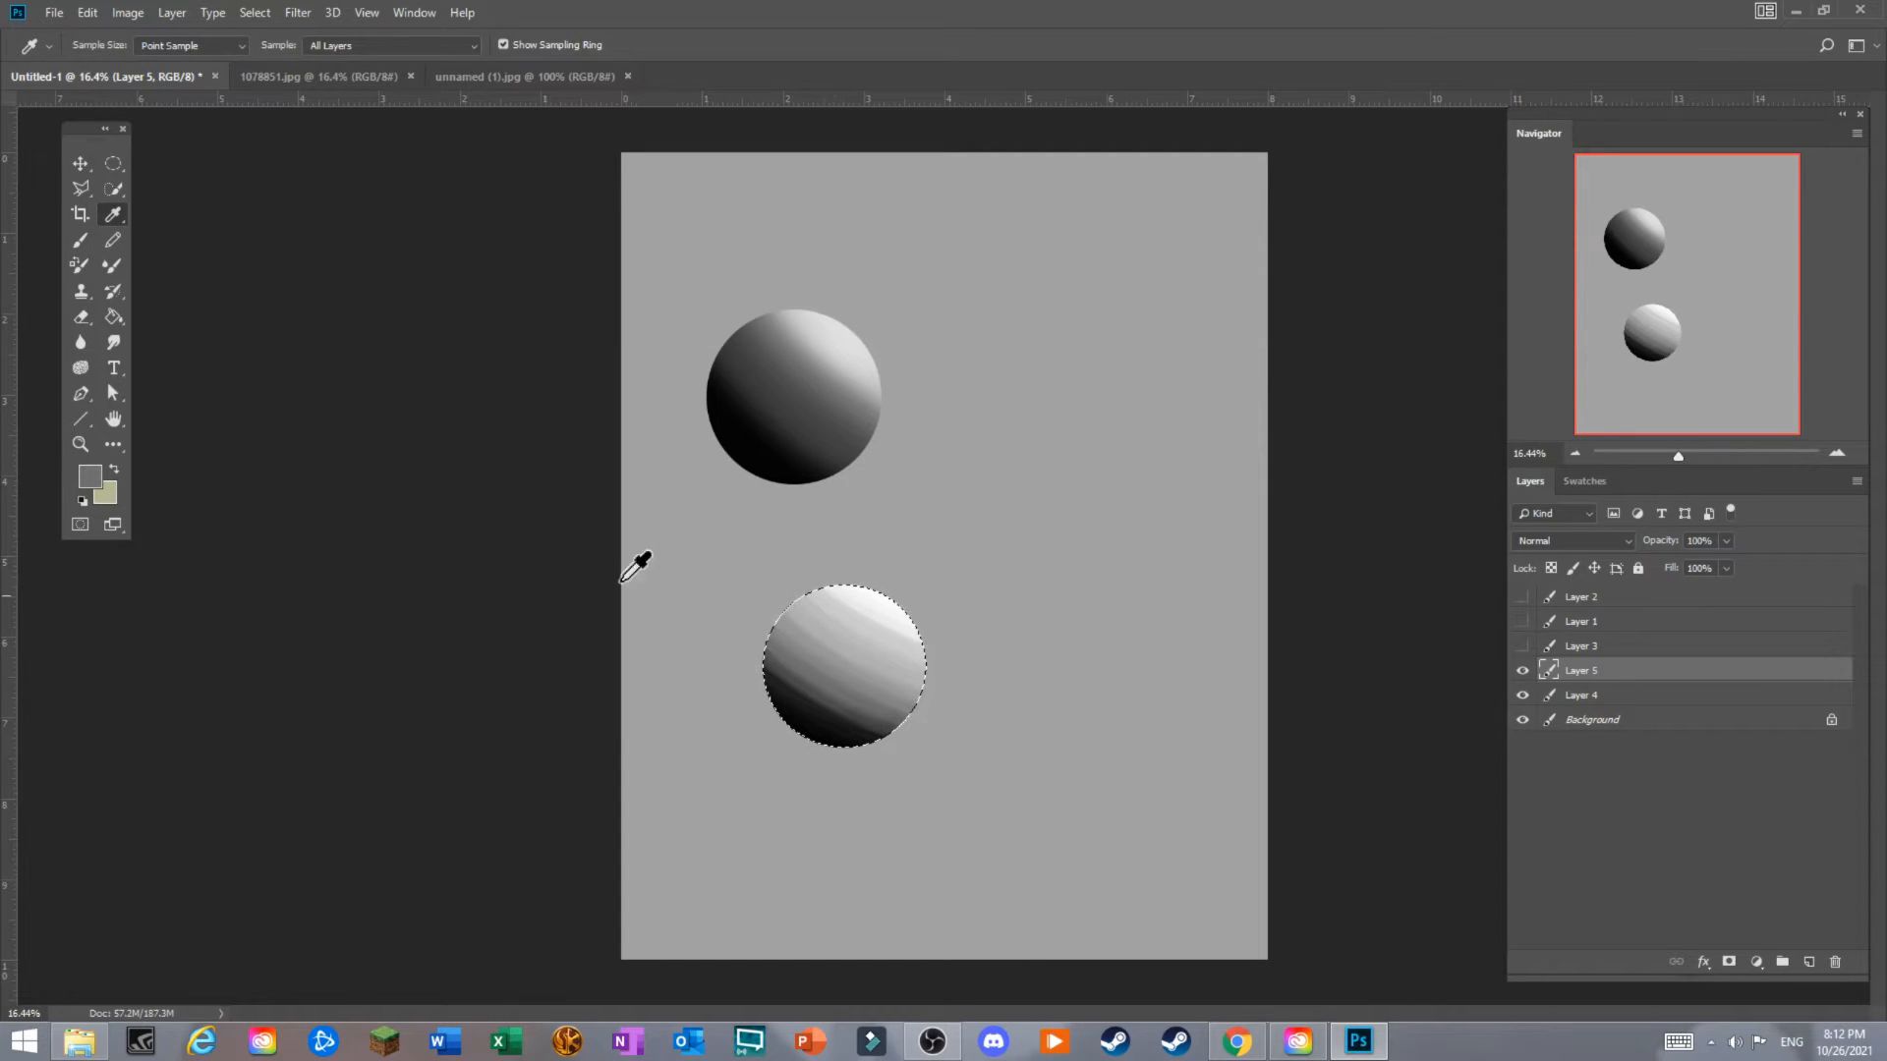
pyautogui.click(79, 240)
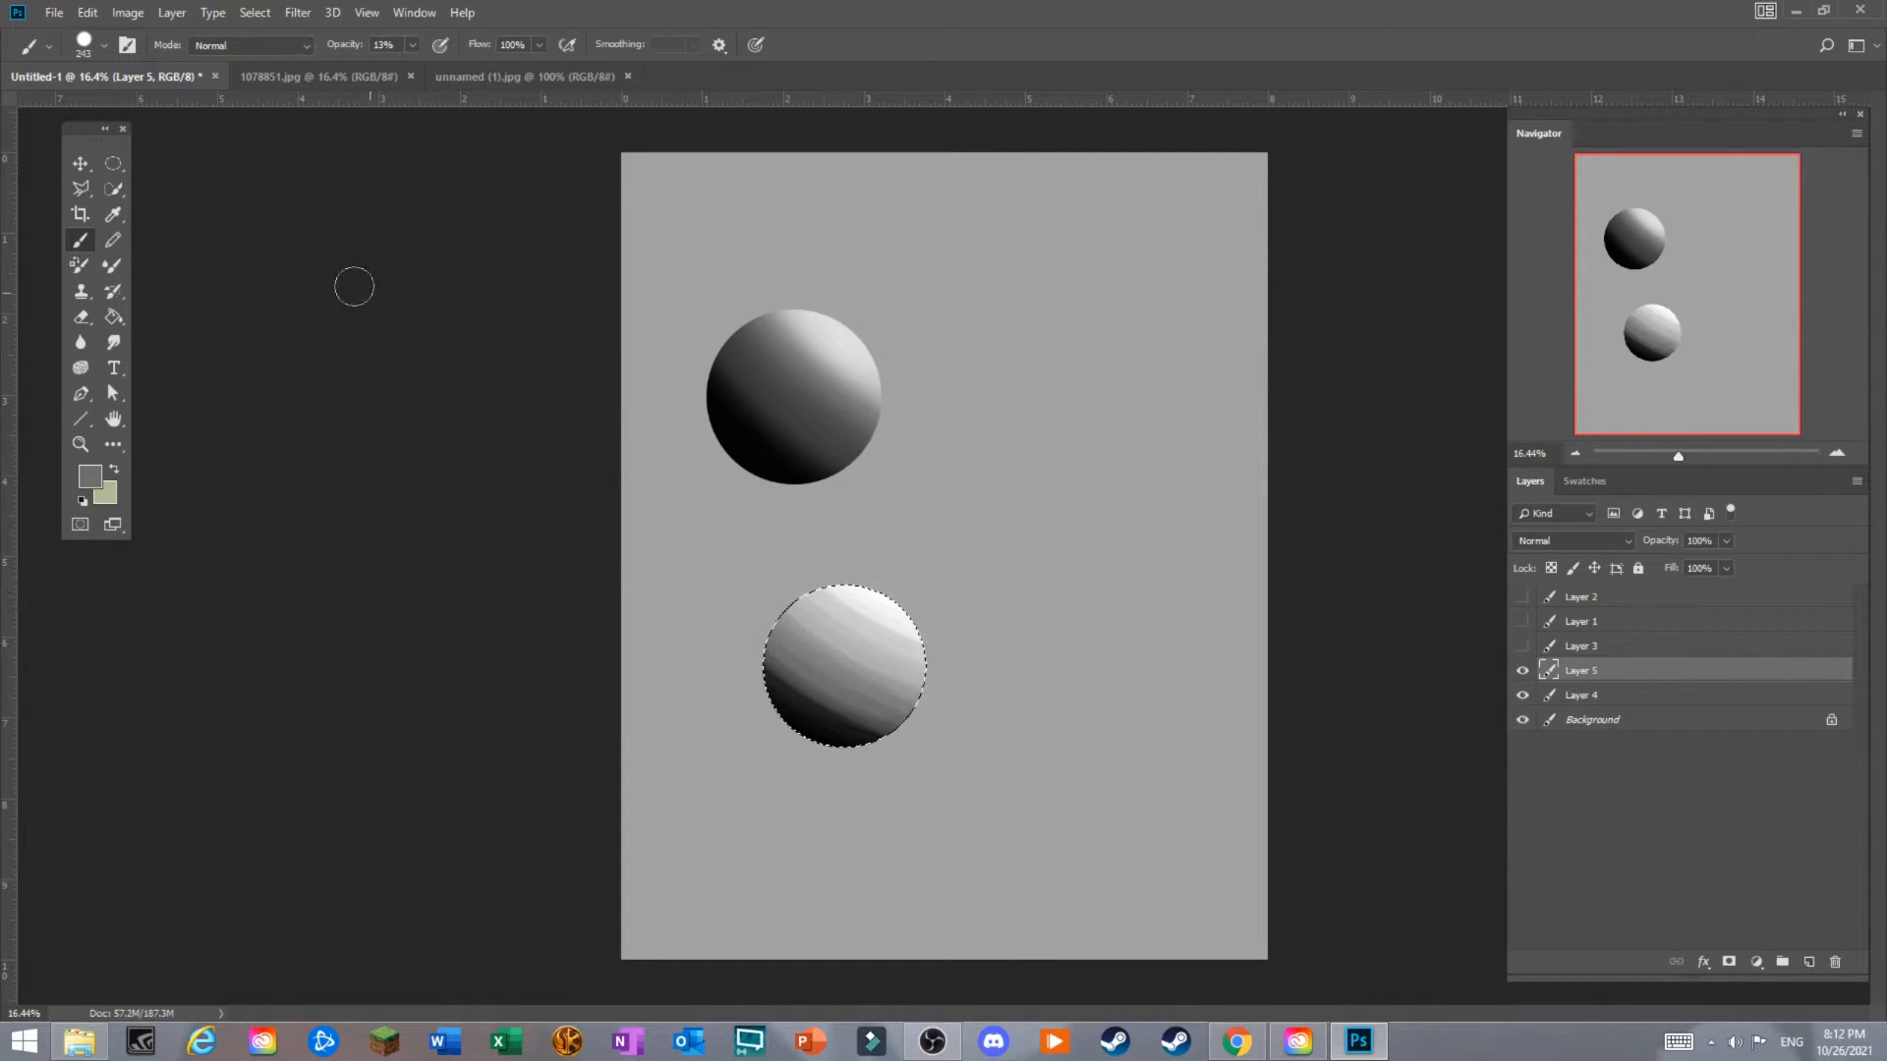
pyautogui.click(113, 214)
pyautogui.click(825, 678)
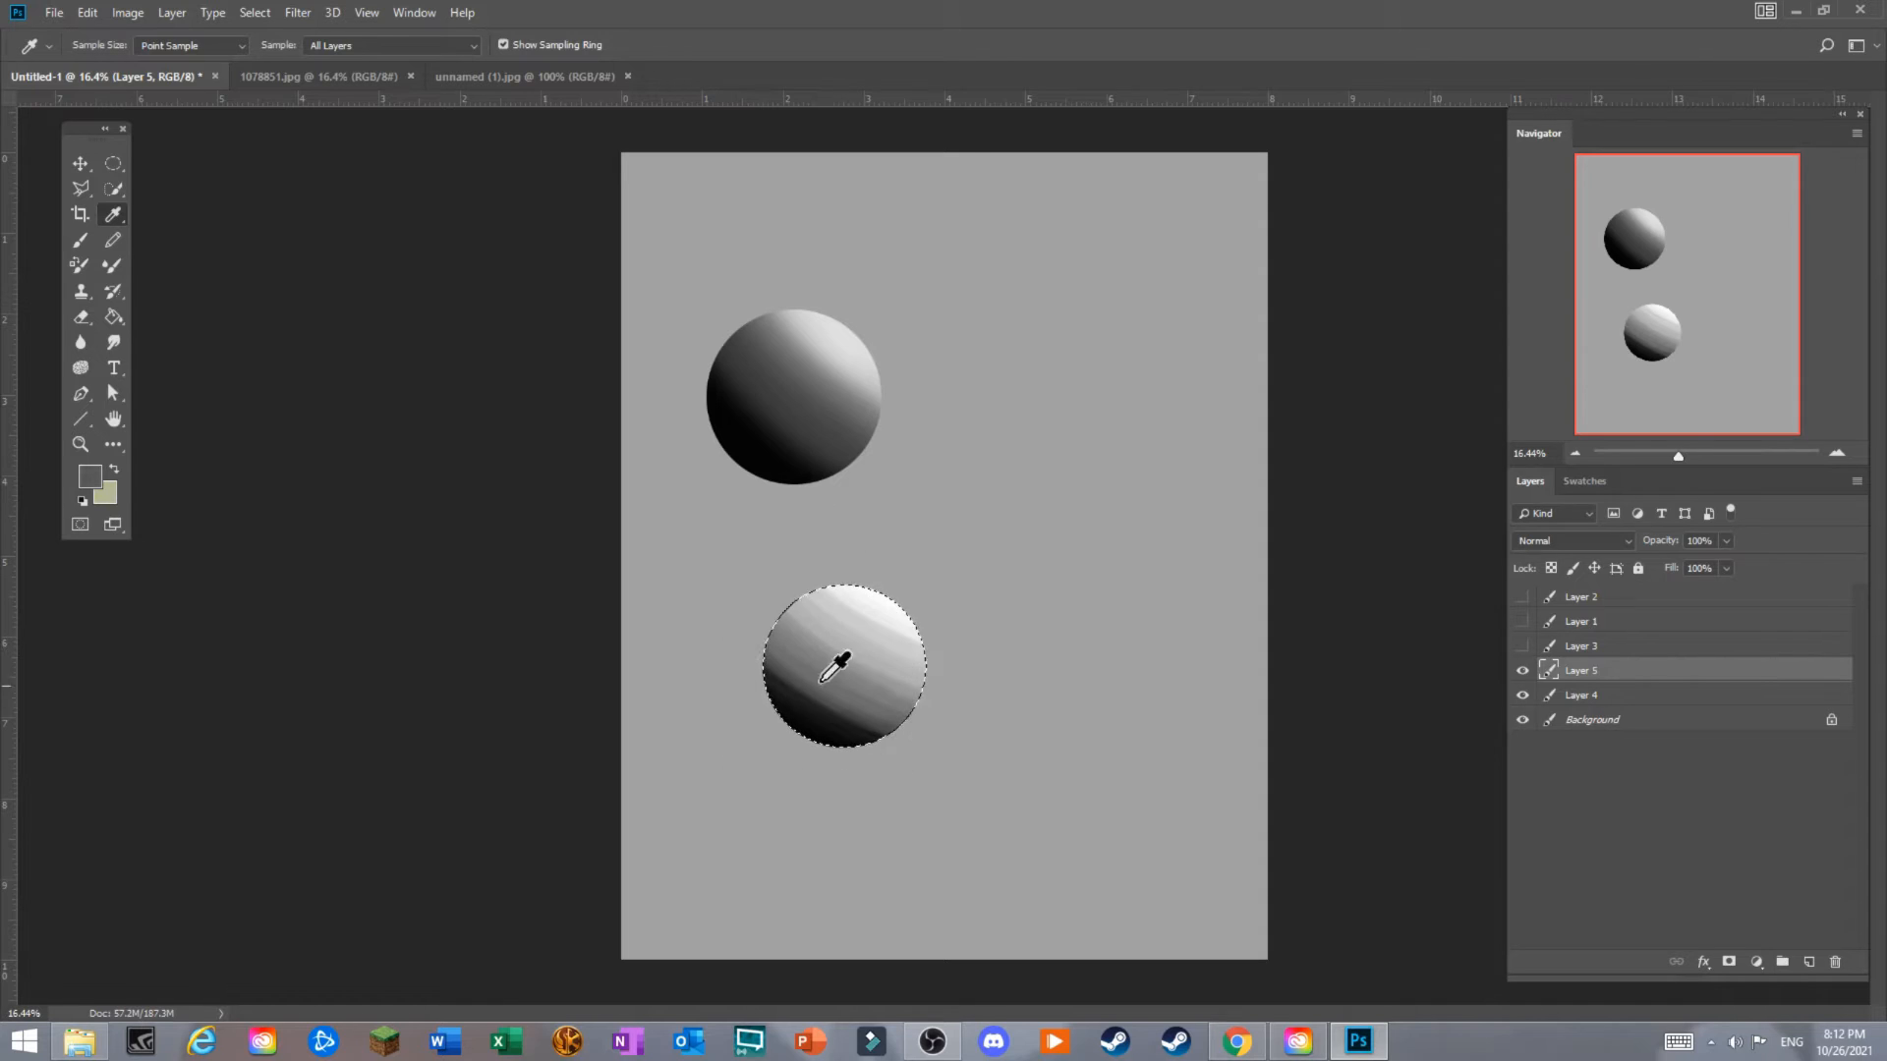
pyautogui.click(80, 240)
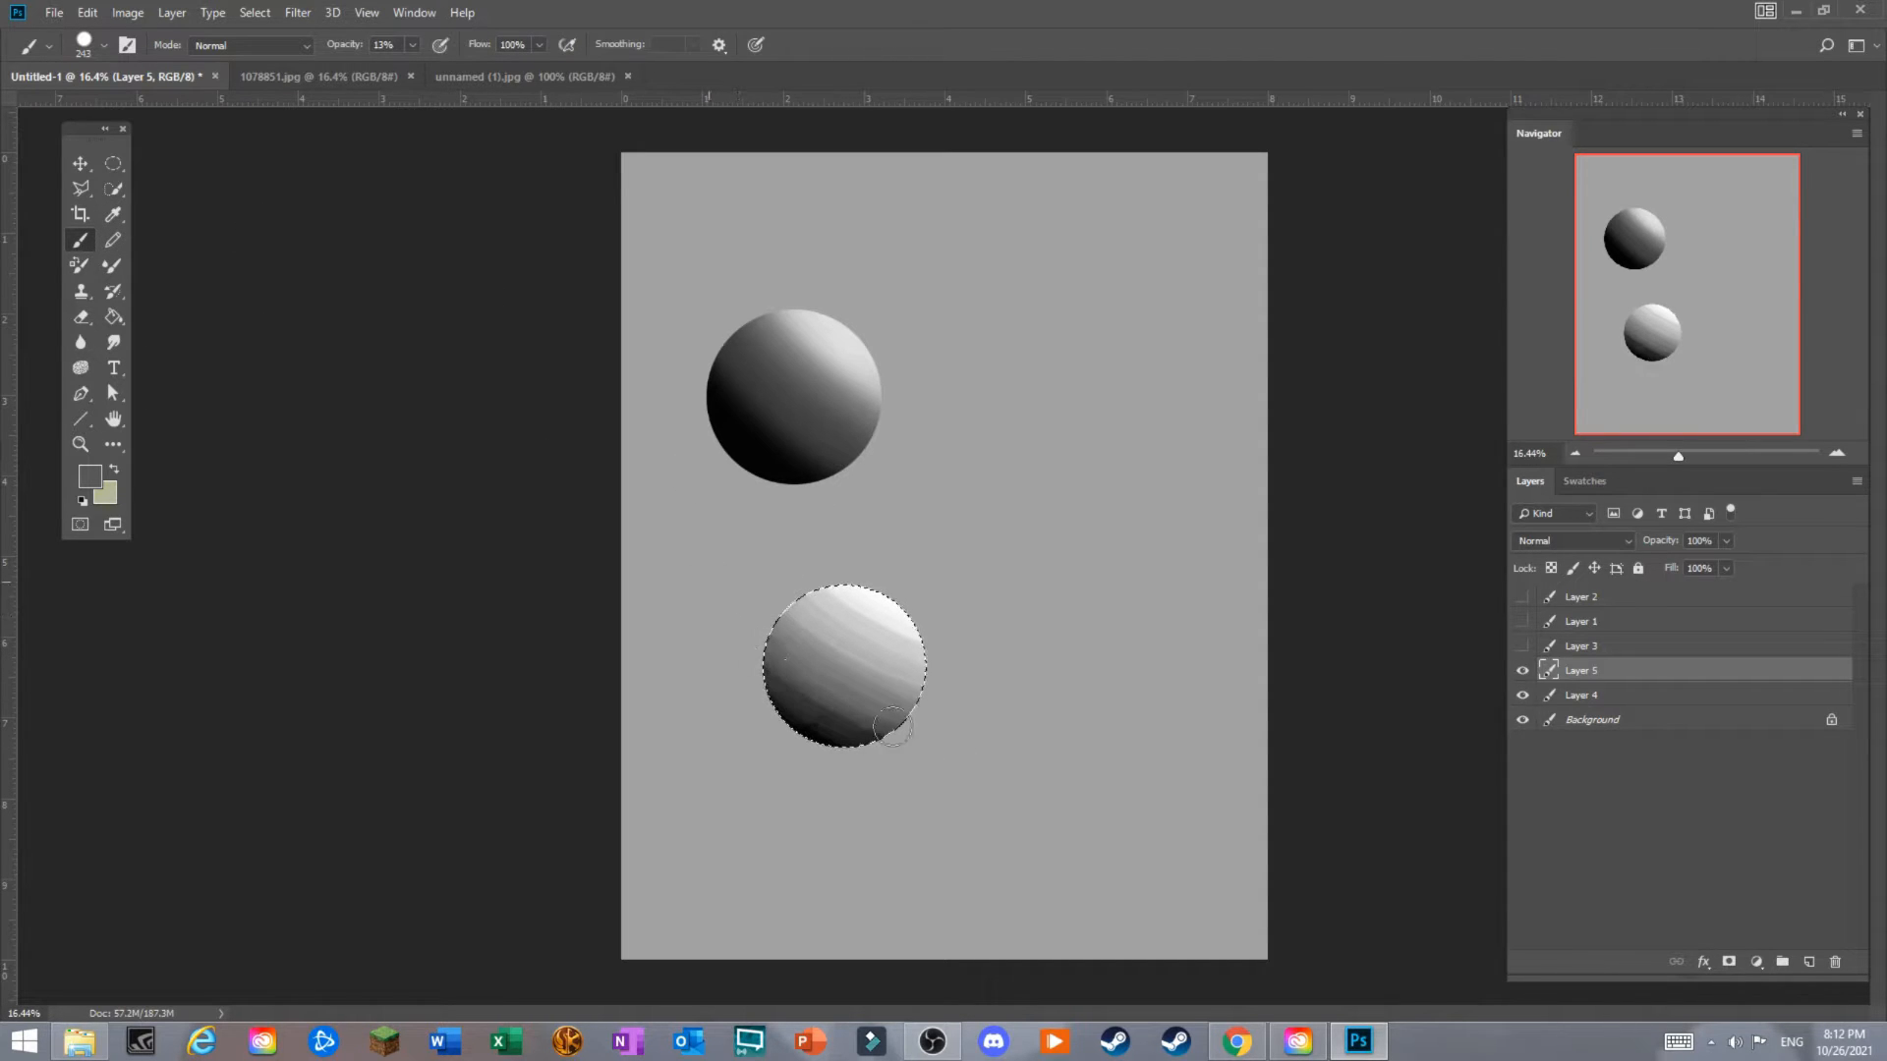
# Sample near-black from the lower sphere's shadow and medium gray from its midtones, and blend strokes over both areas.
pyautogui.click(113, 215)
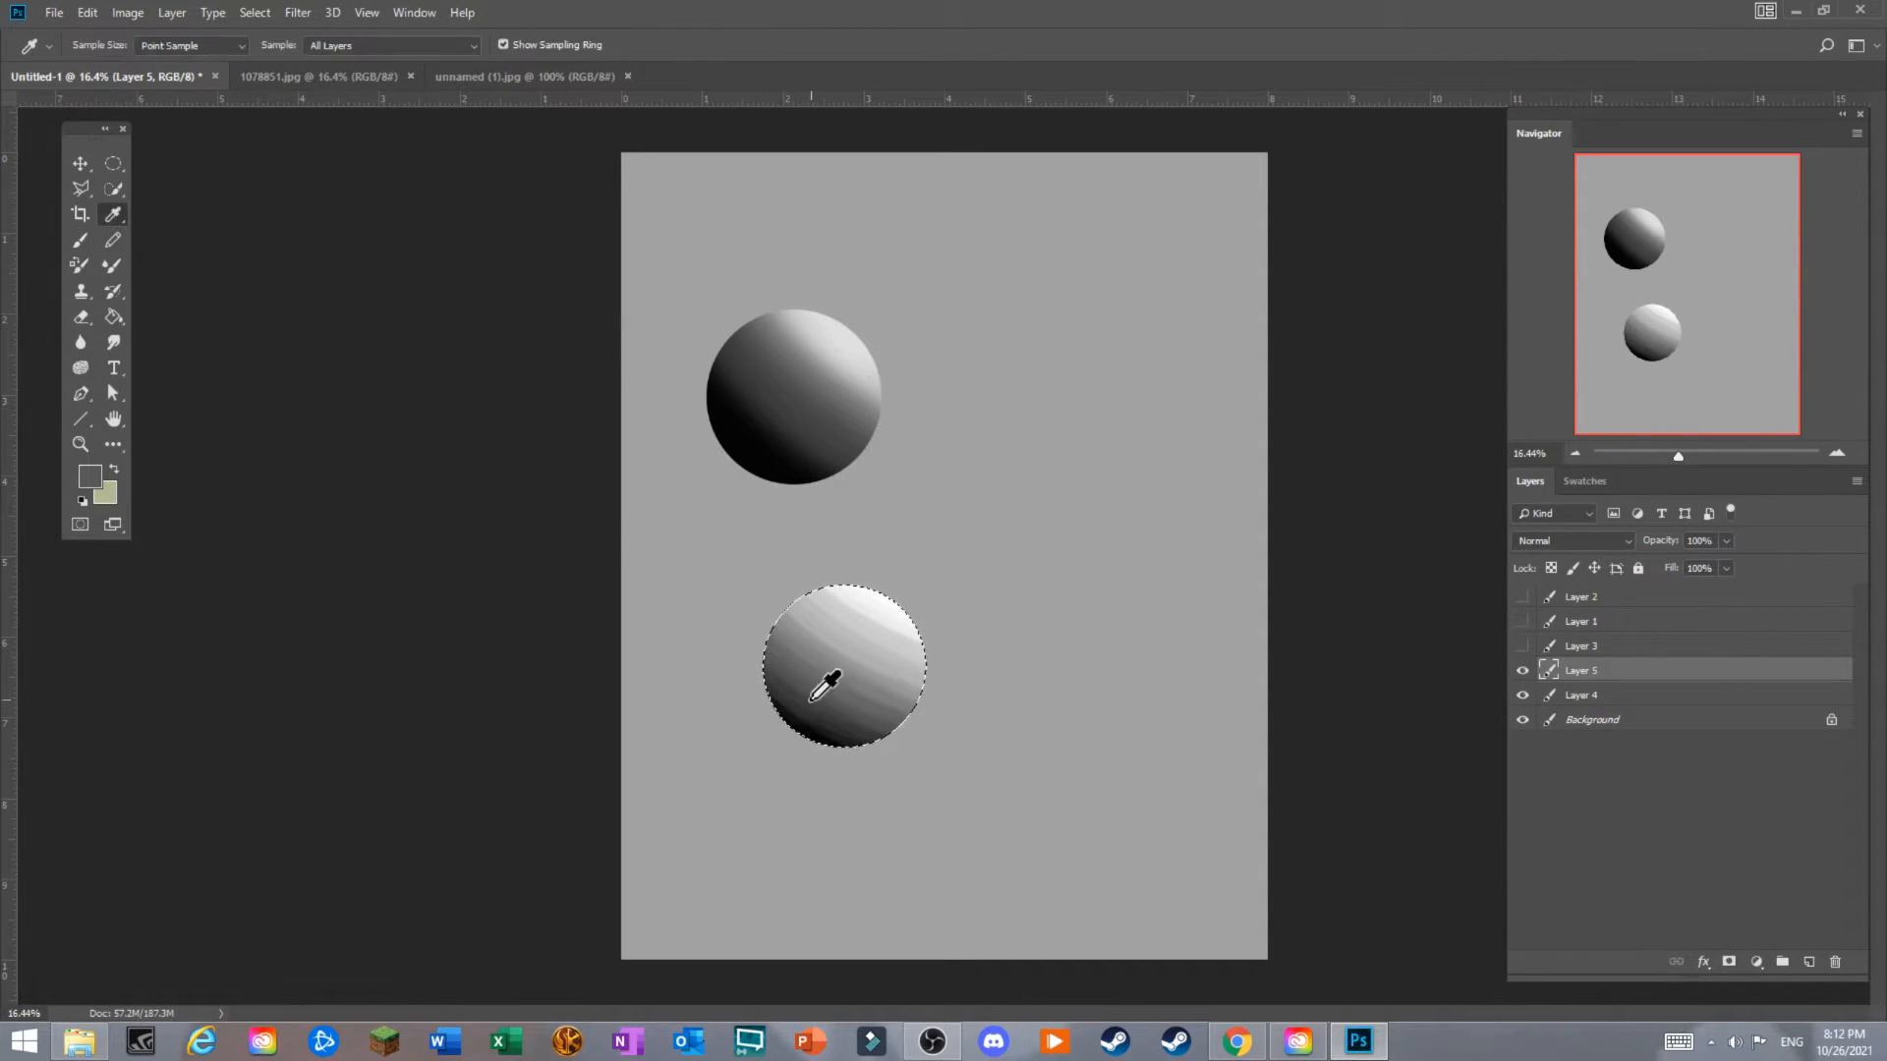
pyautogui.click(814, 728)
pyautogui.click(80, 240)
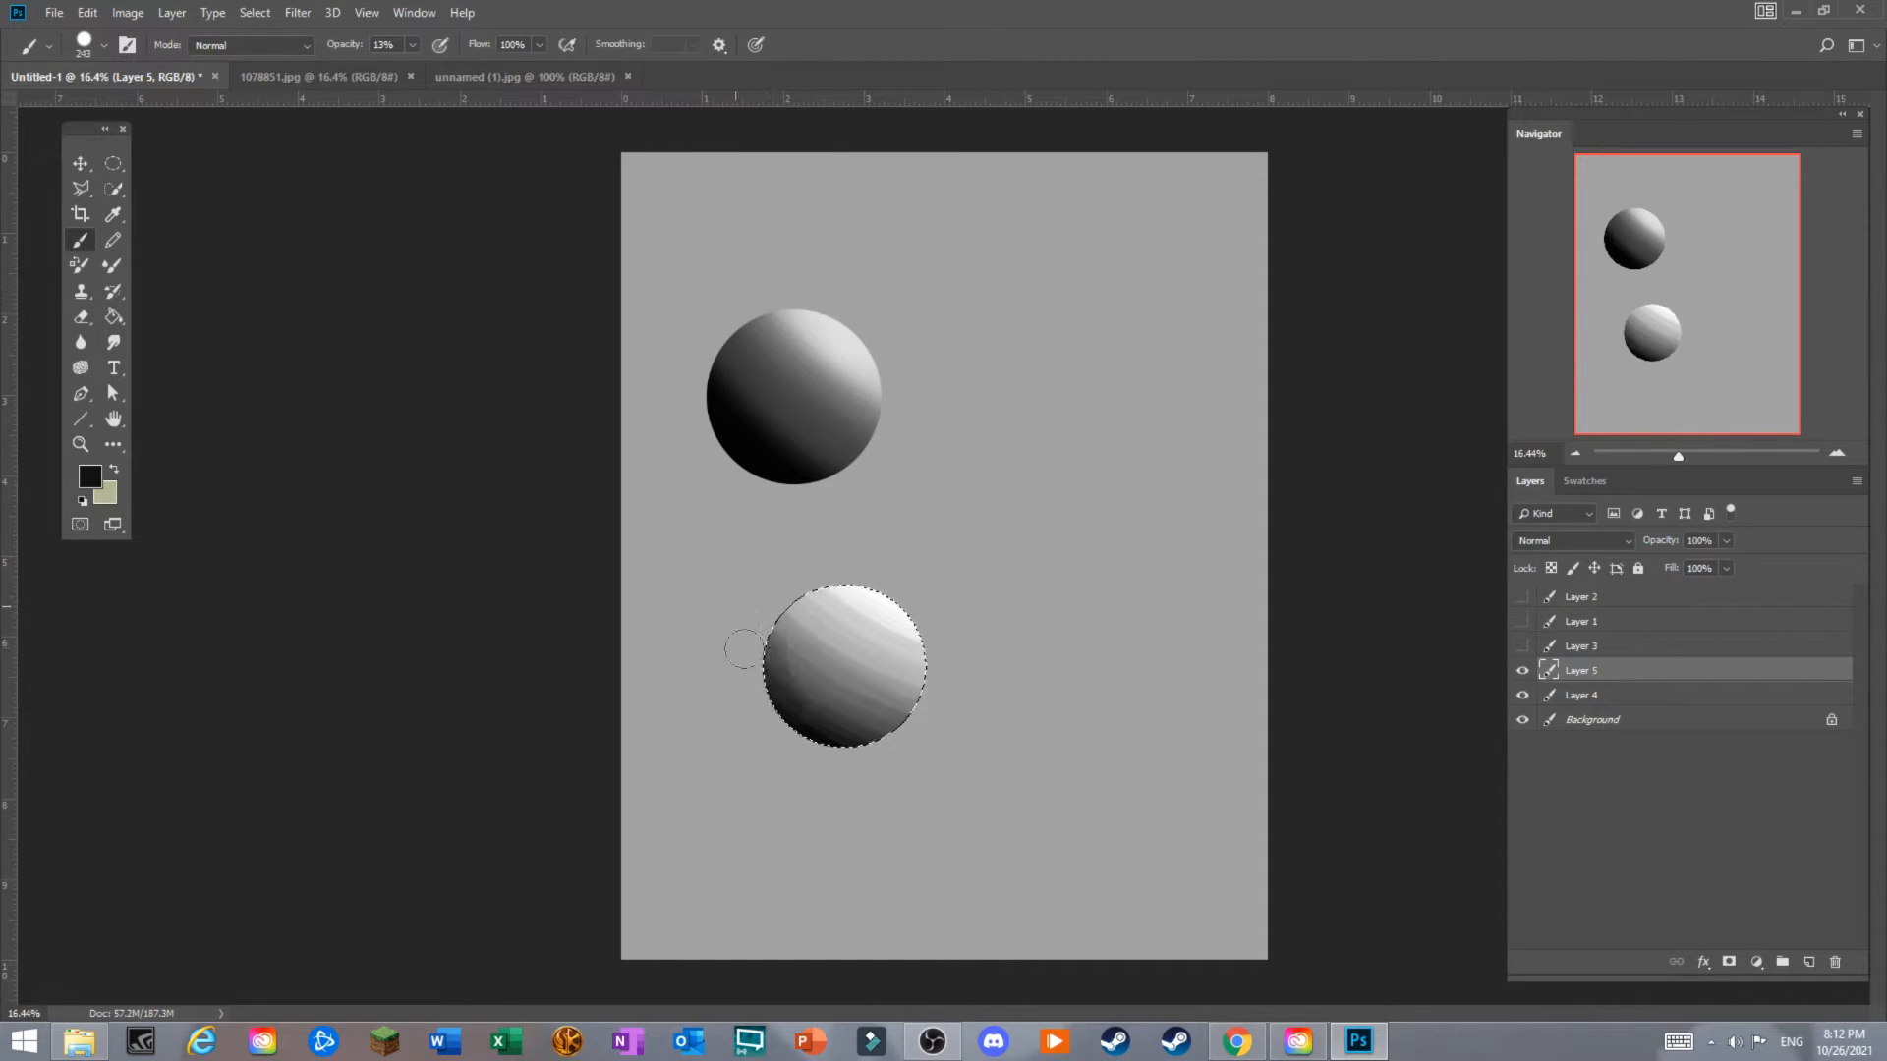
pyautogui.click(113, 214)
pyautogui.click(814, 648)
pyautogui.click(81, 239)
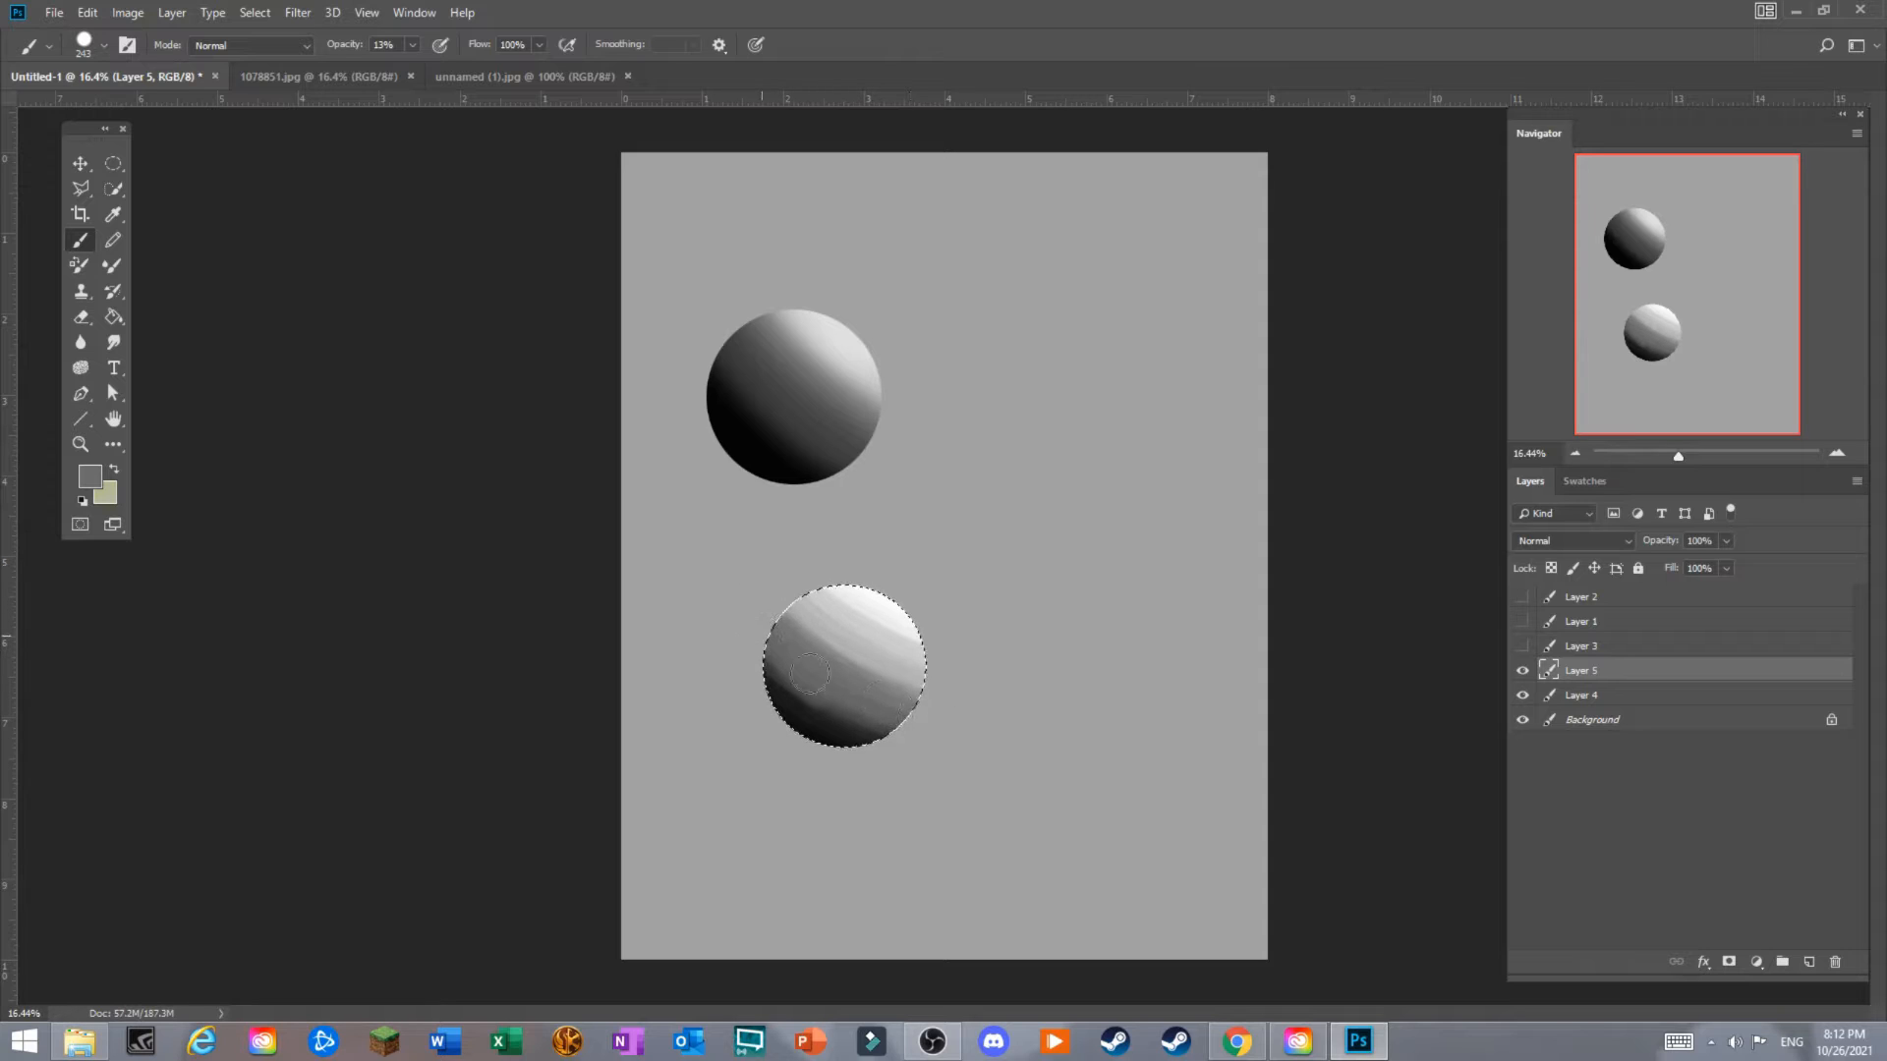
# Sample dark gray from the lower sphere's shadow edge, reduce the brush size to 174 px, and blend the shadow into the midtones.
pyautogui.click(113, 214)
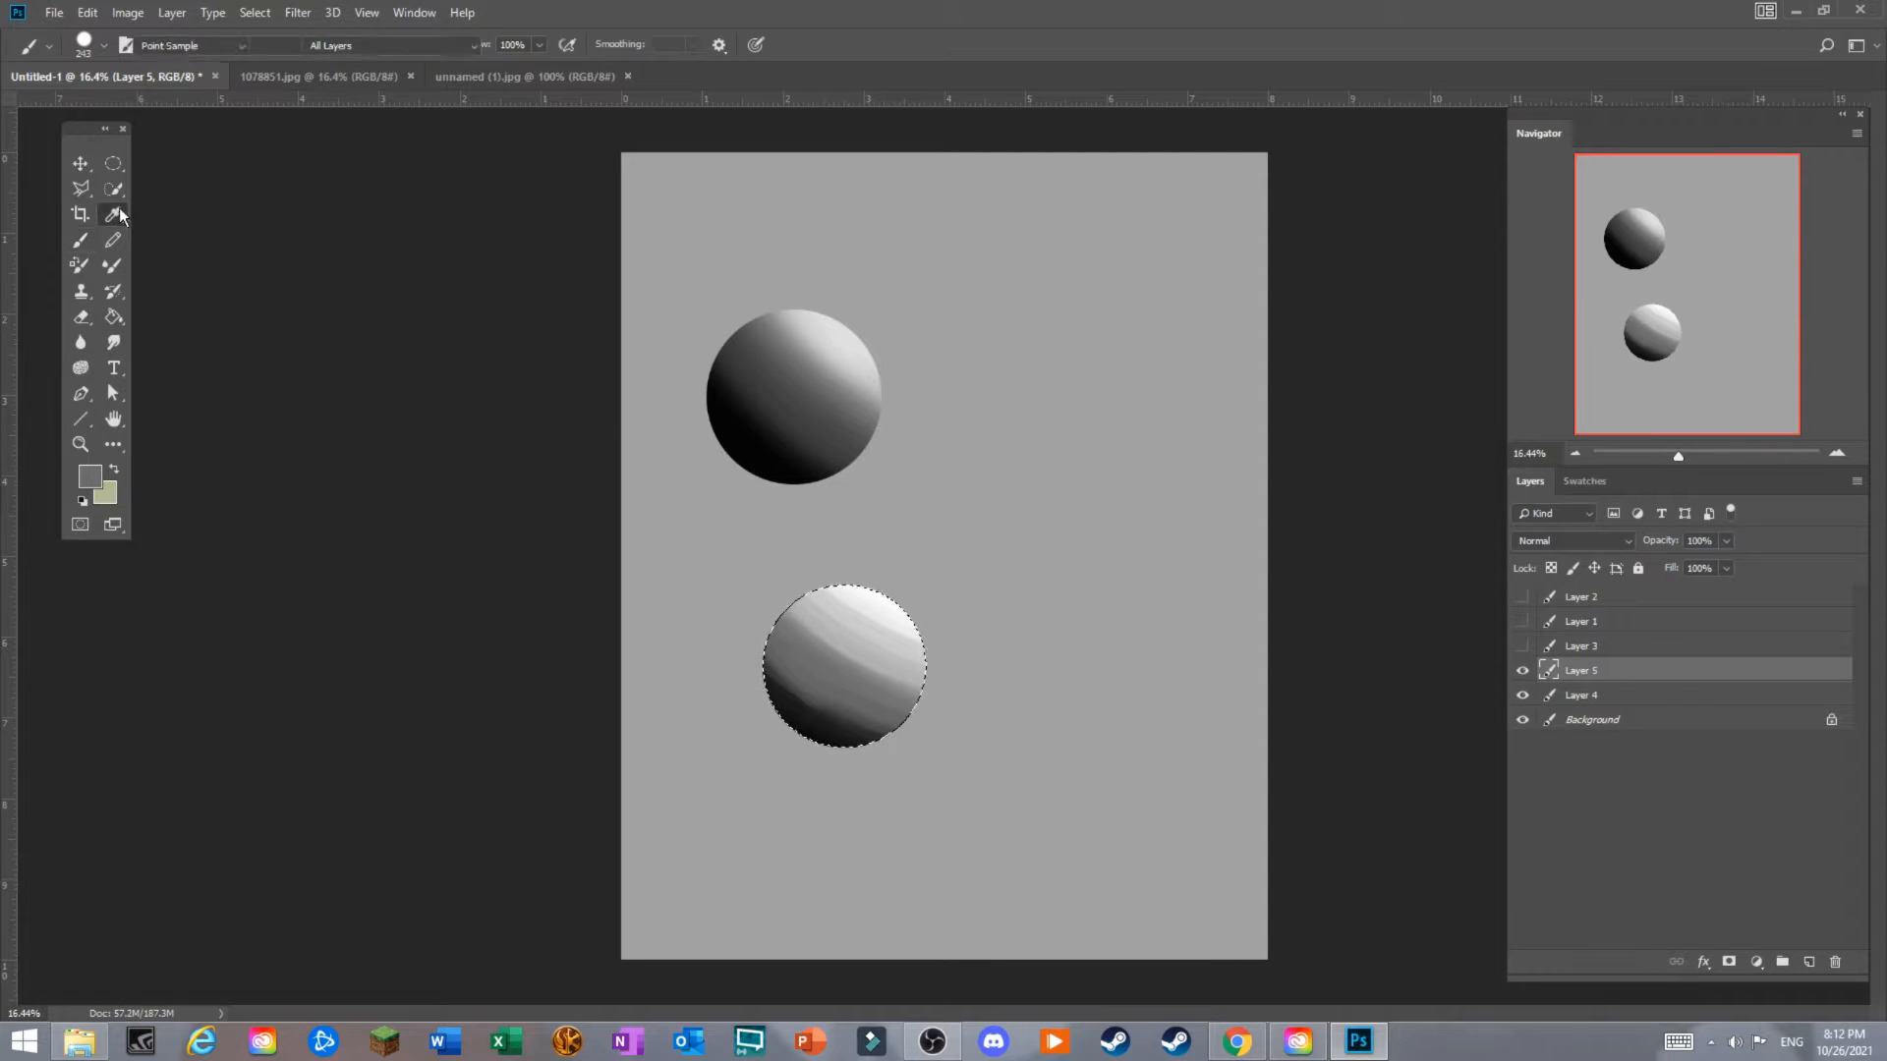
pyautogui.click(818, 709)
pyautogui.click(80, 240)
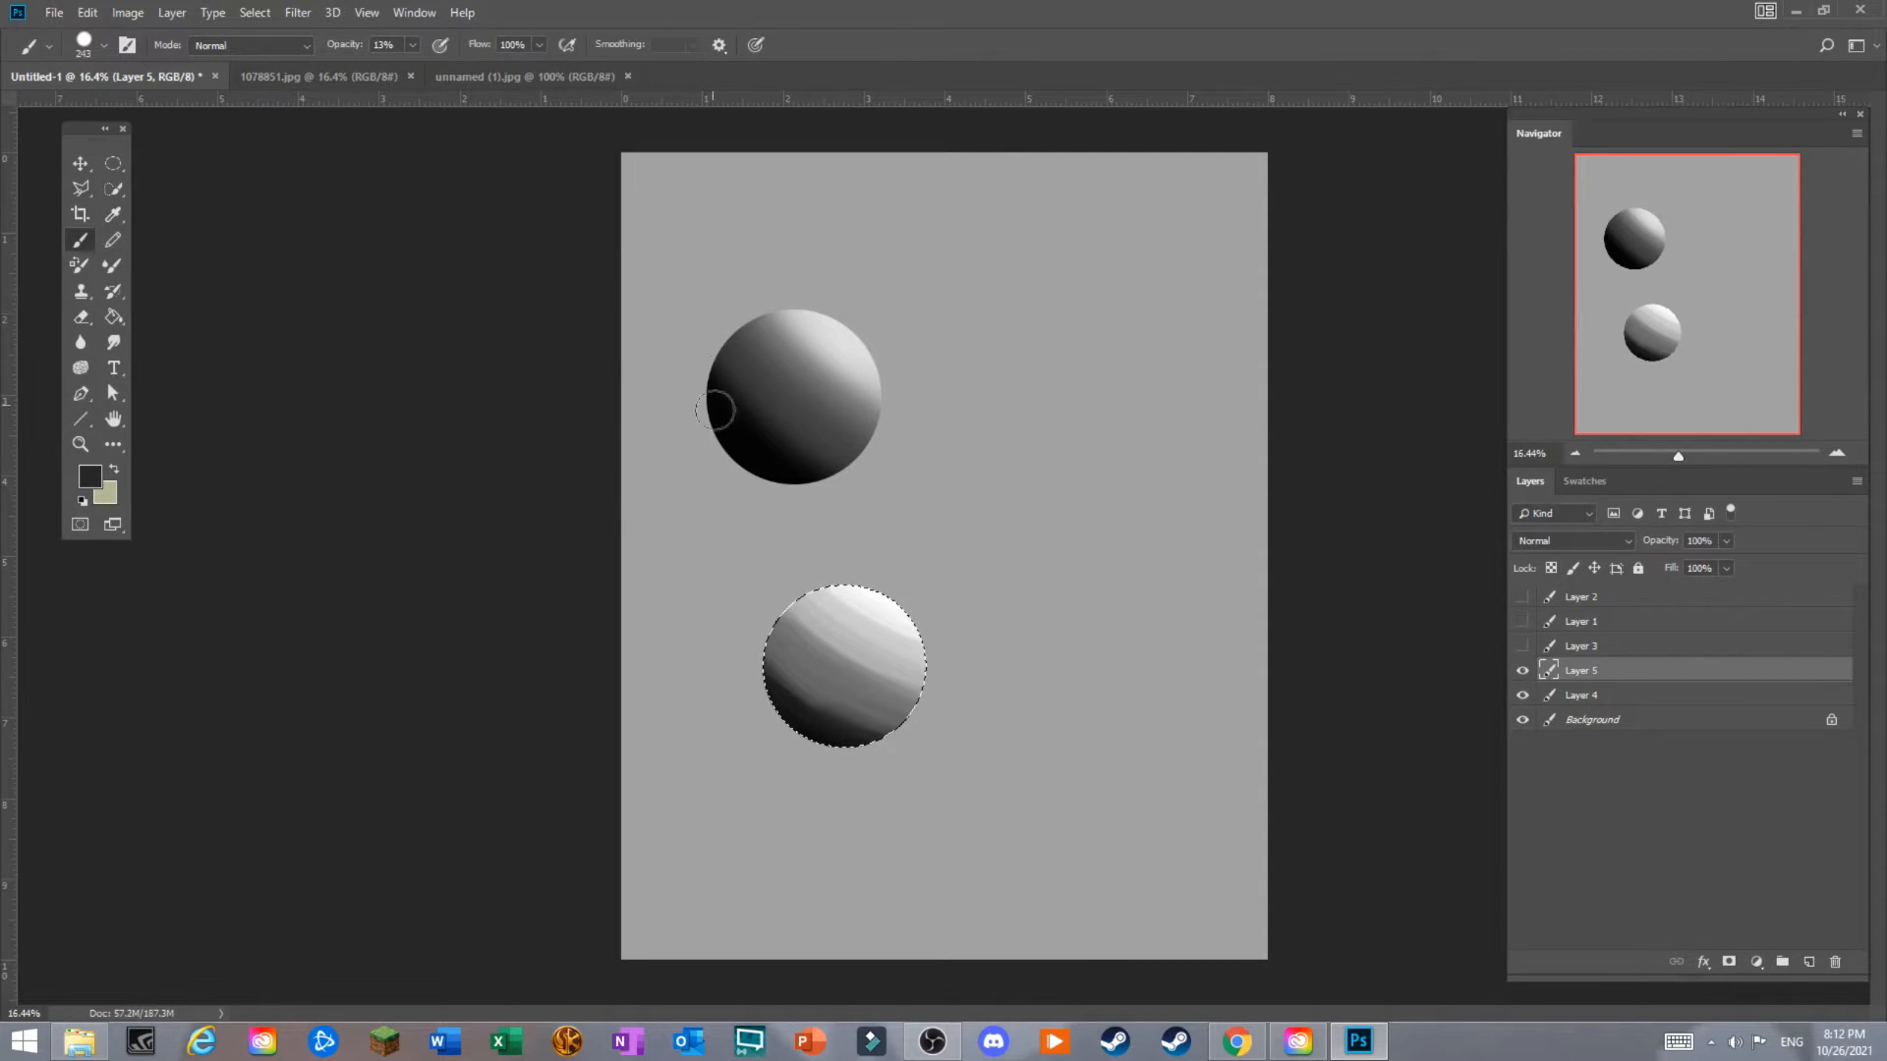
pyautogui.moveTo(1089, 241); pyautogui.dragTo(1066, 241)
pyautogui.click(779, 668)
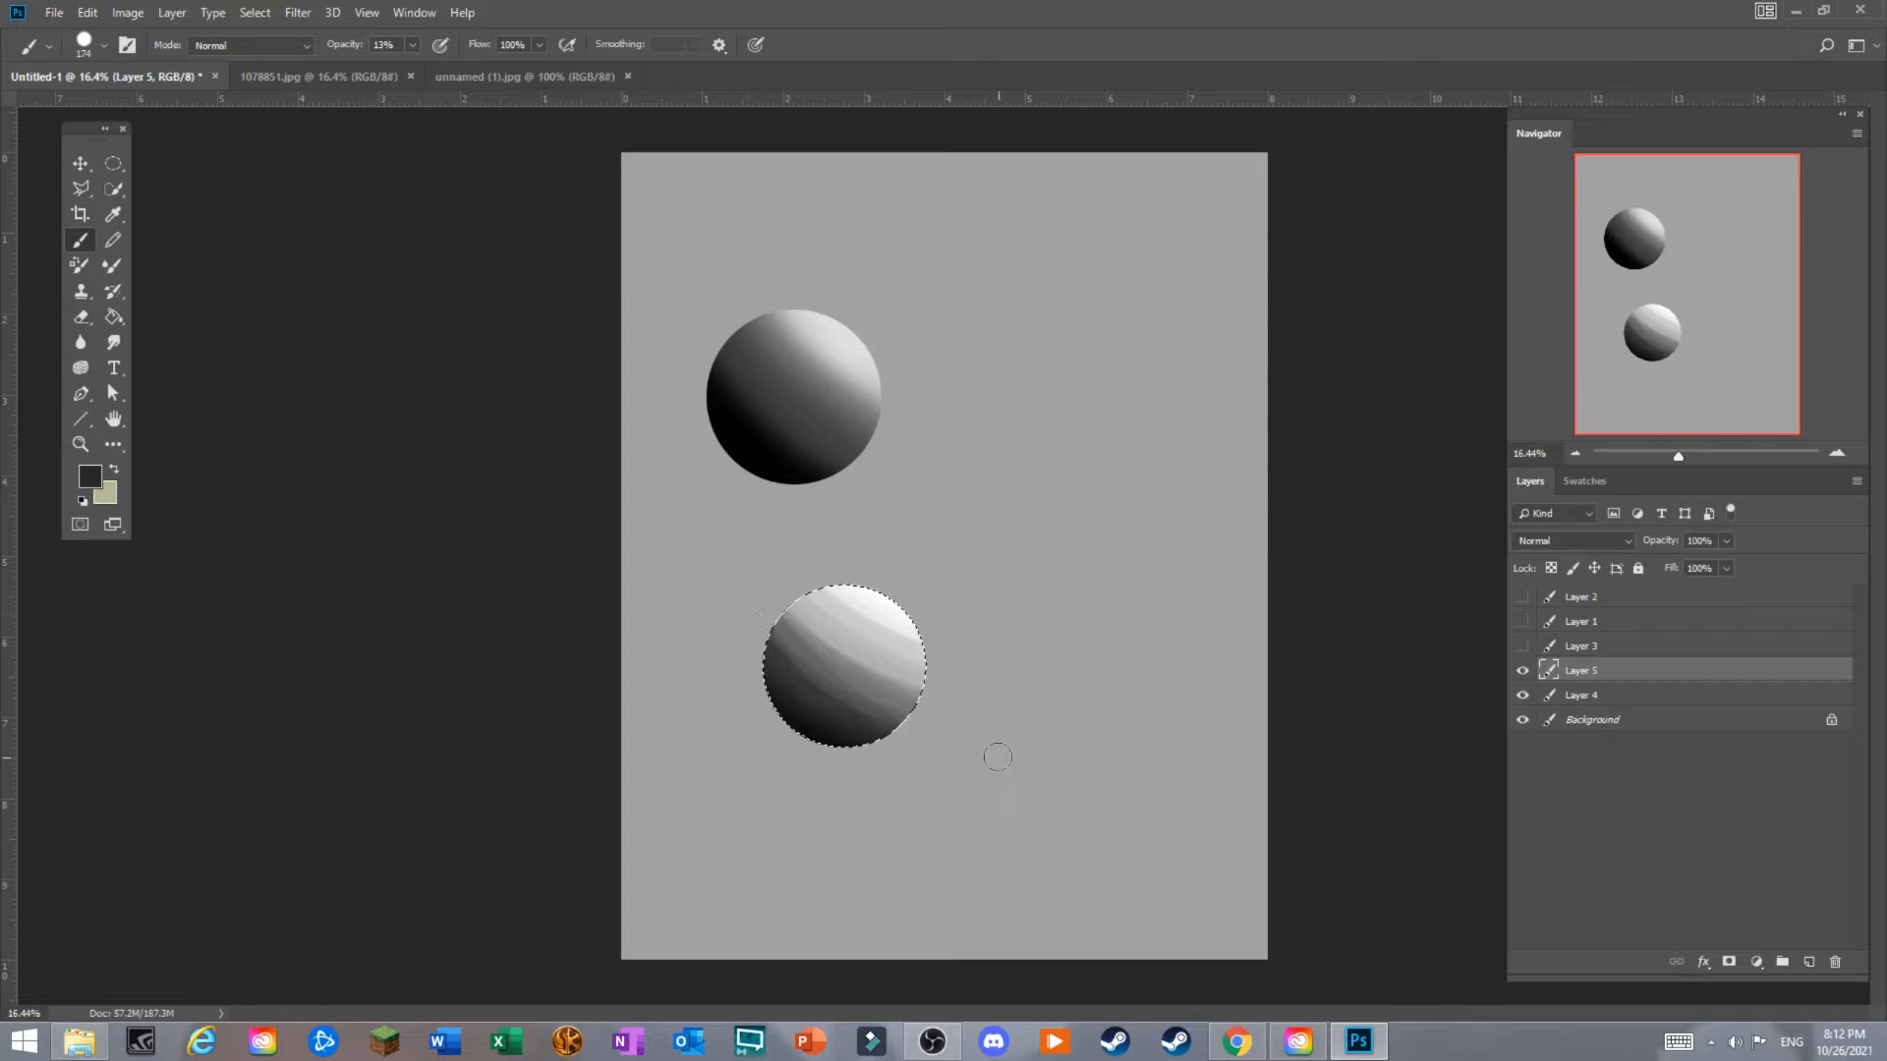
# Sample two medium grays from the lower sphere's upper midtones and soften the bands around them with the 174 px brush.
pyautogui.click(113, 214)
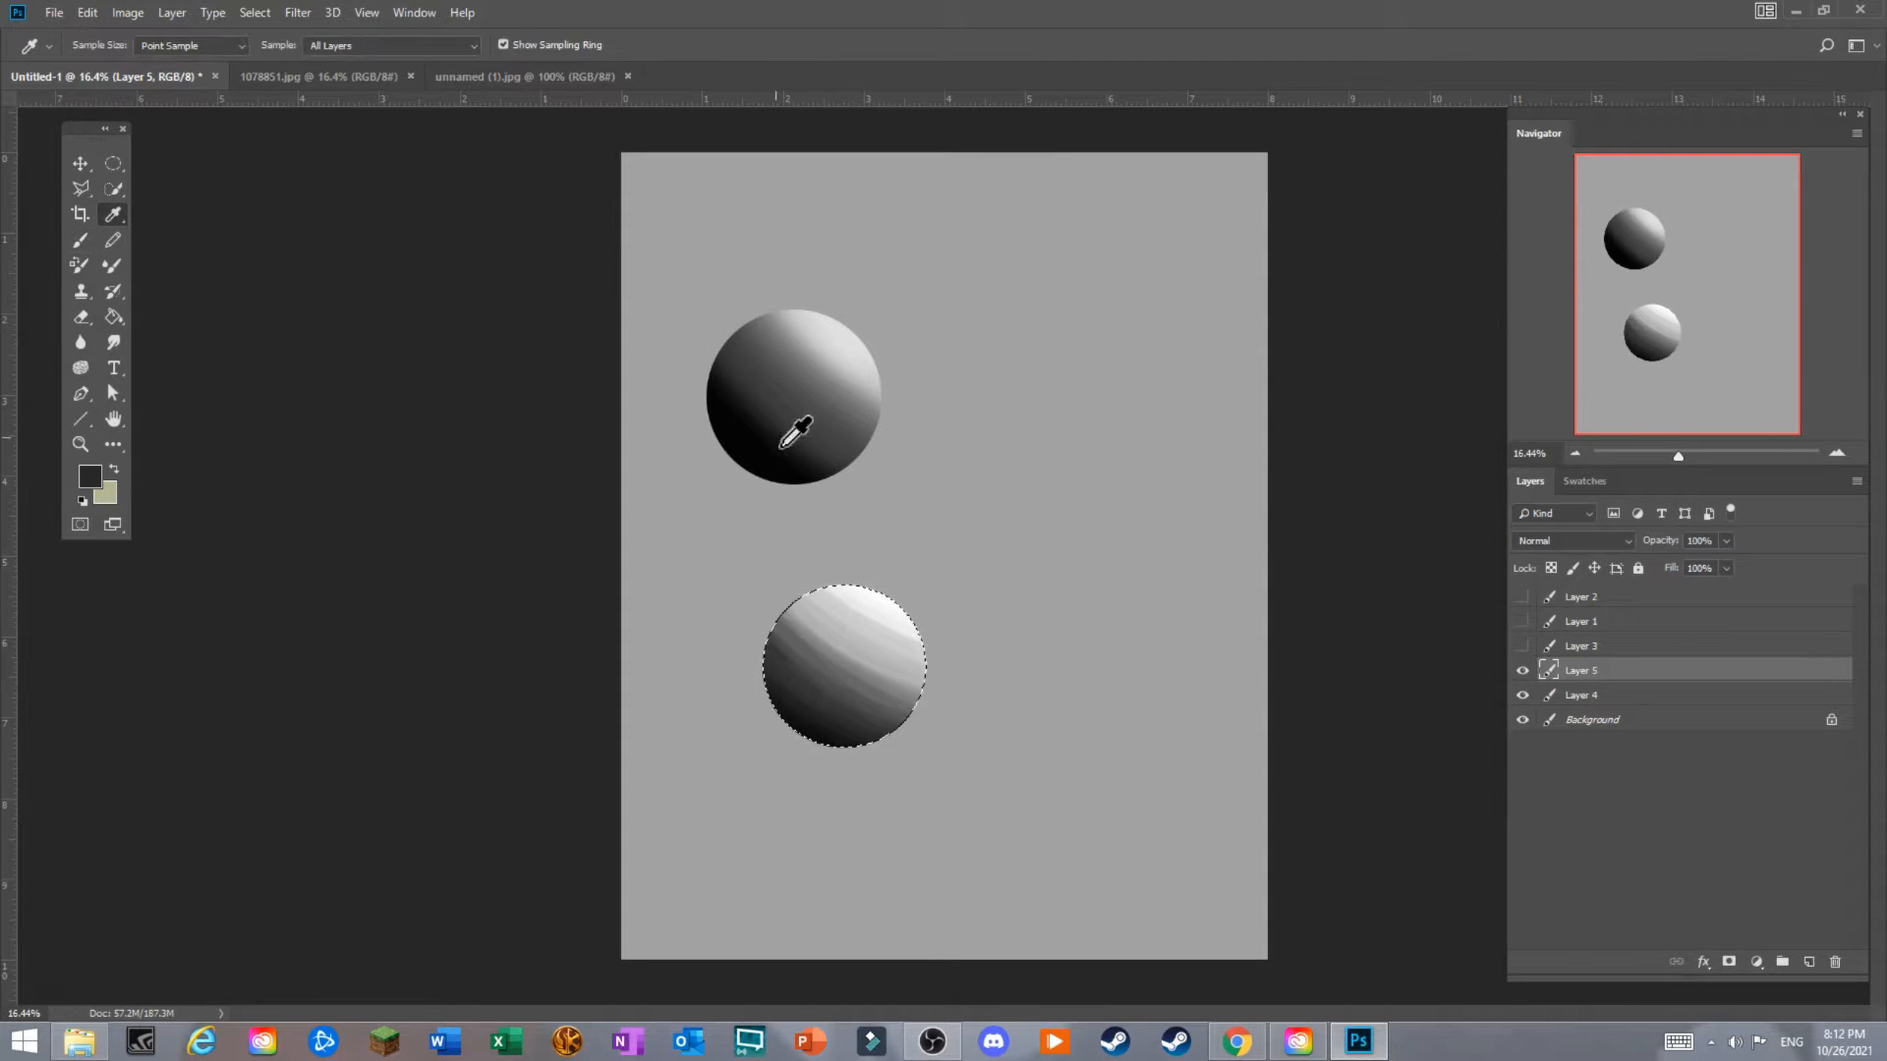
pyautogui.click(818, 649)
pyautogui.click(81, 239)
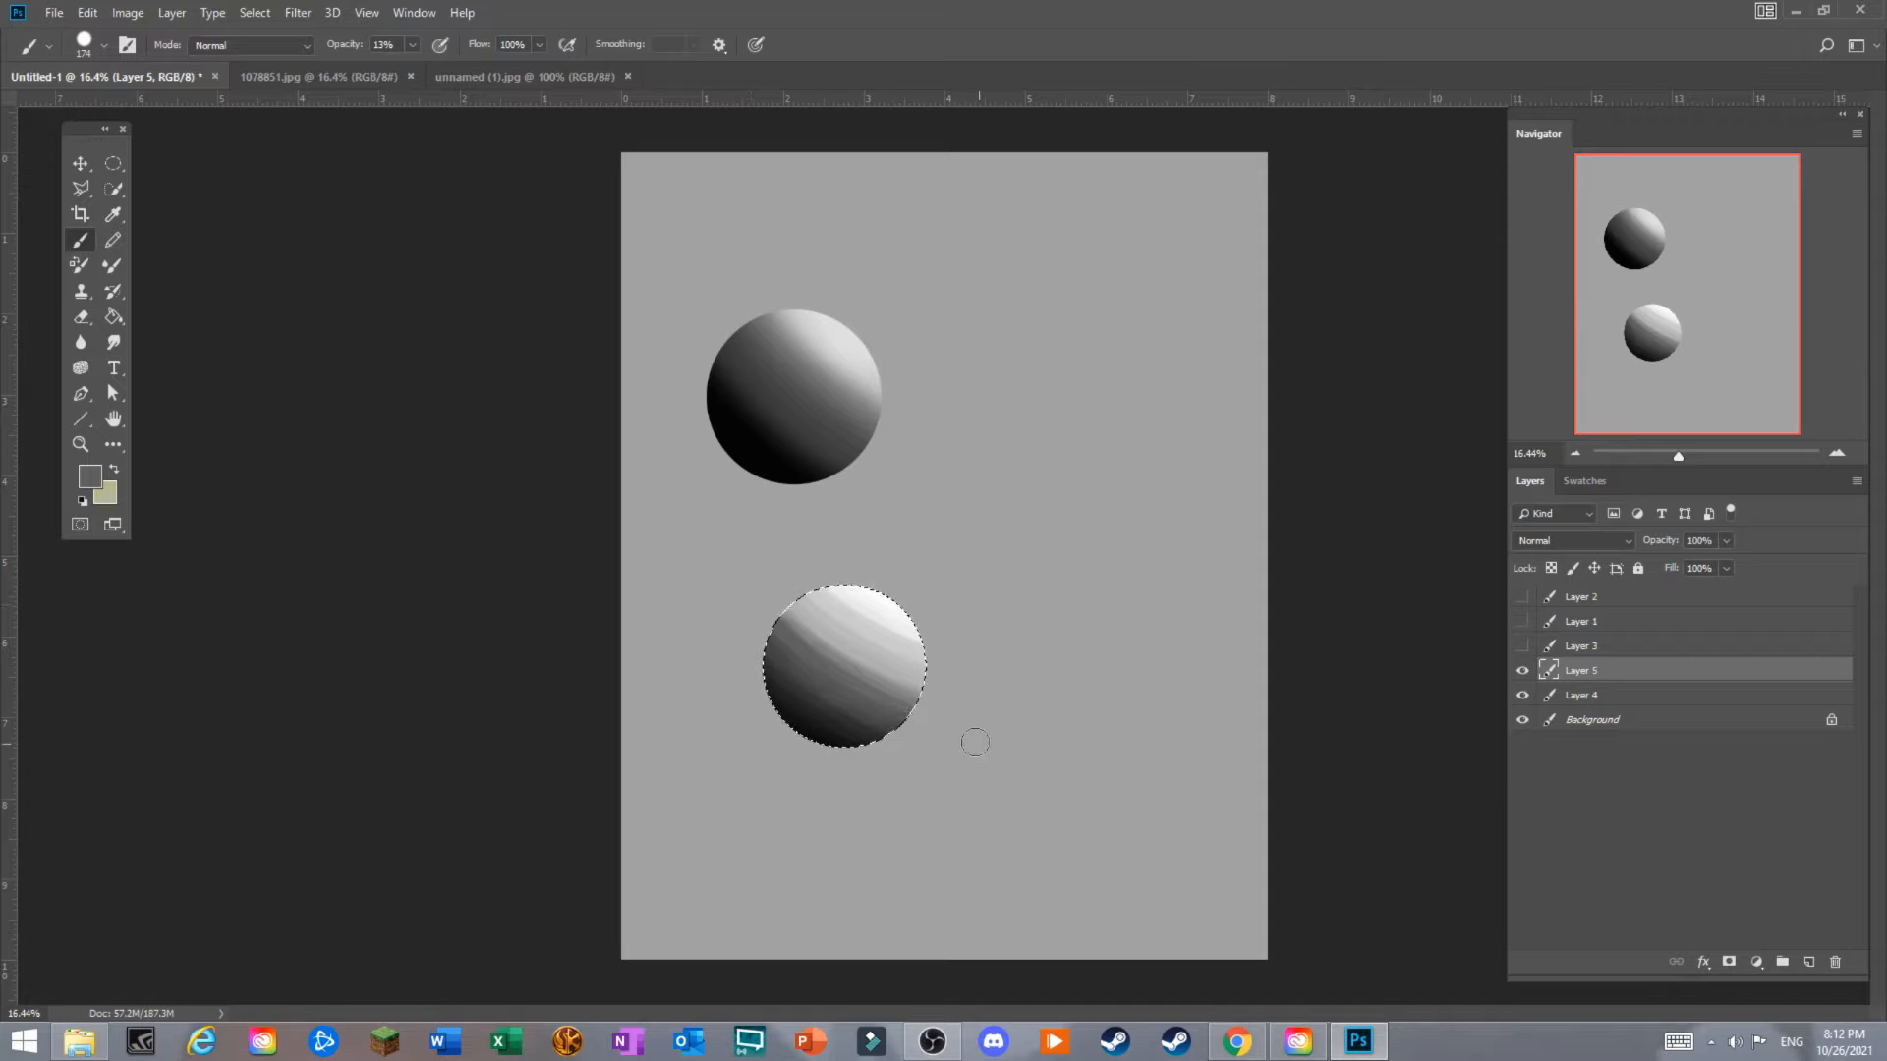
pyautogui.click(113, 214)
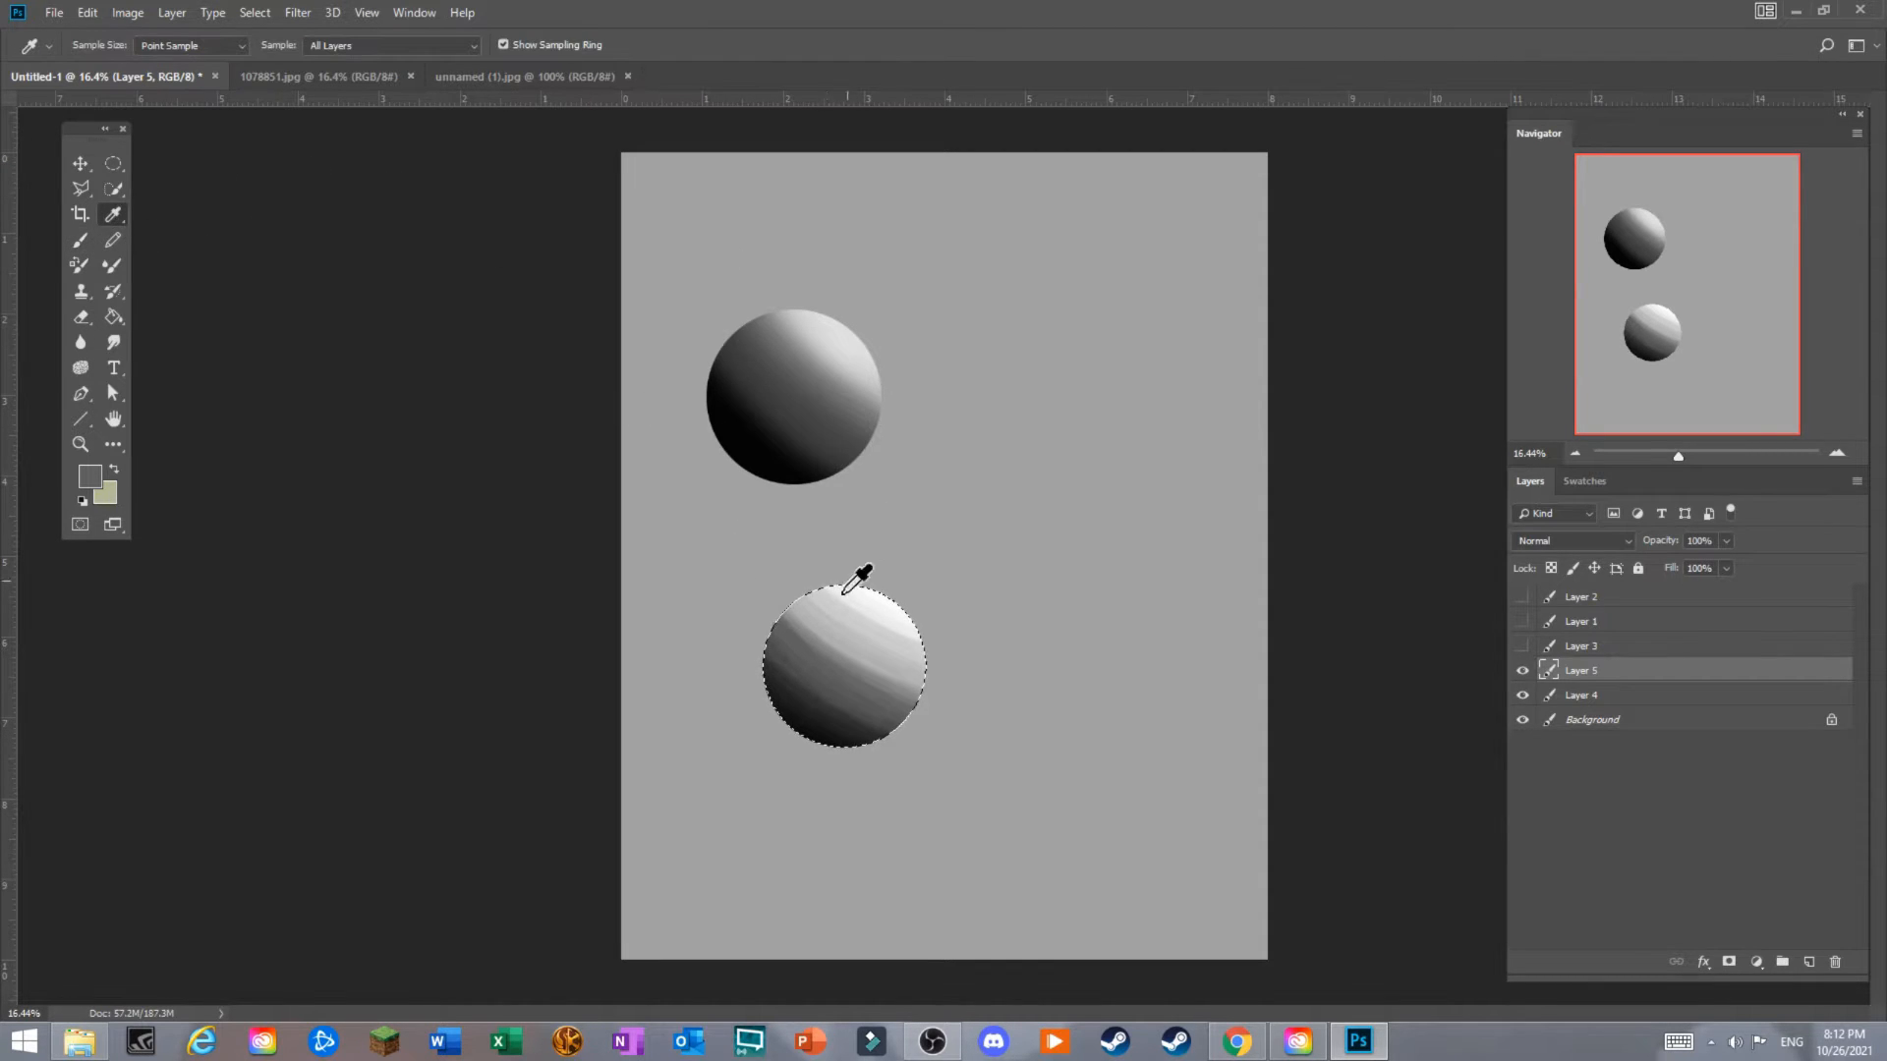
pyautogui.click(817, 639)
pyautogui.click(80, 239)
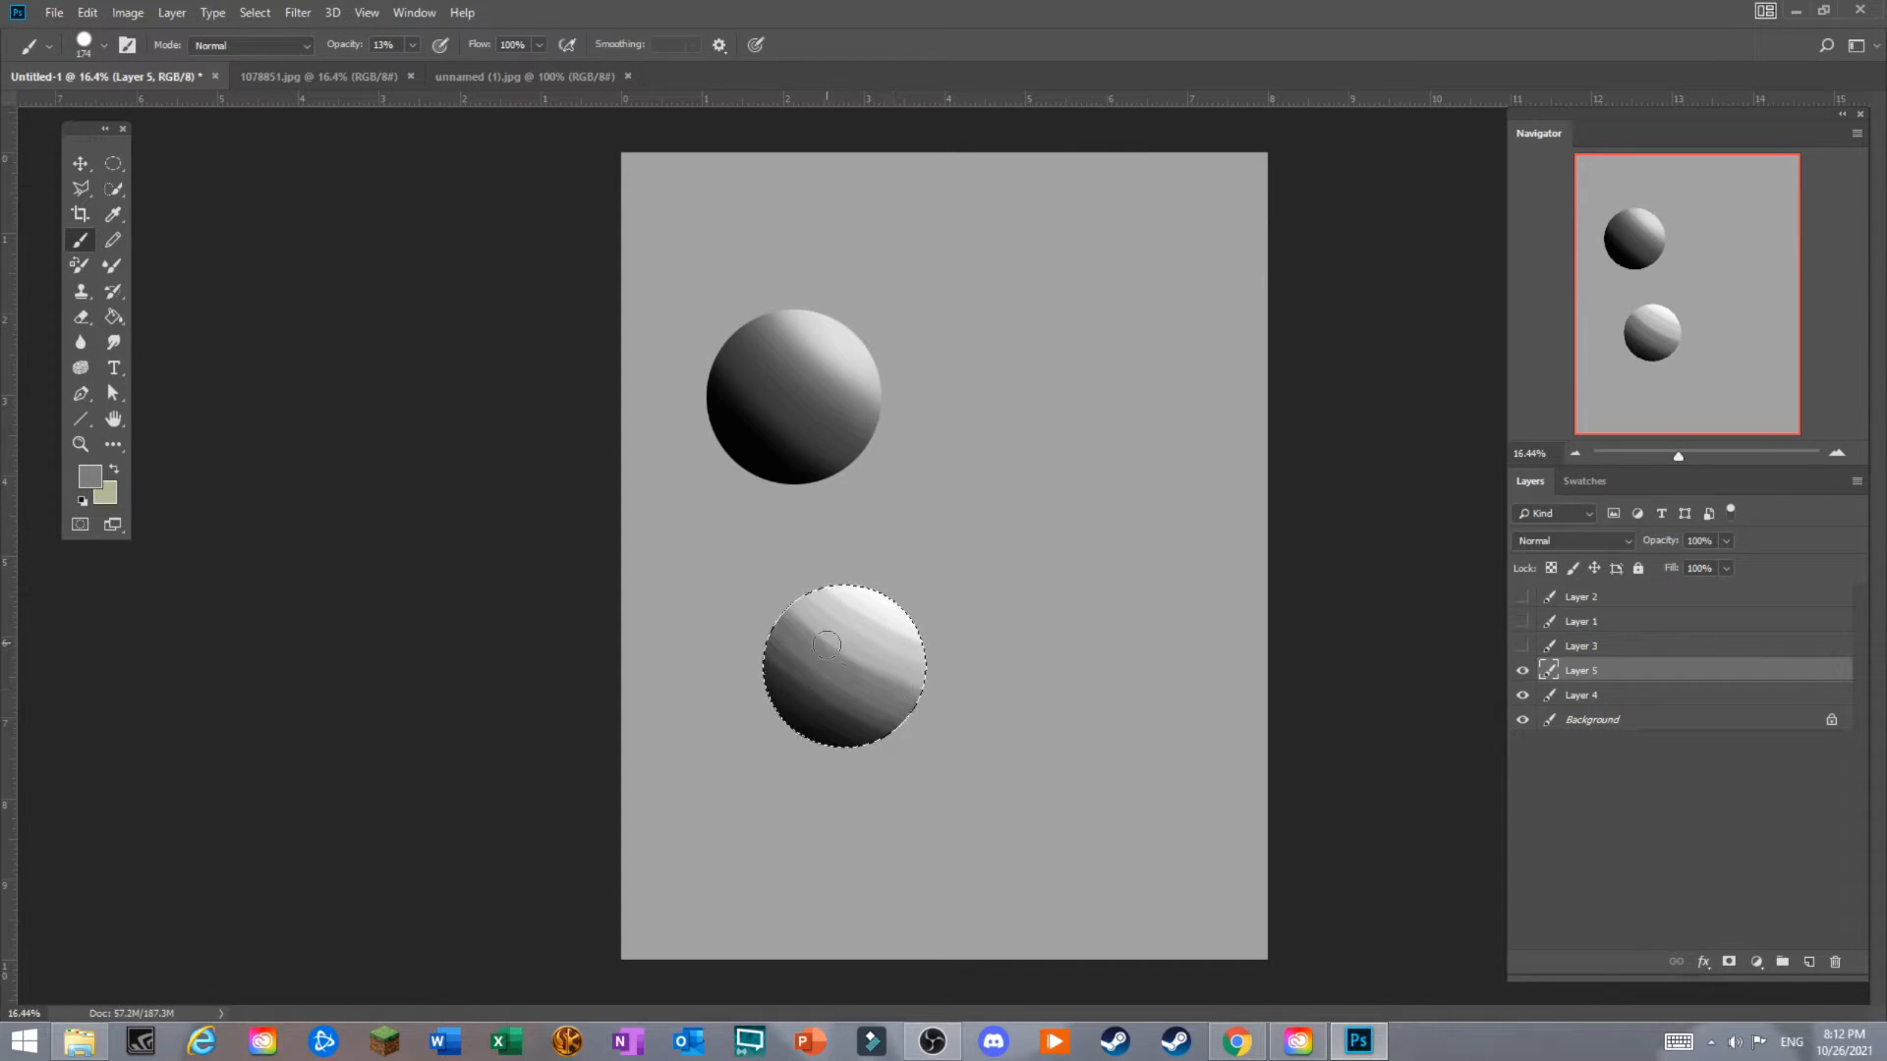
# Set the foreground color to black (#000000) and deepen the lower sphere's shadow side.
pyautogui.click(90, 477)
pyautogui.moveTo(602, 552); pyautogui.dragTo(609, 617)
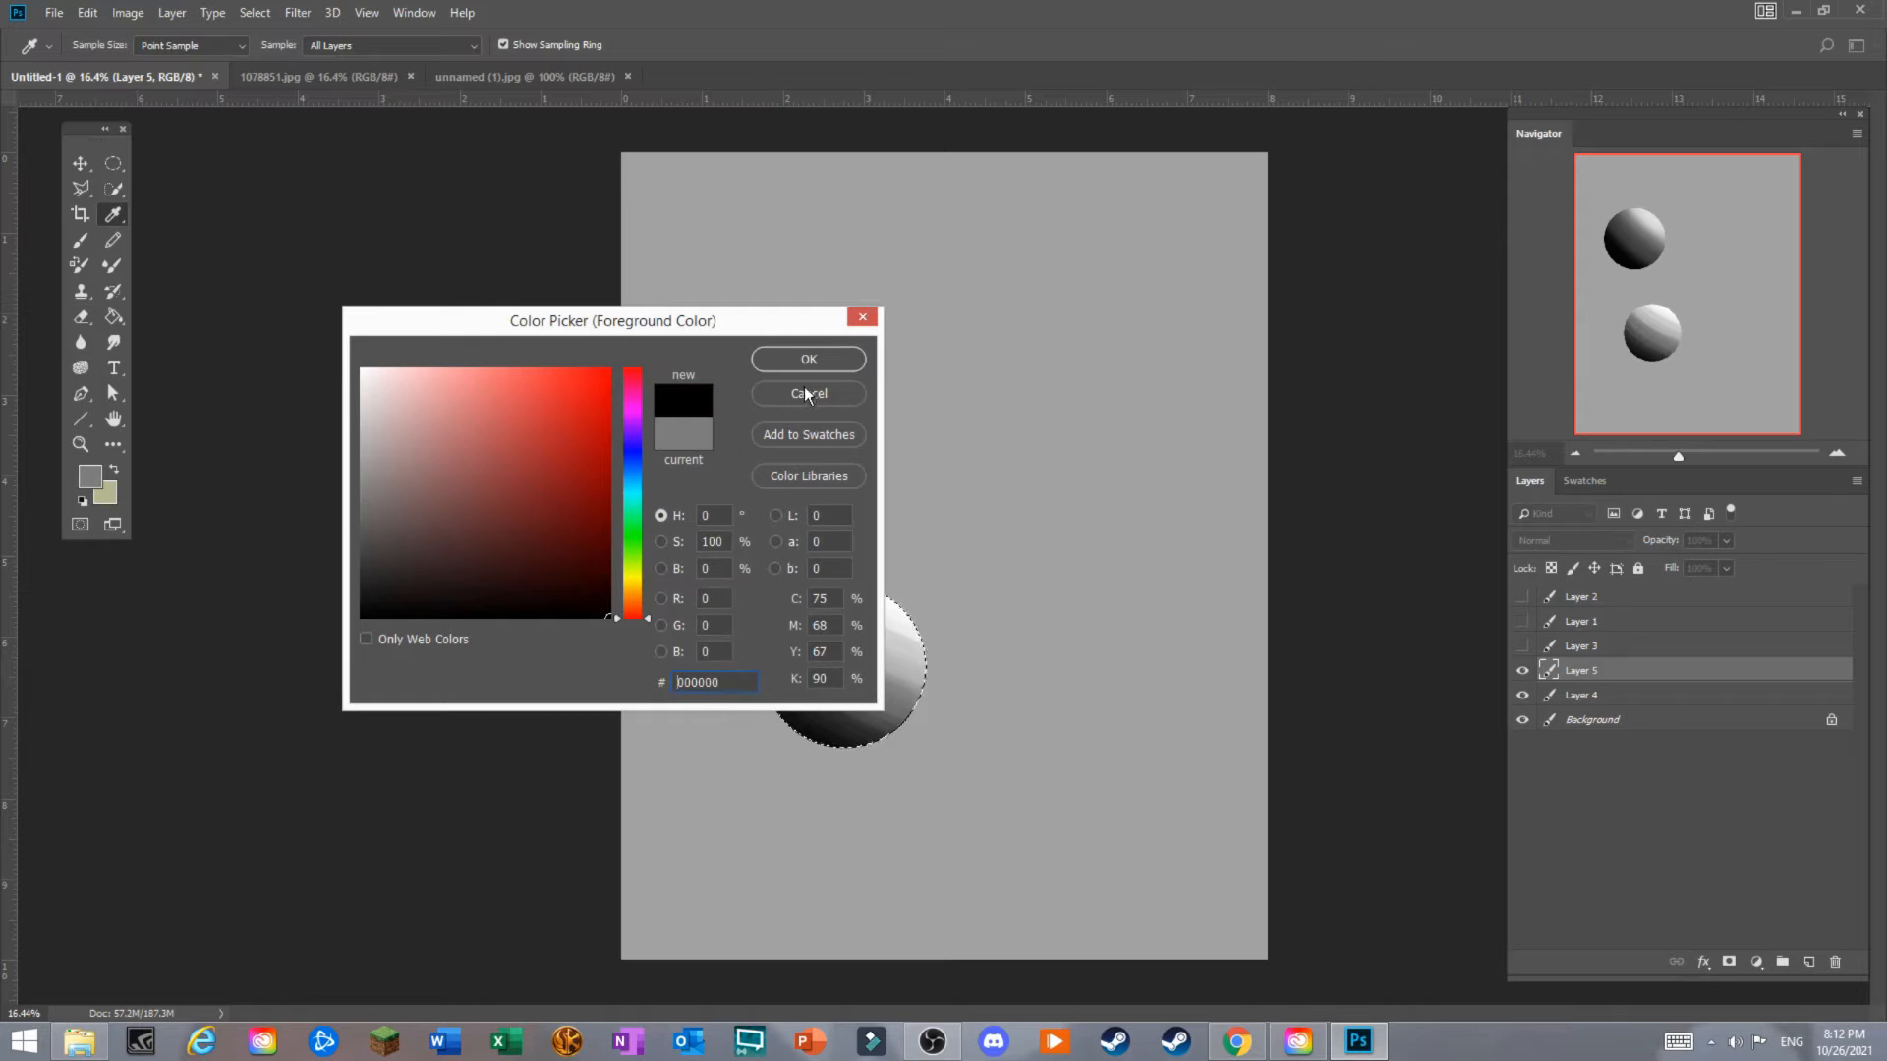
pyautogui.press('Return')
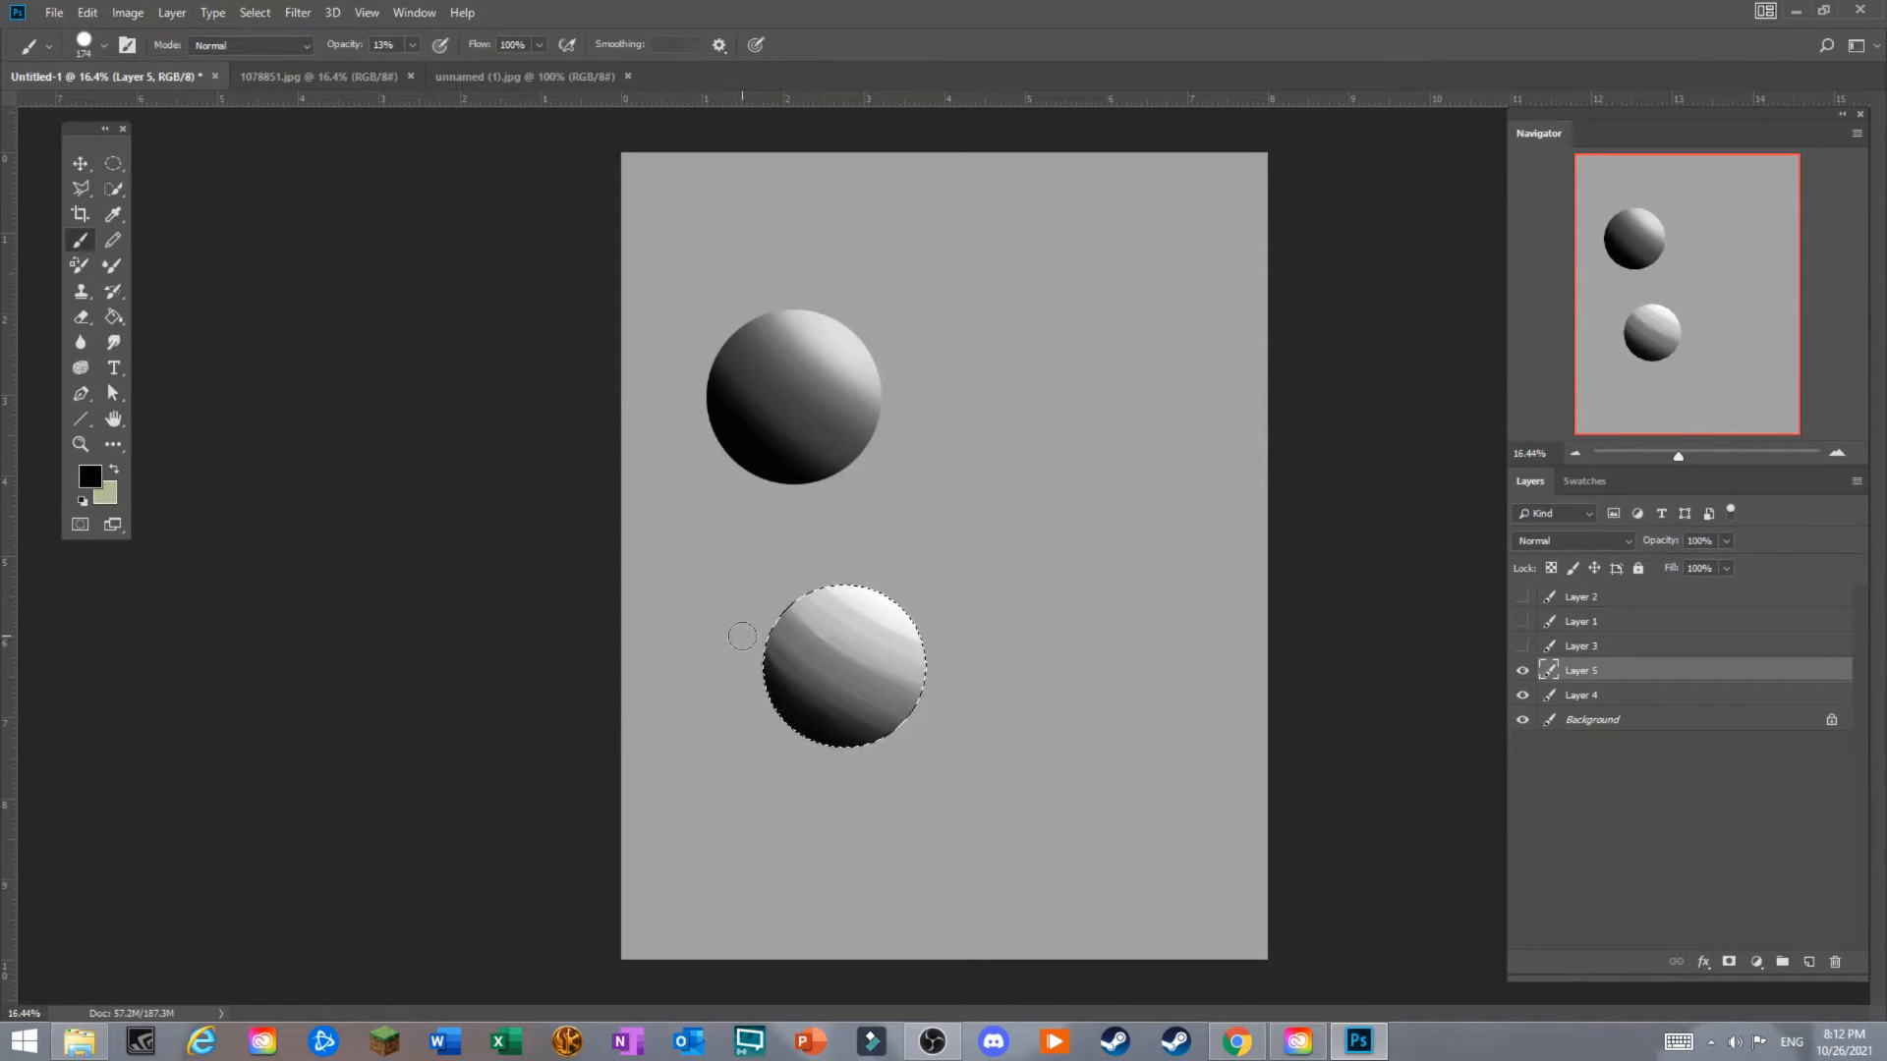
# Sample very dark gray from the lower sphere's shadow edge, reduce the brush size to 127 px, and refine the shadow transition.
pyautogui.click(116, 217)
pyautogui.click(794, 683)
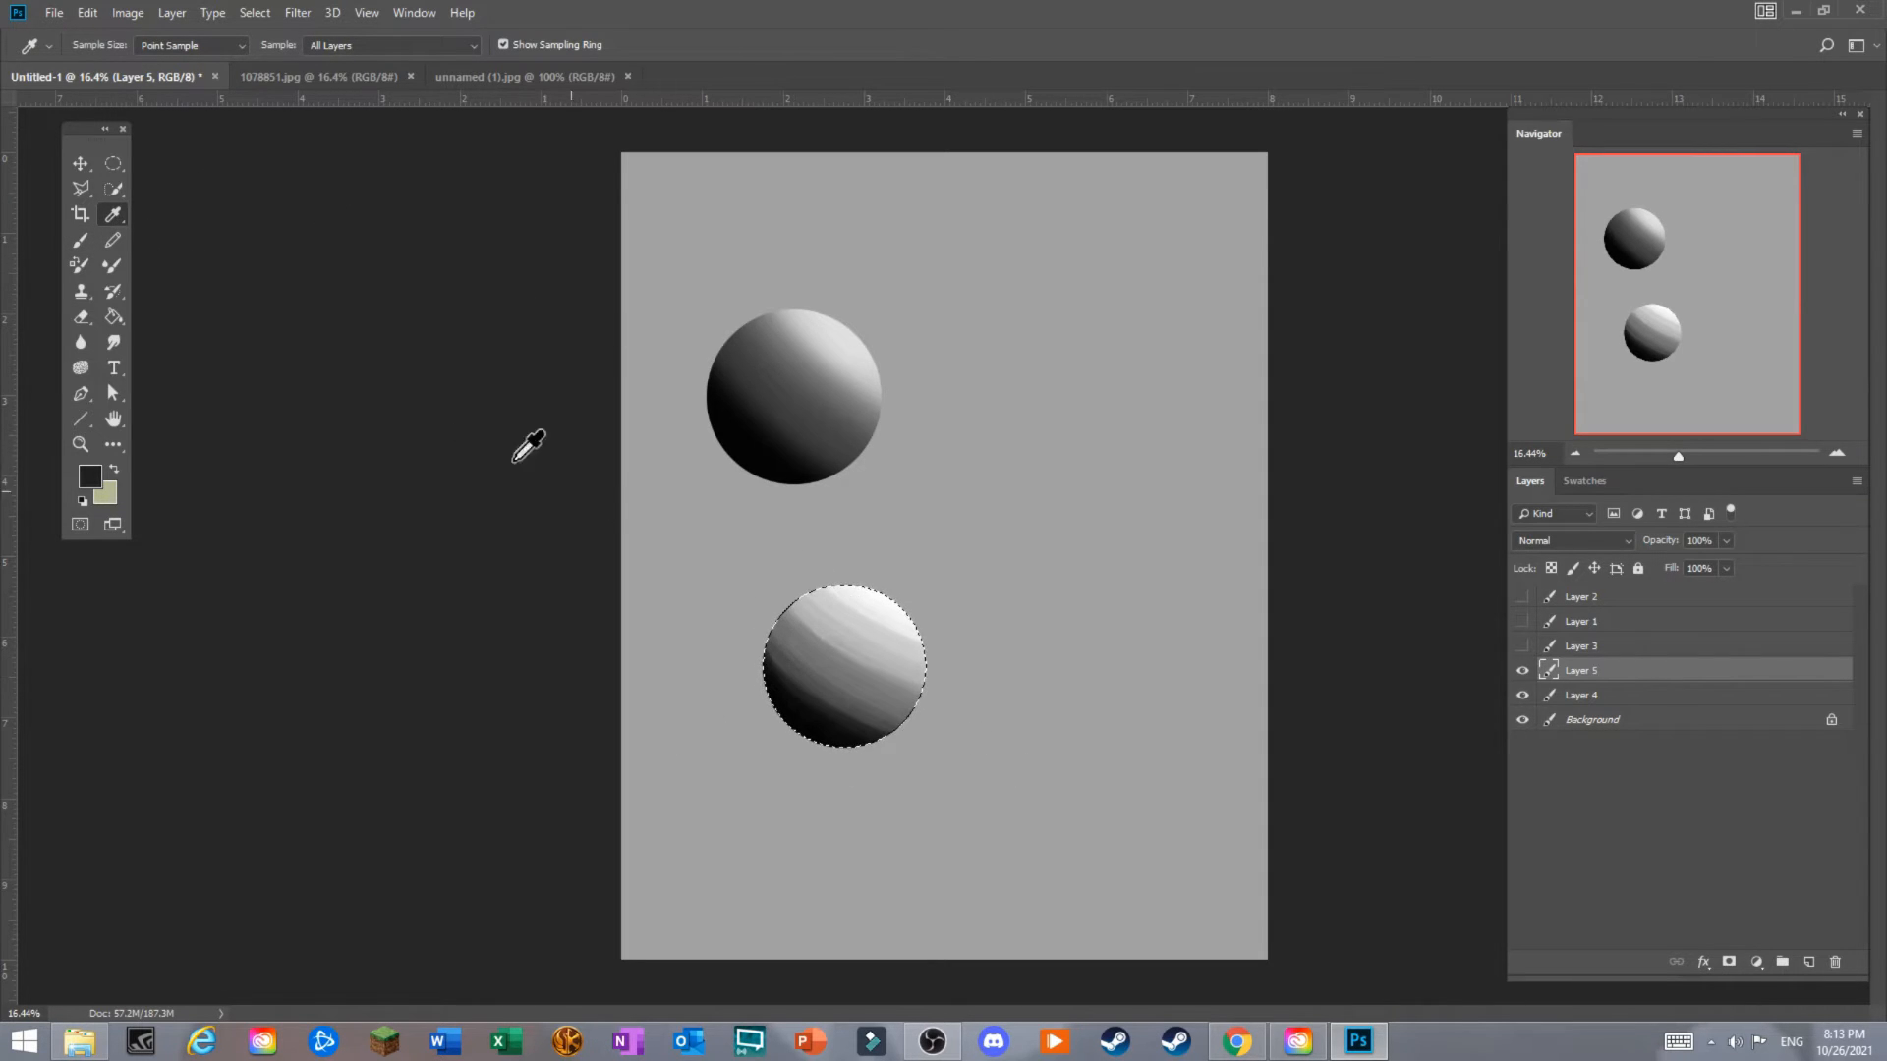
pyautogui.click(82, 239)
pyautogui.rightClick(851, 590)
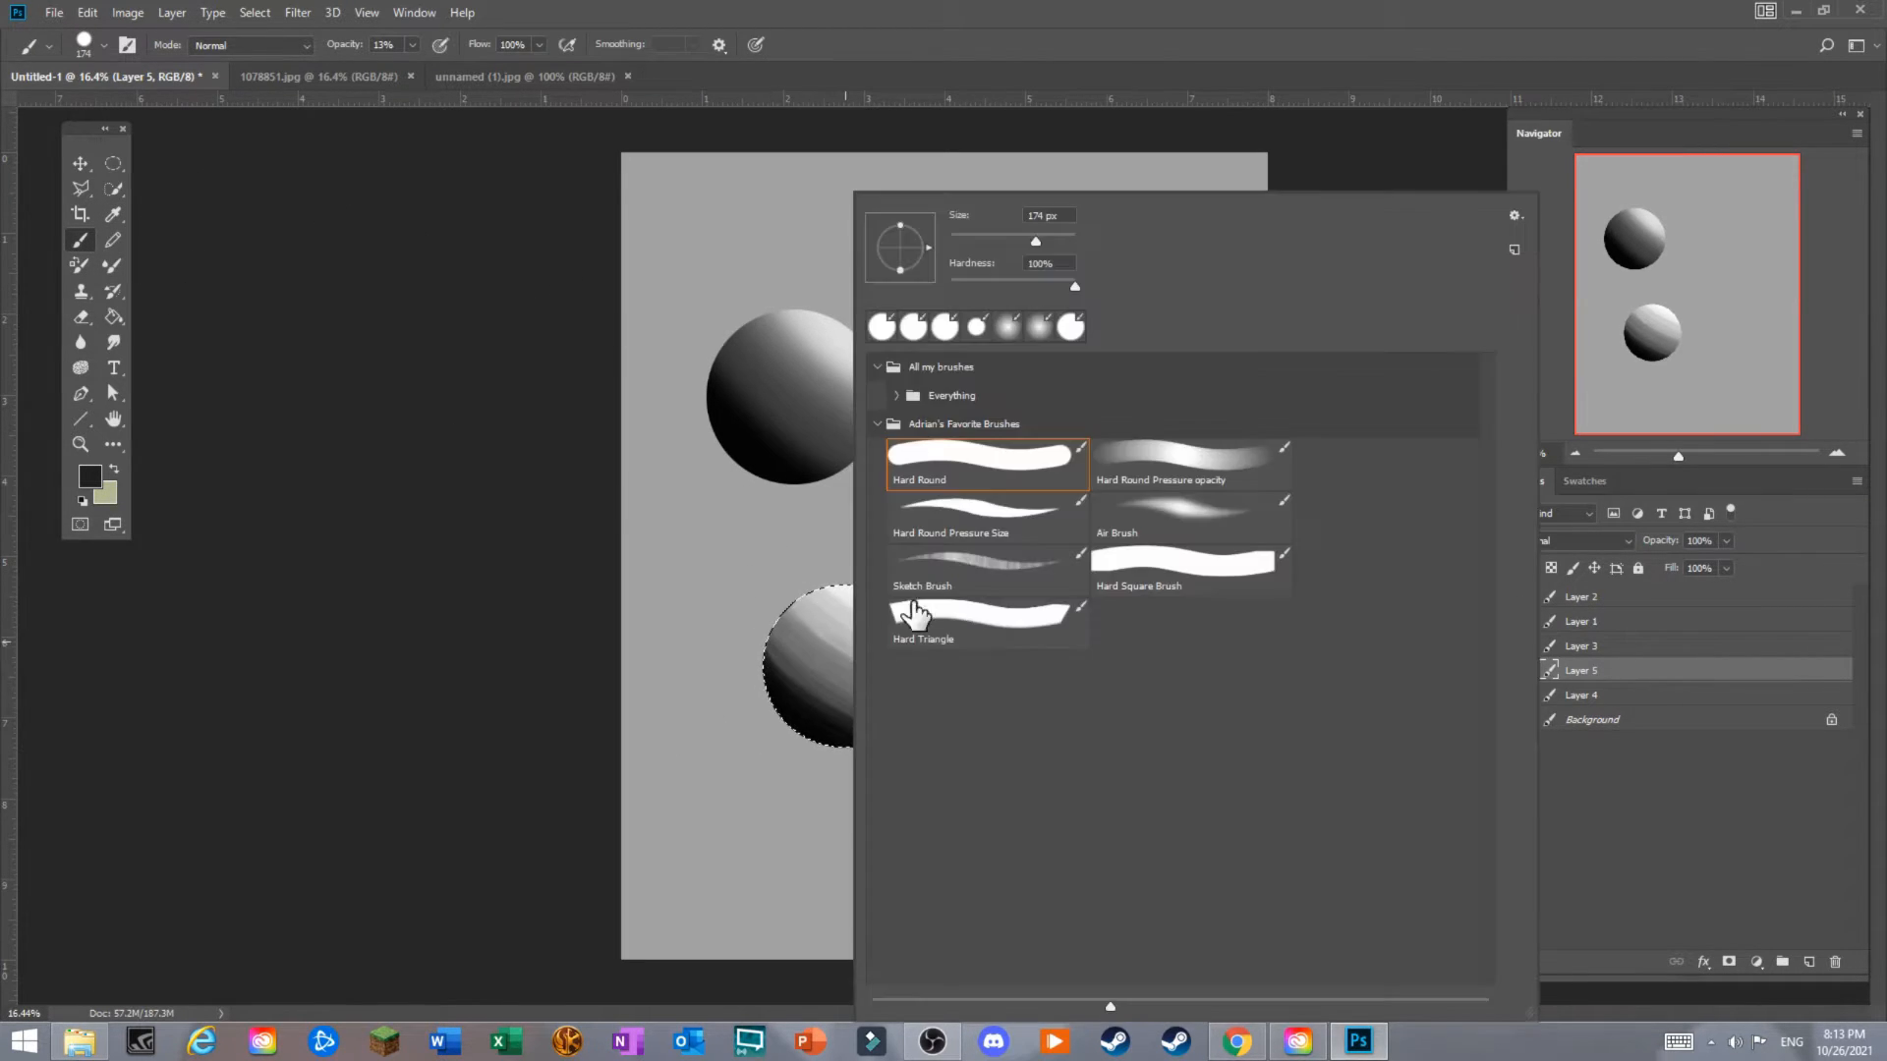
pyautogui.click(781, 662)
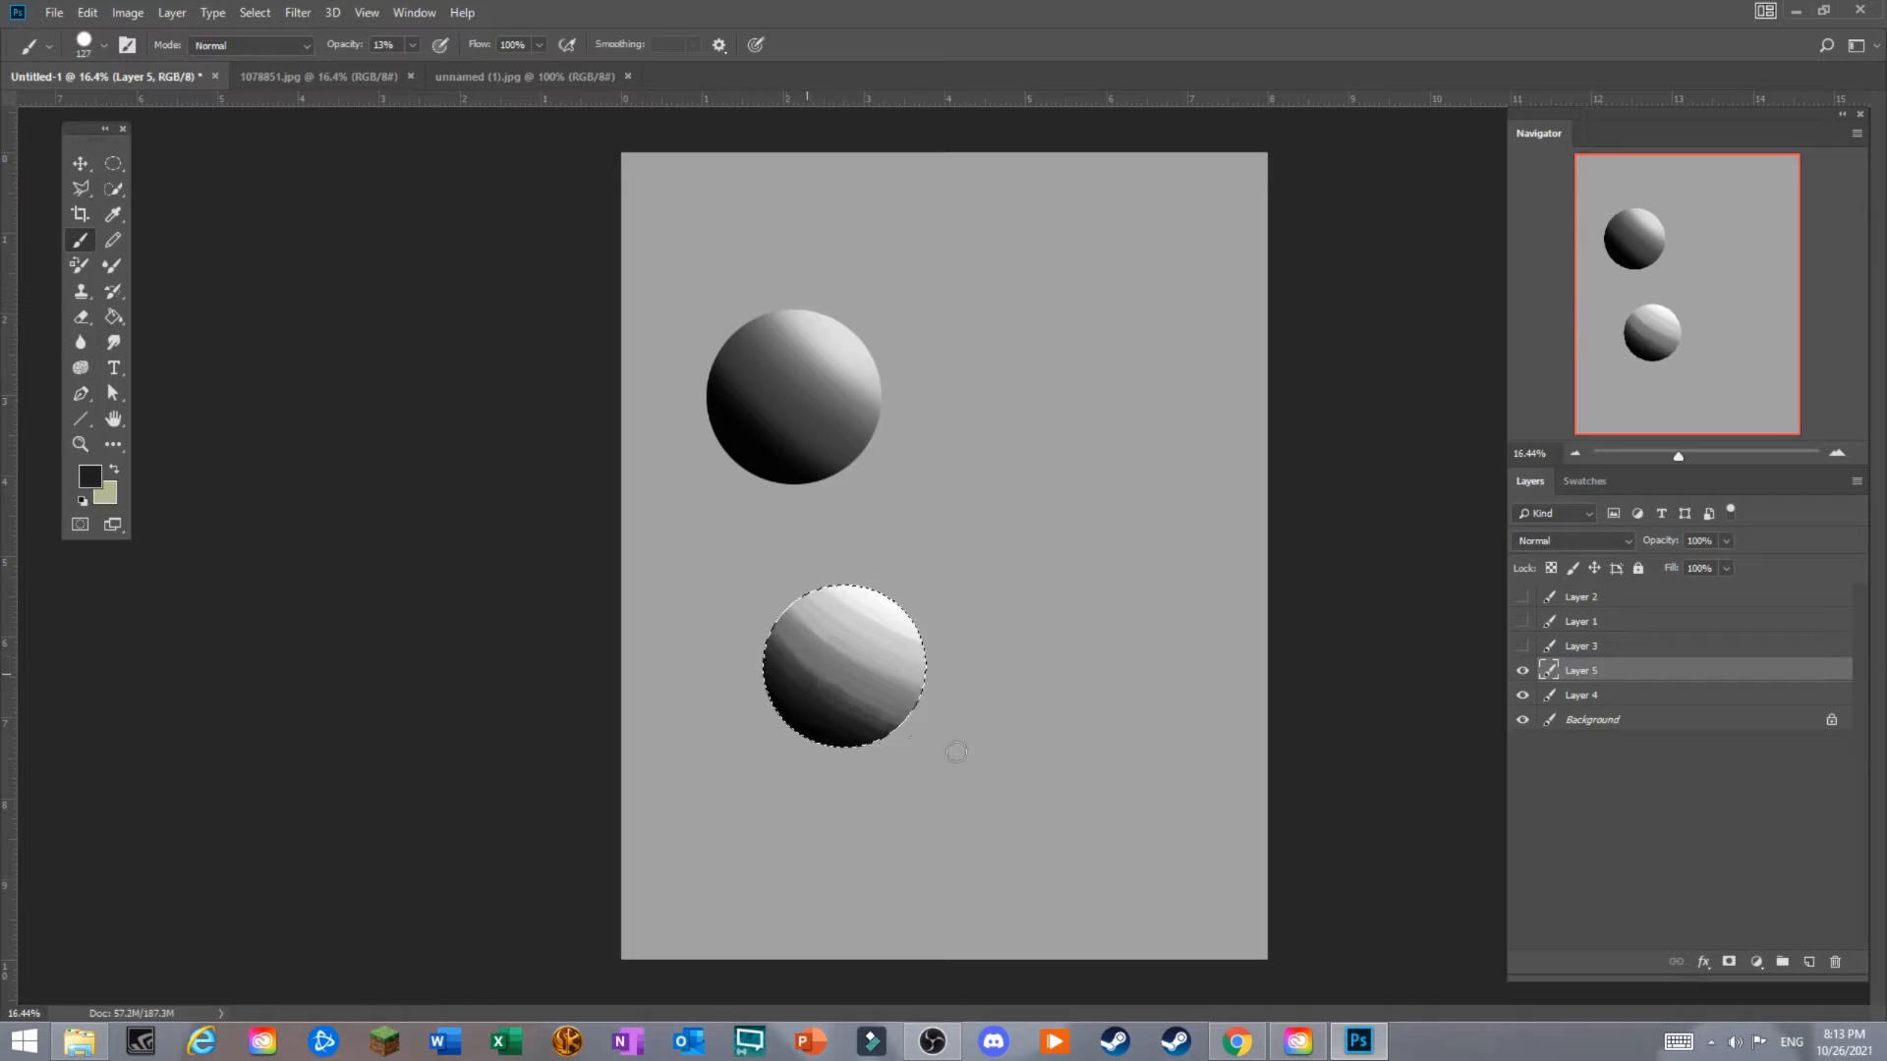
# Sample dark gray from the lower sphere's center and medium gray below its highlight, and paint diagonal strokes across the midtones.
pyautogui.click(113, 214)
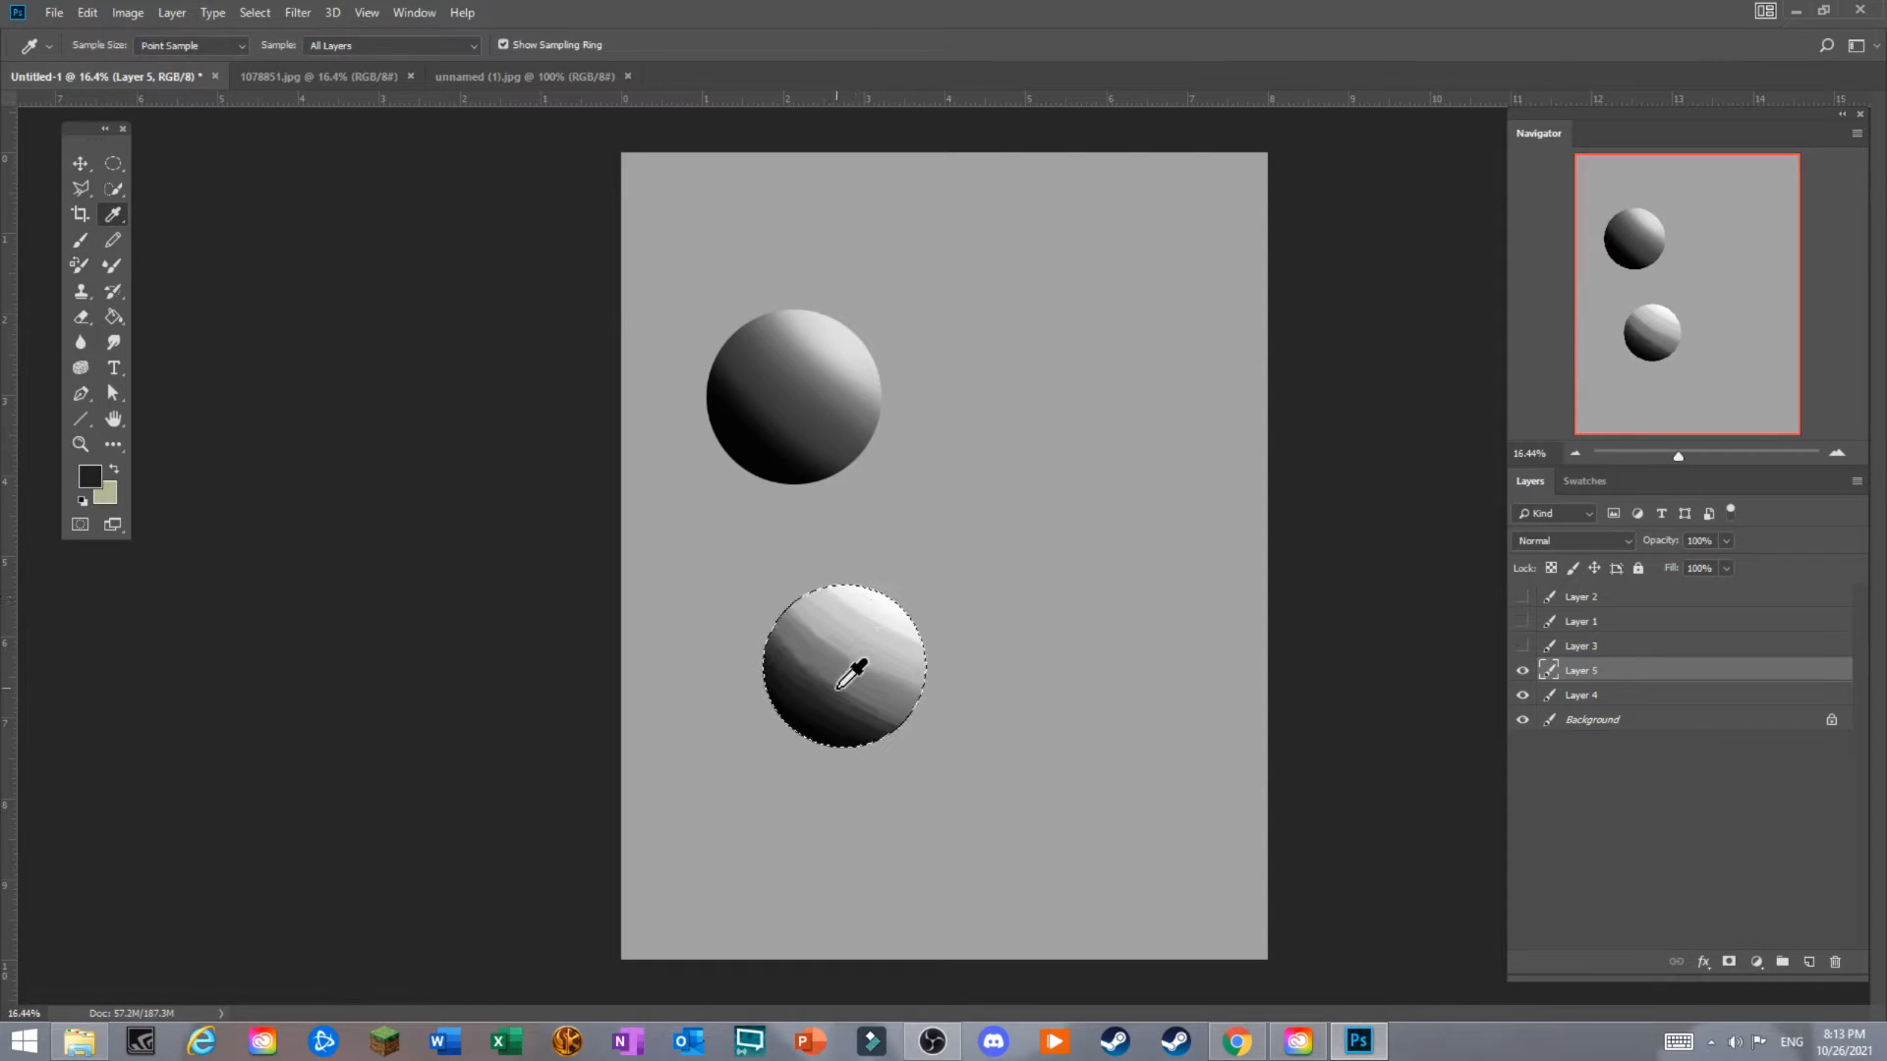
pyautogui.click(839, 687)
pyautogui.click(81, 239)
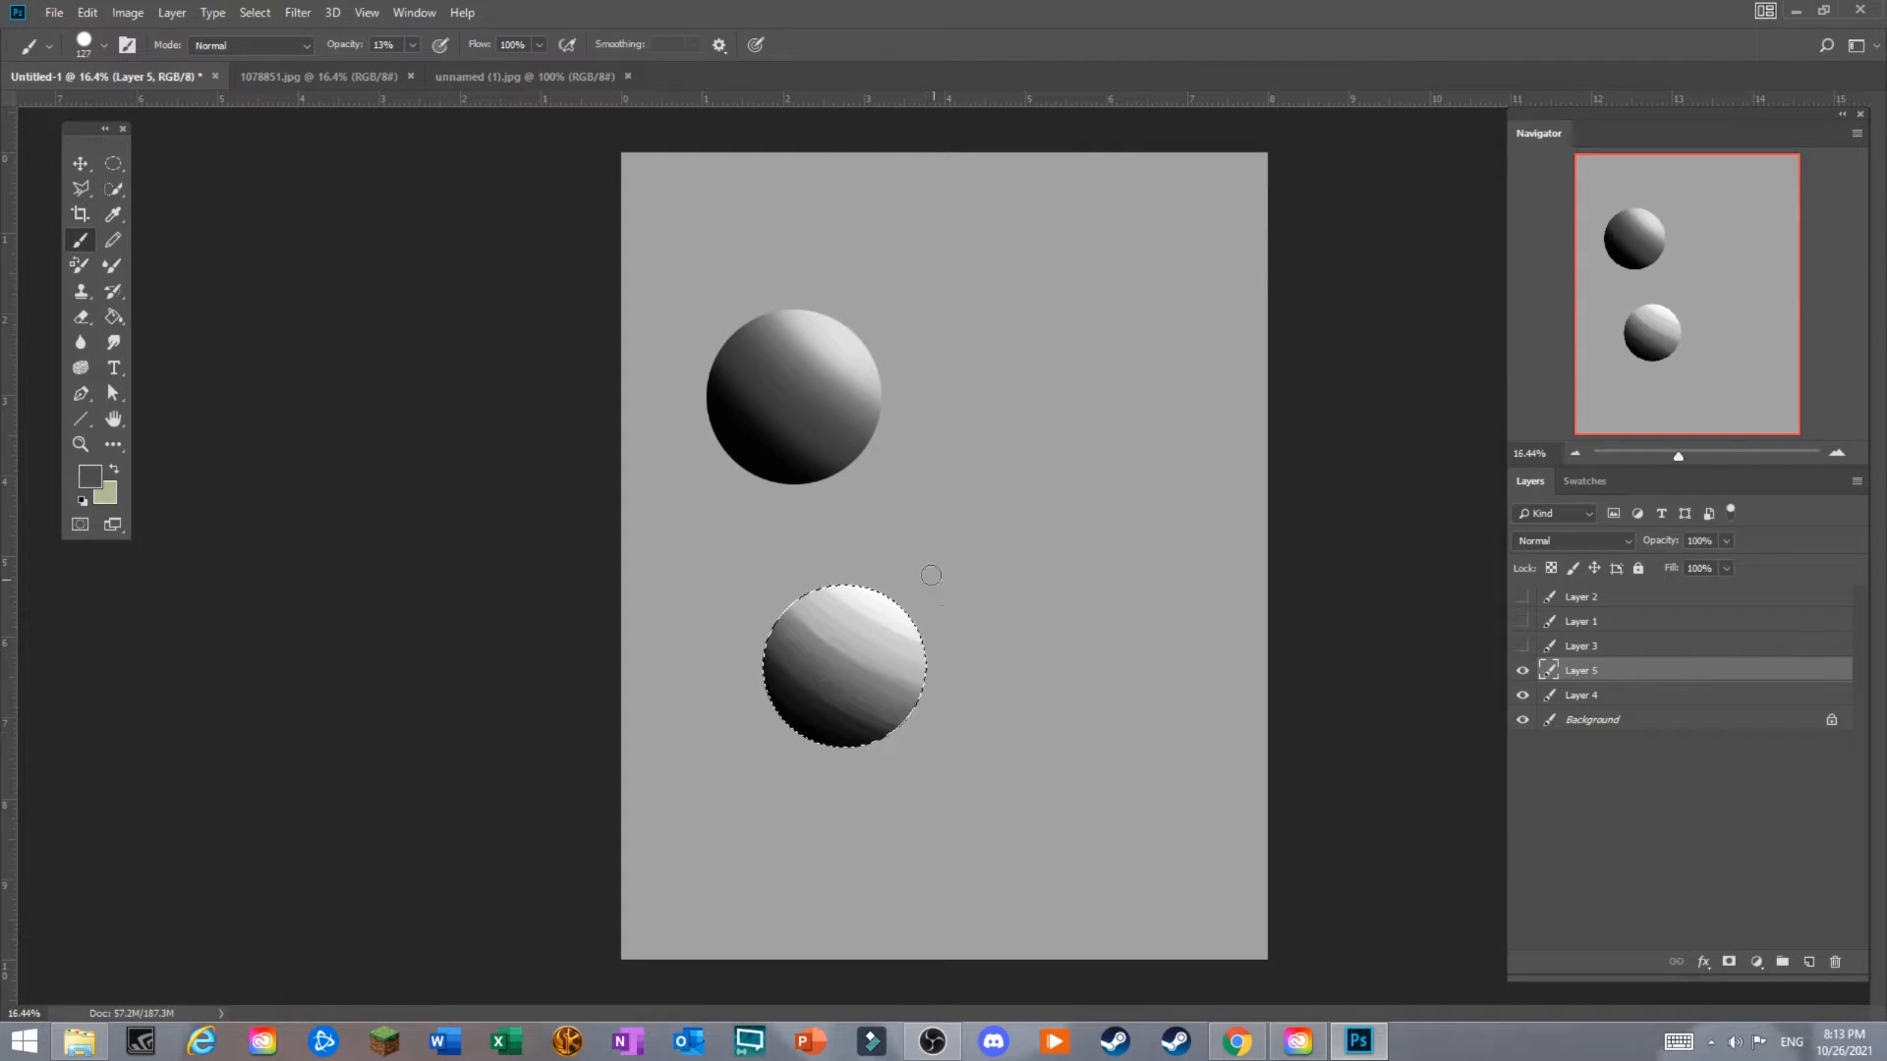
pyautogui.click(113, 214)
pyautogui.click(831, 624)
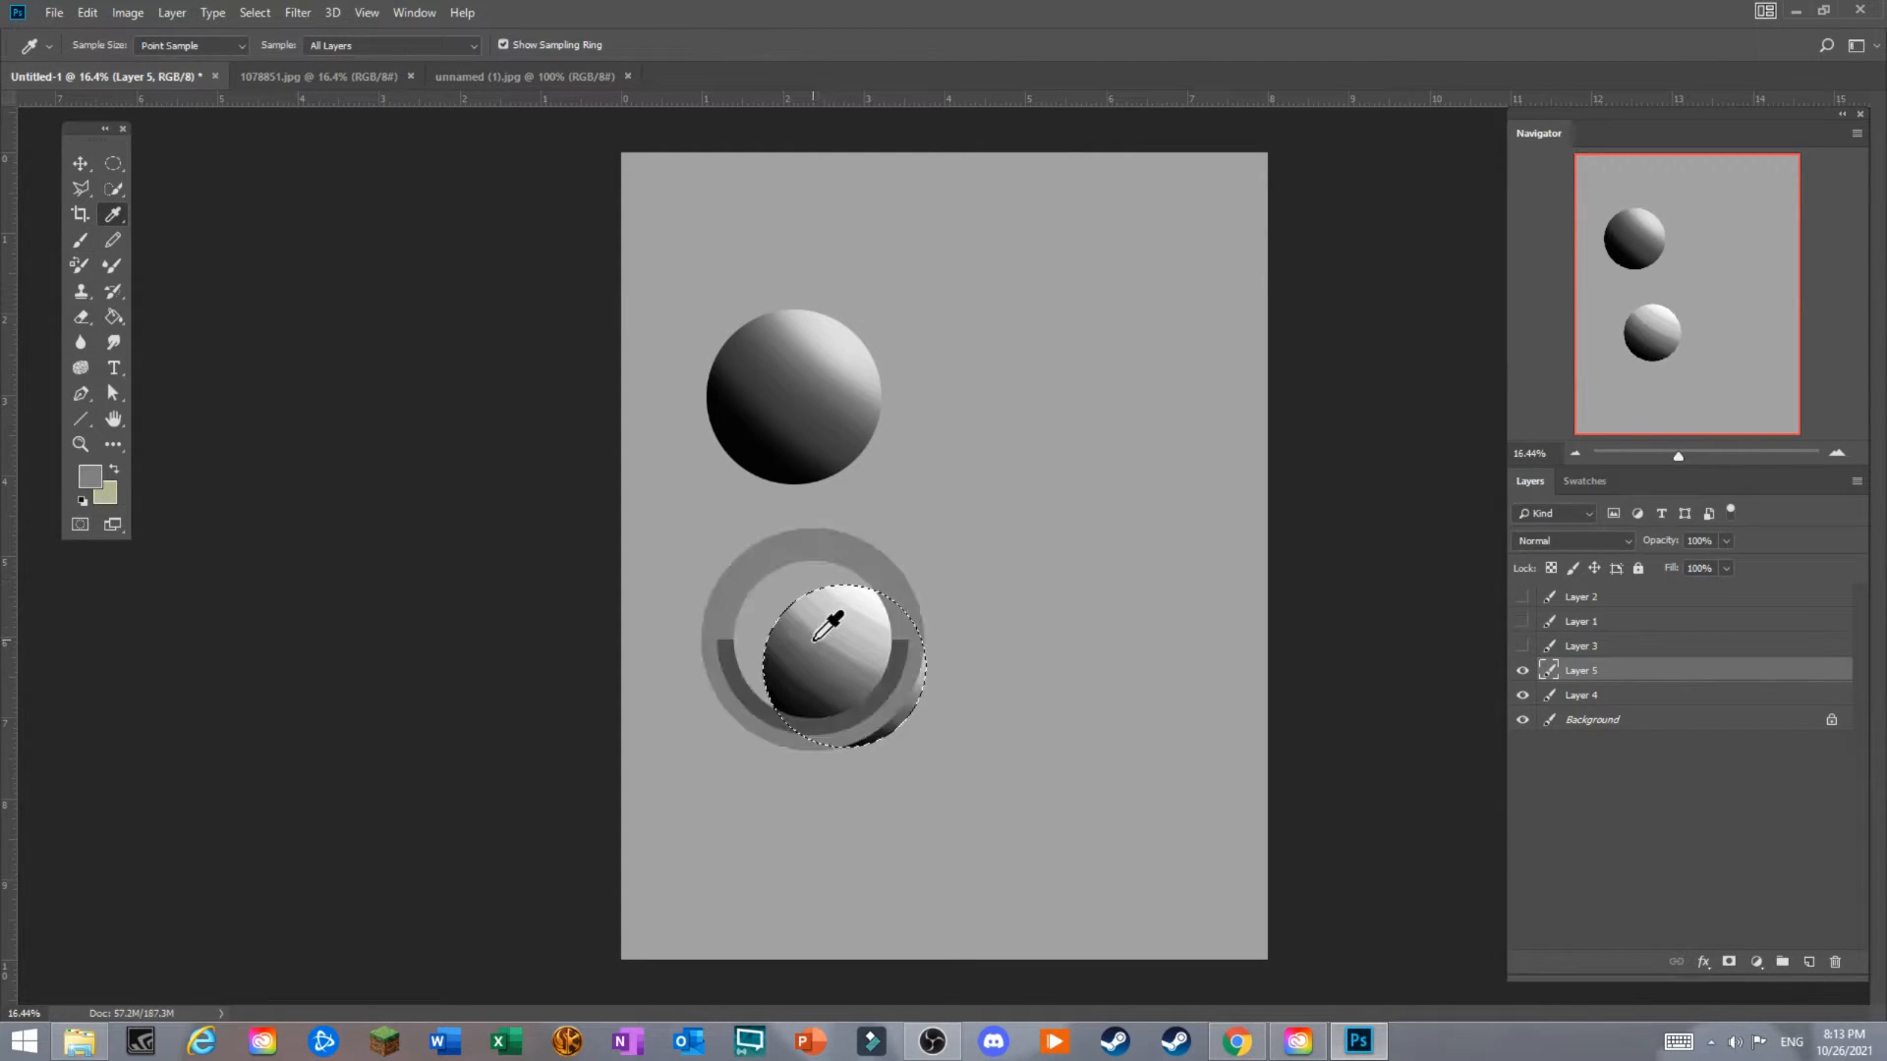
pyautogui.click(81, 239)
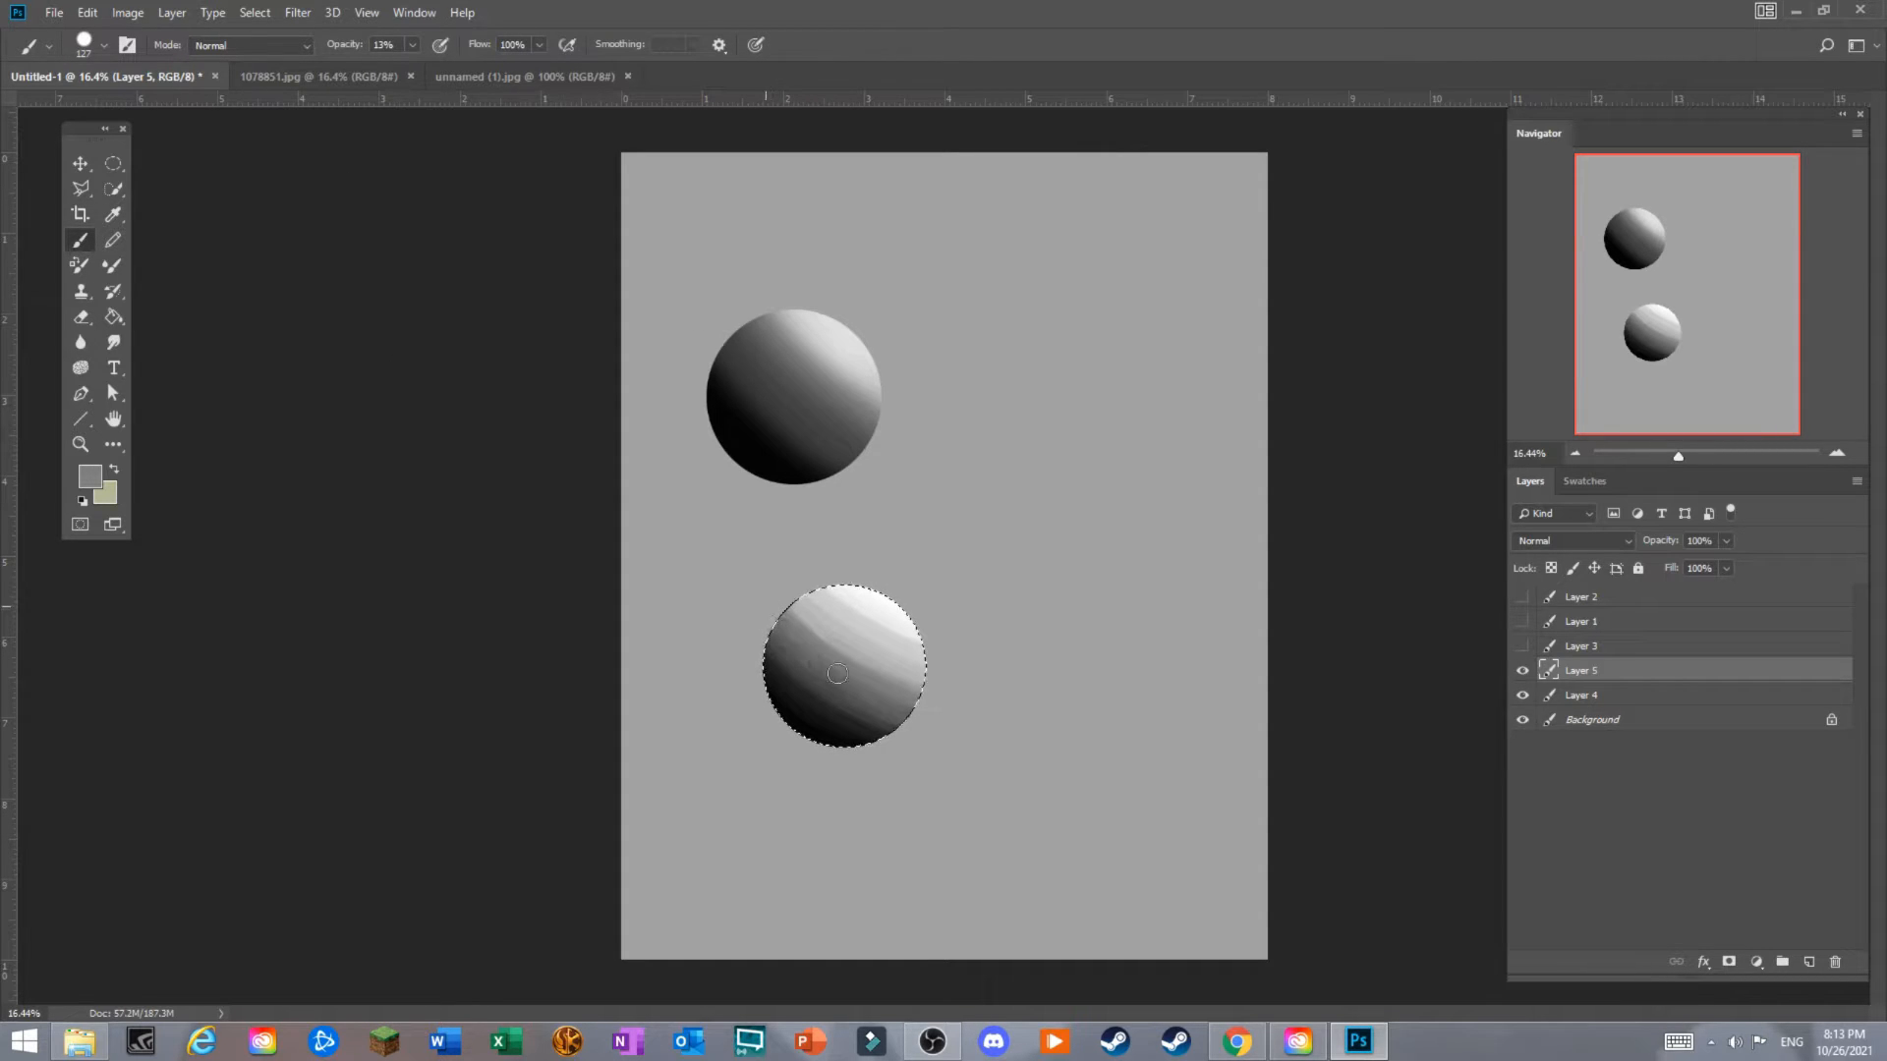
pyautogui.moveTo(837, 673); pyautogui.dragTo(926, 716)
pyautogui.moveTo(776, 640); pyautogui.dragTo(943, 734)
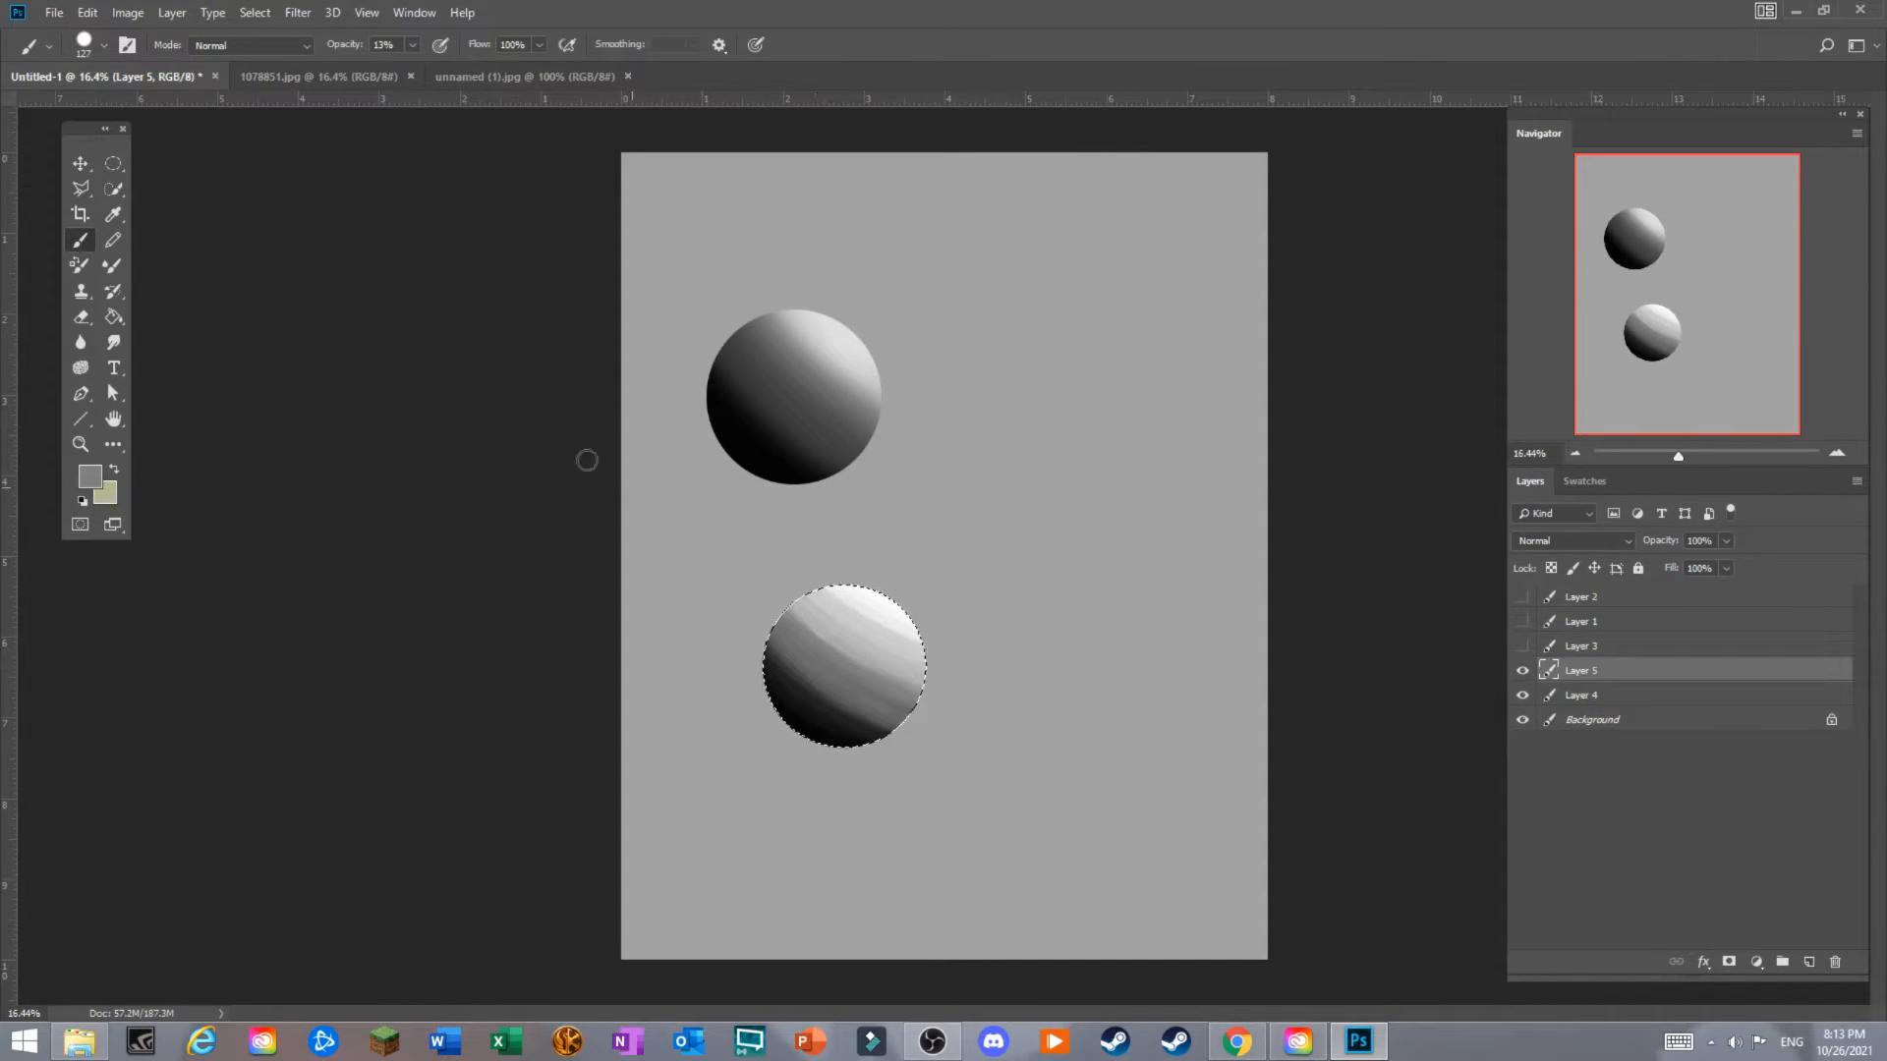
# Sample dark gray beside the lower sphere's shadow and paint diagonal strokes along the lower edge of the midtones.
pyautogui.click(113, 214)
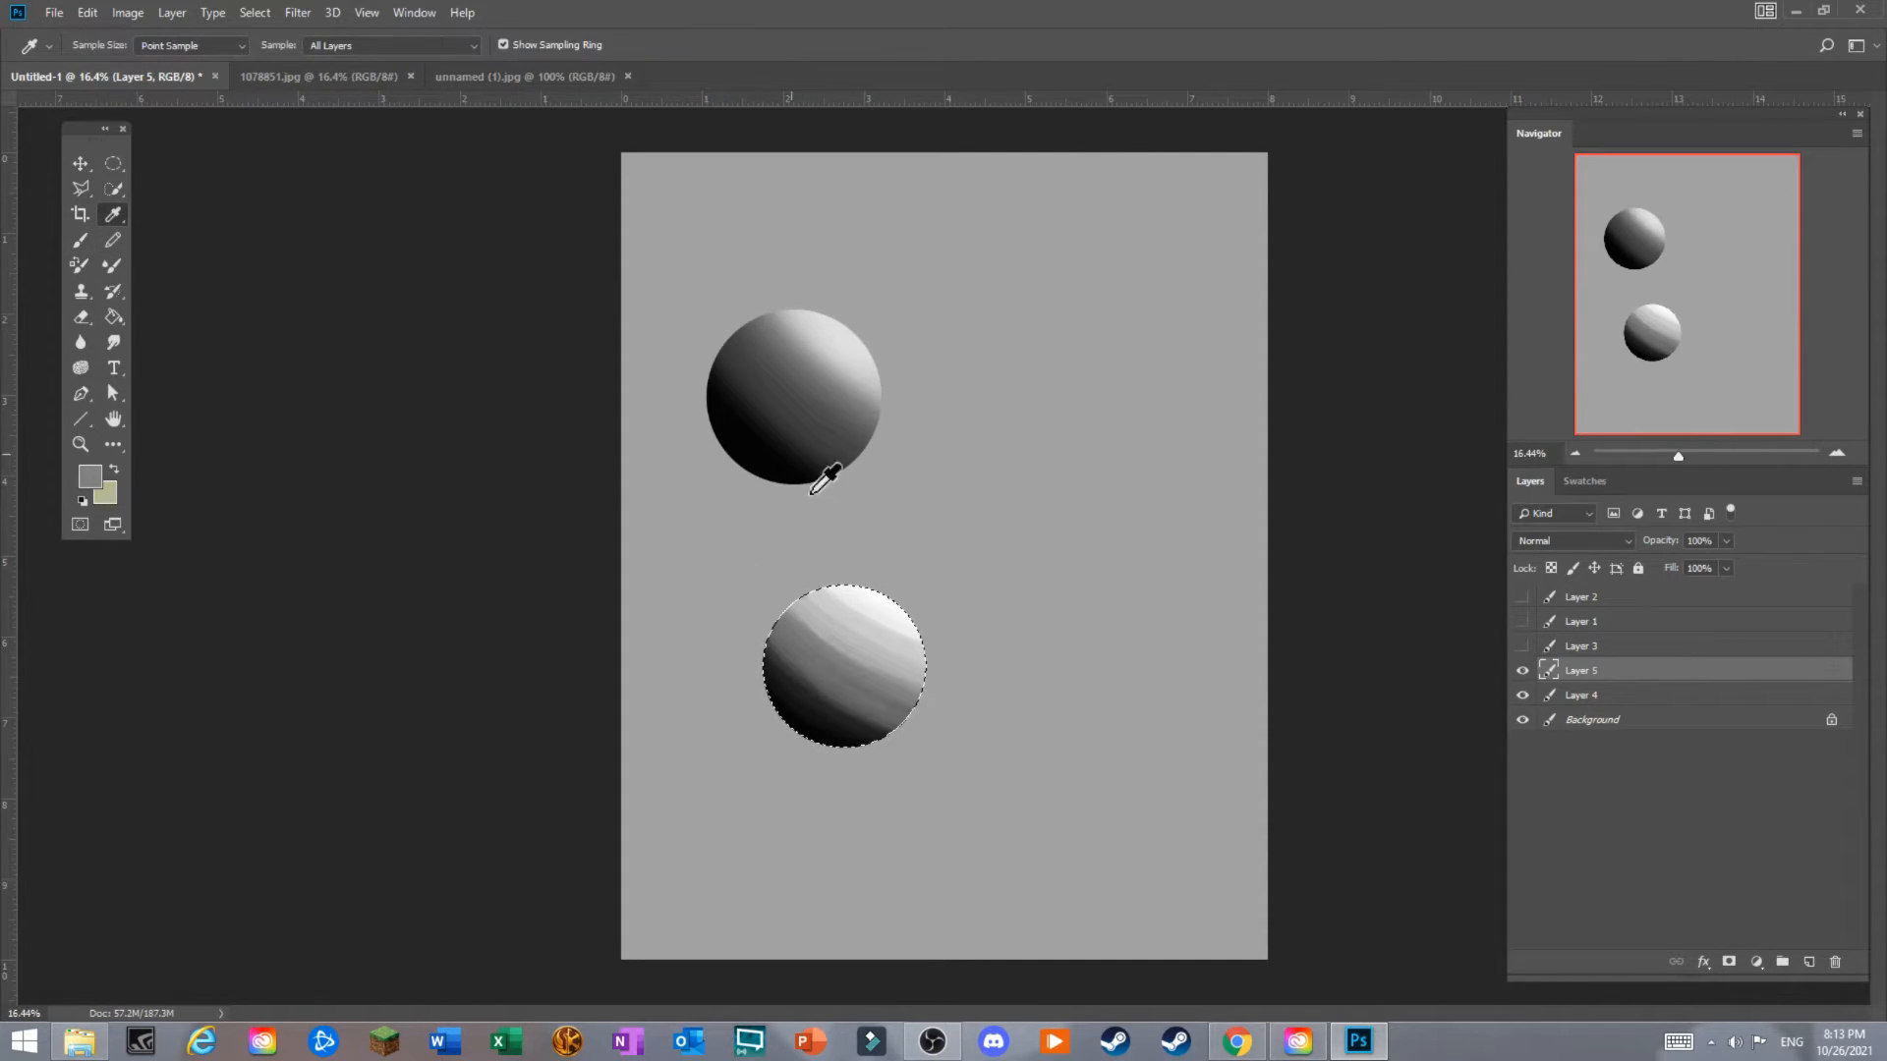
pyautogui.click(800, 671)
pyautogui.click(81, 240)
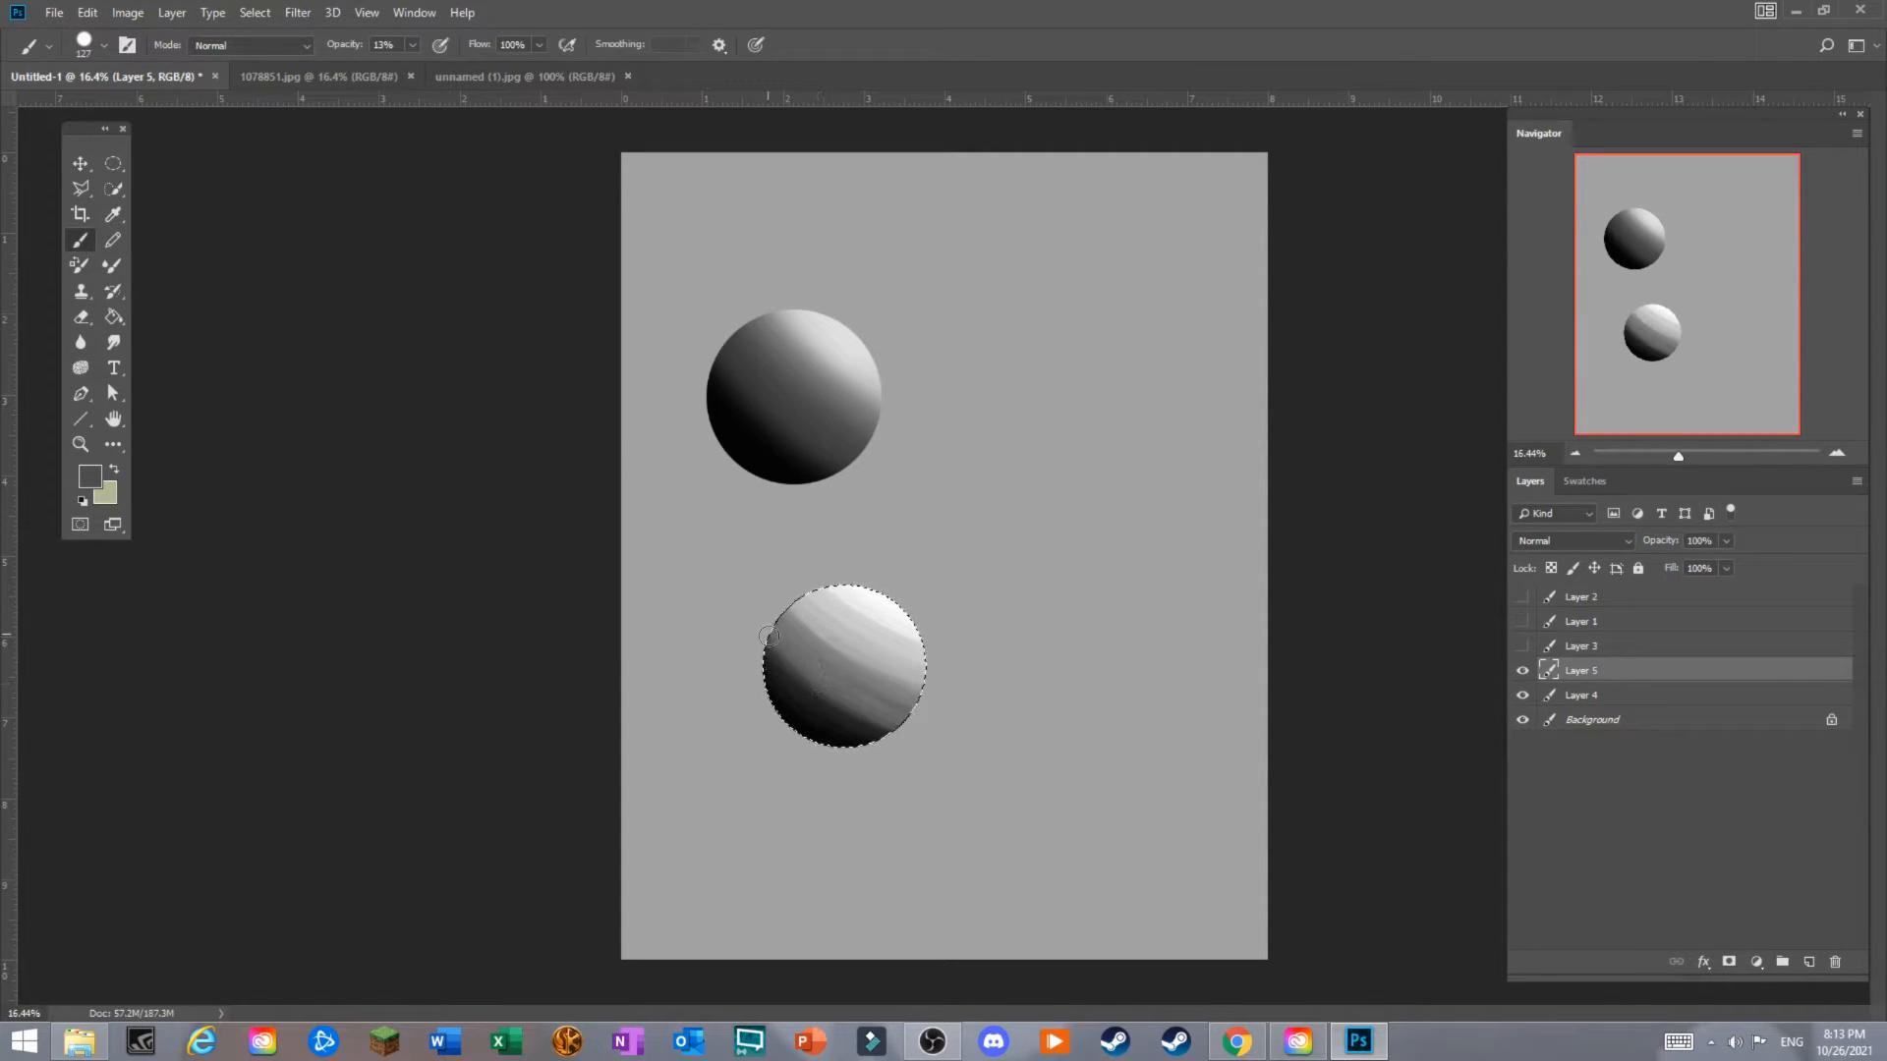
pyautogui.moveTo(752, 624)
pyautogui.mouseDown()
pyautogui.moveTo(833, 676)
pyautogui.moveTo(831, 694)
pyautogui.moveTo(847, 681)
pyautogui.moveTo(944, 740)
pyautogui.mouseUp()
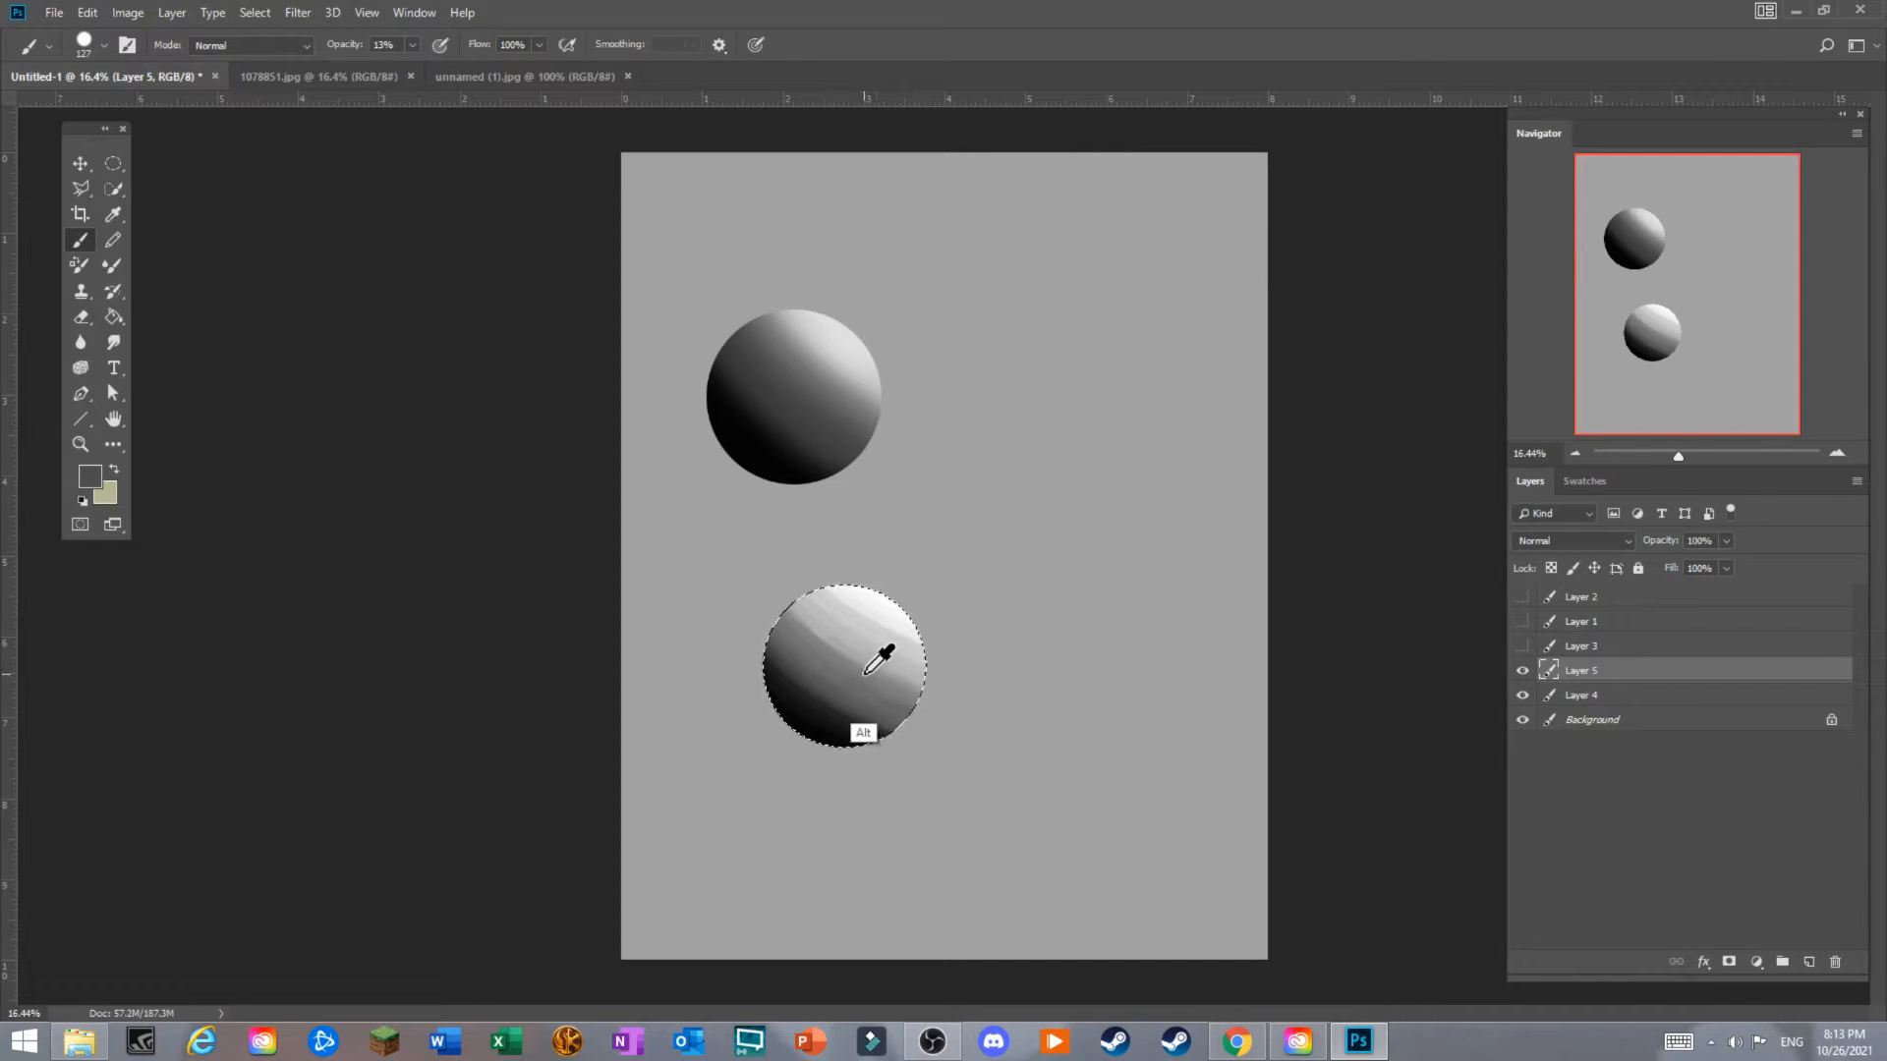
# Sample progressively darker grays from below the lower sphere's highlight and smooth the light-to-midtone bands with diagonal strokes.
pyautogui.keyDown('alt'); pyautogui.click(832, 637); pyautogui.keyUp('alt')
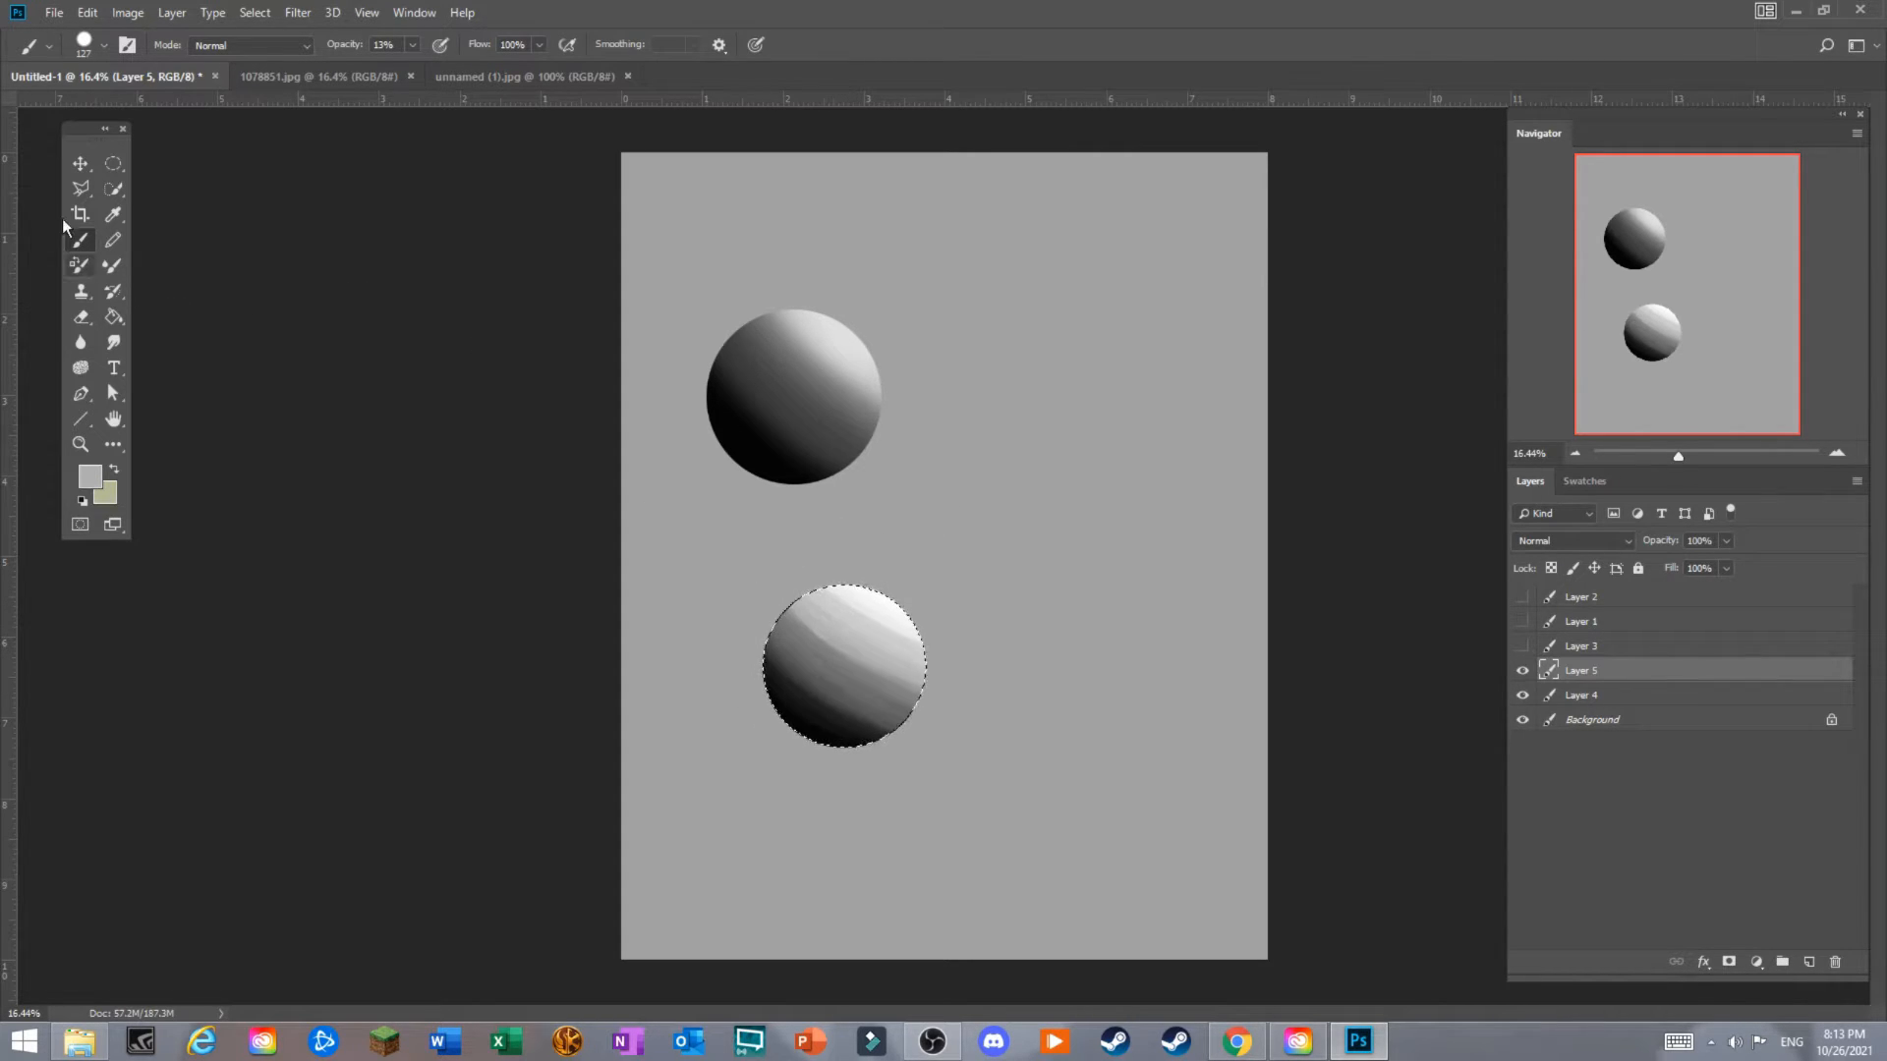
pyautogui.moveTo(780, 587)
pyautogui.mouseDown()
pyautogui.moveTo(891, 676)
pyautogui.moveTo(763, 588)
pyautogui.moveTo(844, 648)
pyautogui.moveTo(897, 679)
pyautogui.moveTo(793, 599)
pyautogui.moveTo(954, 707)
pyautogui.moveTo(785, 593)
pyautogui.moveTo(968, 715)
pyautogui.mouseUp()
pyautogui.keyDown('alt'); pyautogui.click(847, 644); pyautogui.keyUp('alt')
pyautogui.moveTo(776, 610)
pyautogui.mouseDown()
pyautogui.moveTo(929, 711)
pyautogui.moveTo(787, 617)
pyautogui.moveTo(918, 690)
pyautogui.mouseUp()
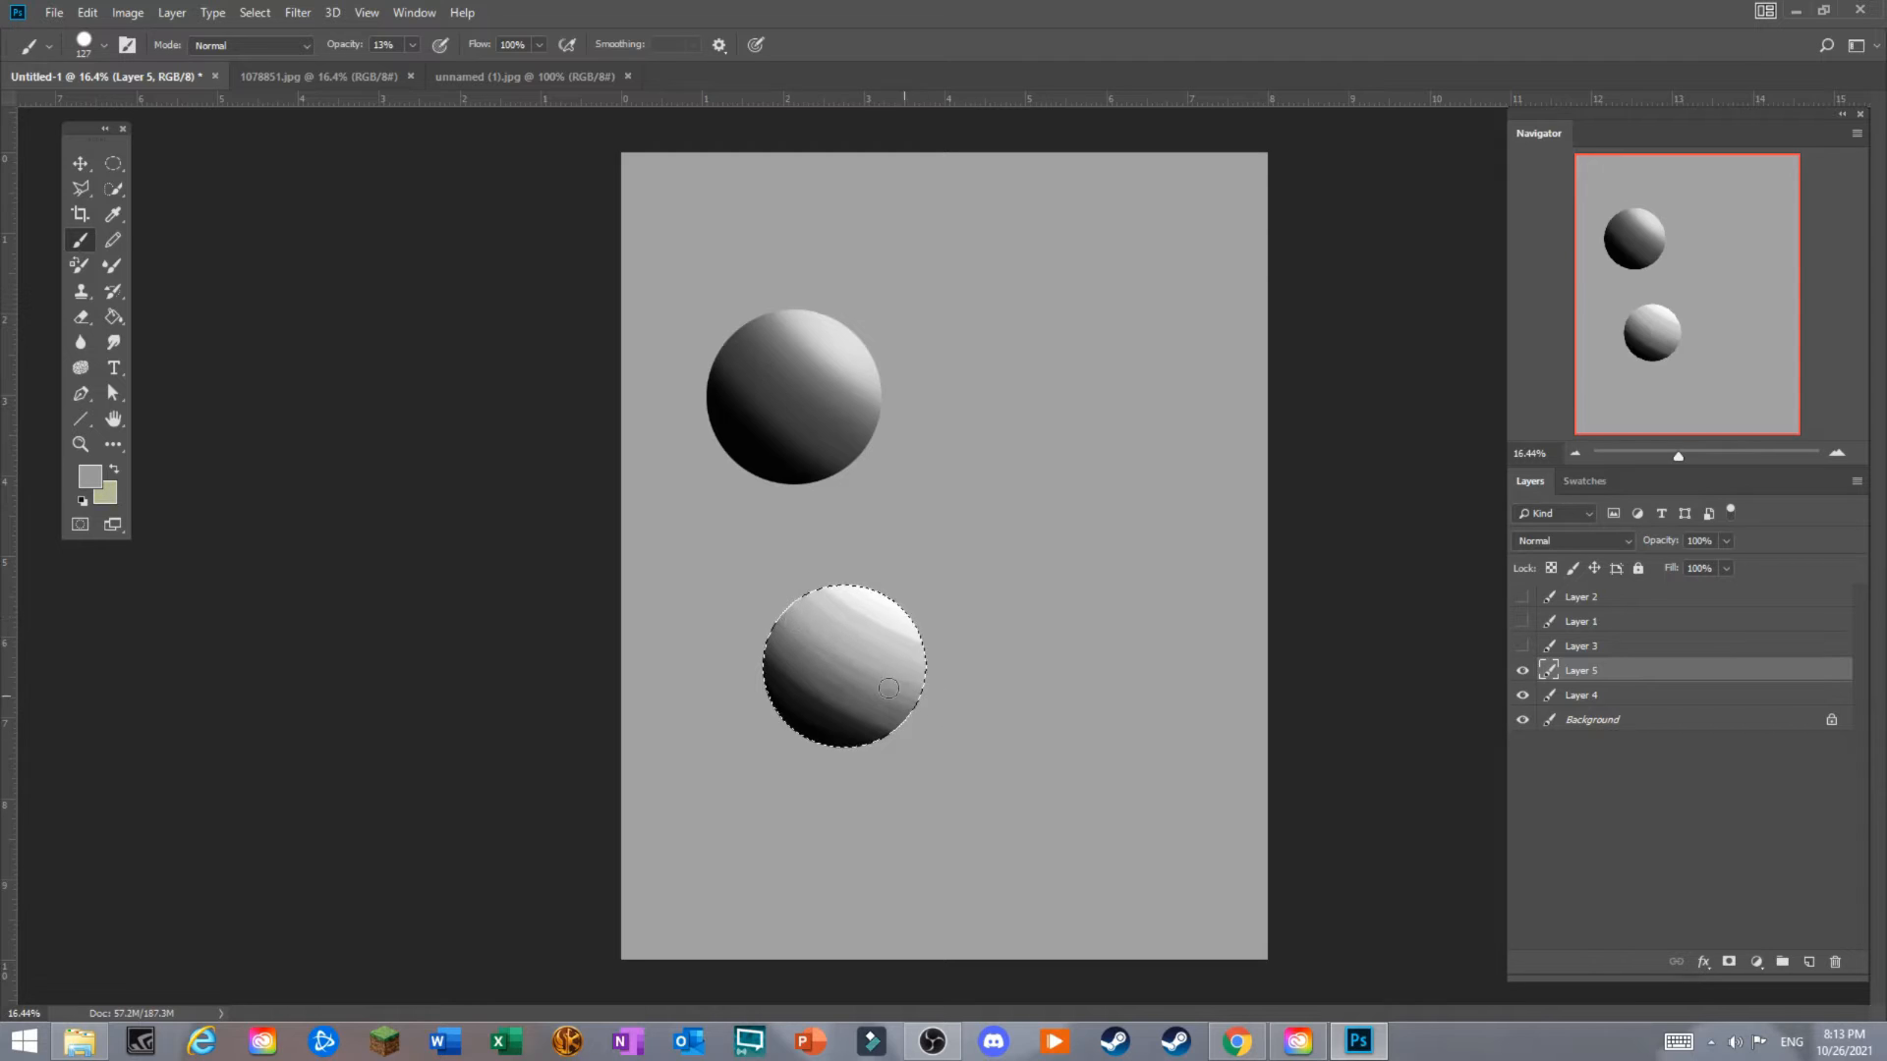
pyautogui.keyDown('alt'); pyautogui.click(828, 659); pyautogui.keyUp('alt')
pyautogui.moveTo(783, 615)
pyautogui.mouseDown()
pyautogui.moveTo(924, 691)
pyautogui.moveTo(824, 654)
pyautogui.mouseUp()
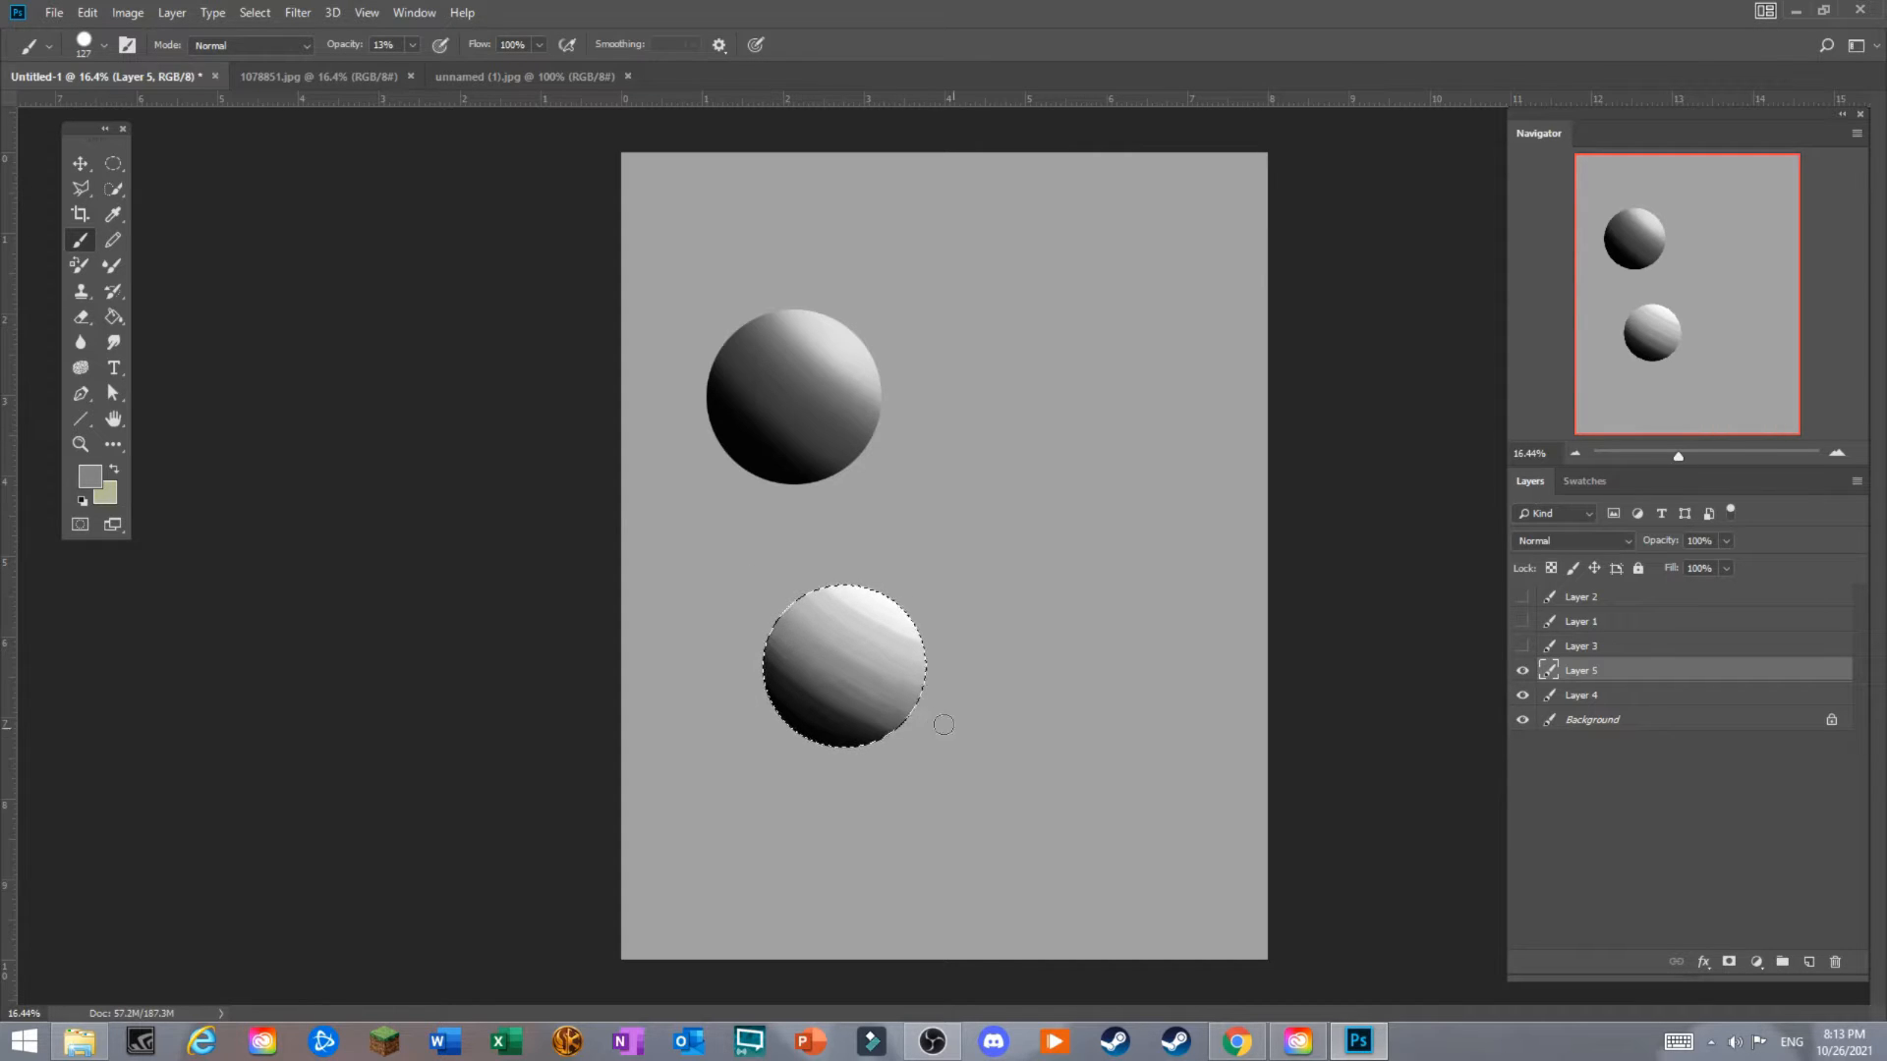
# Sample successively darker grays from the lower sphere's midtones into its shadow, and blend each across the dark transition.
pyautogui.keyDown('alt'); pyautogui.click(834, 690); pyautogui.keyUp('alt')
pyautogui.keyDown('alt'); pyautogui.click(817, 697); pyautogui.keyUp('alt')
pyautogui.keyDown('alt'); pyautogui.click(823, 687); pyautogui.keyUp('alt')
pyautogui.keyDown('alt'); pyautogui.click(818, 693); pyautogui.keyUp('alt')
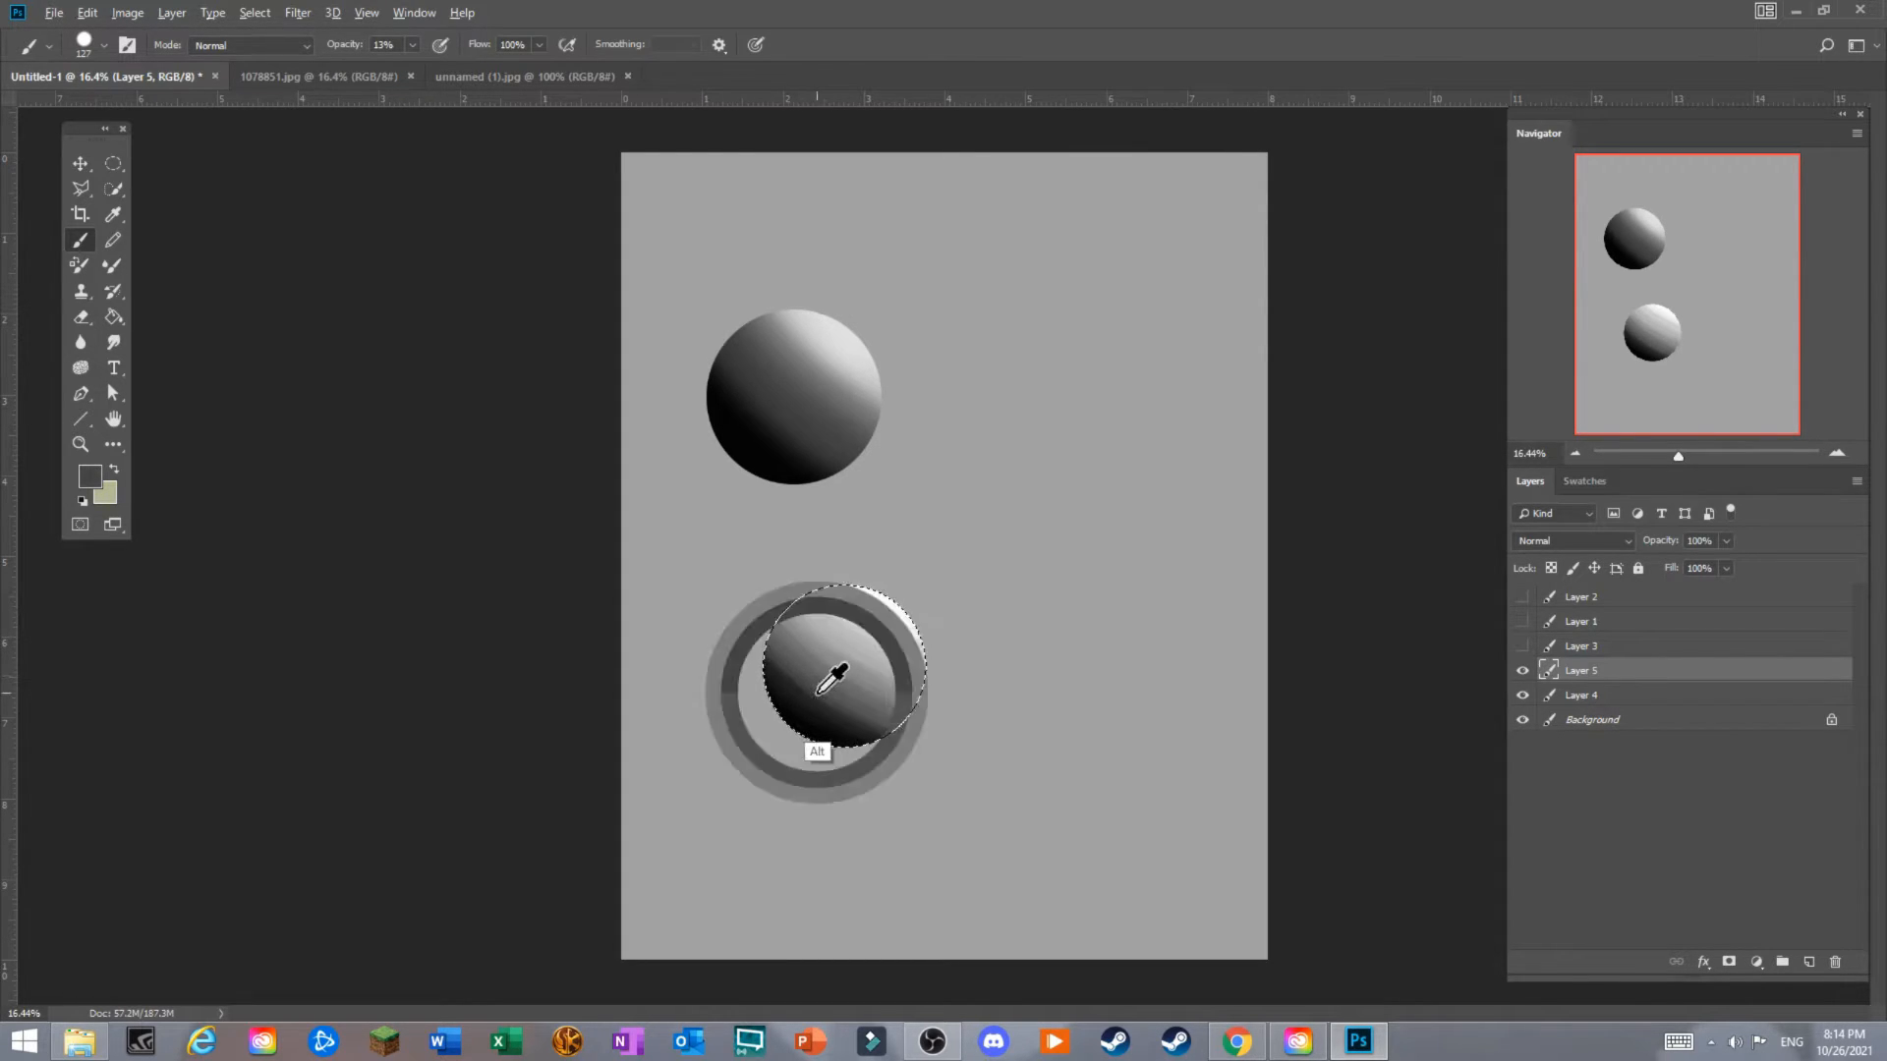
pyautogui.keyDown('alt'); pyautogui.click(812, 694); pyautogui.keyUp('alt')
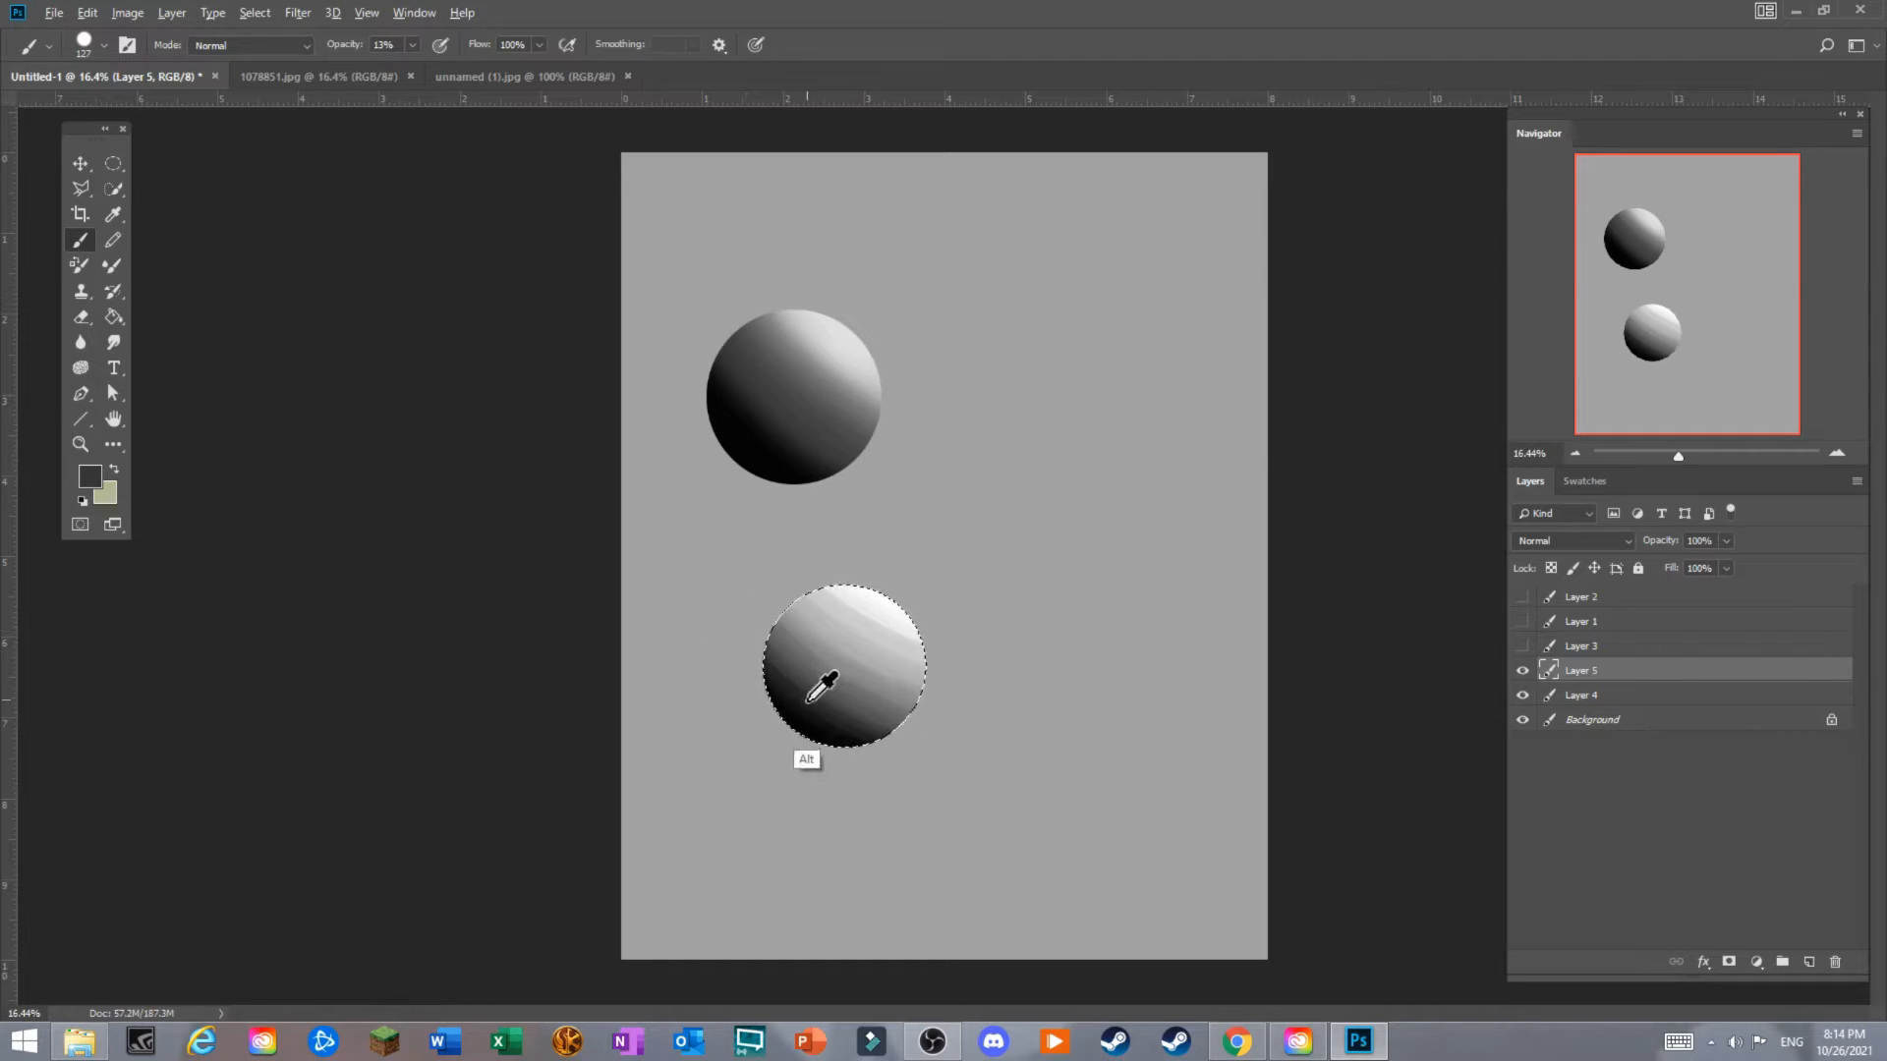
pyautogui.keyDown('alt'); pyautogui.click(809, 703); pyautogui.keyUp('alt')
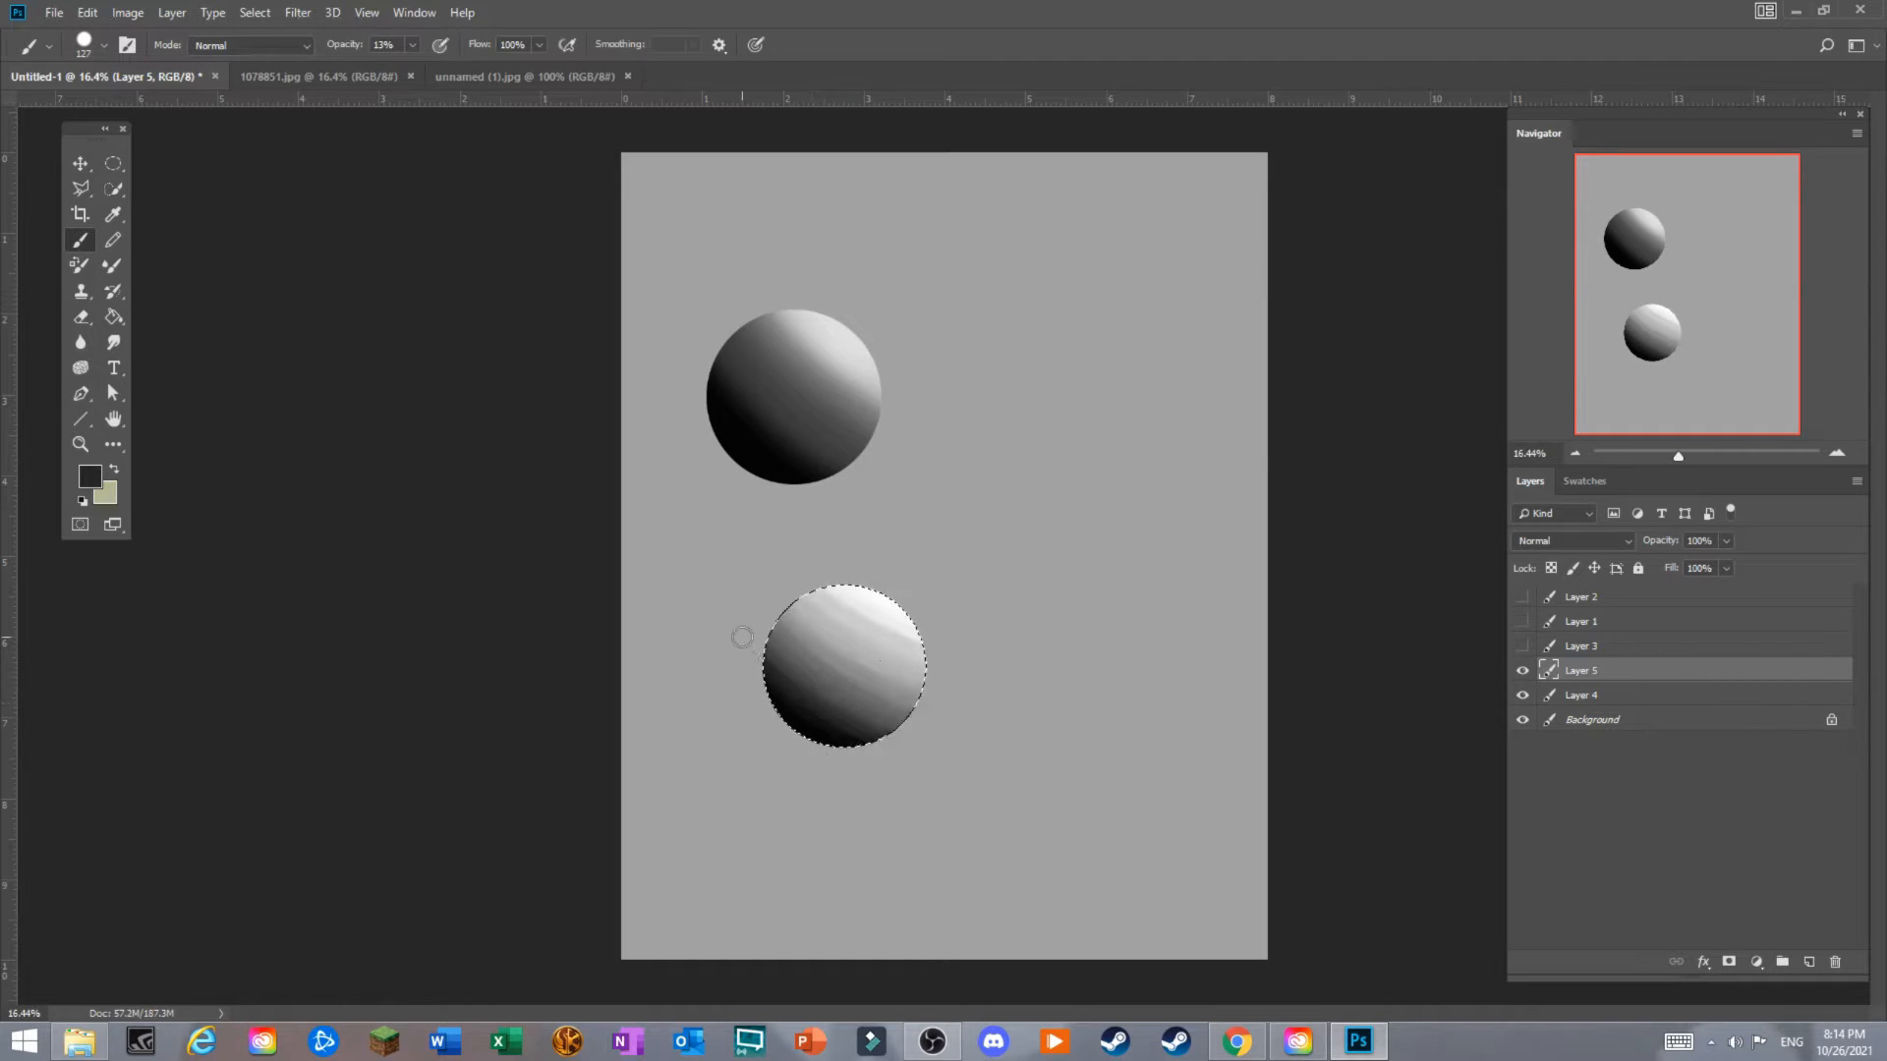
pyautogui.keyDown('alt'); pyautogui.click(825, 718); pyautogui.keyUp('alt')
pyautogui.keyDown('alt'); pyautogui.click(815, 718); pyautogui.keyUp('alt')
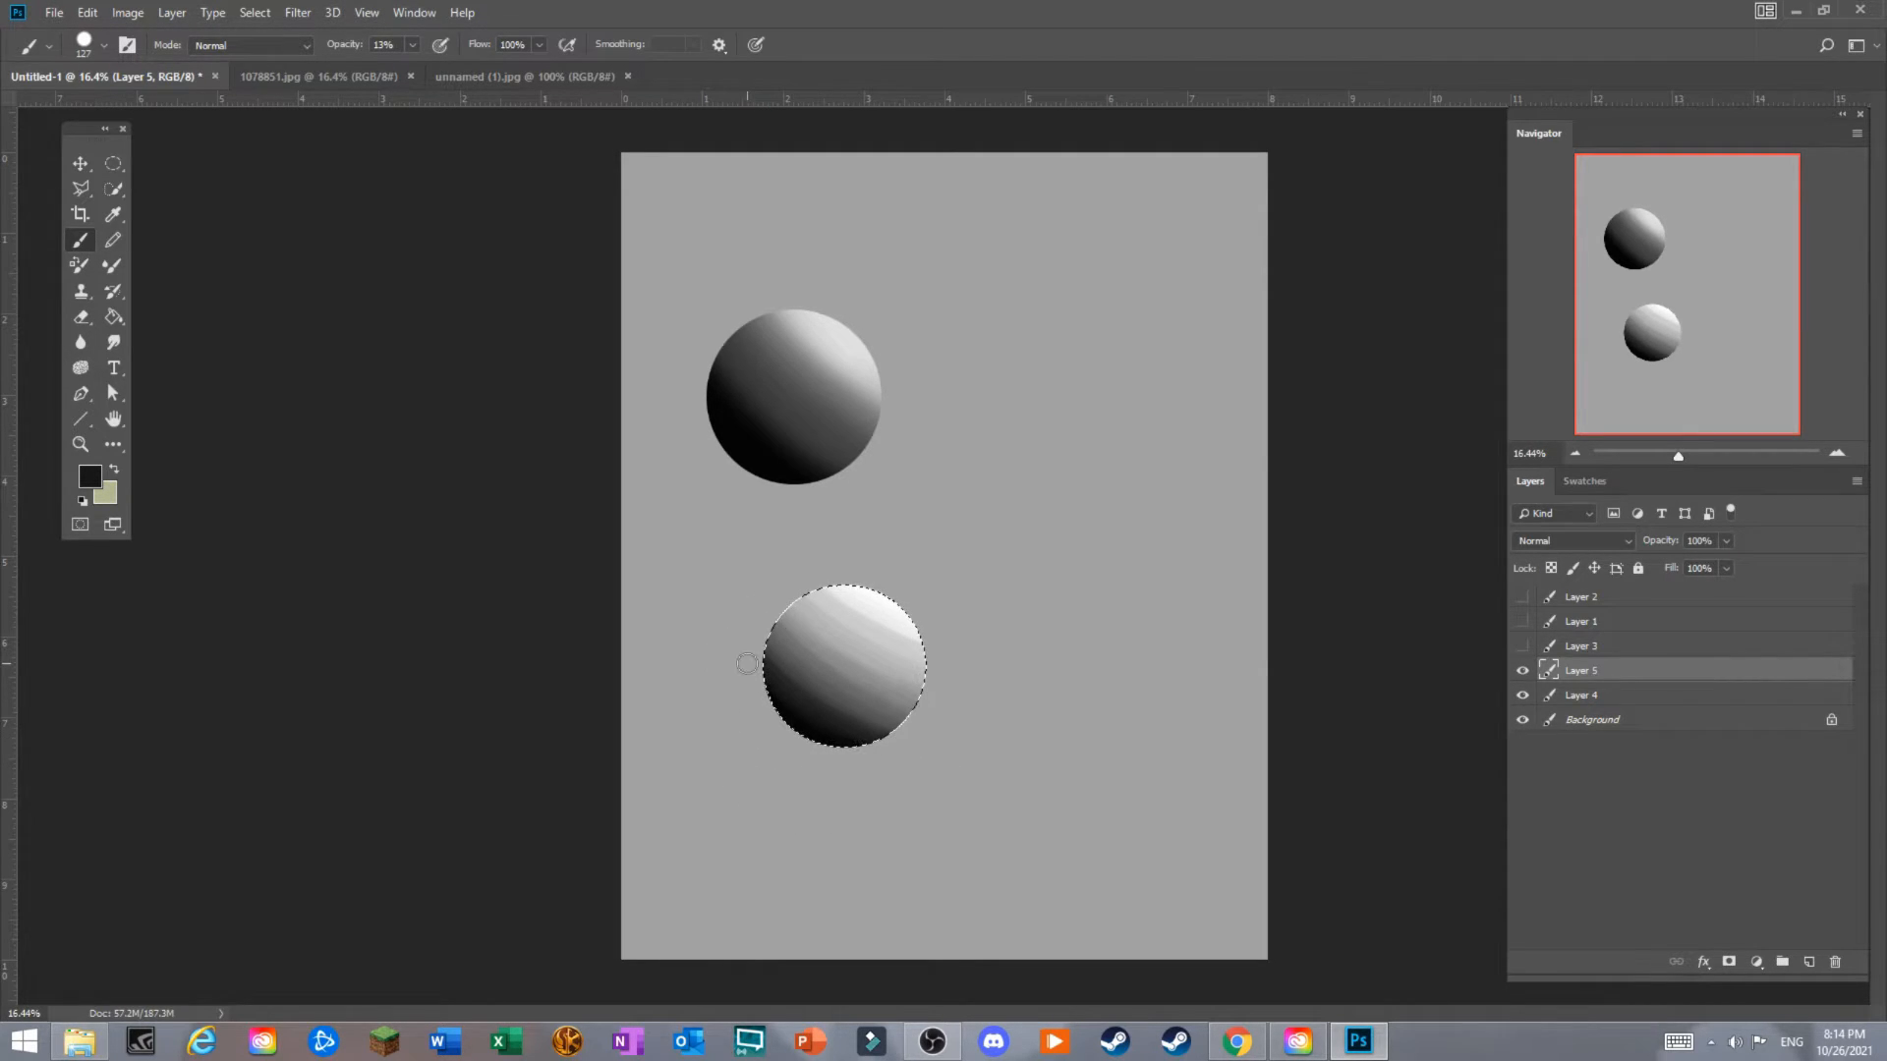
# Sample progressively lighter grays from the lower sphere's shadow to its upper midtones, blending the bands between them.
pyautogui.keyDown('alt'); pyautogui.click(826, 706); pyautogui.keyUp('alt')
pyautogui.keyDown('alt'); pyautogui.click(834, 690); pyautogui.keyUp('alt')
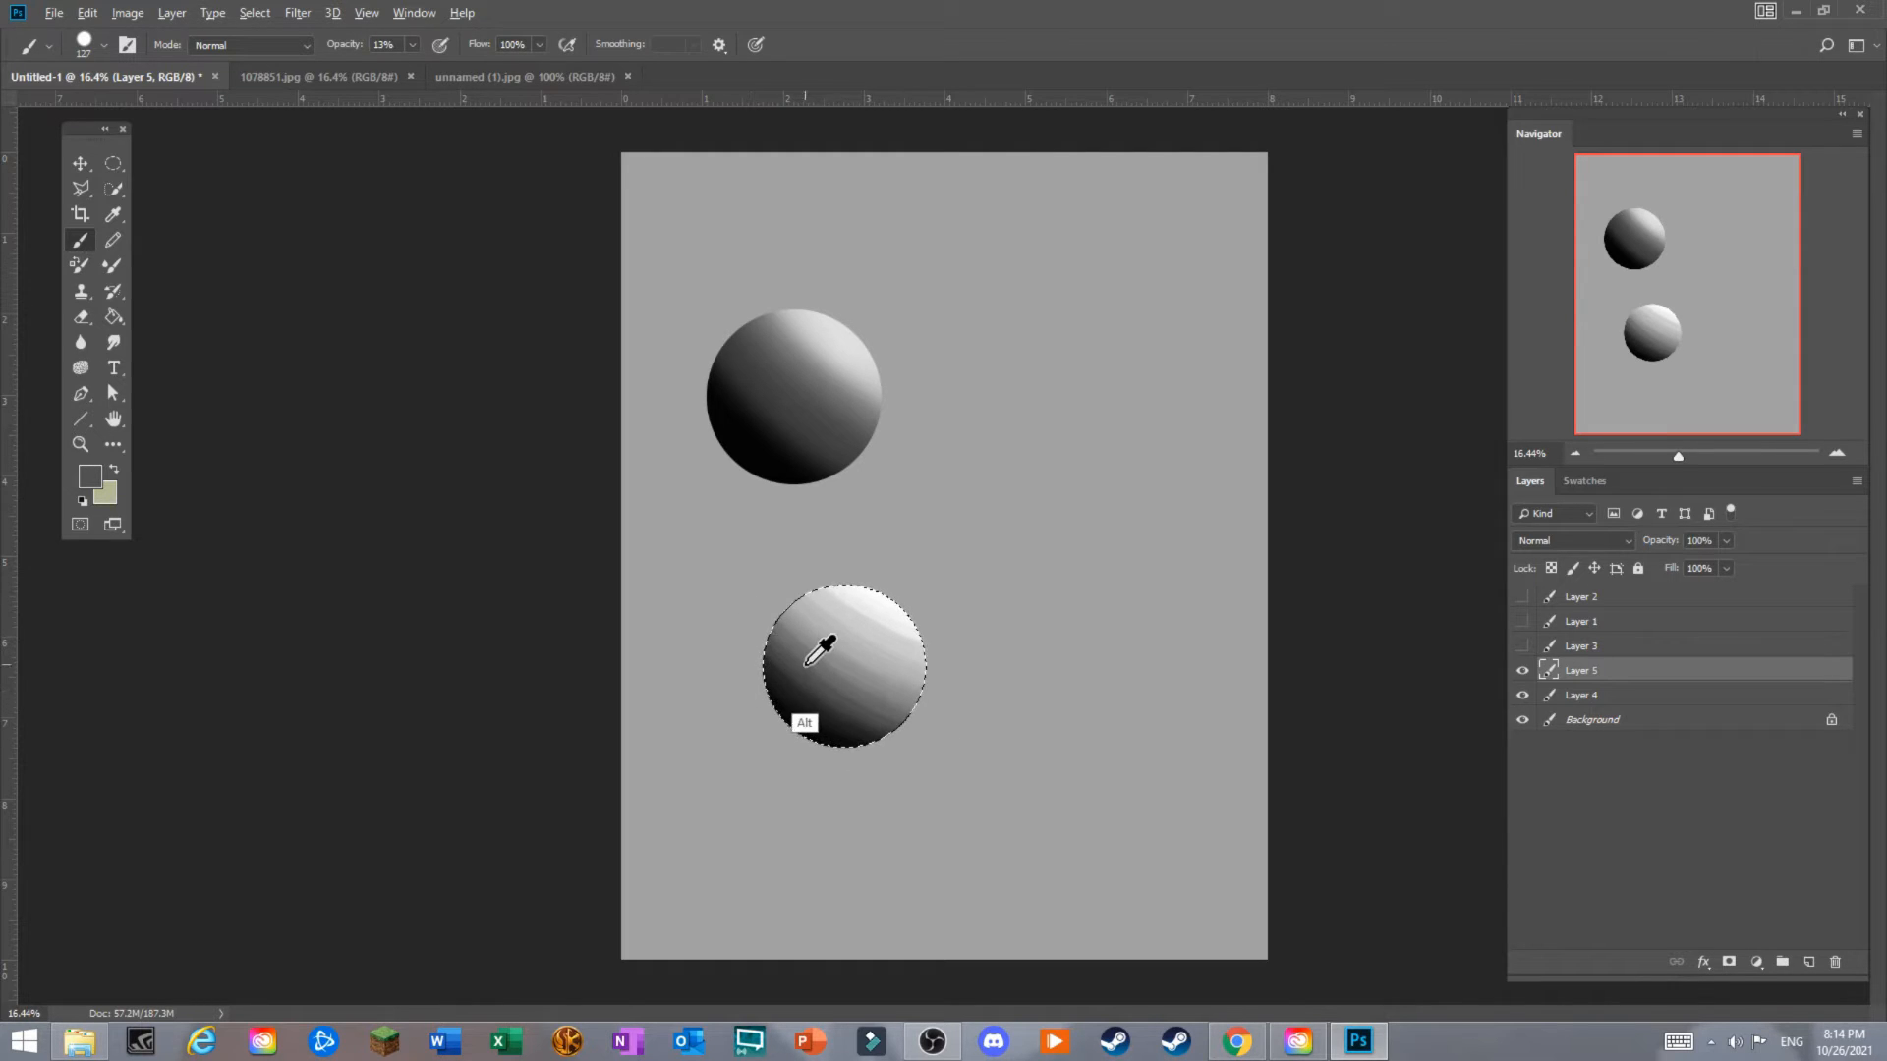
pyautogui.keyDown('alt'); pyautogui.click(838, 643); pyautogui.keyUp('alt')
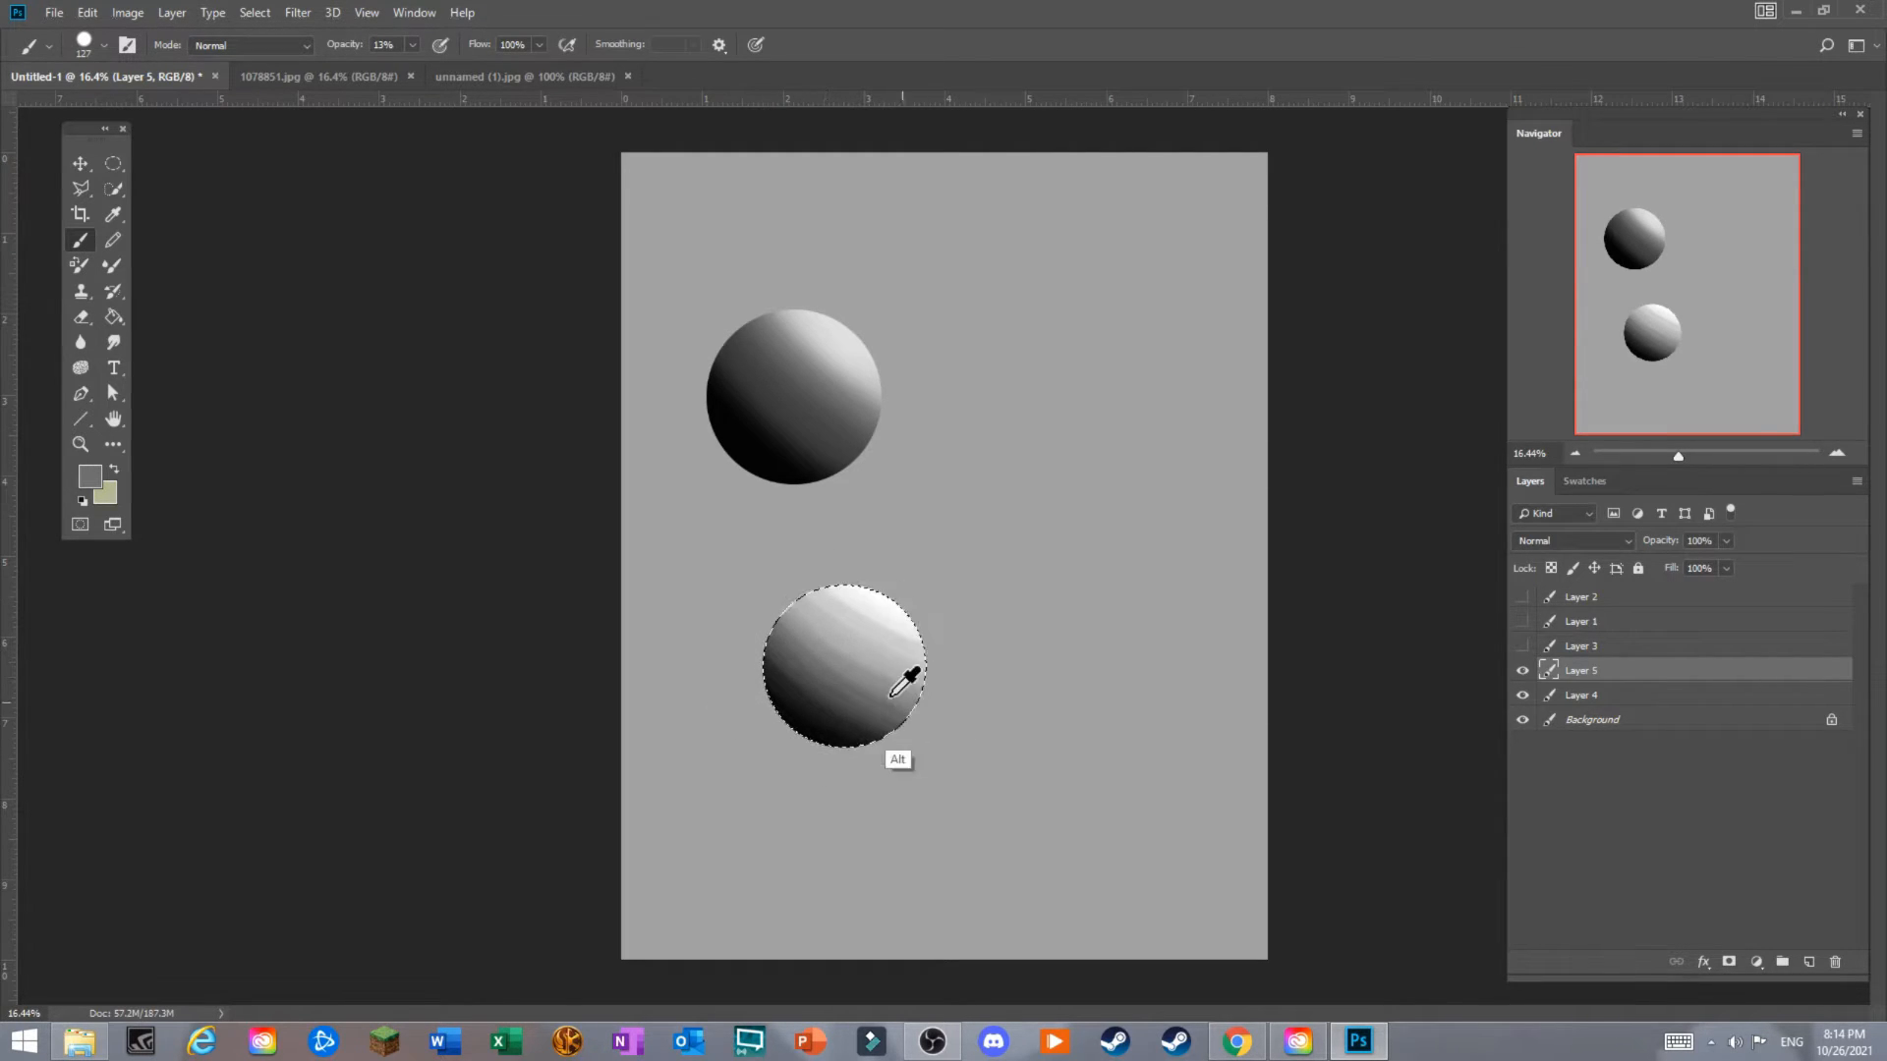
pyautogui.keyDown('alt'); pyautogui.click(833, 650); pyautogui.keyUp('alt')
pyautogui.keyDown('alt'); pyautogui.click(853, 651); pyautogui.keyUp('alt')
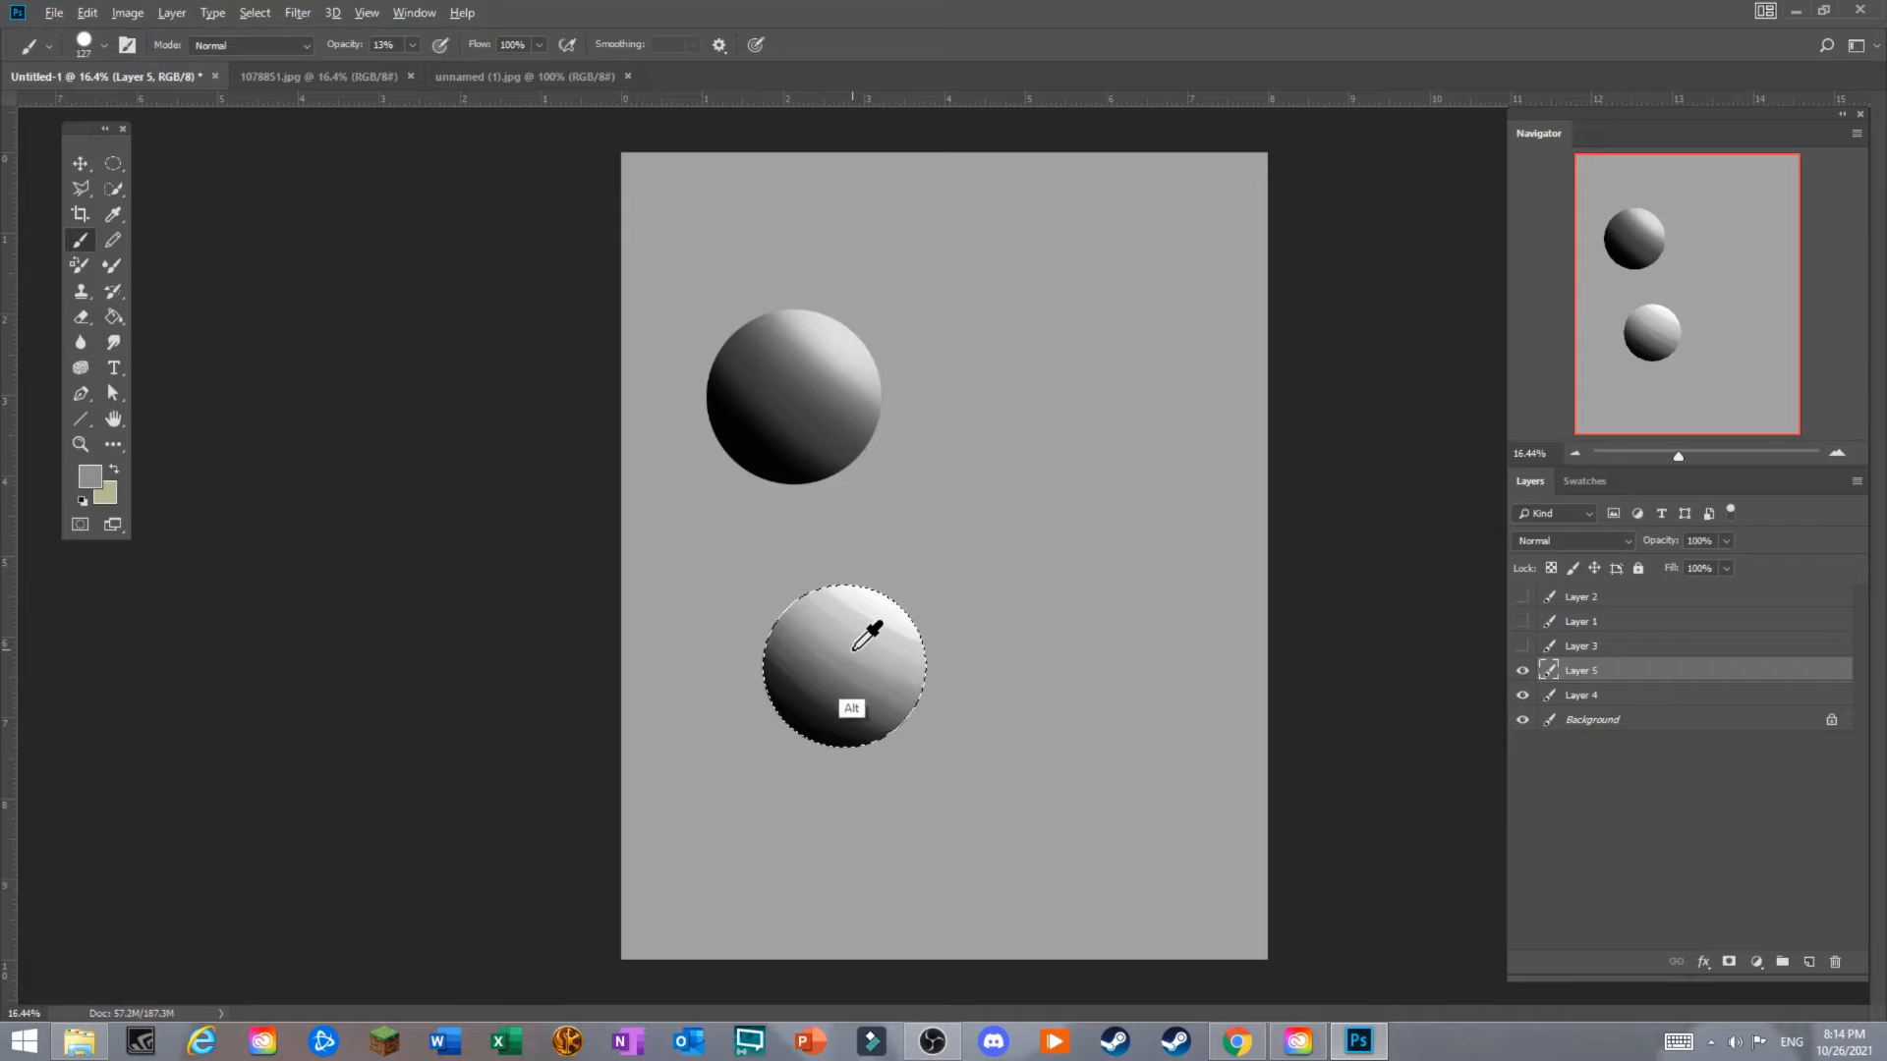
pyautogui.keyDown('alt'); pyautogui.click(850, 647); pyautogui.keyUp('alt')
pyautogui.keyDown('alt'); pyautogui.click(859, 641); pyautogui.keyUp('alt')
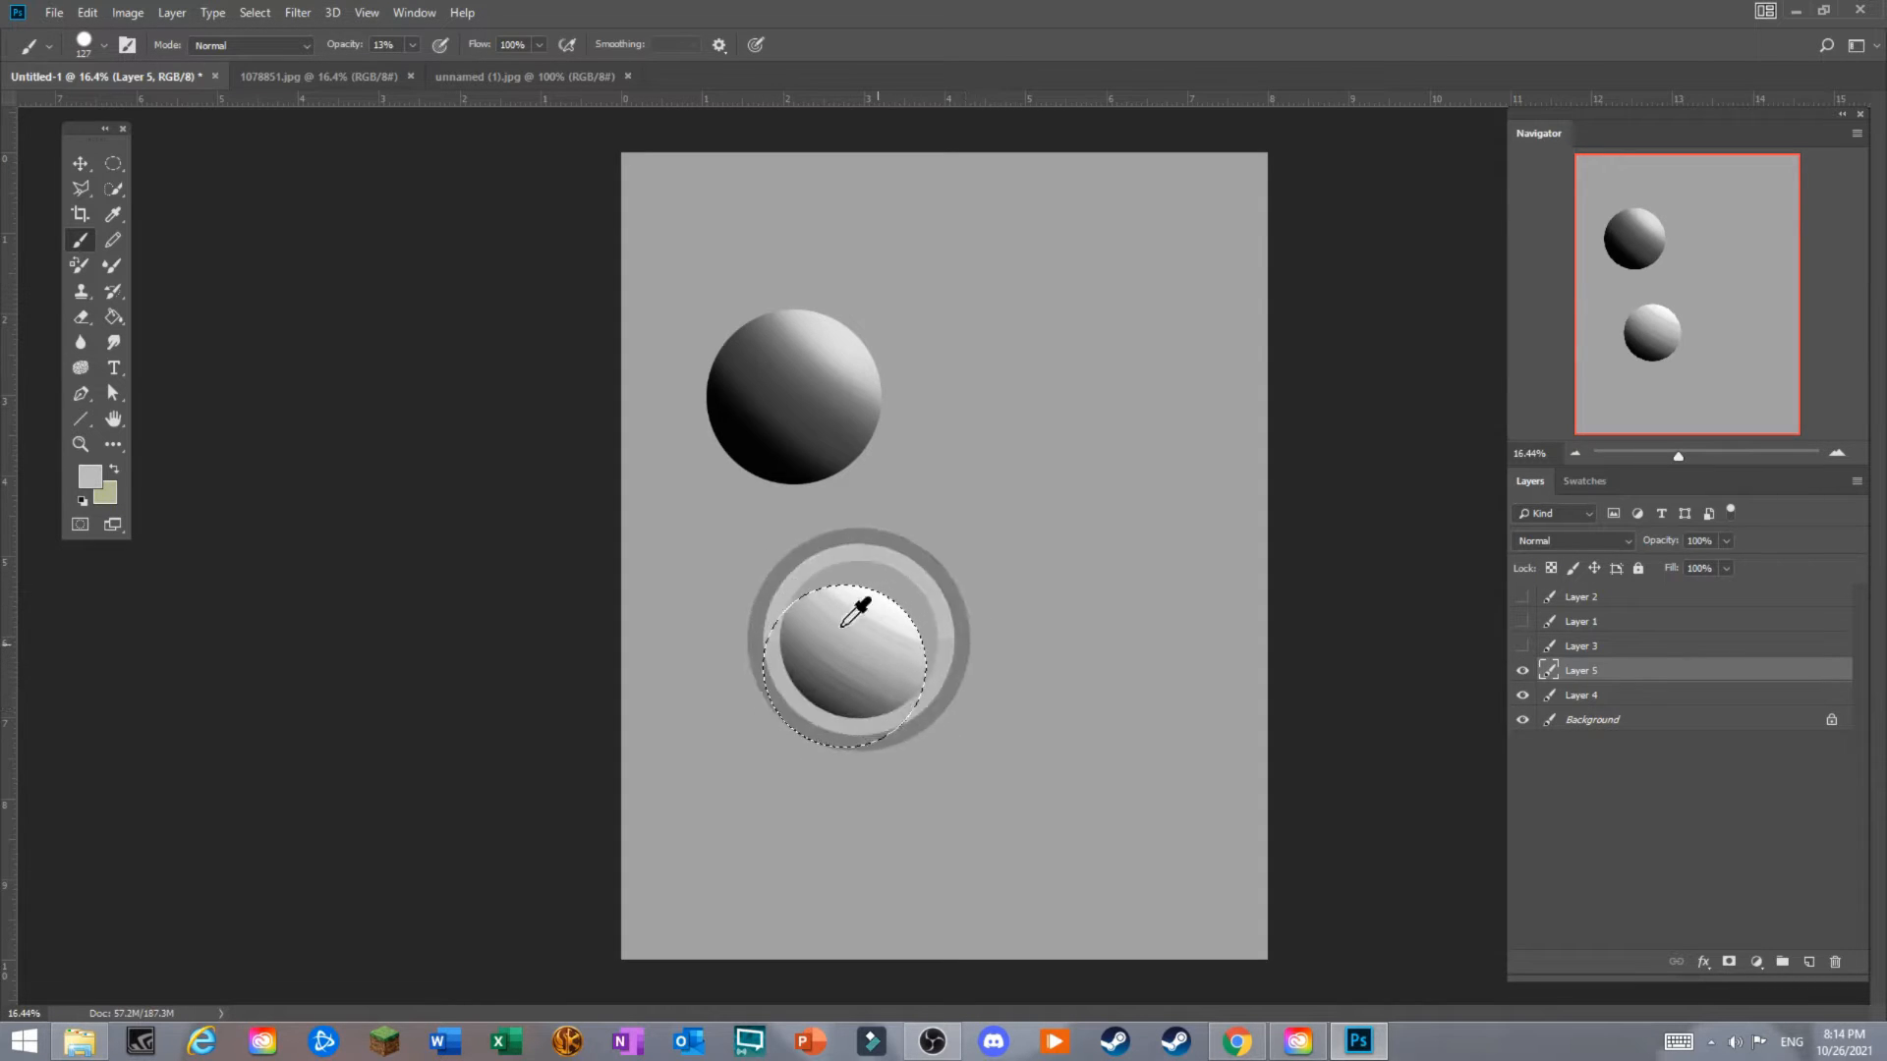
# Sample light grays around the lower sphere's highlight and blend them diagonally into the neighboring light bands.
pyautogui.keyDown('alt'); pyautogui.click(848, 631); pyautogui.keyUp('alt')
pyautogui.moveTo(848, 631); pyautogui.dragTo(929, 664)
pyautogui.keyDown('alt'); pyautogui.click(887, 640); pyautogui.keyUp('alt')
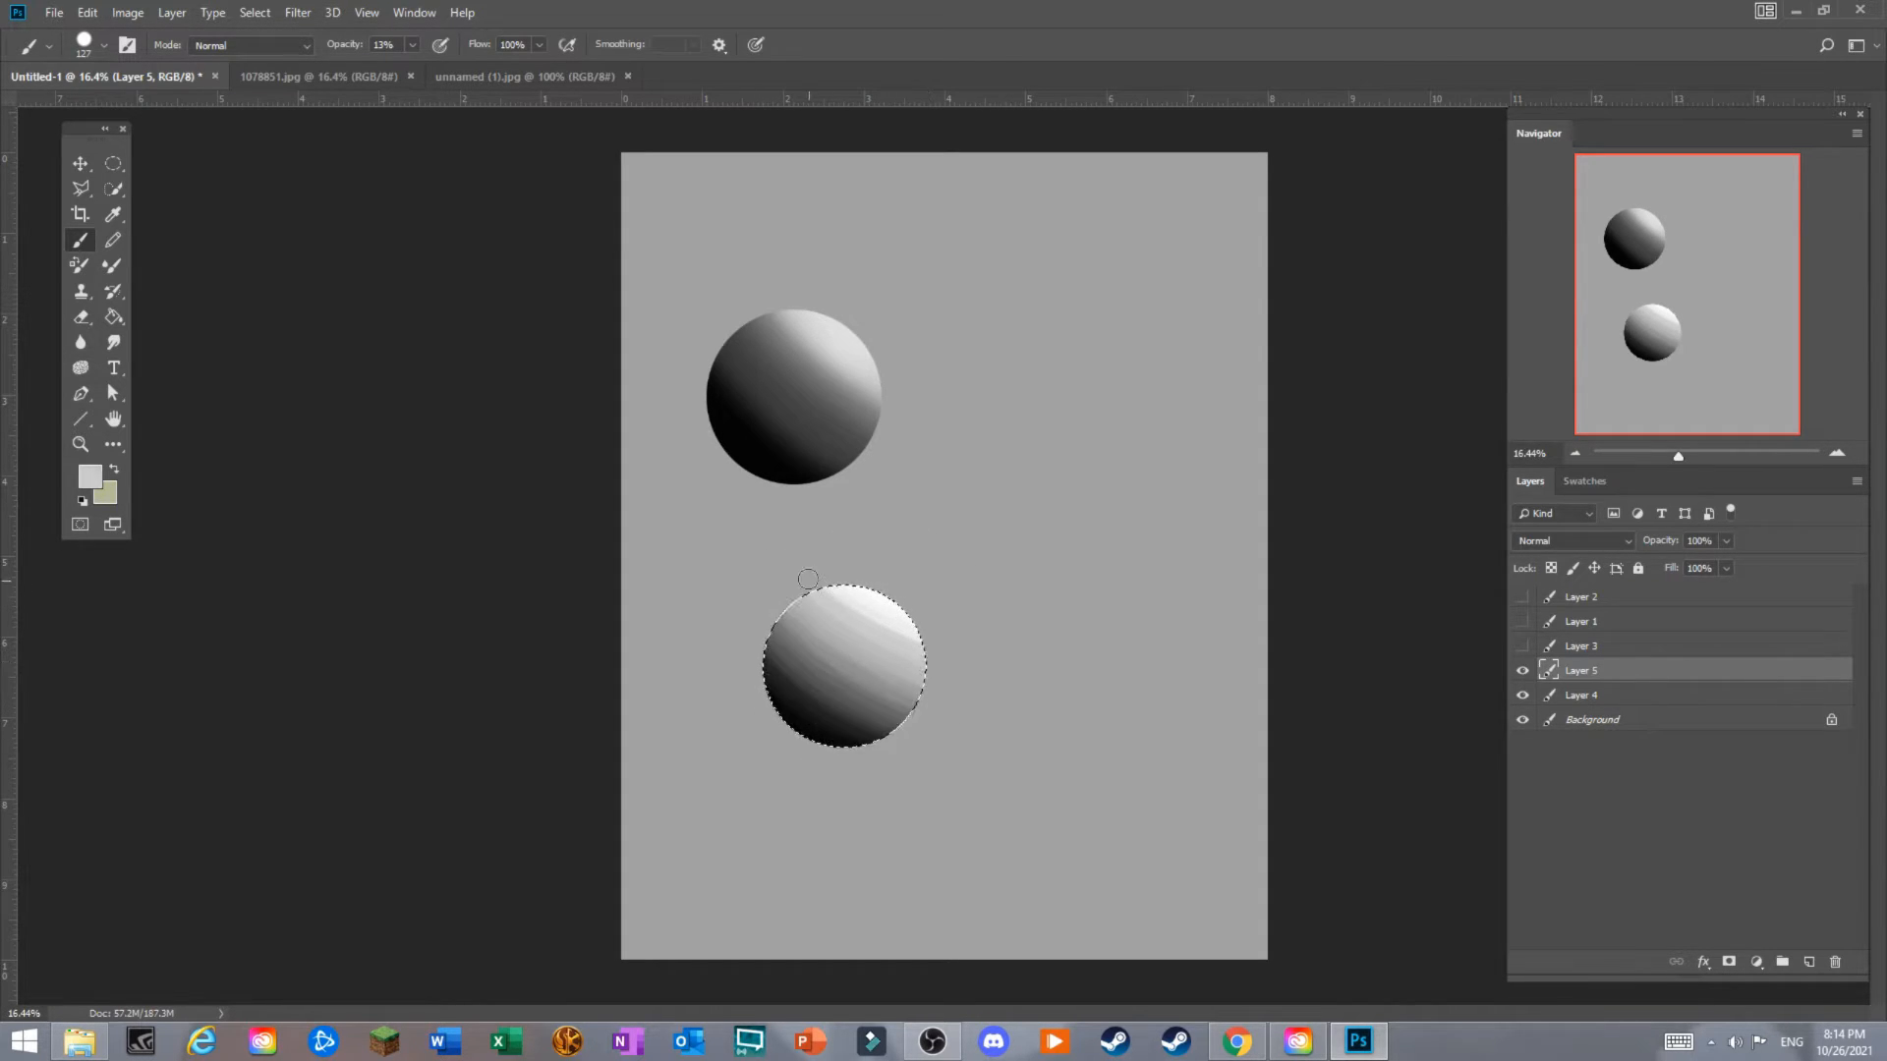
pyautogui.moveTo(808, 577); pyautogui.dragTo(917, 634)
pyautogui.keyDown('alt'); pyautogui.click(892, 633); pyautogui.keyUp('alt')
pyautogui.keyDown('alt'); pyautogui.click(876, 616); pyautogui.keyUp('alt')
pyautogui.keyDown('alt'); pyautogui.click(879, 637); pyautogui.keyUp('alt')
# Move the lower sphere up beside the other sphere and clear the selection.
pyautogui.press('v')
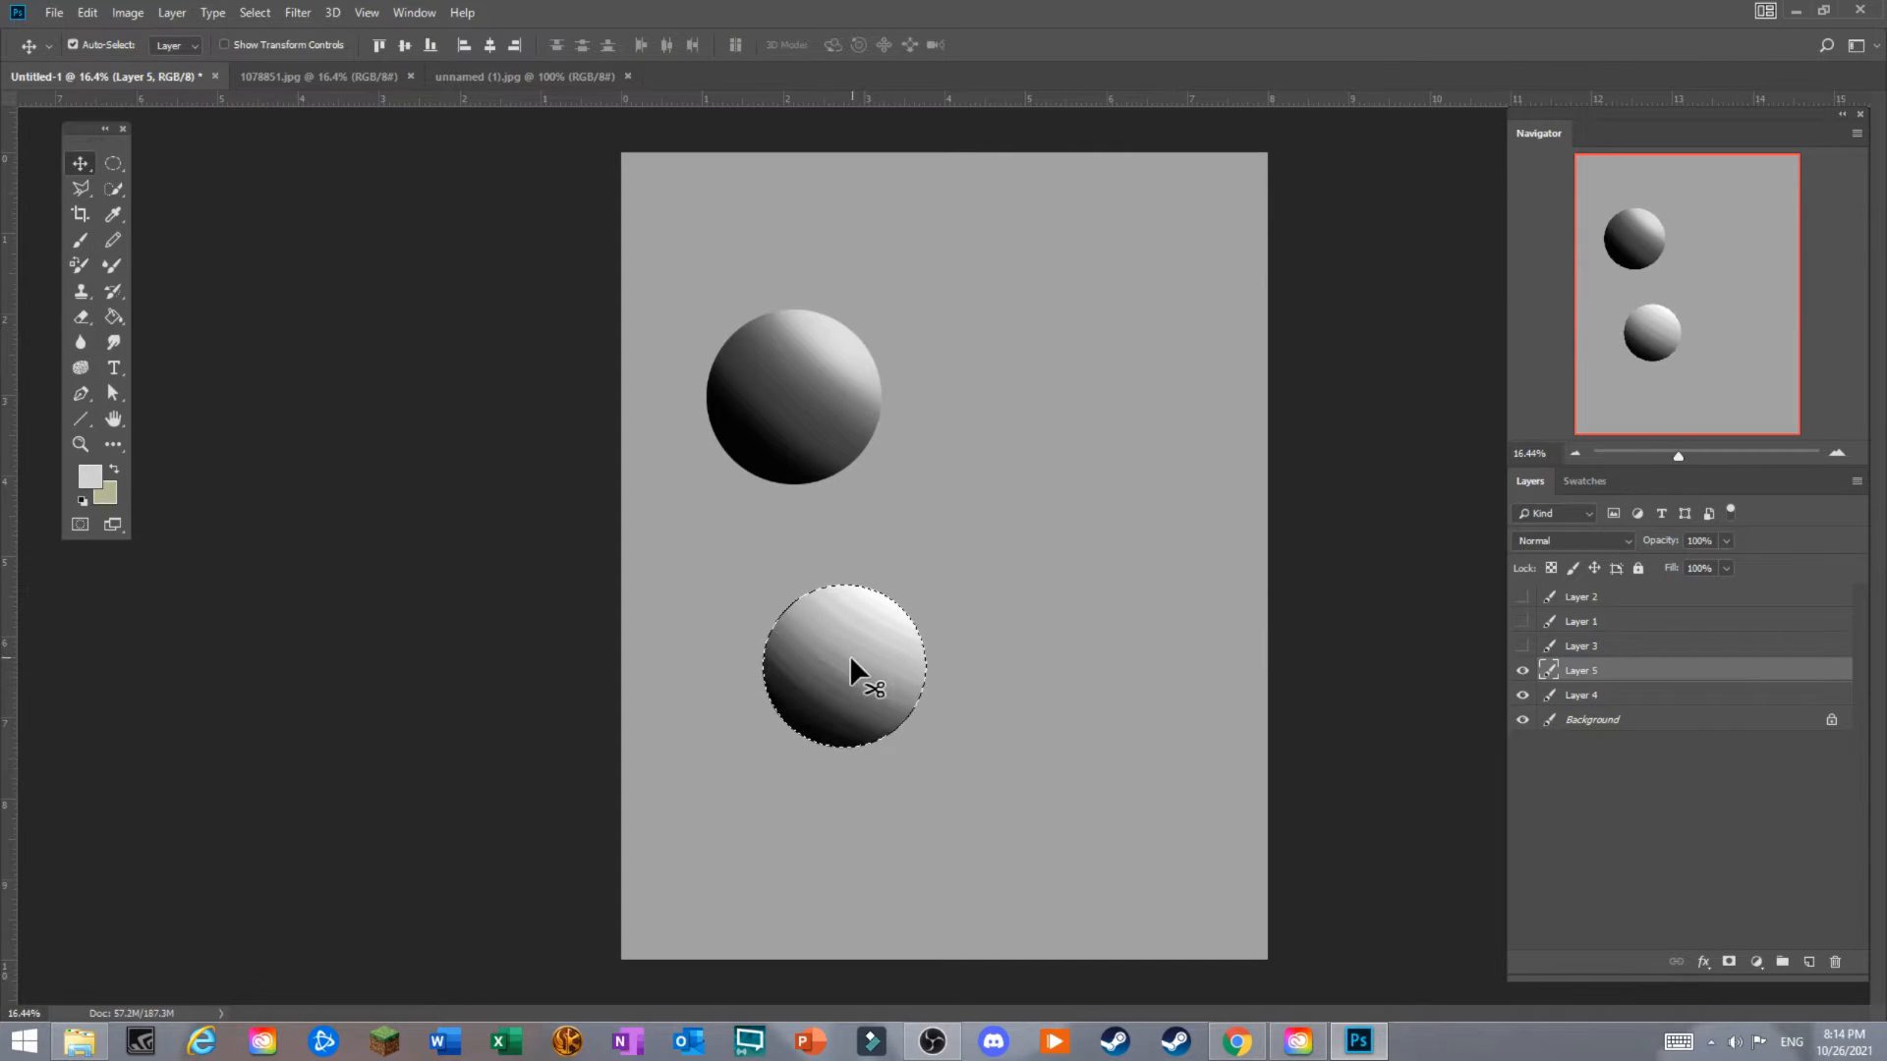
pyautogui.moveTo(849, 655)
pyautogui.mouseDown()
pyautogui.moveTo(1032, 395)
pyautogui.moveTo(1008, 403)
pyautogui.mouseUp()
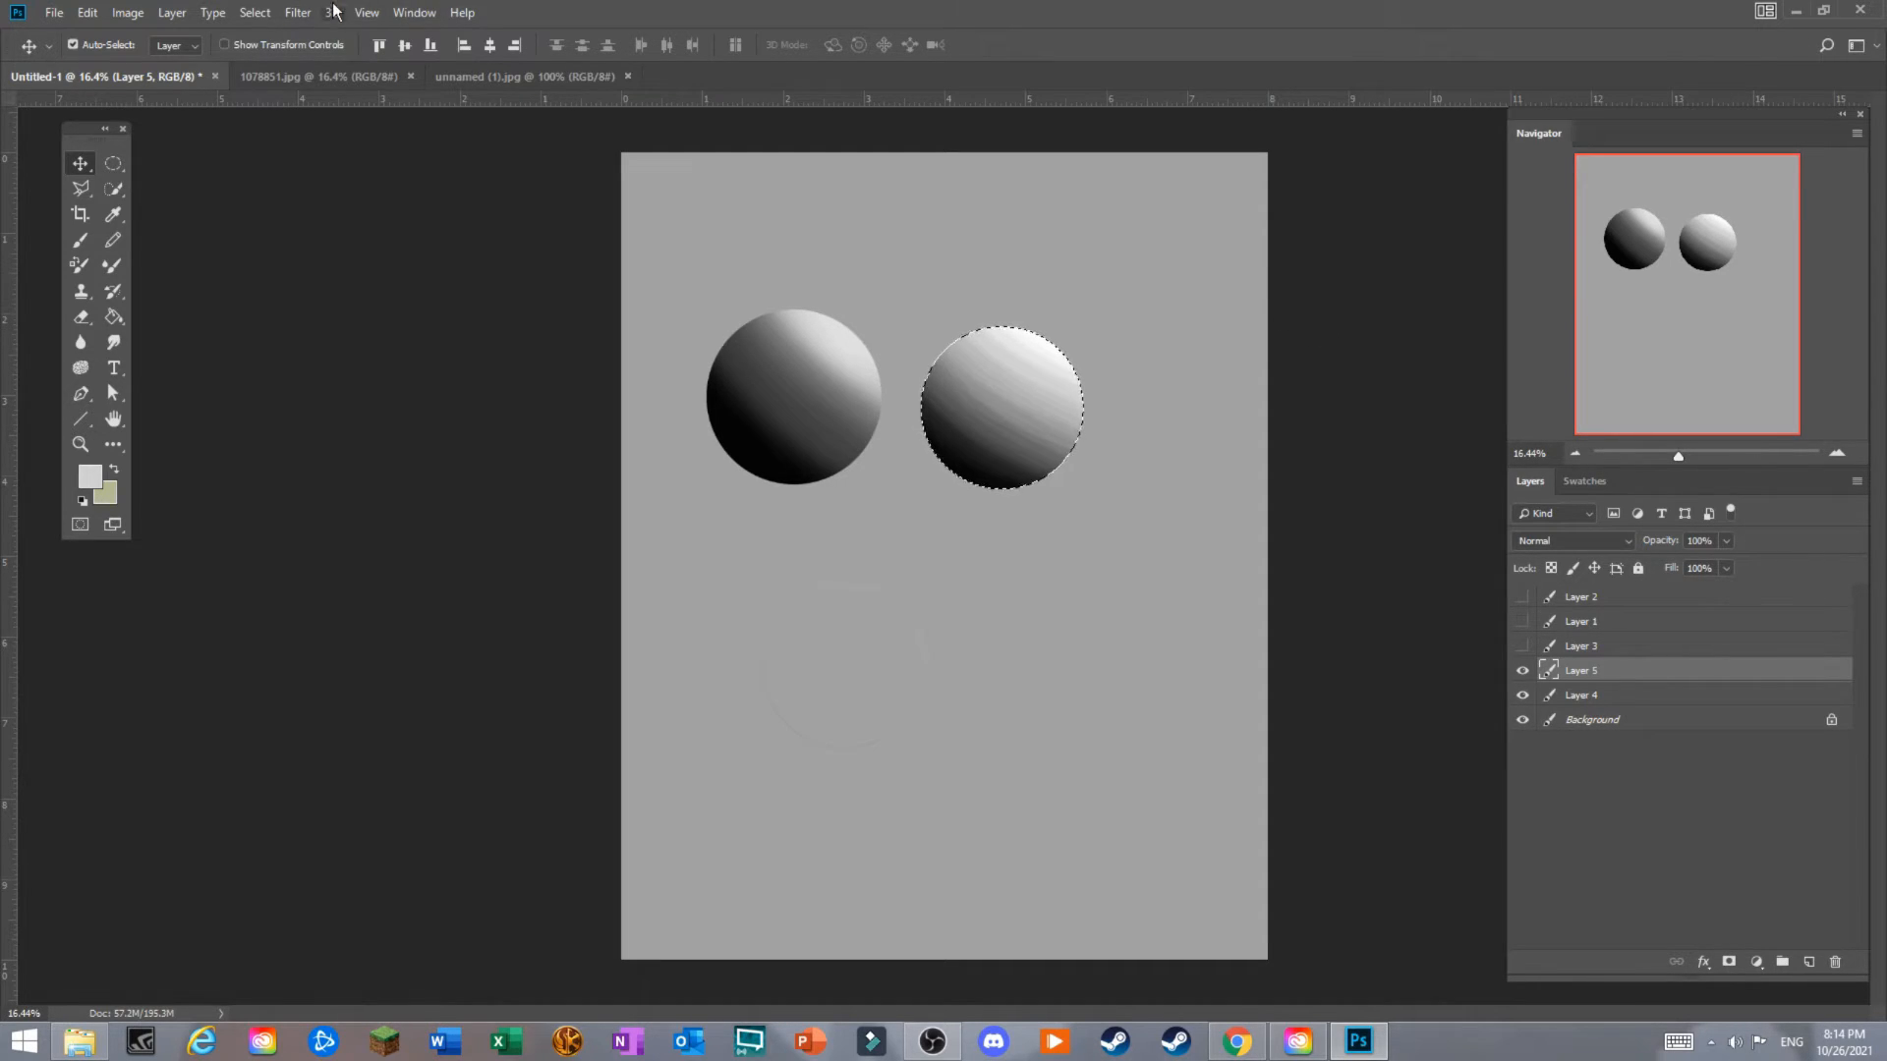
pyautogui.click(259, 13)
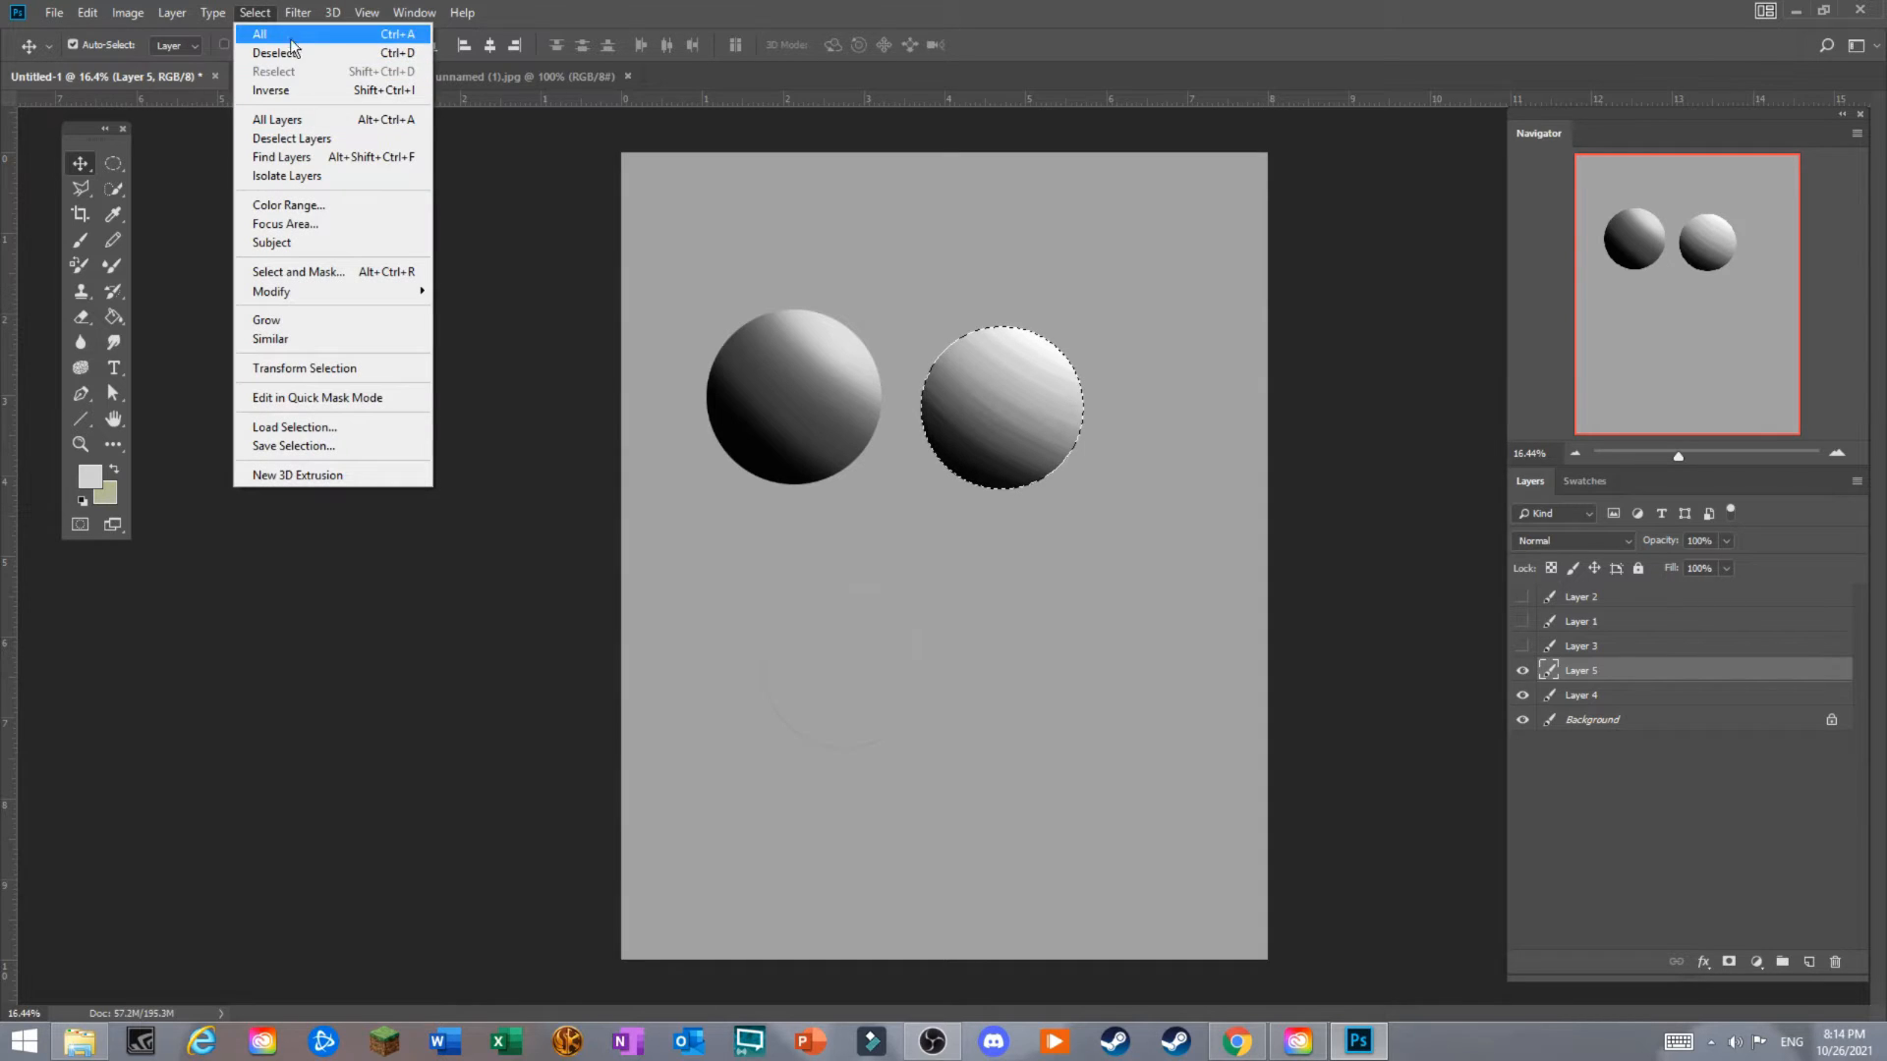
pyautogui.click(290, 52)
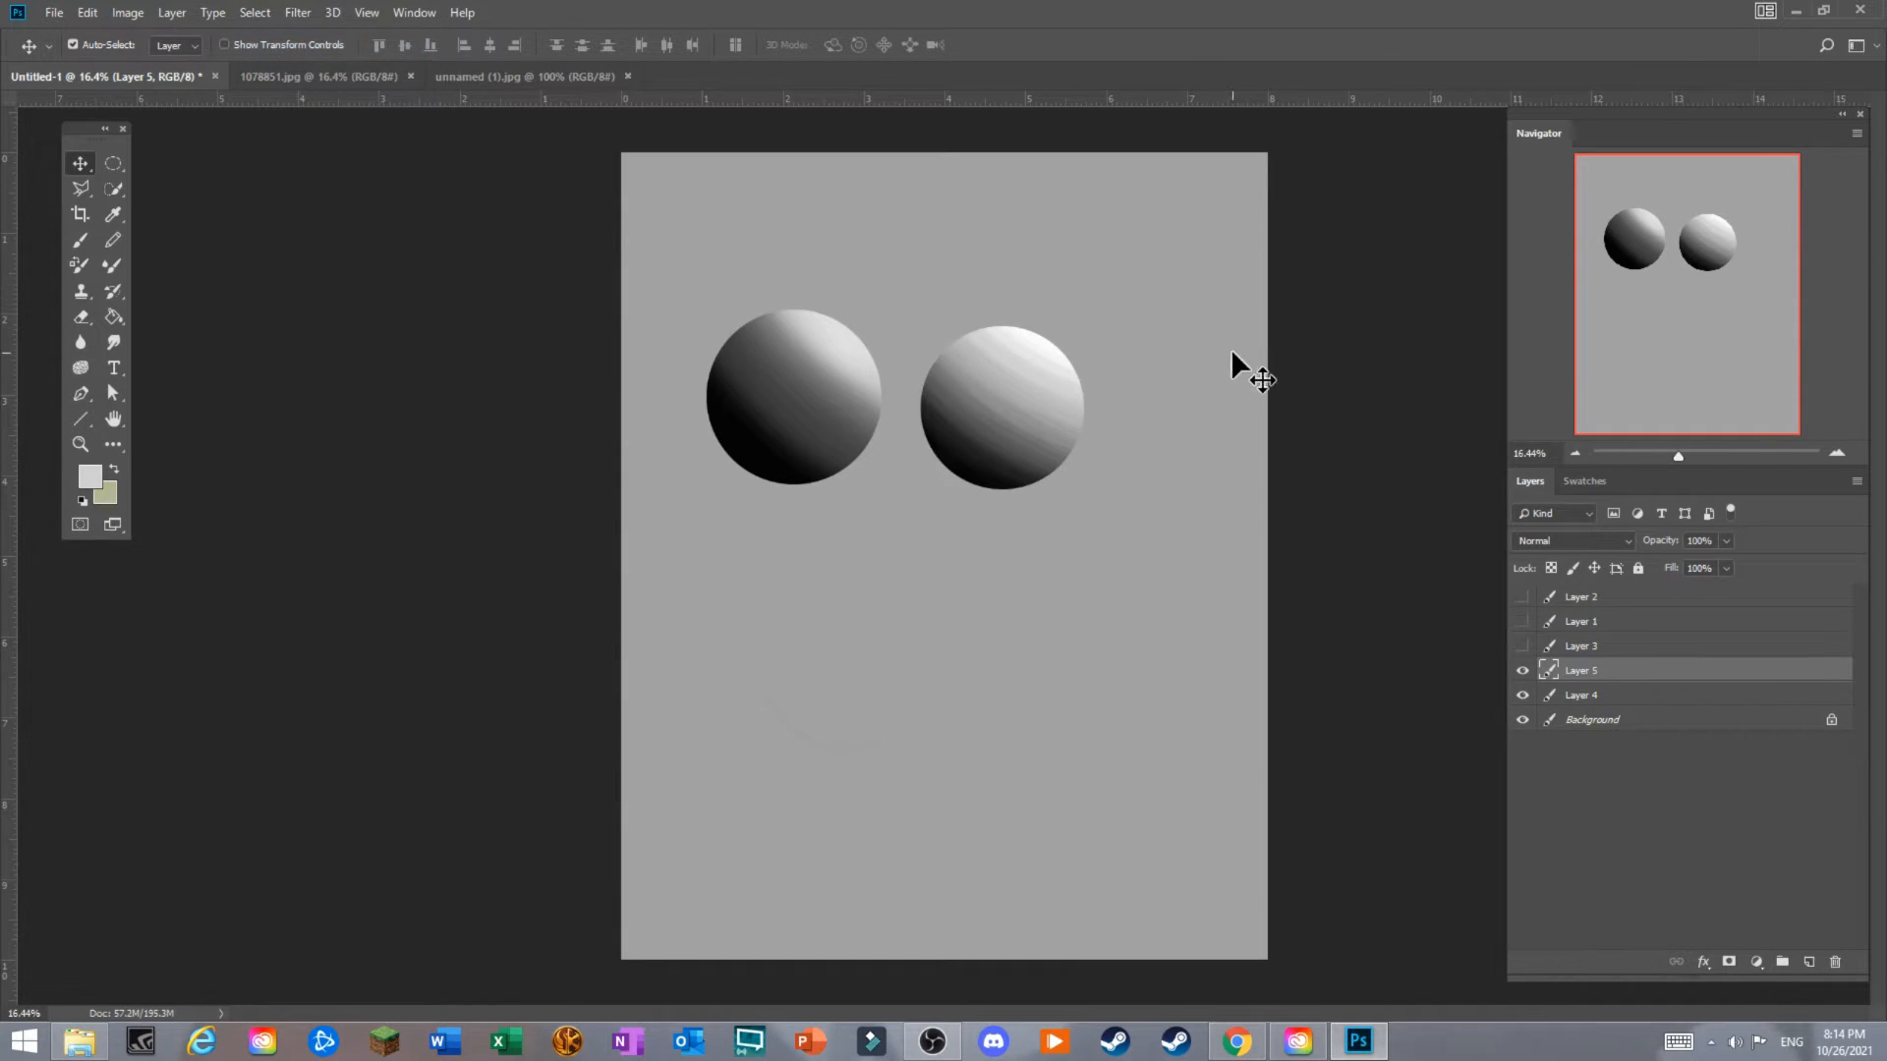
# Shift the pair of spheres together slightly up and to the right on the canvas.
pyautogui.click(81, 445)
pyautogui.moveTo(853, 392); pyautogui.dragTo(893, 379)
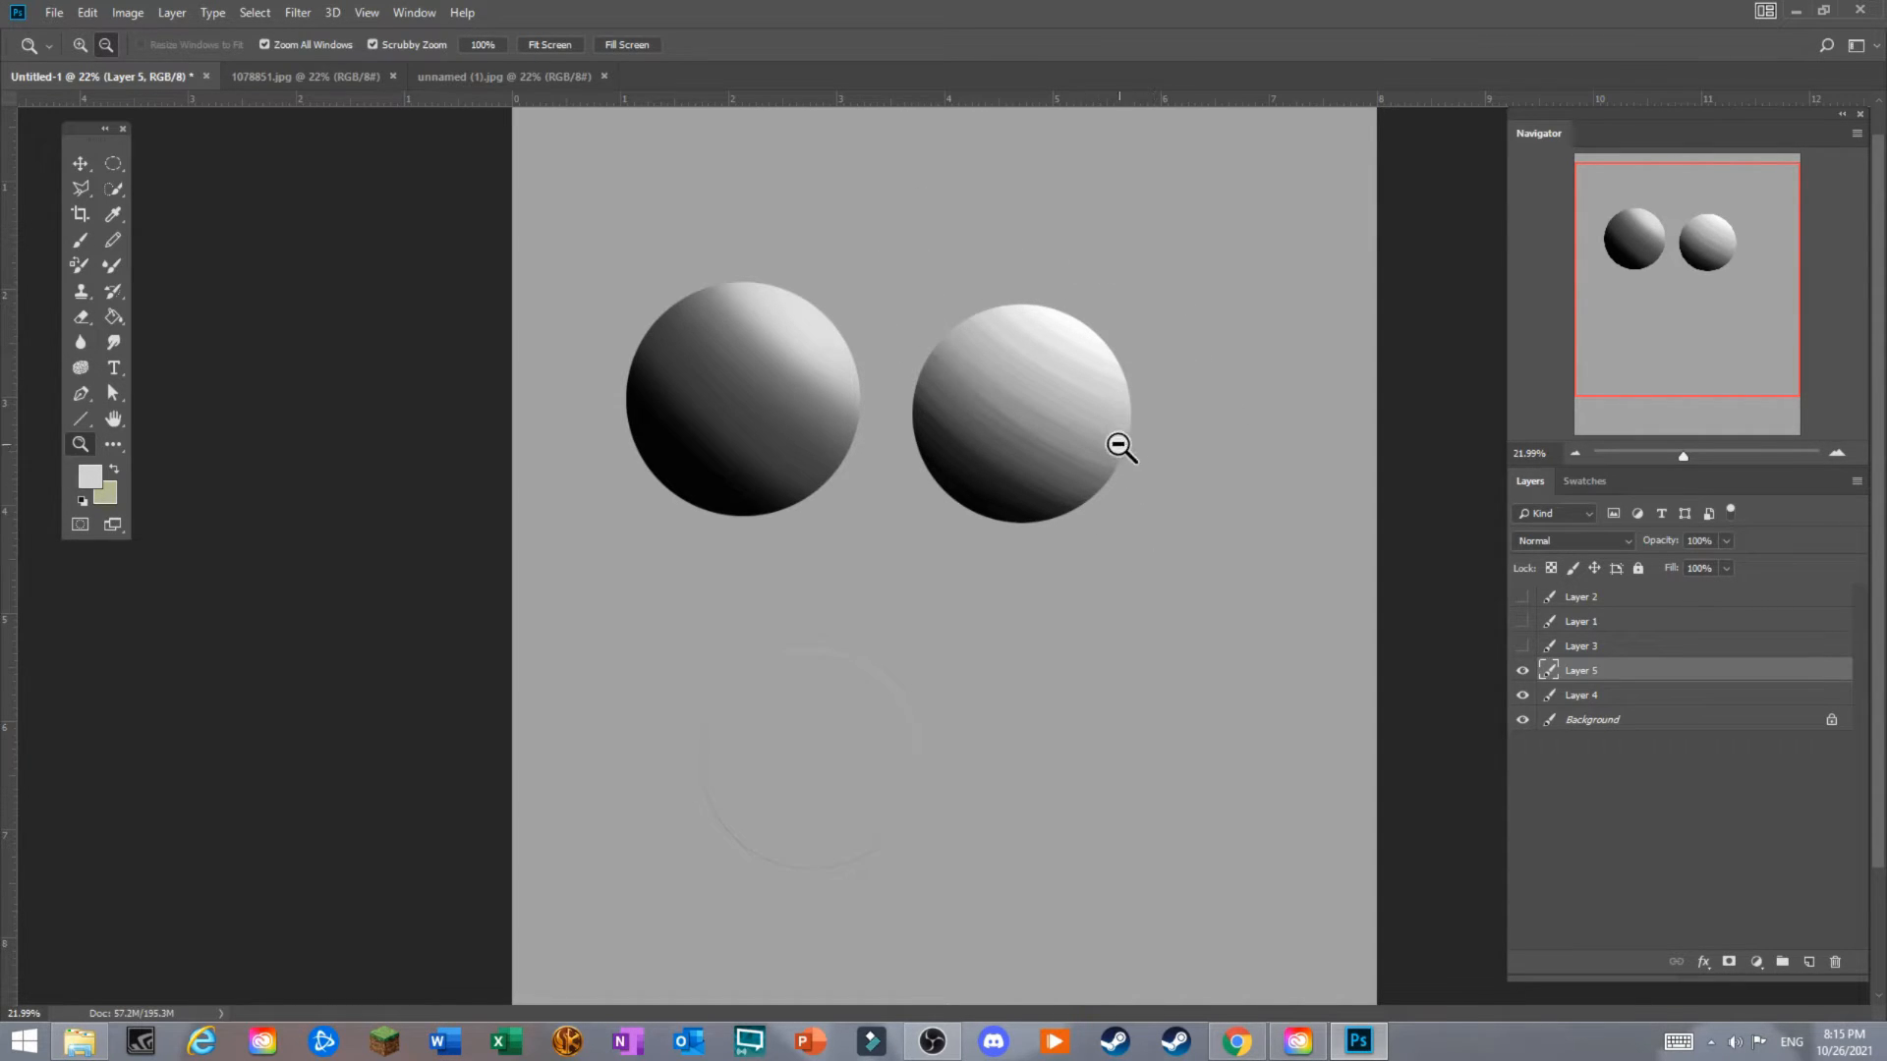
pyautogui.click(1102, 478)
pyautogui.moveTo(1101, 480); pyautogui.dragTo(1093, 473)
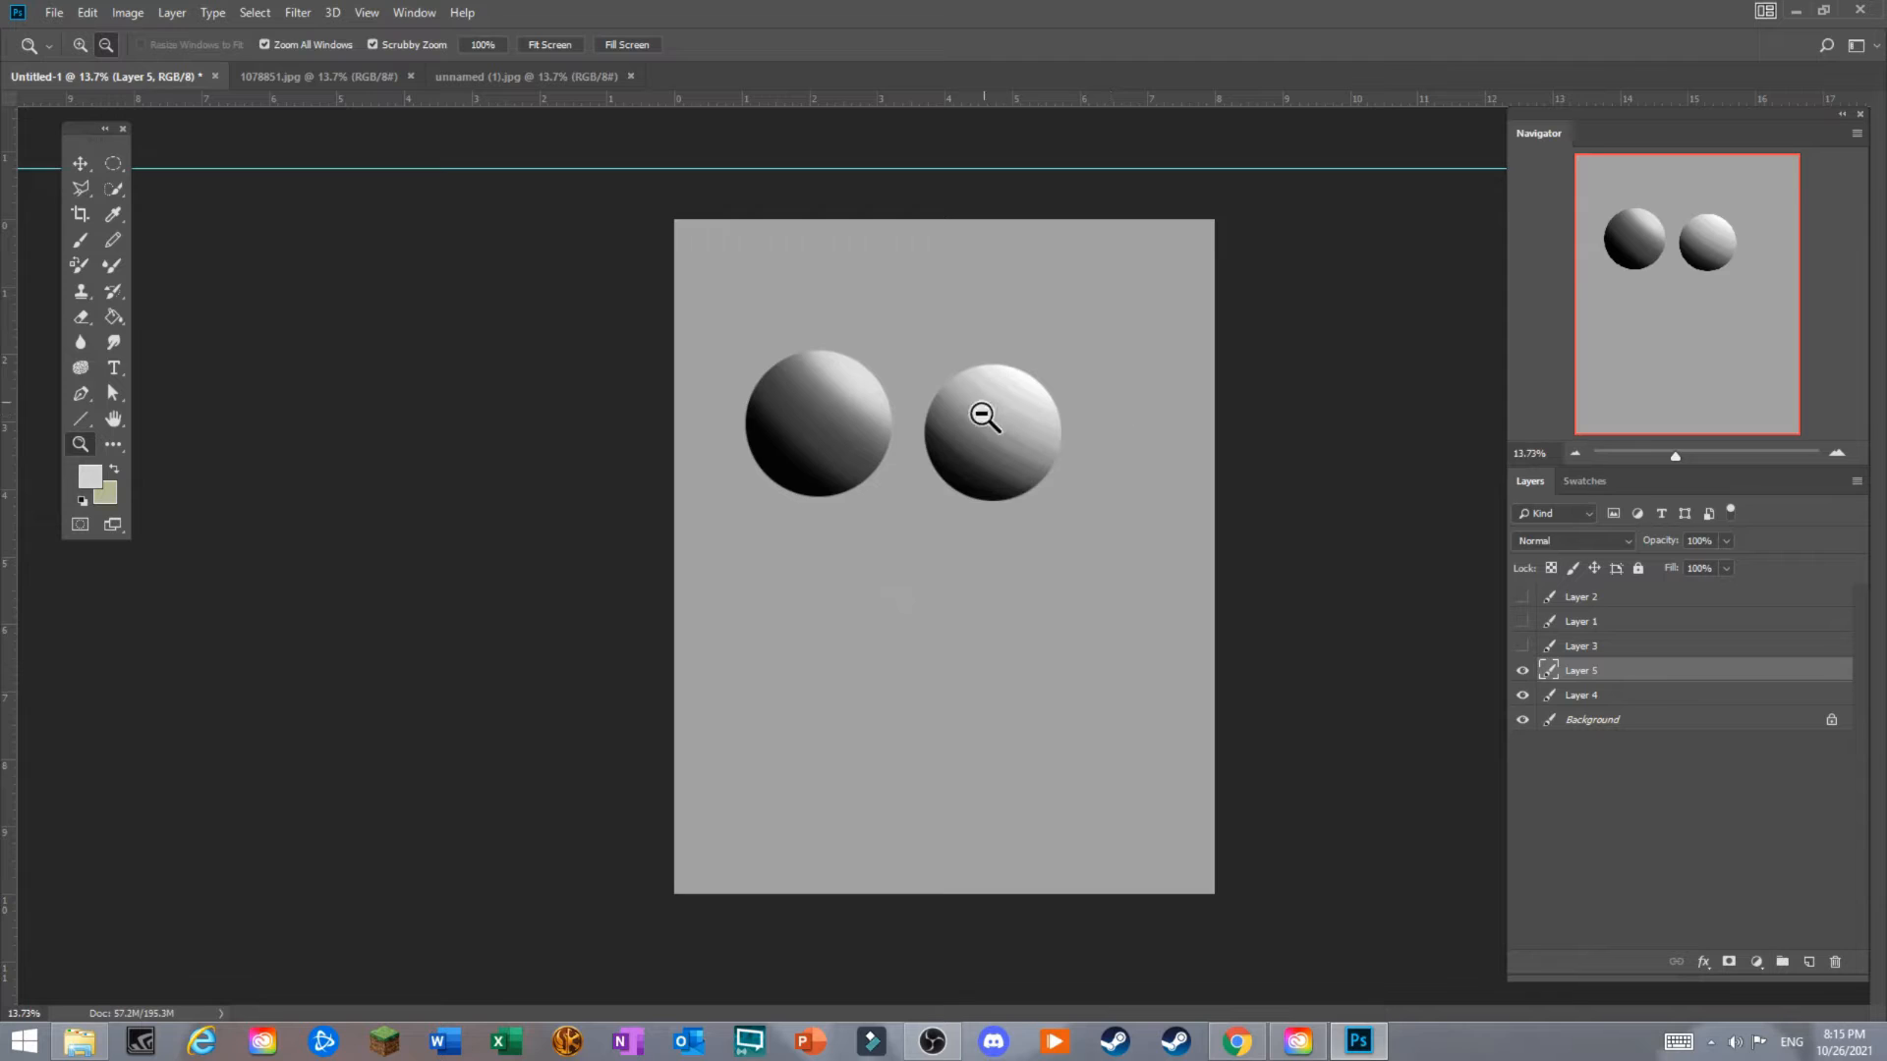
pyautogui.moveTo(981, 409); pyautogui.dragTo(1057, 375)
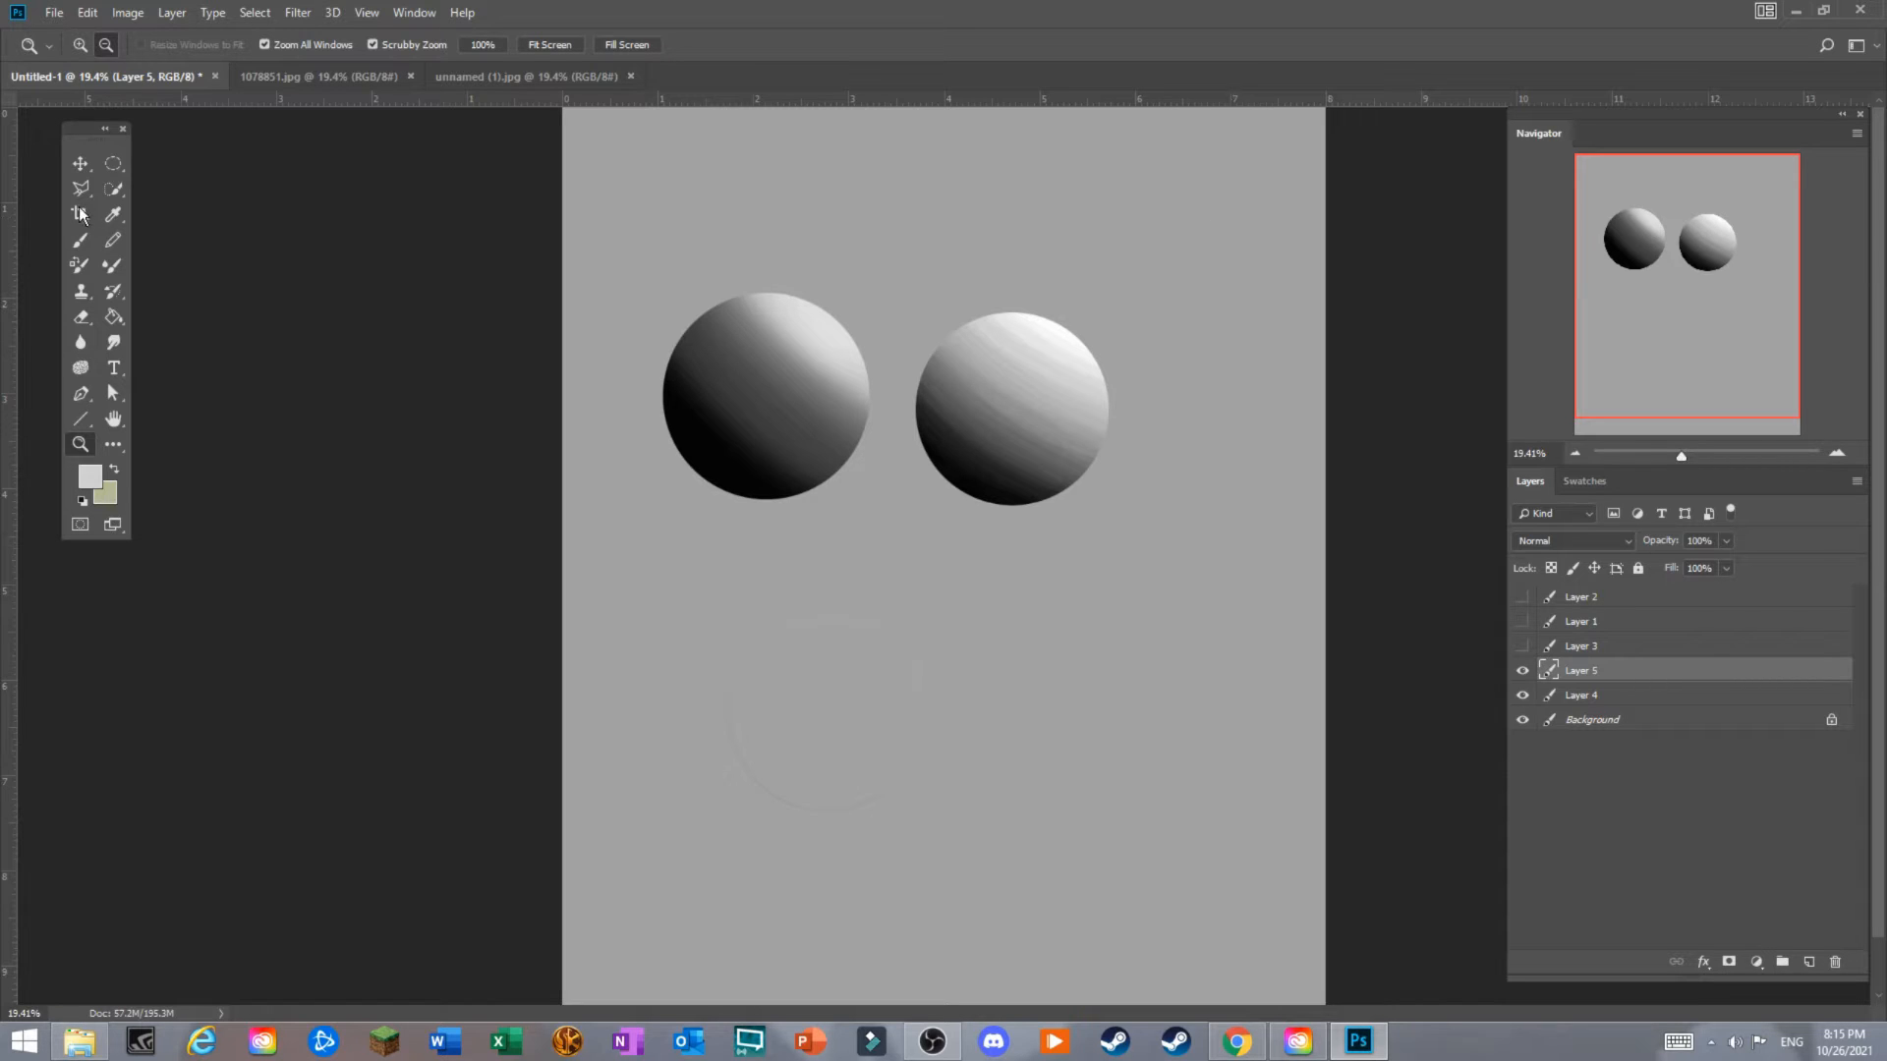
pyautogui.click(81, 163)
pyautogui.moveTo(1026, 407); pyautogui.dragTo(1084, 368)
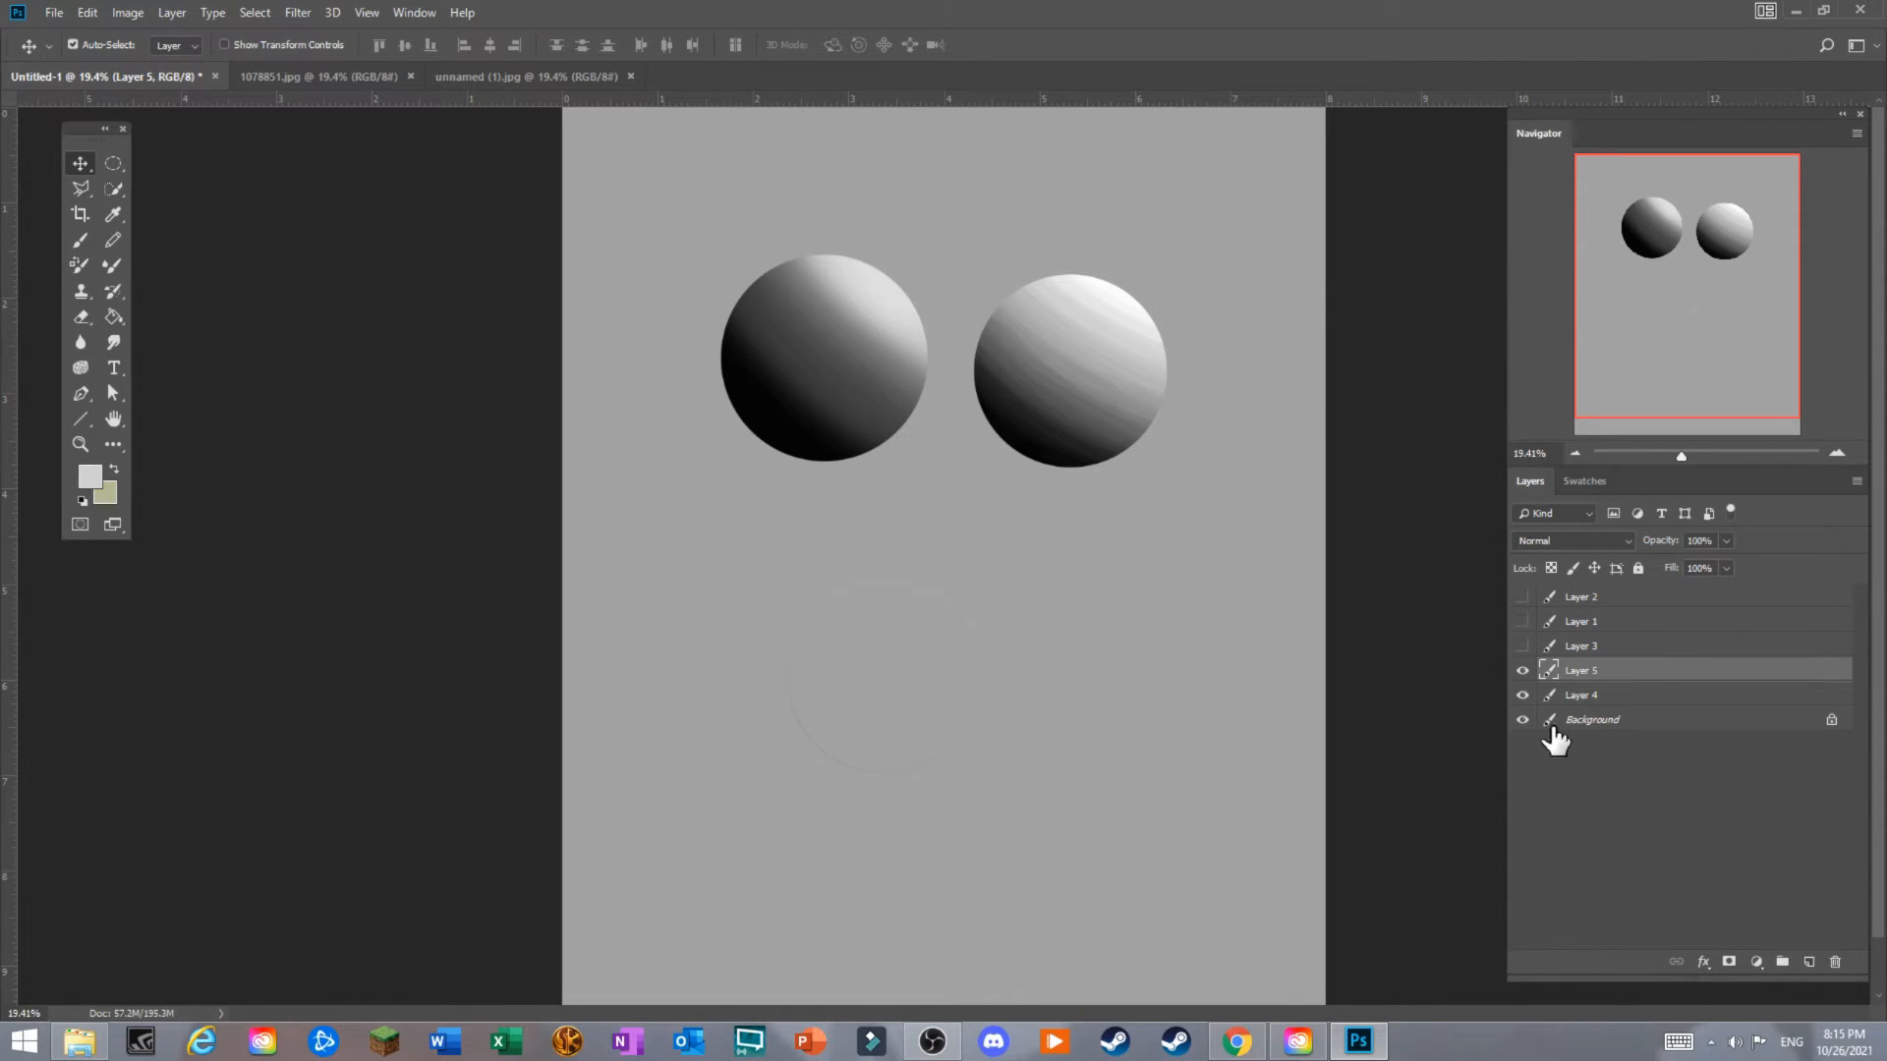
# Hide Layer 5 with the spheres and show the portrait on Layer 3.
pyautogui.click(1522, 670)
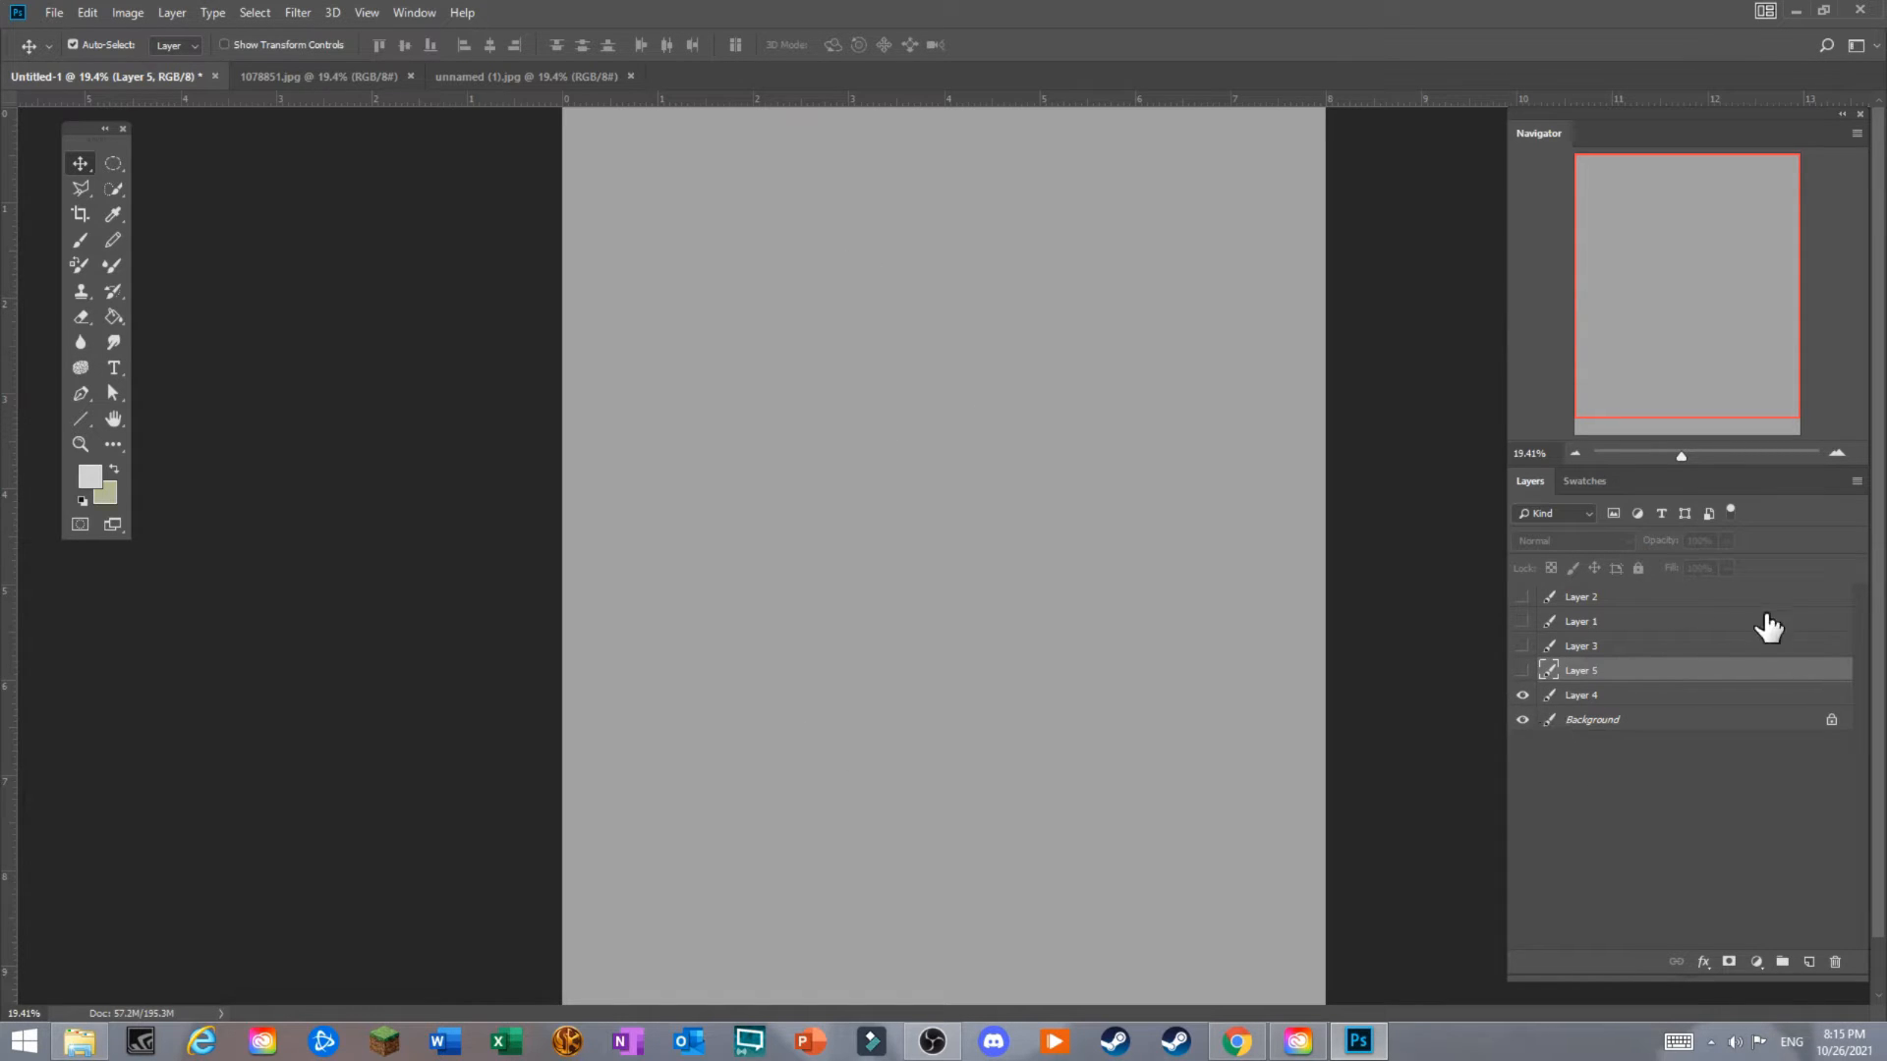
pyautogui.click(81, 444)
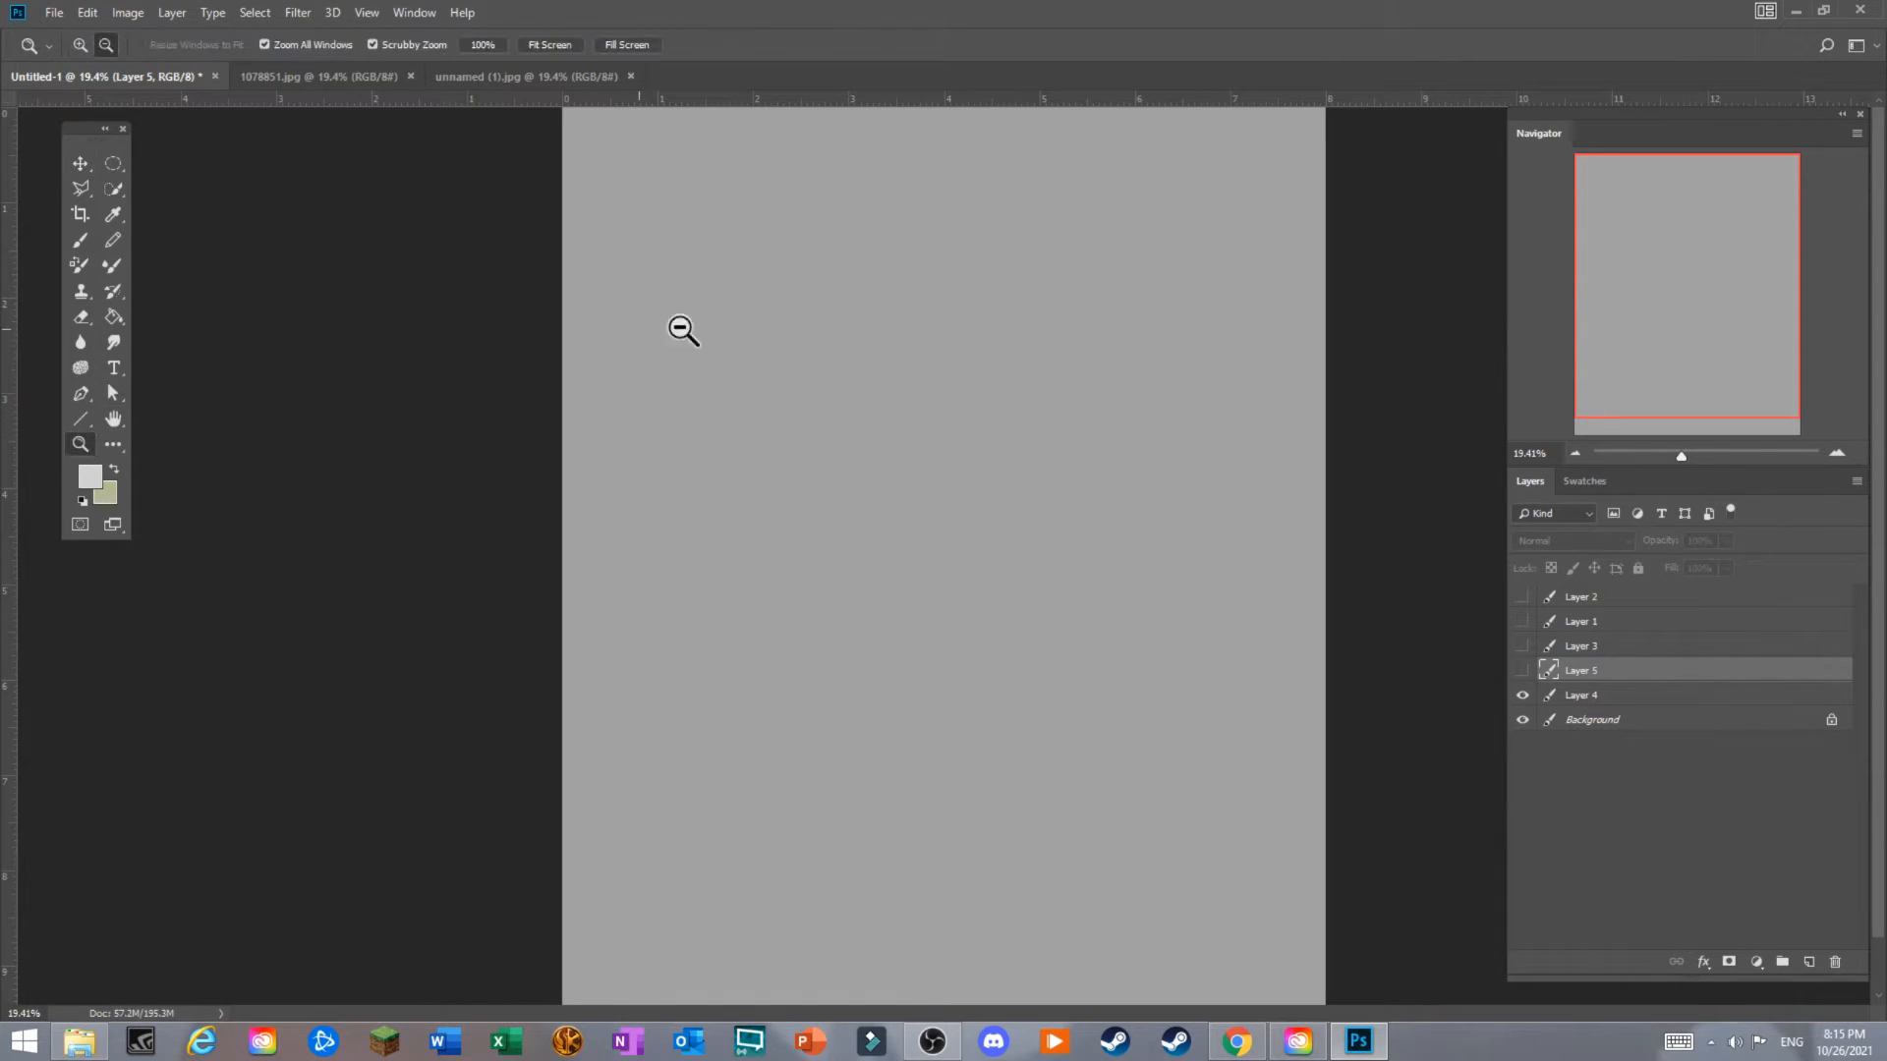
pyautogui.moveTo(1140, 420); pyautogui.dragTo(1087, 501)
pyautogui.click(1522, 646)
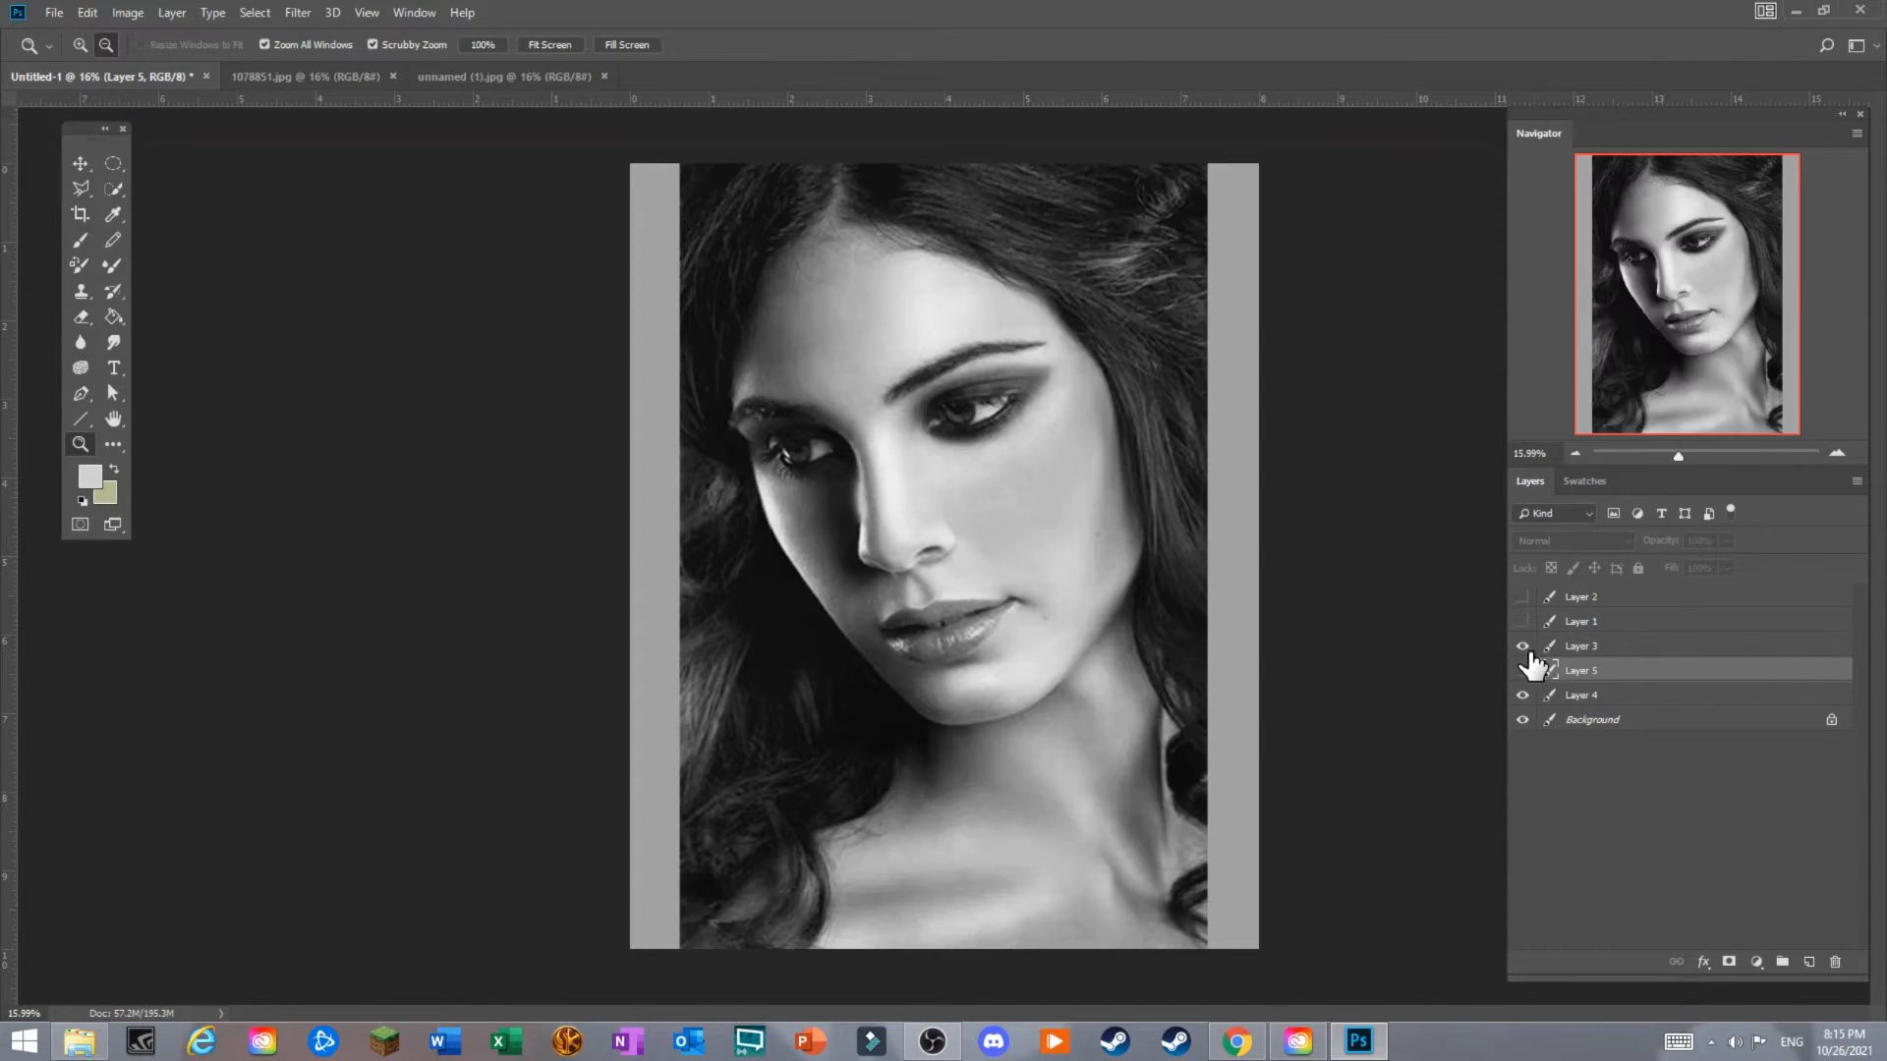
# Remove the horizontal guide above the canvas.
pyautogui.moveTo(1033, 474); pyautogui.dragTo(1015, 498)
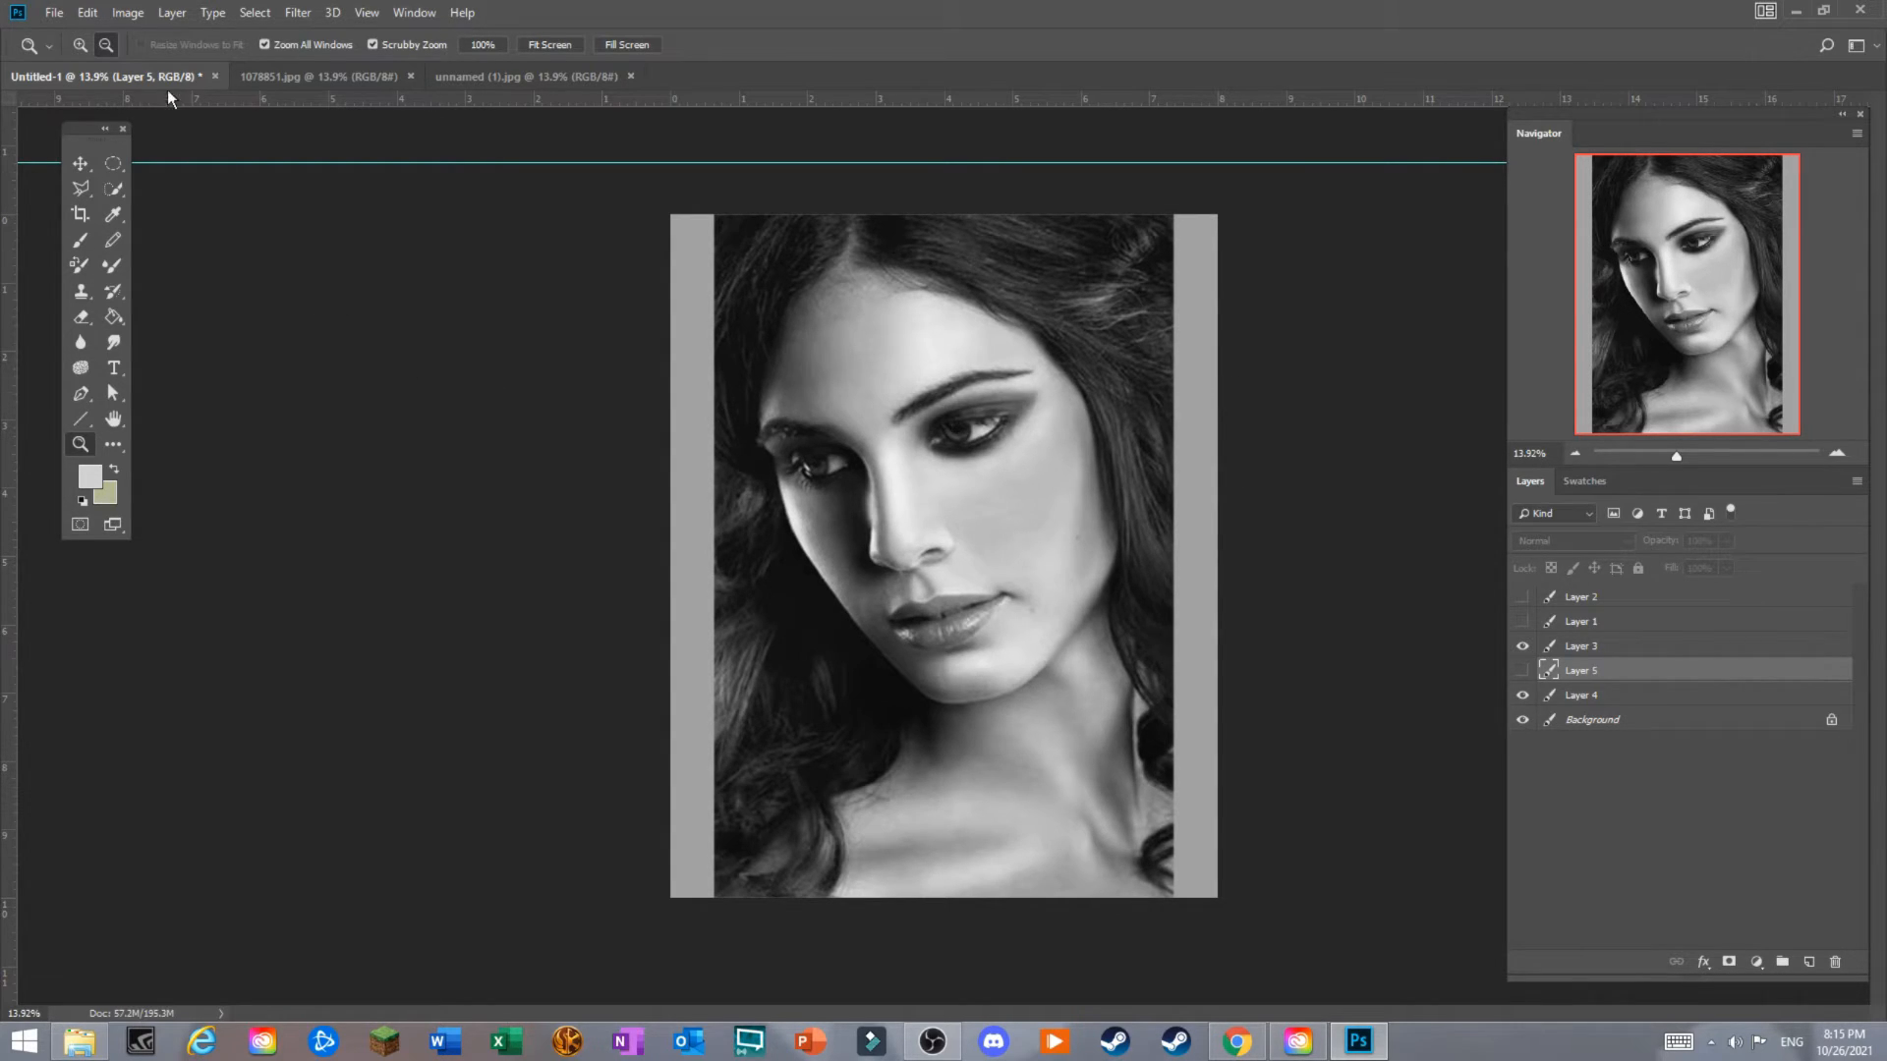
pyautogui.click(88, 164)
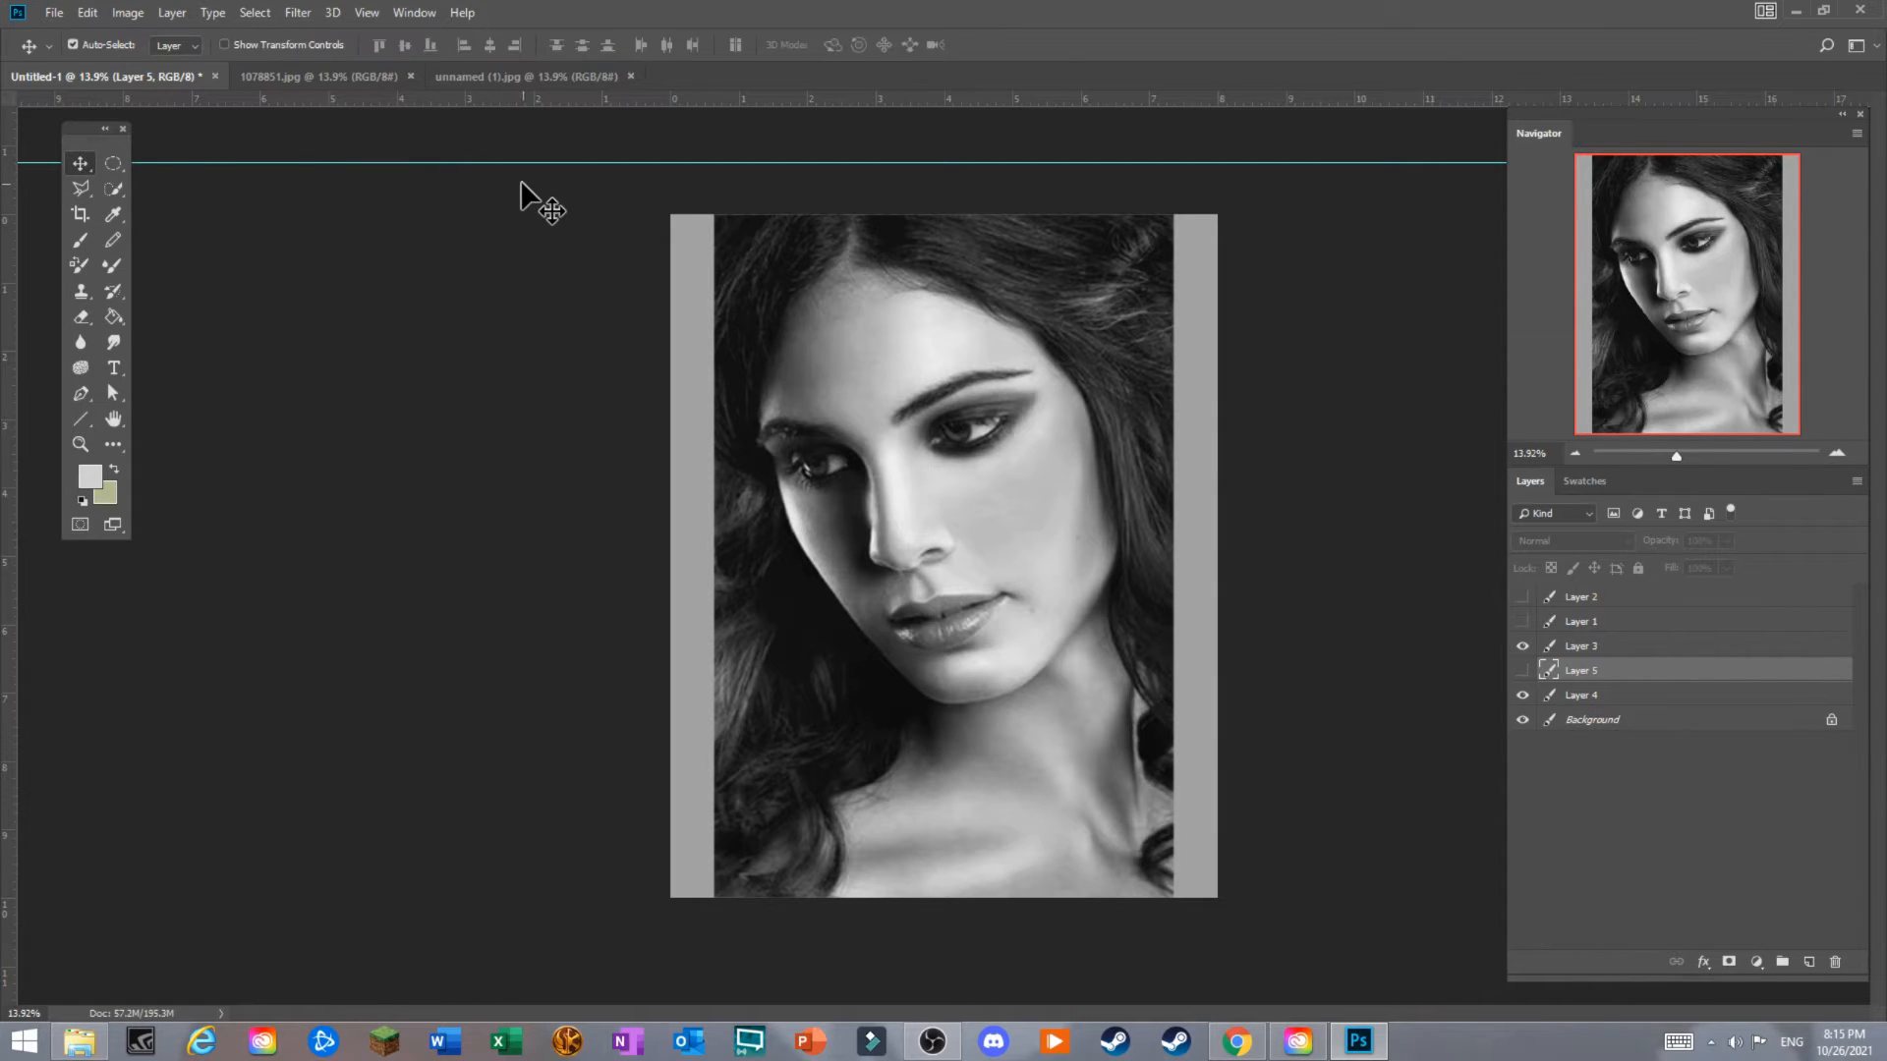
pyautogui.moveTo(531, 162); pyautogui.dragTo(556, 82)
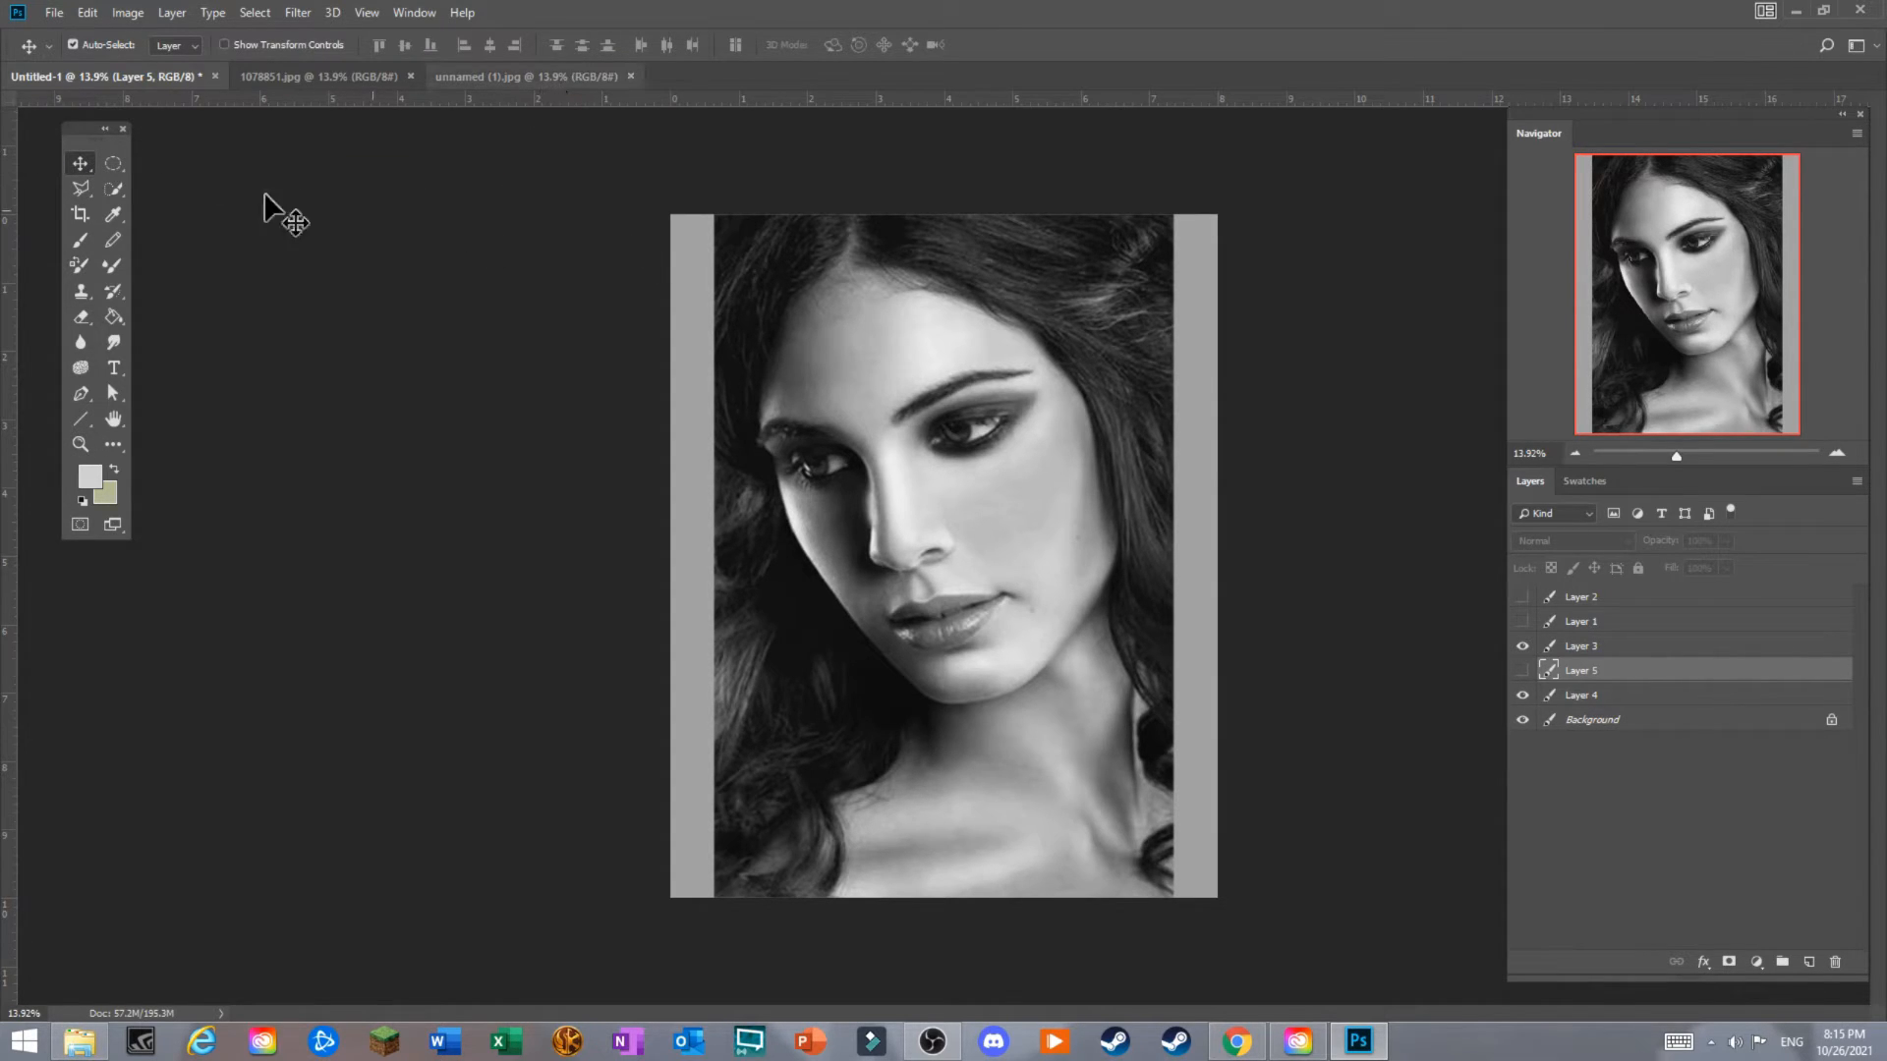
# Outline the temple and outer end of the shadow-side eyebrow on the Layer 3 portrait with the freehand Lasso.
pyautogui.click(114, 163)
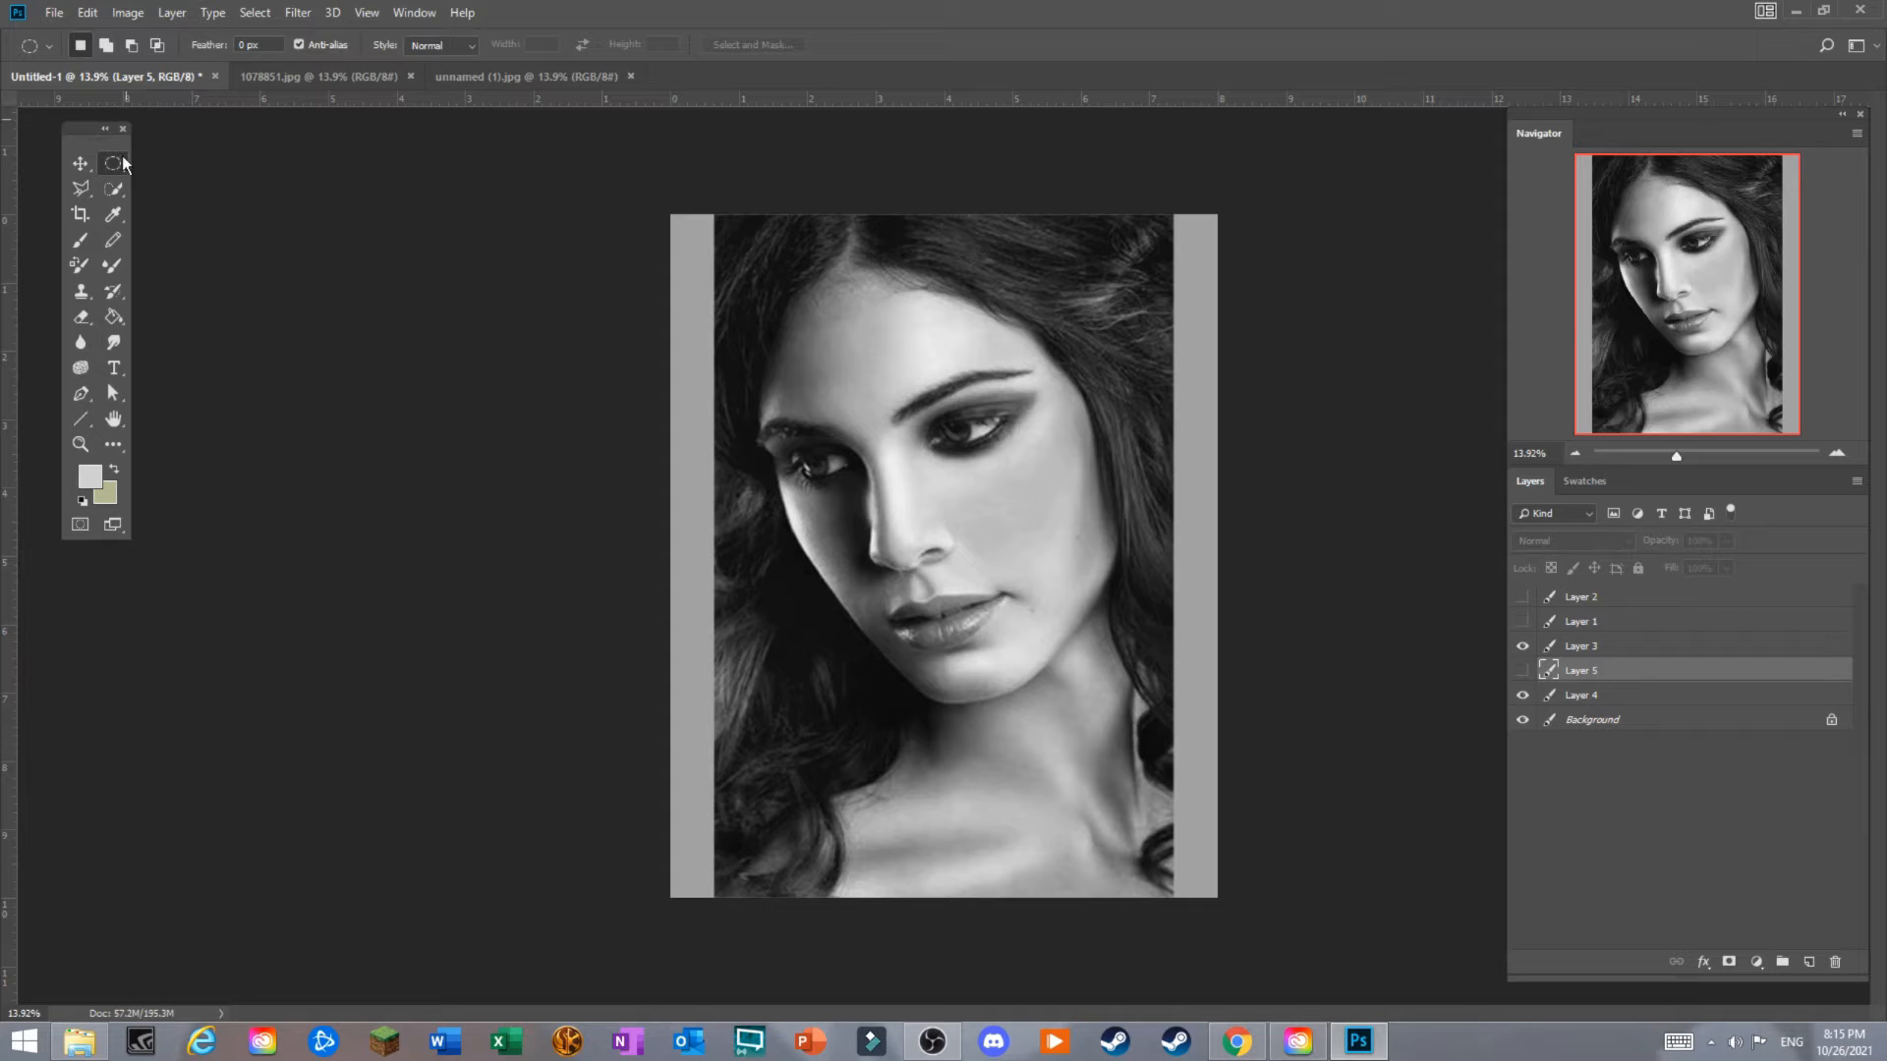
pyautogui.click(84, 191)
pyautogui.click(192, 182)
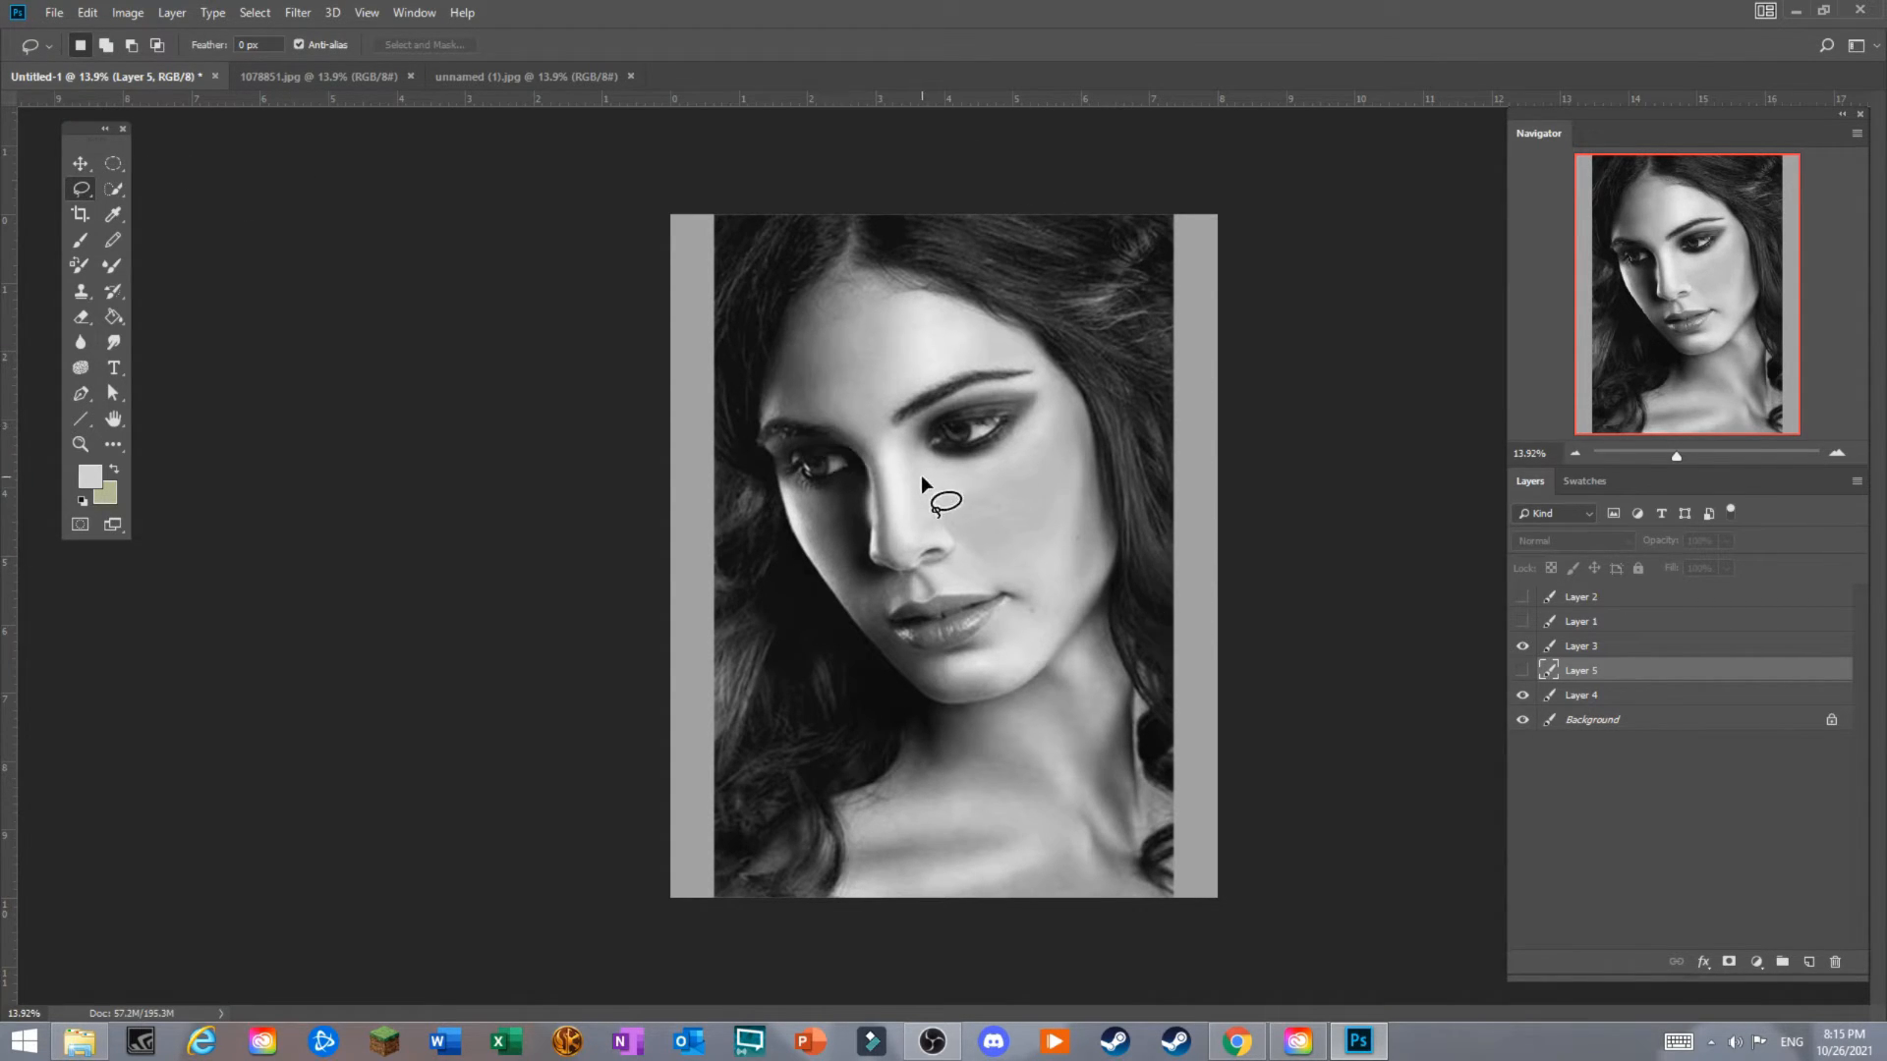
pyautogui.moveTo(769, 369); pyautogui.dragTo(762, 442)
pyautogui.moveTo(775, 376); pyautogui.dragTo(779, 372)
# Lasso the shadowed cheek on the Layer 3 portrait, from below the eye down toward the mouth.
pyautogui.press('z')
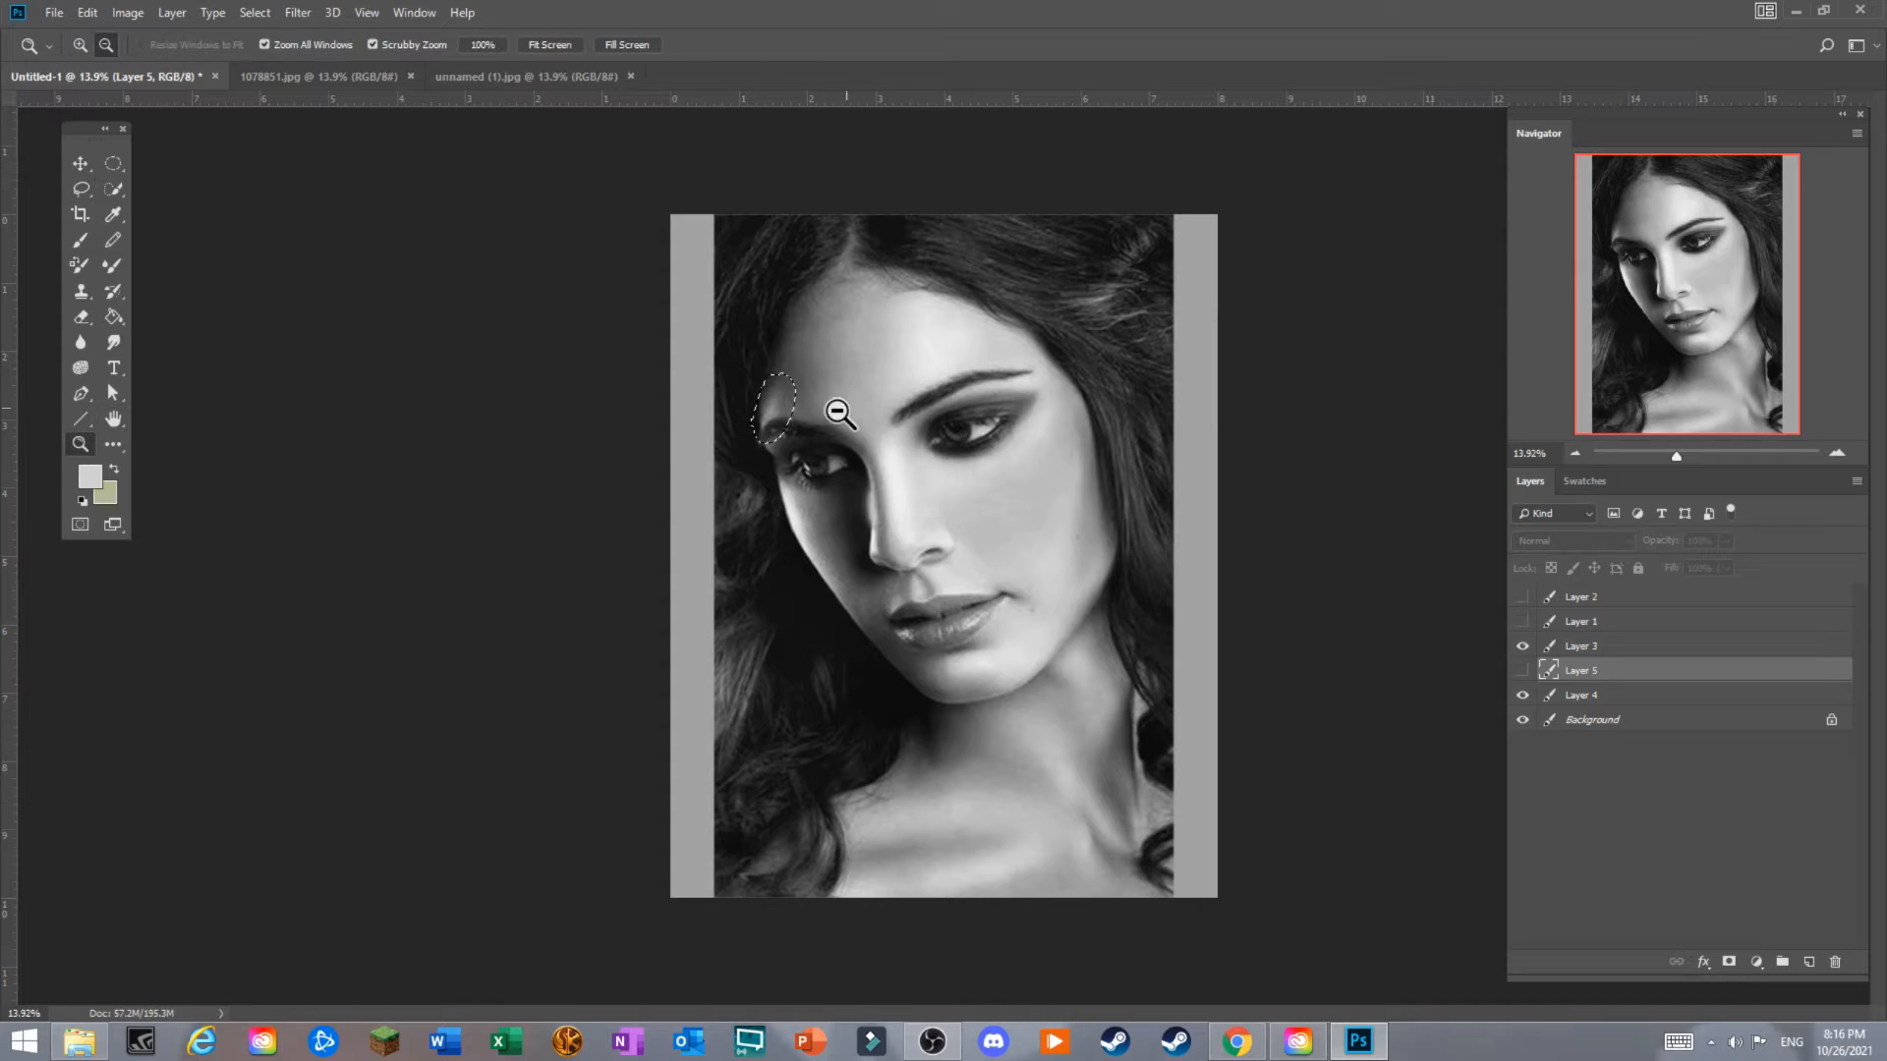
pyautogui.click(846, 409)
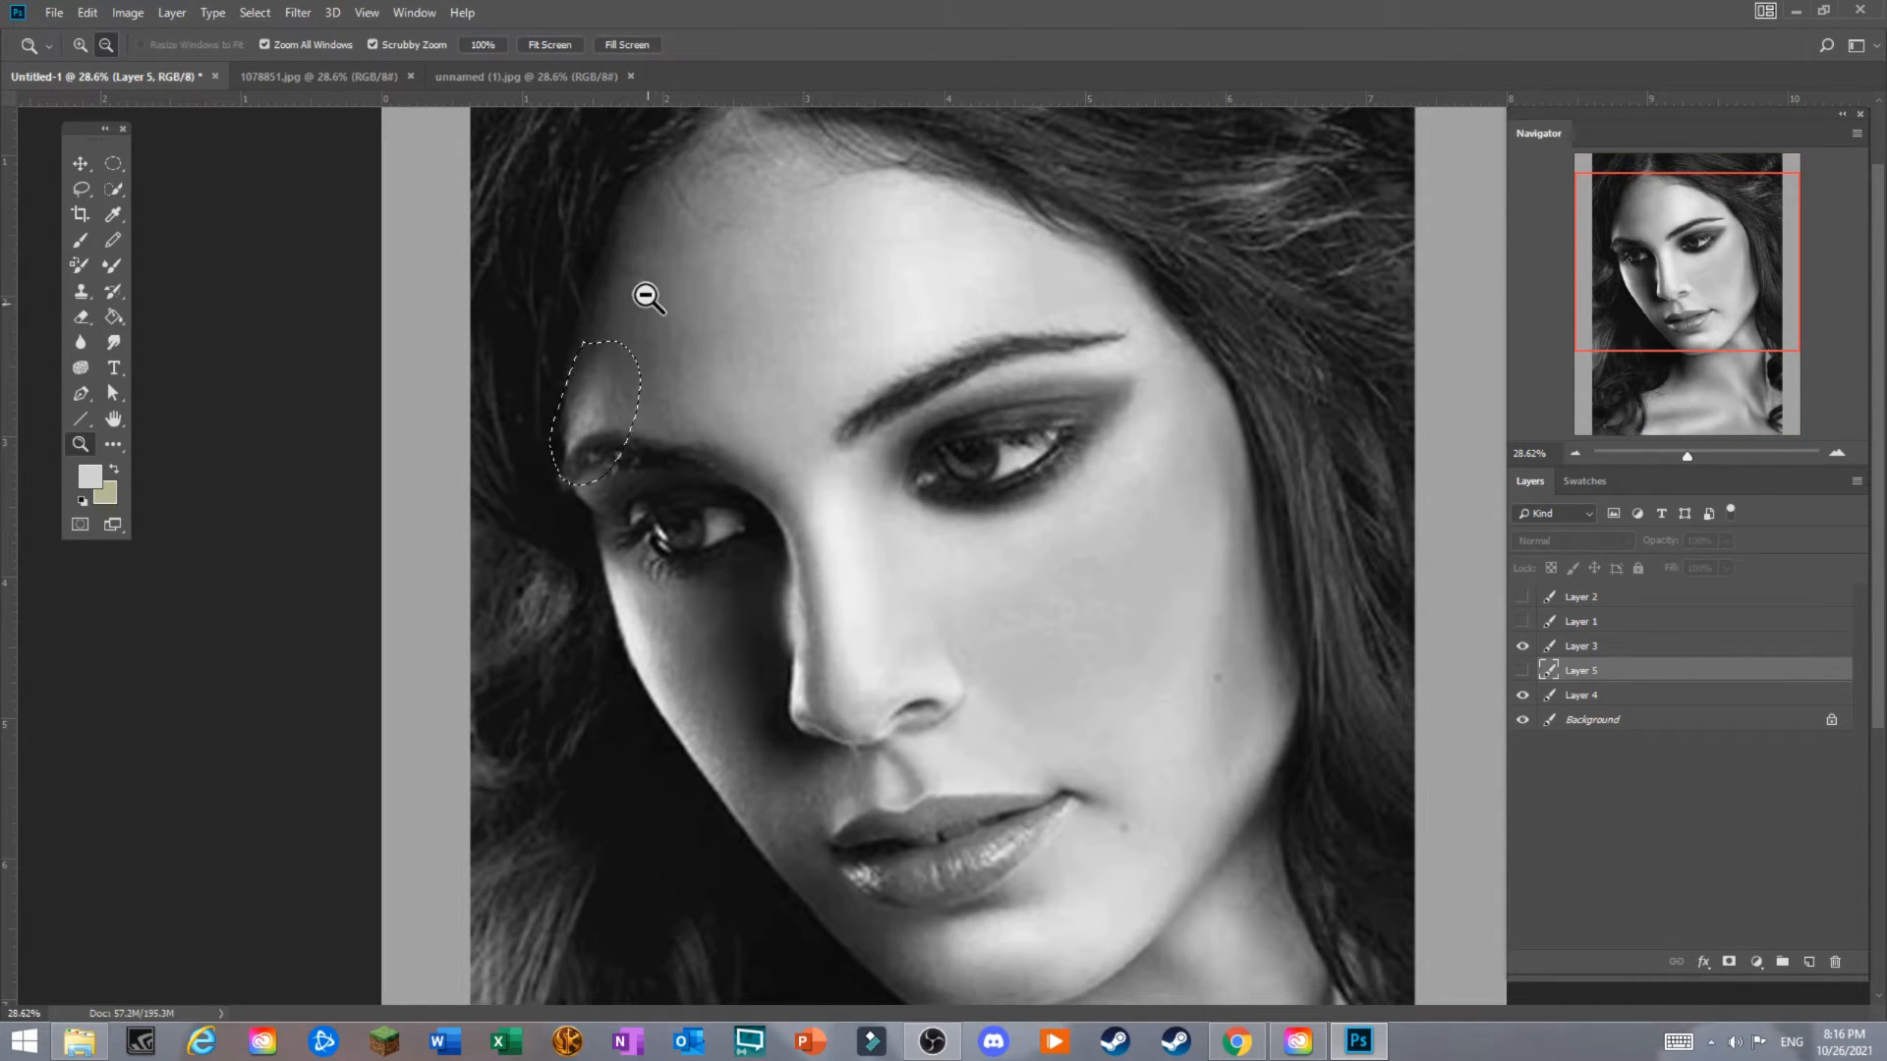
pyautogui.click(83, 186)
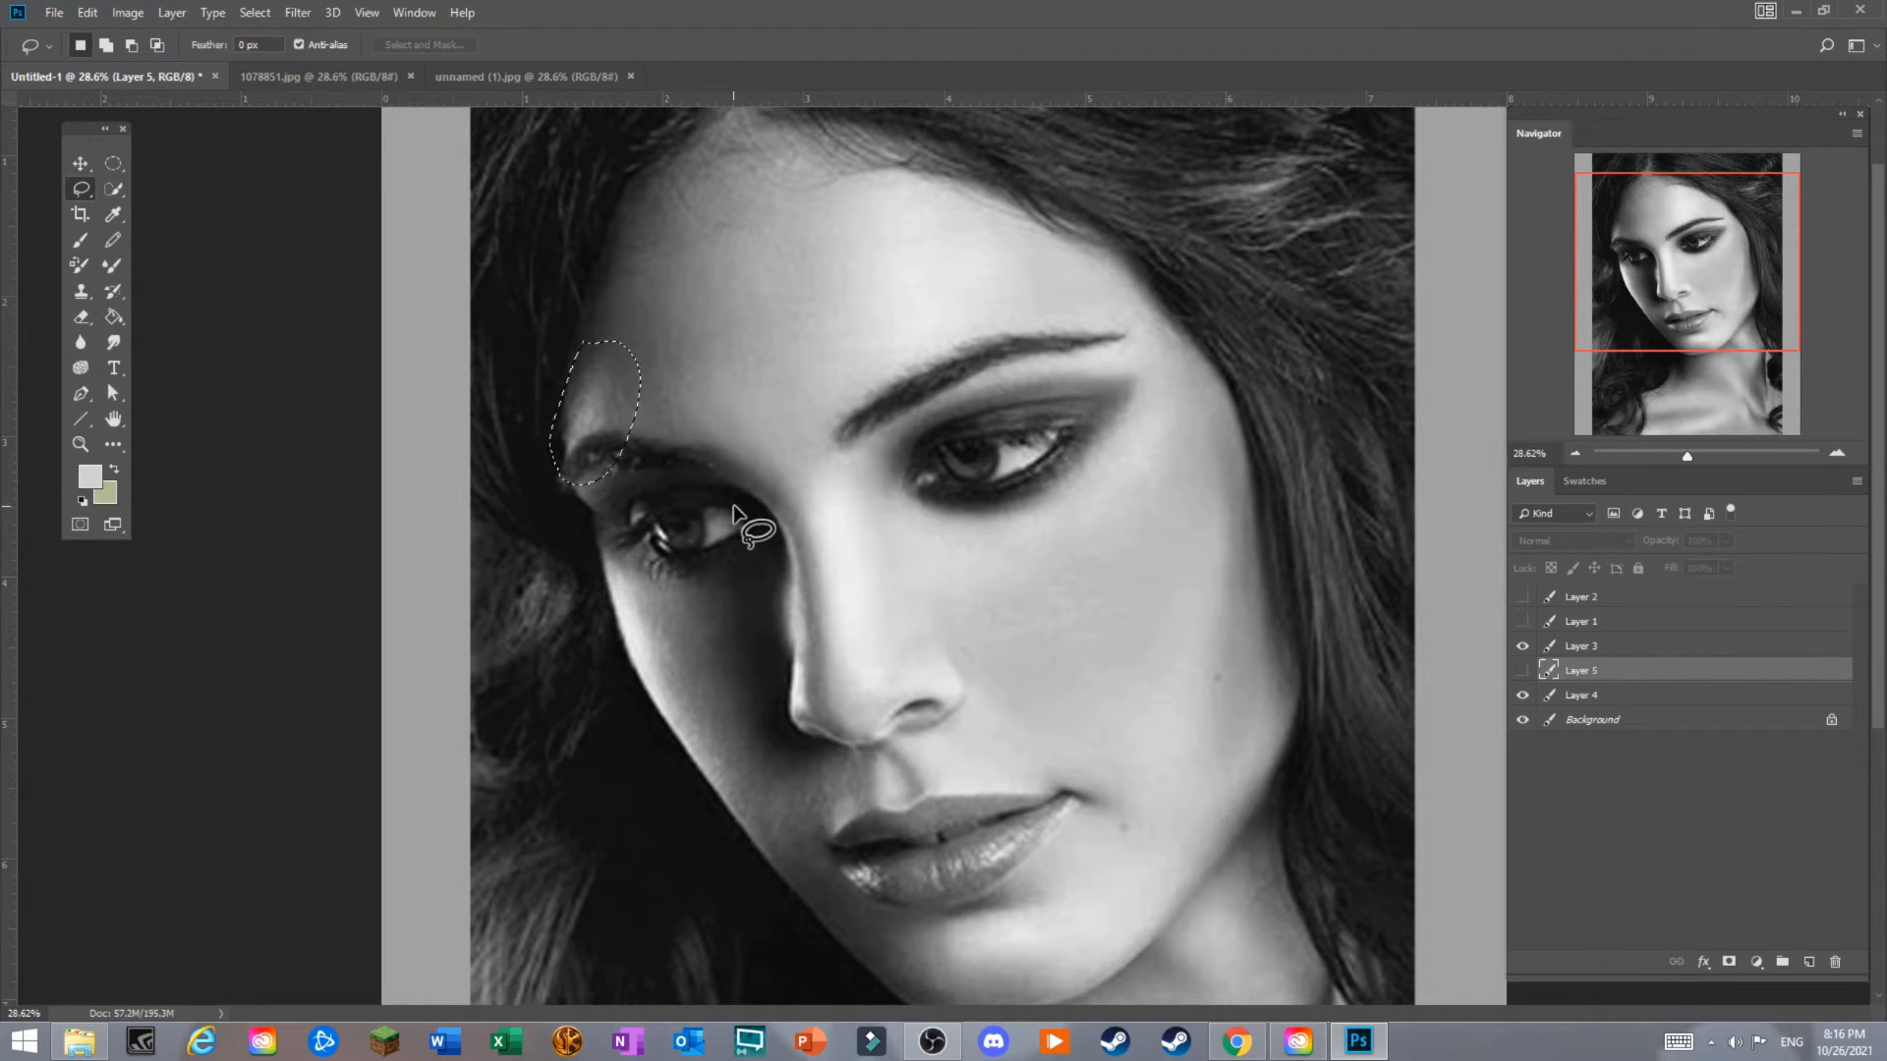
pyautogui.moveTo(735, 486)
pyautogui.mouseDown()
pyautogui.moveTo(719, 727)
pyautogui.moveTo(741, 797)
pyautogui.moveTo(788, 811)
pyautogui.moveTo(810, 786)
pyautogui.moveTo(784, 641)
pyautogui.mouseUp()
pyautogui.moveTo(767, 521); pyautogui.dragTo(739, 487)
pyautogui.moveTo(643, 544)
pyautogui.mouseDown()
pyautogui.moveTo(666, 789)
pyautogui.moveTo(757, 782)
pyautogui.moveTo(629, 546)
pyautogui.mouseUp()
# Clear the cheek selection and switch the visible portrait from Layer 3 to Layer 1.
pyautogui.click(83, 444)
pyautogui.moveTo(1164, 451); pyautogui.dragTo(1094, 529)
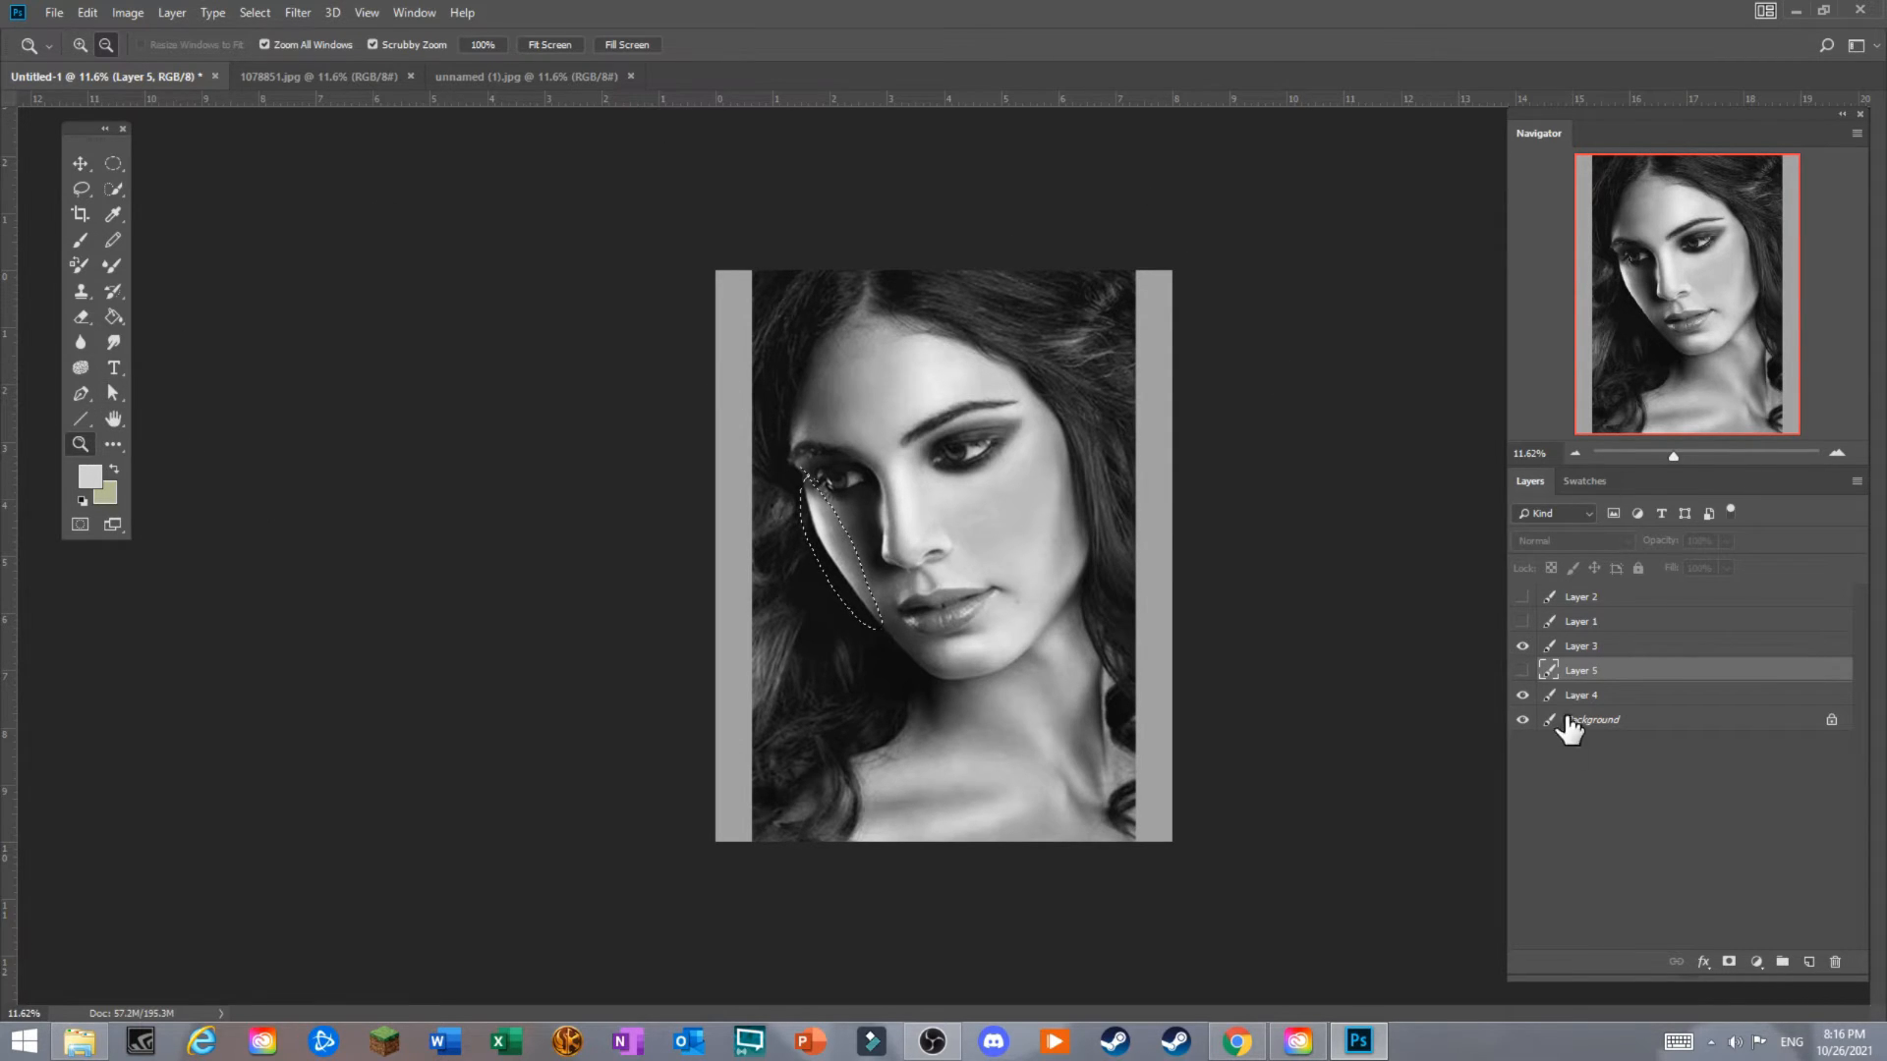
pyautogui.click(1522, 646)
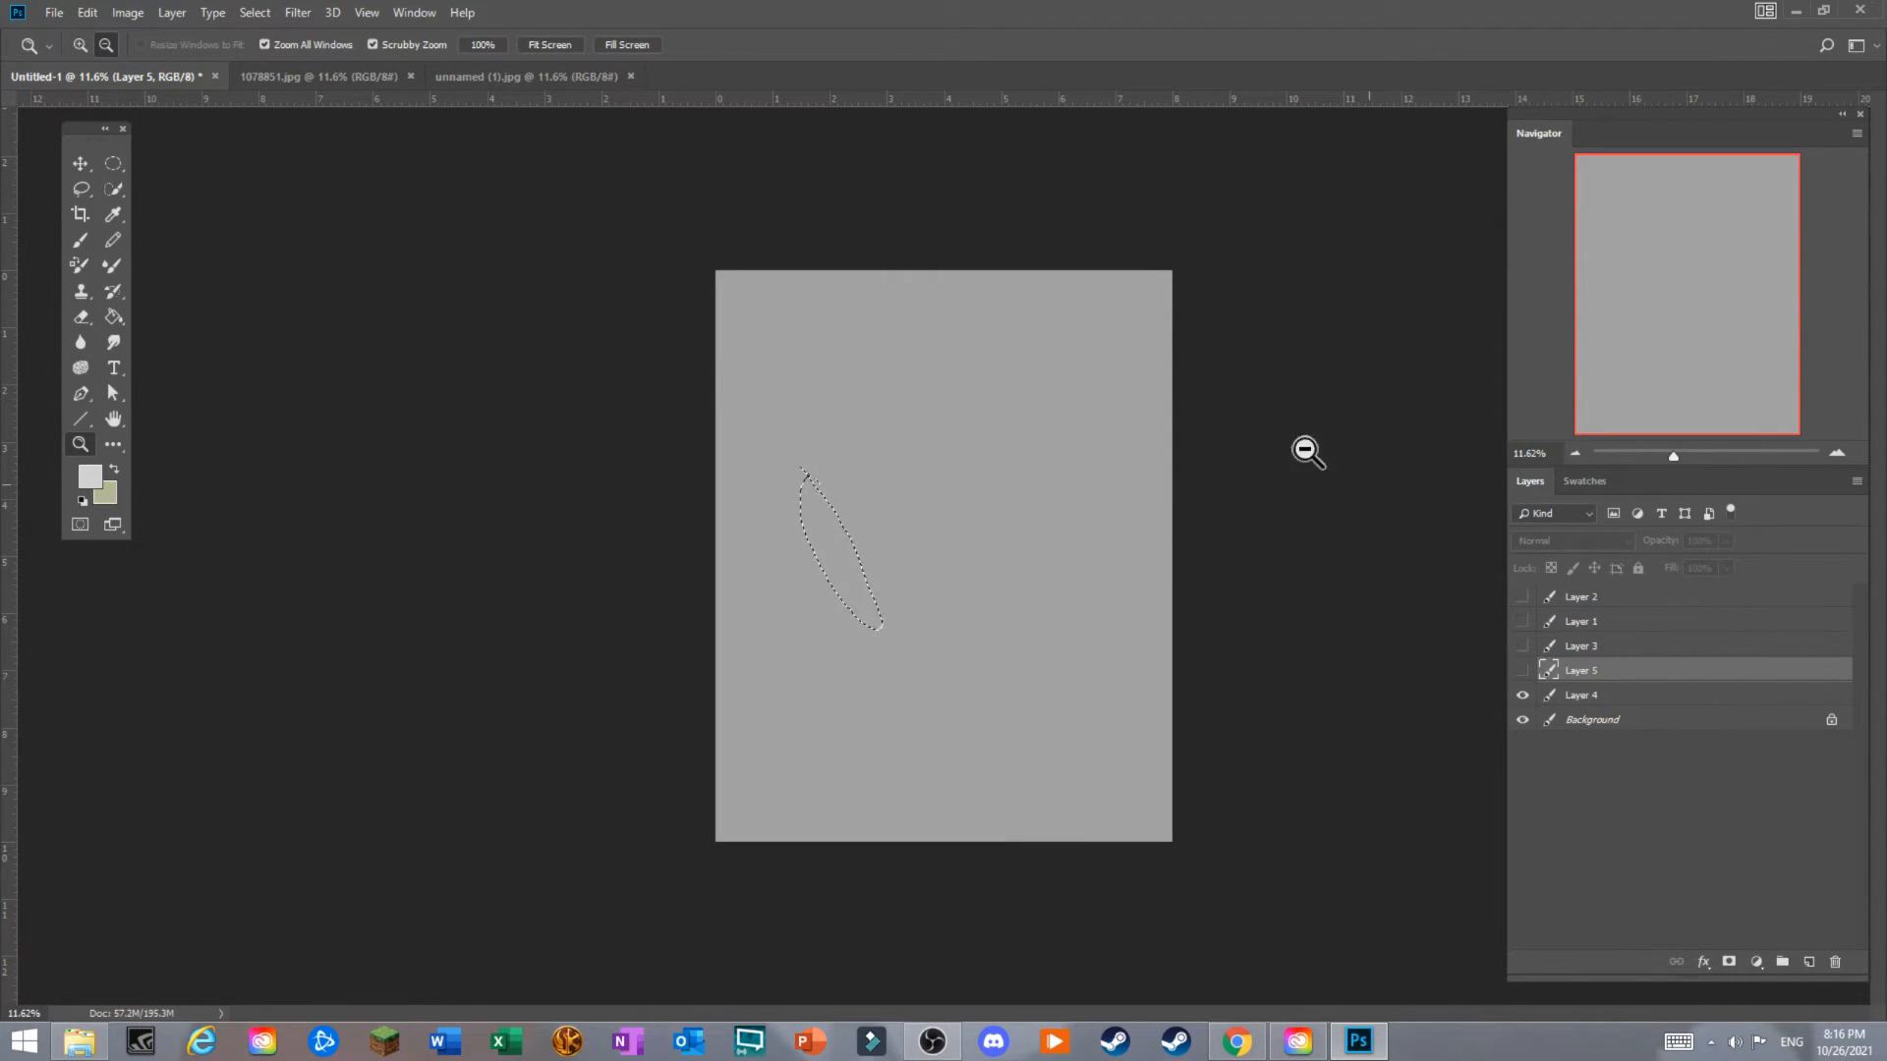
pyautogui.click(255, 13)
pyautogui.click(285, 55)
pyautogui.click(1522, 621)
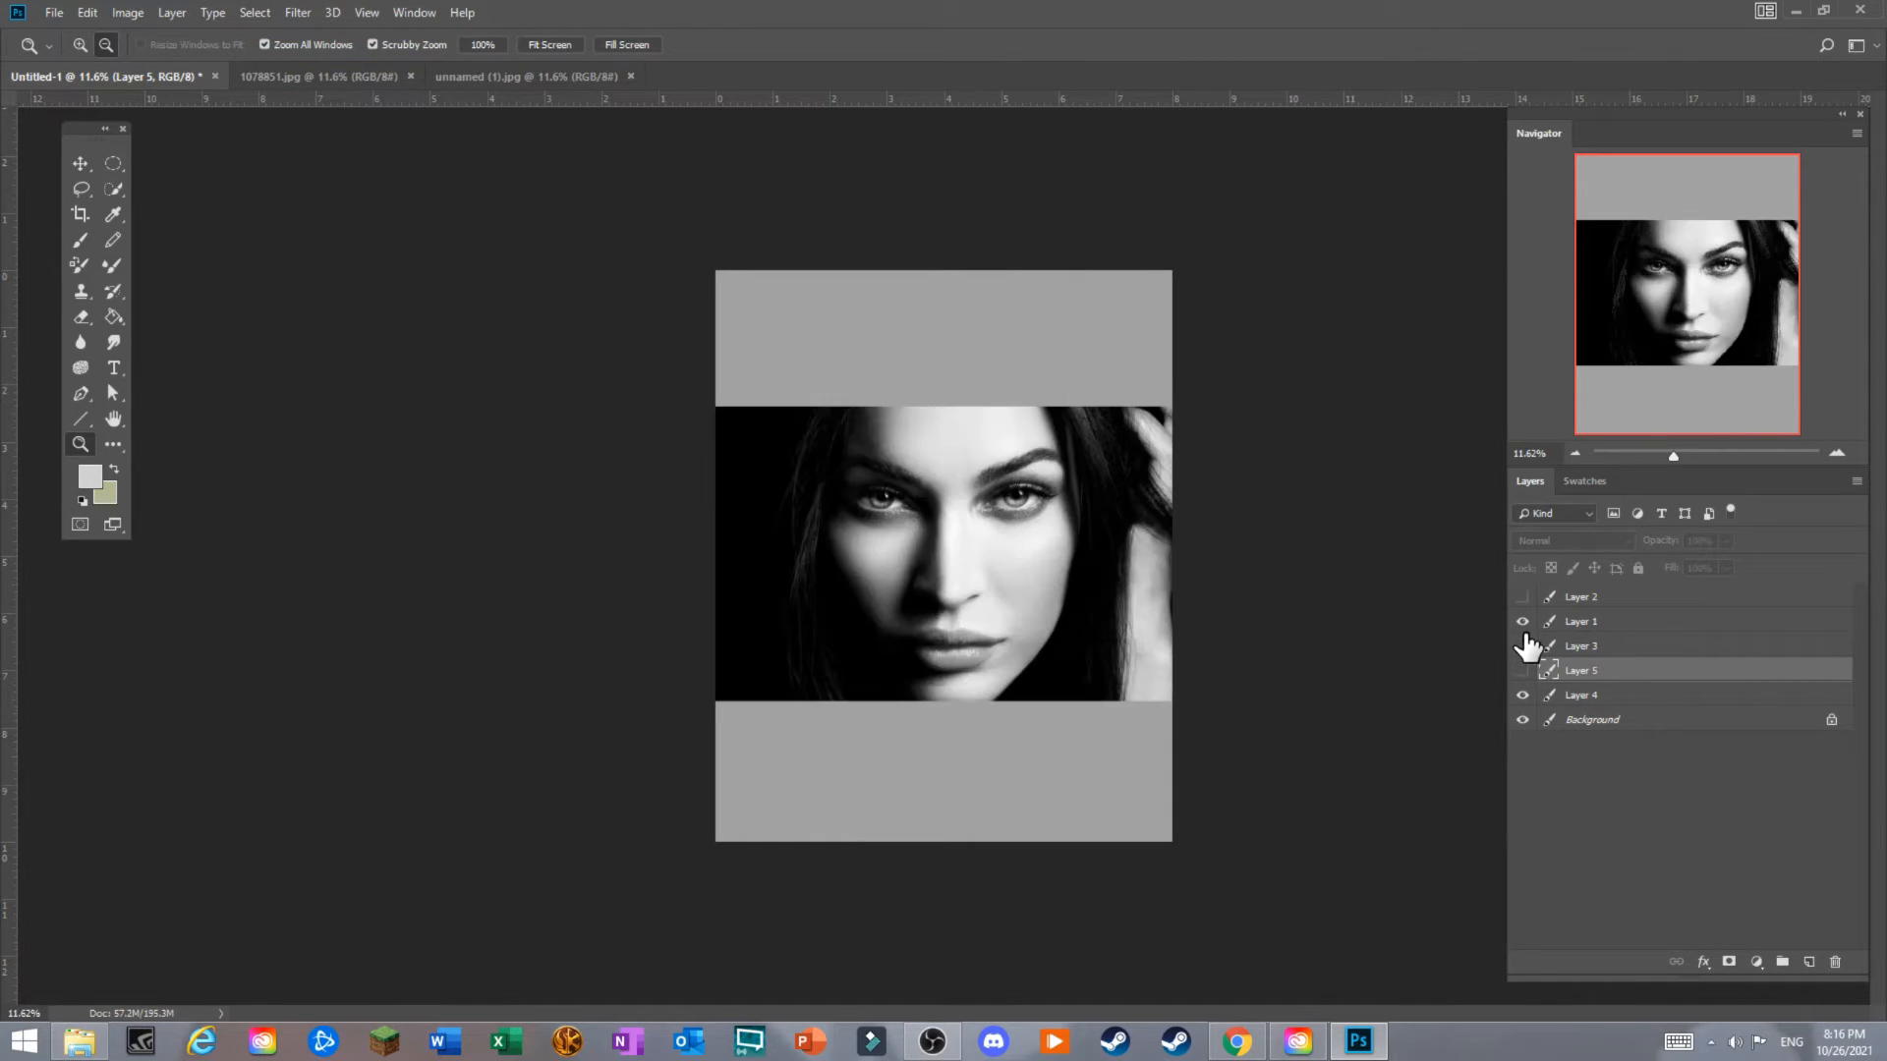
# Lasso the triangular lit area on the shadow-side cheek of the Layer 1 portrait, below the eye and beside the nose.
pyautogui.scroll(3, 1042, 580)
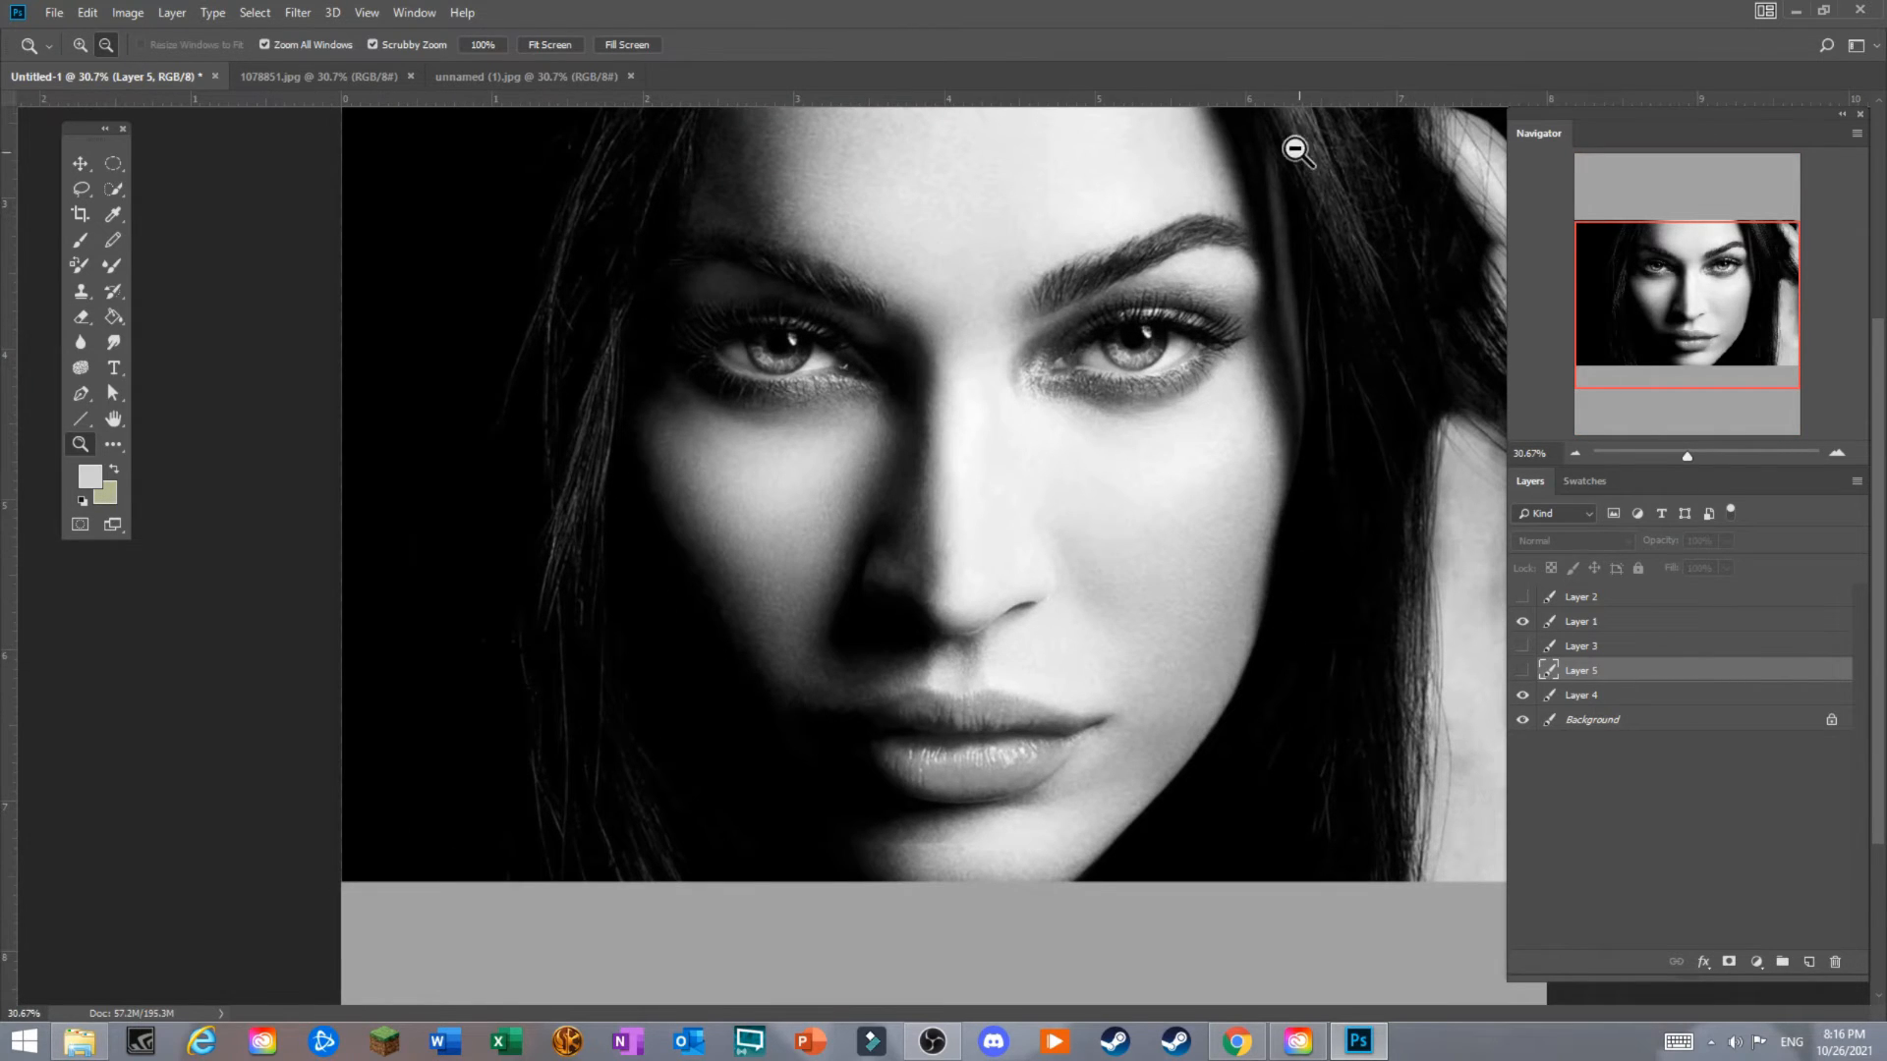
pyautogui.scroll(-1, 1079, 446)
pyautogui.scroll(1, 1081, 444)
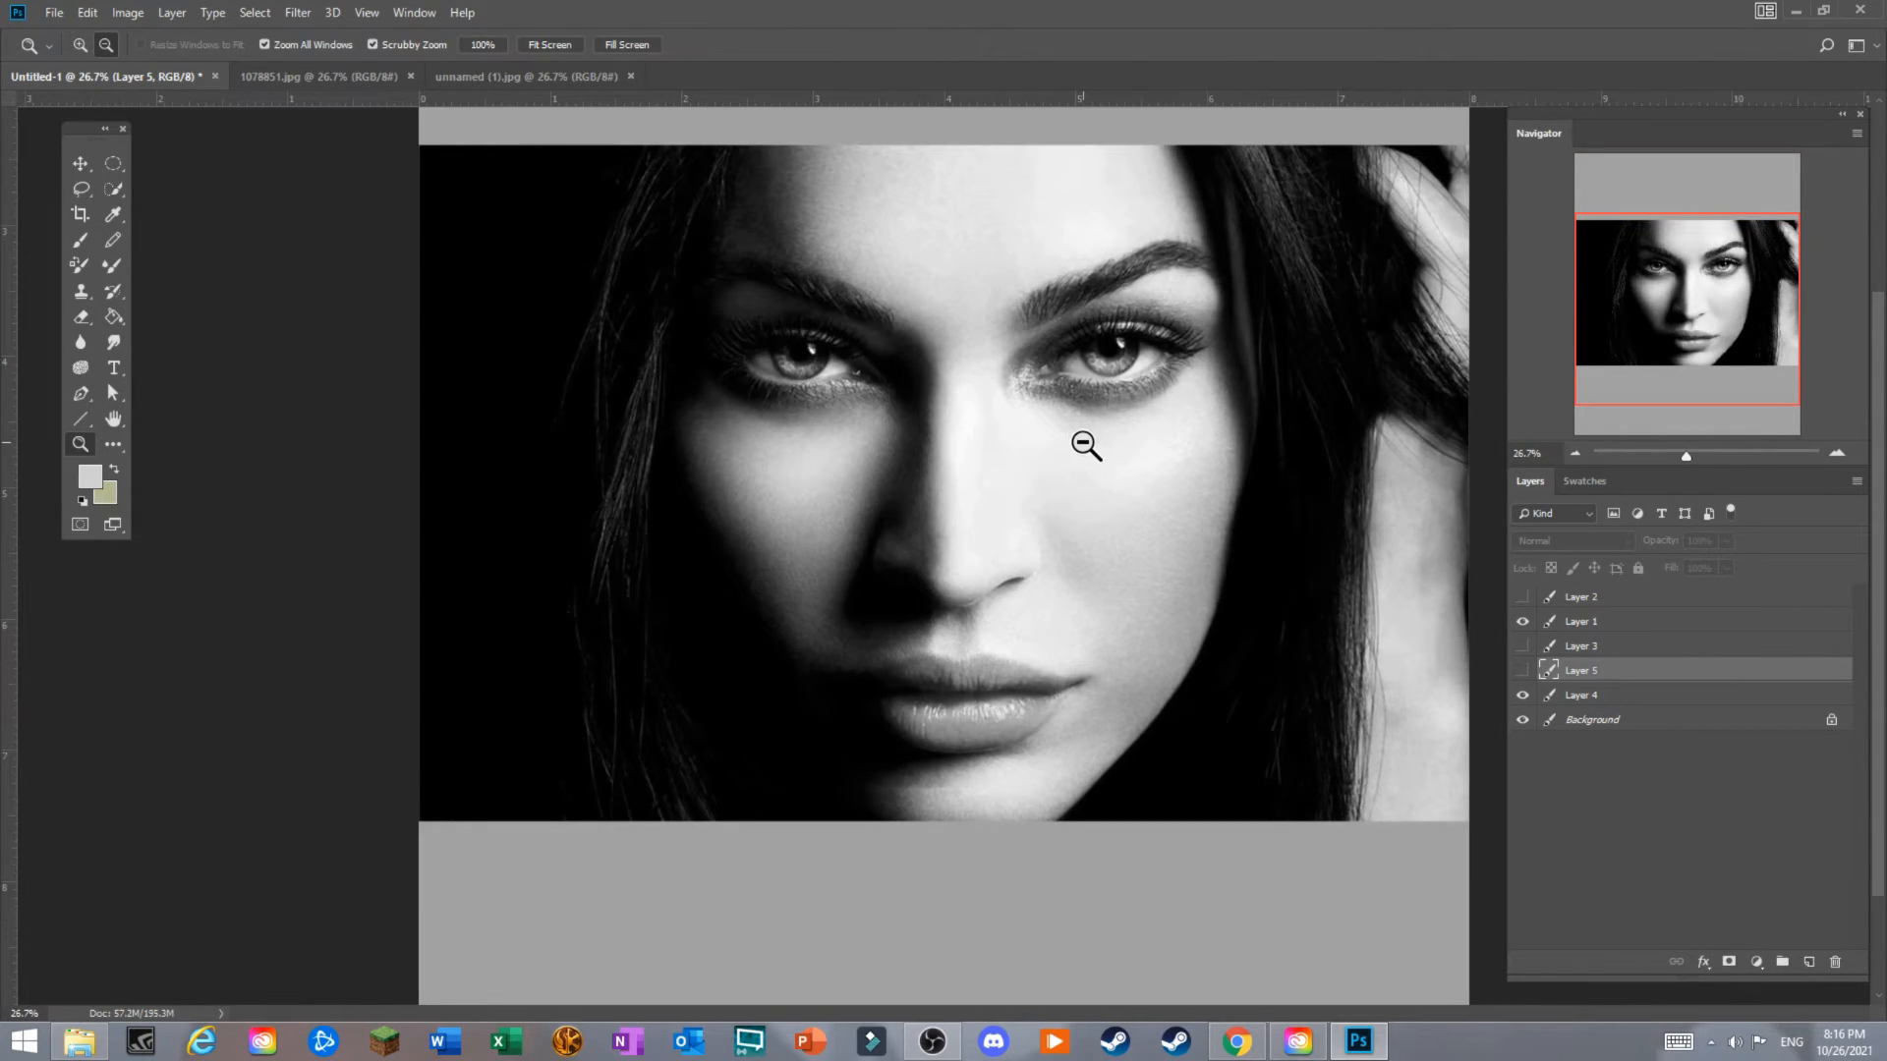
pyautogui.click(81, 189)
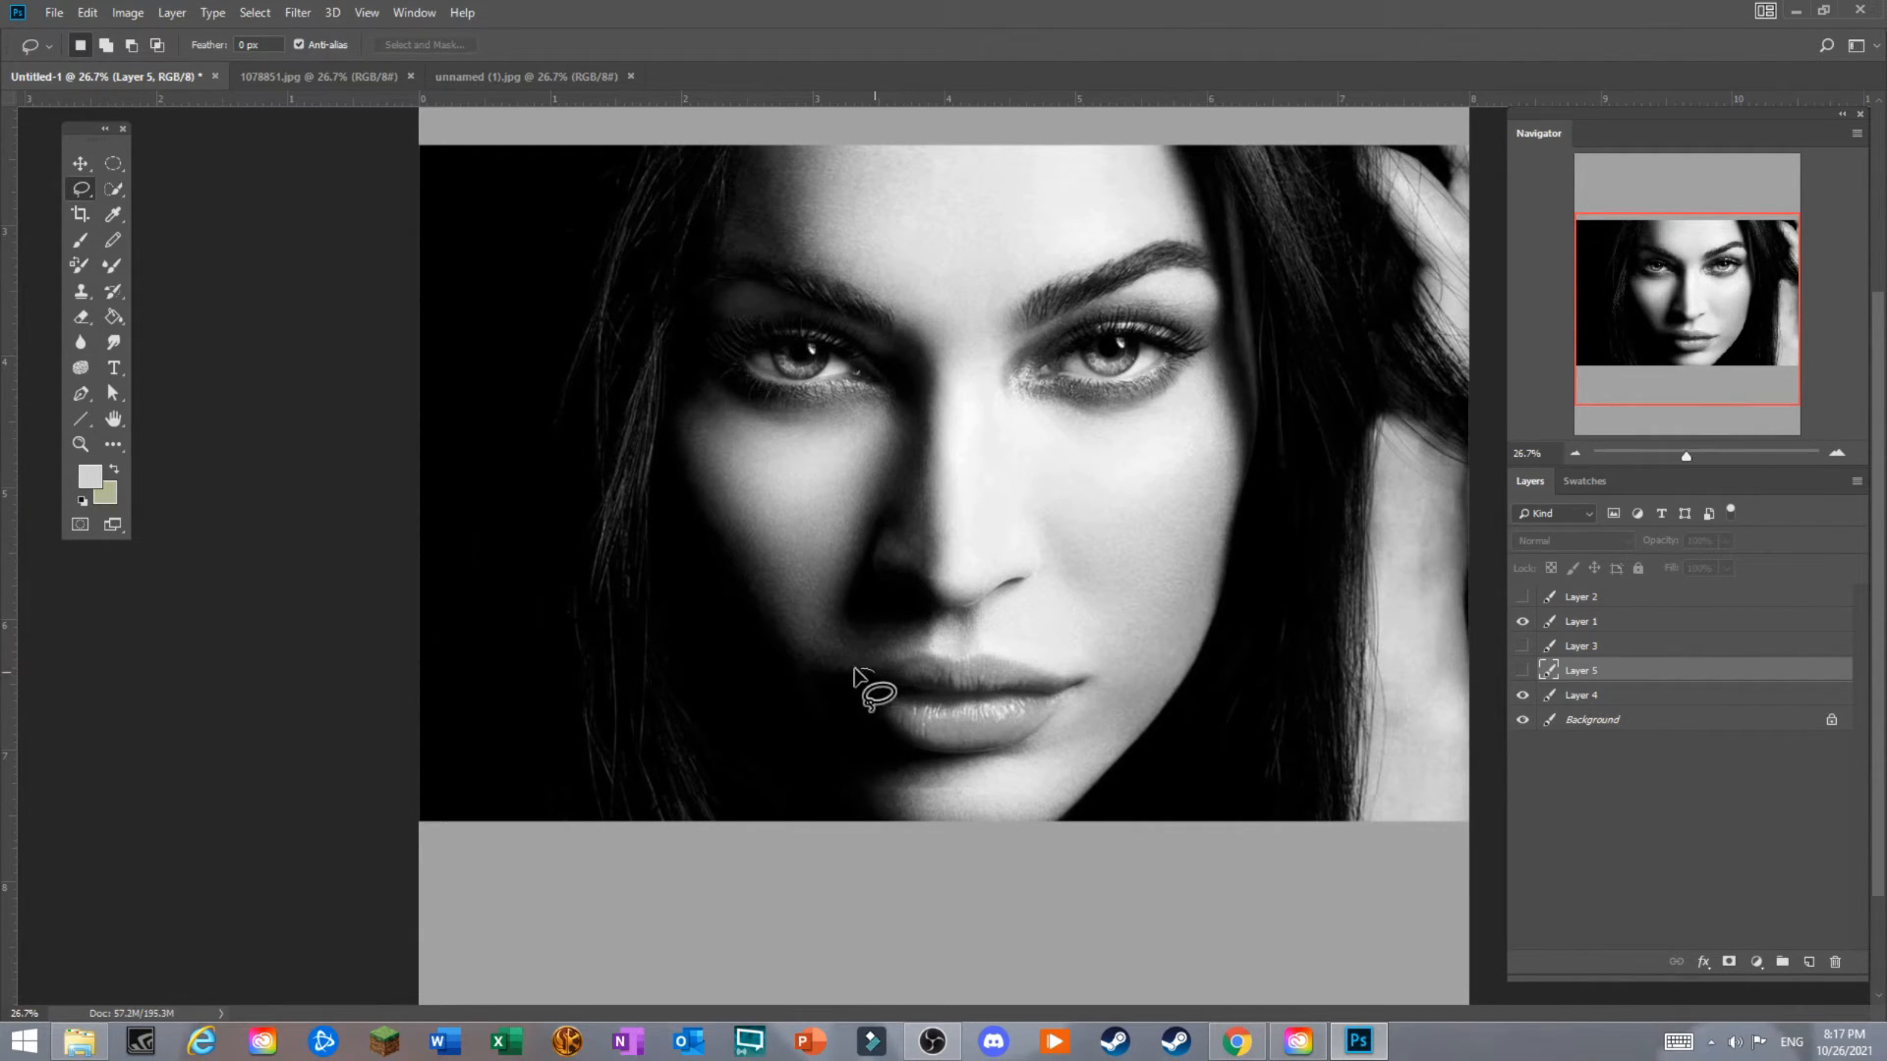
pyautogui.moveTo(872, 669)
pyautogui.mouseDown()
pyautogui.moveTo(811, 666)
pyautogui.moveTo(886, 764)
pyautogui.moveTo(902, 738)
pyautogui.moveTo(872, 670)
pyautogui.mouseUp()
pyautogui.moveTo(655, 397)
pyautogui.mouseDown()
pyautogui.moveTo(800, 682)
pyautogui.moveTo(904, 815)
pyautogui.moveTo(744, 803)
pyautogui.moveTo(695, 736)
pyautogui.moveTo(639, 511)
pyautogui.moveTo(656, 404)
pyautogui.mouseUp()
pyautogui.moveTo(680, 400); pyautogui.dragTo(746, 515)
pyautogui.moveTo(807, 623)
pyautogui.mouseDown()
pyautogui.moveTo(720, 557)
pyautogui.moveTo(678, 403)
pyautogui.mouseUp()
pyautogui.moveTo(697, 411); pyautogui.dragTo(871, 403)
pyautogui.moveTo(887, 485)
pyautogui.mouseDown()
pyautogui.moveTo(837, 615)
pyautogui.moveTo(786, 631)
pyautogui.moveTo(684, 422)
pyautogui.mouseUp()
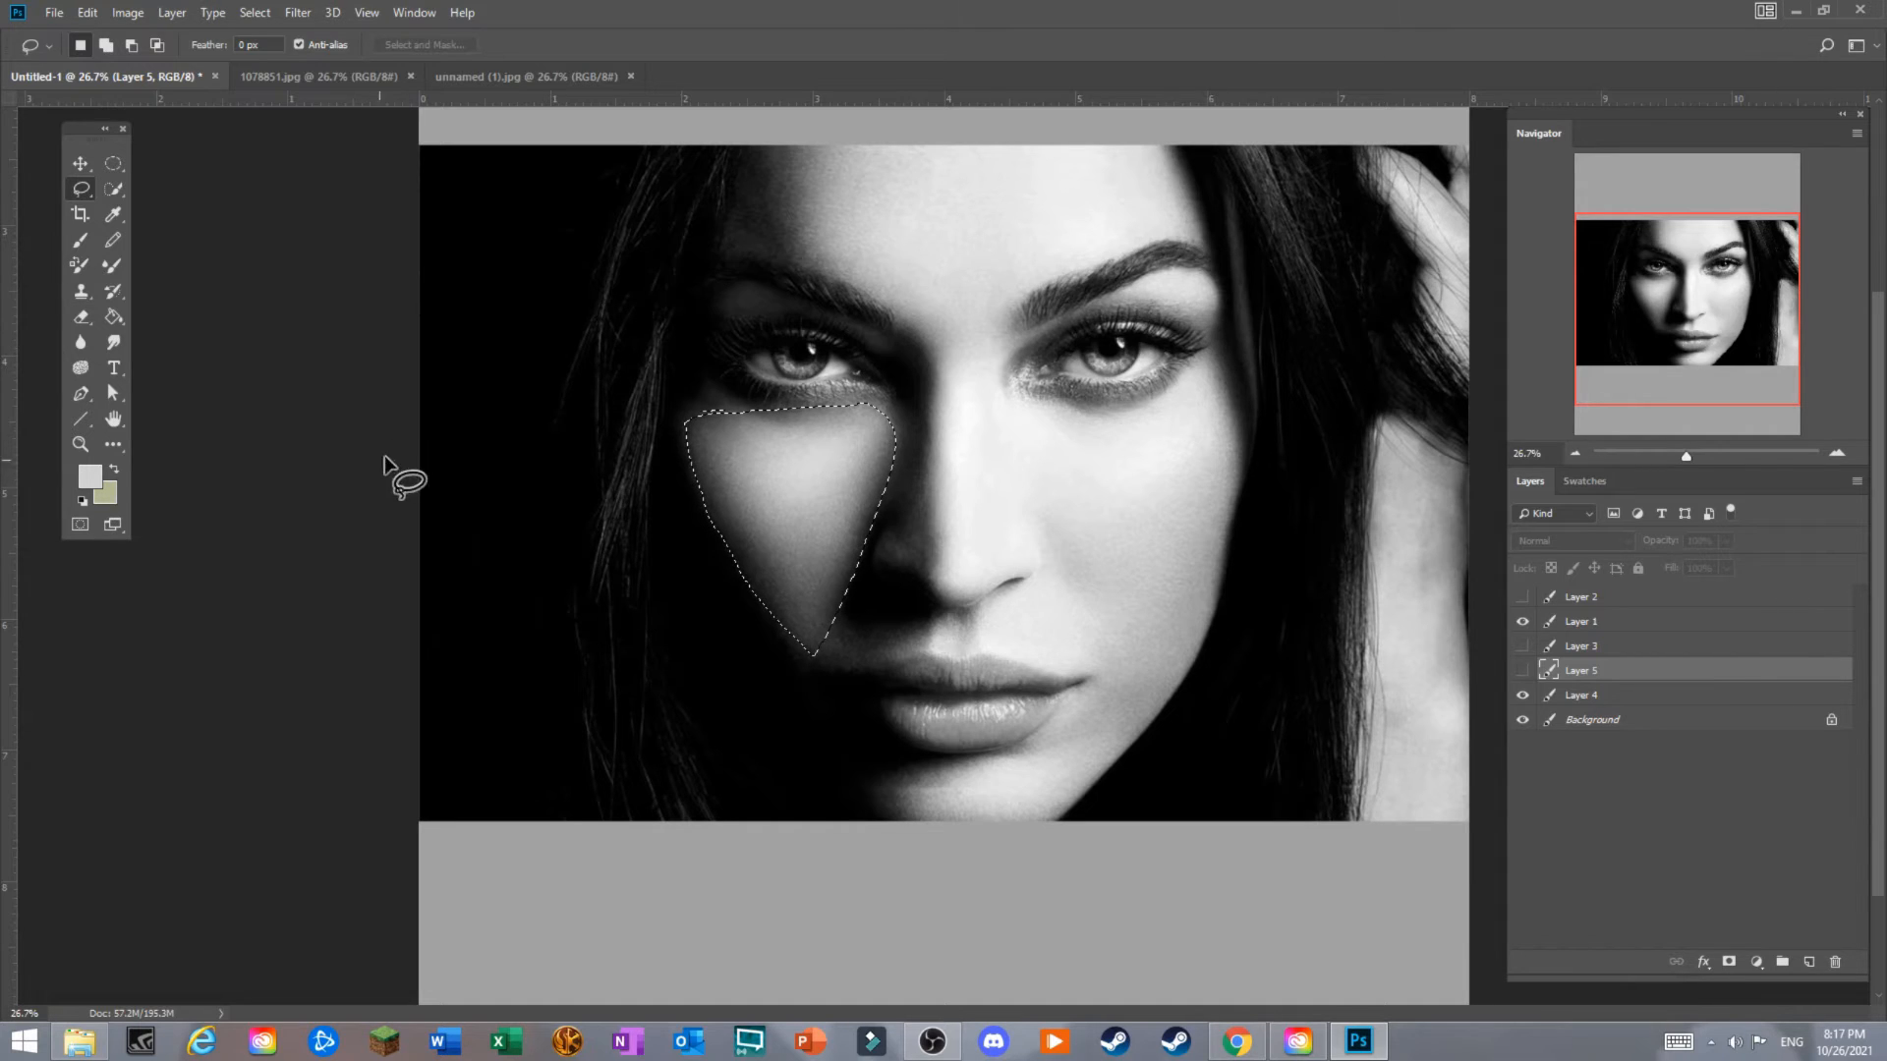
# Switch the visible portrait from Layer 1 to Layer 2 and clear the cheek selection.
pyautogui.click(80, 443)
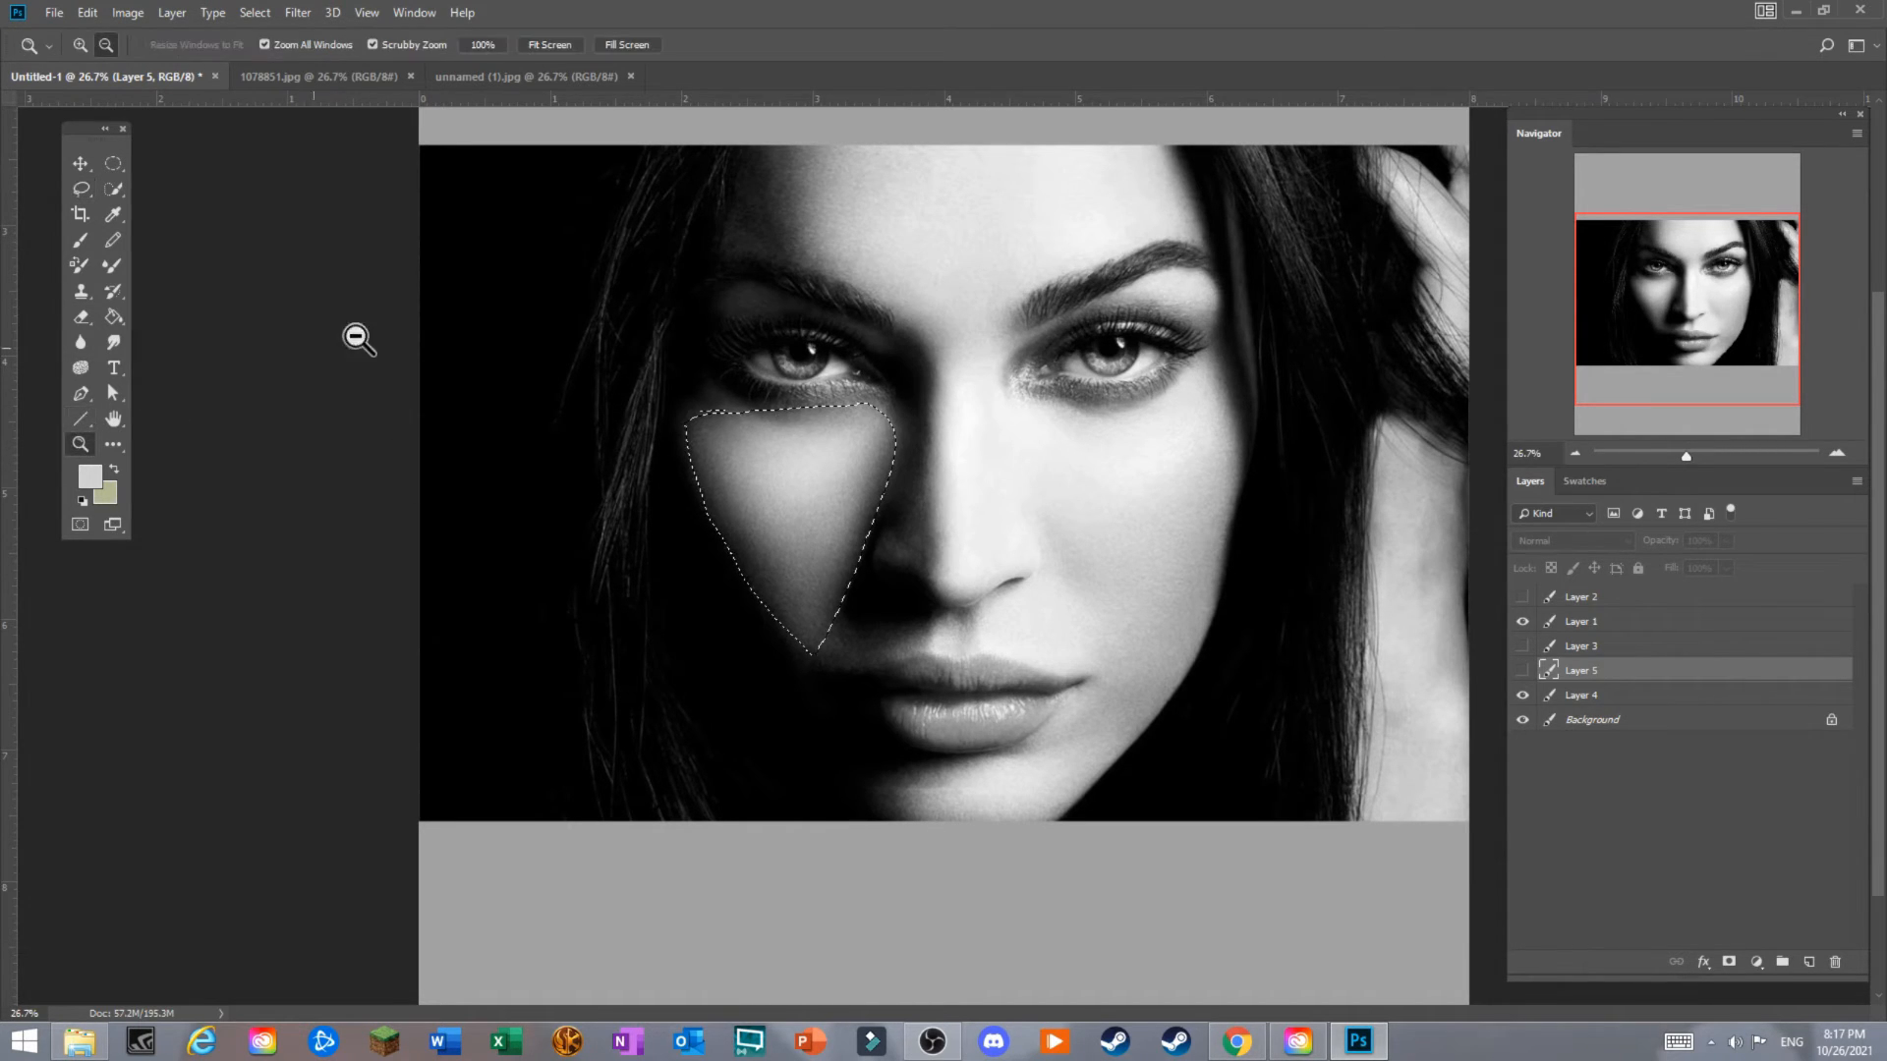
pyautogui.keyDown('alt'); pyautogui.click(1112, 395); pyautogui.keyUp('alt')
pyautogui.moveTo(1112, 395); pyautogui.dragTo(1099, 404)
pyautogui.moveTo(1040, 532); pyautogui.dragTo(1078, 553)
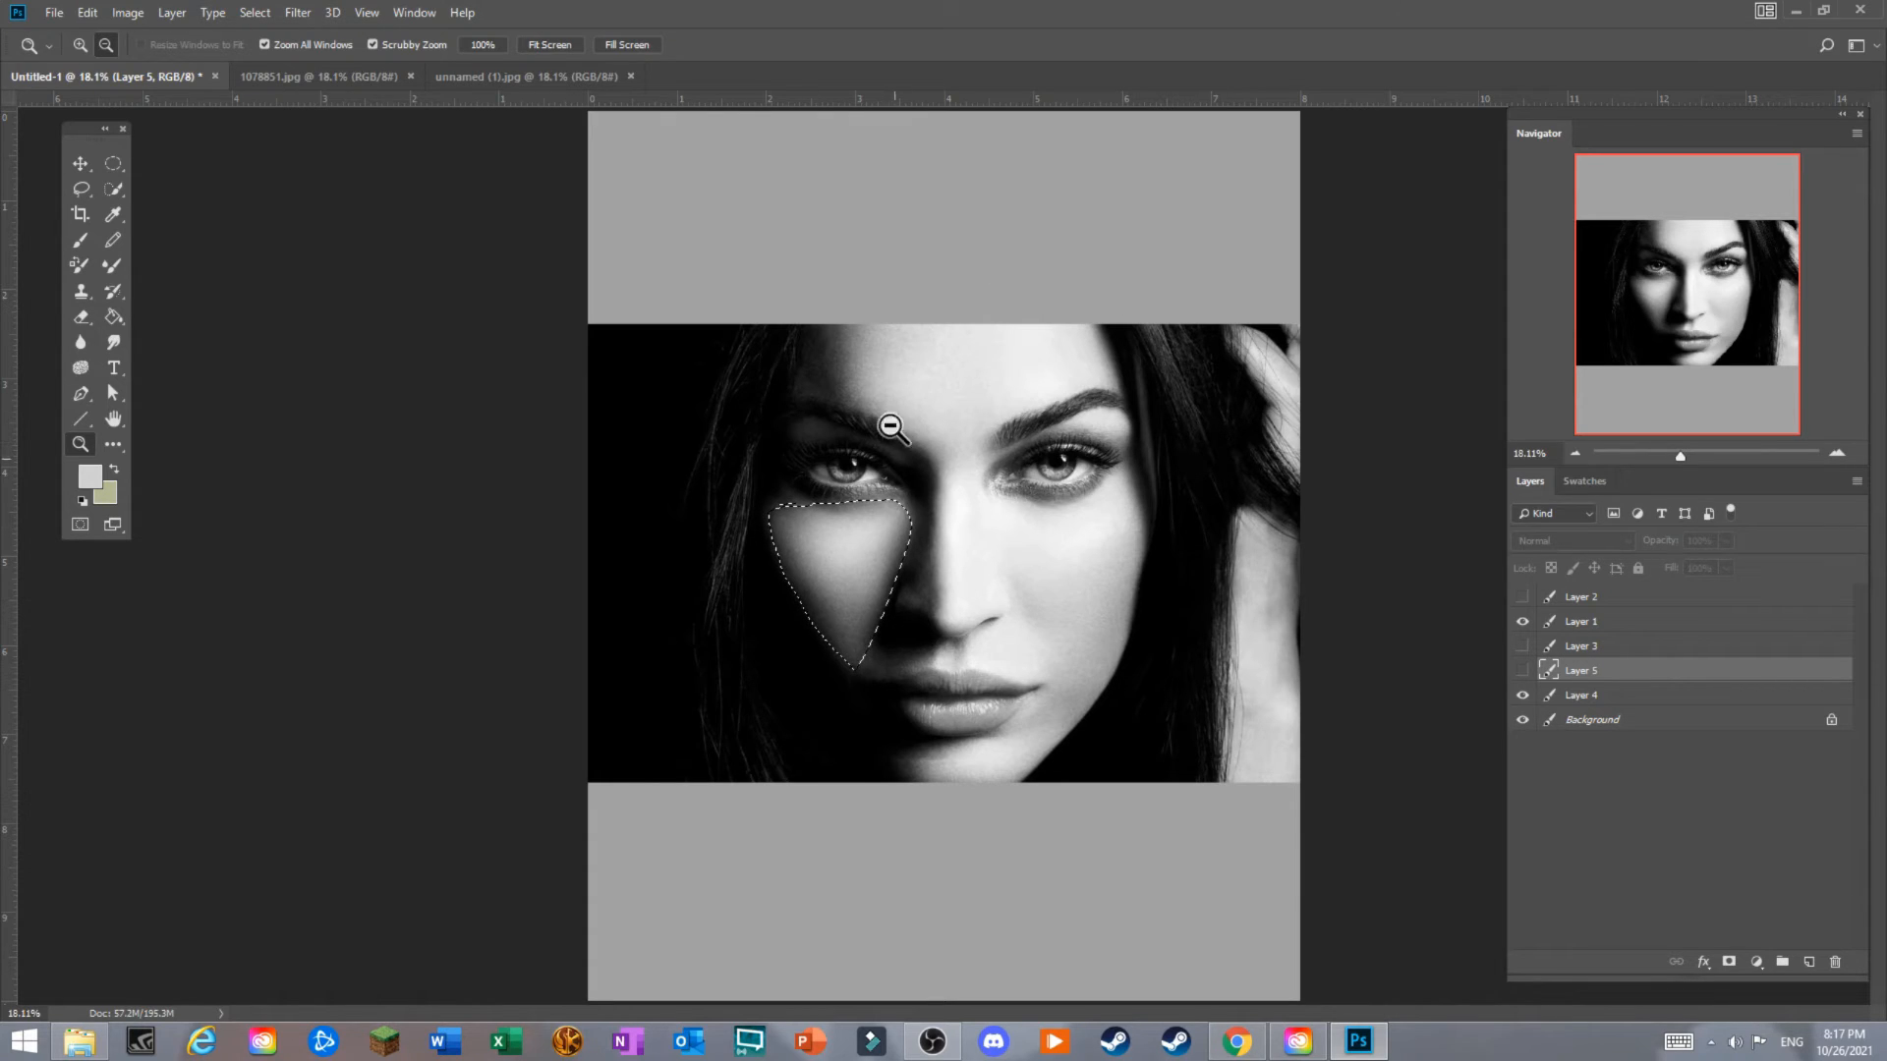
pyautogui.click(1523, 621)
pyautogui.click(1522, 596)
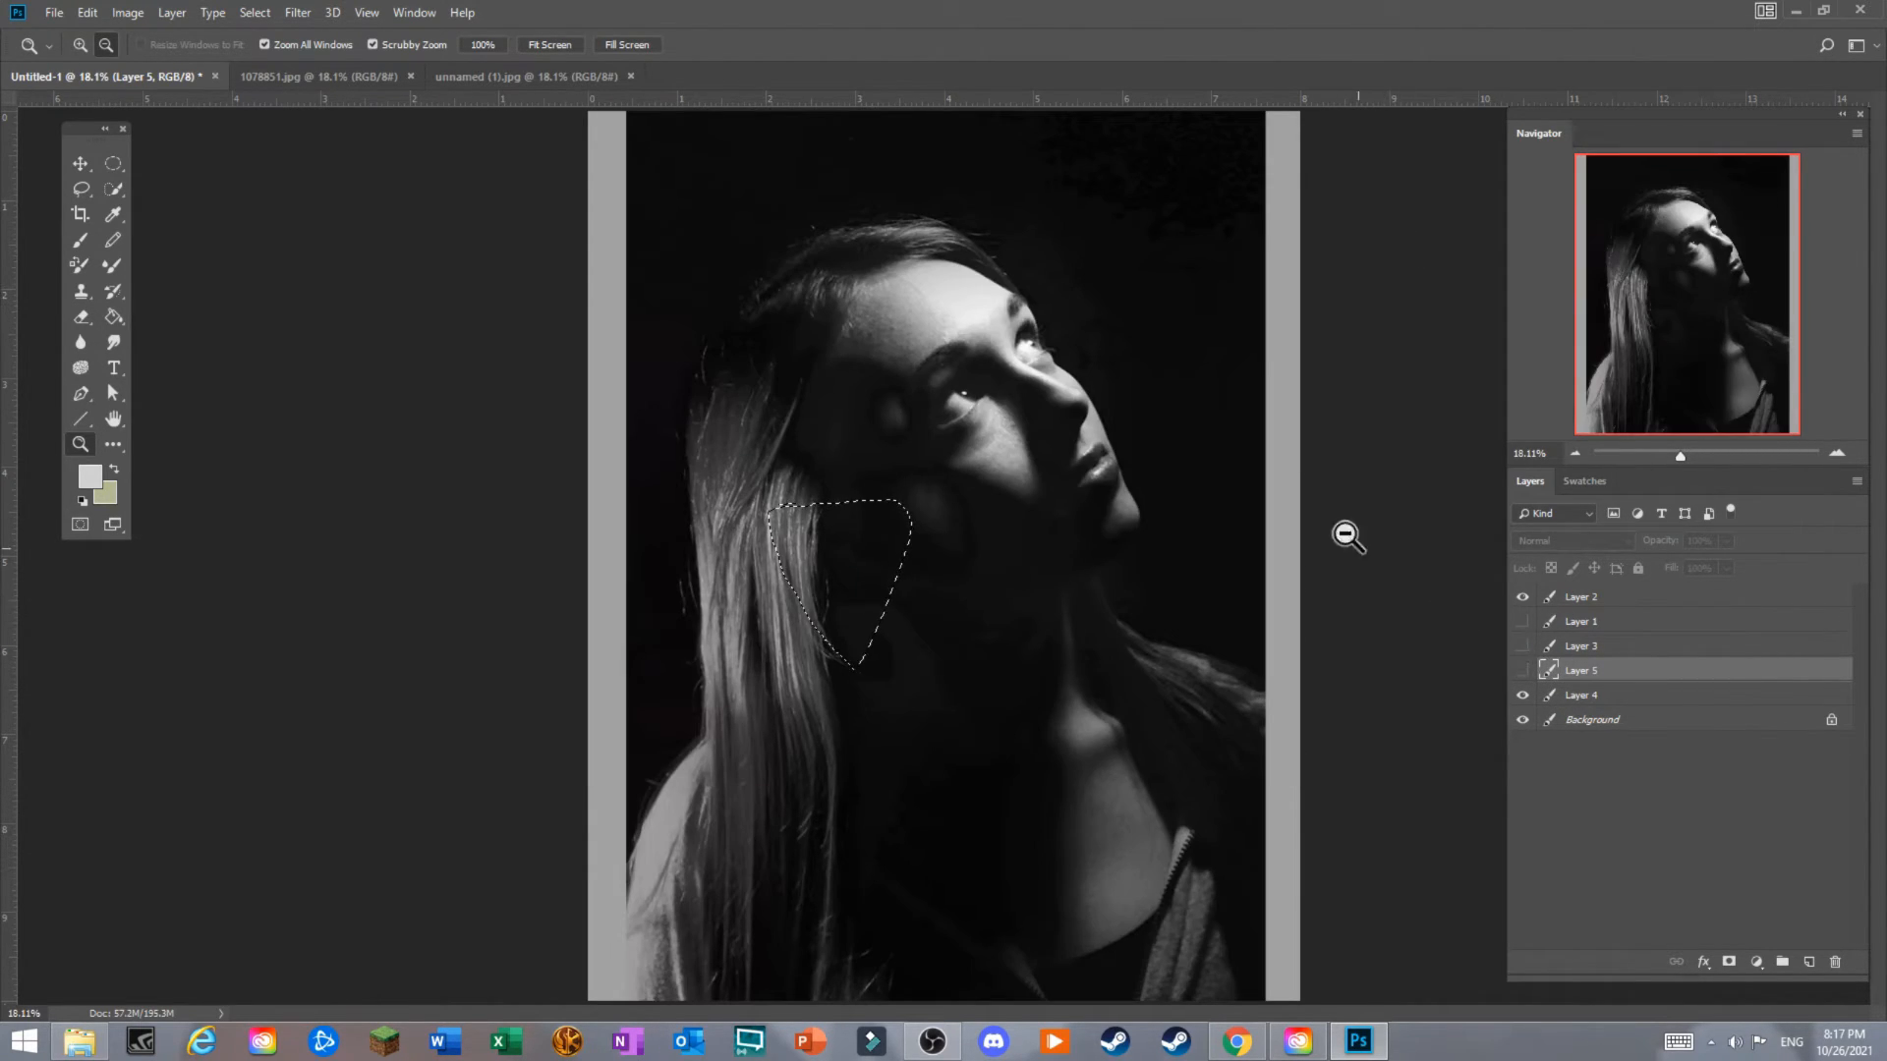
pyautogui.click(255, 11)
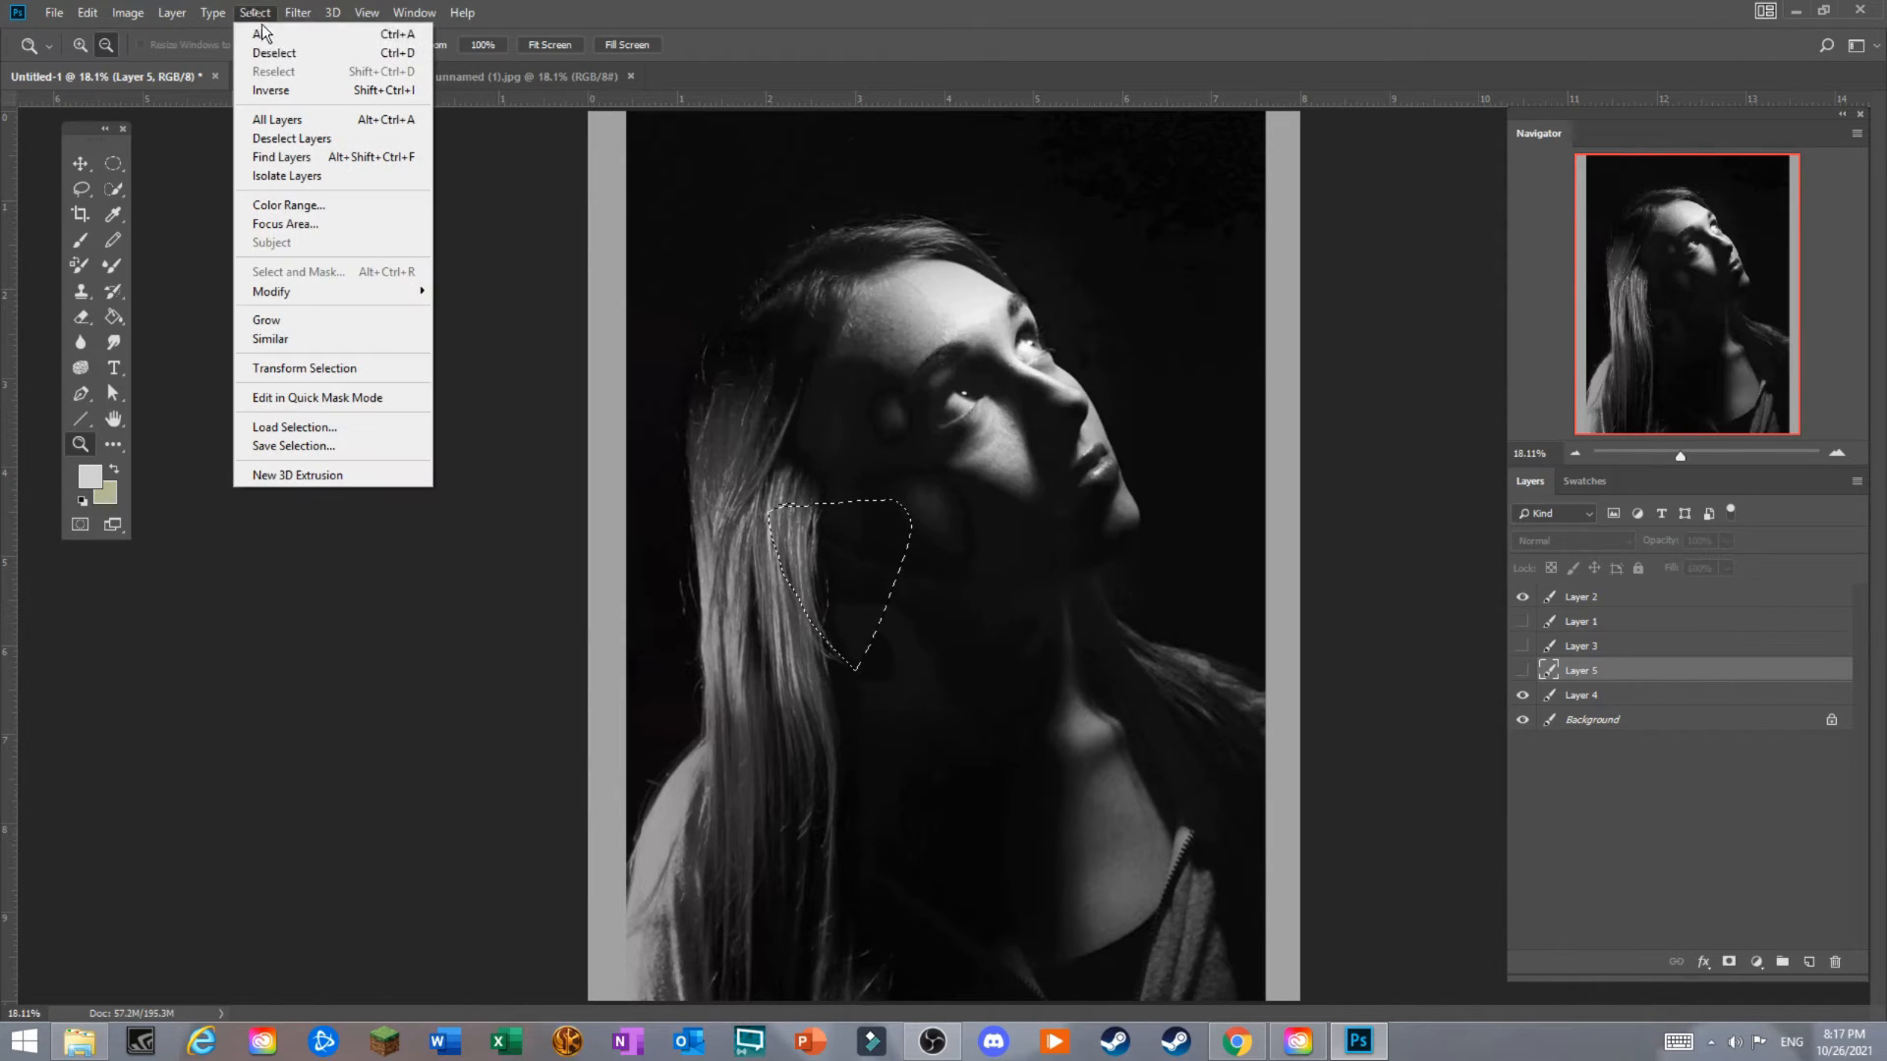
pyautogui.click(270, 45)
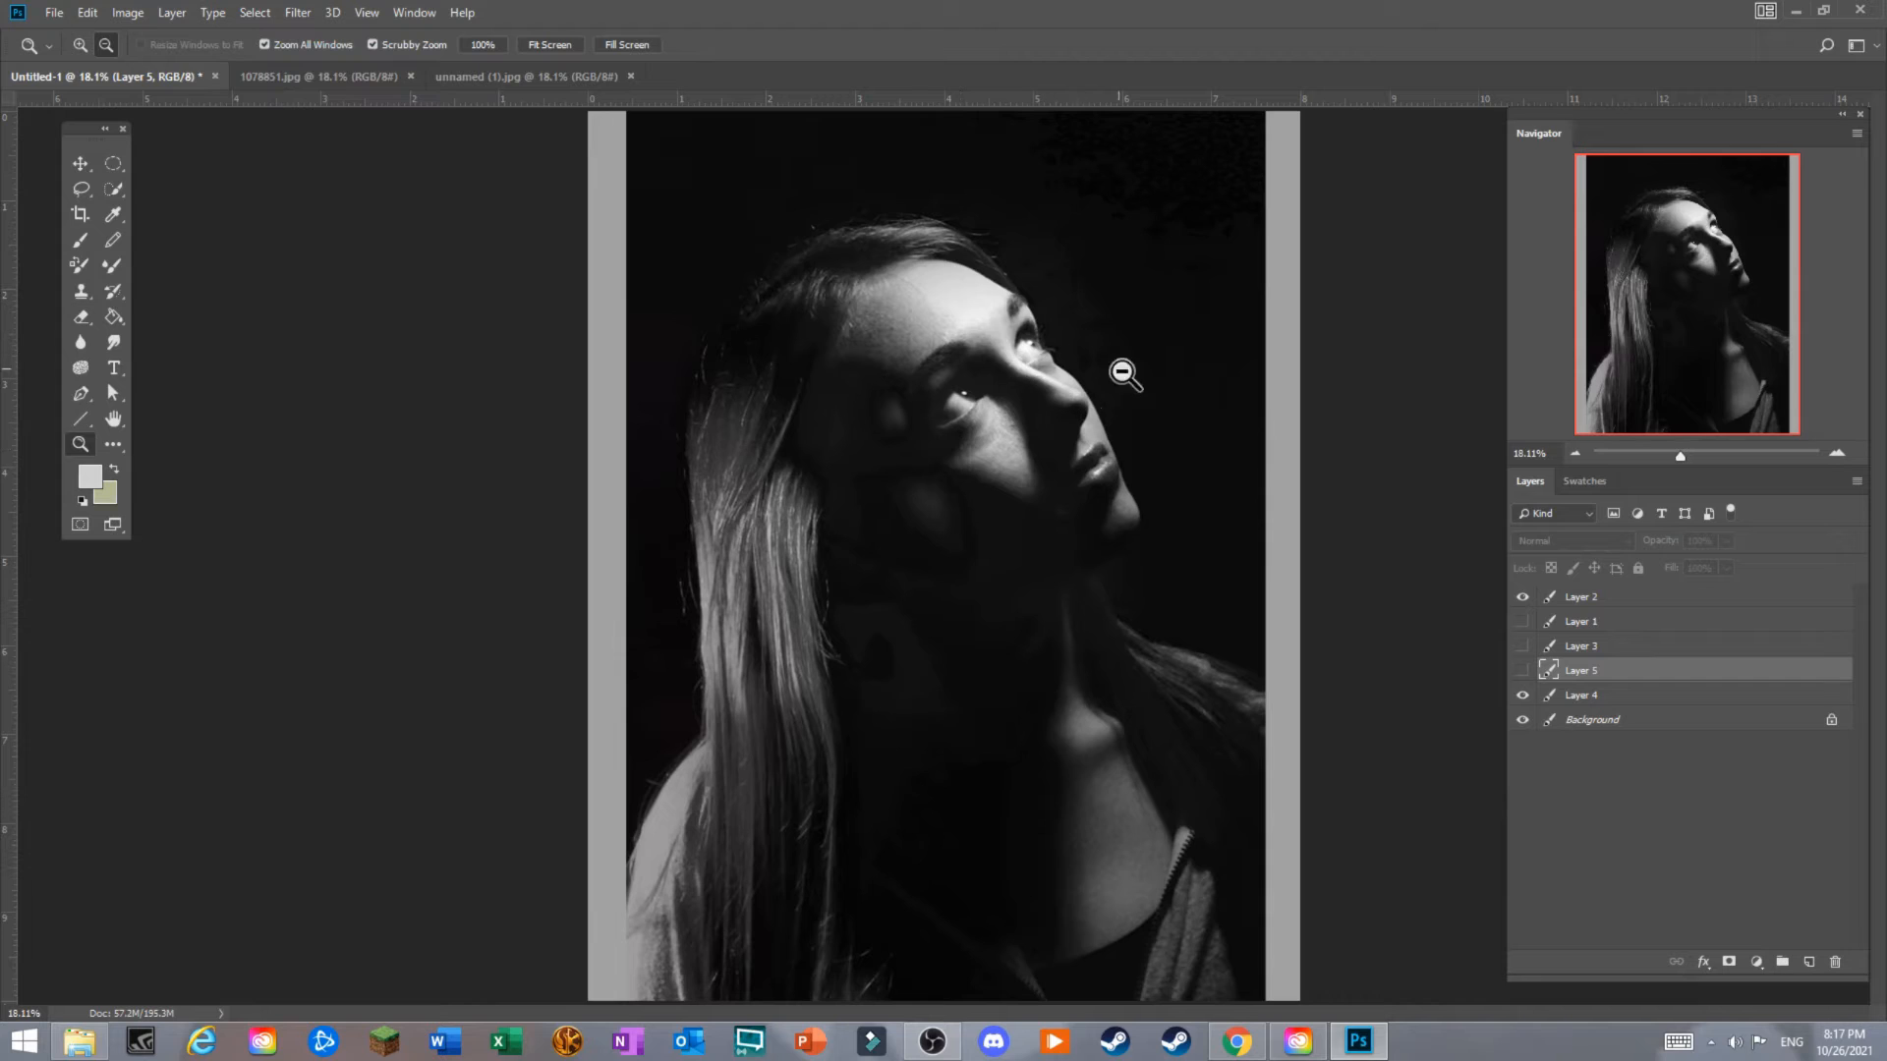
# Outline the neck's shadow edge with a narrow elliptical selection, then lasso the shadowed cheek and jaw on the Layer 2 portrait.
pyautogui.click(111, 165)
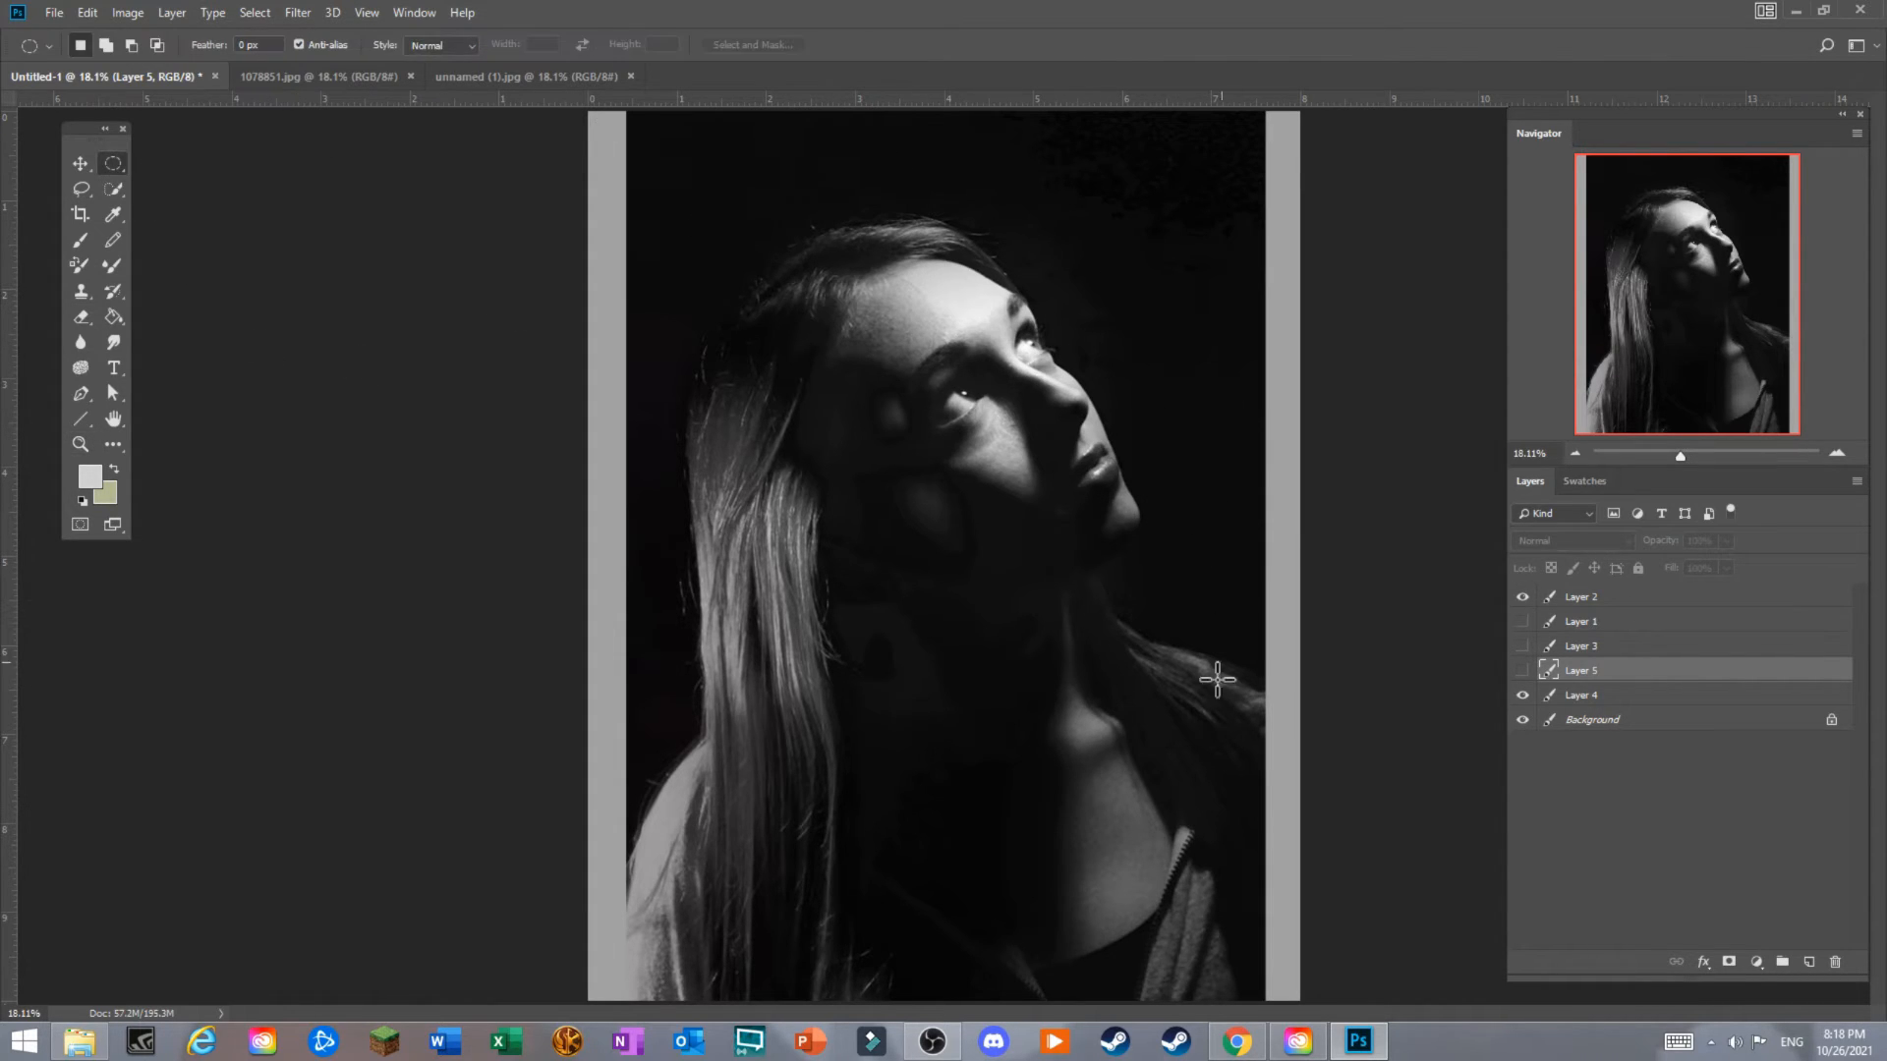
pyautogui.moveTo(1063, 594); pyautogui.dragTo(1039, 971)
pyautogui.click(82, 189)
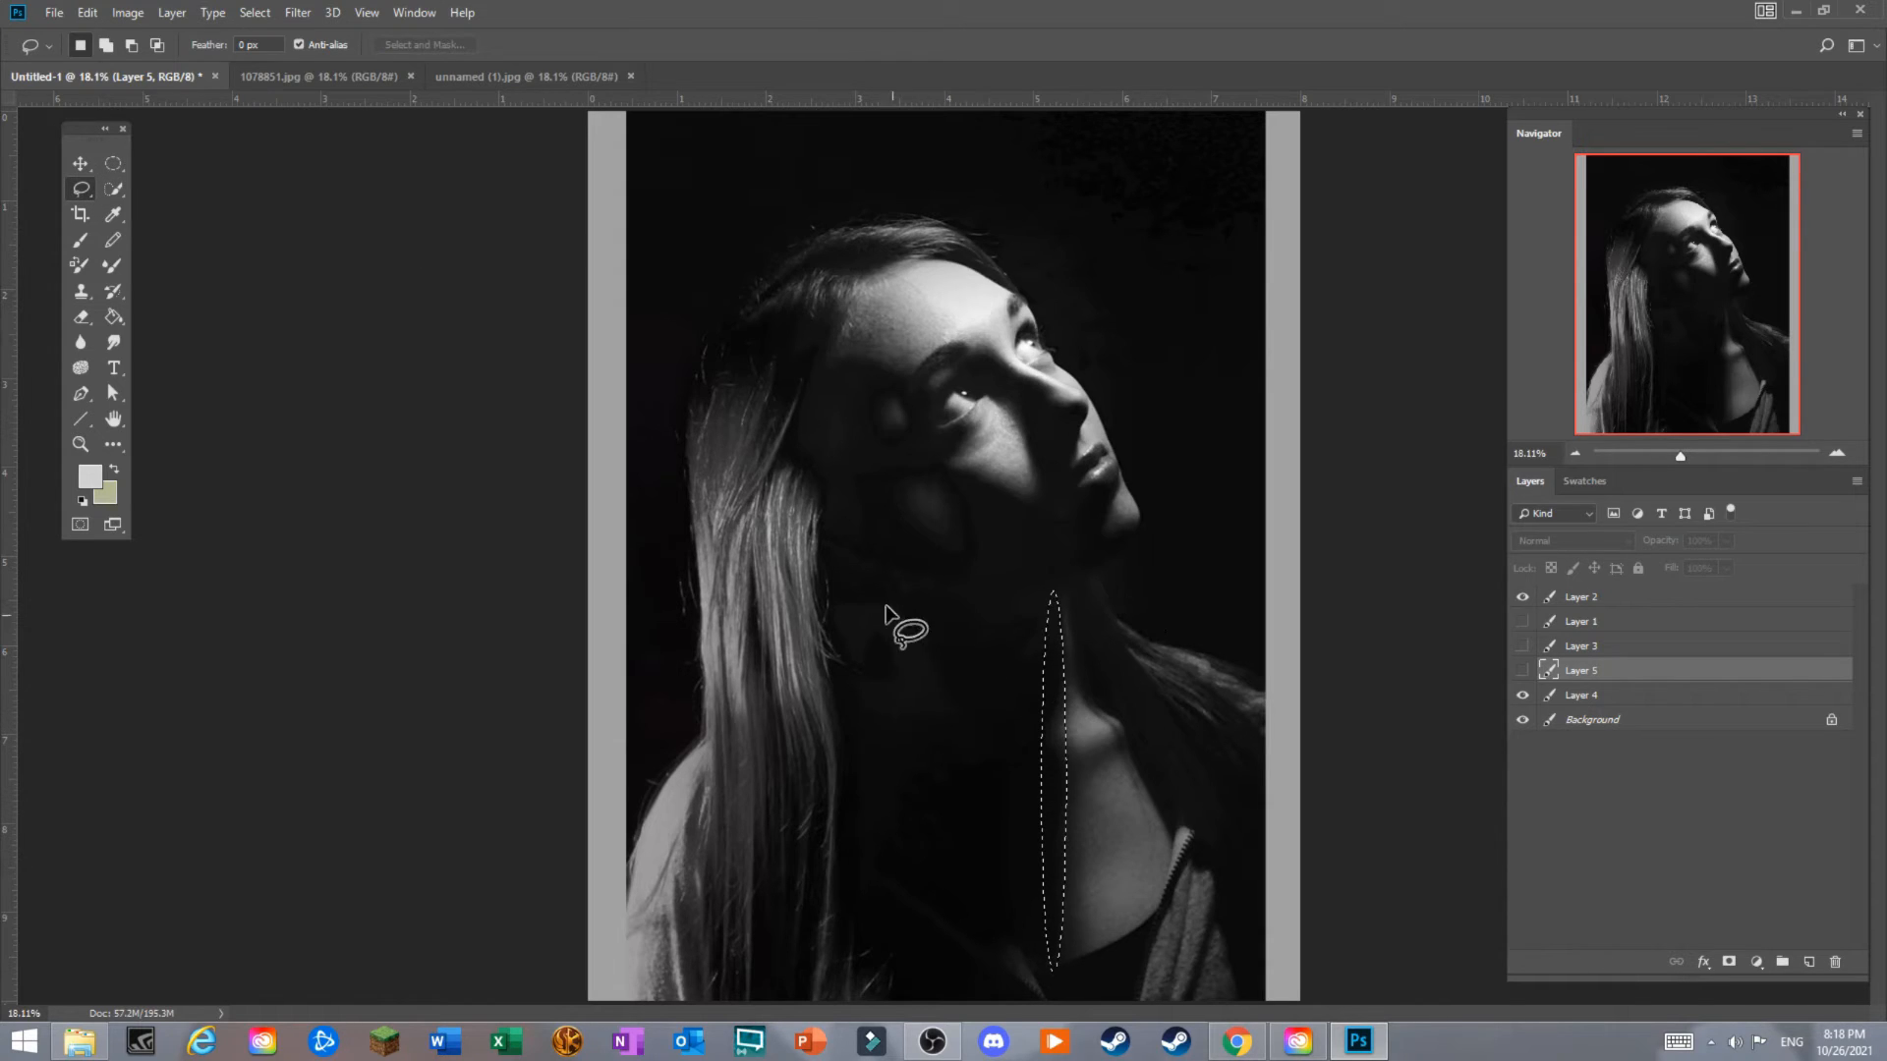
pyautogui.moveTo(855, 573)
pyautogui.mouseDown()
pyautogui.moveTo(1064, 932)
pyautogui.moveTo(1066, 592)
pyautogui.moveTo(876, 568)
pyautogui.moveTo(926, 800)
pyautogui.moveTo(1024, 973)
pyautogui.moveTo(1080, 591)
pyautogui.moveTo(964, 582)
pyautogui.moveTo(940, 457)
pyautogui.moveTo(1109, 557)
pyautogui.moveTo(943, 582)
pyautogui.mouseUp()
# Lasso the shadow edges around the forehead, temple and near eye of the Layer 2 portrait.
pyautogui.moveTo(807, 361)
pyautogui.mouseDown()
pyautogui.moveTo(902, 370)
pyautogui.moveTo(868, 421)
pyautogui.moveTo(798, 458)
pyautogui.moveTo(805, 339)
pyautogui.mouseUp()
pyautogui.click(983, 394)
pyautogui.moveTo(952, 440)
pyautogui.mouseDown()
pyautogui.moveTo(972, 484)
pyautogui.moveTo(1036, 506)
pyautogui.moveTo(1027, 448)
pyautogui.moveTo(980, 385)
pyautogui.mouseUp()
pyautogui.moveTo(840, 358)
pyautogui.mouseDown()
pyautogui.moveTo(910, 375)
pyautogui.moveTo(928, 342)
pyautogui.mouseUp()
# Lasso the small lit patch on the chin below the lips of the Layer 2 portrait.
pyautogui.moveTo(1119, 479)
pyautogui.mouseDown()
pyautogui.moveTo(1100, 540)
pyautogui.moveTo(1134, 520)
pyautogui.moveTo(1115, 550)
pyautogui.moveTo(988, 612)
pyautogui.moveTo(1120, 472)
pyautogui.mouseUp()
pyautogui.moveTo(1122, 464)
pyautogui.mouseDown()
pyautogui.moveTo(1141, 520)
pyautogui.moveTo(1100, 540)
pyautogui.mouseUp()
pyautogui.moveTo(1135, 513); pyautogui.dragTo(1140, 521)
# Lasso the shadow edge around the mouth, then the two faint lit spots at the temple and cheek on the Layer 2 portrait.
pyautogui.click(93, 448)
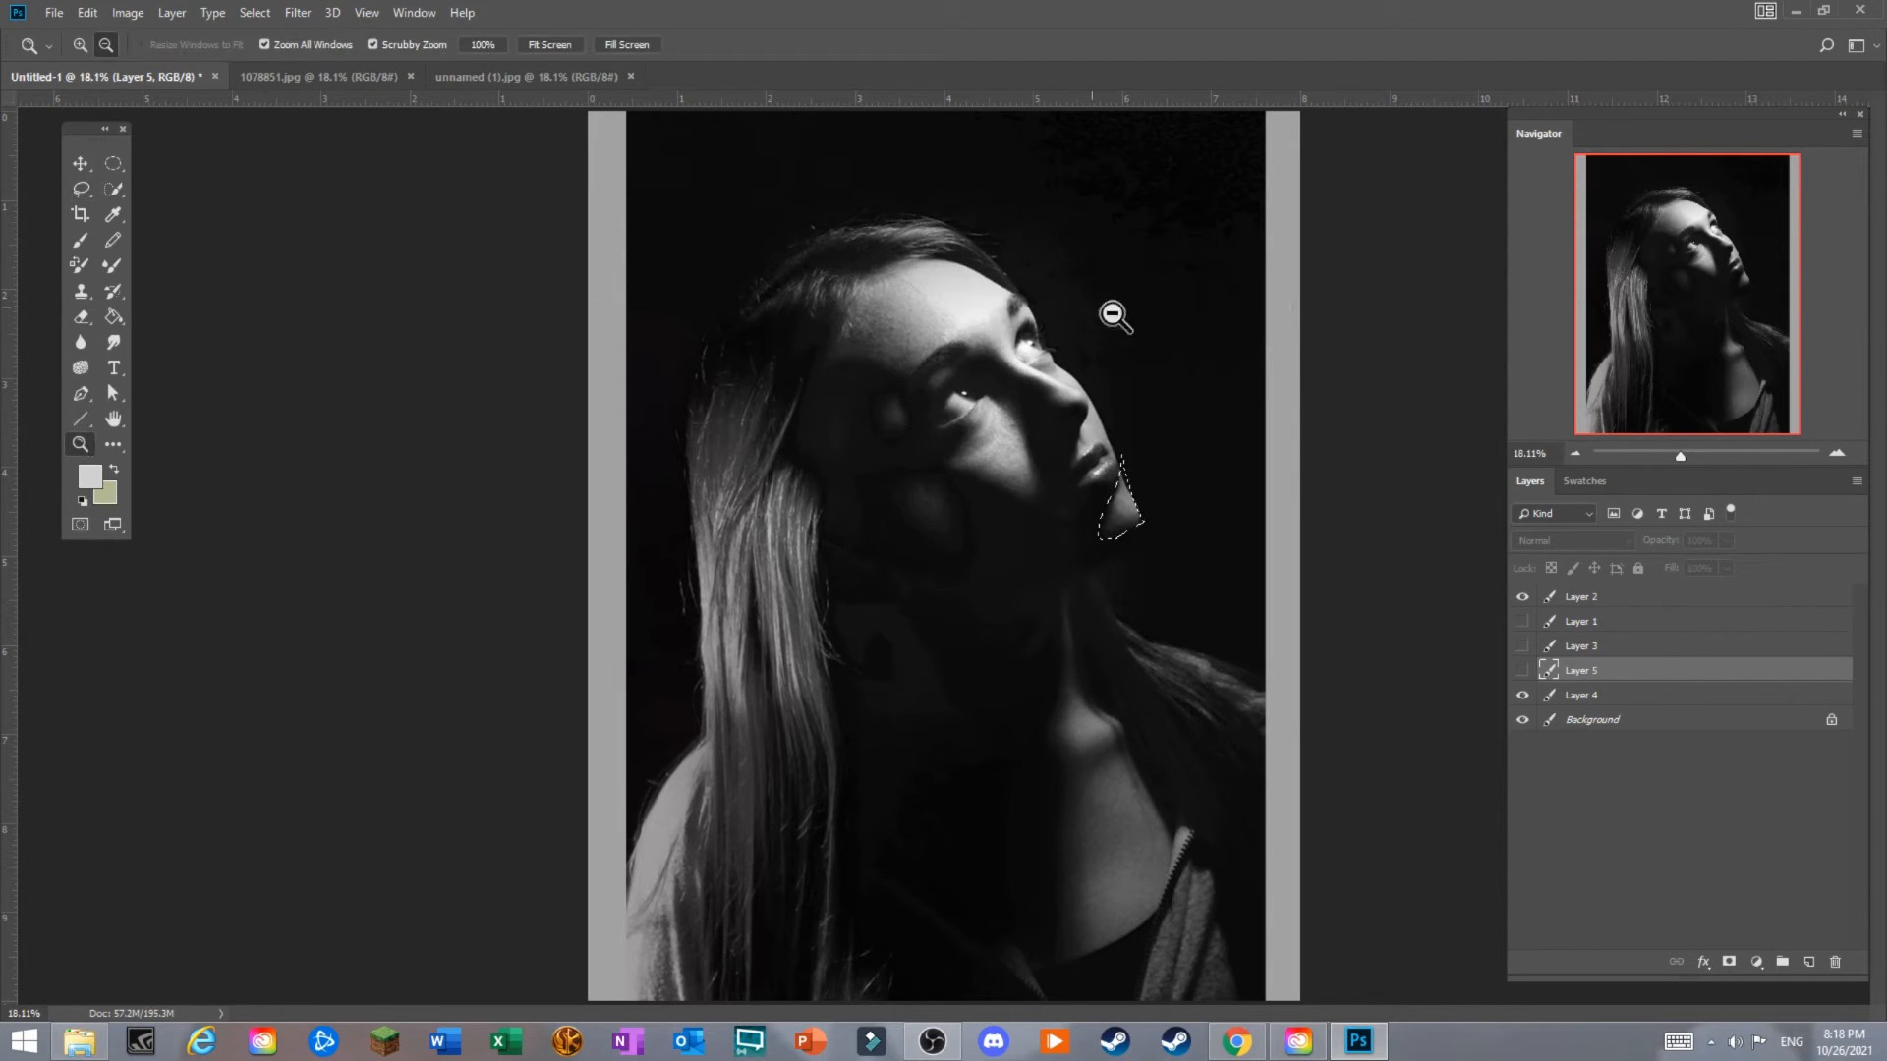
pyautogui.moveTo(1104, 421); pyautogui.dragTo(1343, 502)
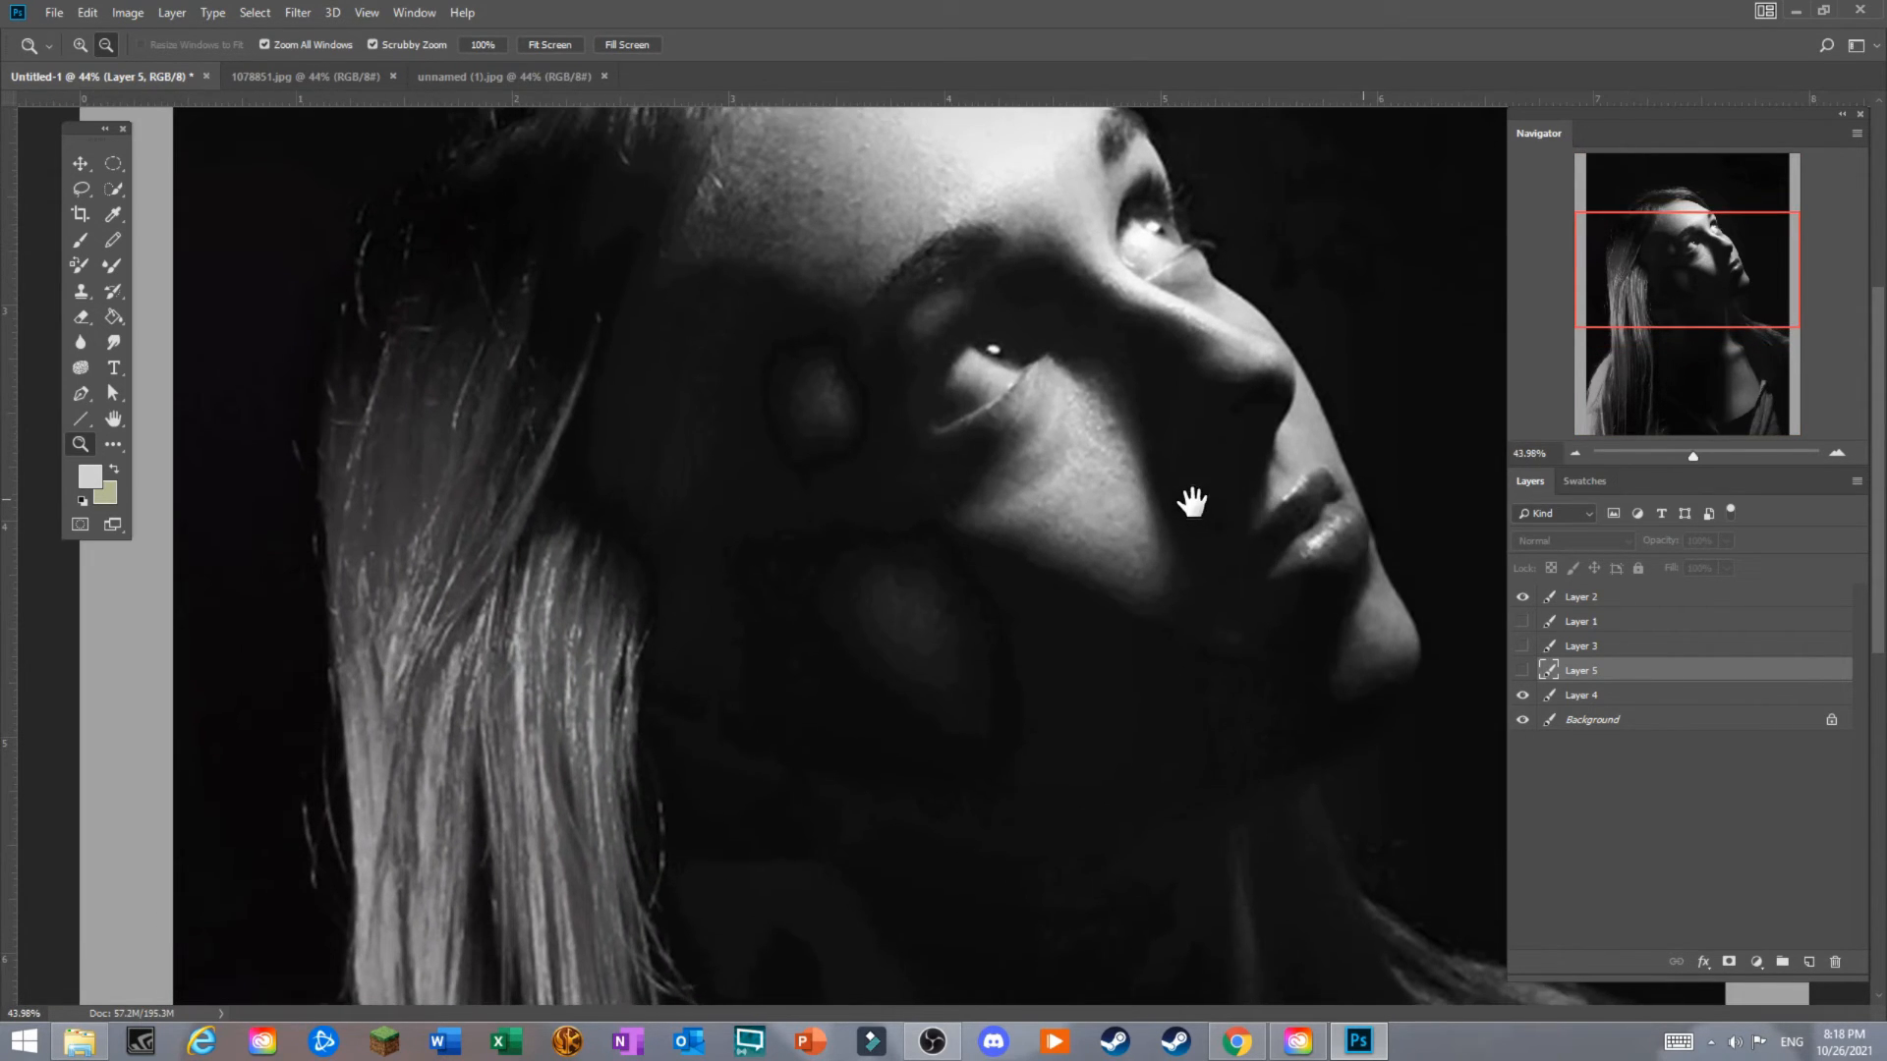
pyautogui.click(81, 189)
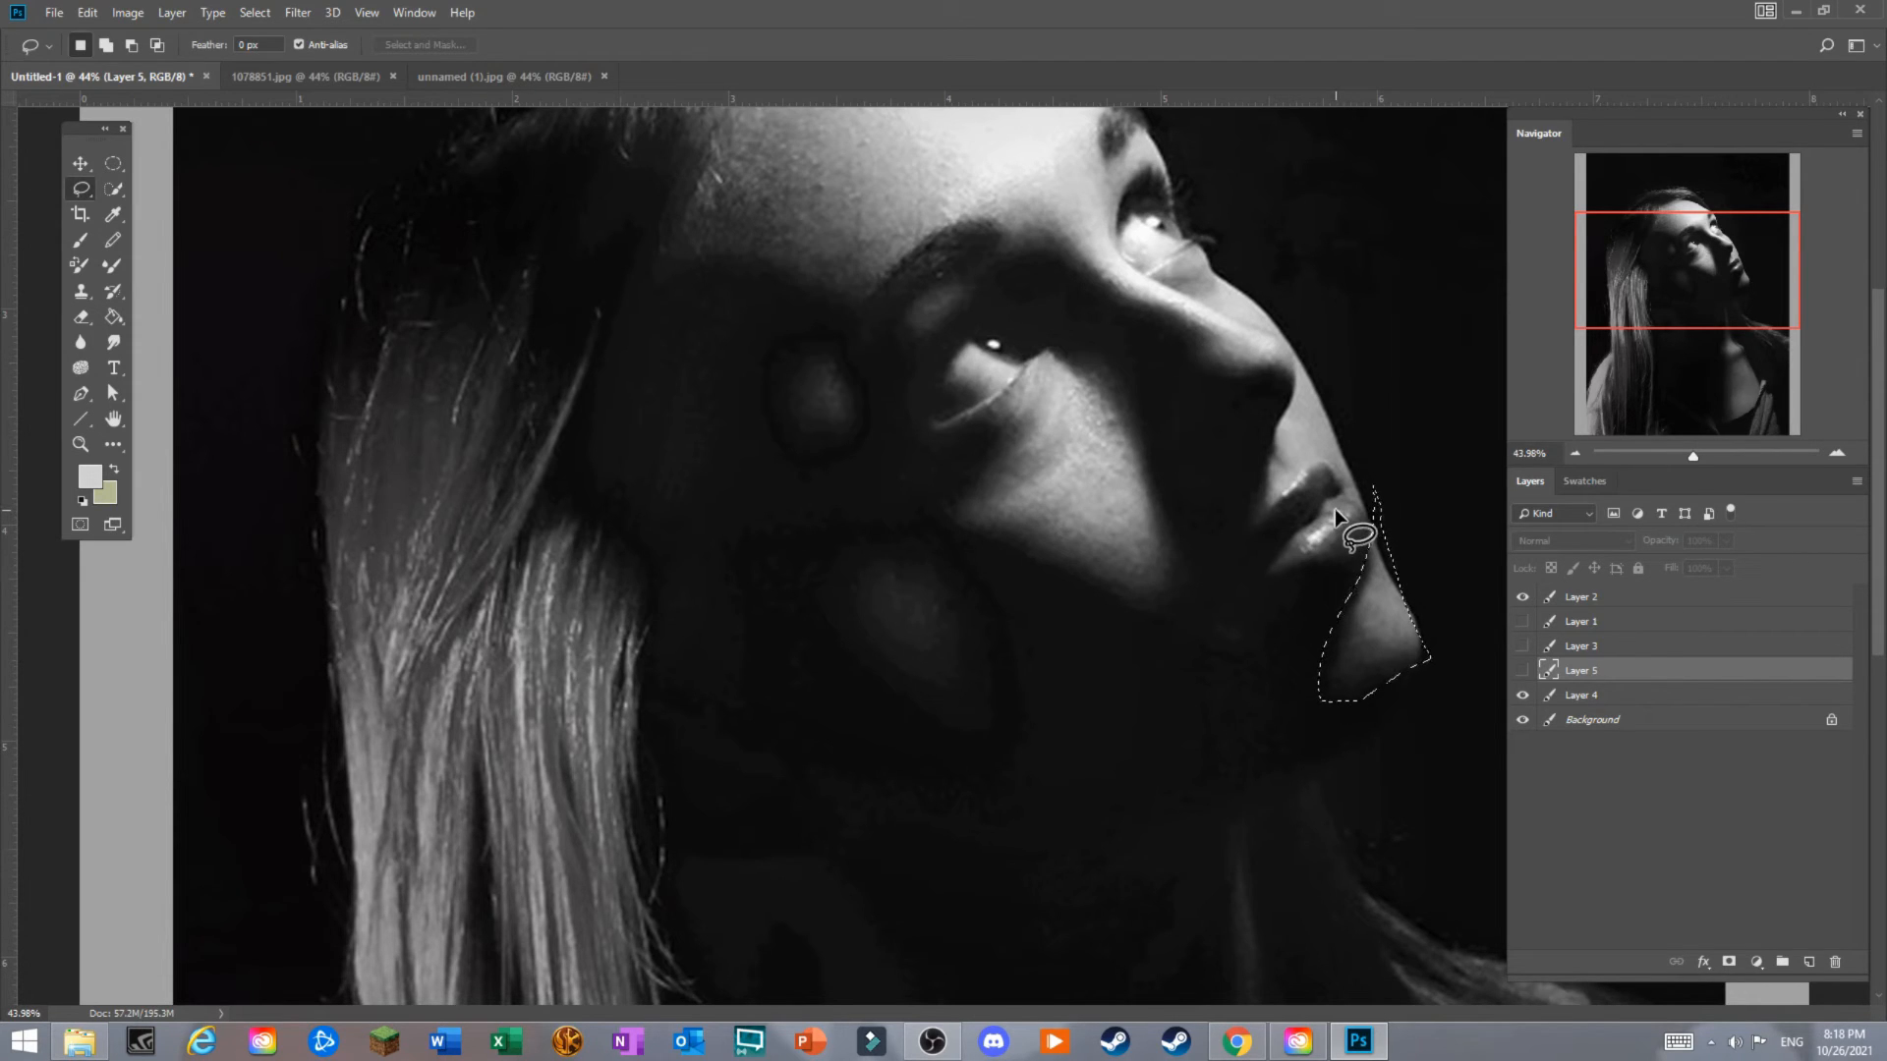
pyautogui.moveTo(1335, 509)
pyautogui.mouseDown()
pyautogui.moveTo(1293, 544)
pyautogui.moveTo(1316, 552)
pyautogui.moveTo(1360, 505)
pyautogui.moveTo(1271, 510)
pyautogui.moveTo(1305, 462)
pyautogui.mouseUp()
pyautogui.moveTo(806, 307); pyautogui.dragTo(791, 354)
pyautogui.moveTo(909, 518); pyautogui.dragTo(872, 560)
# Lasso the lit forehead of the Layer 2 portrait between the hairline and the eyebrows.
pyautogui.press('space')
pyautogui.moveTo(1179, 350)
pyautogui.mouseDown()
pyautogui.moveTo(1120, 417)
pyautogui.moveTo(1022, 442)
pyautogui.mouseUp()
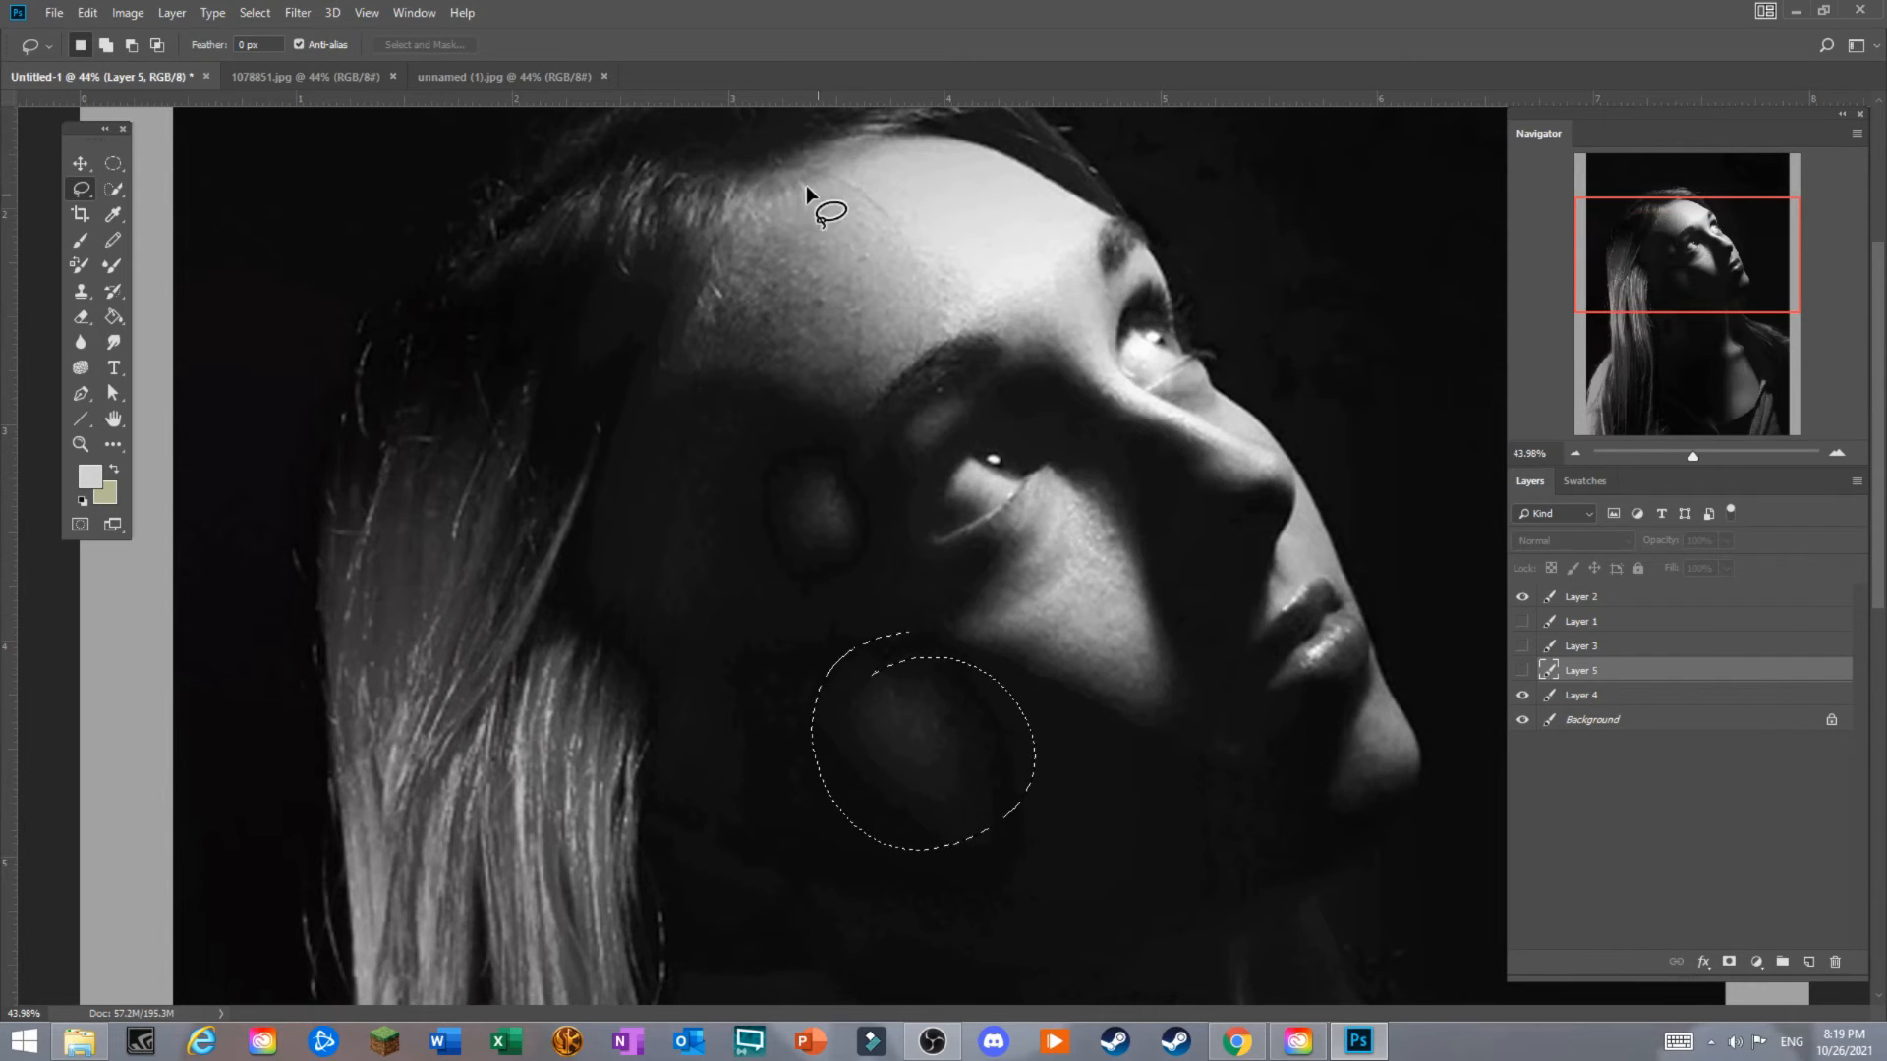
pyautogui.moveTo(769, 182)
pyautogui.mouseDown()
pyautogui.moveTo(1208, 449)
pyautogui.moveTo(1198, 471)
pyautogui.moveTo(1295, 494)
pyautogui.mouseUp()
pyautogui.moveTo(1089, 199)
pyautogui.mouseDown()
pyautogui.moveTo(921, 128)
pyautogui.moveTo(752, 173)
pyautogui.mouseUp()
pyautogui.moveTo(920, 122)
pyautogui.mouseDown()
pyautogui.moveTo(759, 207)
pyautogui.moveTo(663, 374)
pyautogui.moveTo(843, 408)
pyautogui.moveTo(1017, 322)
pyautogui.moveTo(1121, 226)
pyautogui.moveTo(835, 123)
pyautogui.mouseUp()
# Hide the Layer 2 portrait and clear the forehead selection.
pyautogui.click(87, 452)
pyautogui.hotkey('ctrl', '0')
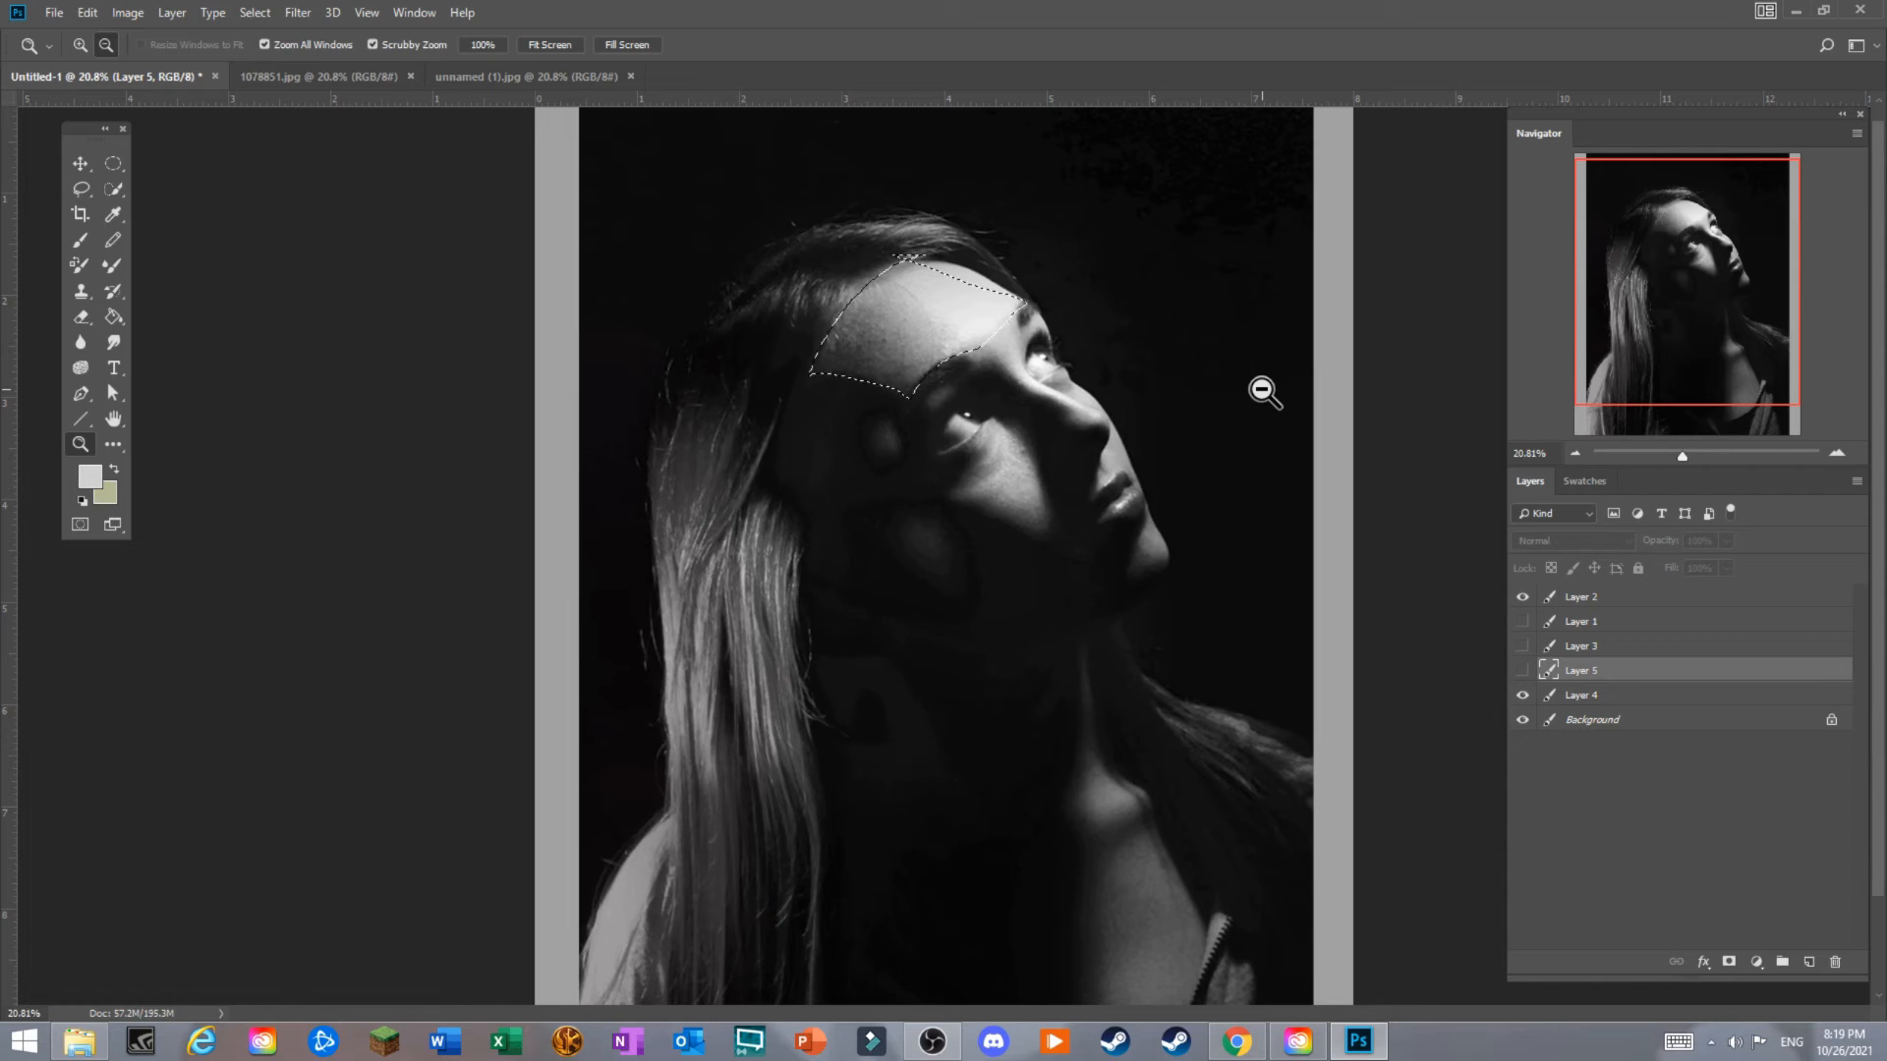
pyautogui.click(1523, 597)
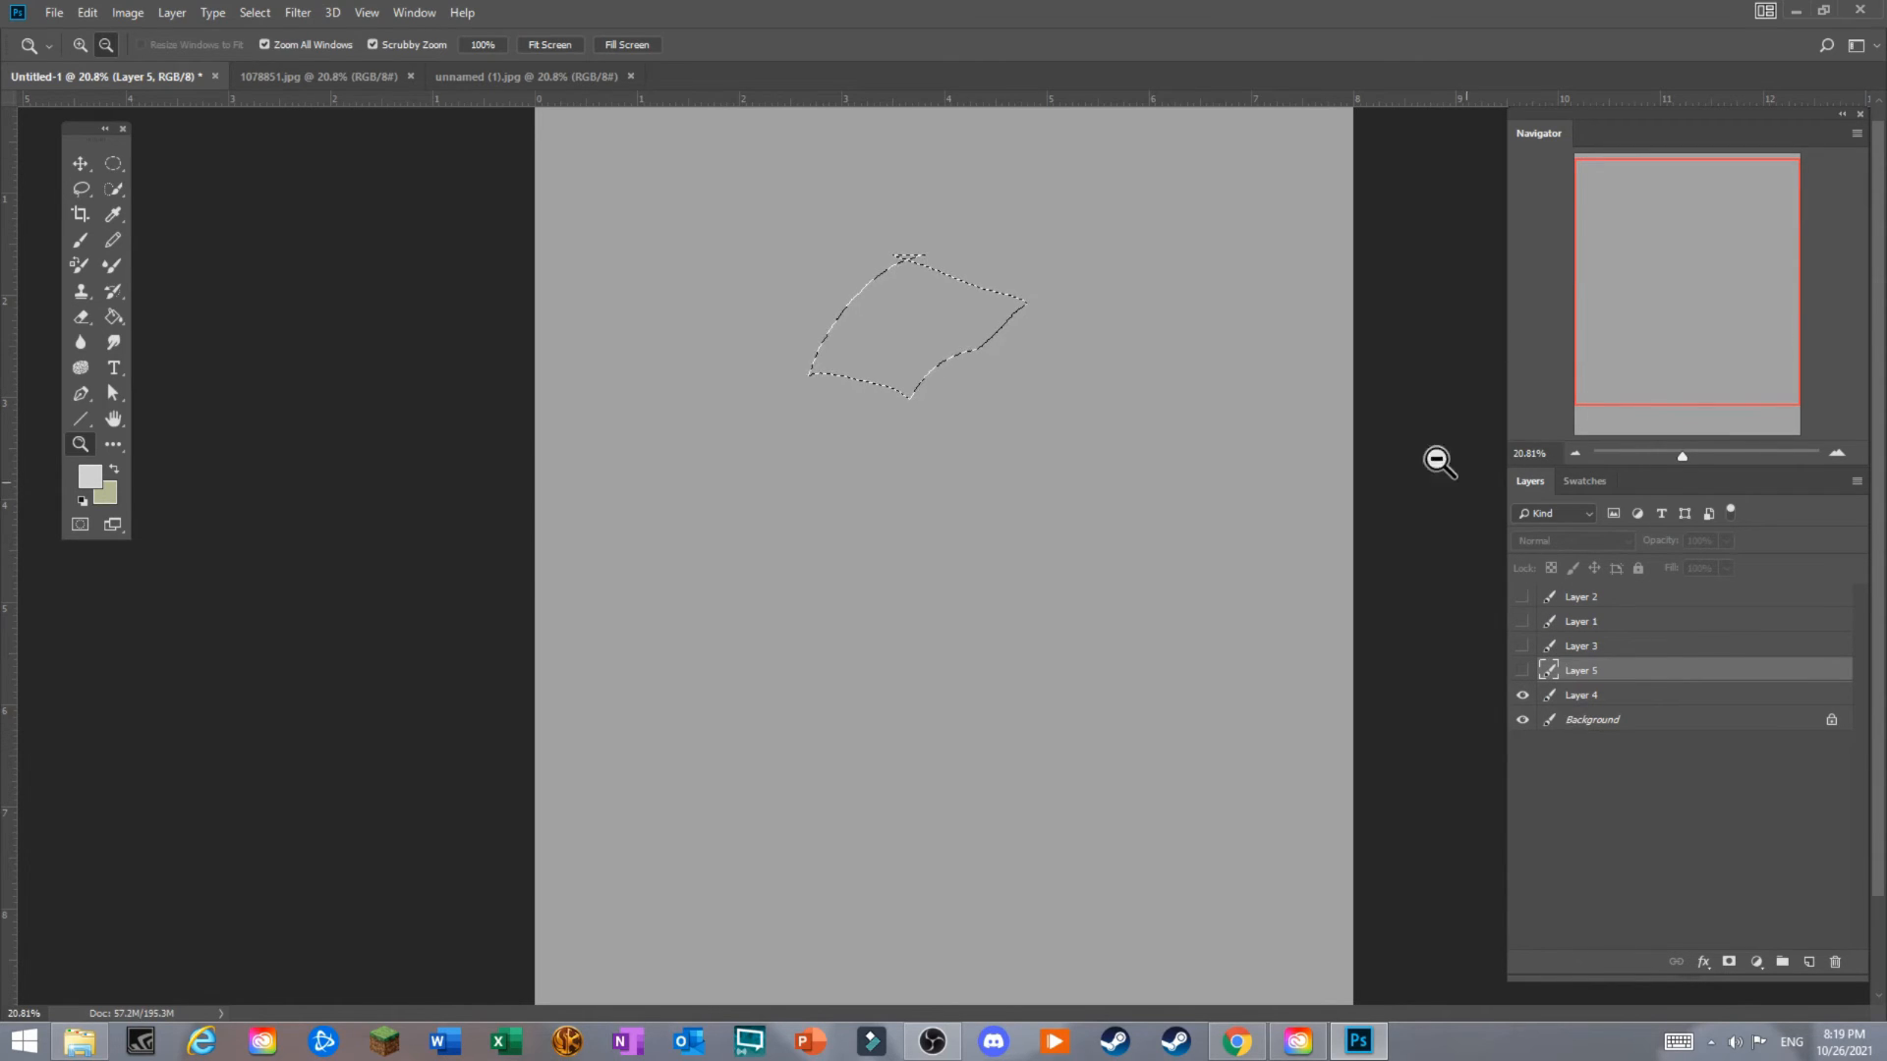
pyautogui.click(254, 12)
pyautogui.click(283, 51)
pyautogui.moveTo(1102, 435); pyautogui.dragTo(1081, 479)
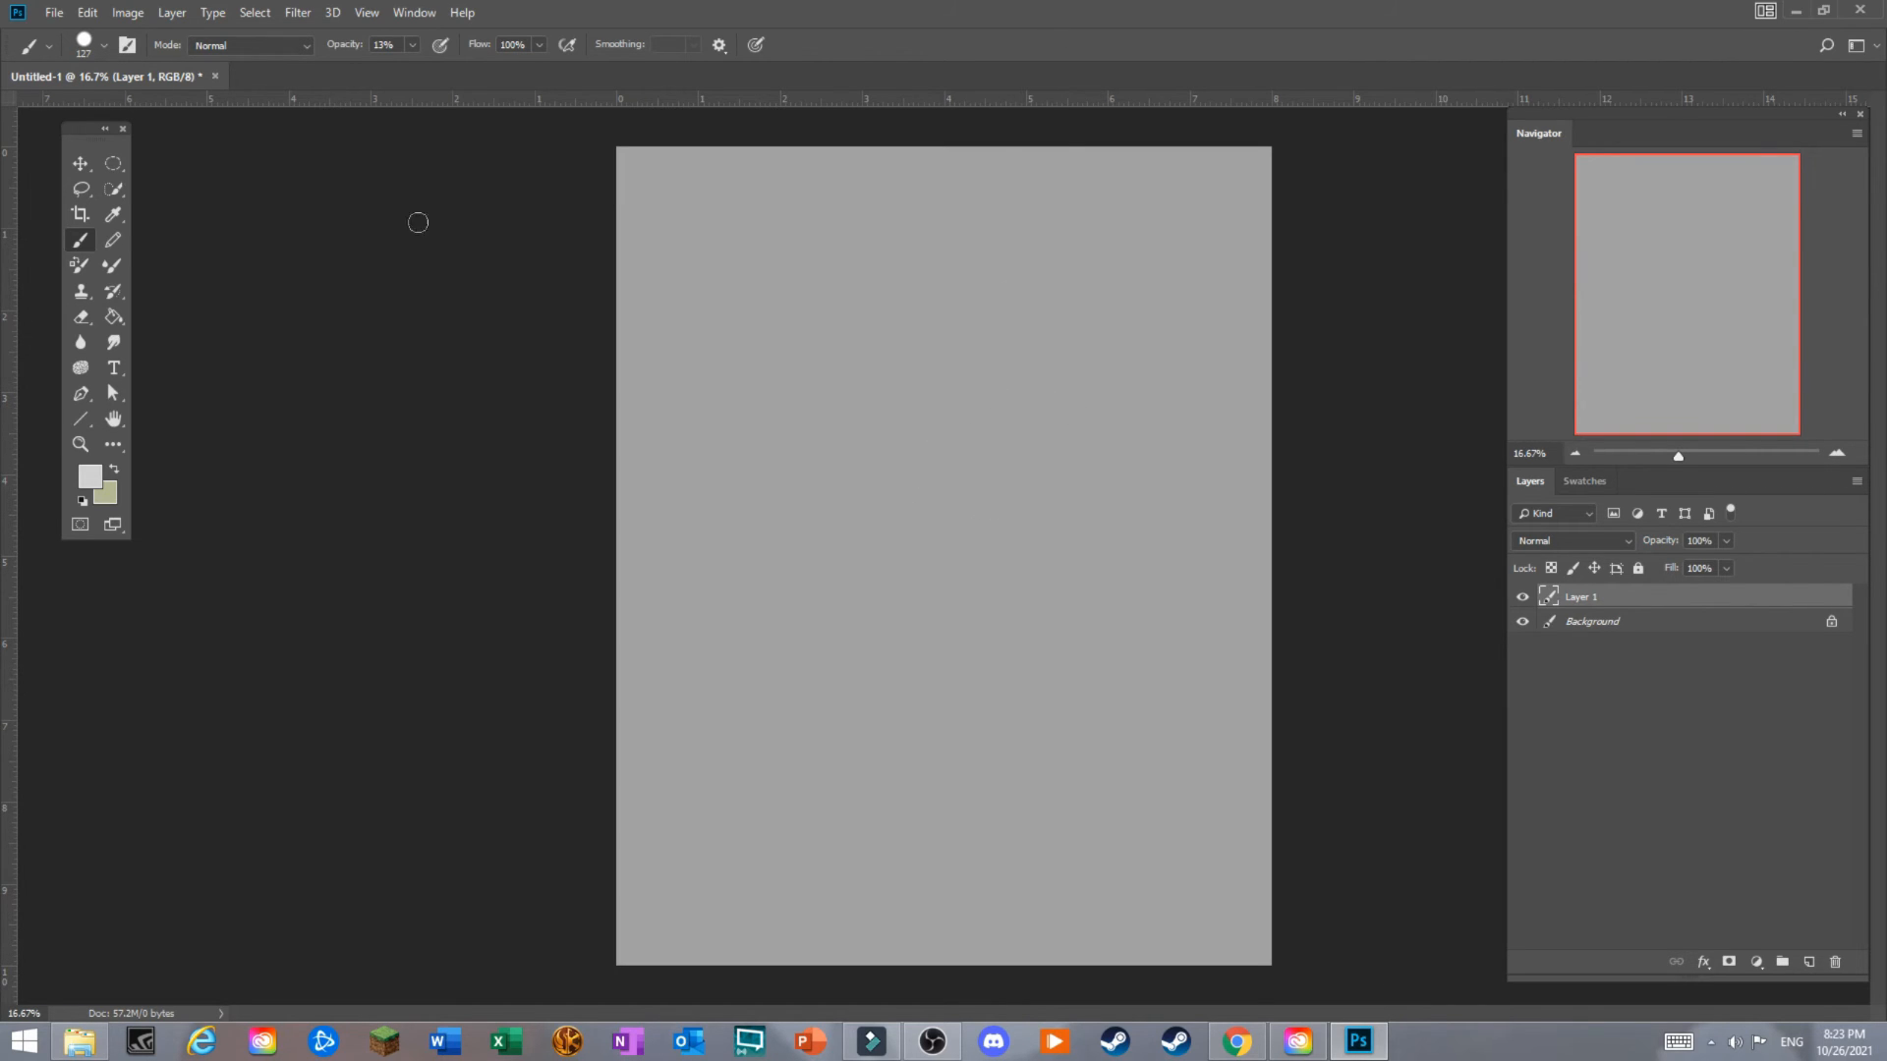
# Set the foreground color to black (#000000).
pyautogui.click(89, 475)
pyautogui.click(607, 616)
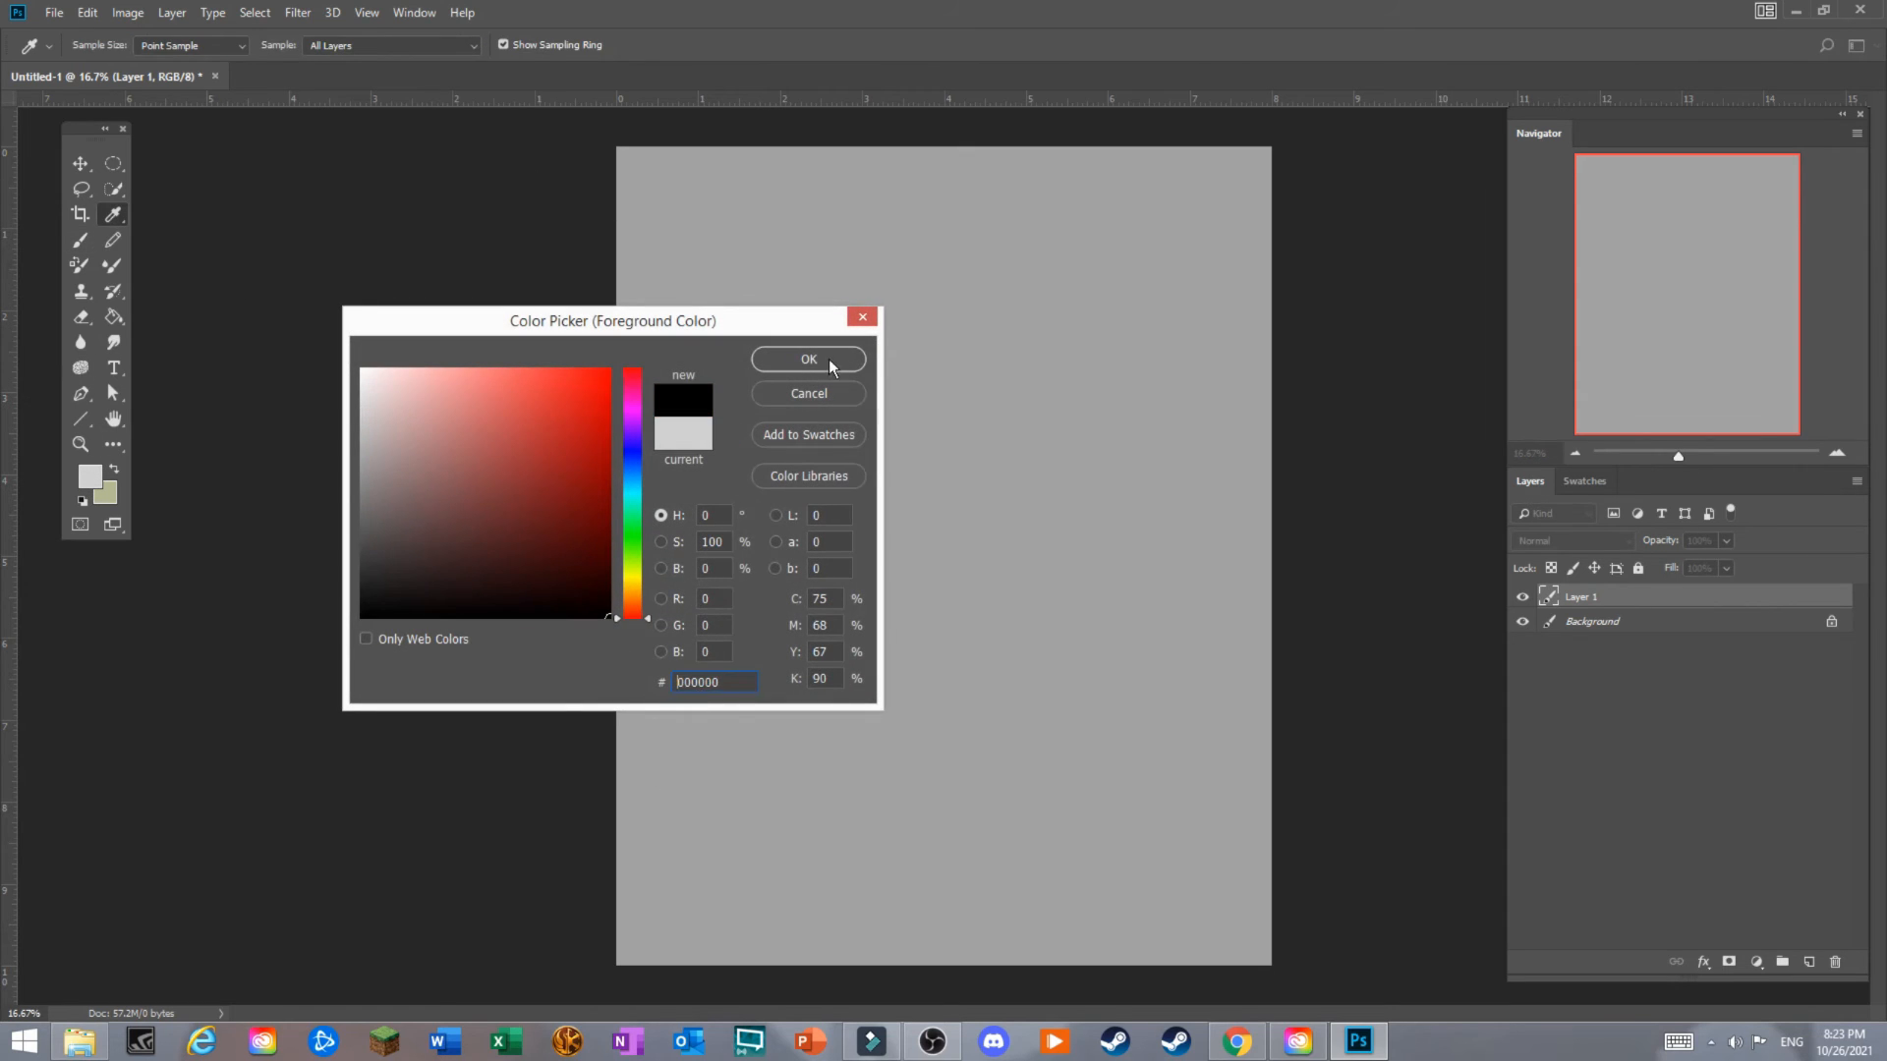
pyautogui.click(834, 360)
# Choose the Sketch Brush preset at a size of 37 px.
pyautogui.rightClick(993, 384)
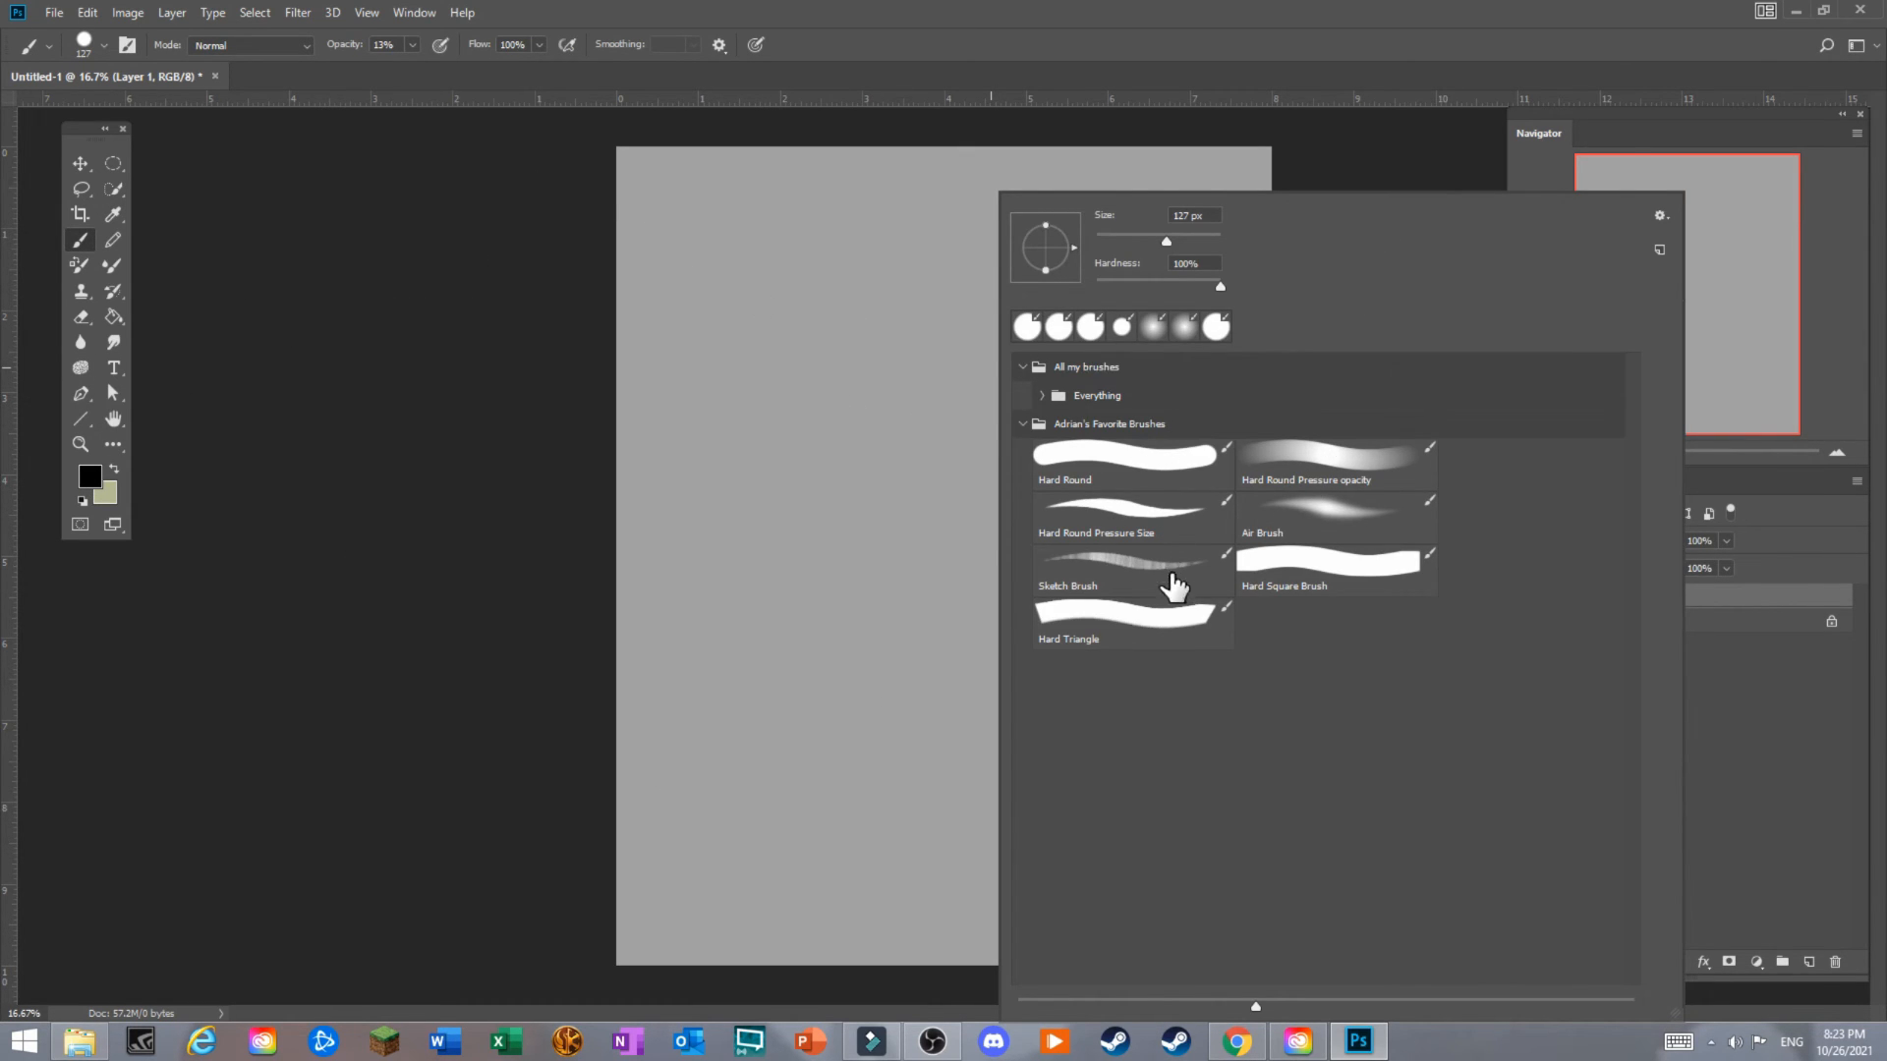
pyautogui.click(1169, 577)
pyautogui.click(1118, 241)
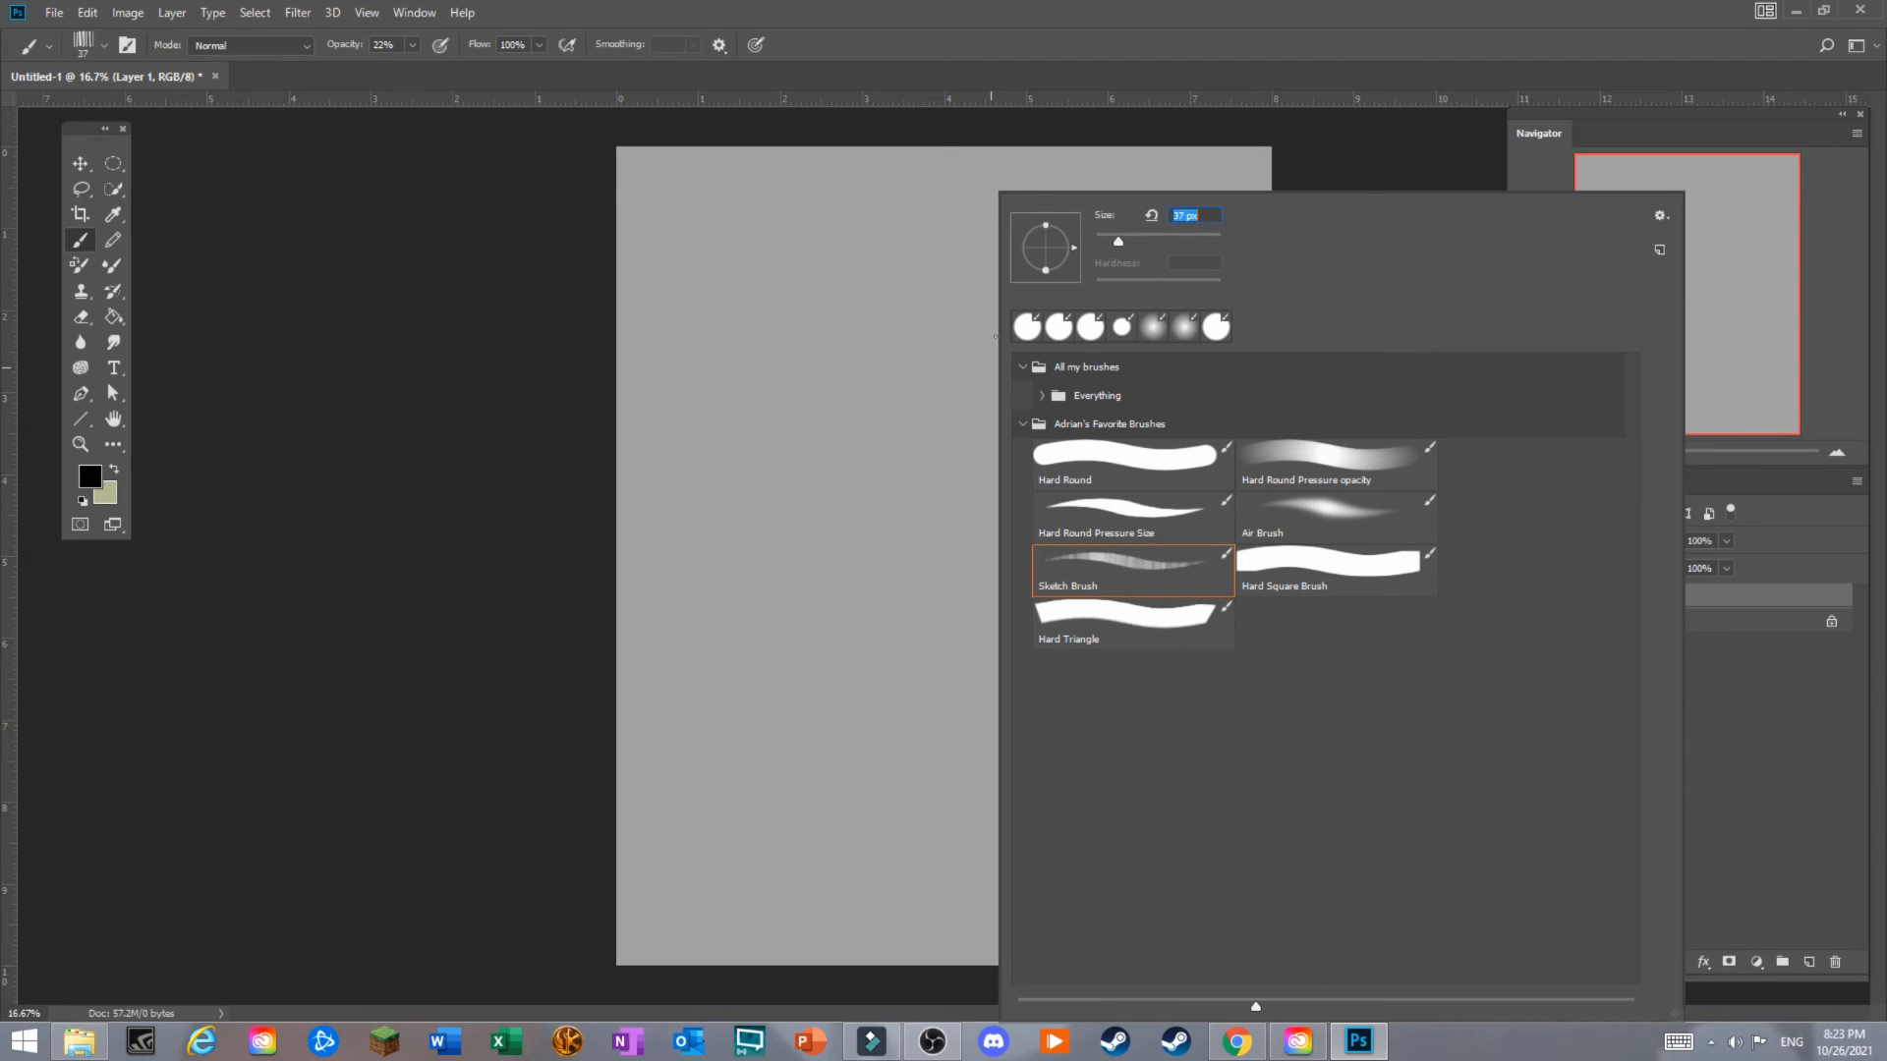
pyautogui.click(466, 652)
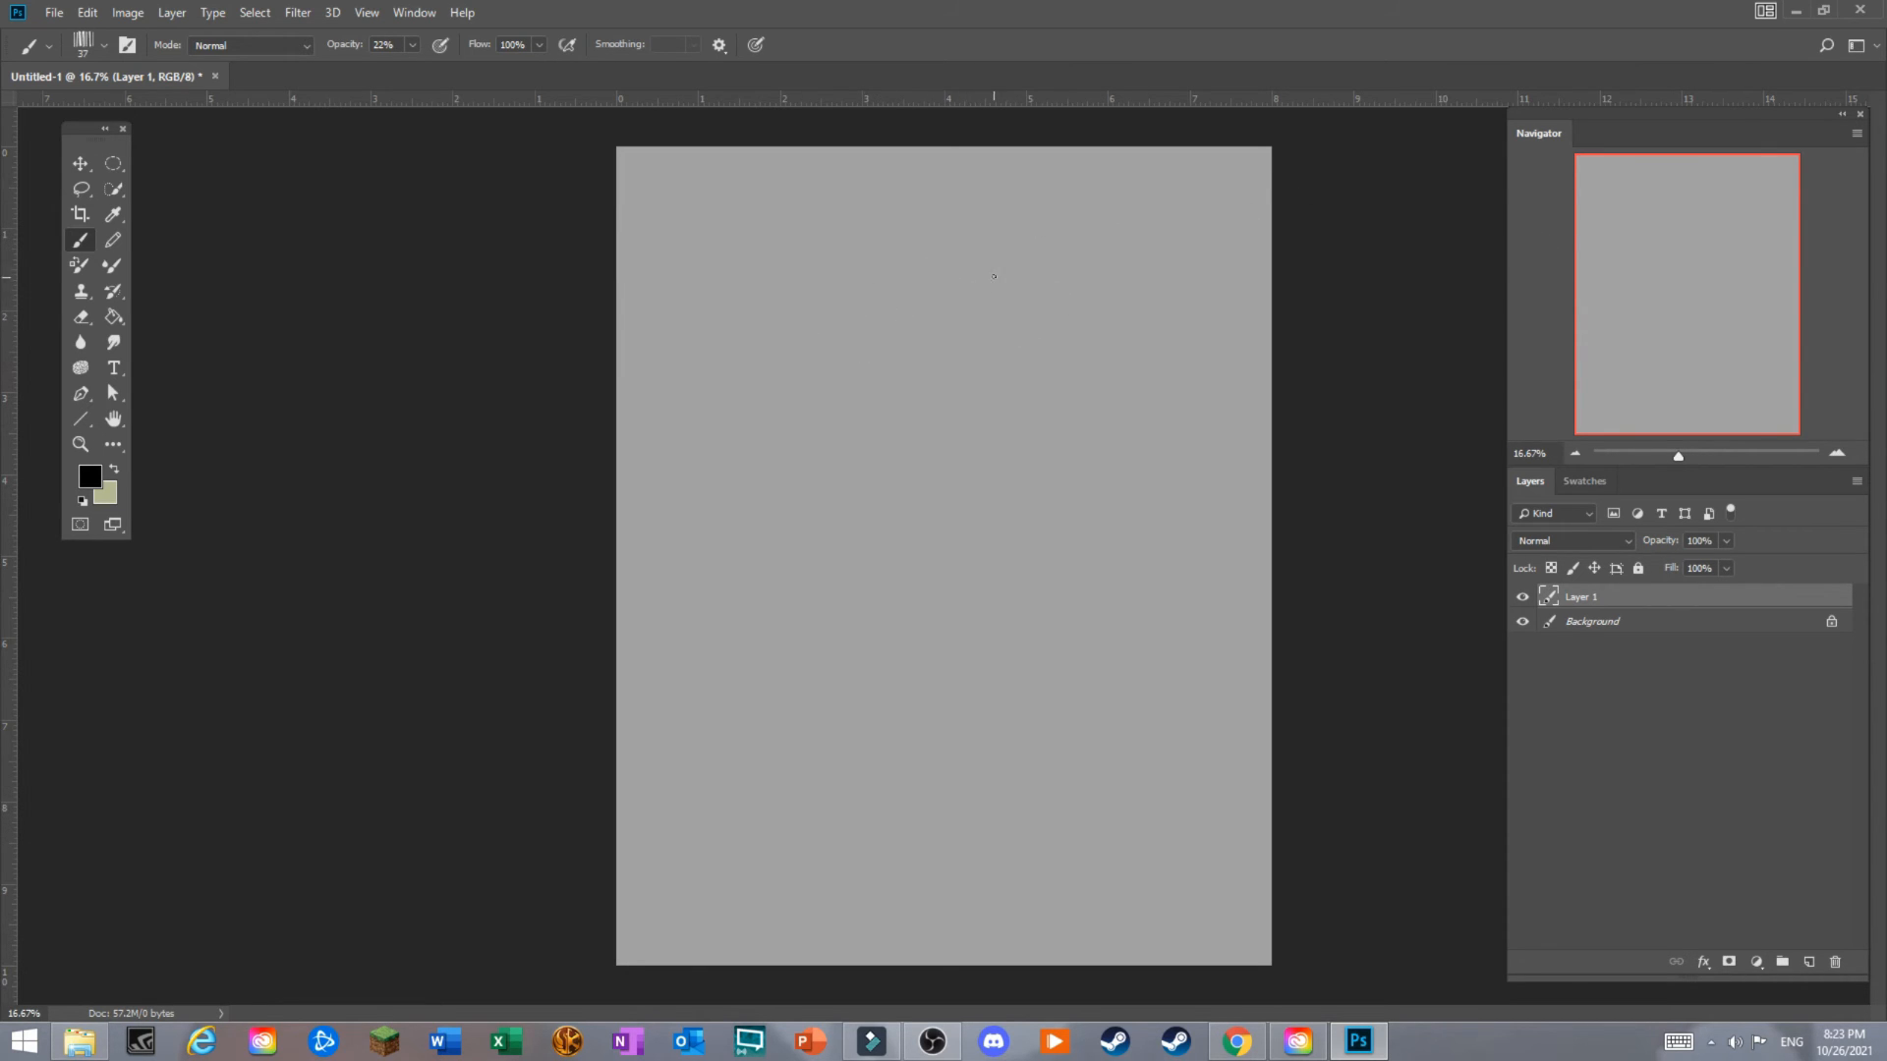
# Sketch a small head with facial guidelines and a neck in the canvas's upper middle using the Hard Round brush at 14 px.
pyautogui.rightClick(1016, 336)
pyautogui.click(1159, 454)
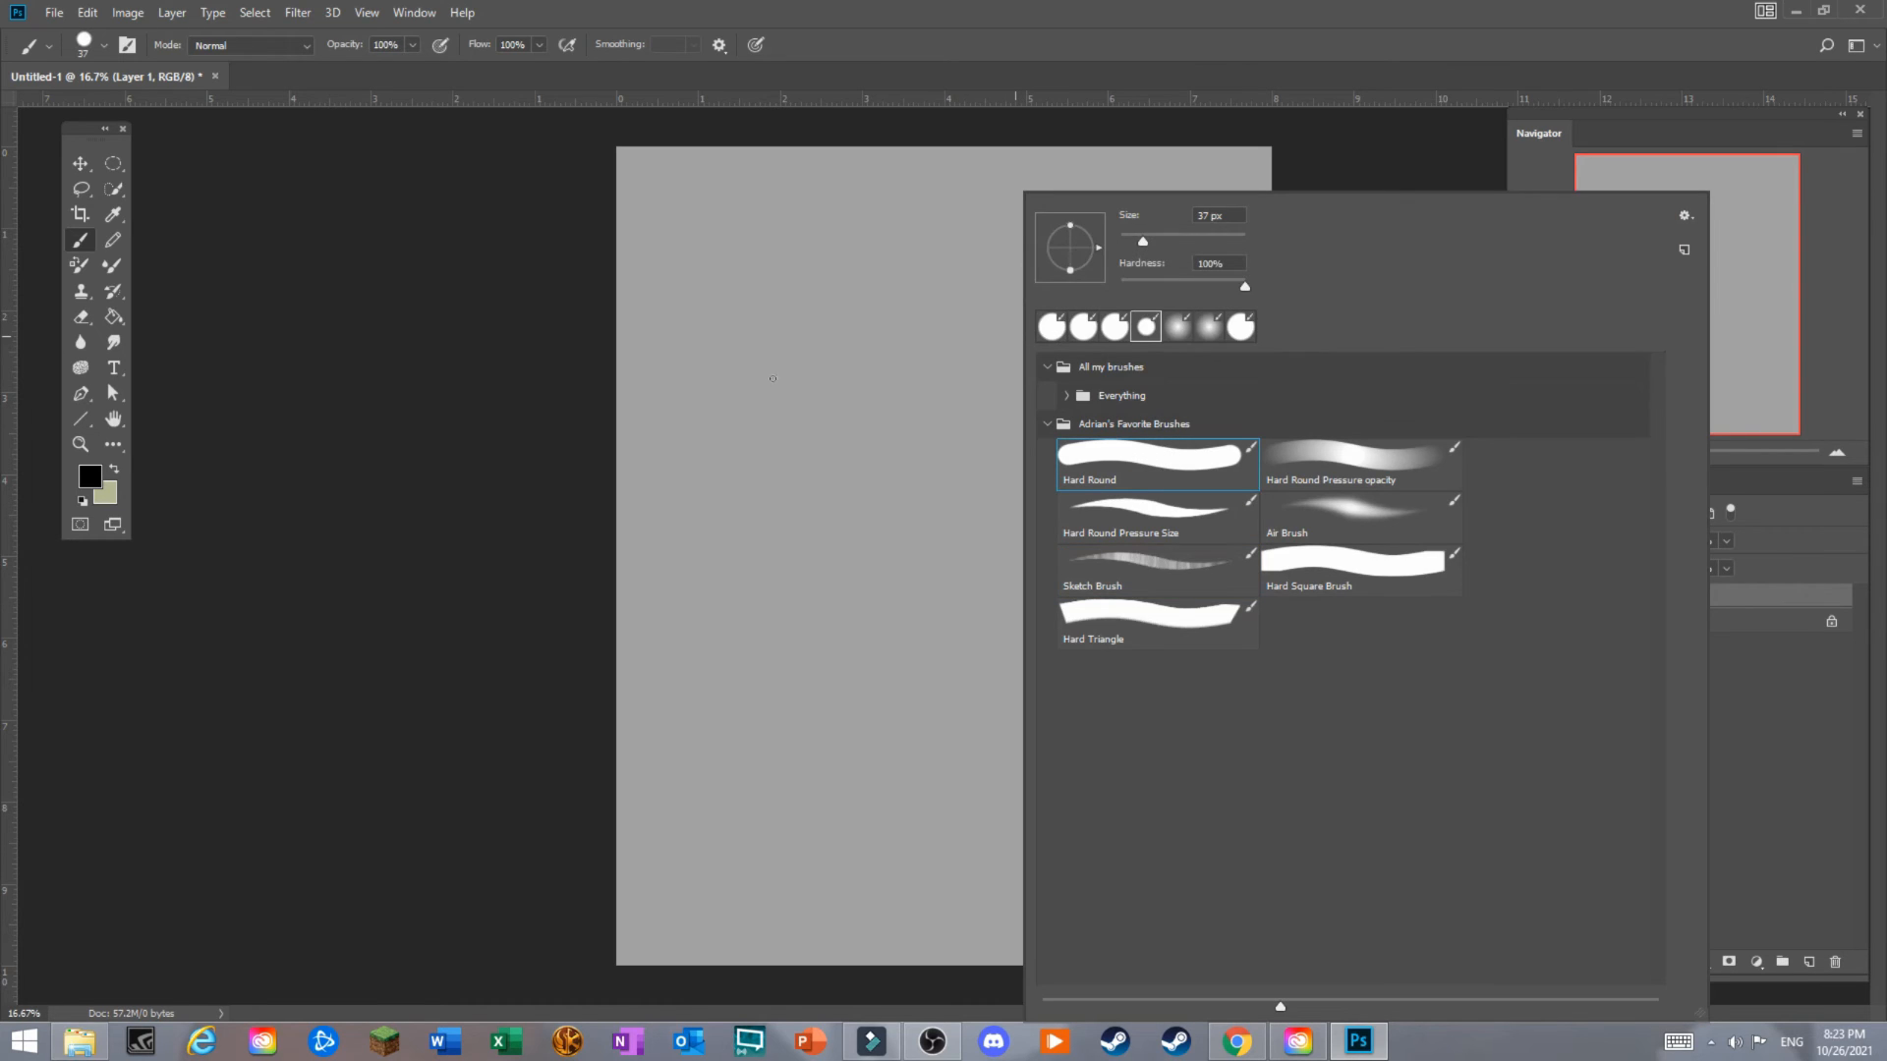
pyautogui.click(1130, 241)
pyautogui.click(867, 334)
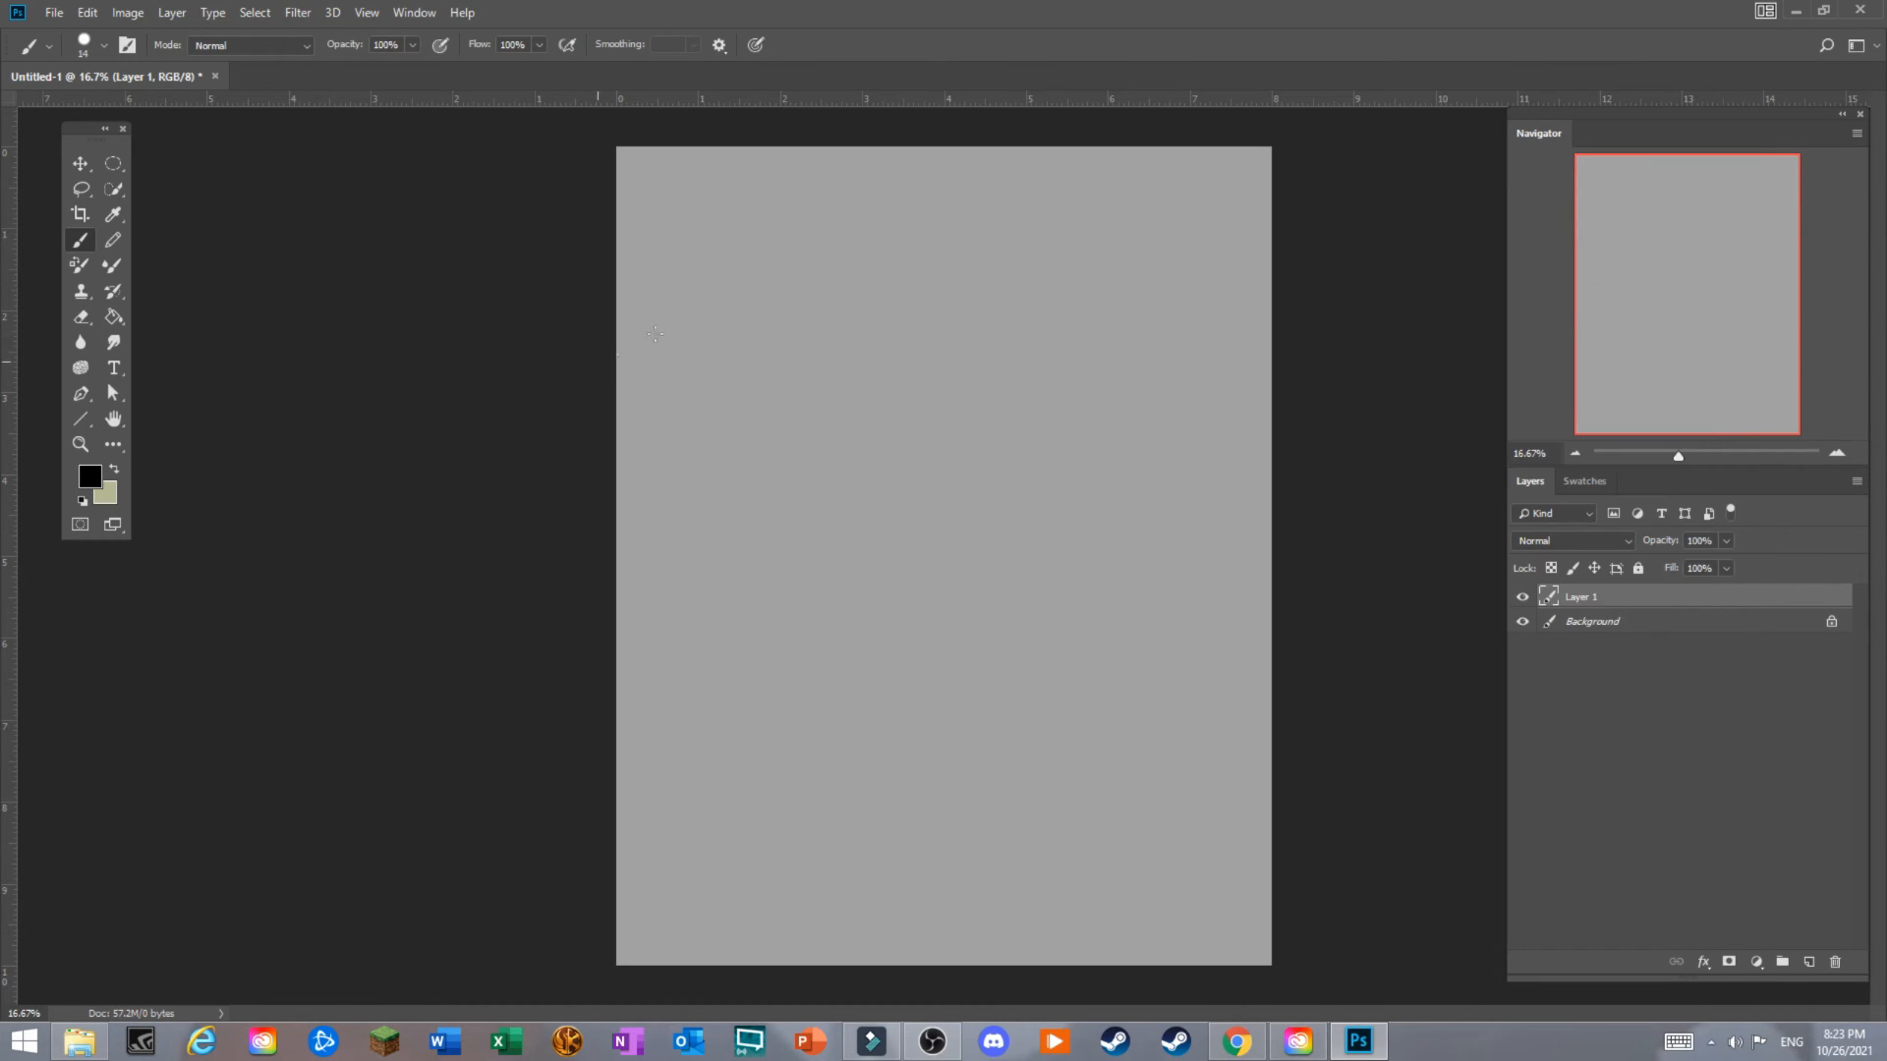
pyautogui.moveTo(907, 362)
pyautogui.mouseDown()
pyautogui.moveTo(941, 373)
pyautogui.moveTo(882, 401)
pyautogui.moveTo(948, 397)
pyautogui.moveTo(896, 421)
pyautogui.moveTo(889, 393)
pyautogui.moveTo(920, 425)
pyautogui.moveTo(923, 354)
pyautogui.moveTo(924, 421)
pyautogui.moveTo(953, 388)
pyautogui.moveTo(898, 385)
pyautogui.moveTo(940, 383)
pyautogui.moveTo(932, 411)
pyautogui.moveTo(899, 419)
pyautogui.moveTo(896, 380)
pyautogui.moveTo(917, 447)
pyautogui.moveTo(949, 420)
pyautogui.moveTo(889, 417)
pyautogui.moveTo(921, 469)
pyautogui.moveTo(967, 450)
pyautogui.mouseUp()
# Sketch the shoulders and one upper arm below the head with the Hard Round Pressure opacity brush.
pyautogui.rightClick(954, 462)
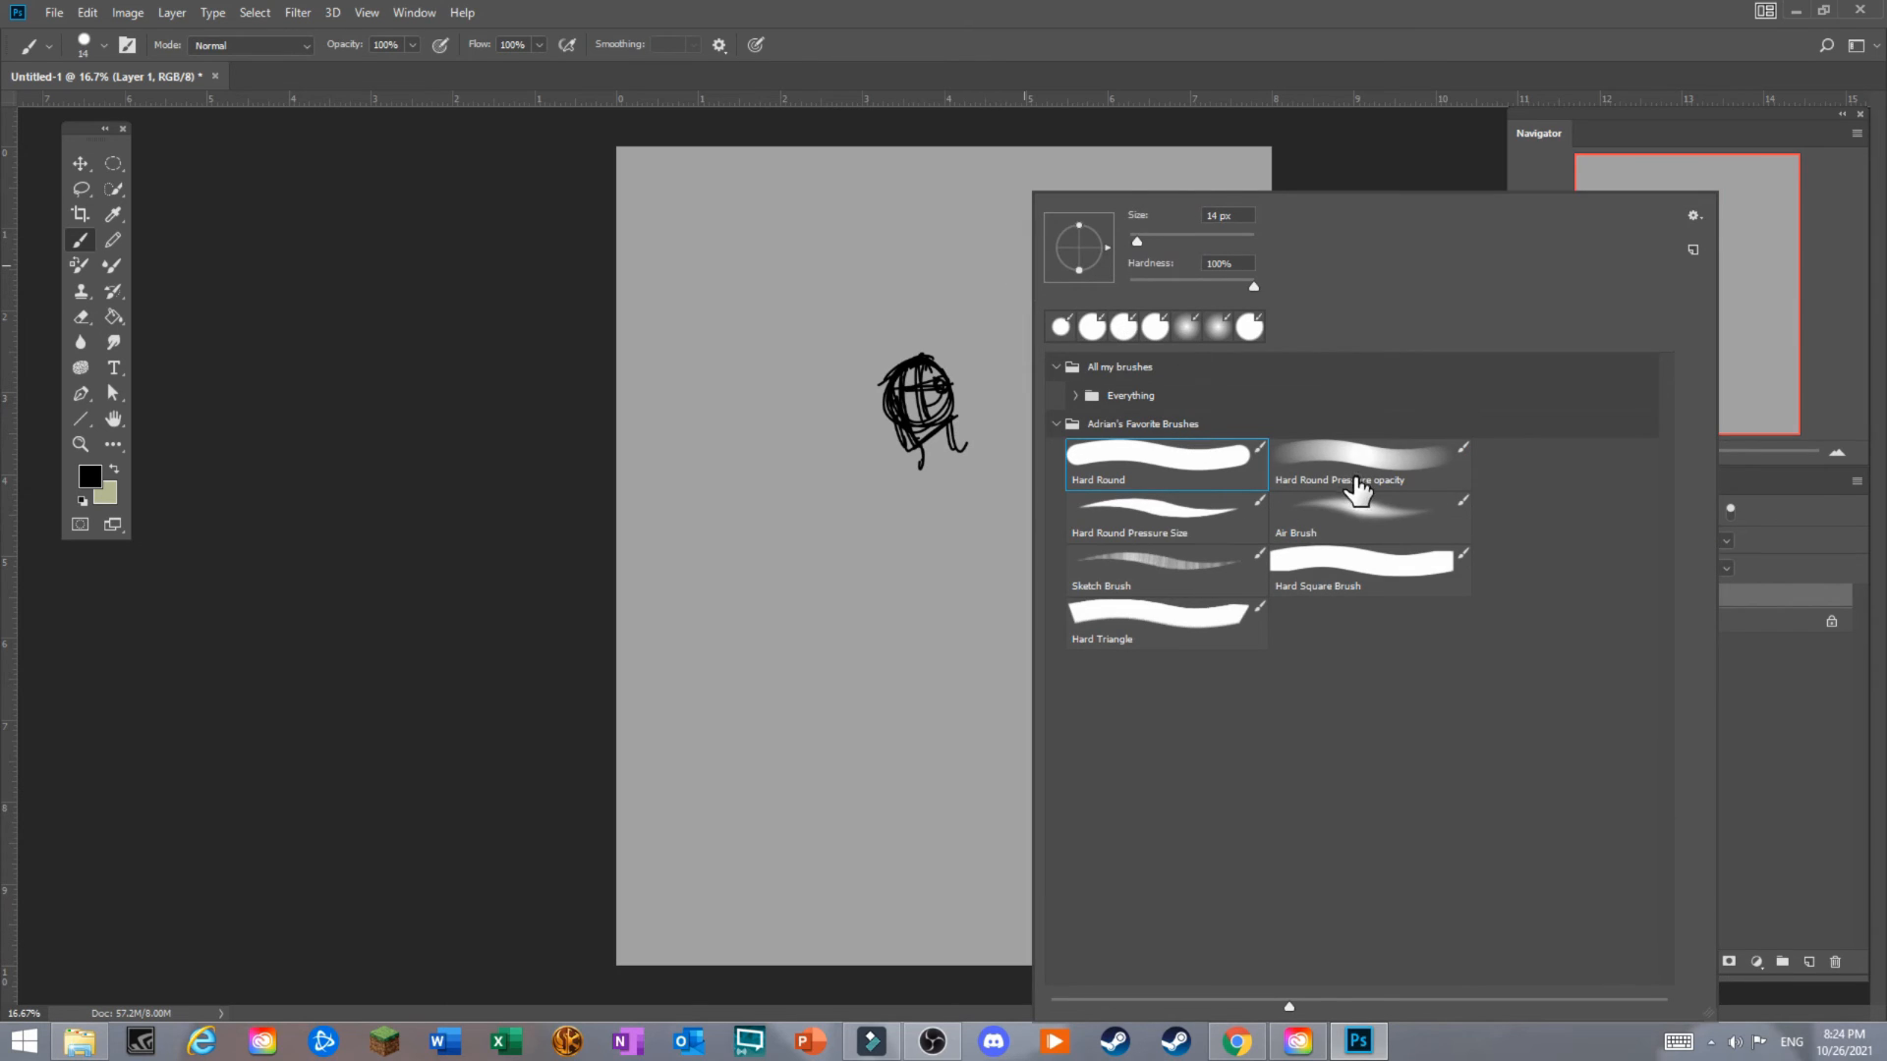
pyautogui.click(1368, 462)
pyautogui.click(922, 455)
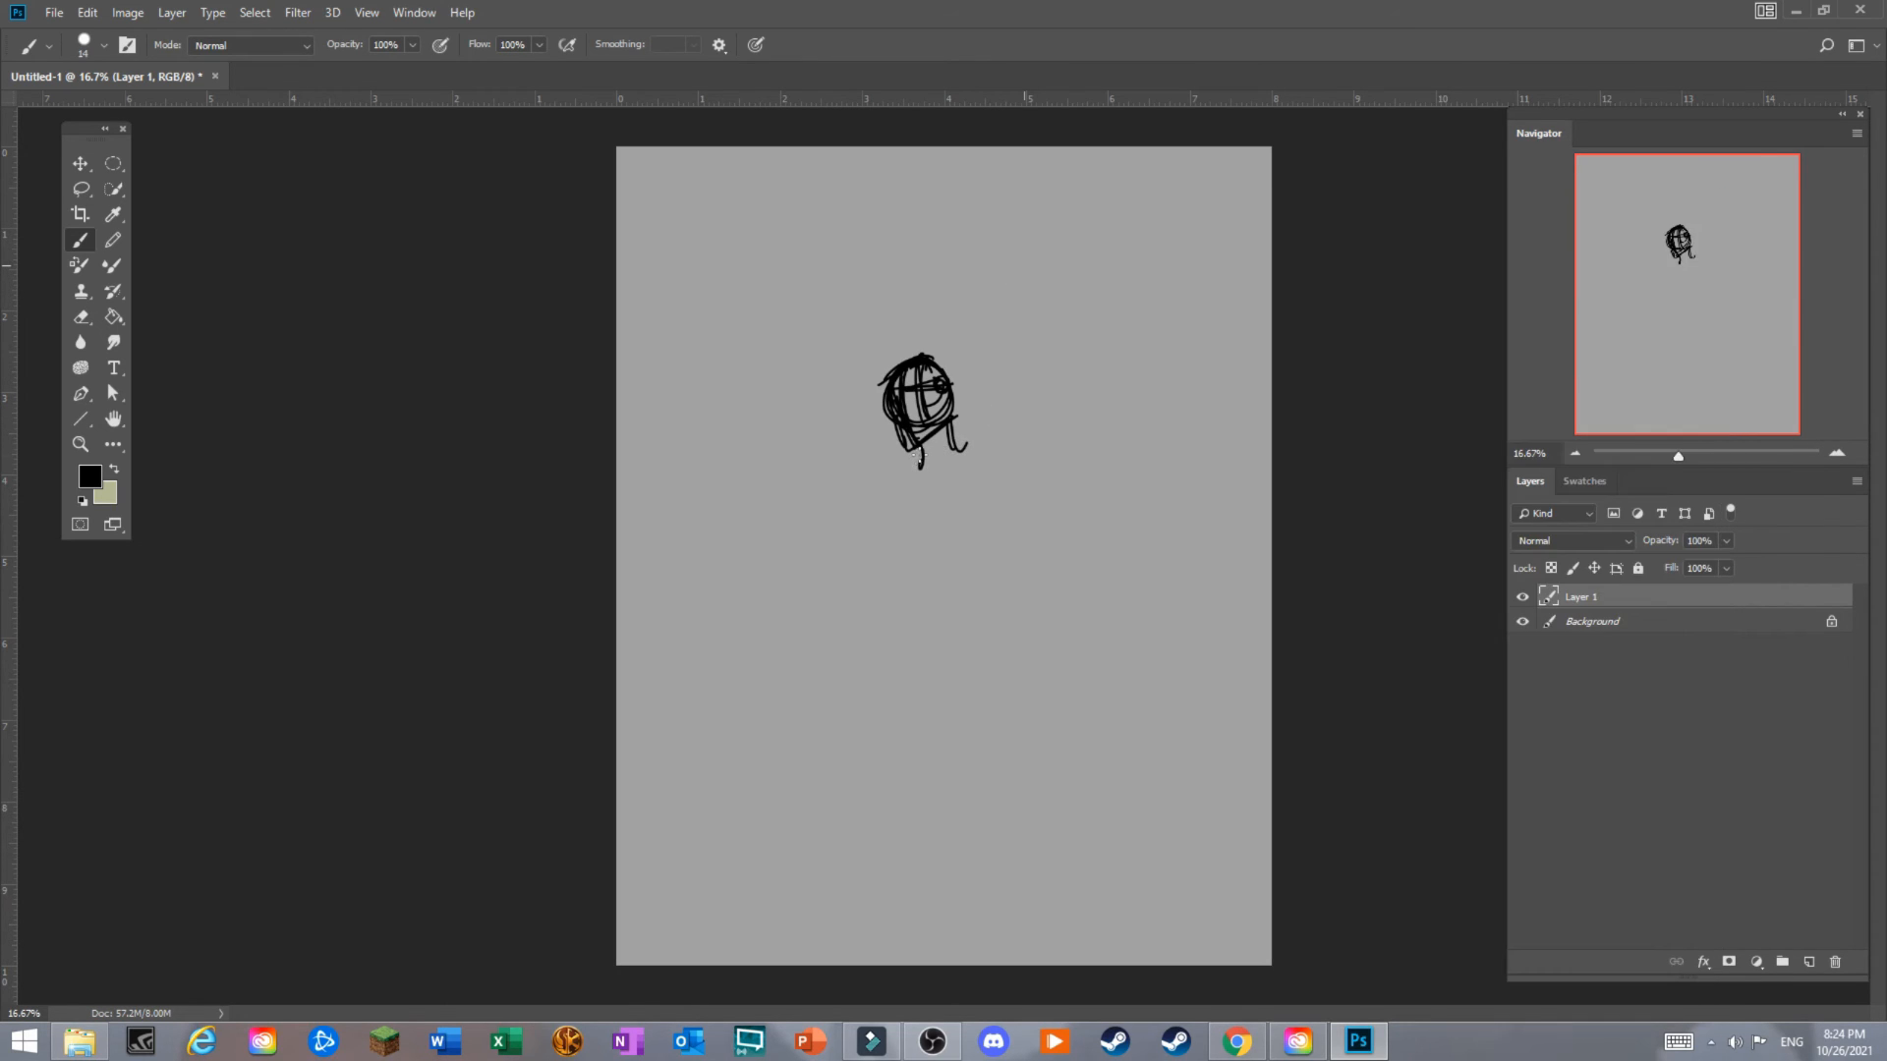
pyautogui.moveTo(922, 455)
pyautogui.mouseDown()
pyautogui.moveTo(892, 472)
pyautogui.moveTo(991, 460)
pyautogui.moveTo(887, 469)
pyautogui.moveTo(875, 491)
pyautogui.moveTo(1014, 458)
pyautogui.mouseUp()
pyautogui.moveTo(886, 462); pyautogui.dragTo(862, 491)
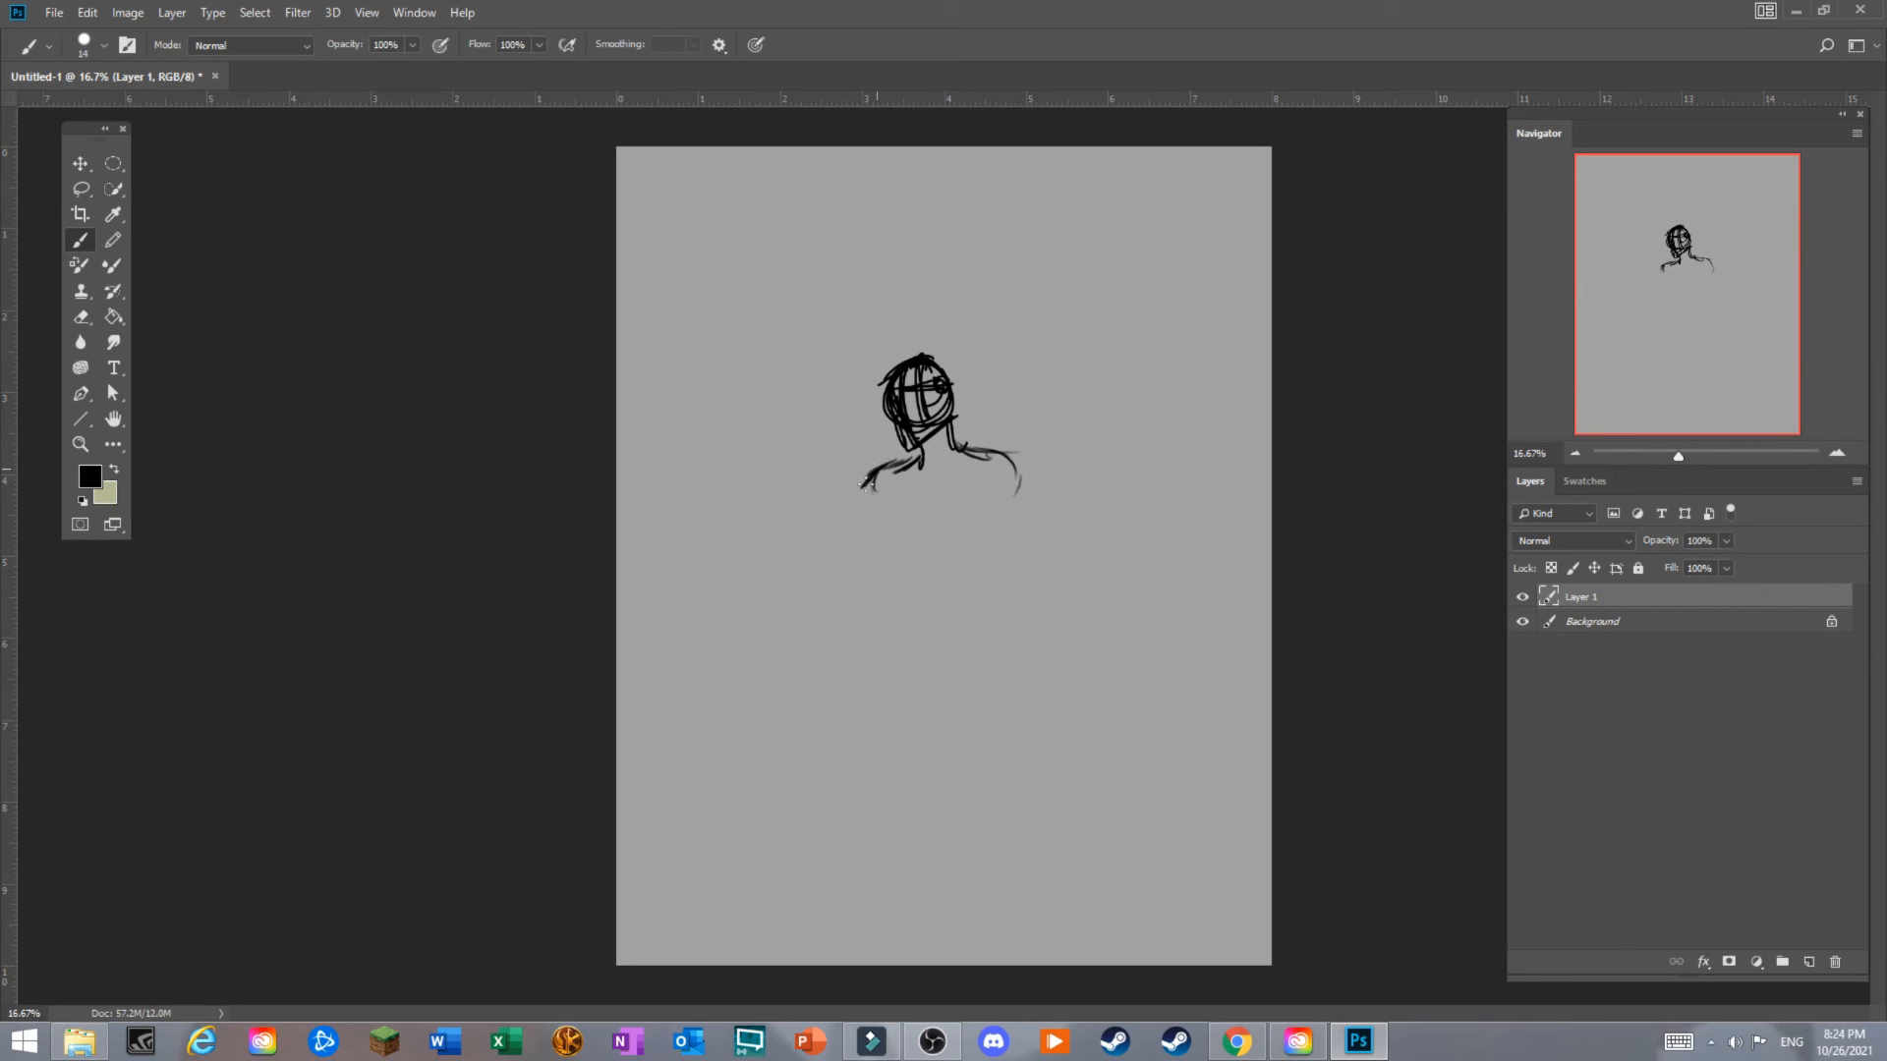
pyautogui.moveTo(991, 451); pyautogui.dragTo(1026, 483)
pyautogui.moveTo(905, 486)
pyautogui.mouseDown()
pyautogui.moveTo(860, 493)
pyautogui.moveTo(906, 475)
pyautogui.moveTo(886, 476)
pyautogui.moveTo(904, 485)
pyautogui.moveTo(885, 512)
pyautogui.moveTo(904, 503)
pyautogui.moveTo(861, 526)
pyautogui.mouseUp()
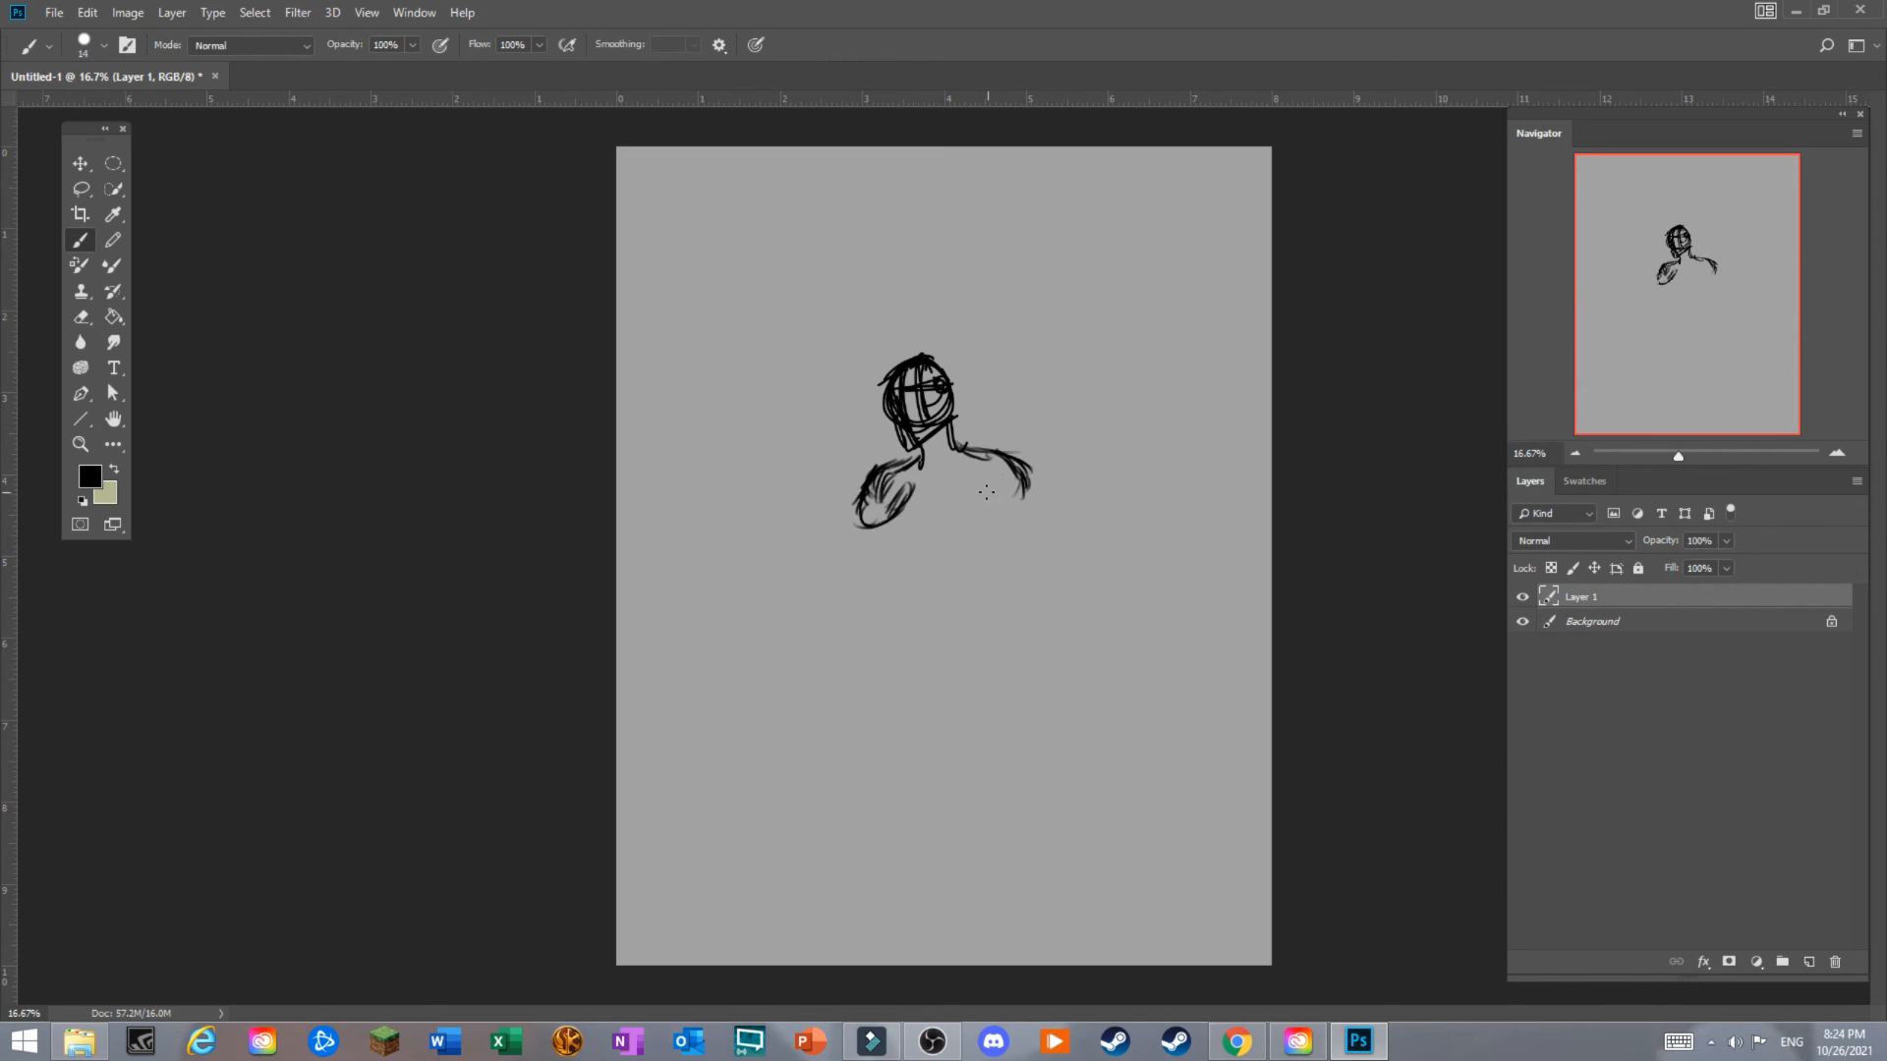
# Complete the bust sketch with the other upper arm, the chest contours and the start of the waist.
pyautogui.moveTo(986, 491); pyautogui.dragTo(1025, 516)
pyautogui.moveTo(890, 497)
pyautogui.mouseDown()
pyautogui.moveTo(909, 520)
pyautogui.moveTo(903, 500)
pyautogui.mouseUp()
pyautogui.moveTo(910, 507); pyautogui.dragTo(987, 521)
pyautogui.moveTo(989, 513); pyautogui.dragTo(960, 515)
pyautogui.moveTo(933, 511)
pyautogui.mouseDown()
pyautogui.moveTo(924, 551)
pyautogui.moveTo(990, 557)
pyautogui.mouseUp()
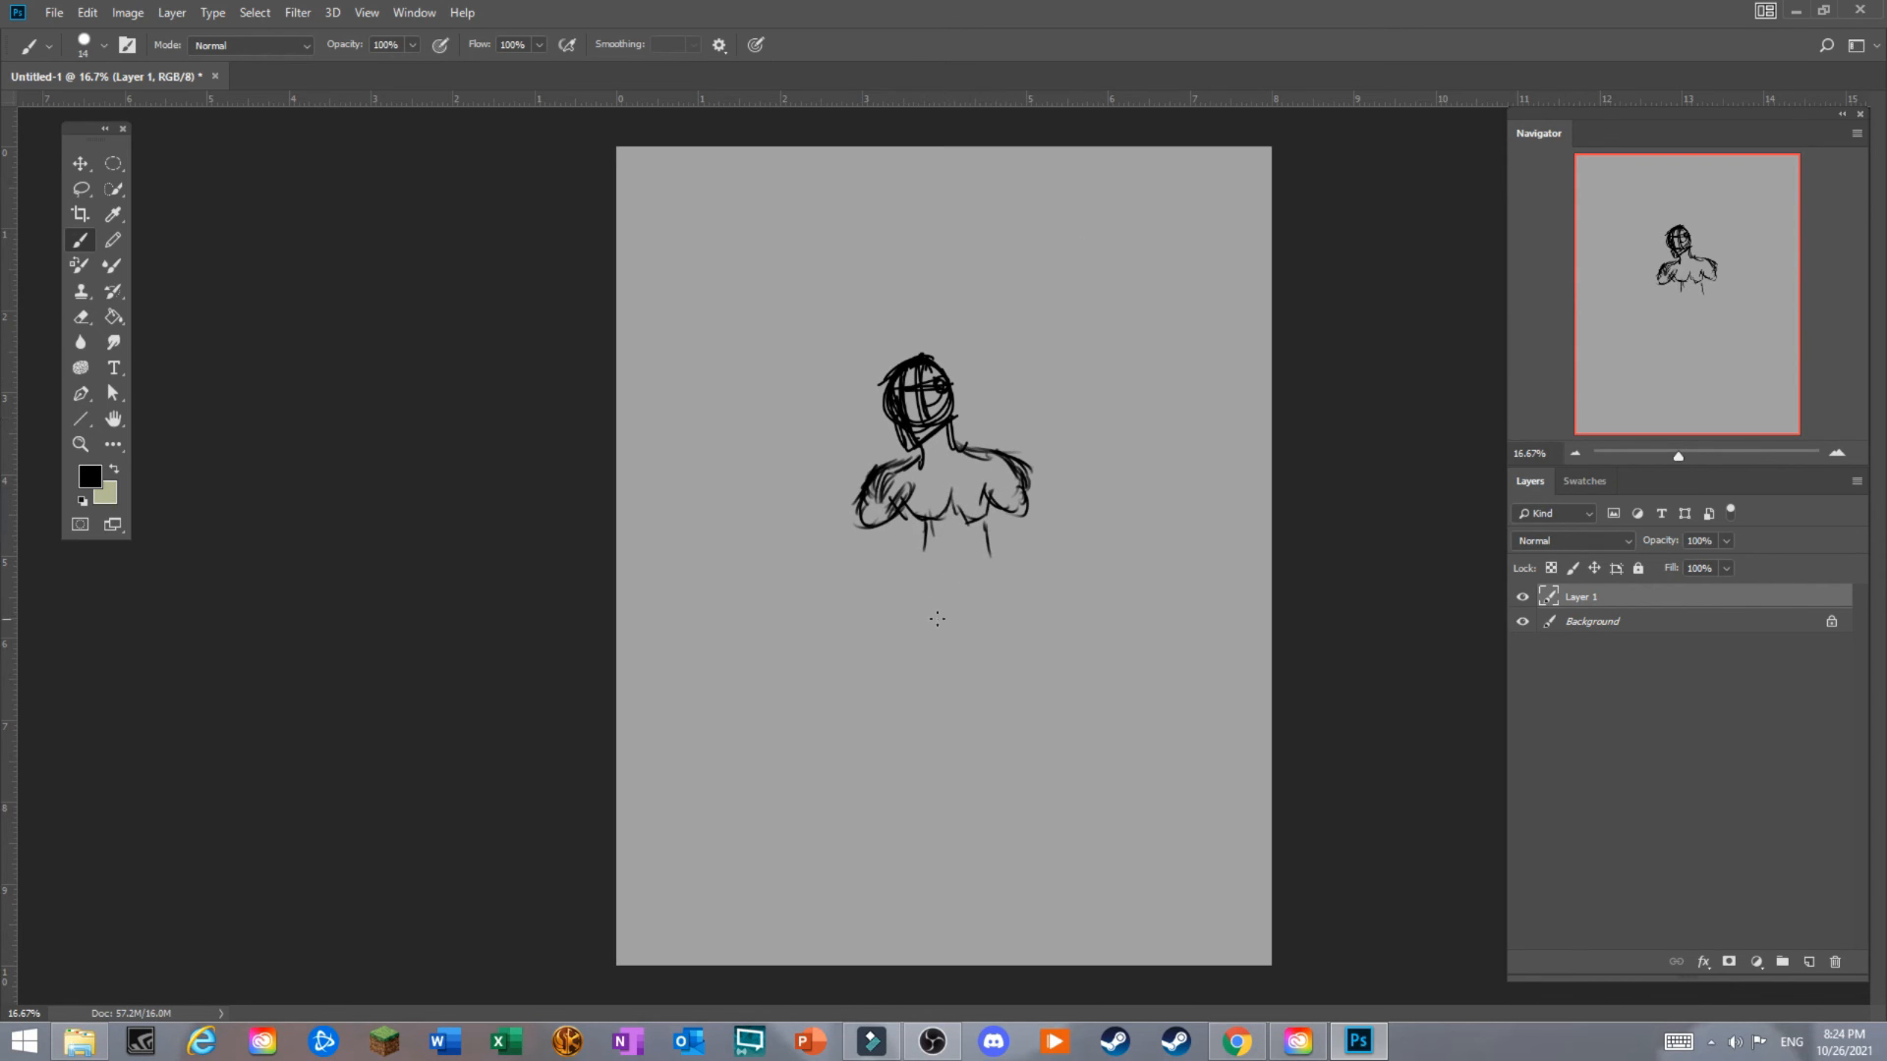
# Sketch a faint standing stick figure in the canvas's lower left with the Sketch Brush at 14 px.
pyautogui.rightClick(937, 619)
pyautogui.click(1081, 568)
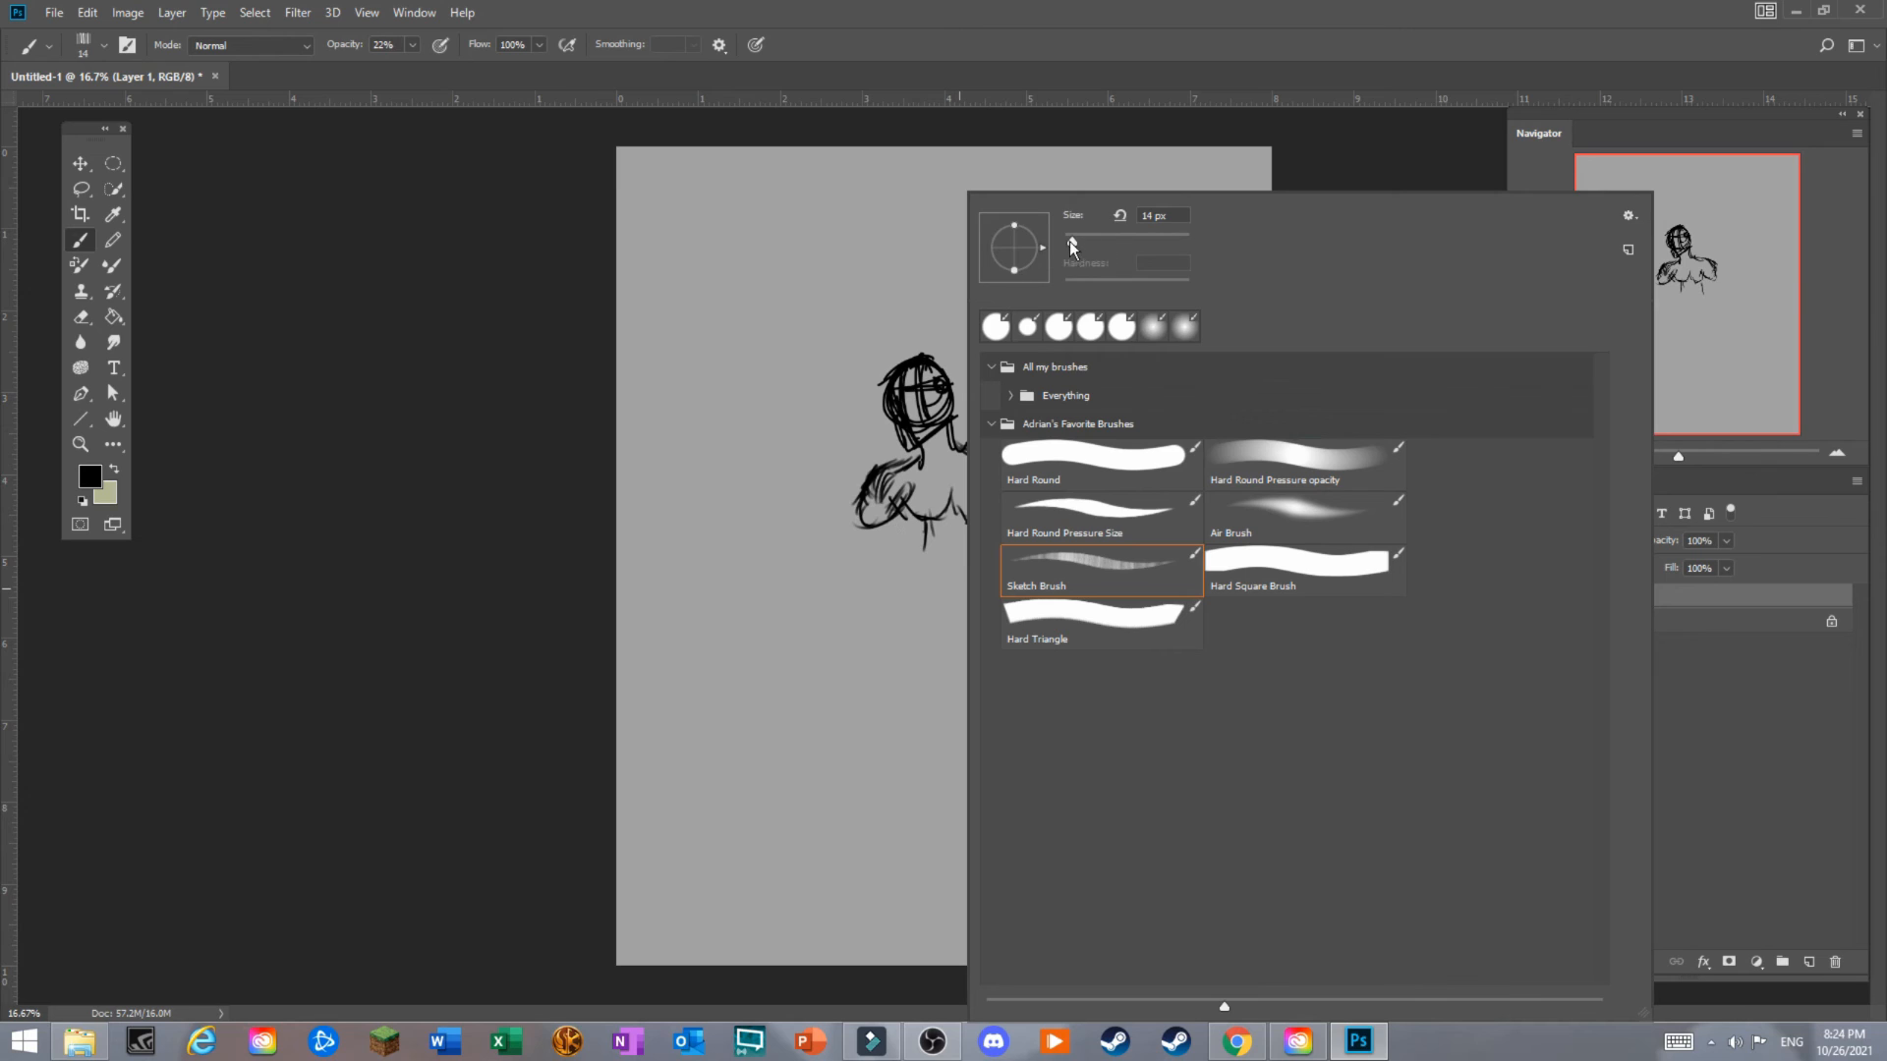
pyautogui.moveTo(780, 587); pyautogui.dragTo(786, 685)
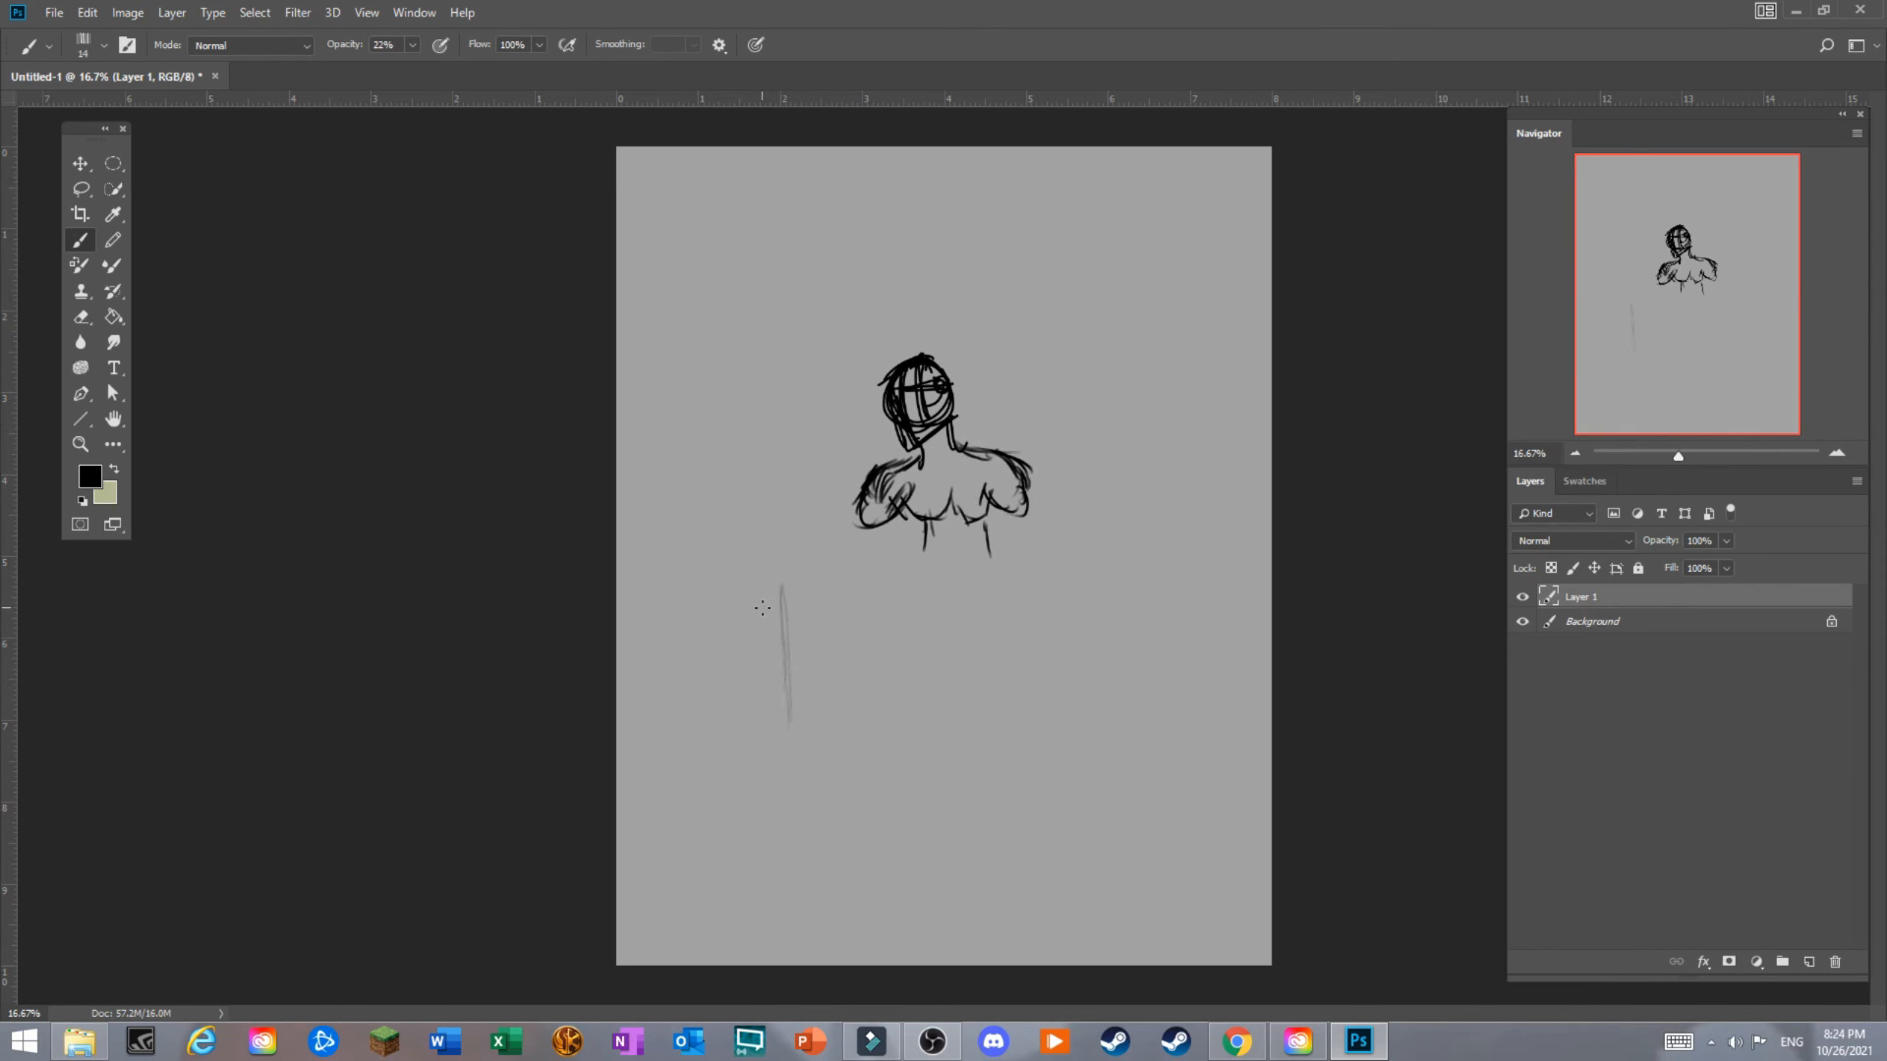
pyautogui.moveTo(783, 589); pyautogui.dragTo(830, 611)
pyautogui.moveTo(770, 816); pyautogui.dragTo(755, 850)
pyautogui.moveTo(789, 732)
pyautogui.mouseDown()
pyautogui.moveTo(823, 870)
pyautogui.moveTo(757, 849)
pyautogui.mouseUp()
pyautogui.moveTo(793, 712); pyautogui.dragTo(821, 770)
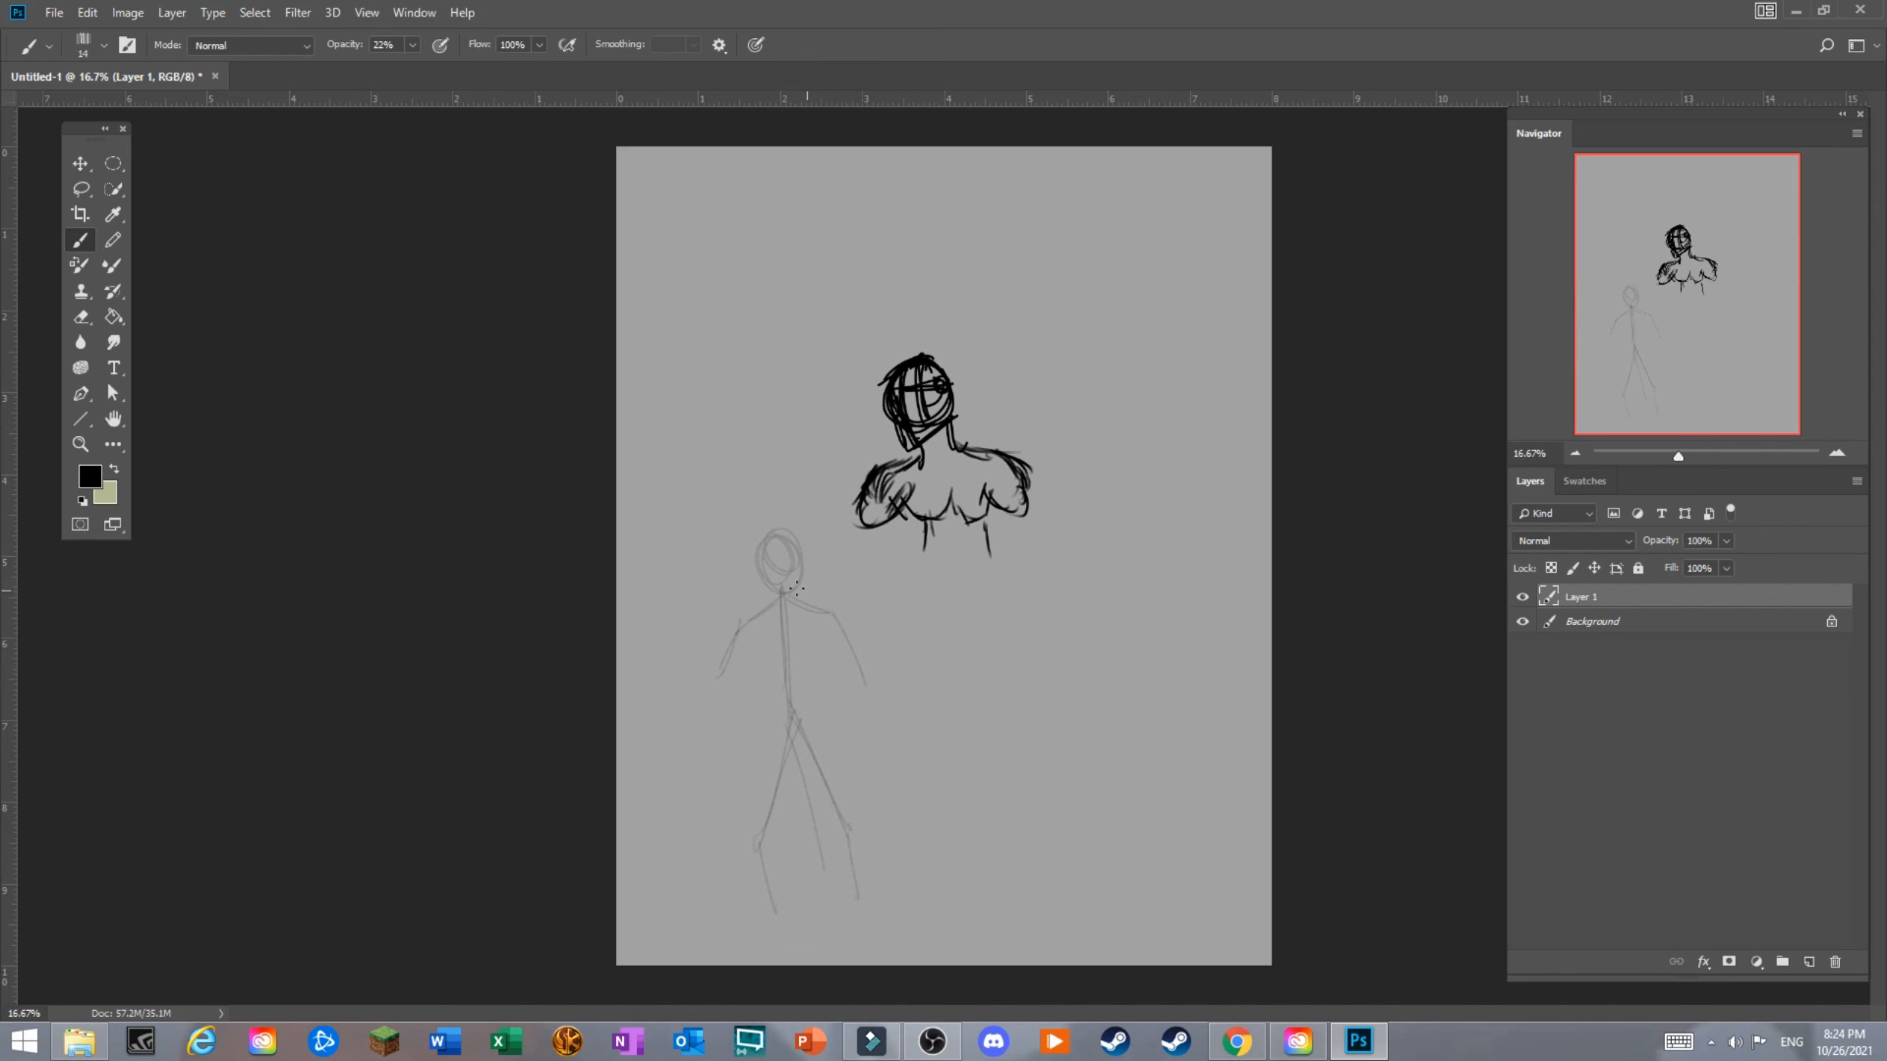
pyautogui.moveTo(719, 680); pyautogui.dragTo(708, 771)
# Reduce the opacity of Layer 1 to 63%.
pyautogui.click(1726, 541)
pyautogui.moveTo(1731, 563); pyautogui.dragTo(1636, 563)
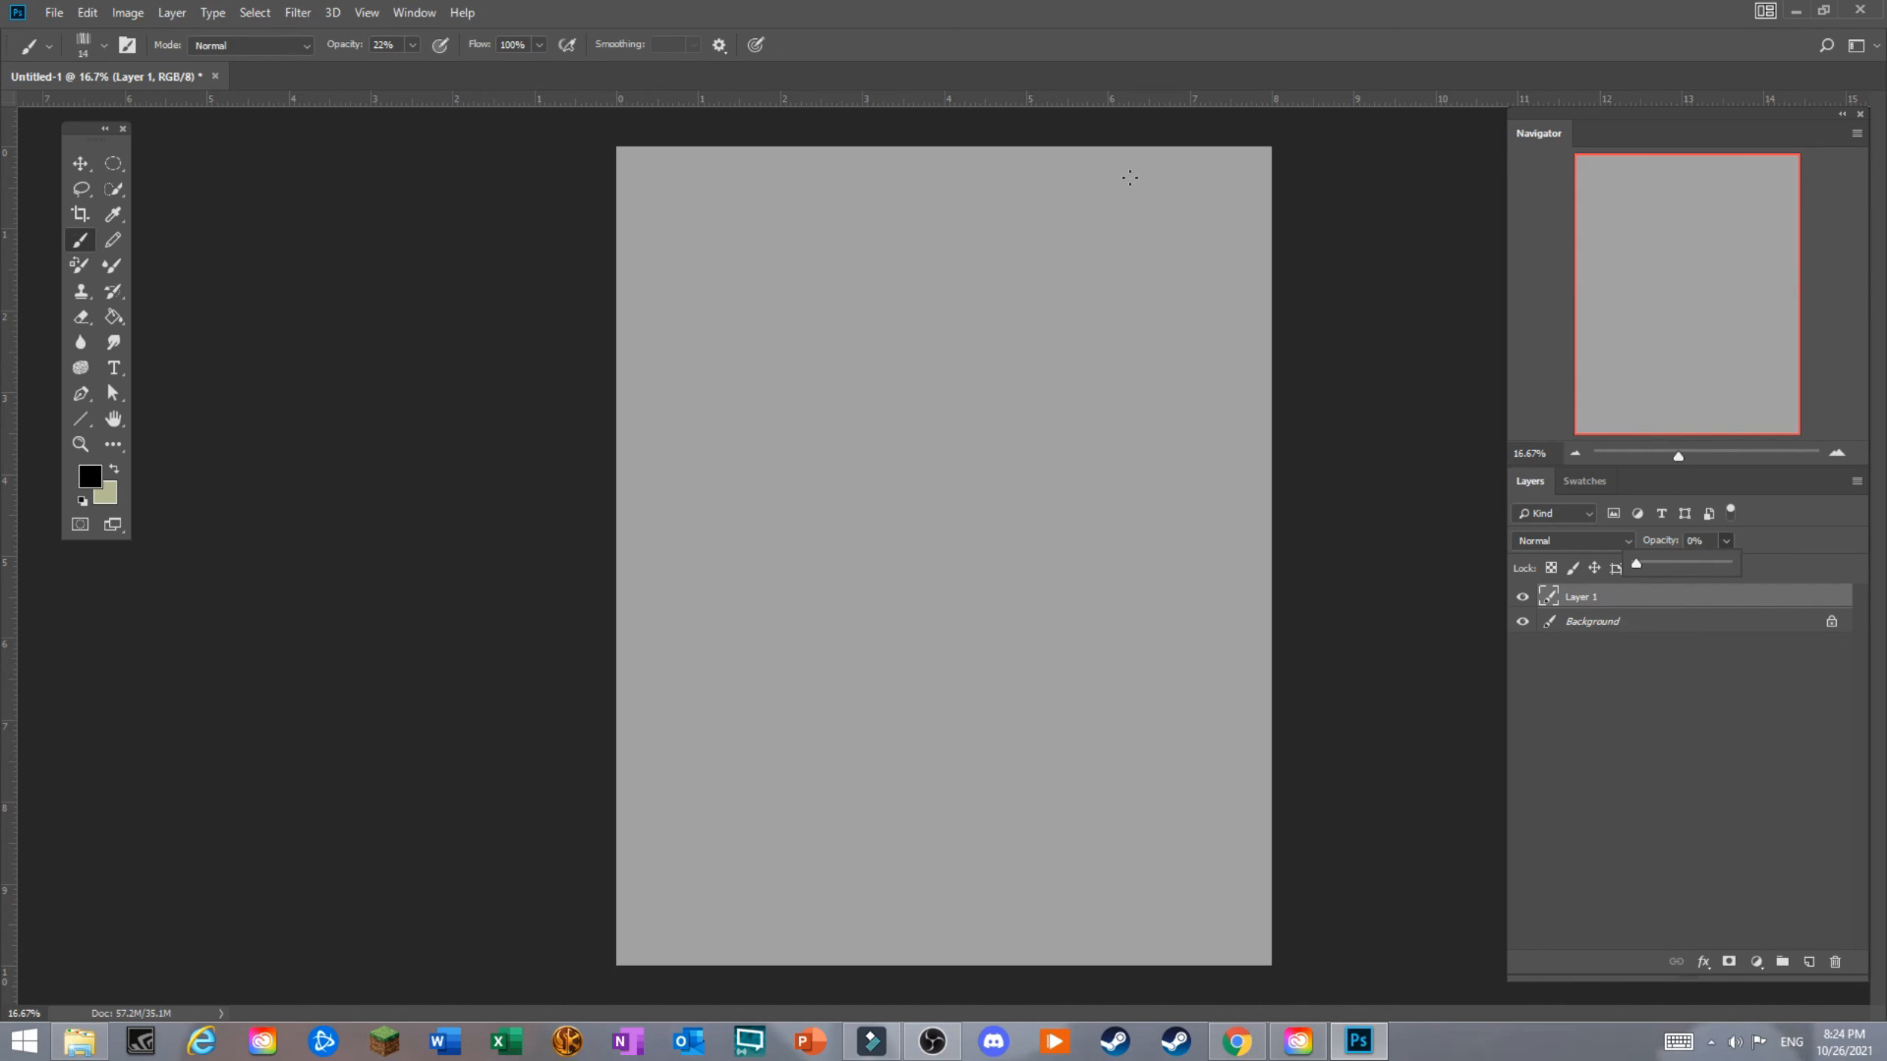
pyautogui.click(1653, 560)
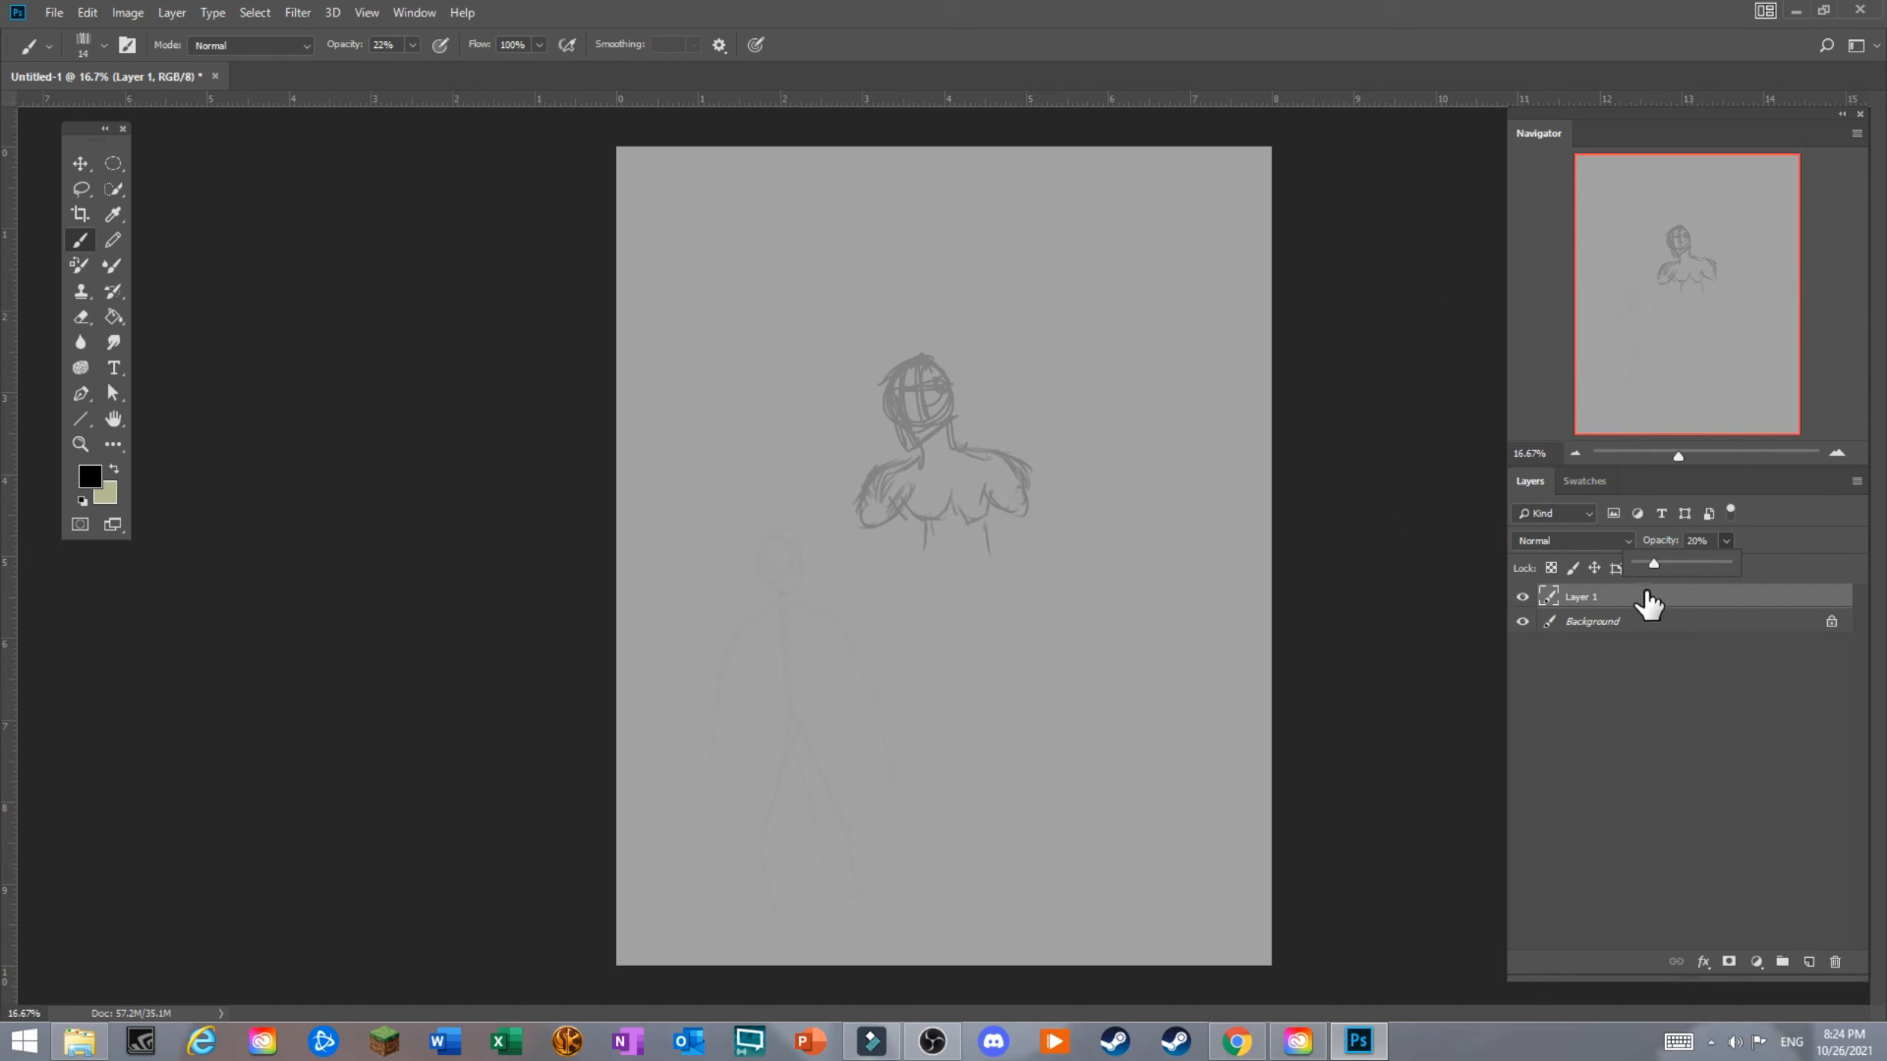
pyautogui.click(1693, 562)
# Draw a few short E-shaped test strokes below and to the right of the bust with the Hard Square Brush.
pyautogui.rightClick(1012, 432)
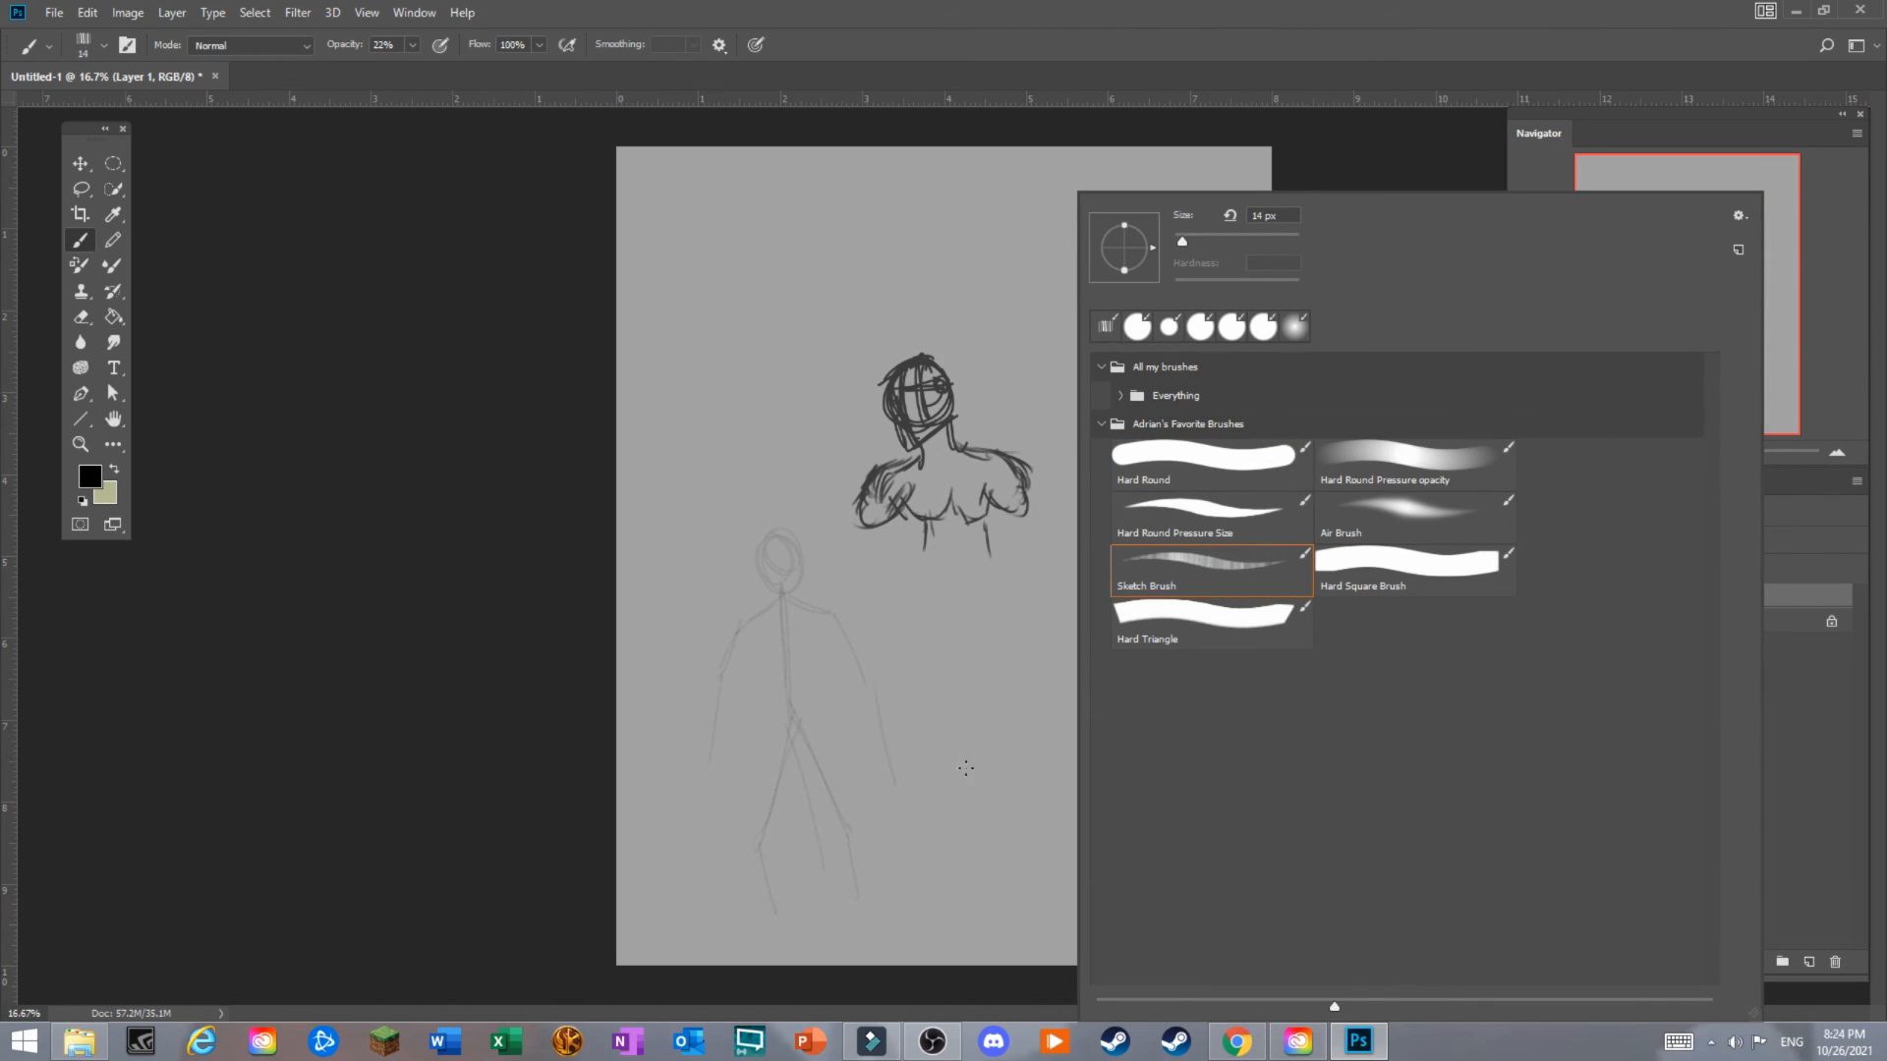
pyautogui.click(1428, 579)
pyautogui.click(1001, 615)
pyautogui.moveTo(995, 612)
pyautogui.mouseDown()
pyautogui.moveTo(996, 668)
pyautogui.moveTo(1040, 610)
pyautogui.moveTo(1069, 633)
pyautogui.mouseUp()
# Draw a few crossing test strokes to the right of the bust with the Hard Triangle brush.
pyautogui.rightClick(1174, 462)
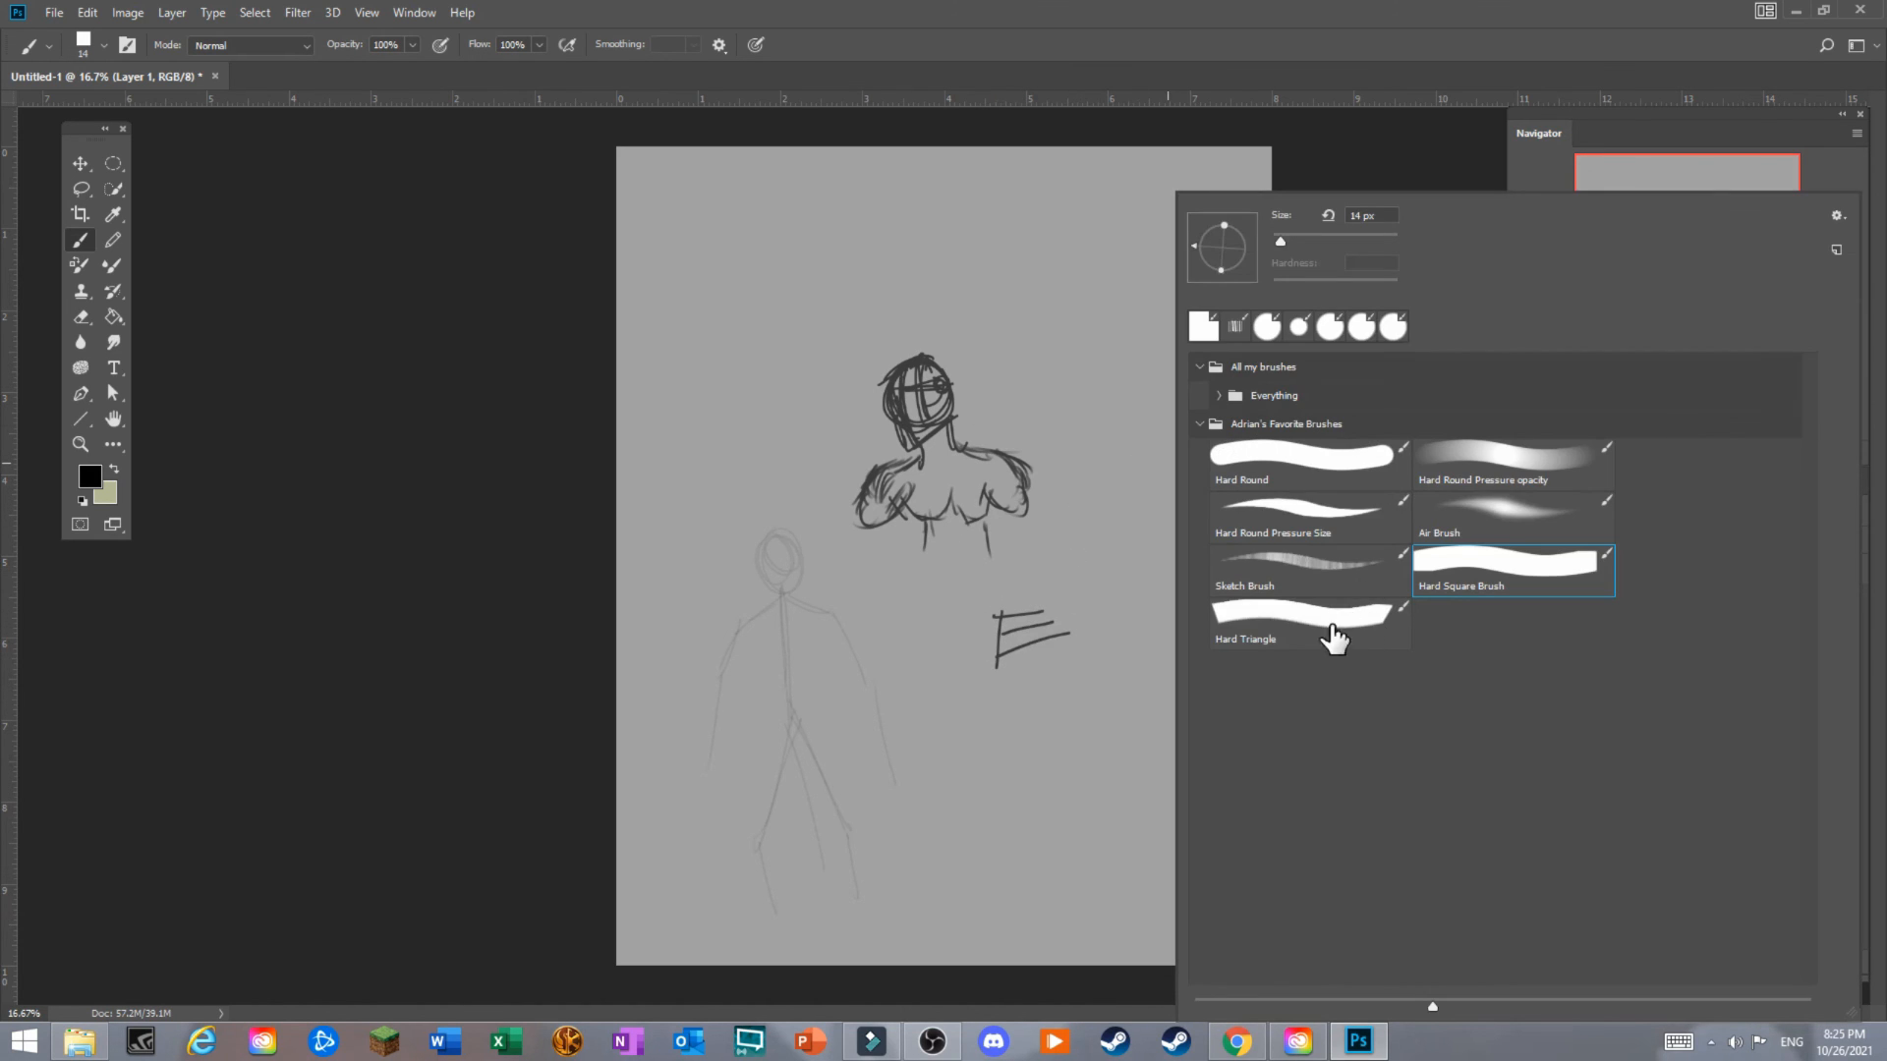
pyautogui.doubleClick(1334, 632)
pyautogui.moveTo(1104, 518)
pyautogui.mouseDown()
pyautogui.moveTo(1134, 577)
pyautogui.moveTo(1089, 567)
pyautogui.moveTo(1132, 603)
pyautogui.moveTo(1150, 539)
pyautogui.moveTo(1177, 540)
pyautogui.mouseUp()
pyautogui.moveTo(1085, 583); pyautogui.dragTo(1203, 548)
# Sketch and darken an eye in the canvas's upper right with the Sketch Brush at 39 px.
pyautogui.rightClick(1193, 548)
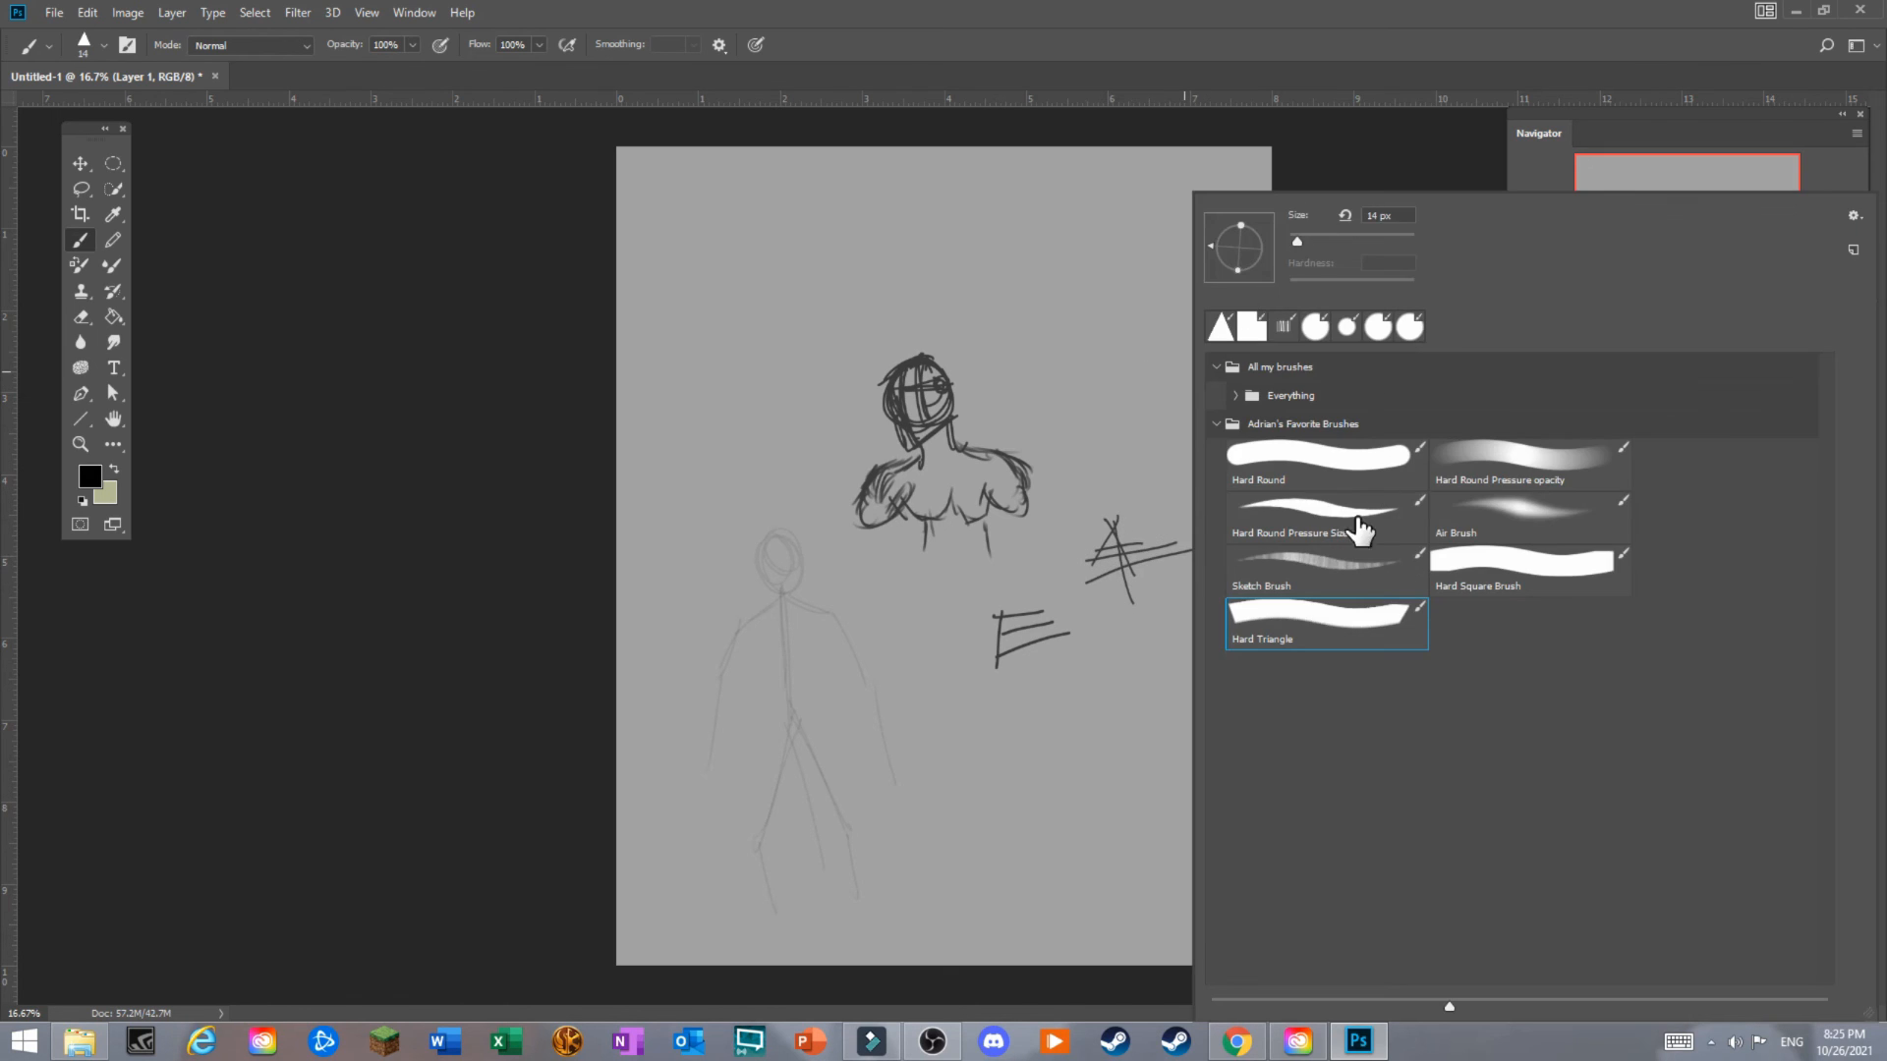
pyautogui.click(1348, 580)
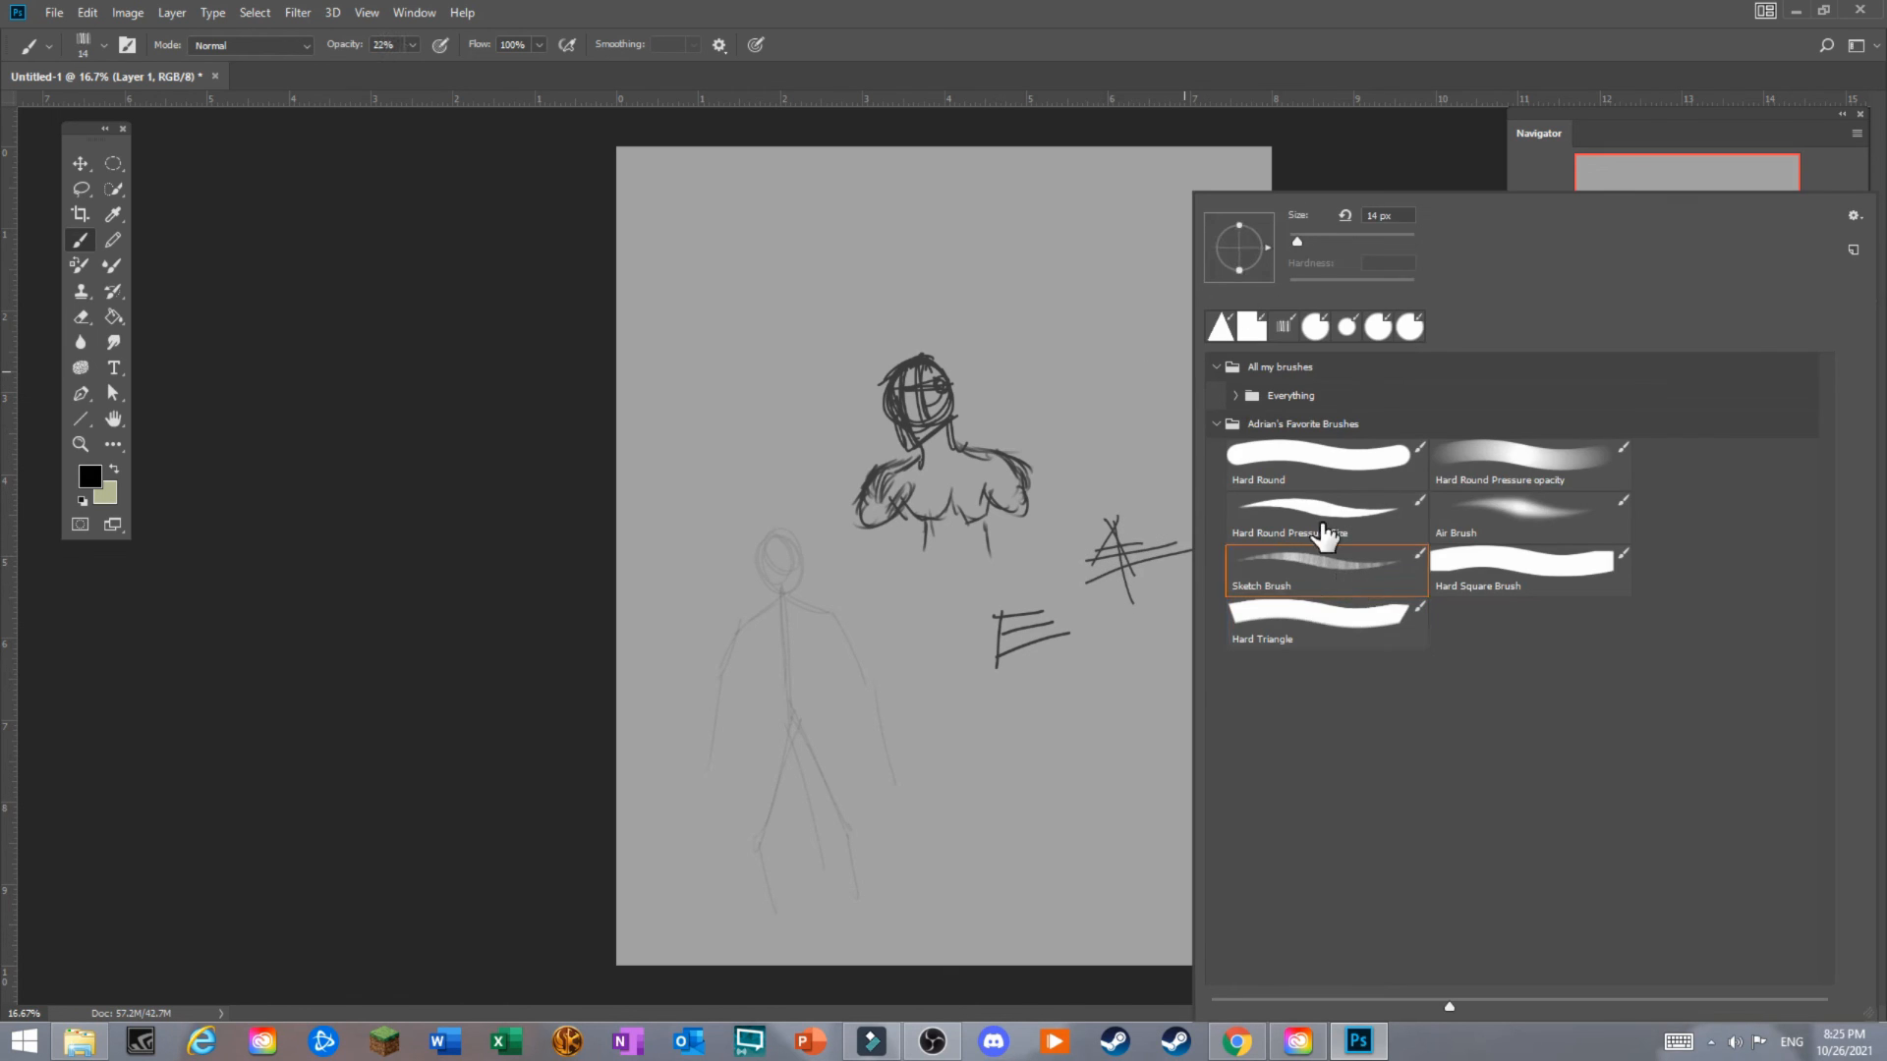
pyautogui.click(1312, 237)
pyautogui.click(1060, 285)
pyautogui.moveTo(1060, 306)
pyautogui.mouseDown()
pyautogui.moveTo(1158, 268)
pyautogui.moveTo(1102, 324)
pyautogui.moveTo(1141, 285)
pyautogui.moveTo(1105, 287)
pyautogui.mouseUp()
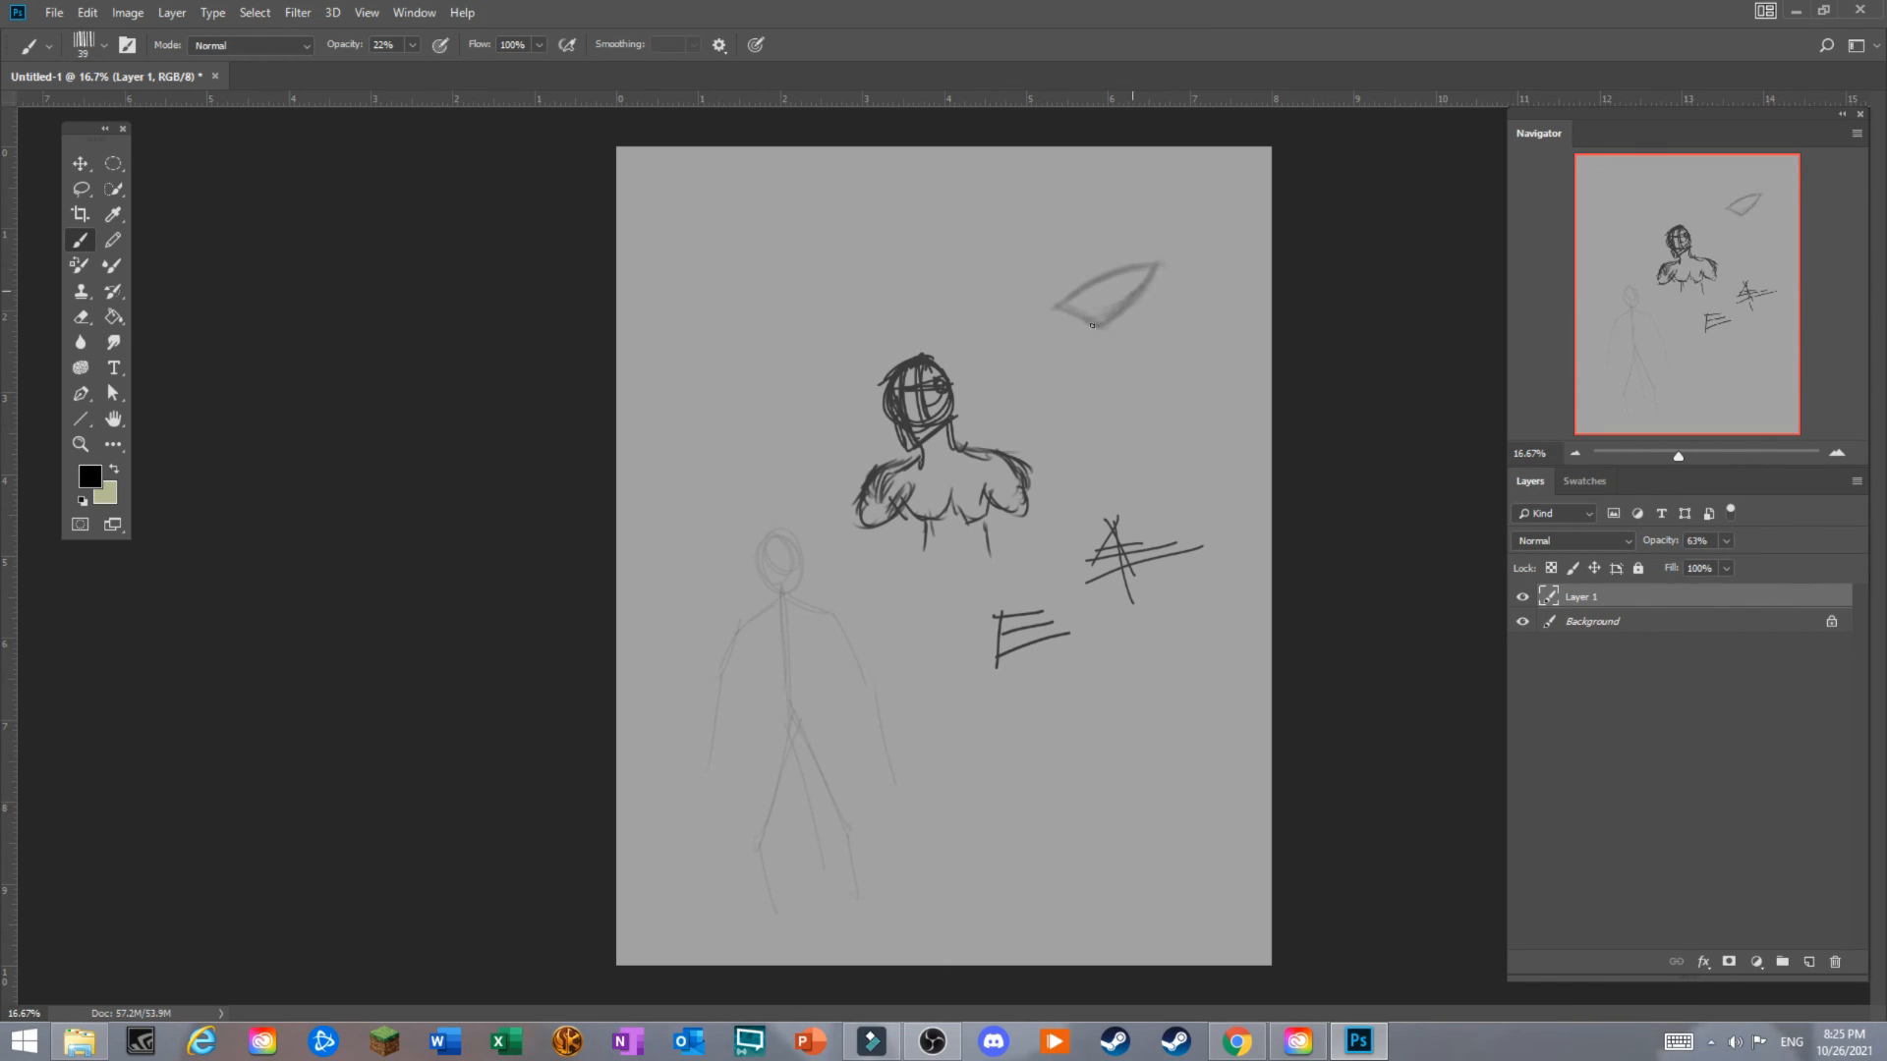
pyautogui.moveTo(1058, 309)
pyautogui.mouseDown()
pyautogui.moveTo(1116, 301)
pyautogui.moveTo(1090, 280)
pyautogui.mouseUp()
pyautogui.moveTo(1120, 263); pyautogui.dragTo(1184, 261)
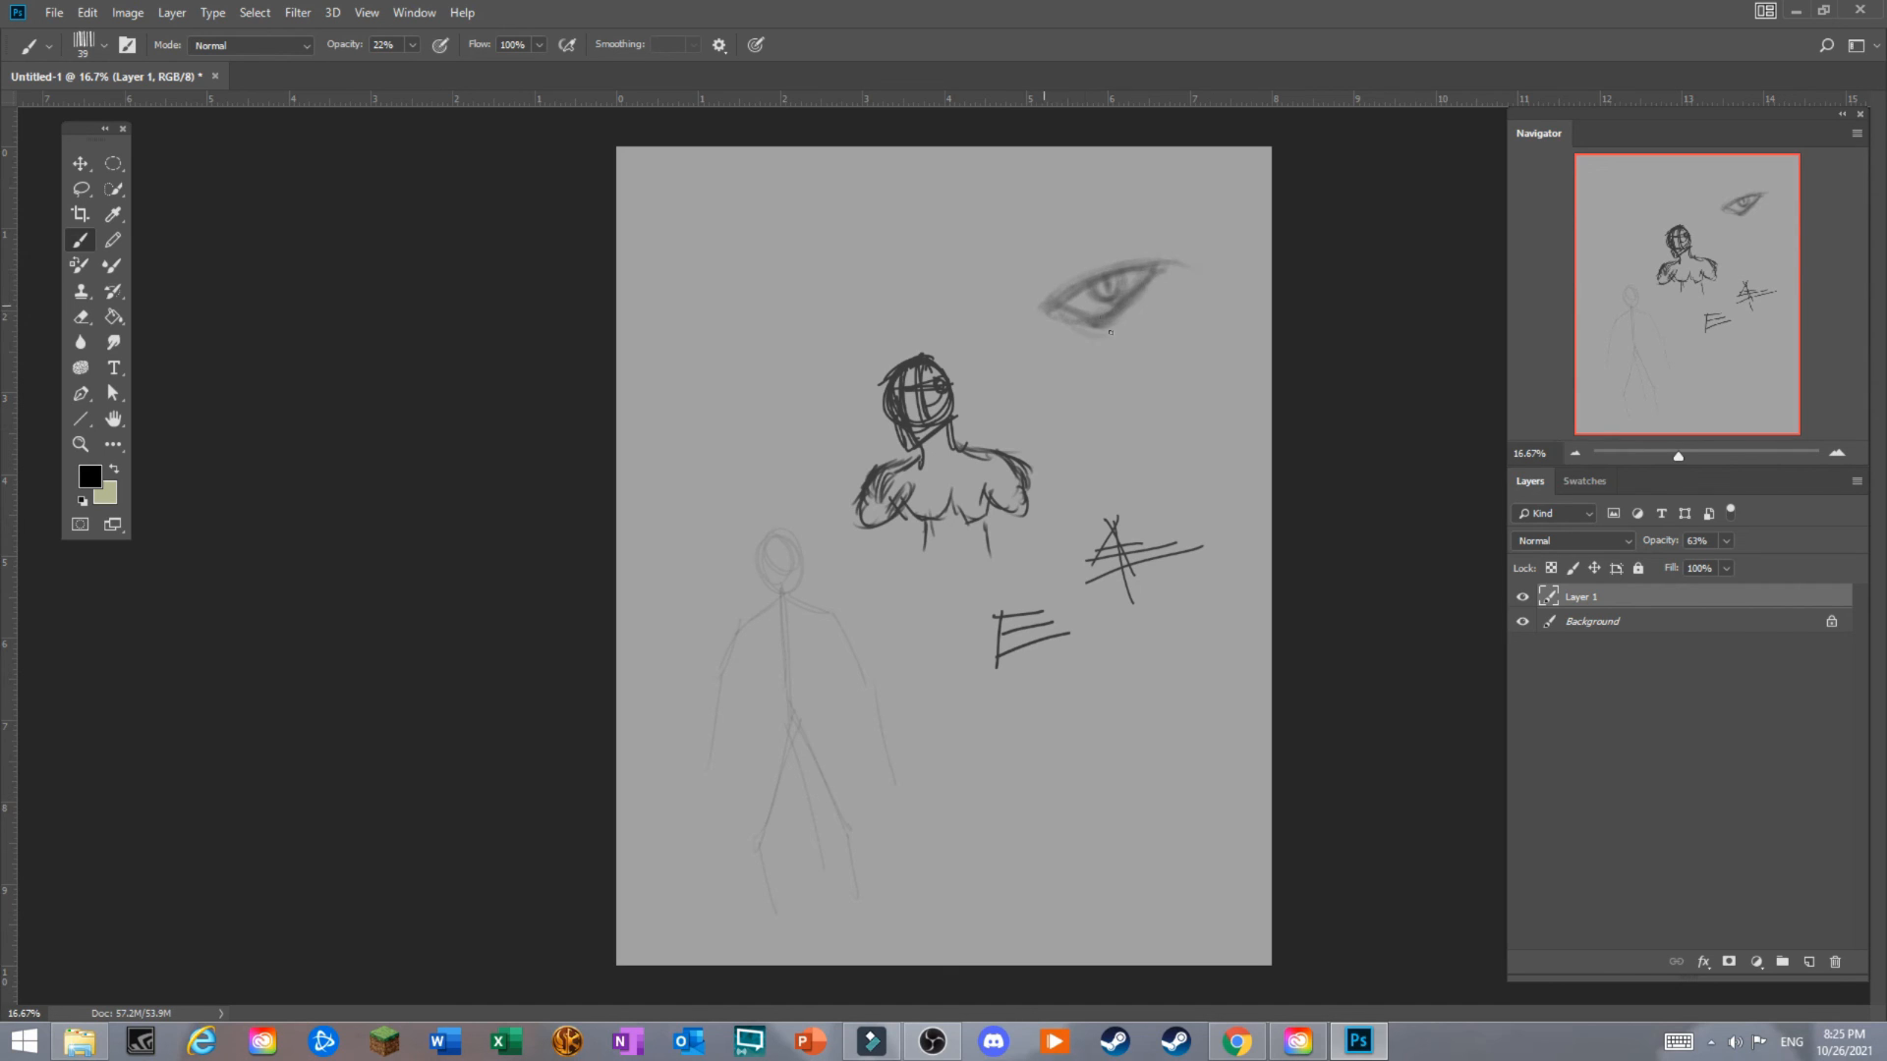
# Enlarge the Sketch Brush to 80 px and draw a rough triangle above the head, beside the eye.
pyautogui.rightClick(1168, 330)
pyautogui.click(1293, 239)
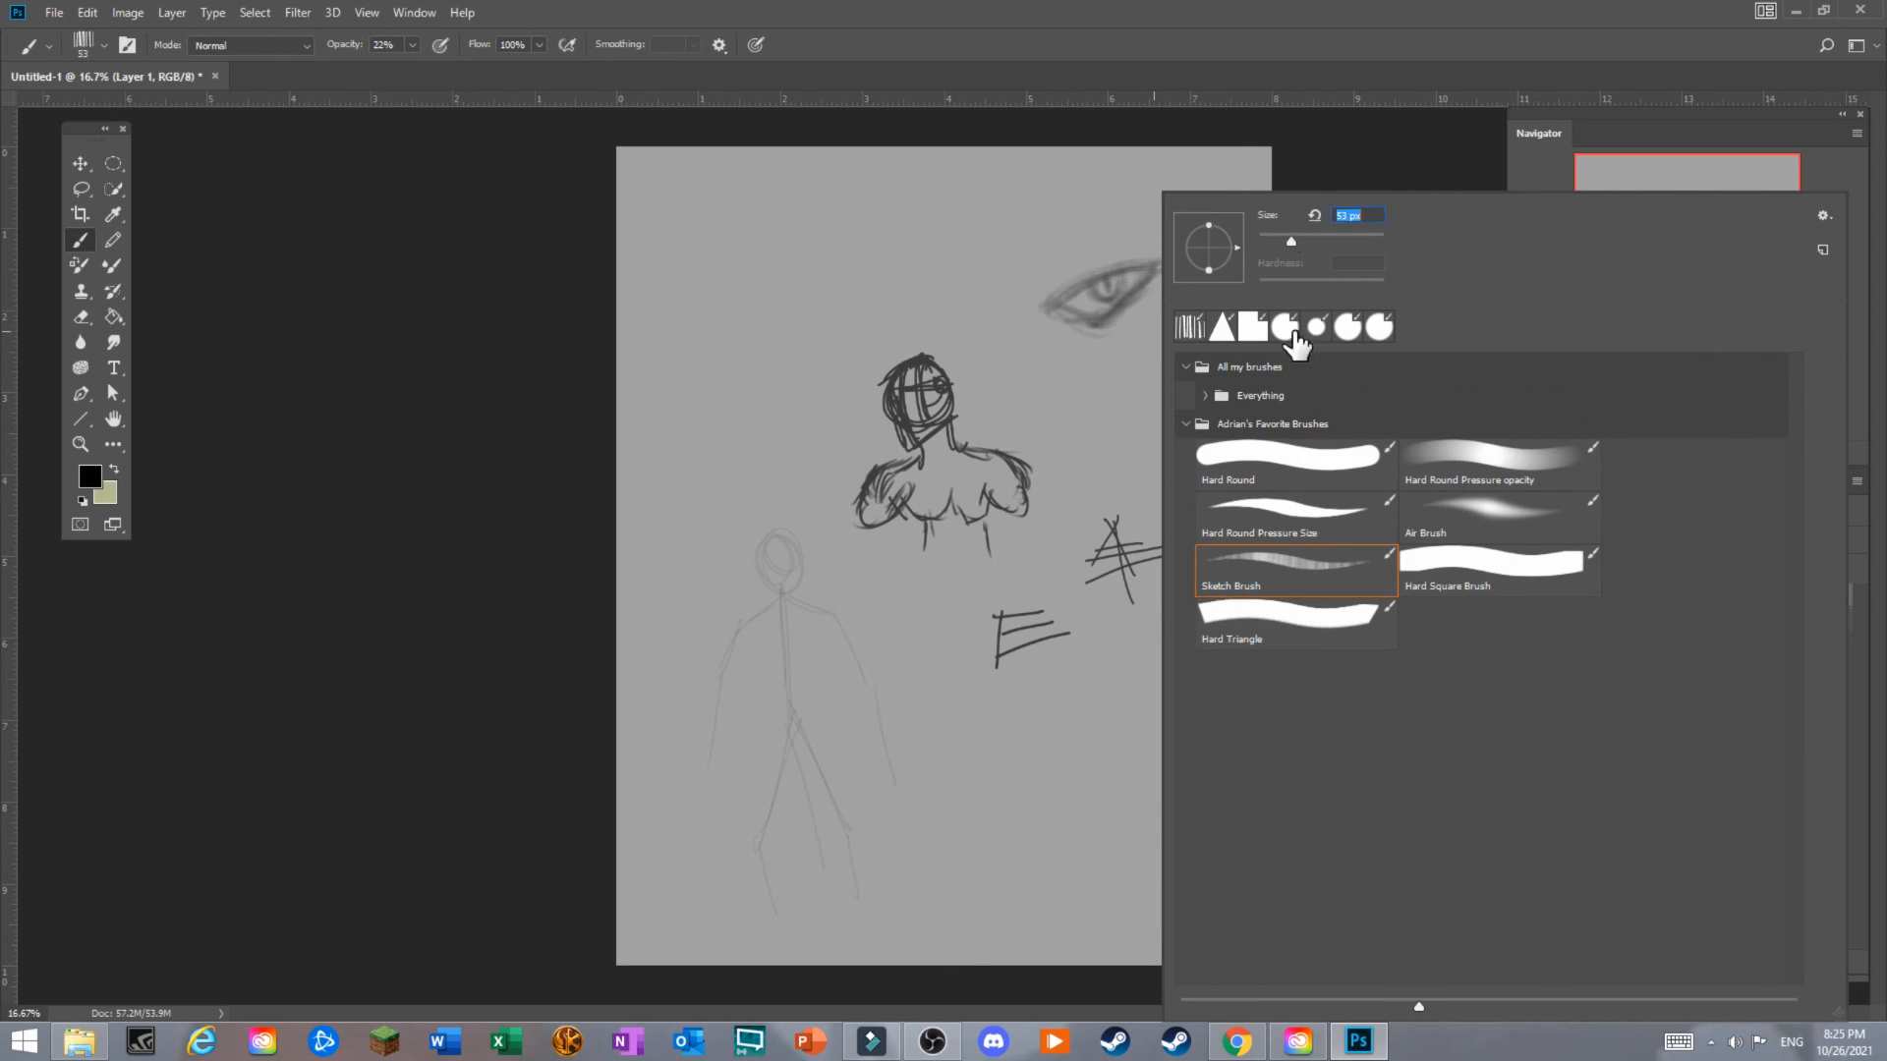
pyautogui.click(1305, 238)
pyautogui.moveTo(929, 215)
pyautogui.mouseDown()
pyautogui.moveTo(956, 301)
pyautogui.moveTo(1015, 218)
pyautogui.moveTo(1050, 214)
pyautogui.mouseUp()
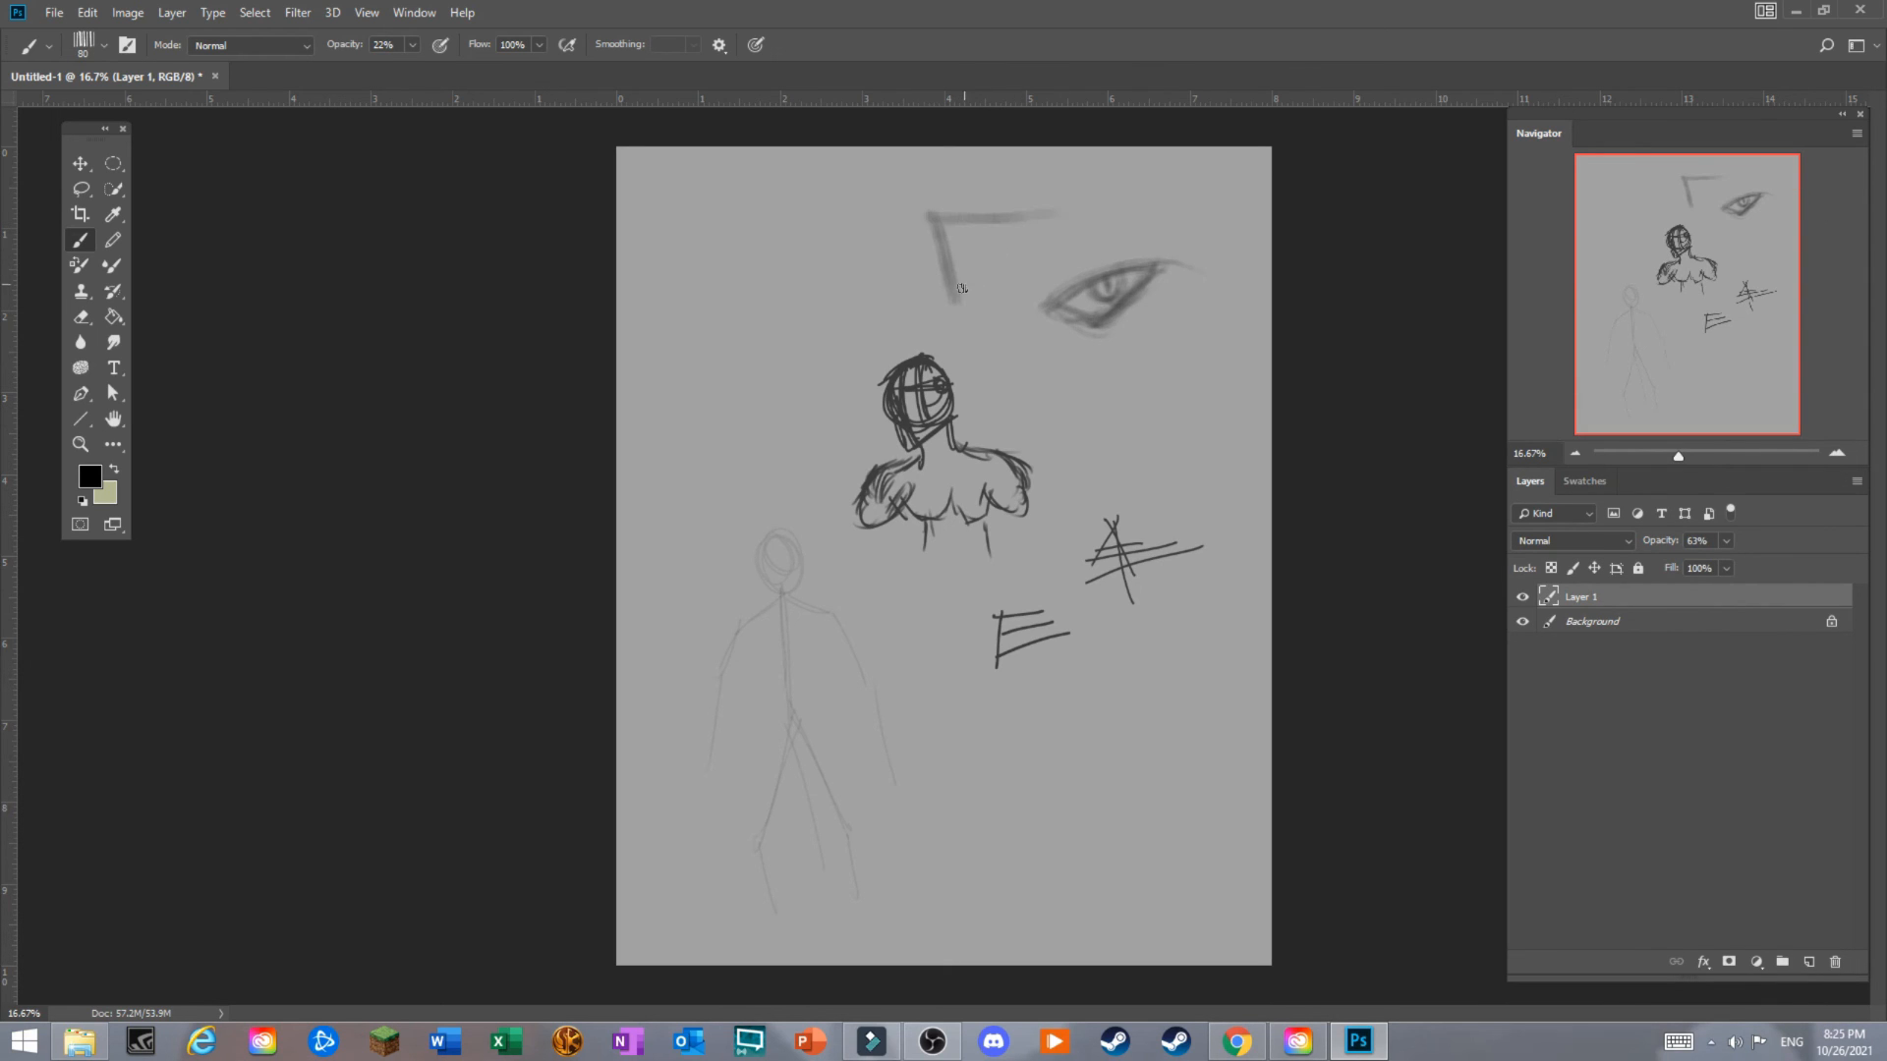
pyautogui.moveTo(957, 297); pyautogui.dragTo(1090, 190)
pyautogui.click(949, 1044)
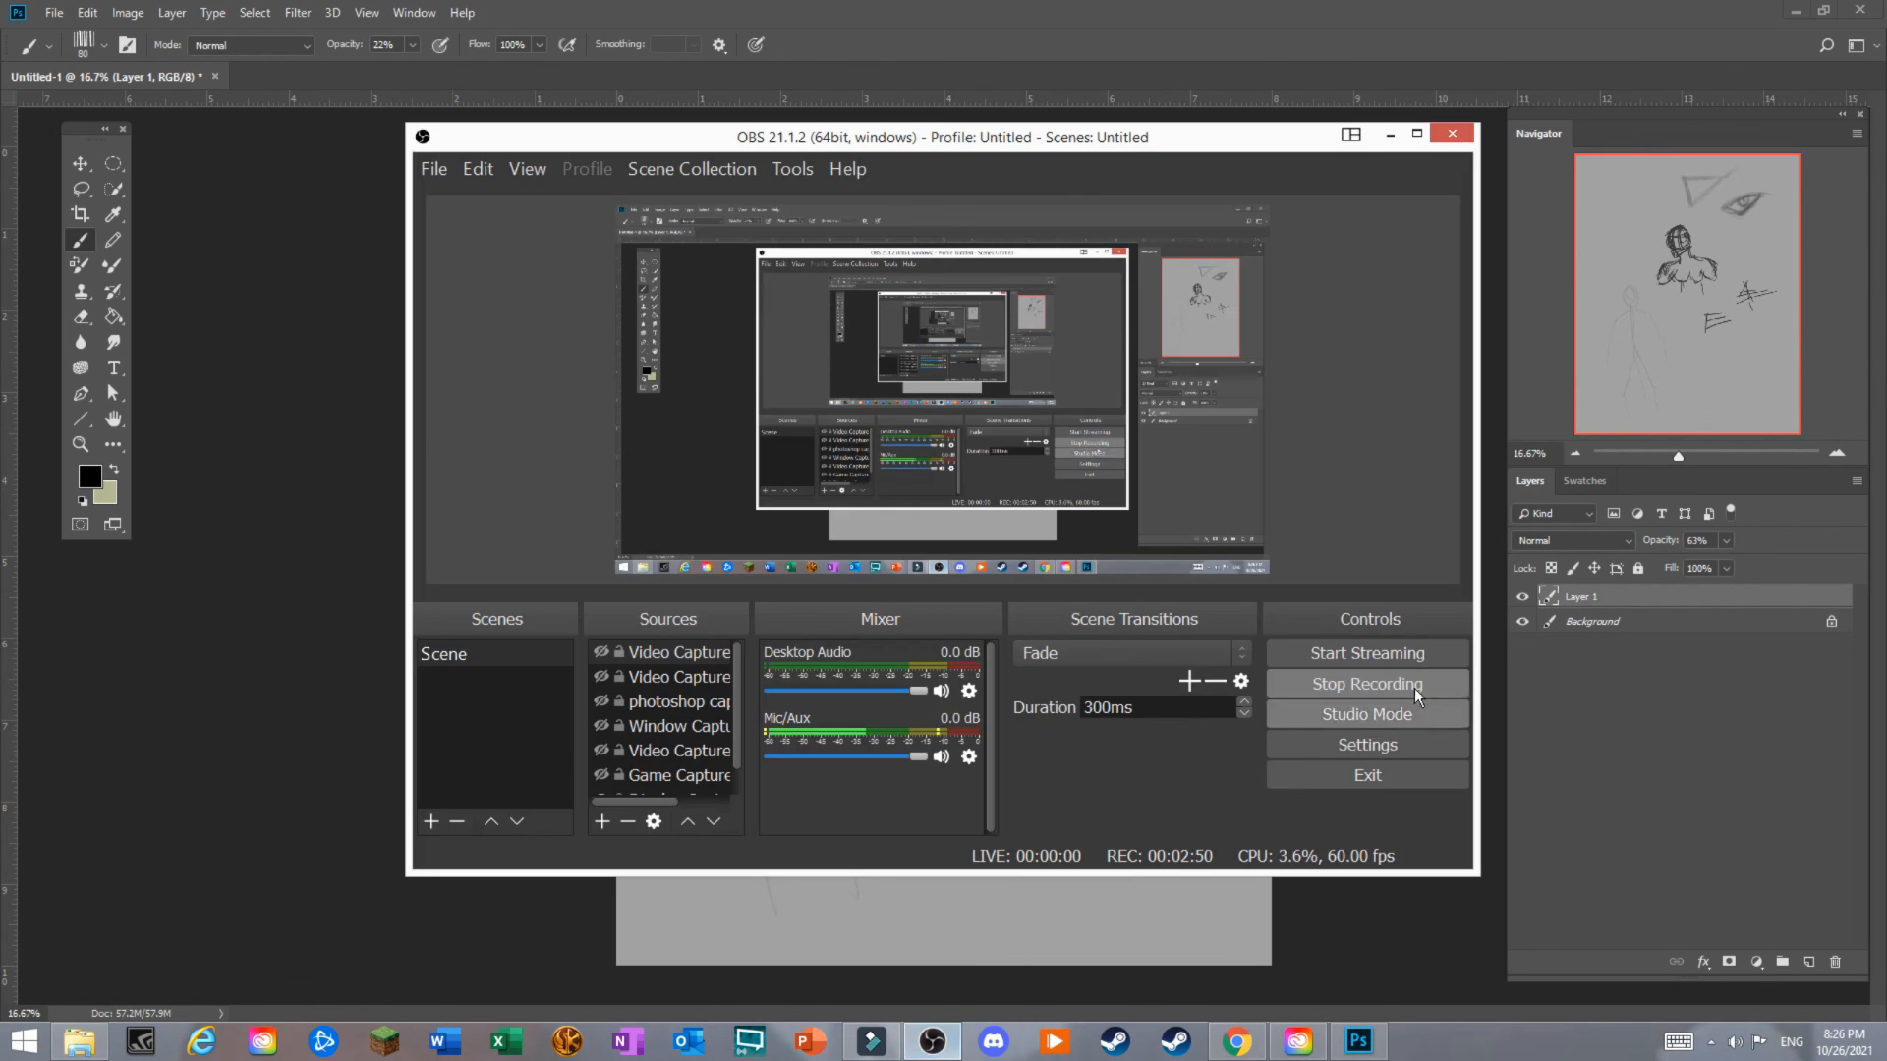